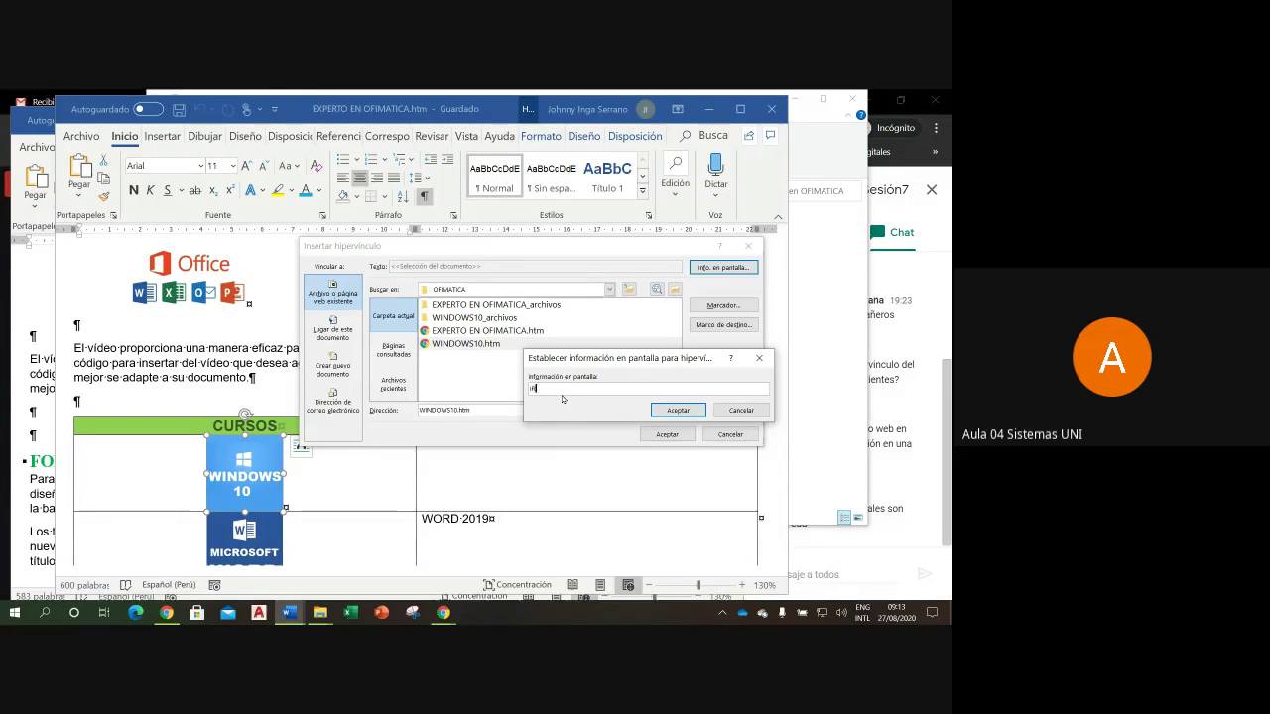
Step: Finish the 'A WINDOWS' ScreenTip, confirm the WINDOWS10.htm link, then save and close the document
text(A WIND)
text(OWS 10)
click(677, 410)
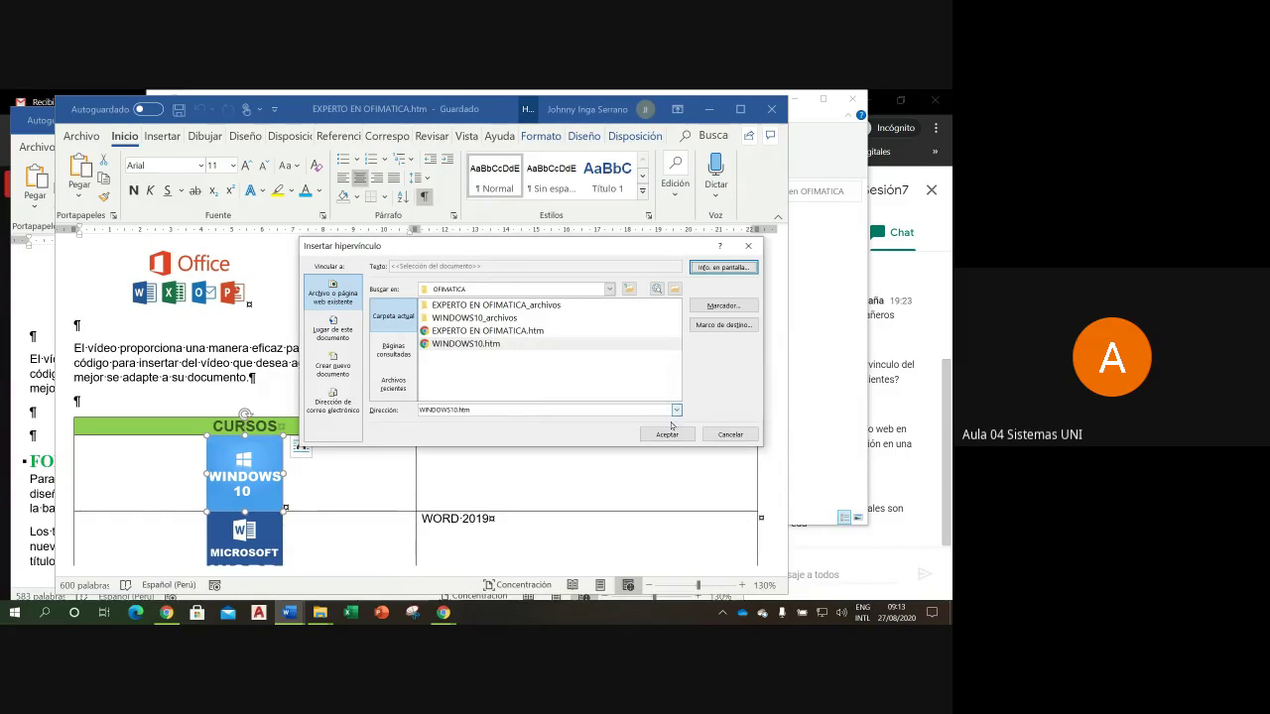
click(668, 436)
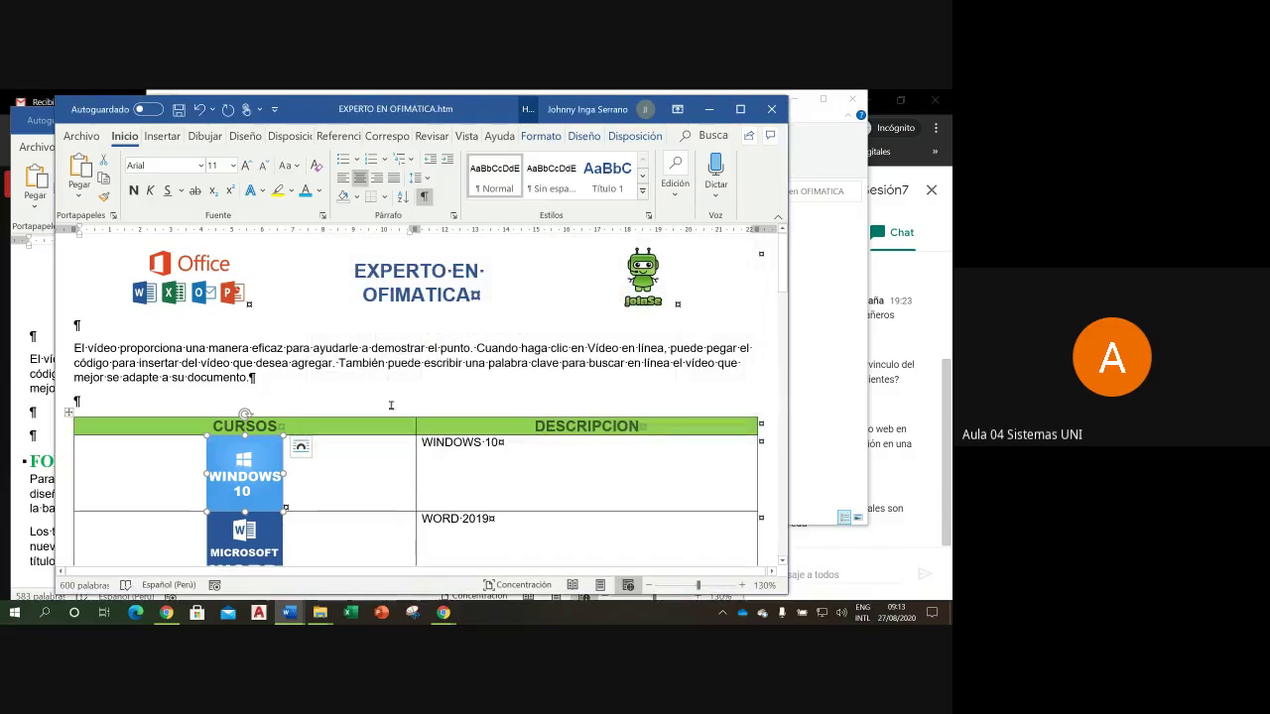
click(179, 109)
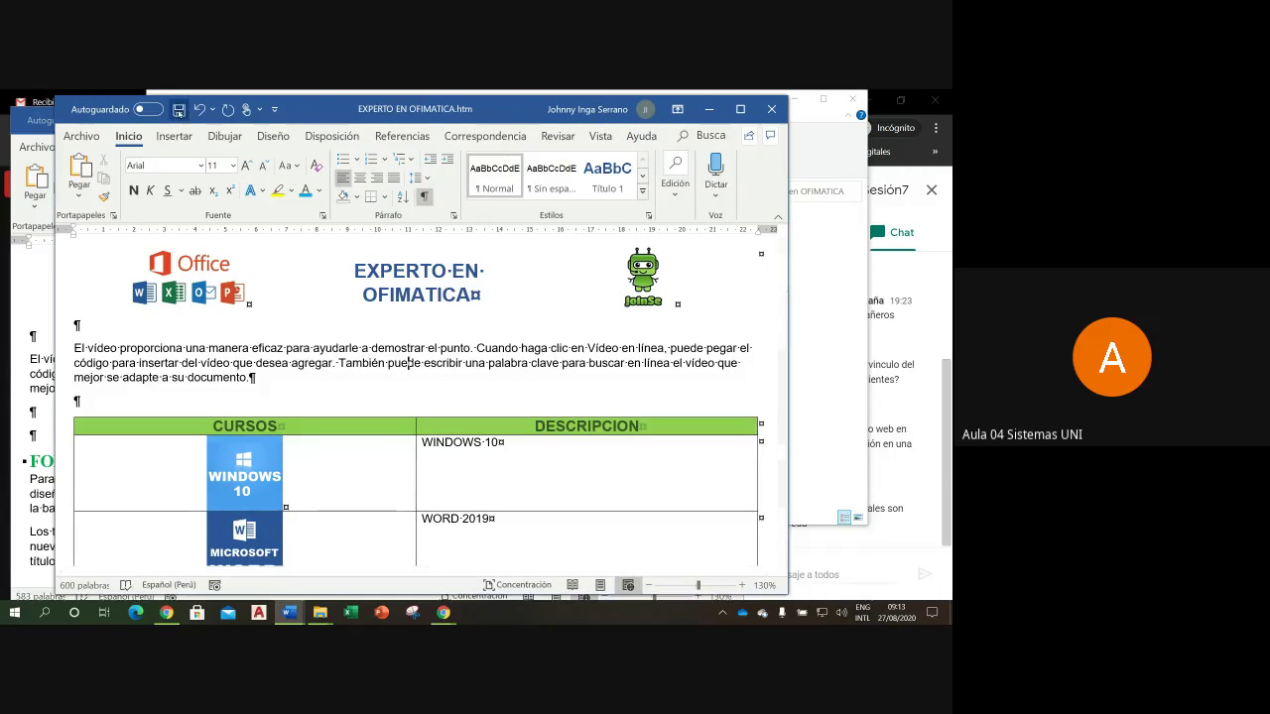
click(771, 109)
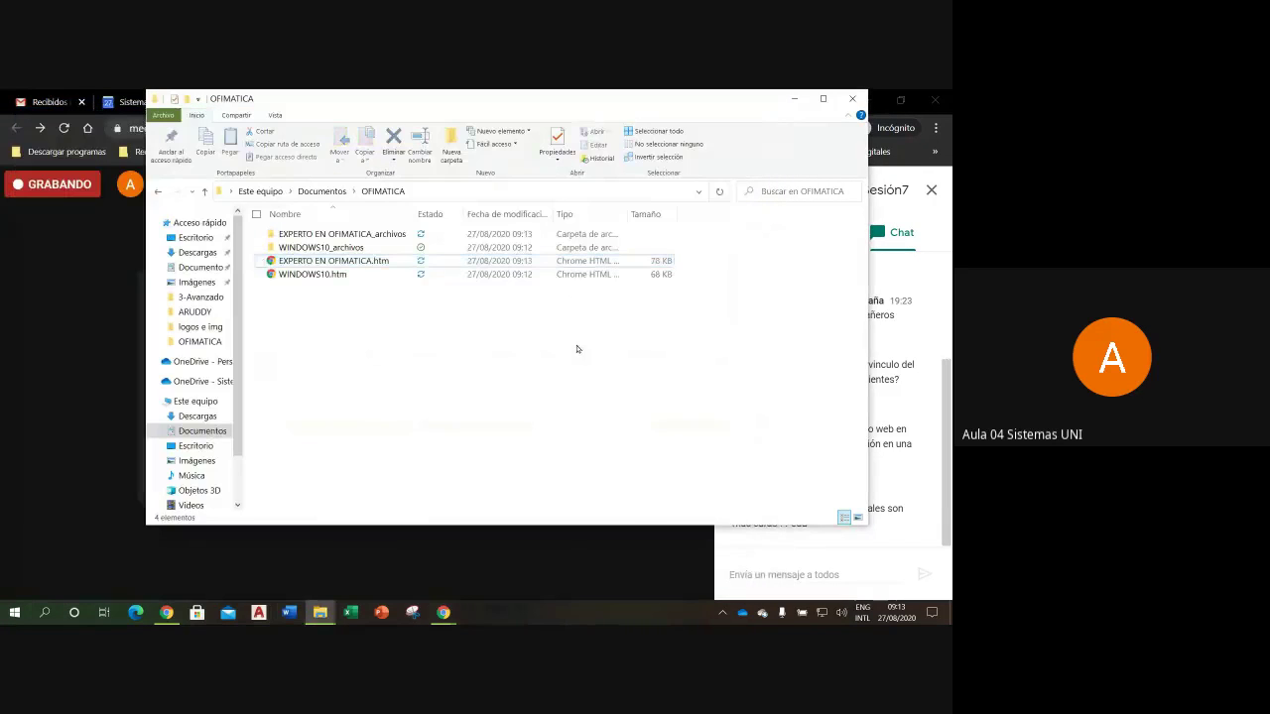
mouse_move(443, 612)
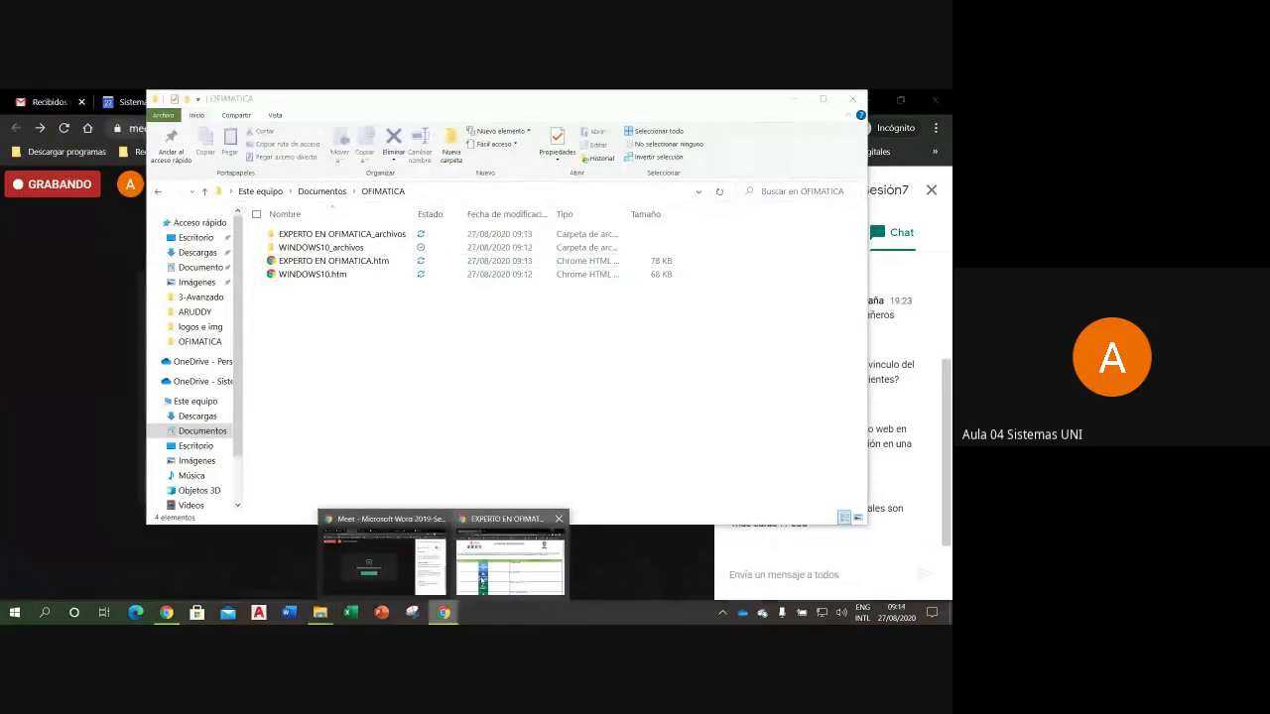
Step: Bring the Chrome window showing EXPERTO EN OFIMATICA.htm to the front
click(510, 555)
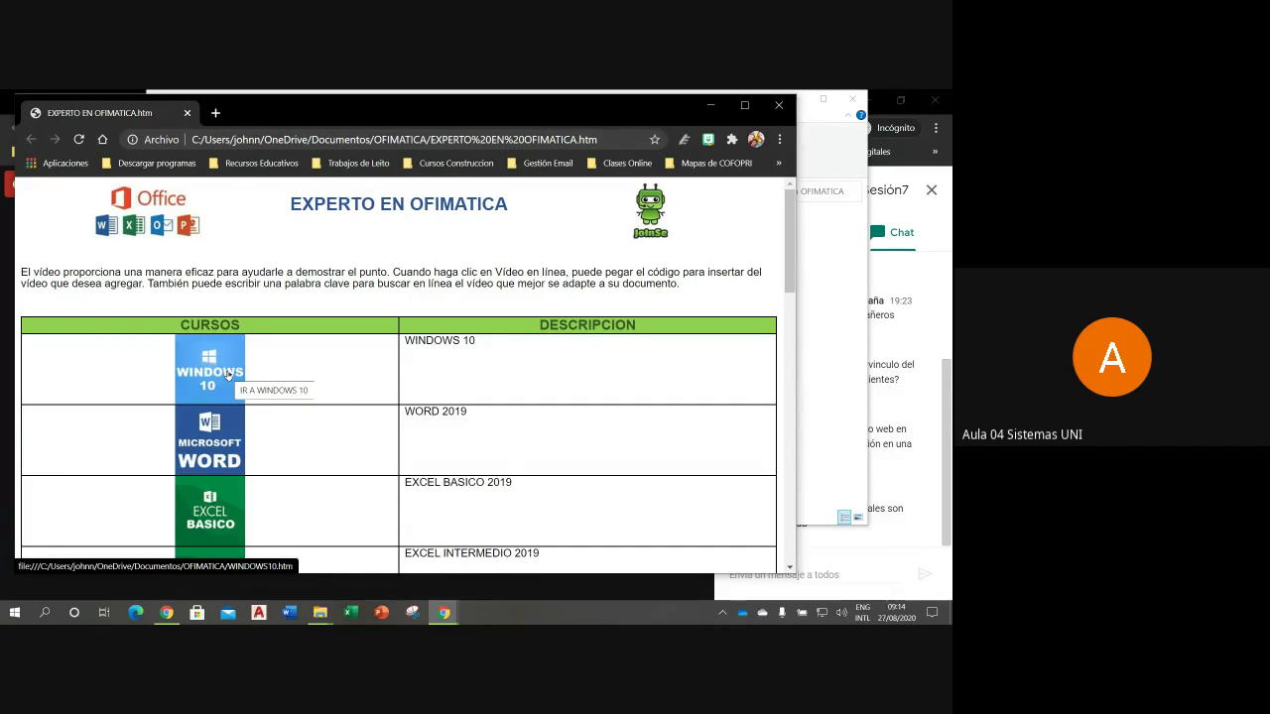
Step: Follow the Windows 10 image link to WINDOWS10.htm and scroll through that page
click(227, 375)
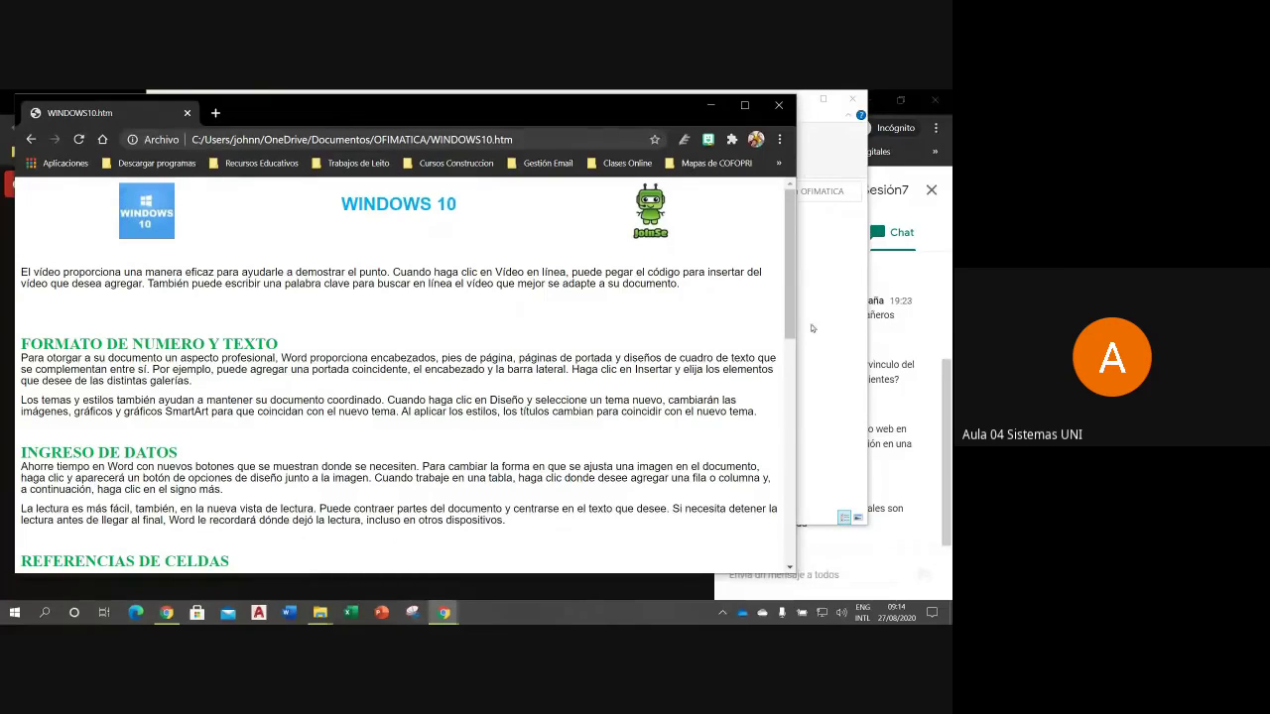
drag(790, 327, 790, 329)
scroll(789, 327, down, 2)
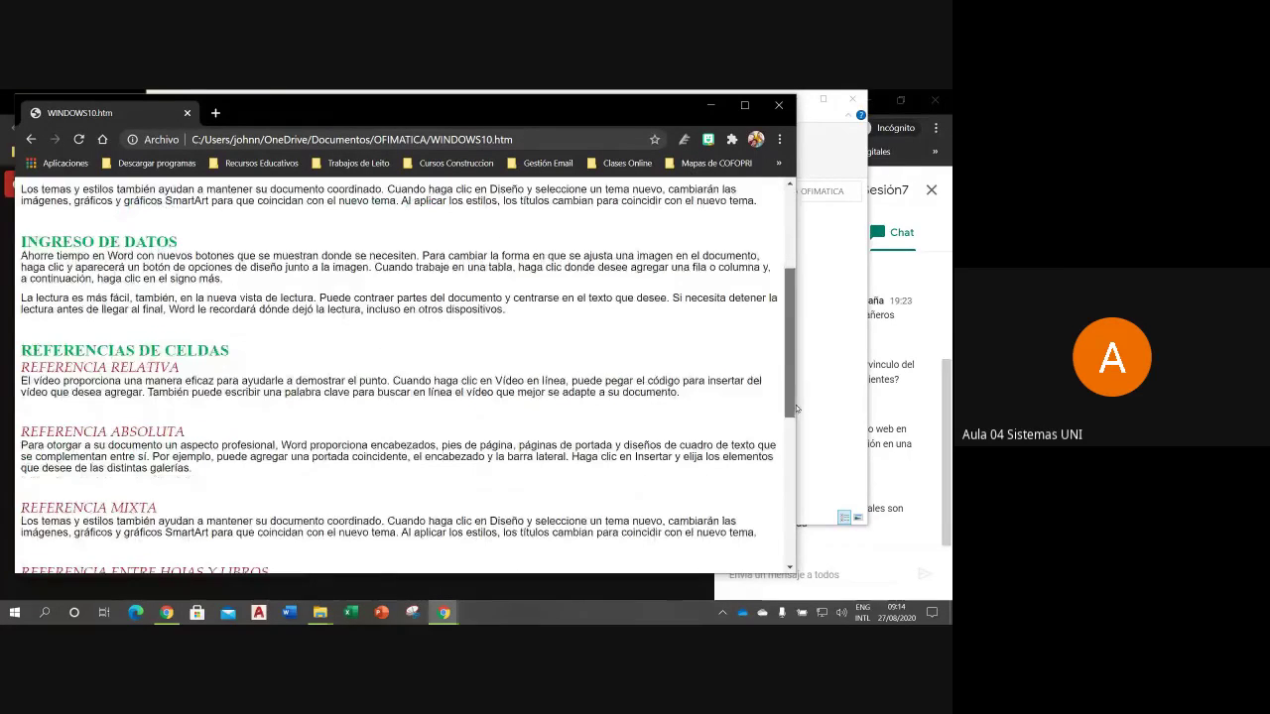
scroll(513, 357, up, 3)
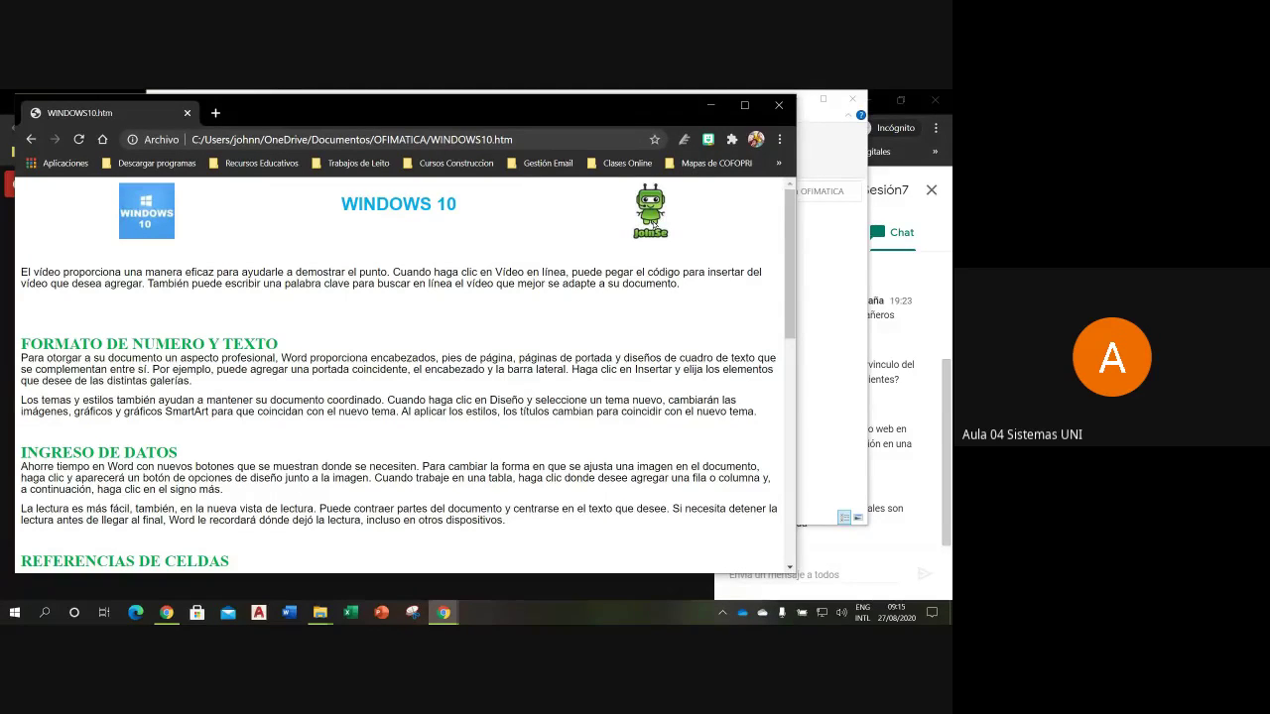
mouse_move(320, 612)
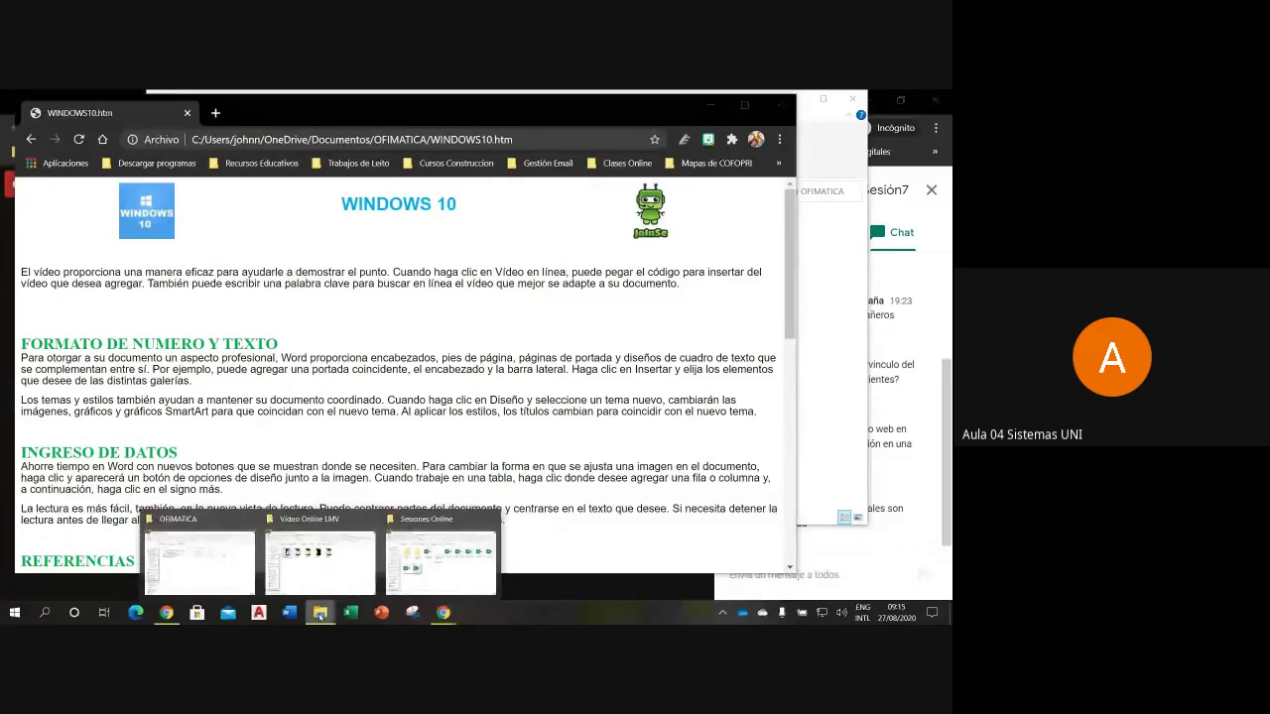
Step: Open WINDOWS10.htm in Word from the OFIMATICA folder and select its robot logo
click(239, 536)
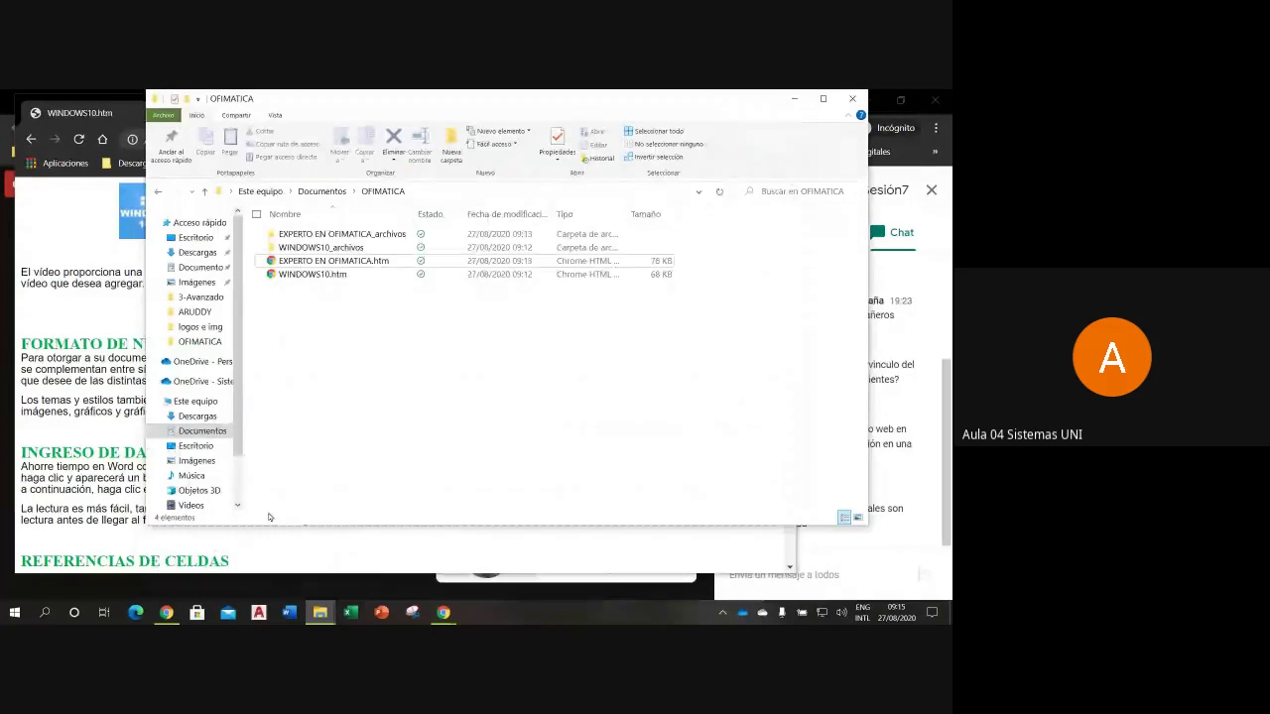
right_click(306, 274)
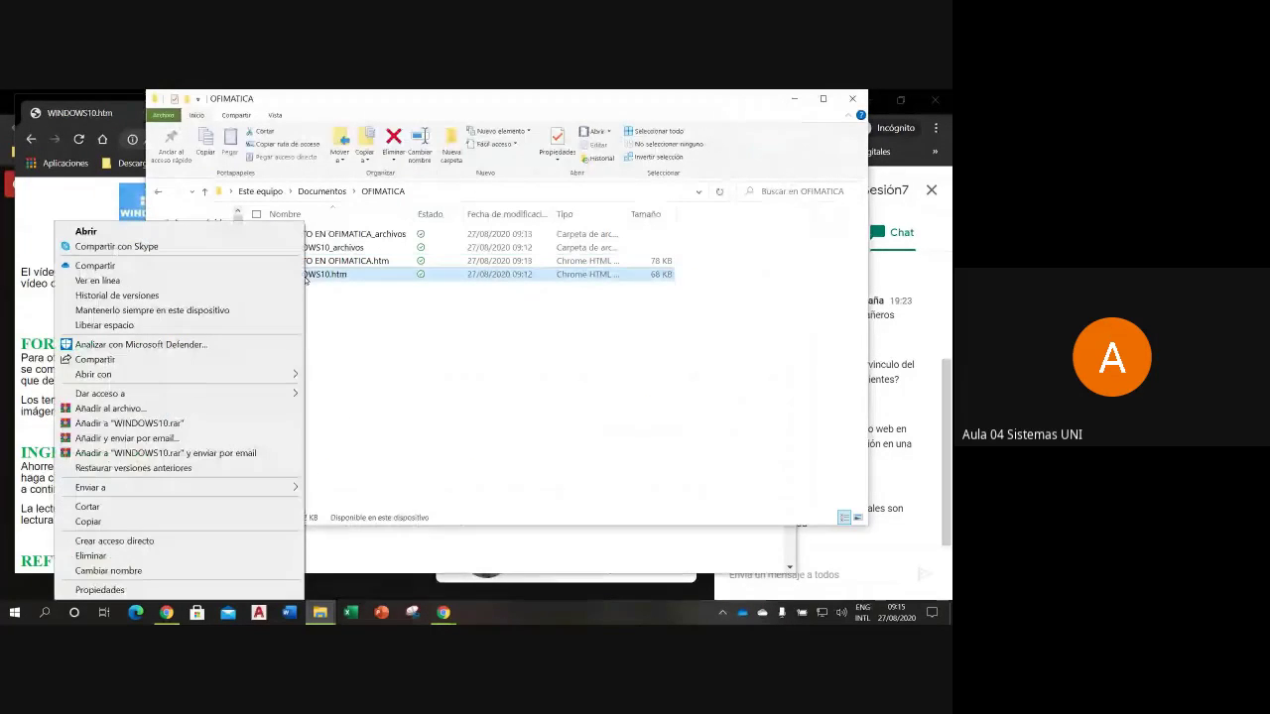
mouse_move(179, 373)
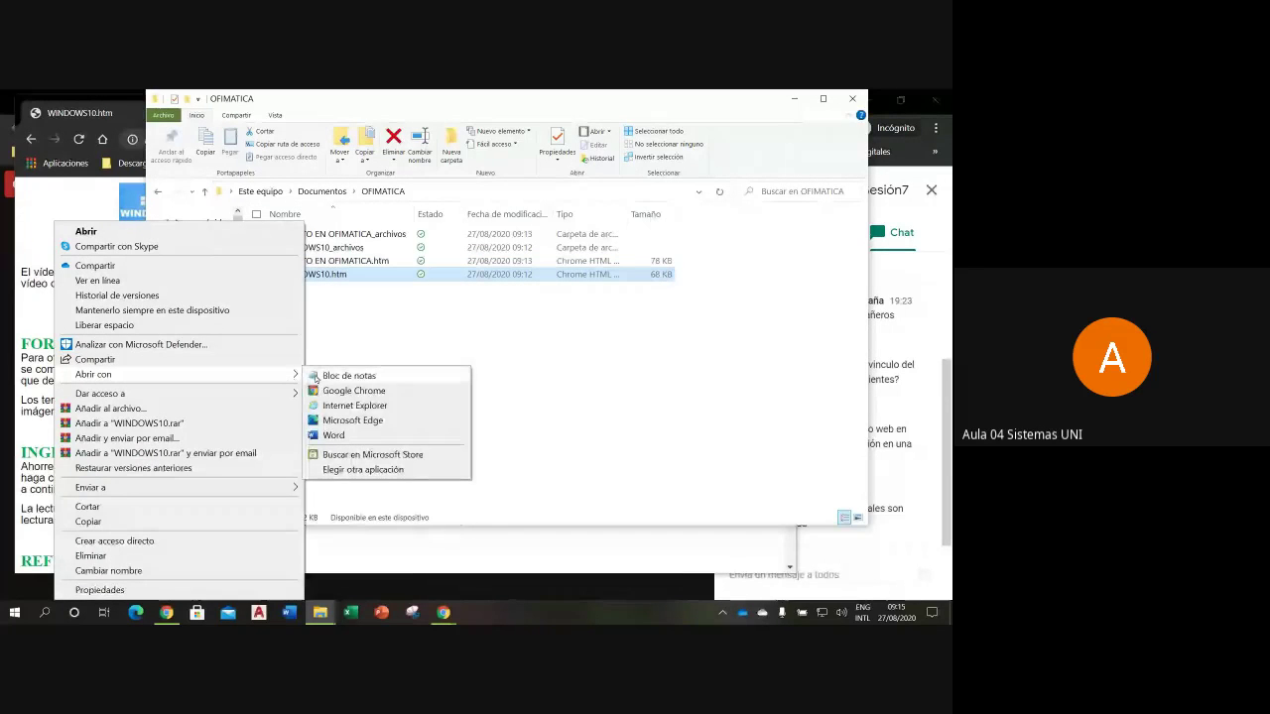
click(363, 436)
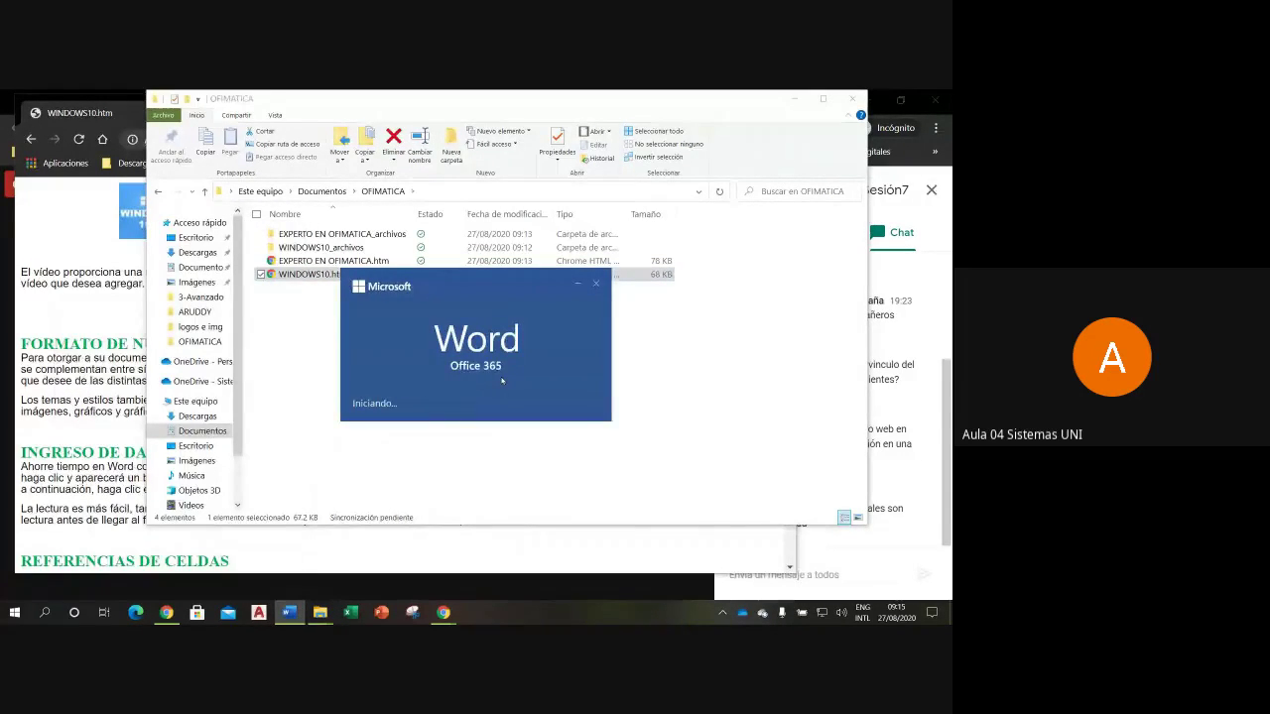
click(595, 298)
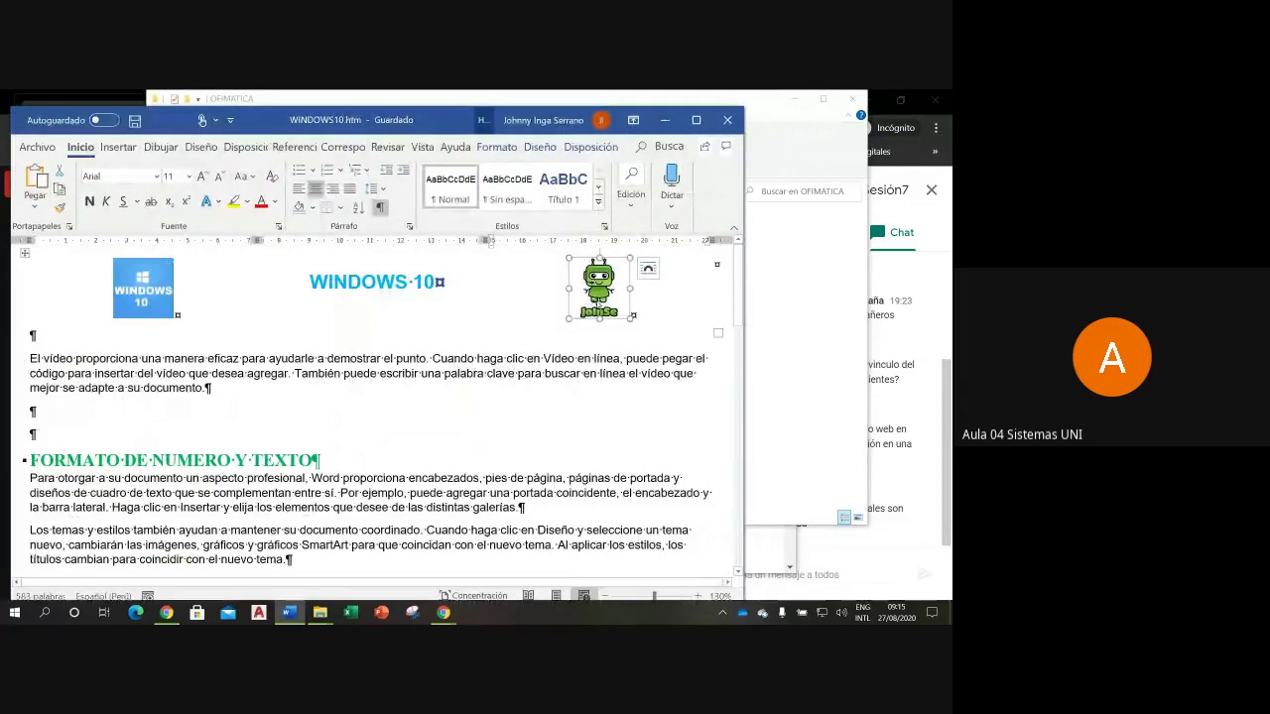
Step: Link the robot image to EXPERTO EN OFIMATICA.htm with the ScreenTip 'IR A OFIMATICA'
right_click(599, 298)
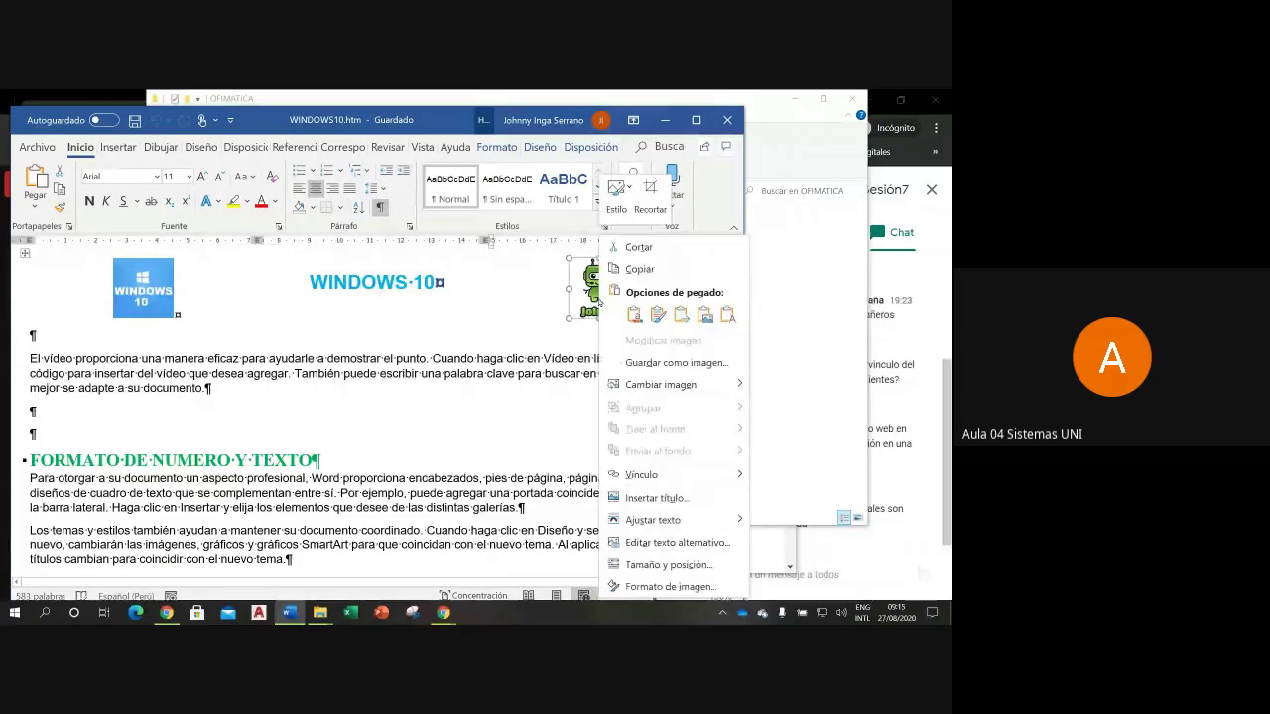
click(633, 473)
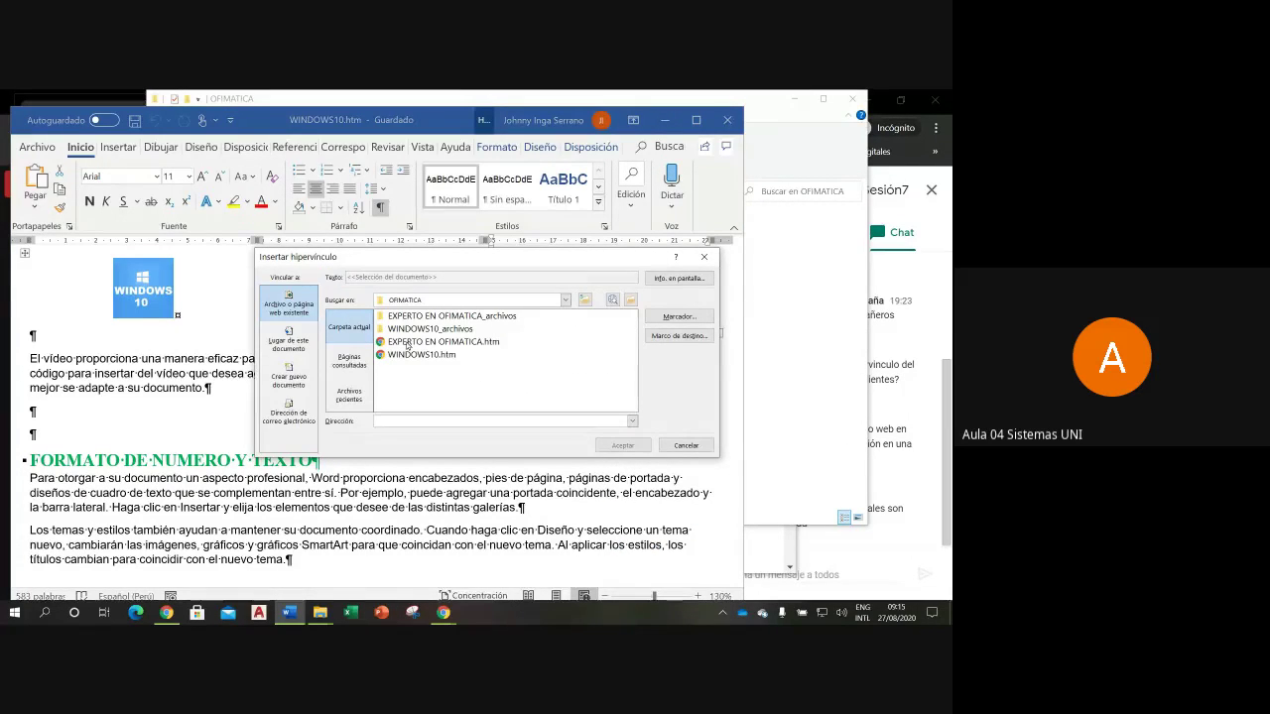
click(407, 342)
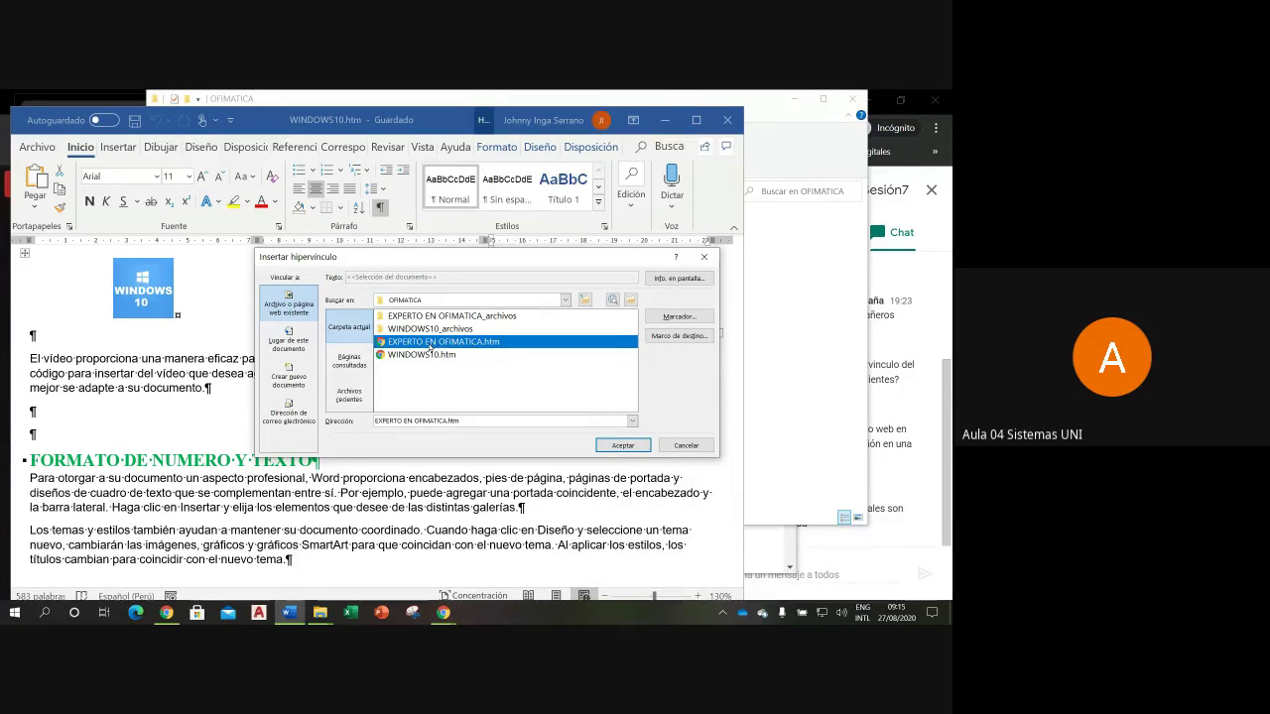
click(668, 281)
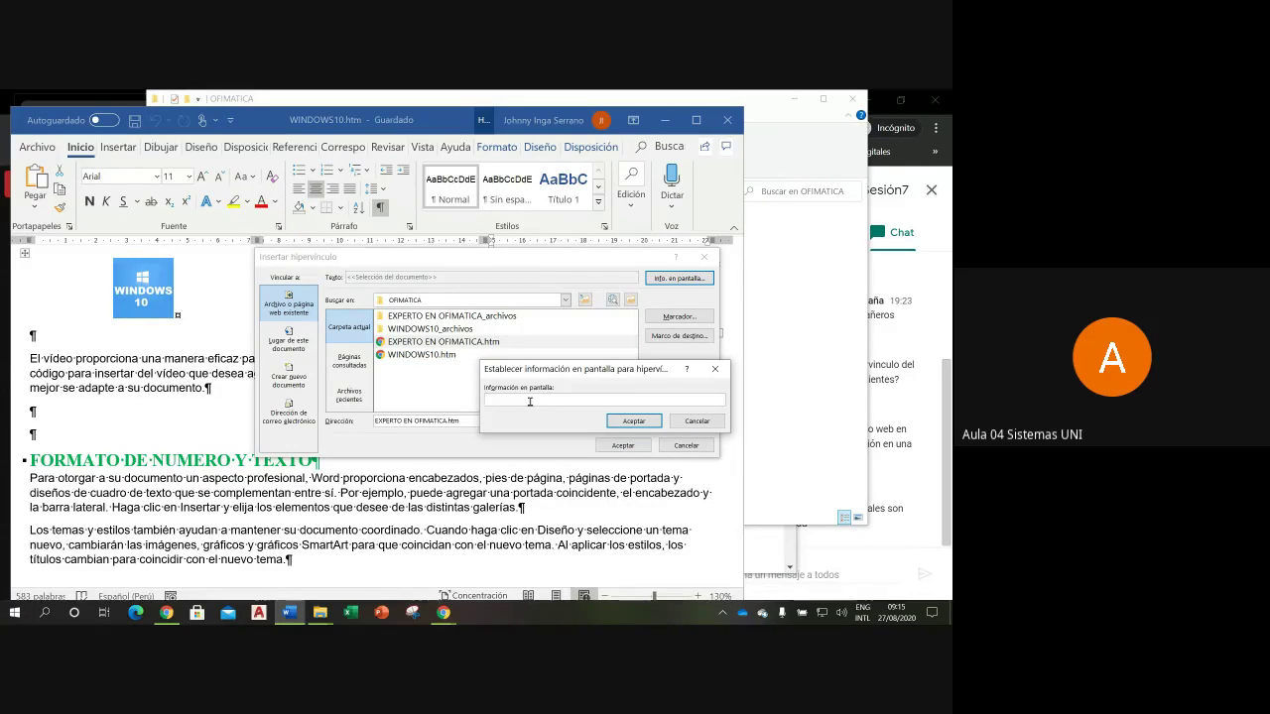
text(IR A OF)
text(I)
text(MATICA)
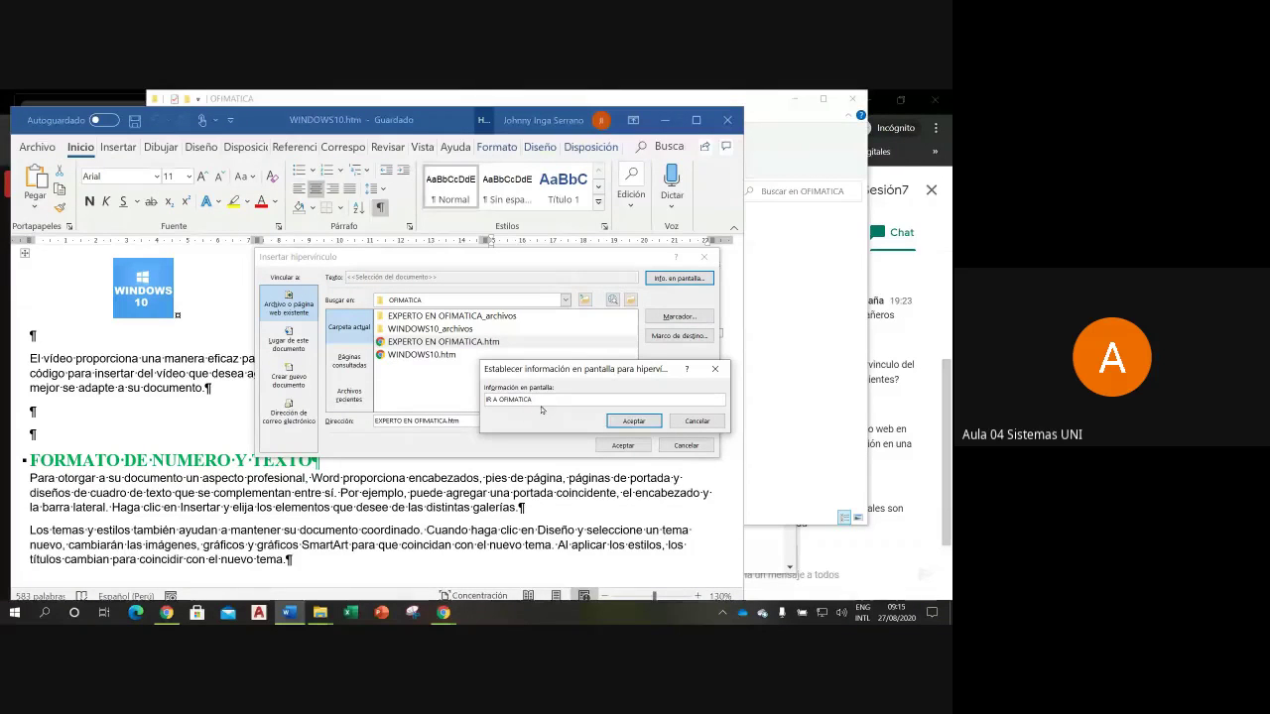
click(616, 421)
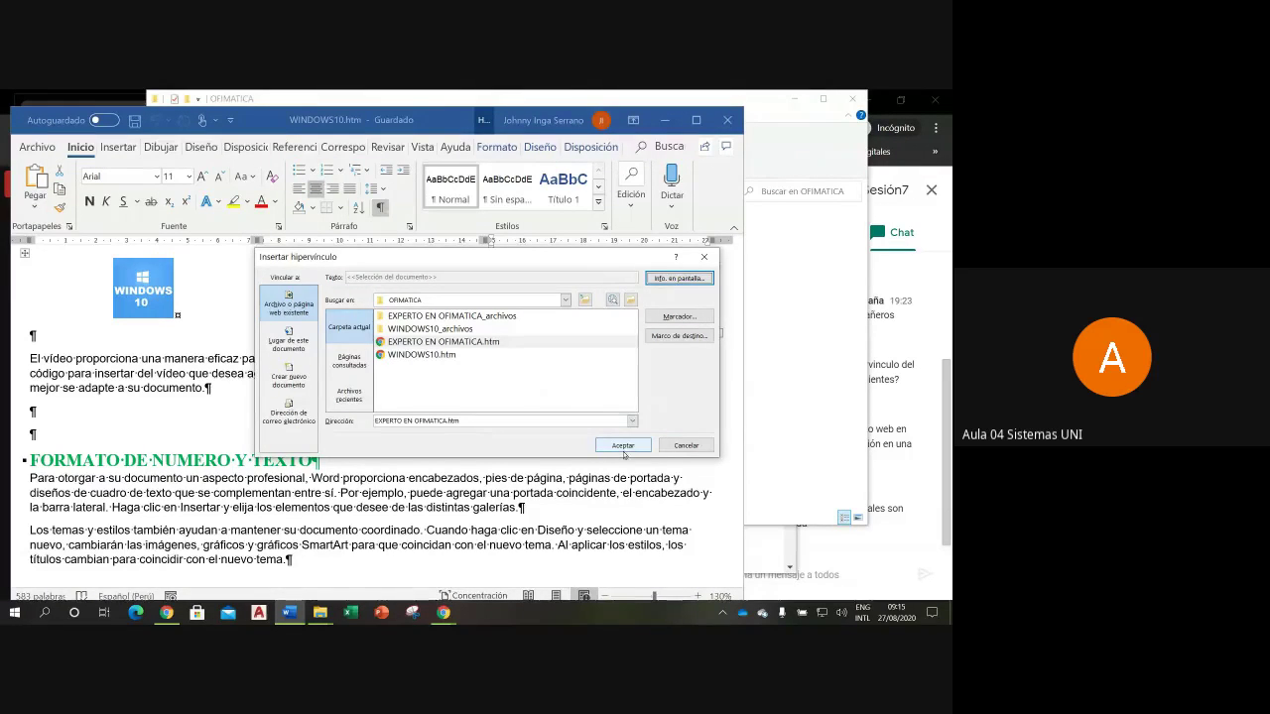
click(623, 445)
Step: Deselect the image, then save and close WINDOWS10.htm
click(545, 358)
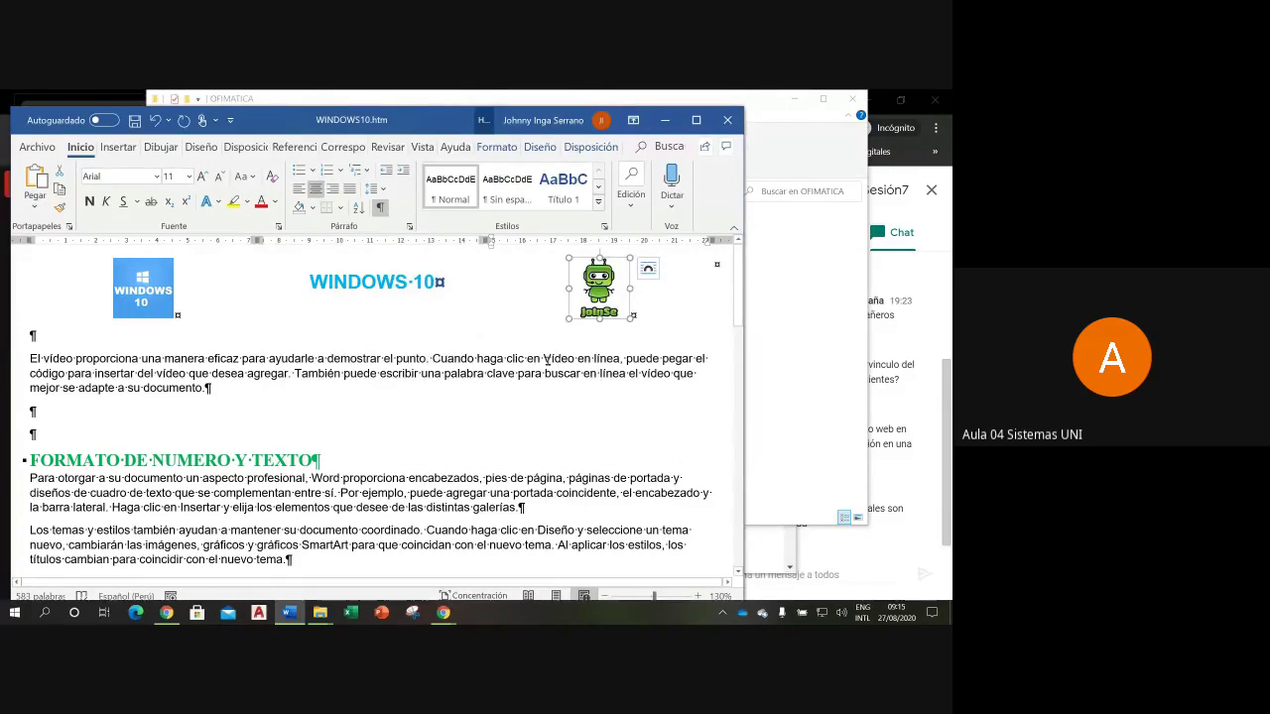
click(135, 120)
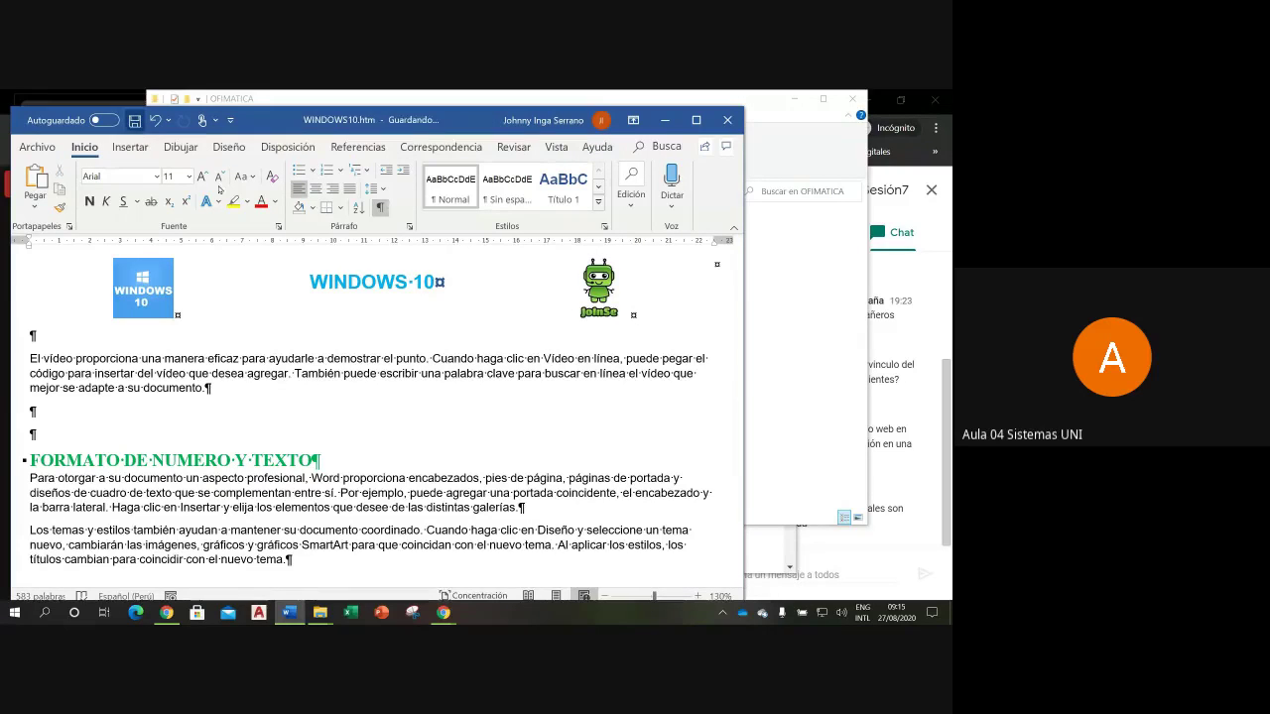
click(728, 121)
Step: Close the old WINDOWS10 browser window and reopen EXPERTO EN OFIMATICA.htm in Chrome
click(647, 274)
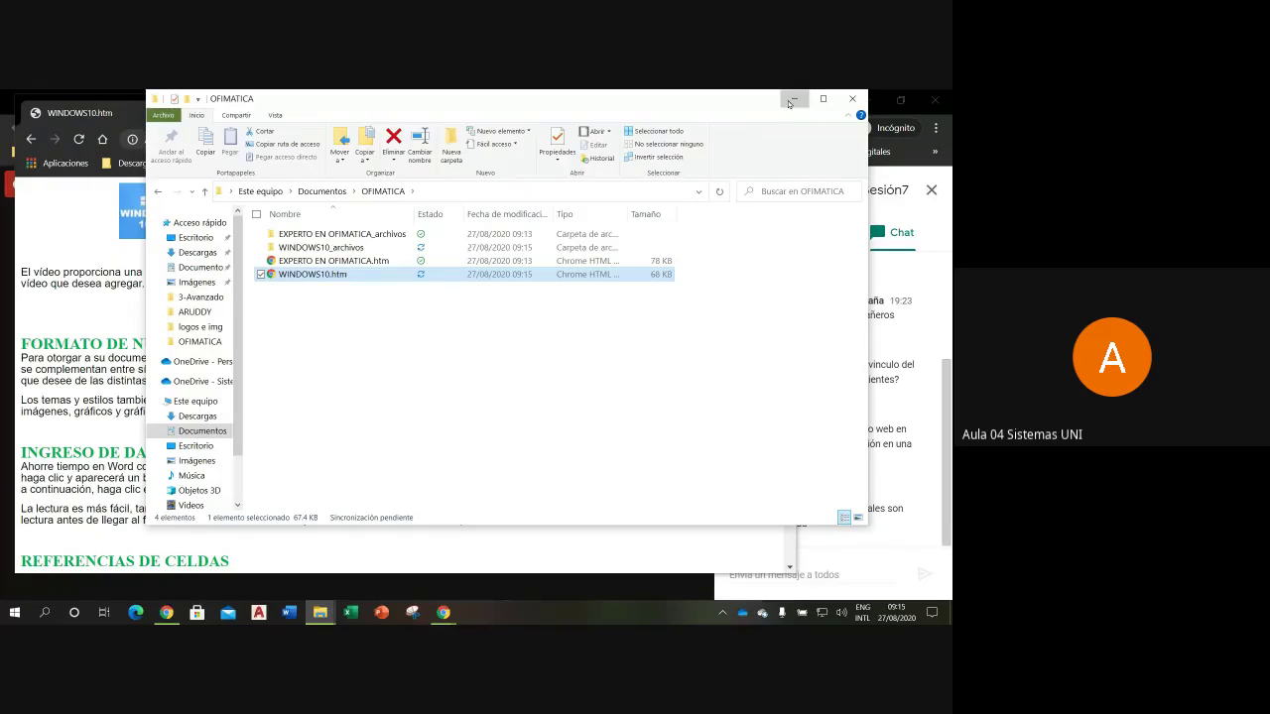
click(792, 101)
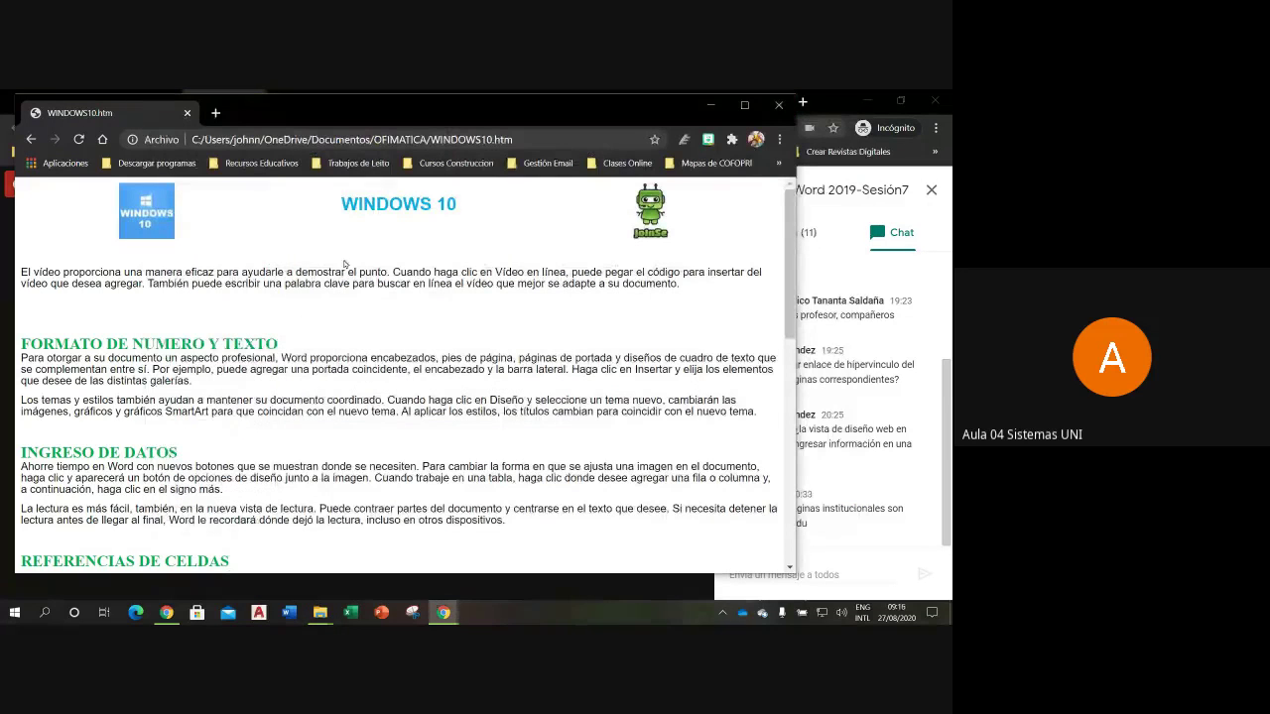
click(777, 106)
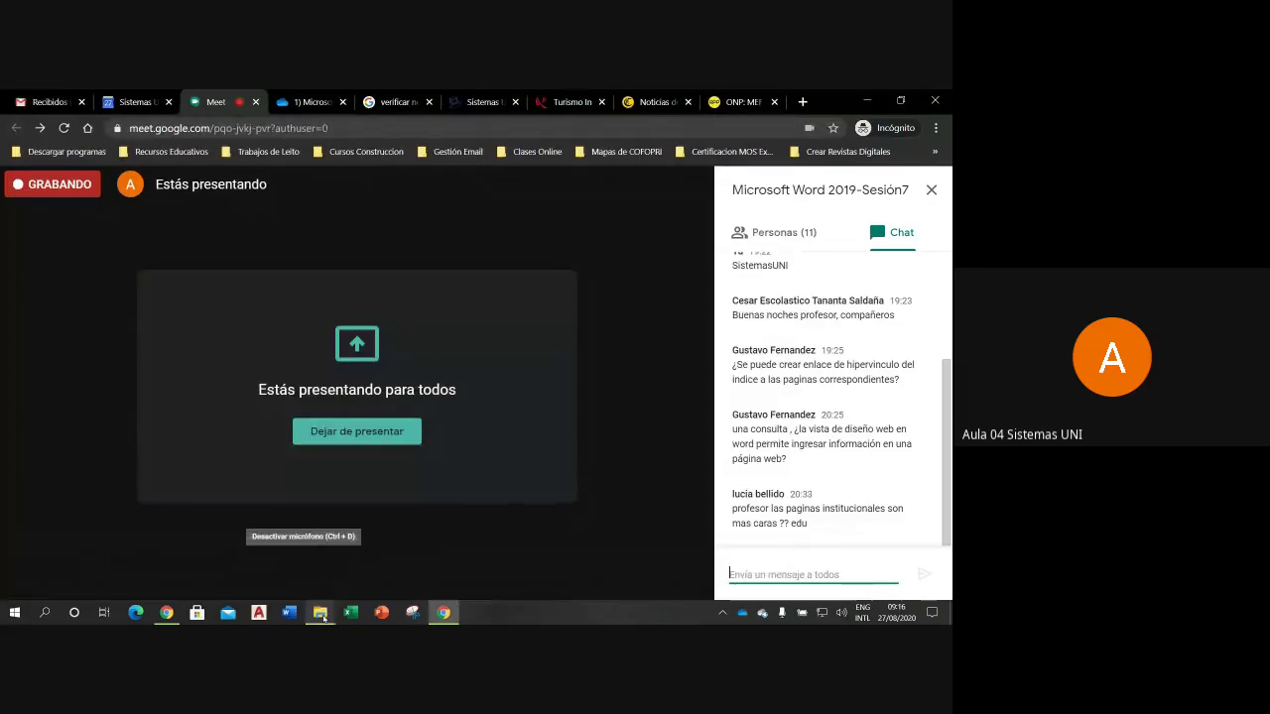
mouse_move(319, 612)
click(204, 555)
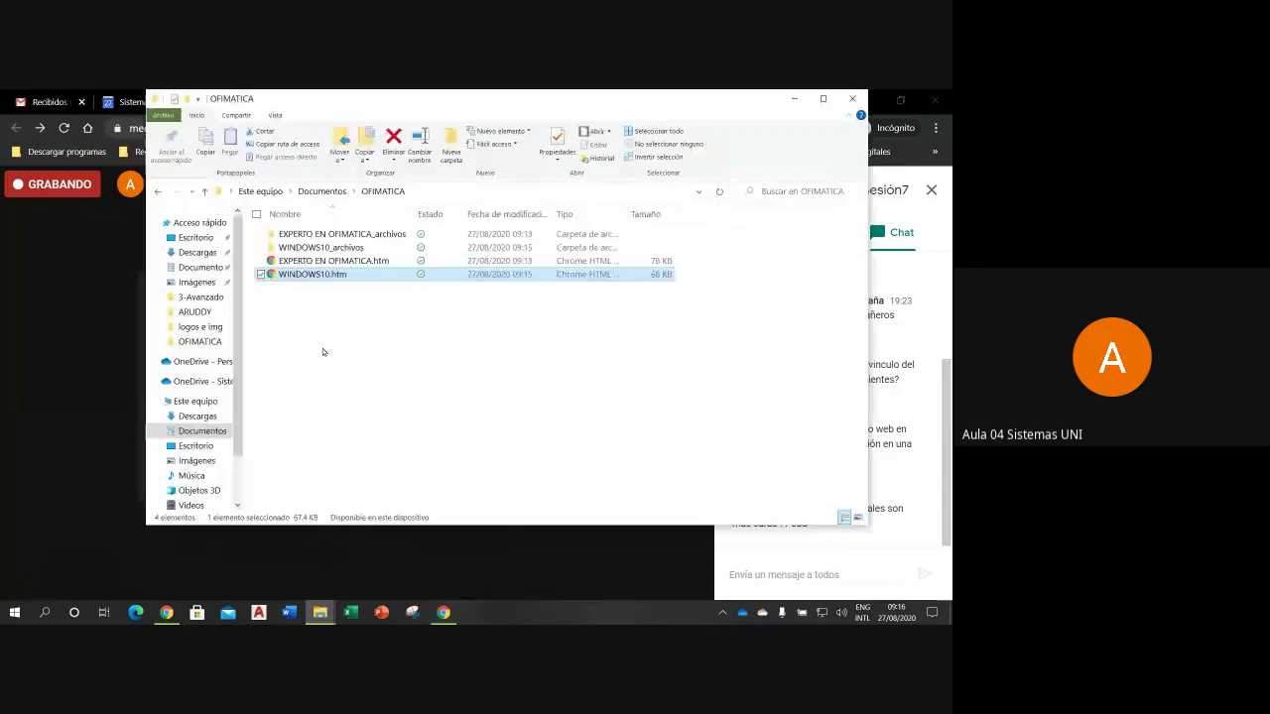
double_click(321, 261)
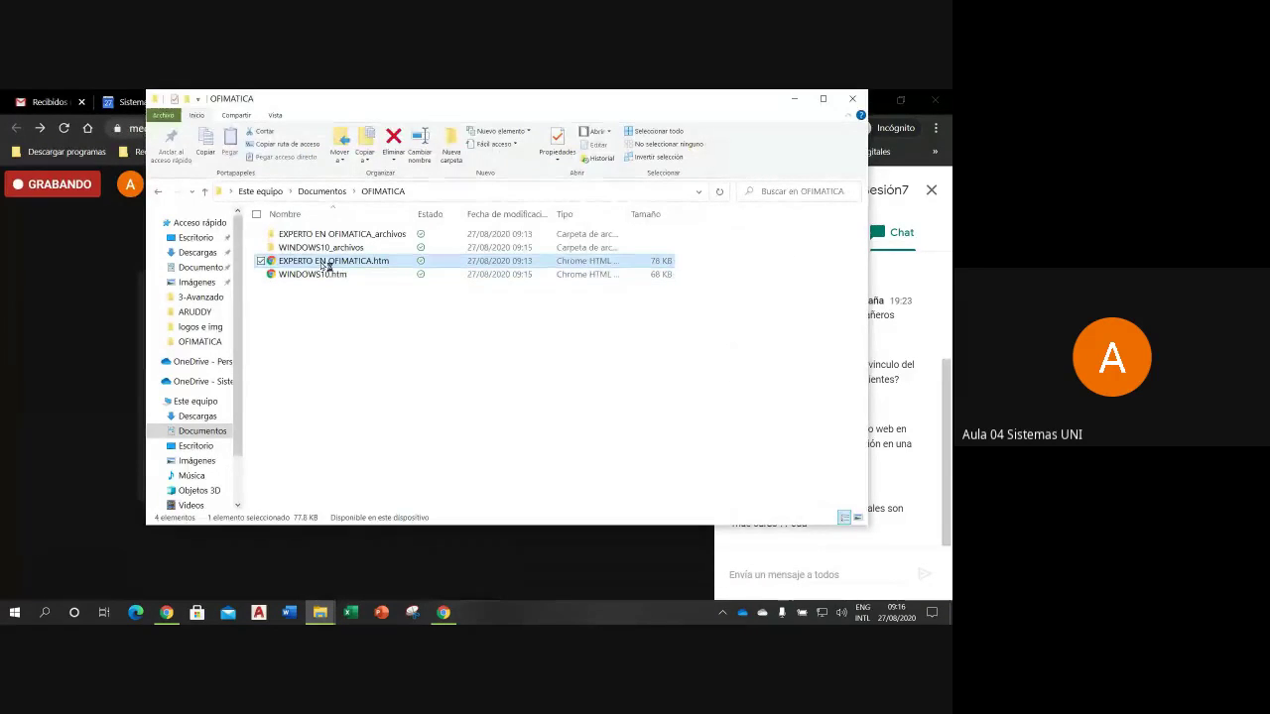
click(794, 99)
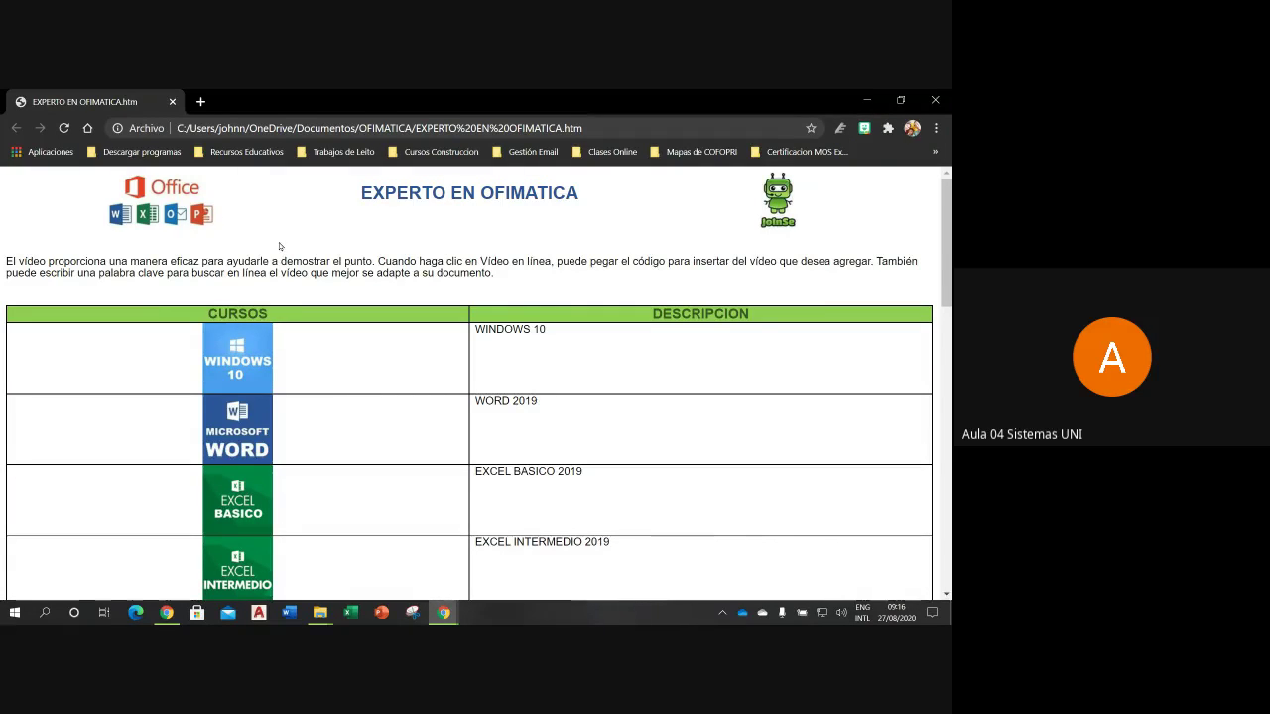
Step: Test the Windows 10 and robot links back and forth twice, then minimize Chrome
click(247, 357)
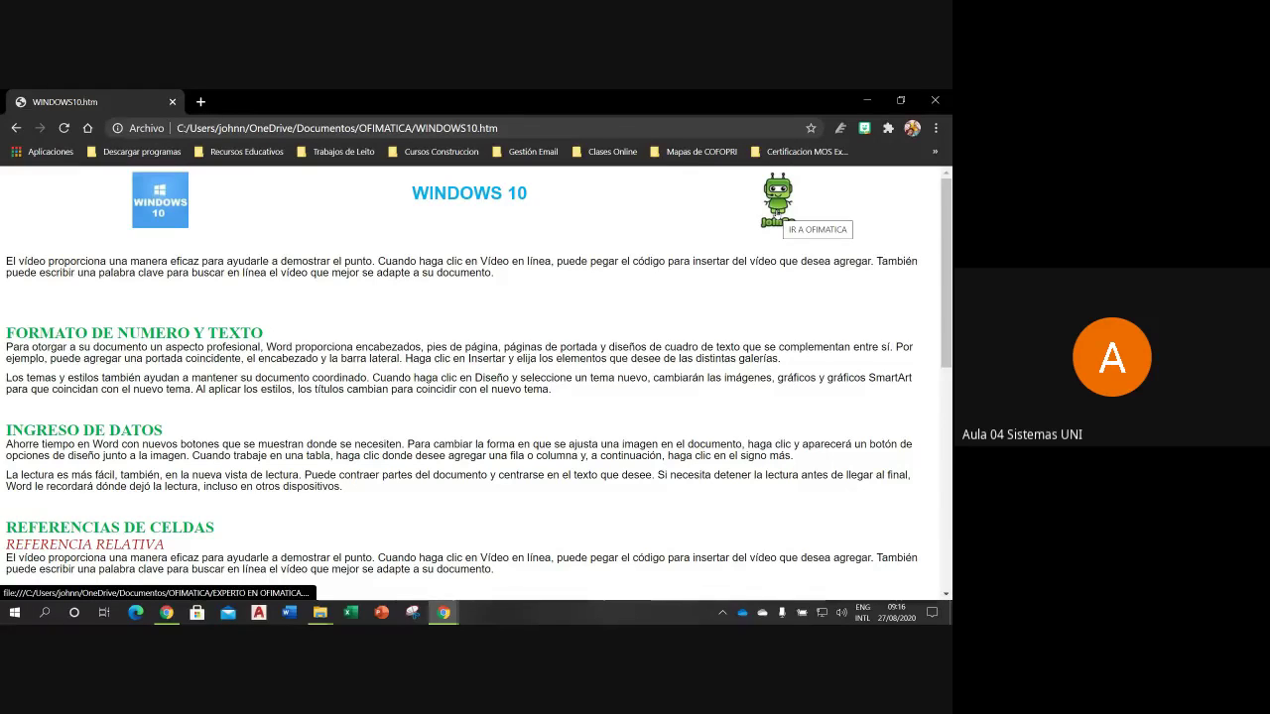
click(777, 204)
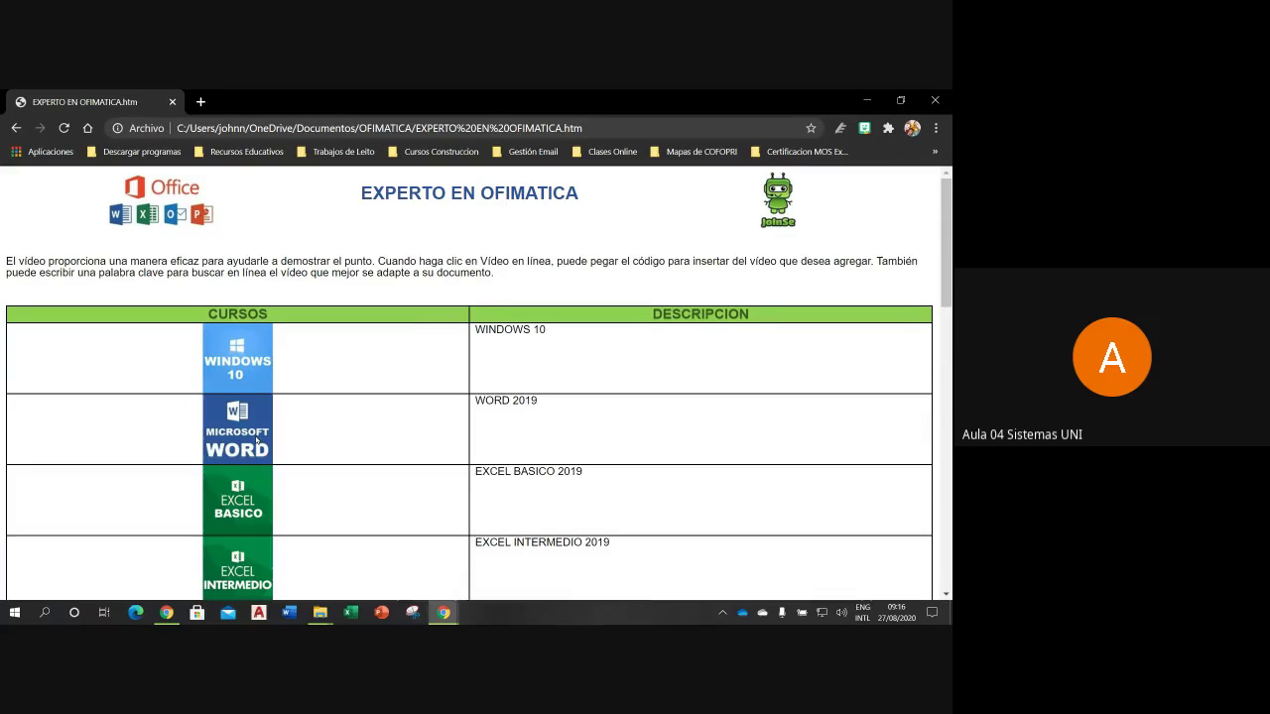
click(269, 365)
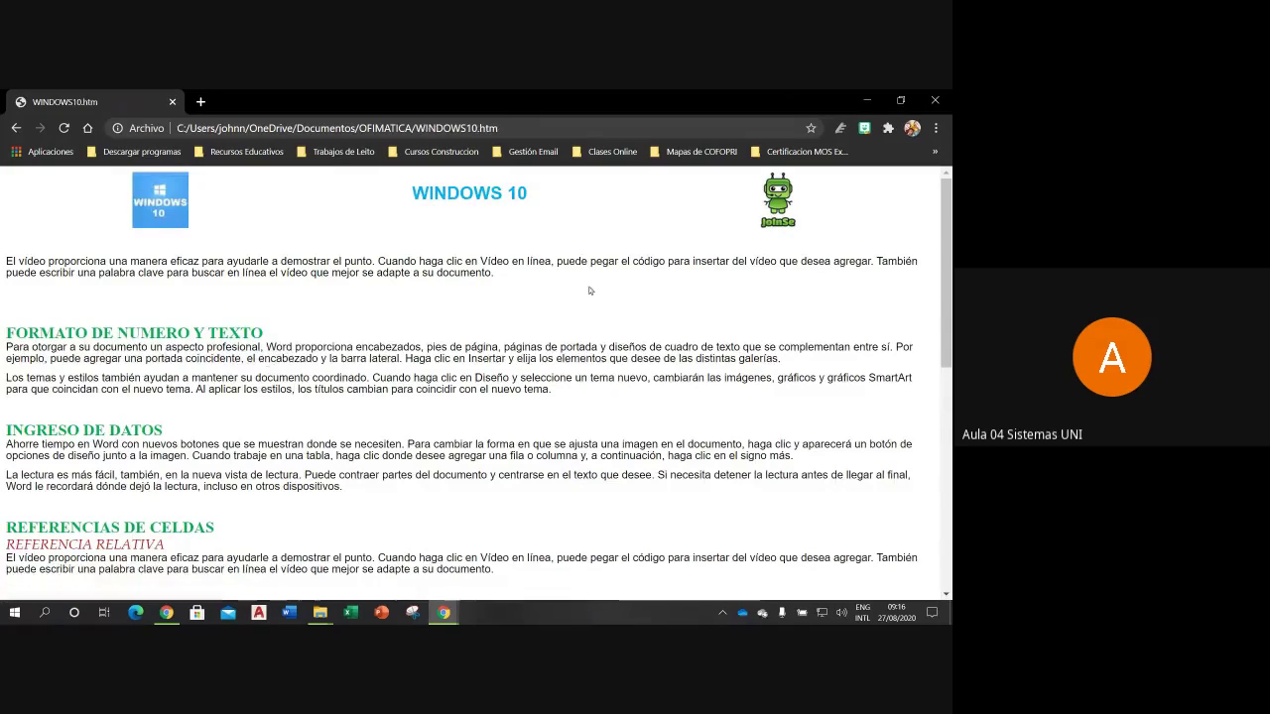
click(785, 211)
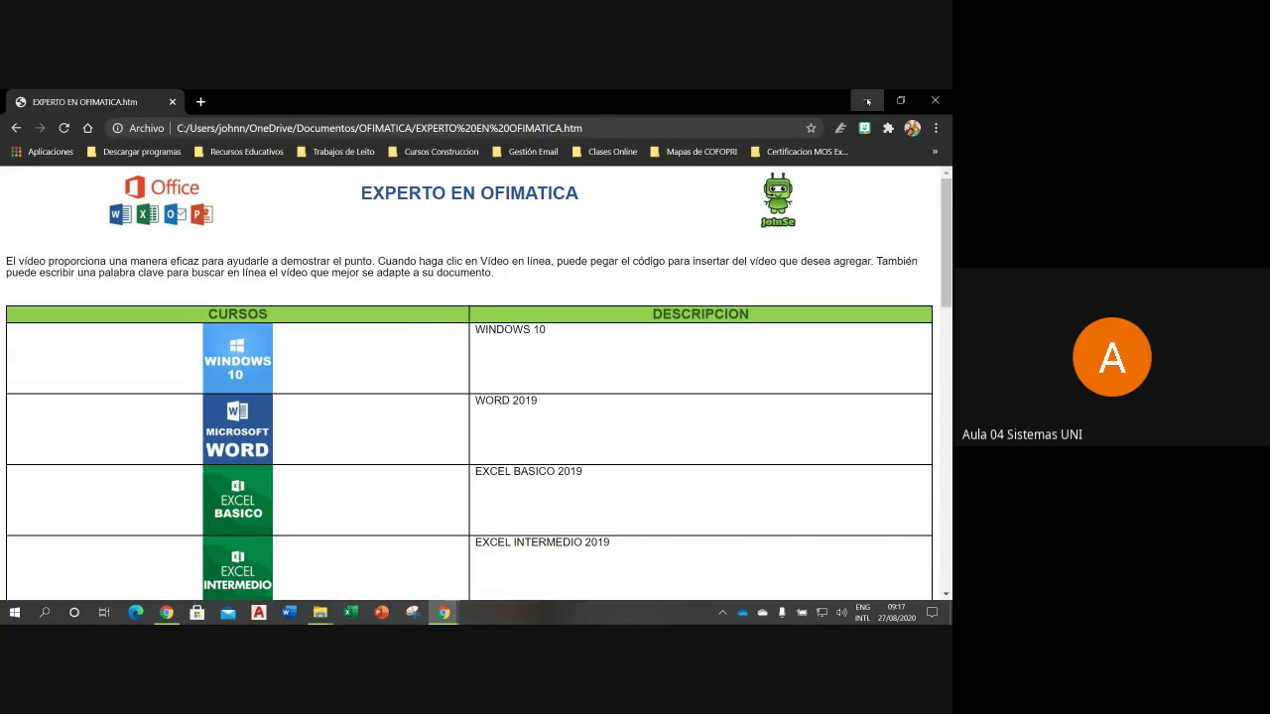
click(867, 101)
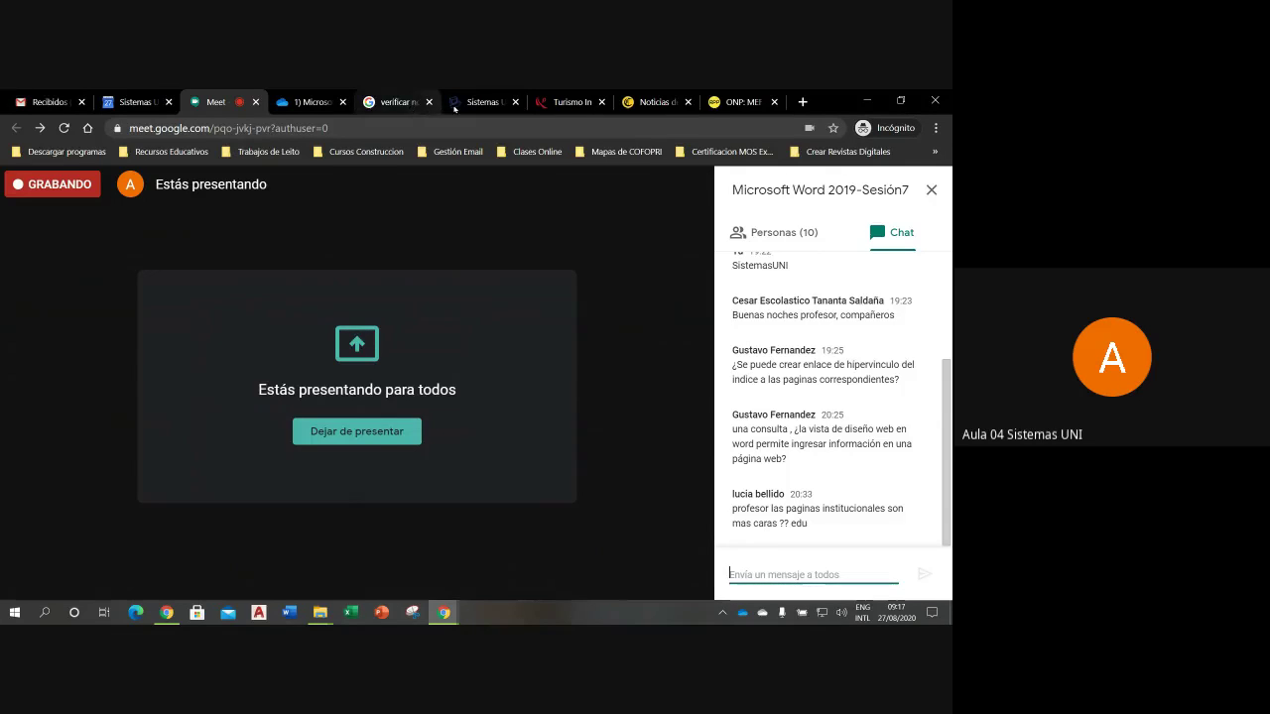
Step: Switch to the Turismo In tab and scroll back to the top of the page
click(570, 102)
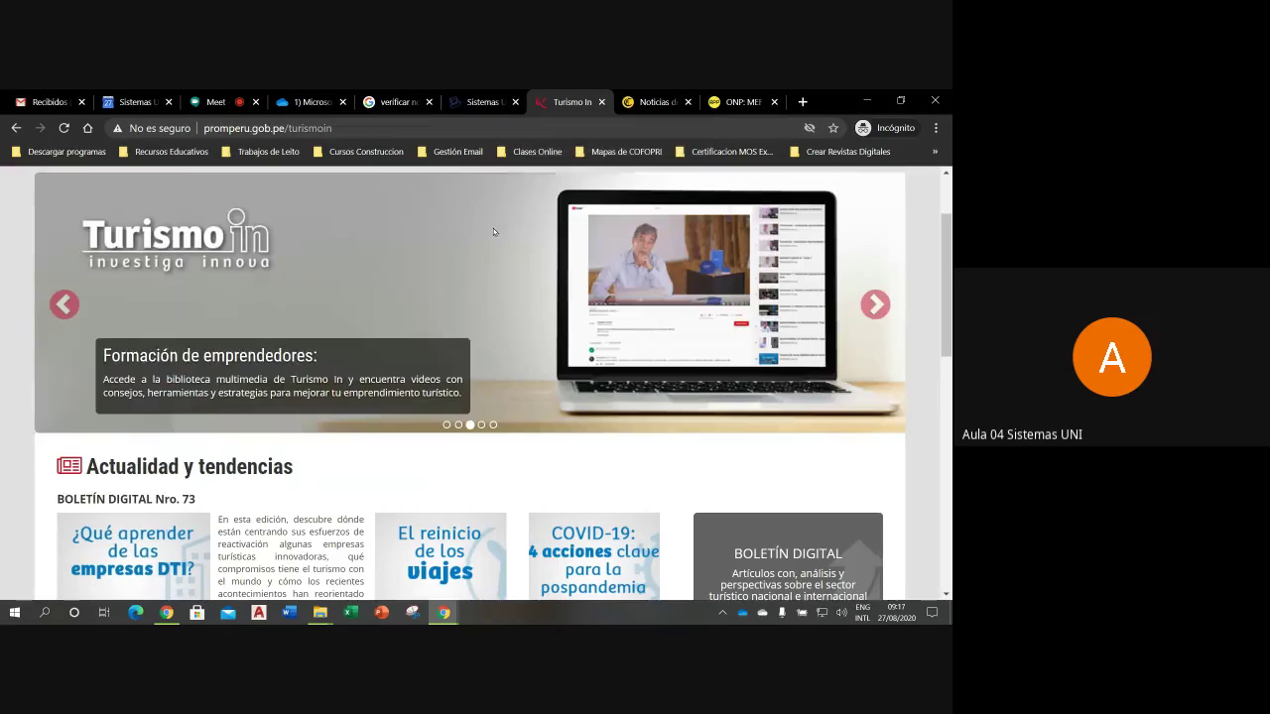
scroll(950, 294, up, 2)
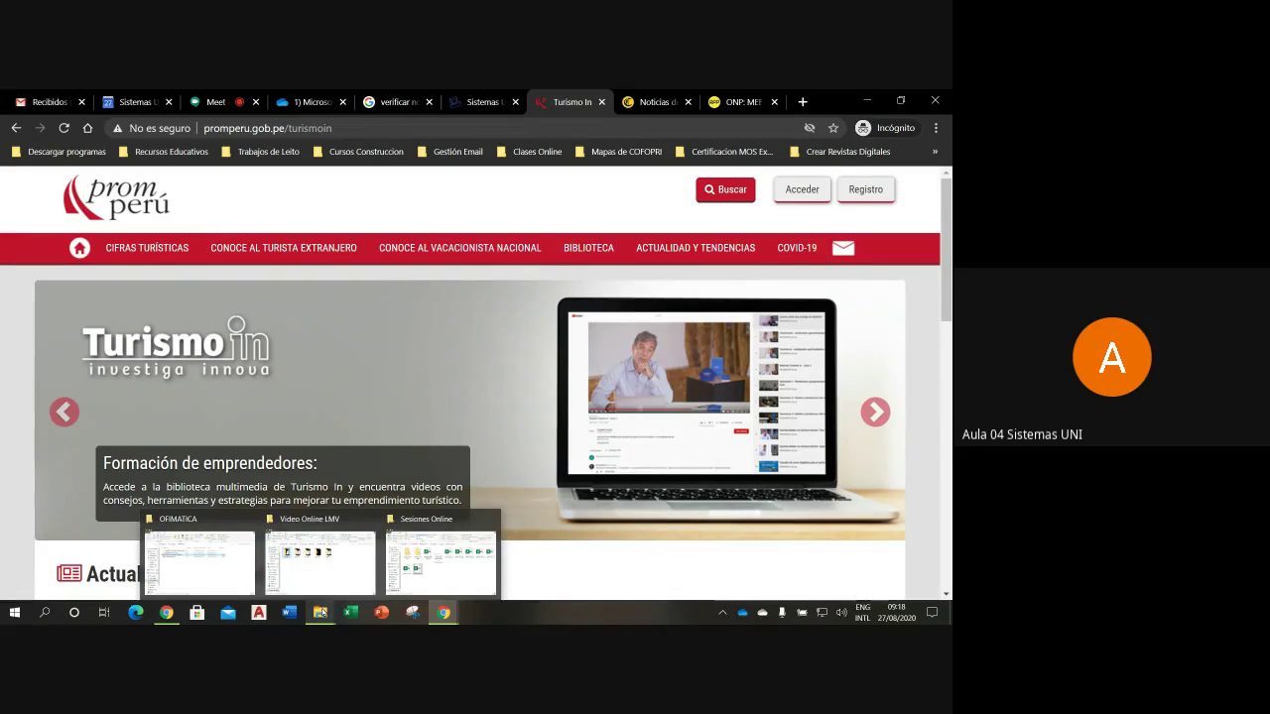
mouse_move(320, 612)
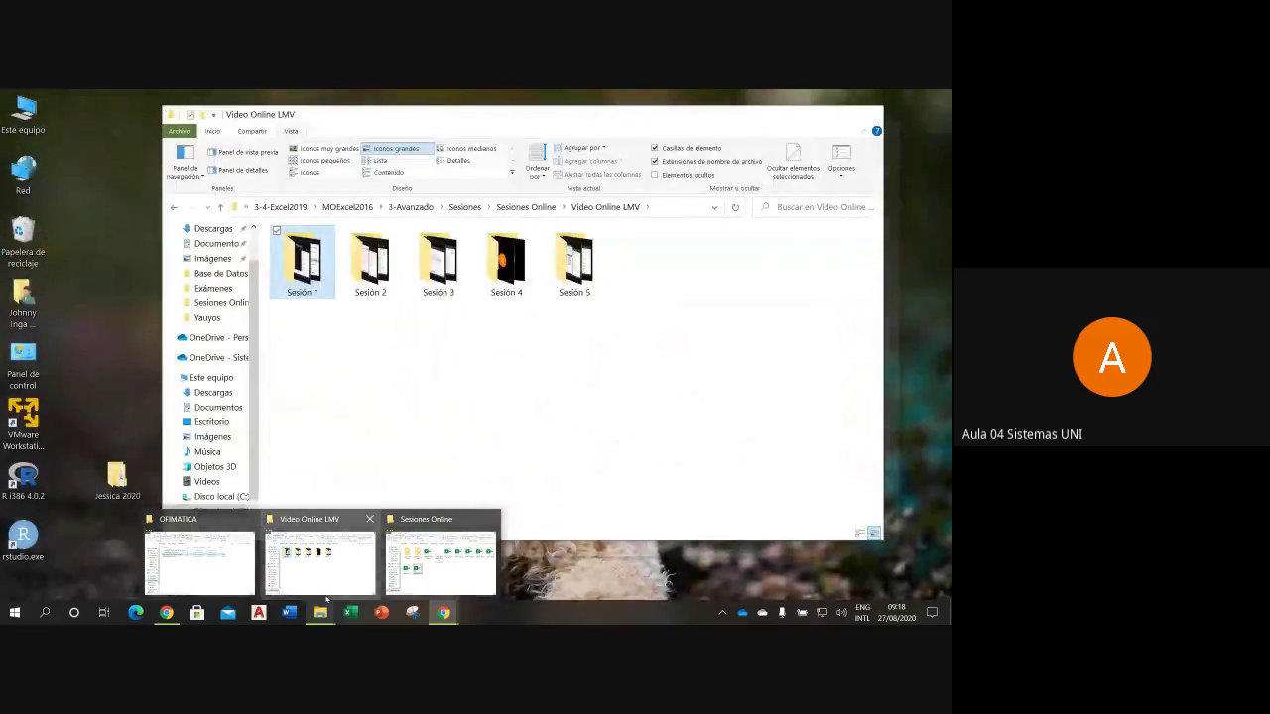
Step: Open EXPERTO EN OFIMATICA.htm in Word using Abrir con from the OFIMATICA folder
click(213, 564)
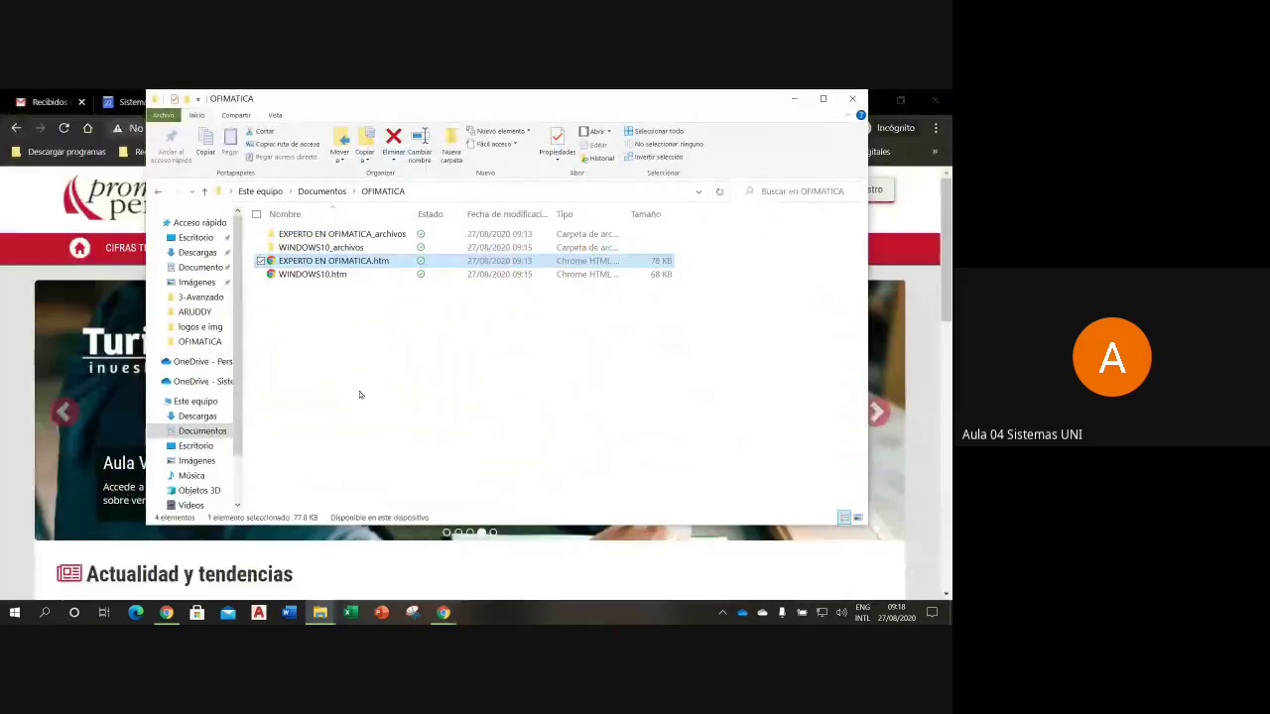
right_click(347, 259)
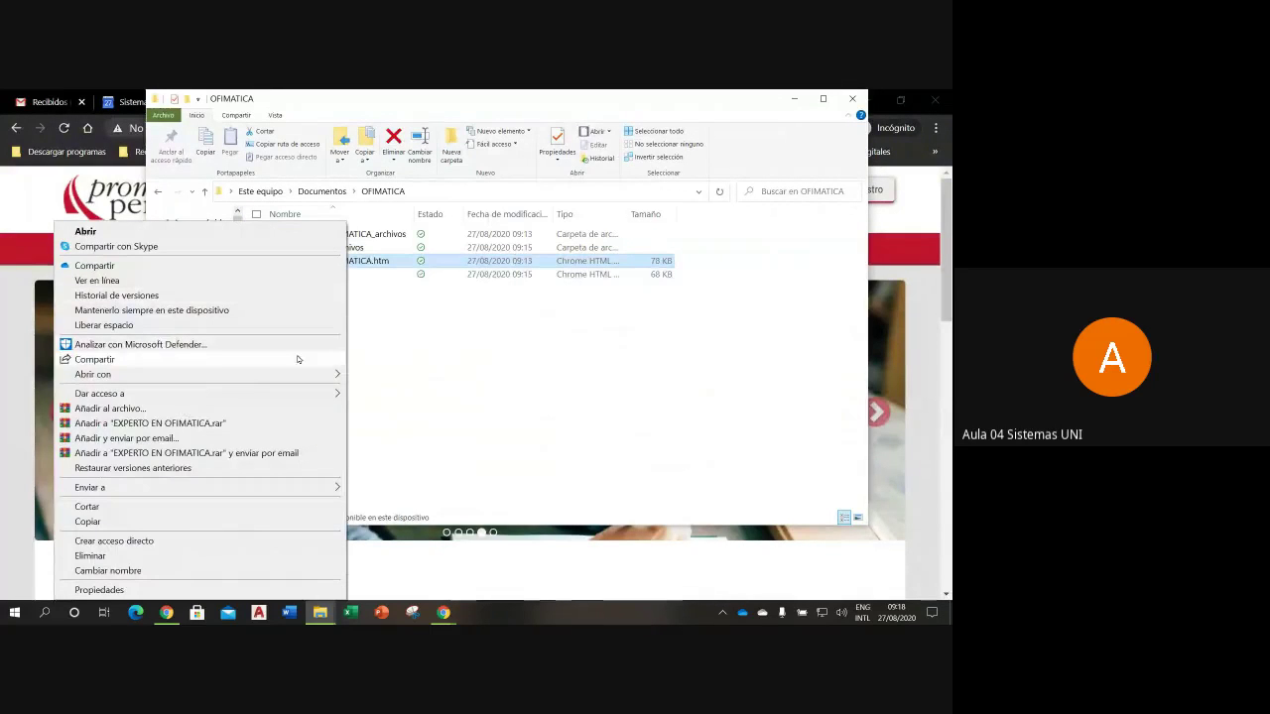
mouse_move(199, 374)
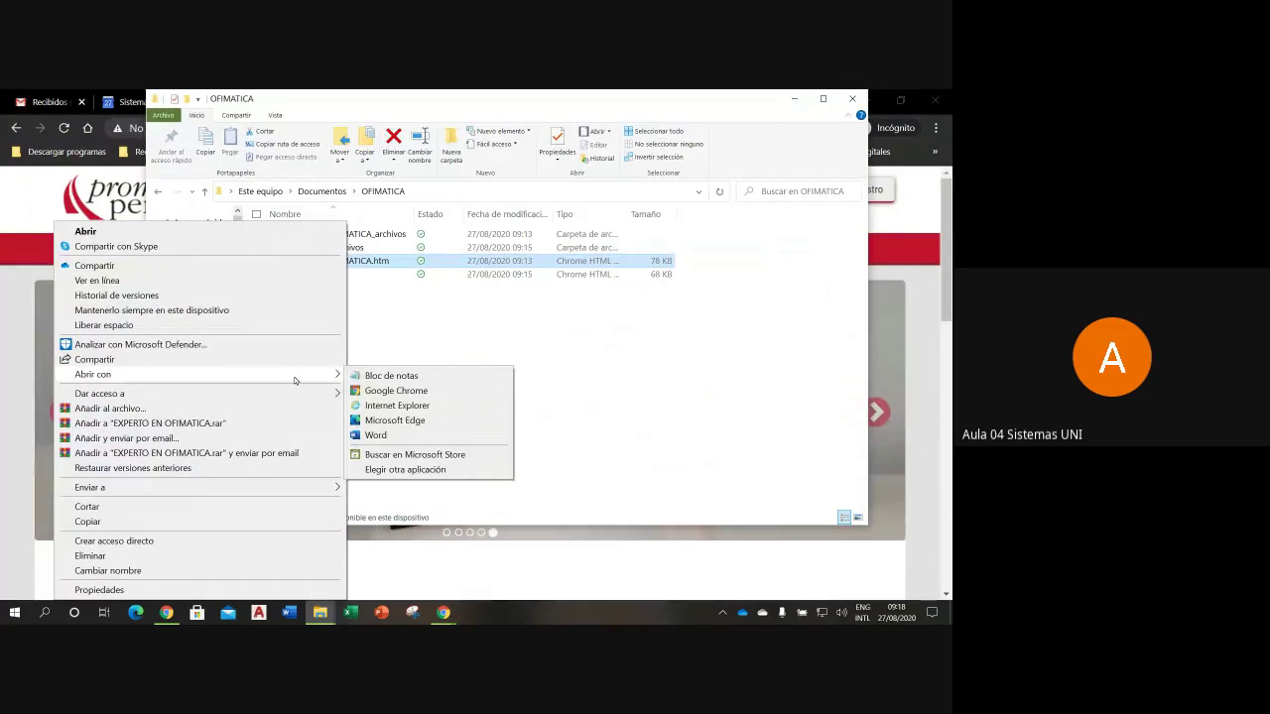
click(376, 435)
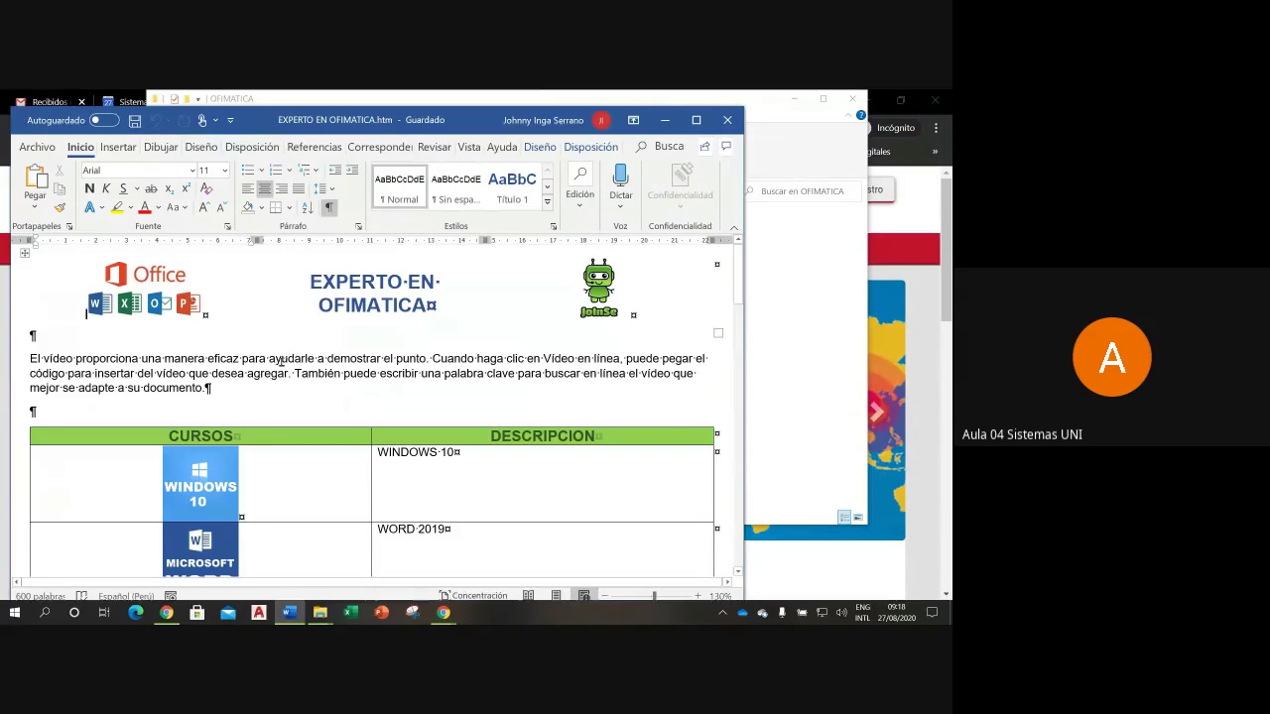
Step: Append '. Ver horarios' after WINDOWS 10 in the course table's DESCRIPCION cell
click(166, 306)
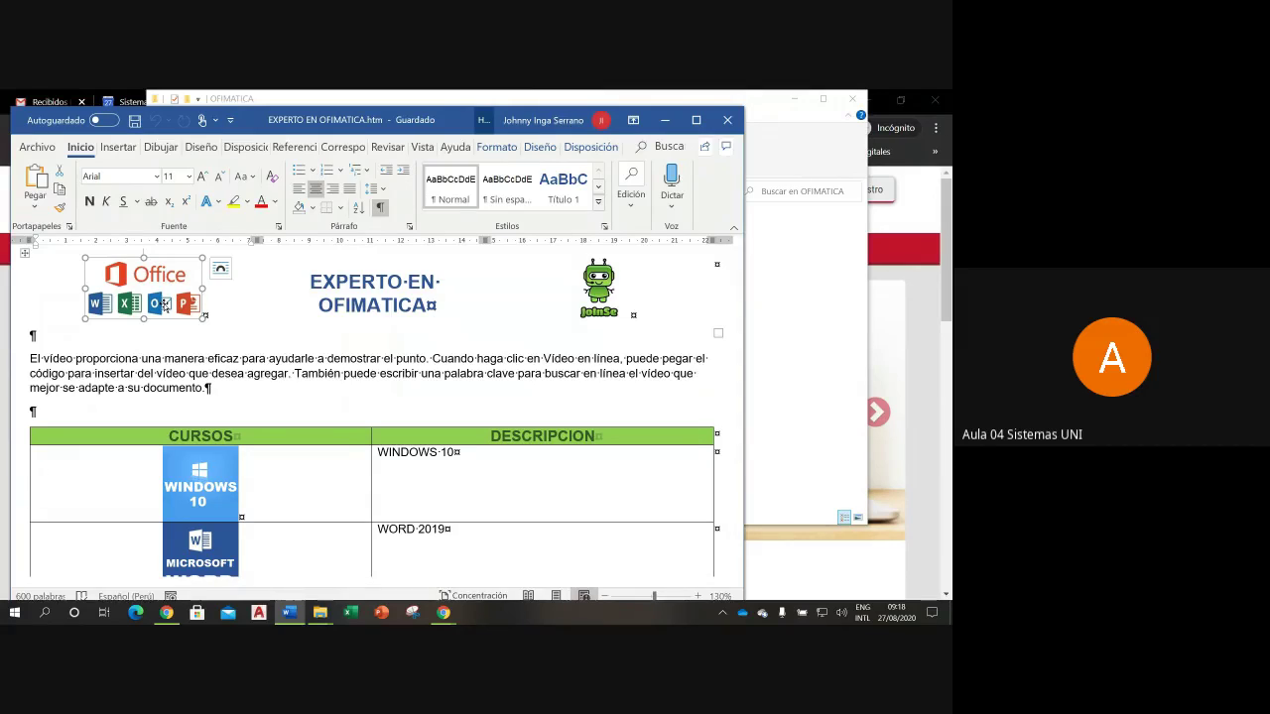
click(475, 457)
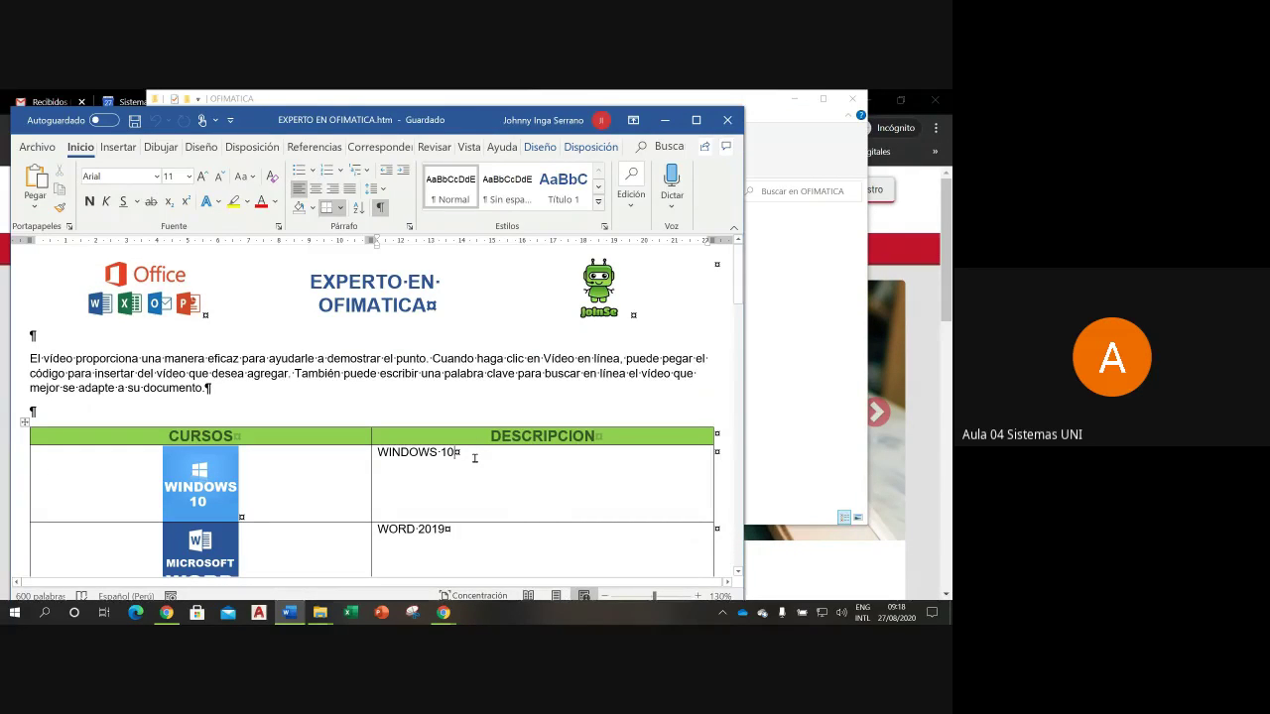
text(. )
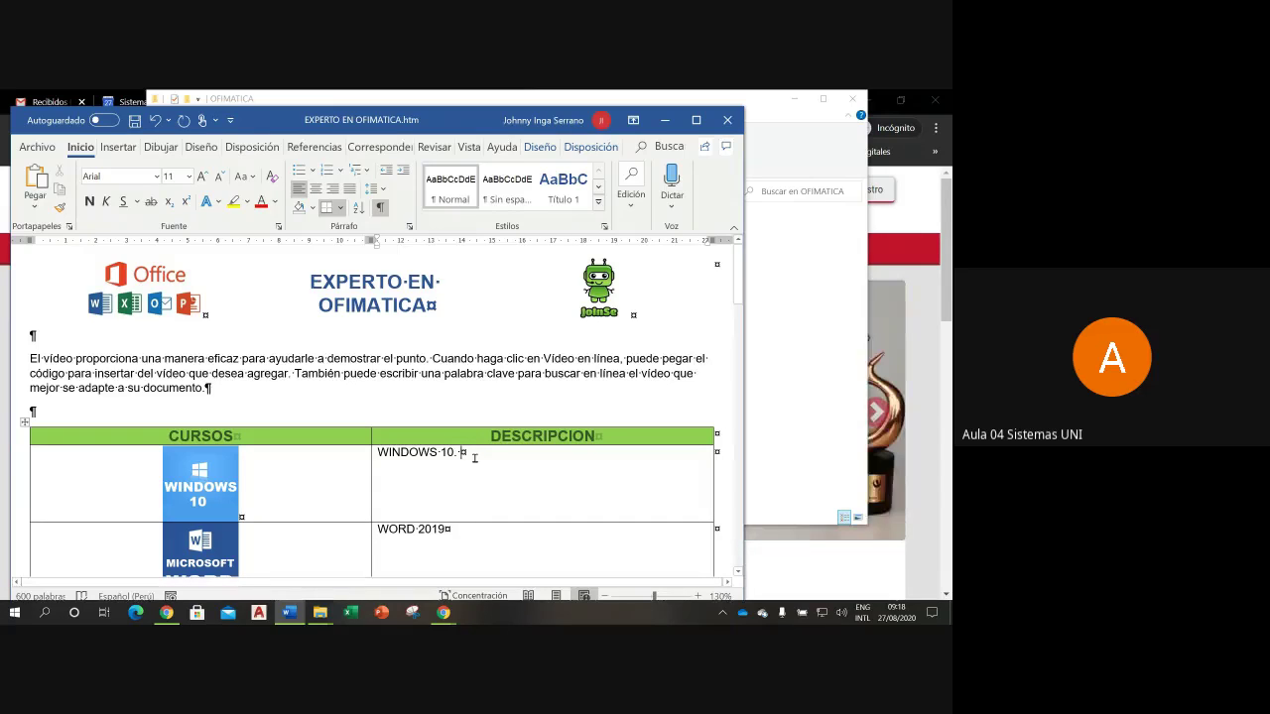
text(Ver)
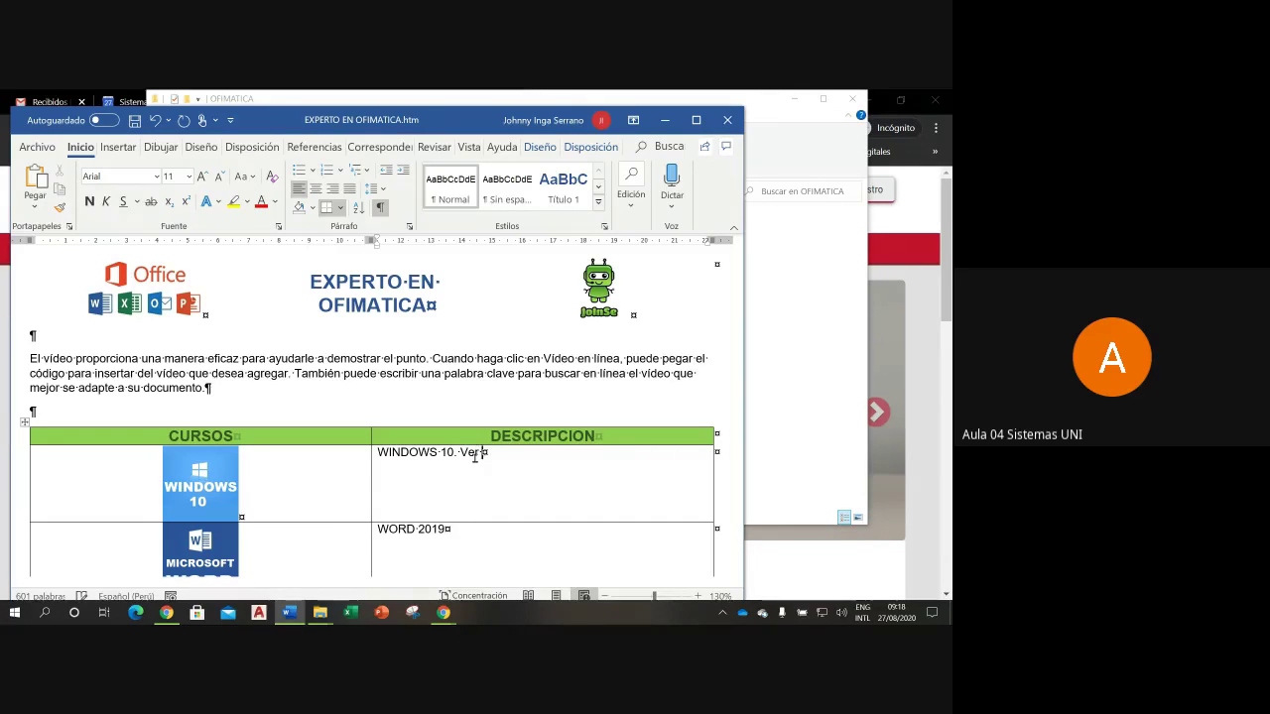
text( horarios)
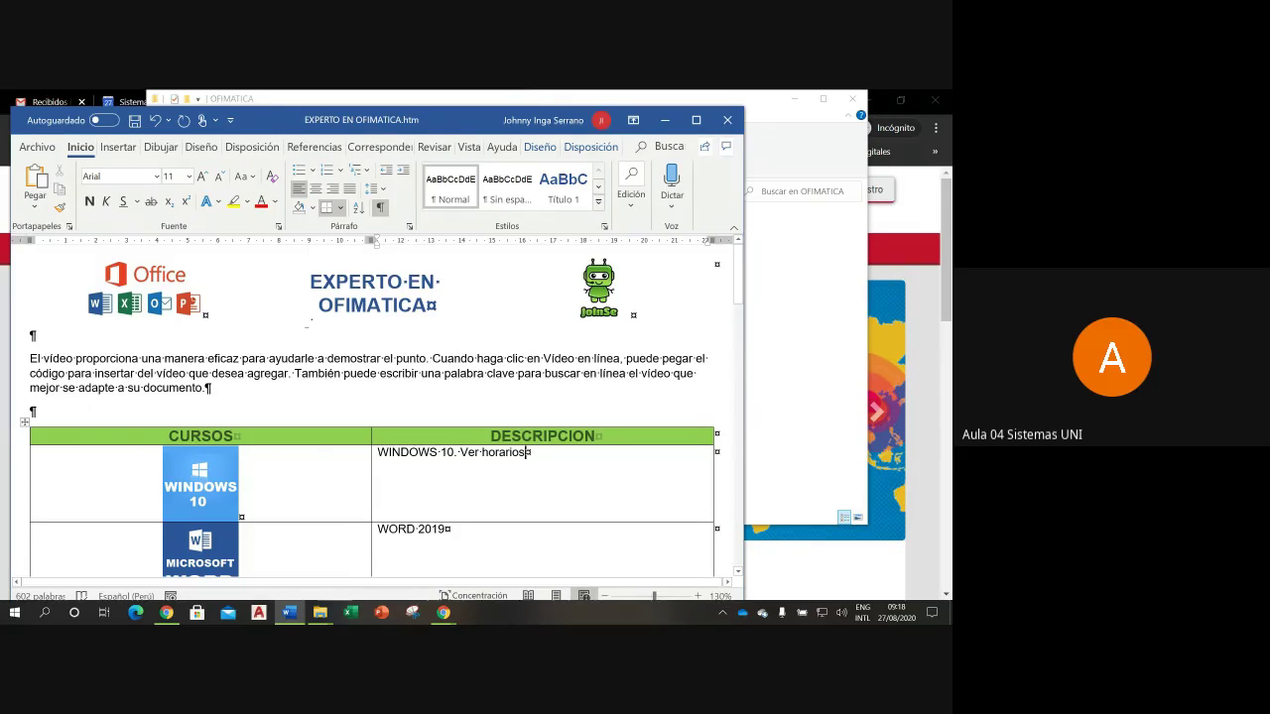
click(166, 306)
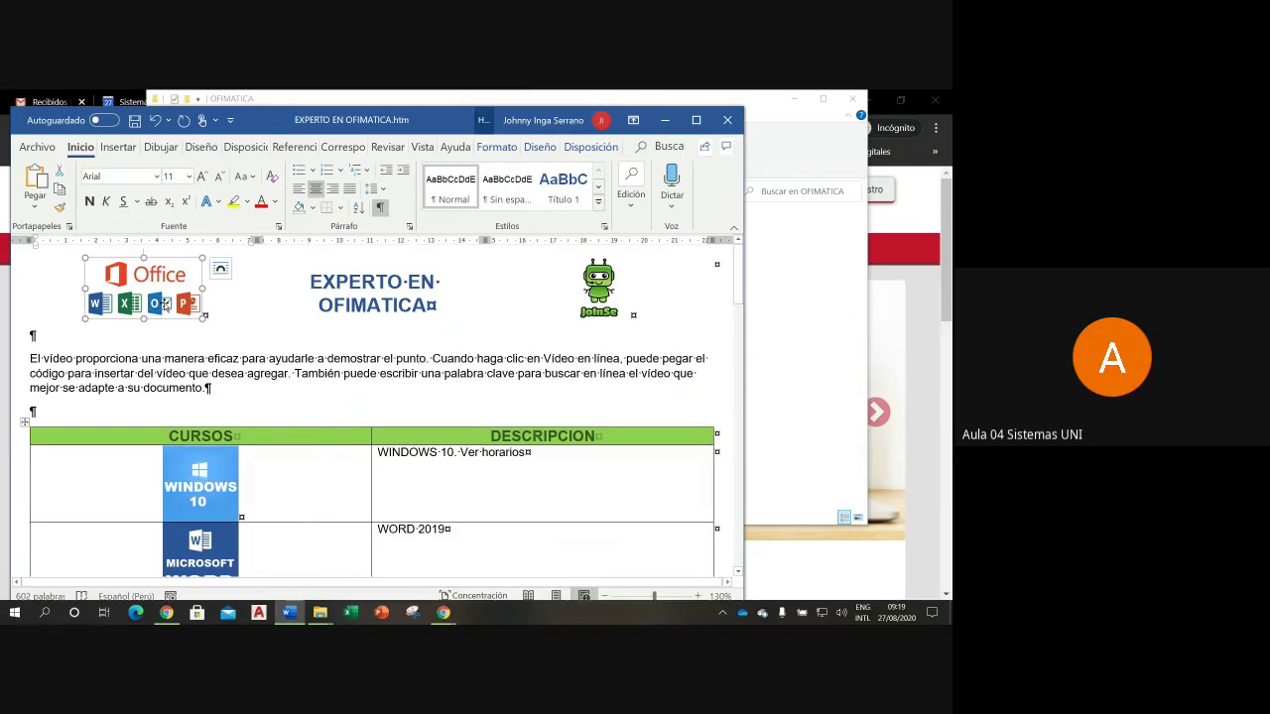
right_click(165, 308)
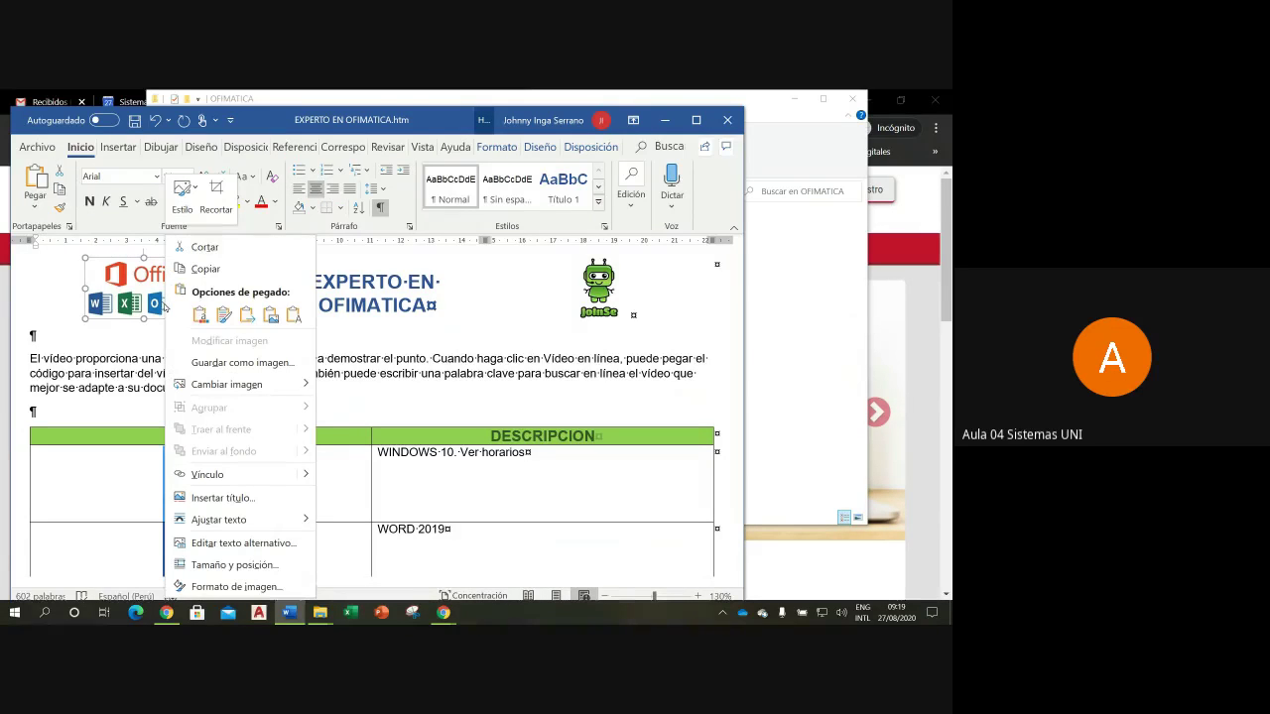
click(211, 475)
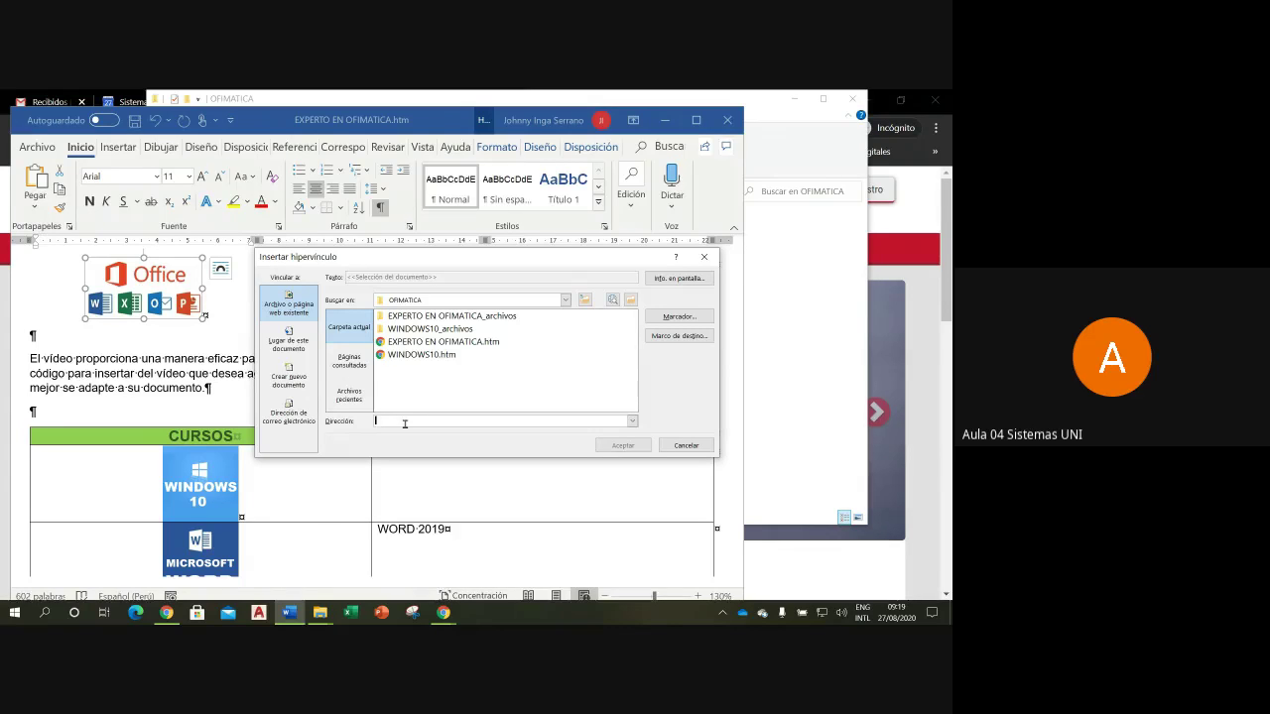
text(www.)
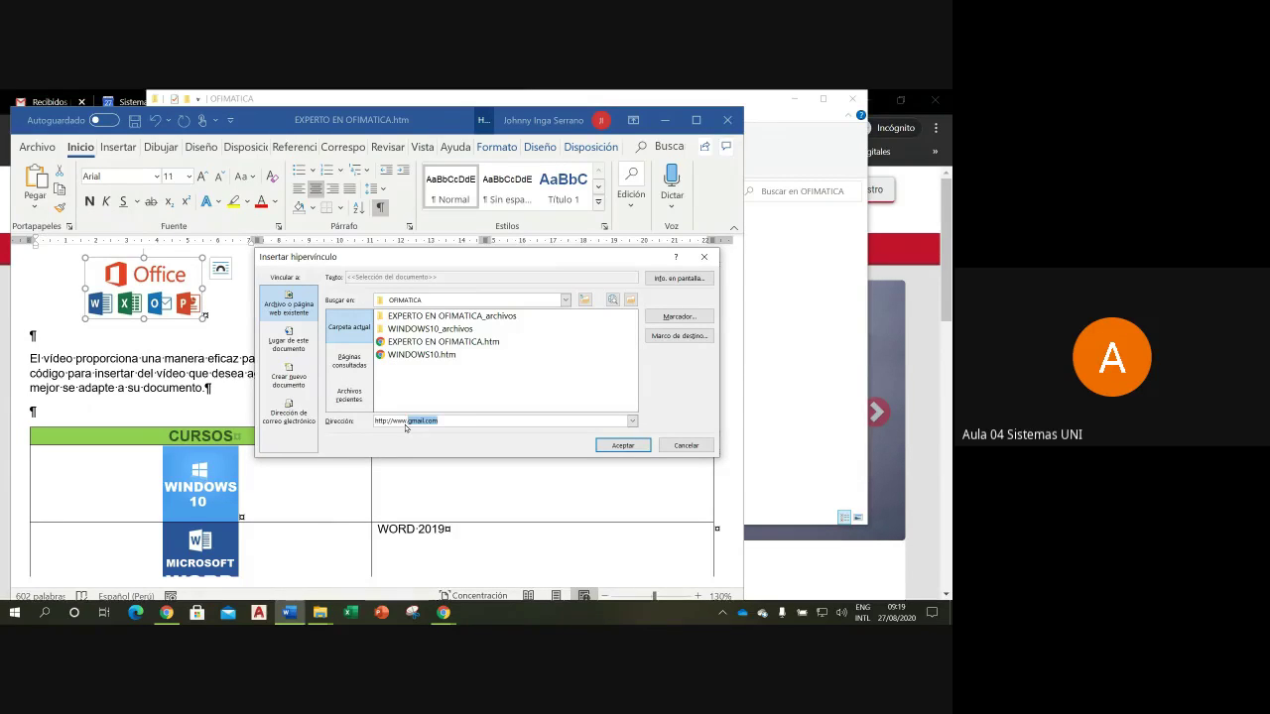
text(sistemas)
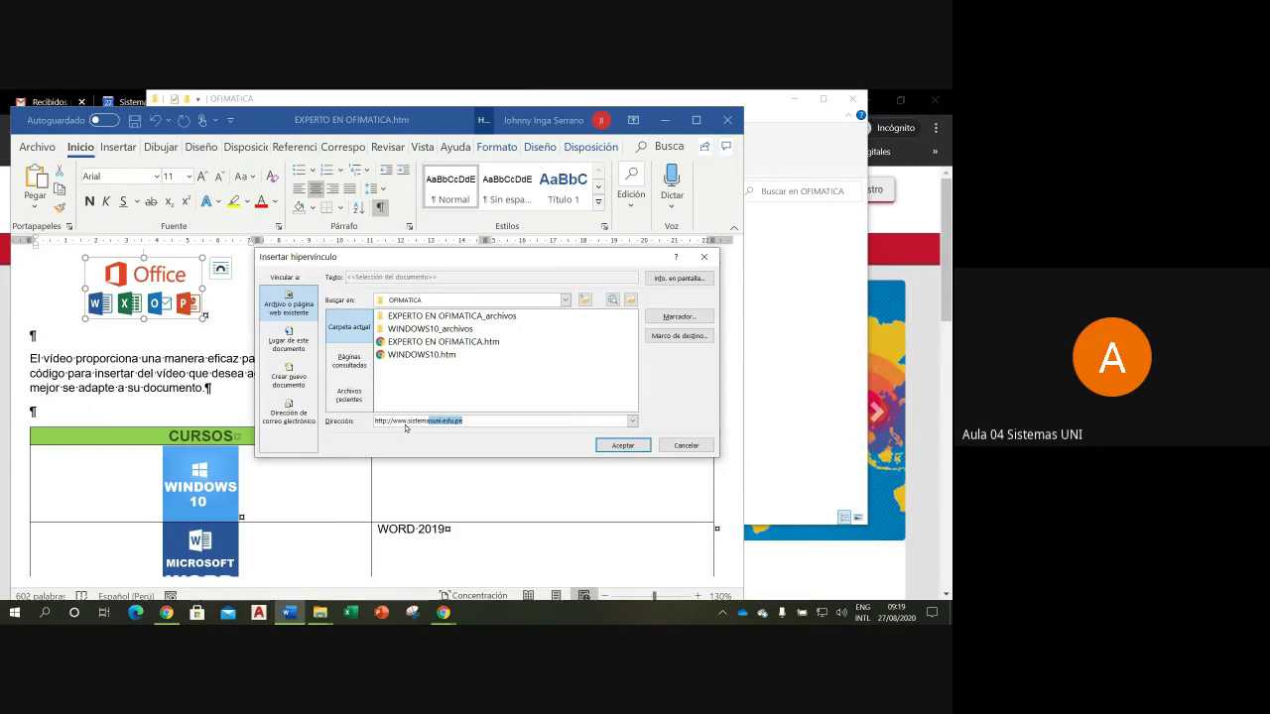
text(uni.edu.)
text(pe)
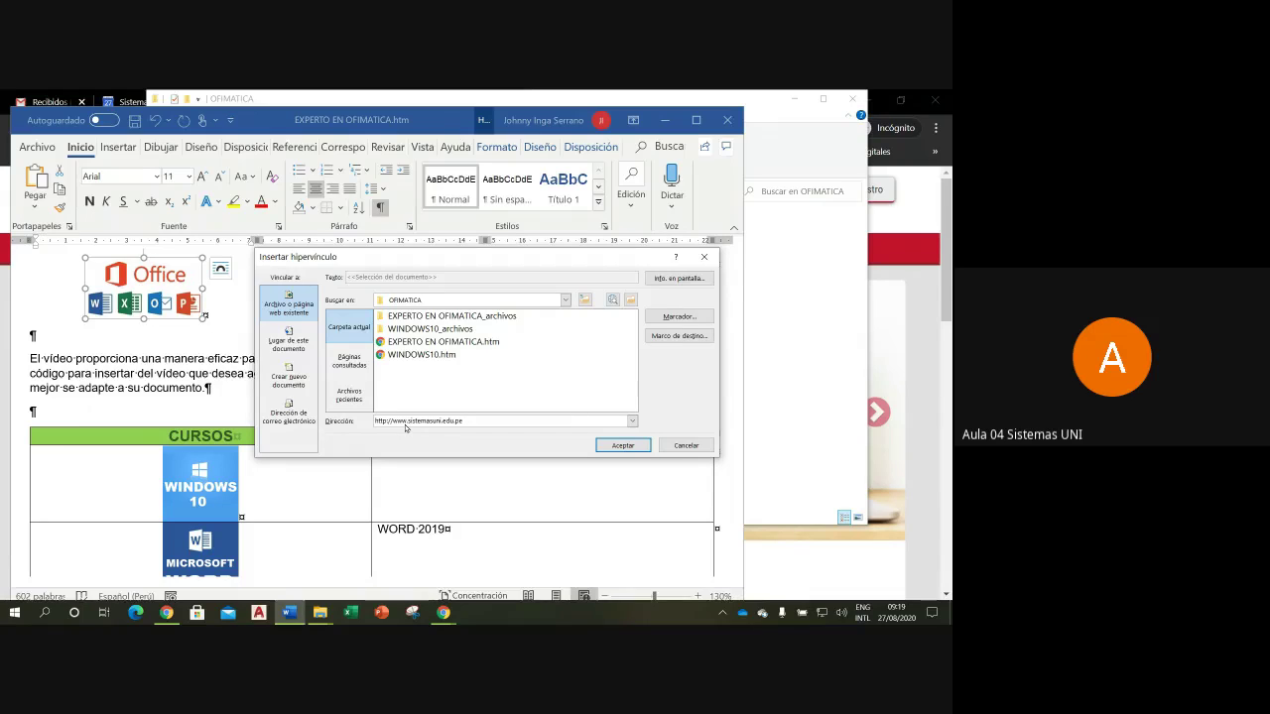
click(623, 446)
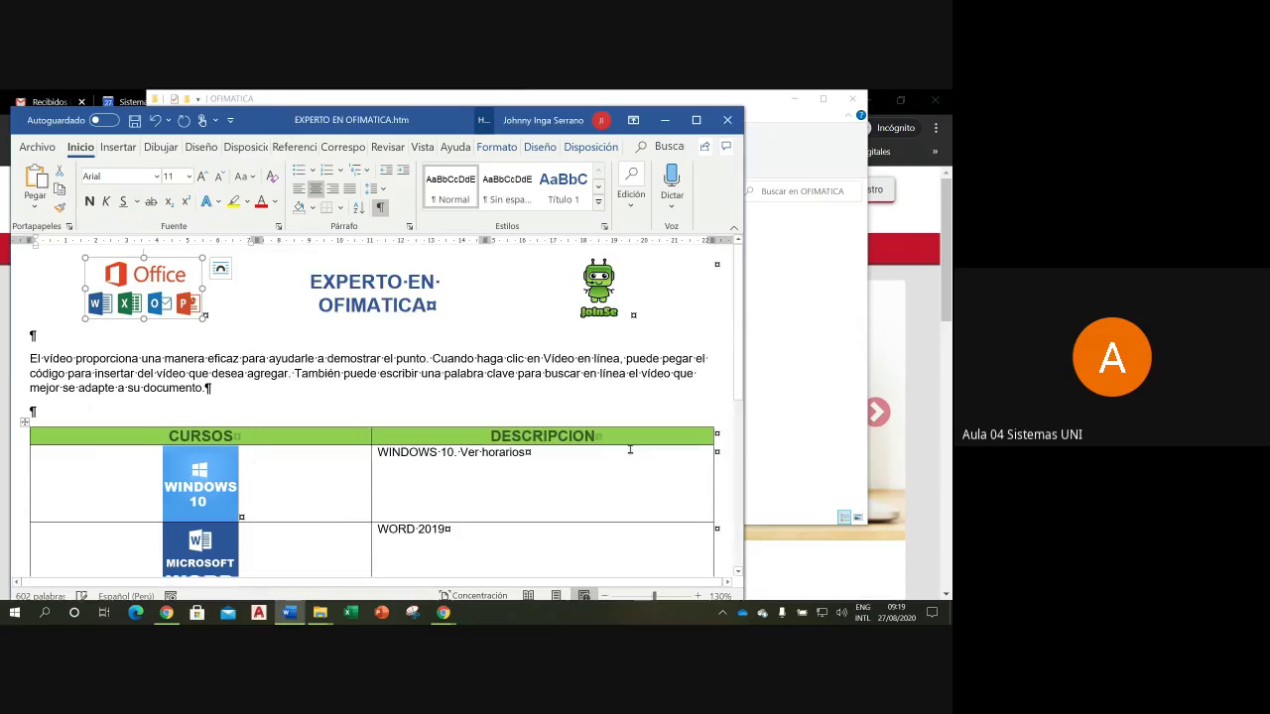
Step: Bring Chrome forward on the Sistemas UNI site tab
click(346, 374)
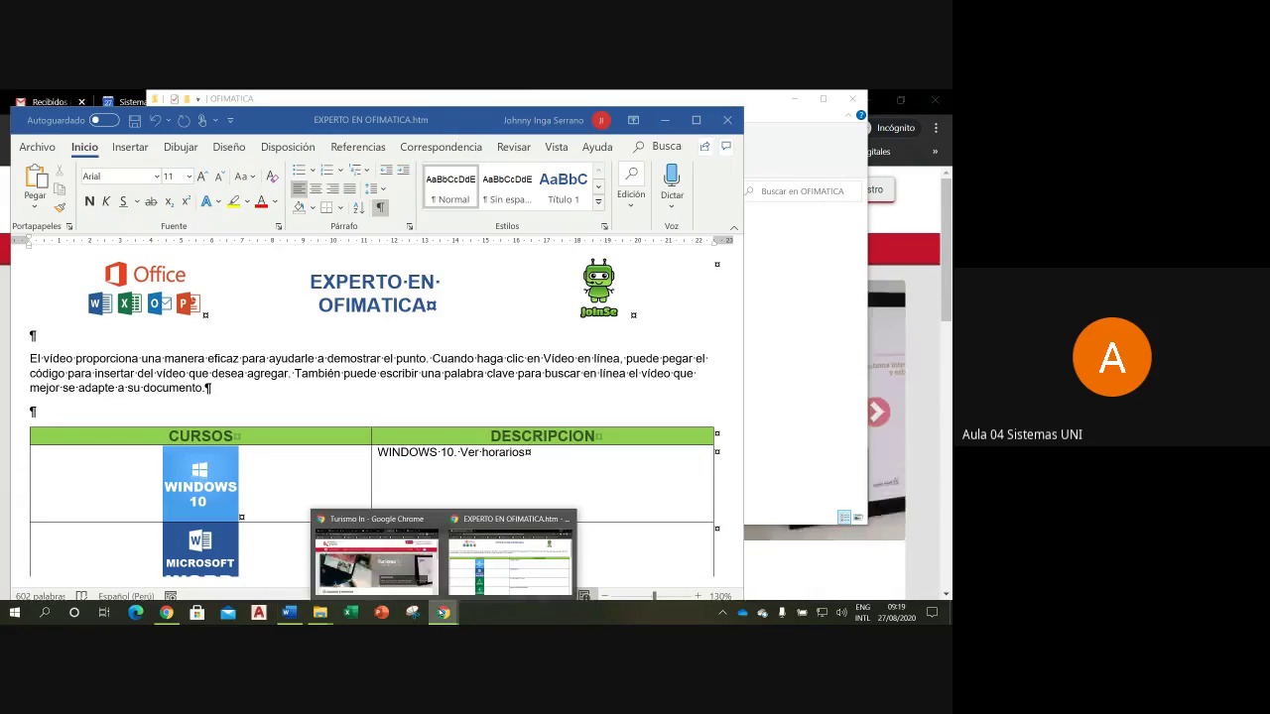
mouse_move(444, 612)
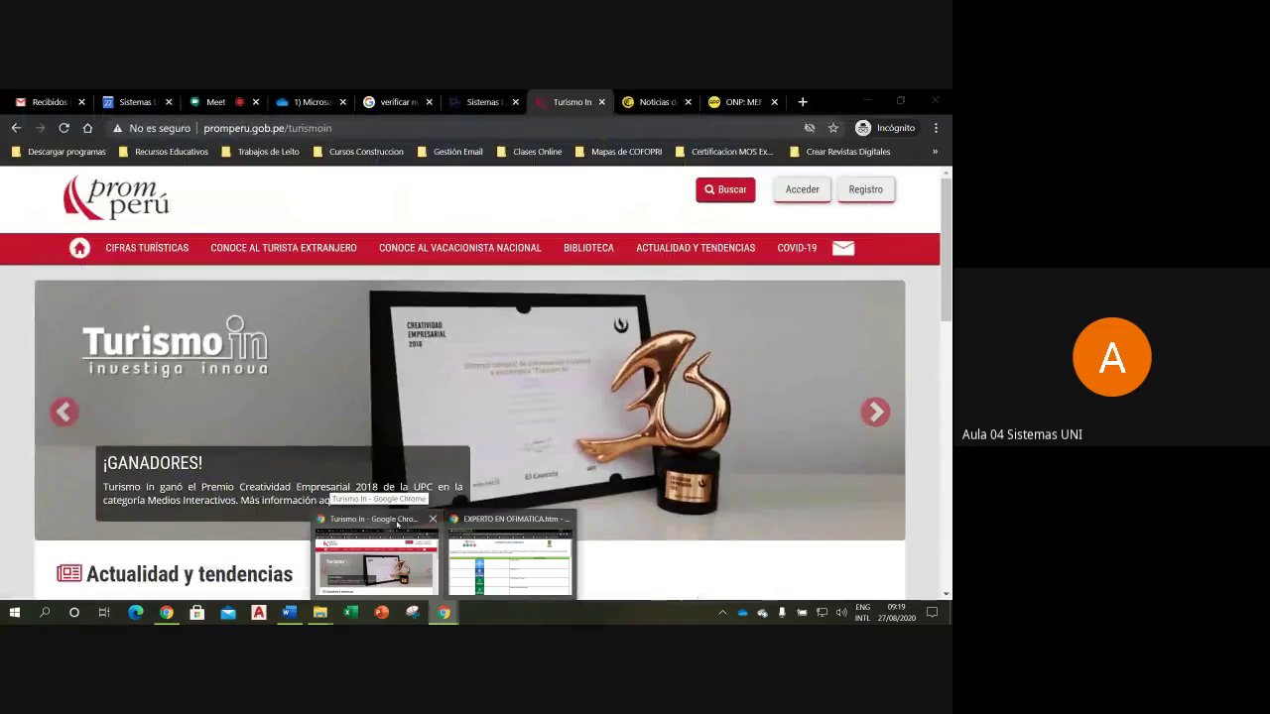
click(443, 526)
click(469, 104)
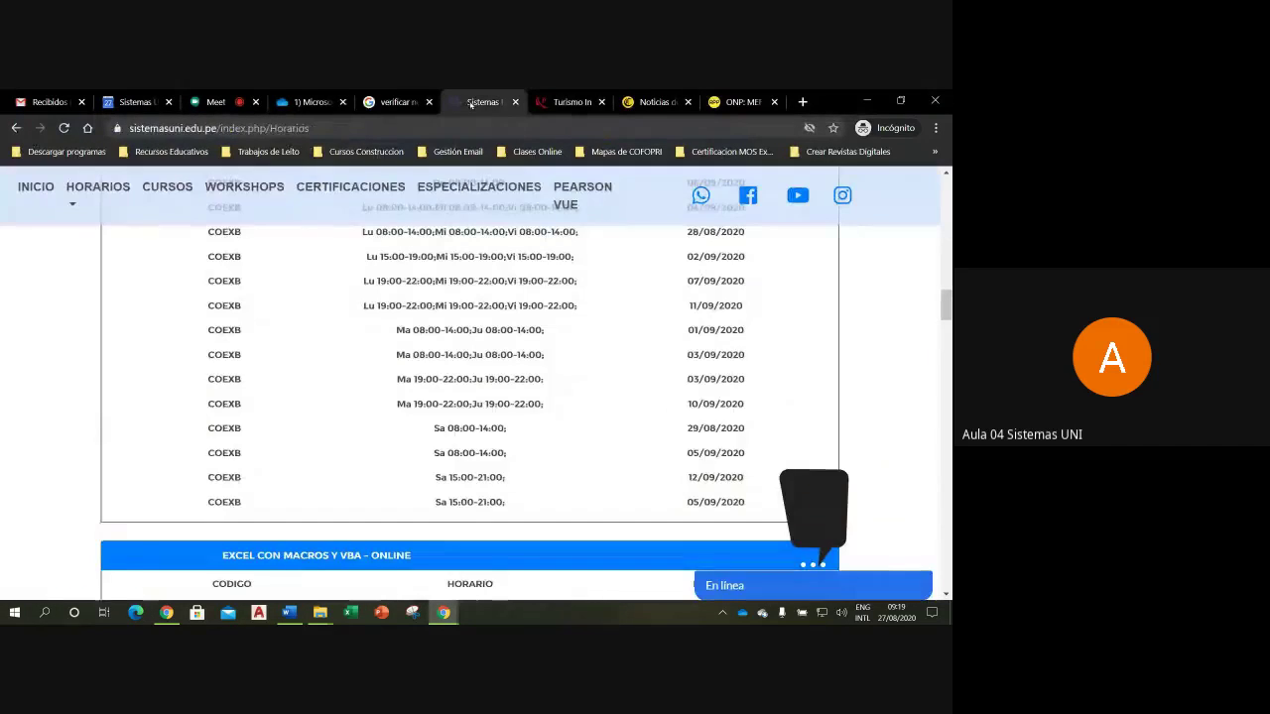
drag(945, 308, 946, 188)
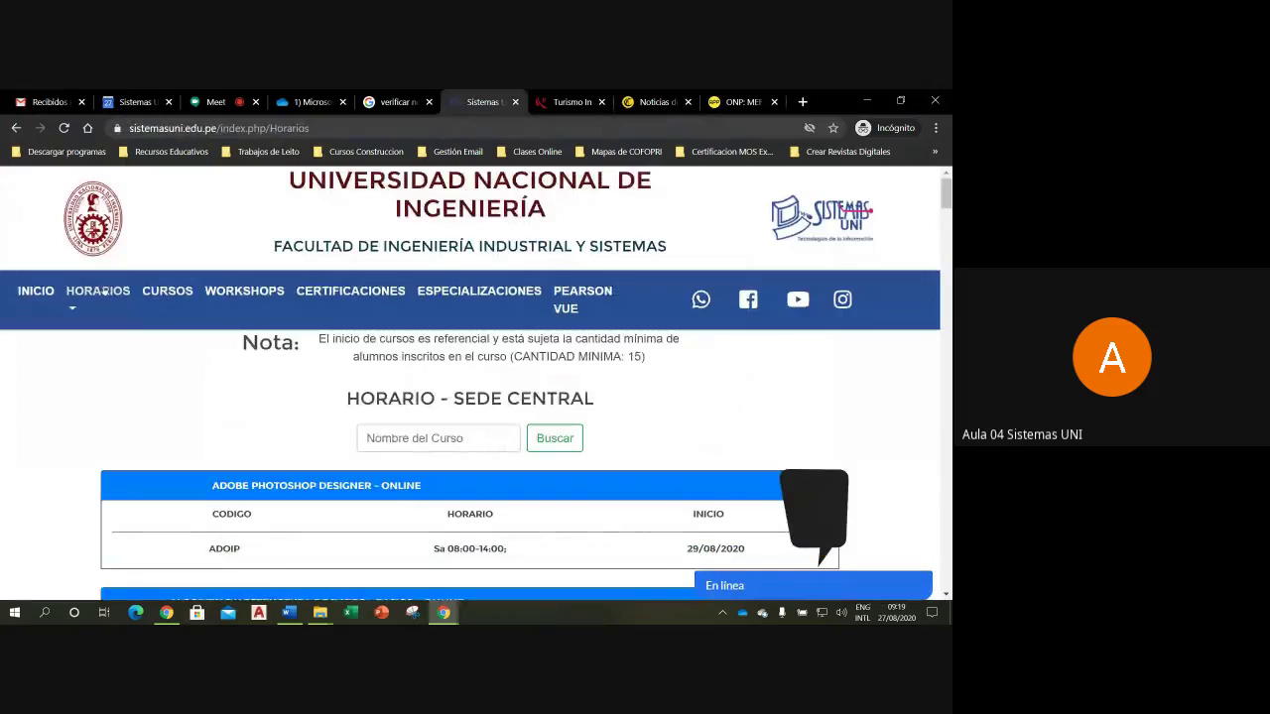
Step: Open the HORARIOS – Sede Central page, copy its address, and return to Word
click(48, 290)
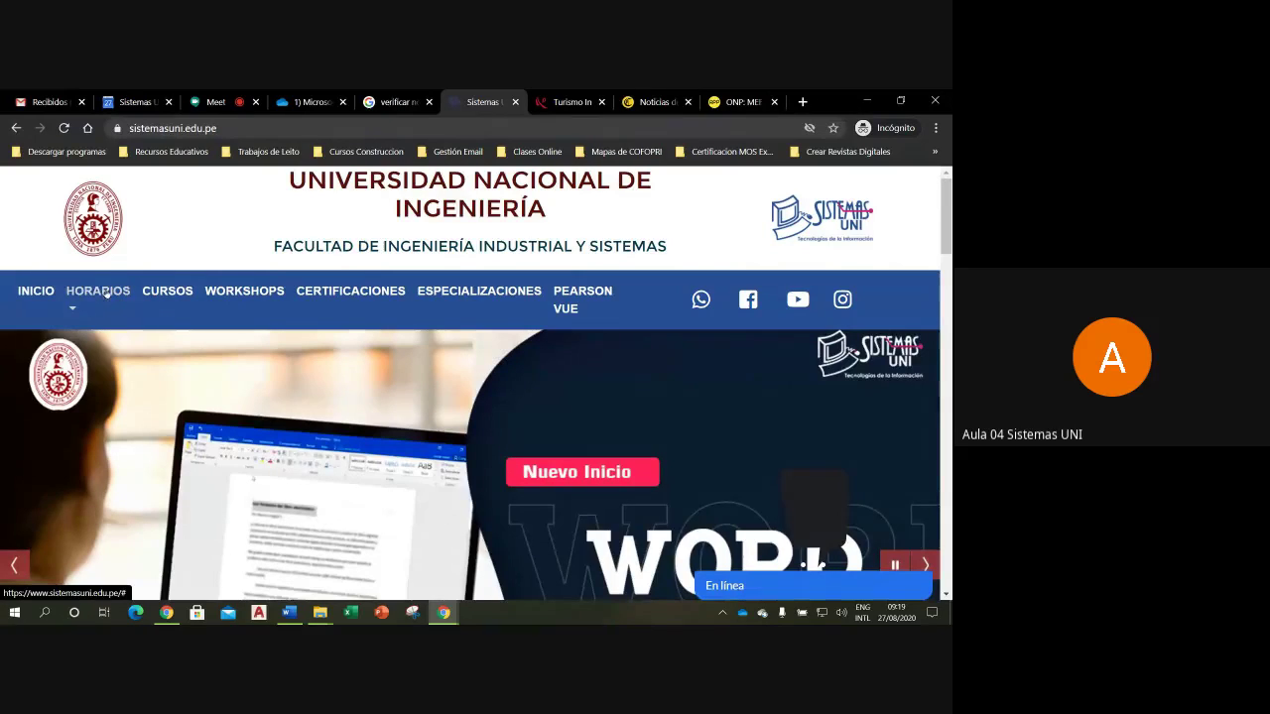
mouse_move(97, 291)
click(111, 343)
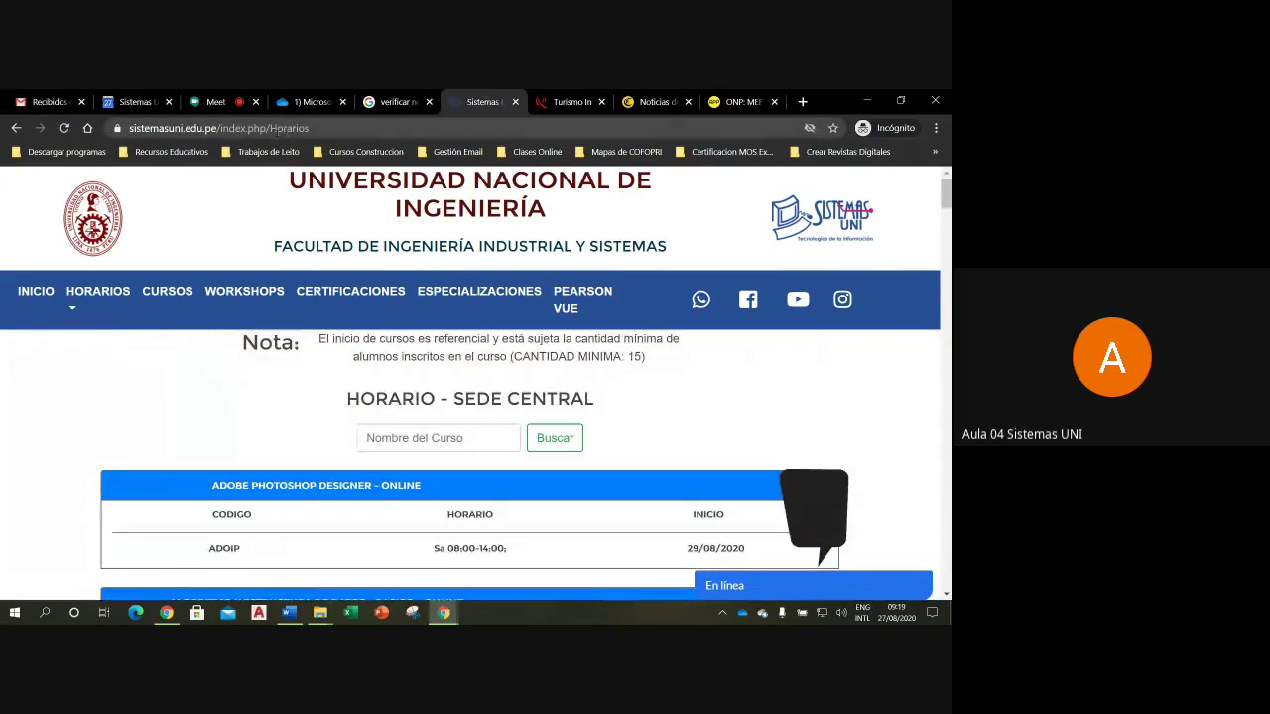
click(328, 130)
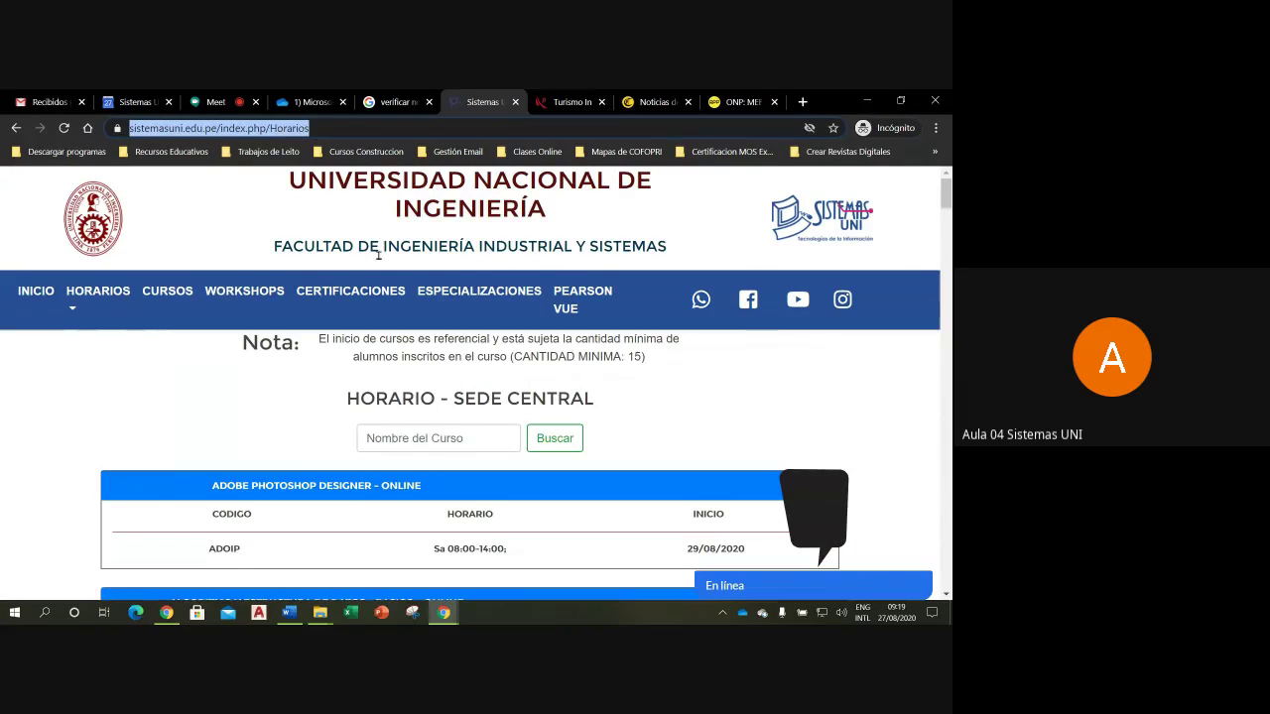
click(288, 613)
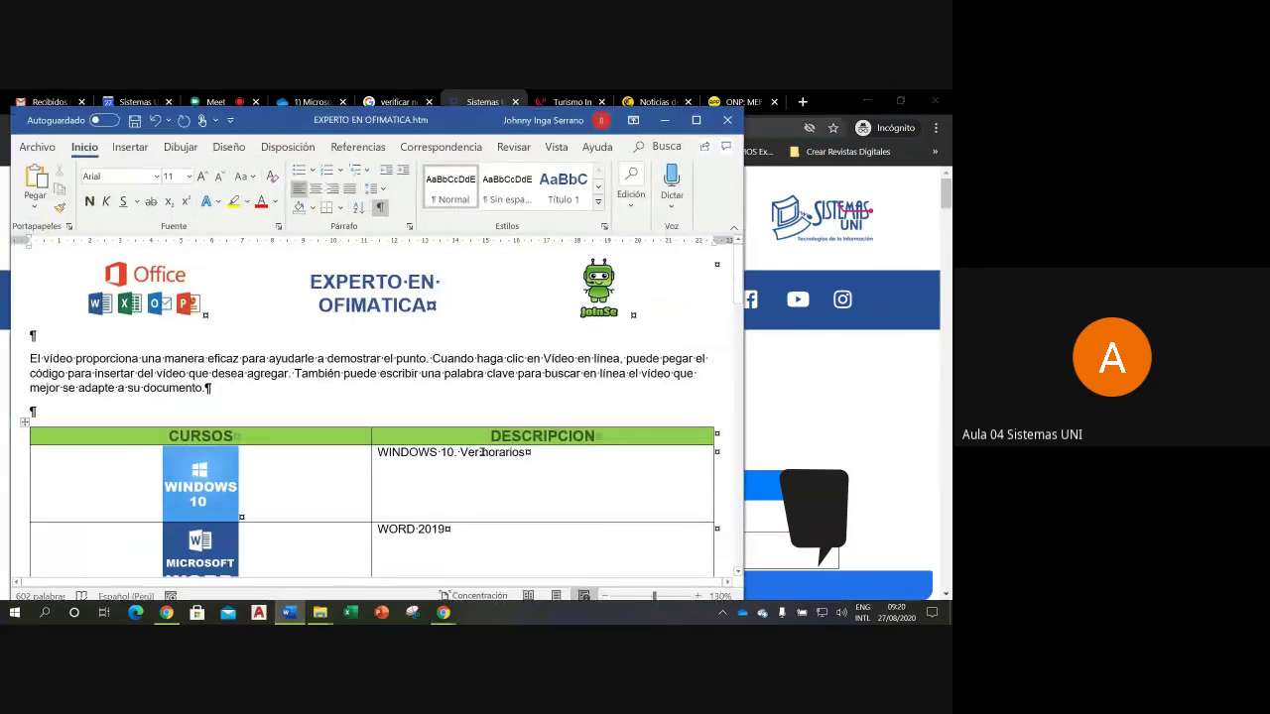
Step: Link the word 'horarios' in the WINDOWS 10 cell to the pasted Horarios page URL
drag(480, 452, 524, 452)
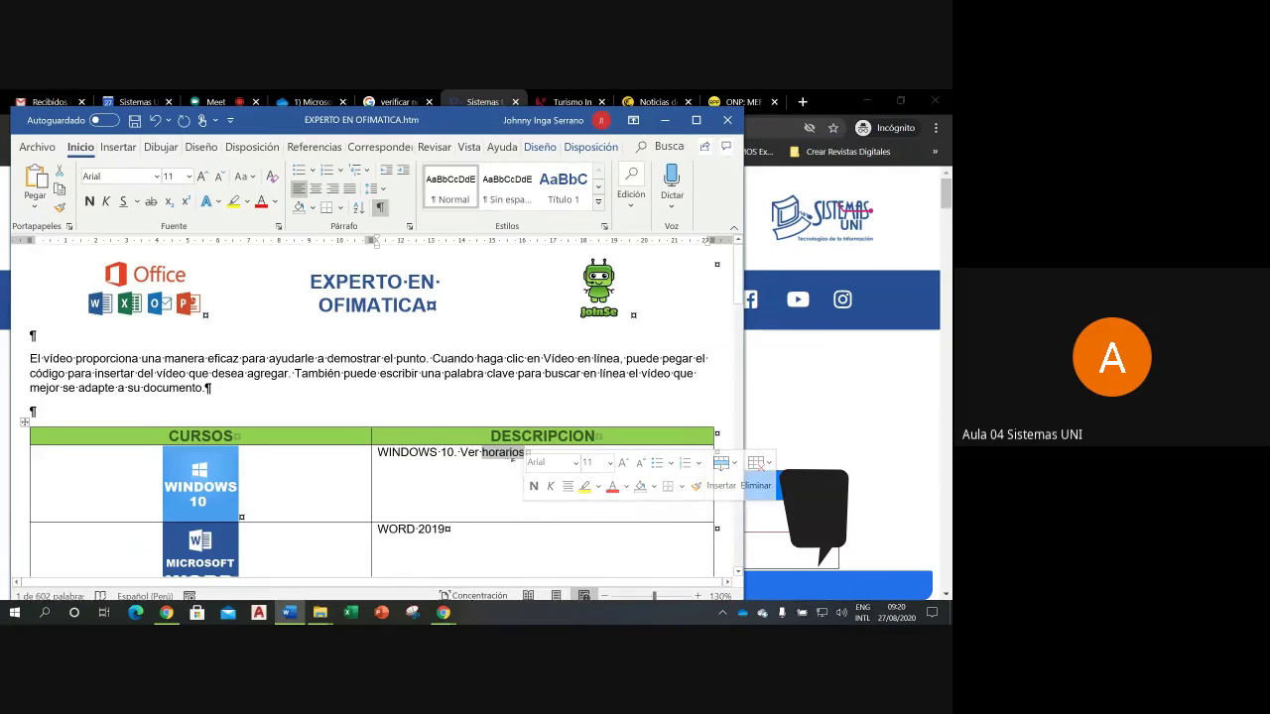
right_click(506, 452)
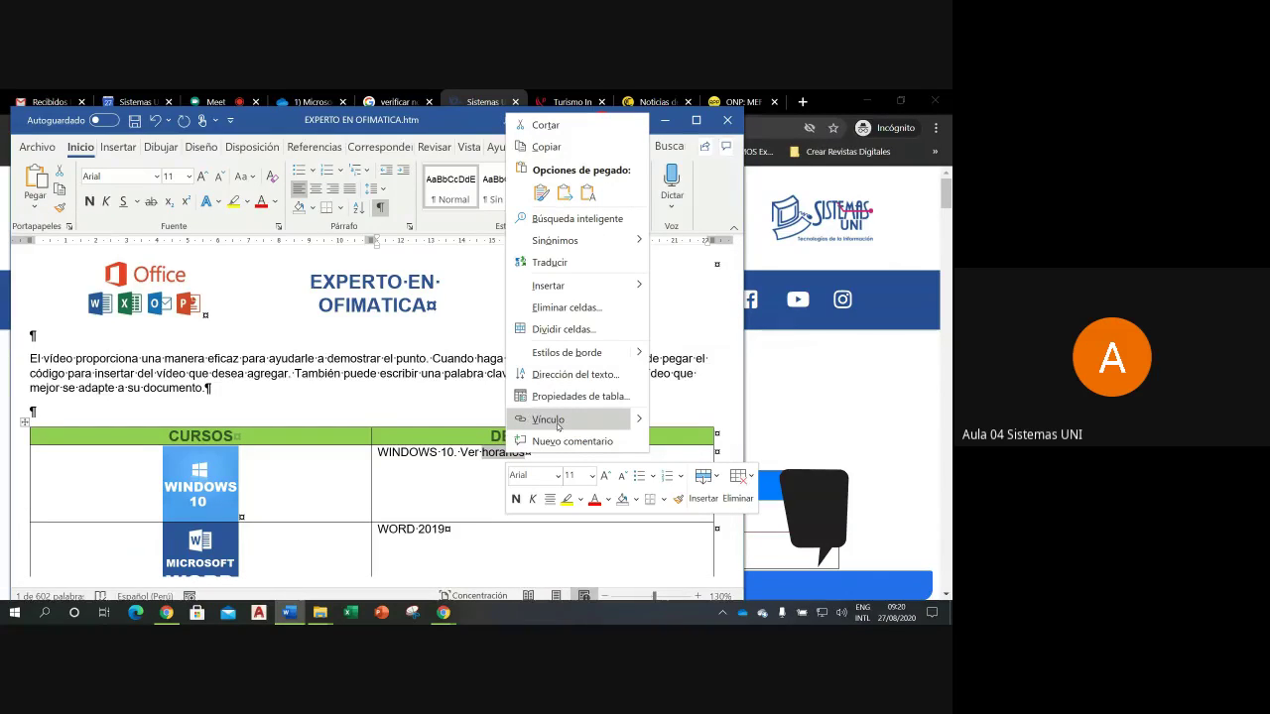
click(548, 420)
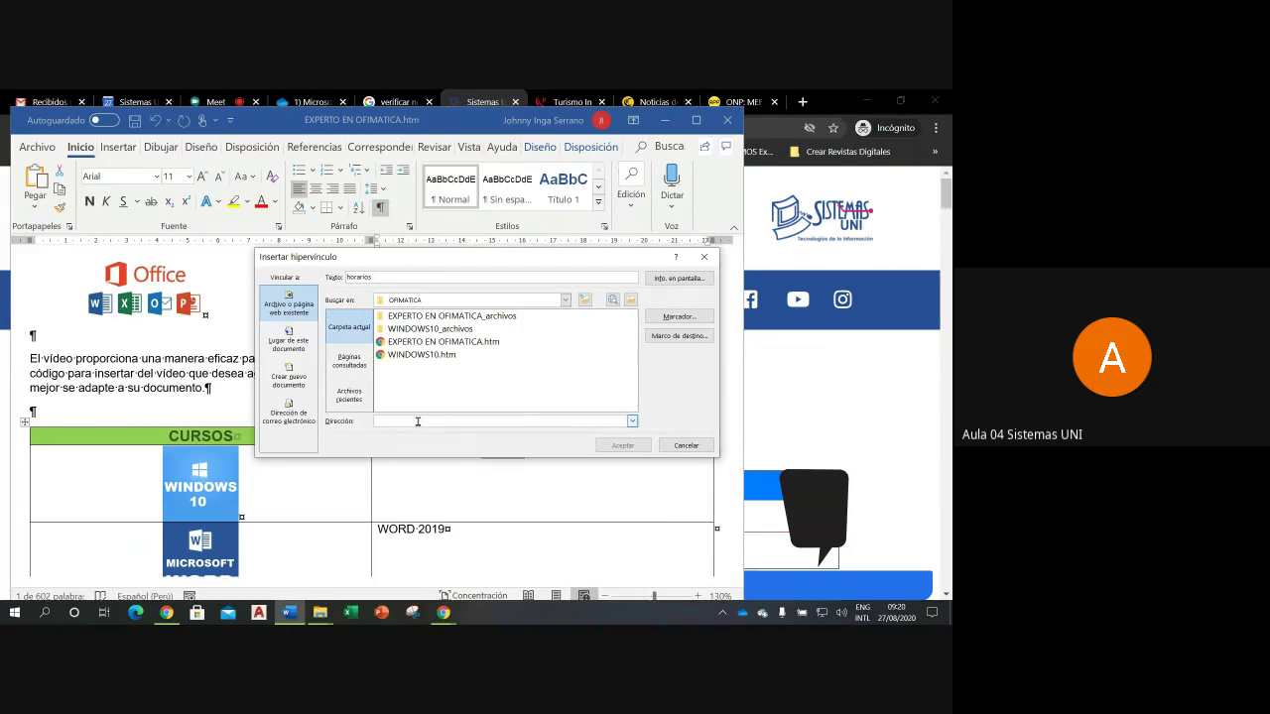
key(ctrl+v)
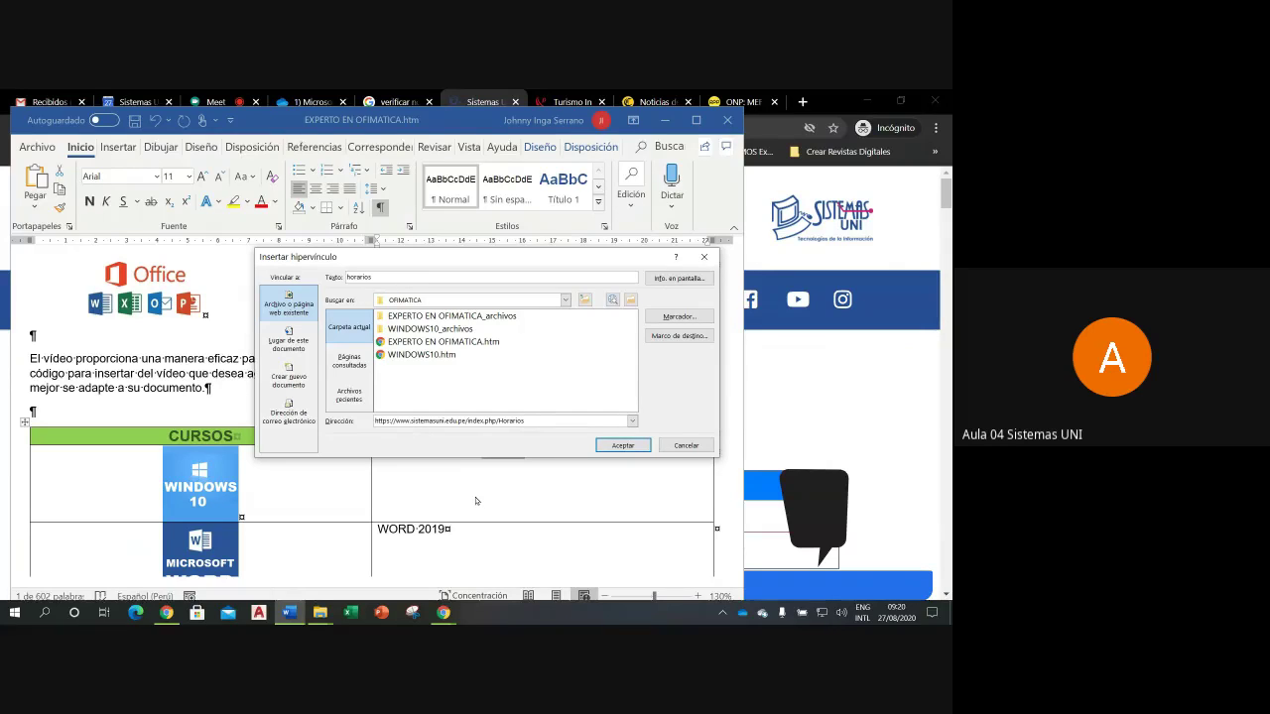
click(631, 445)
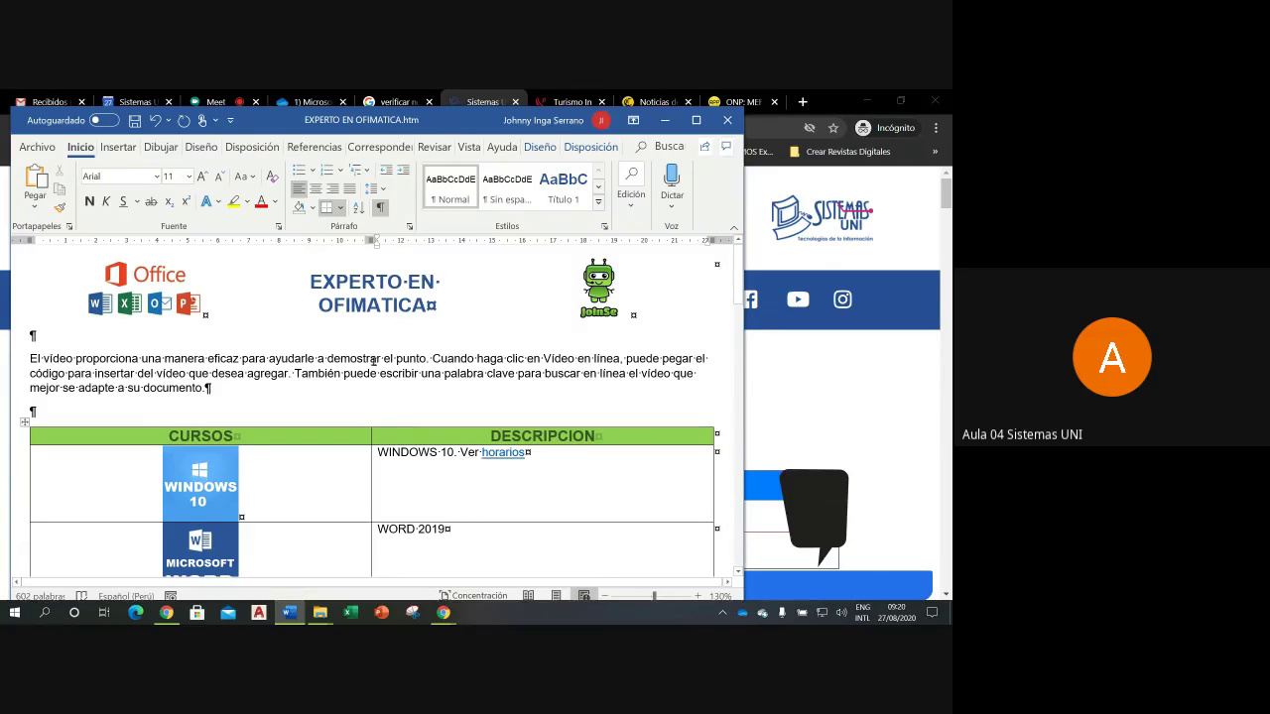
Step: Save the document and close Word
click(135, 120)
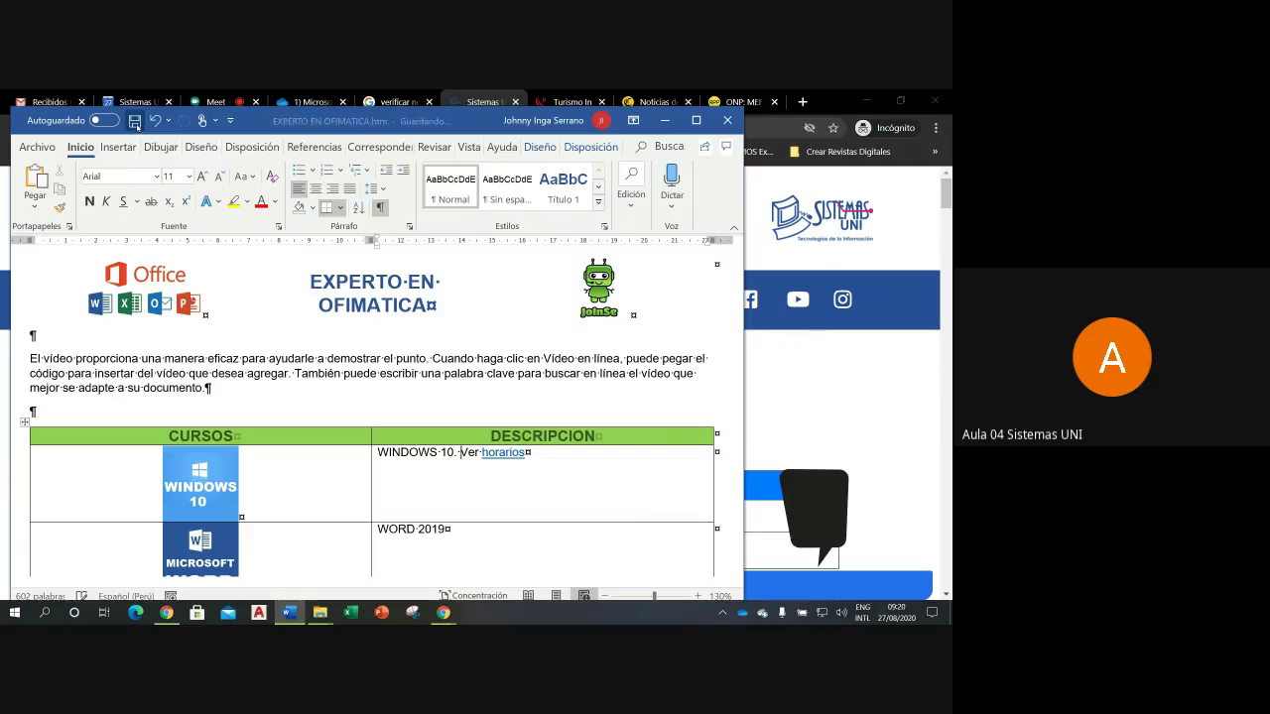
click(720, 122)
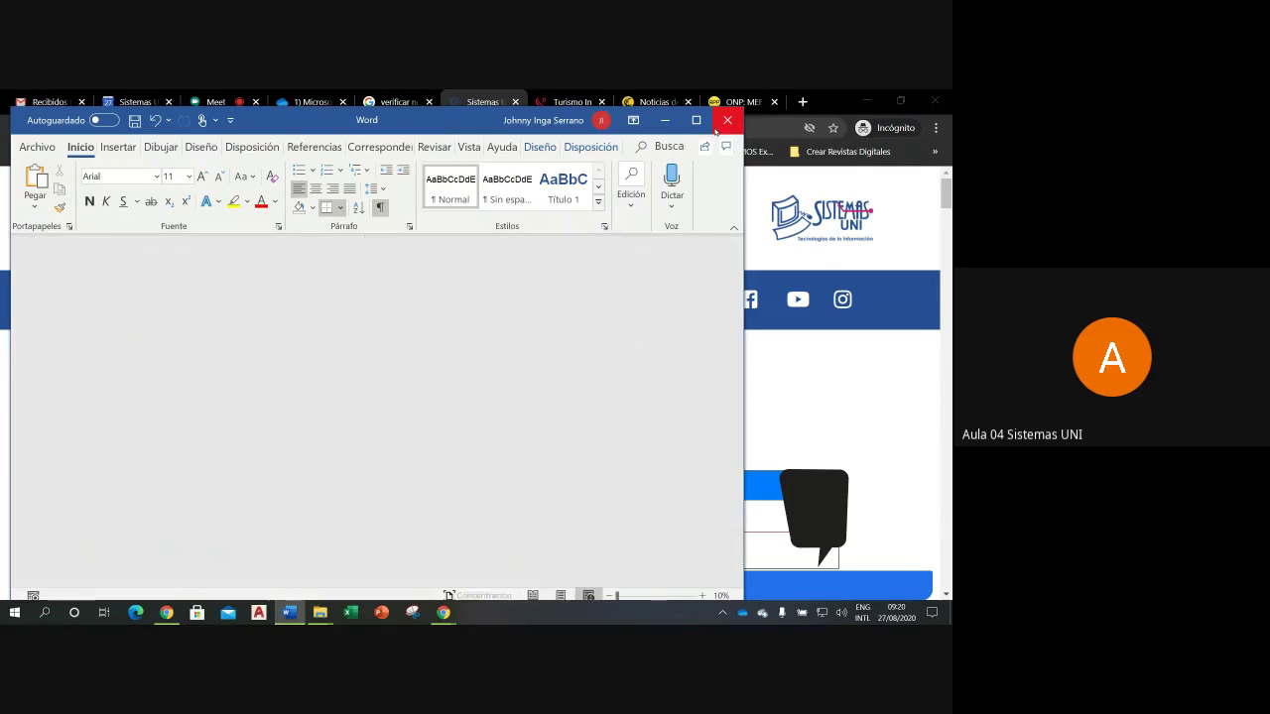
click(722, 123)
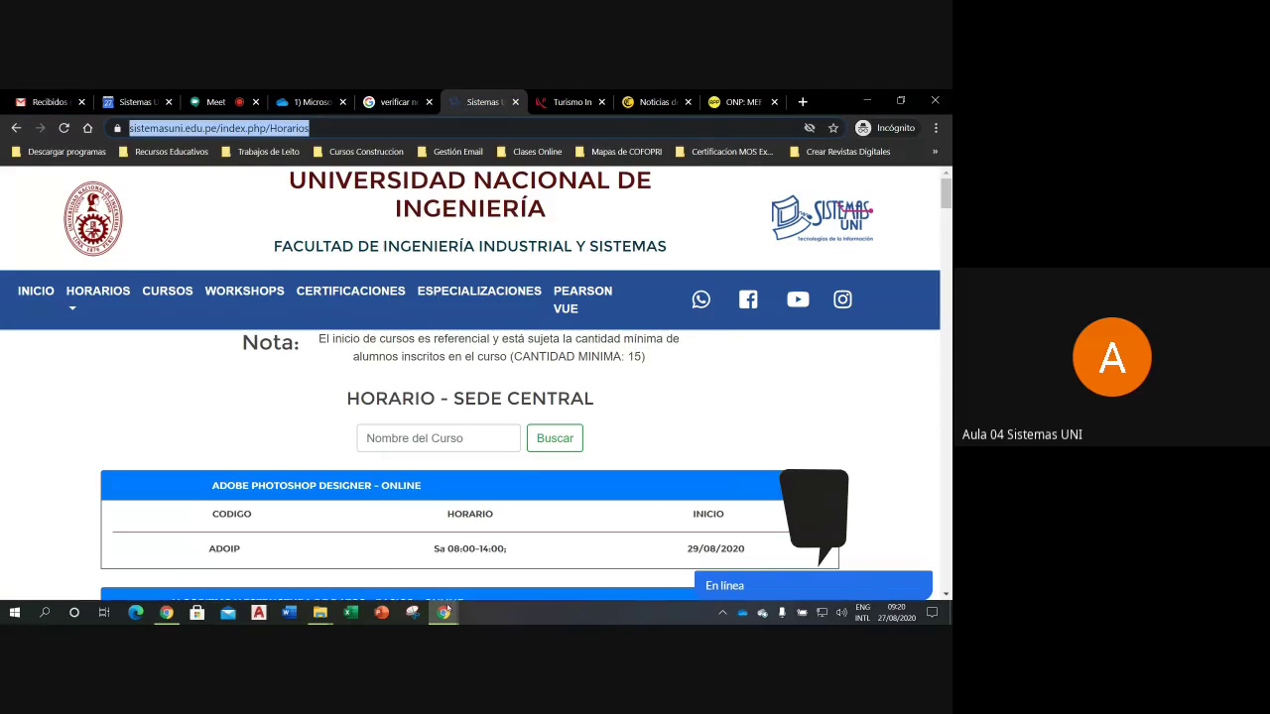
Step: Reload the course page in Chrome, follow the horarios link, then go back to the course page
mouse_move(444, 612)
click(496, 570)
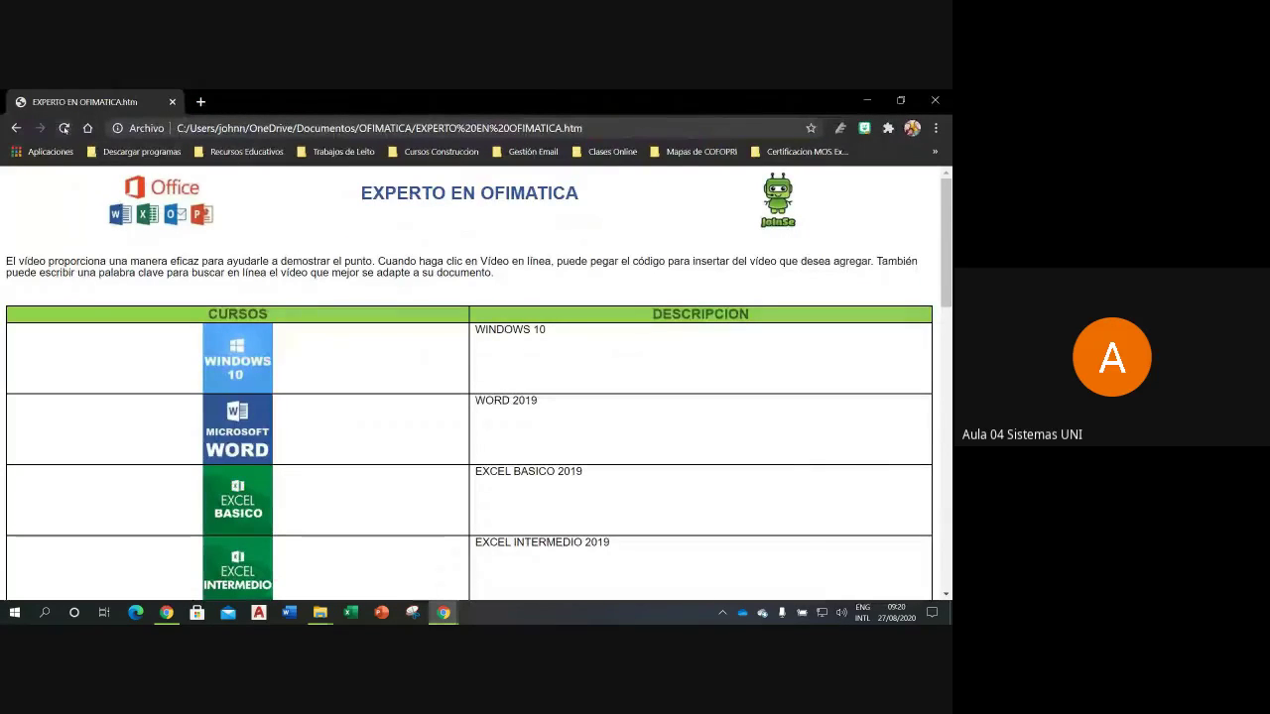
click(63, 128)
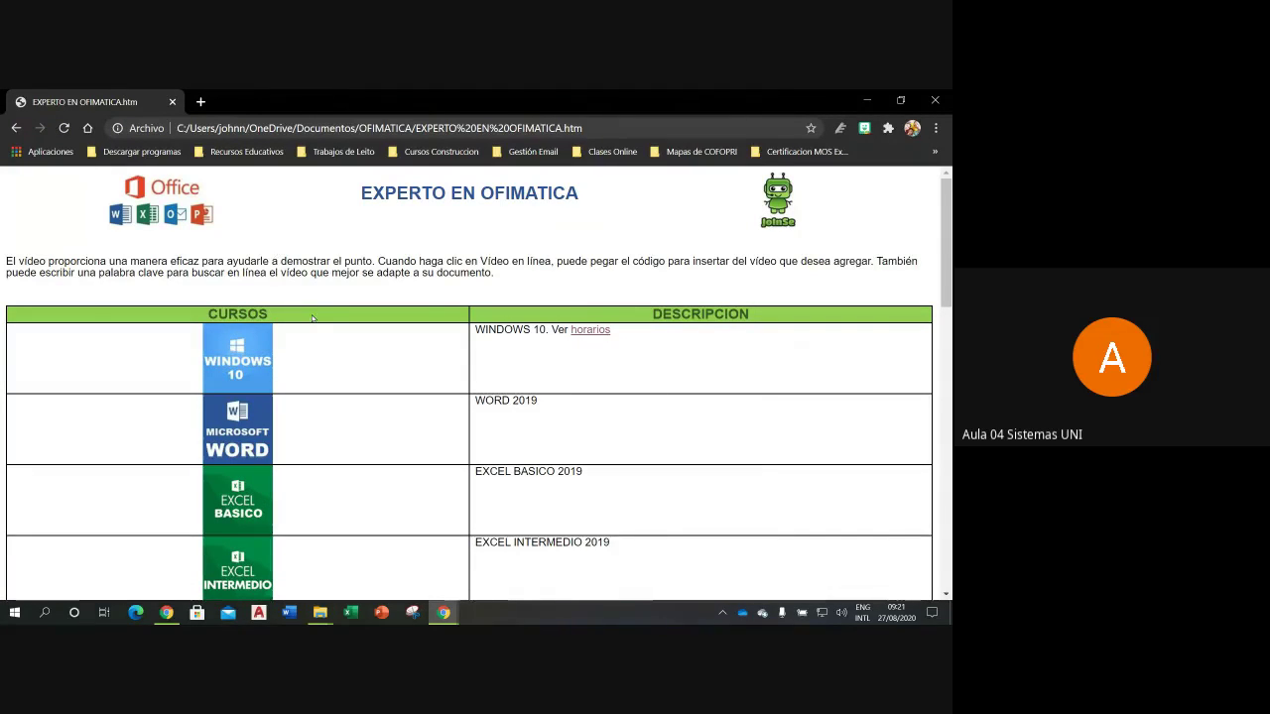
click(168, 199)
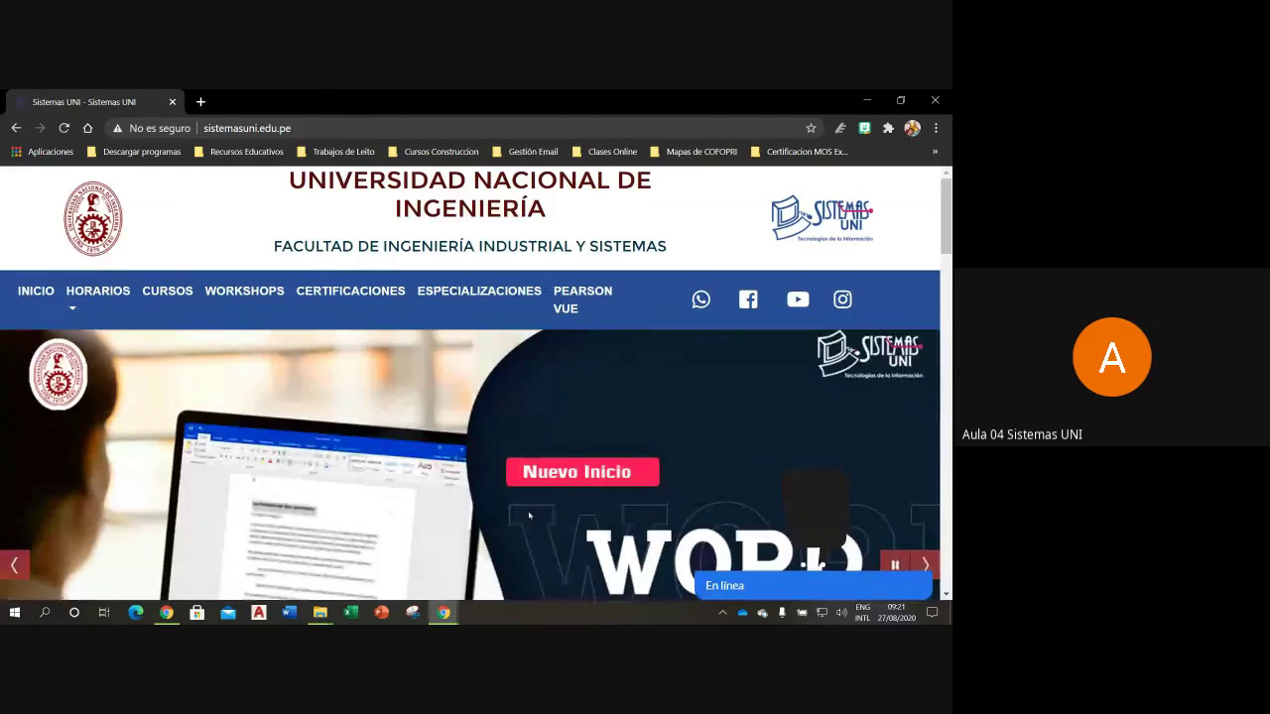
mouse_move(947, 248)
mouse_down()
mouse_move(948, 293)
mouse_move(948, 248)
mouse_up()
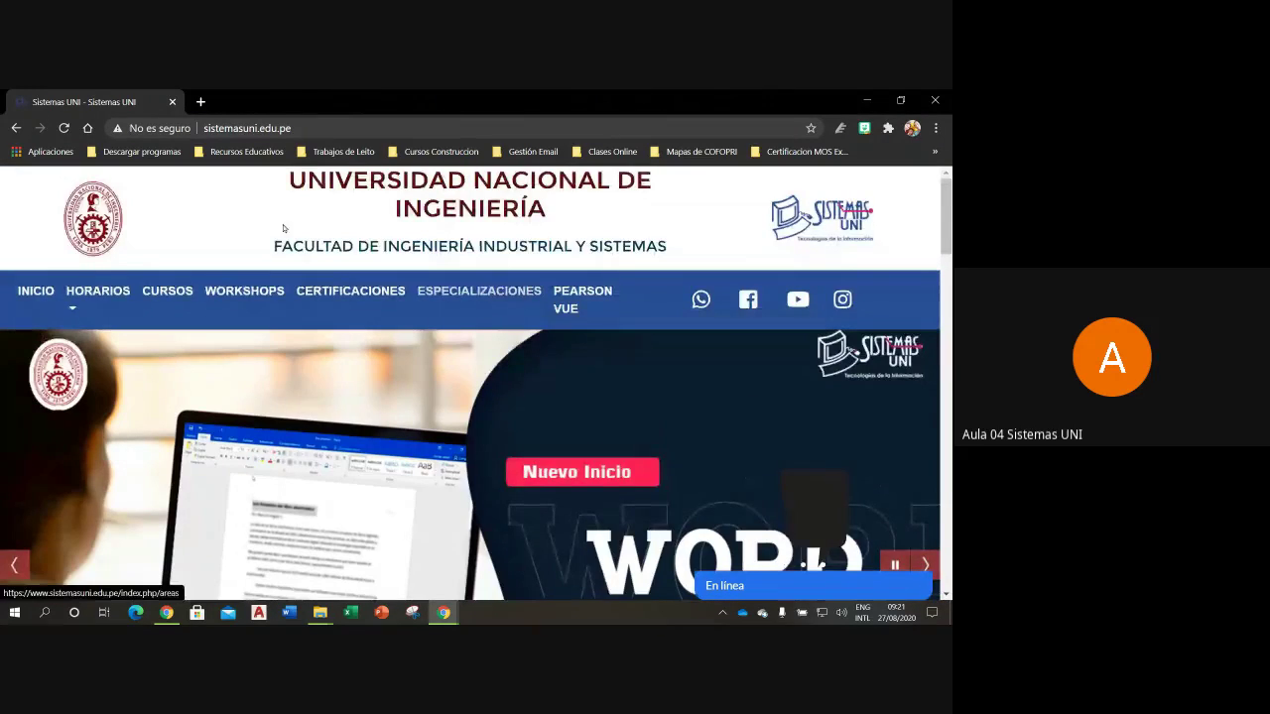
click(16, 127)
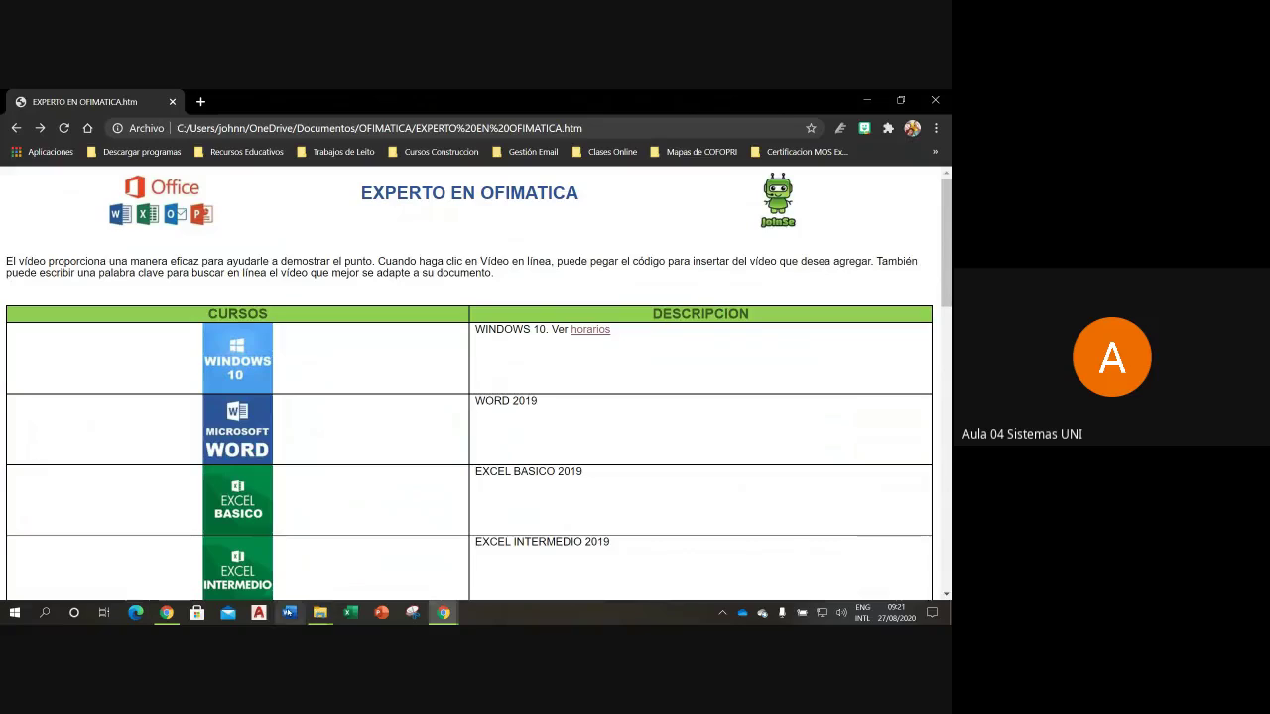
click(319, 613)
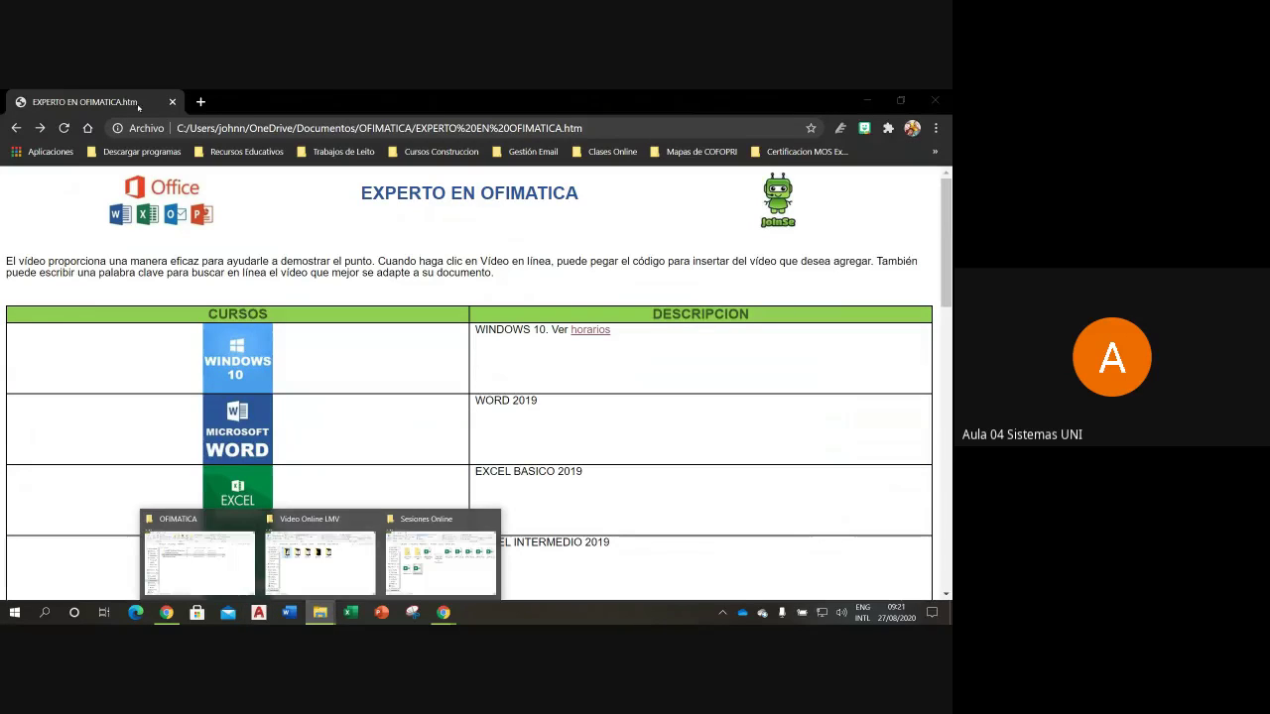
Step: Reopen EXPERTO EN OFIMATICA.htm from the OFIMATICA folder with Word
mouse_move(319, 612)
click(211, 550)
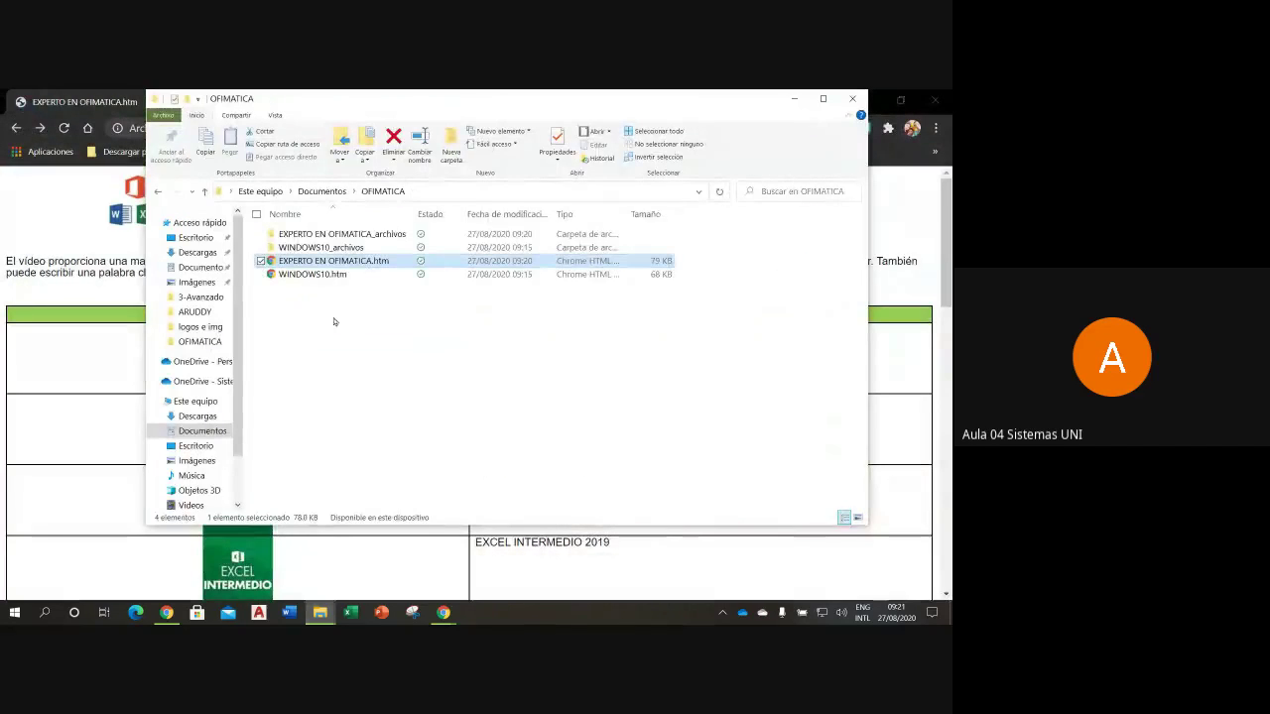
right_click(318, 263)
mouse_move(64, 374)
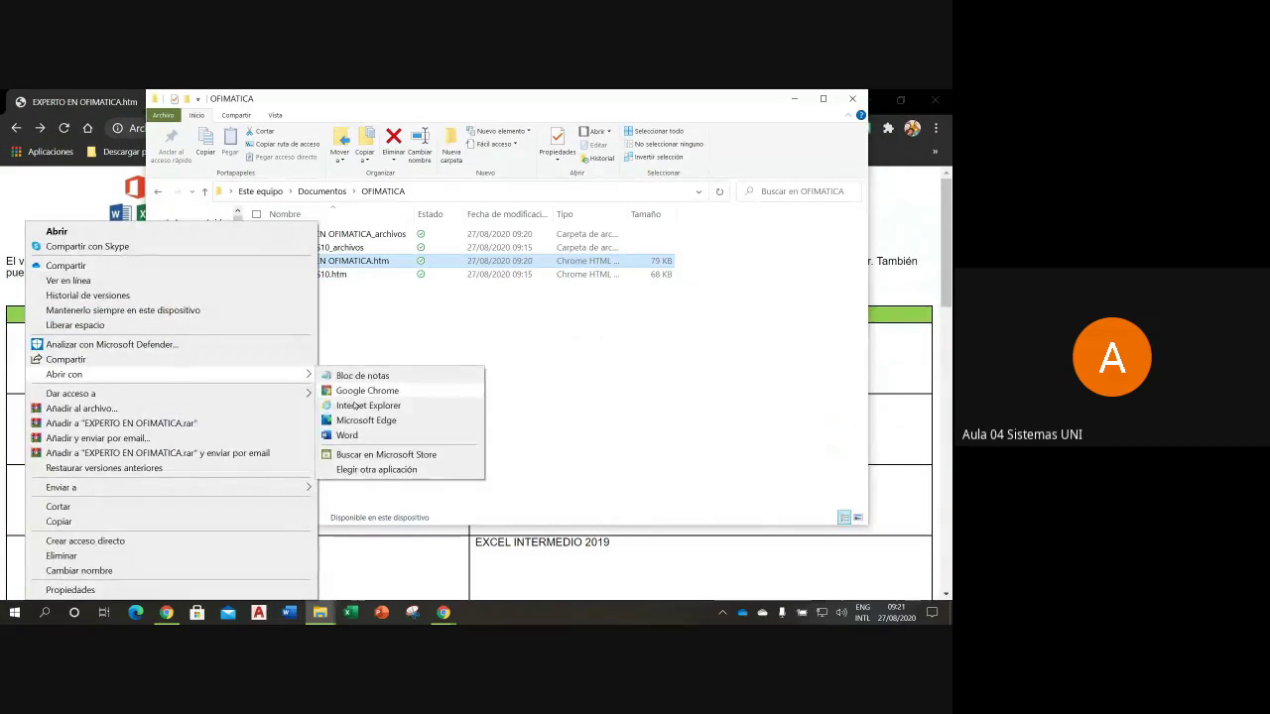
click(350, 435)
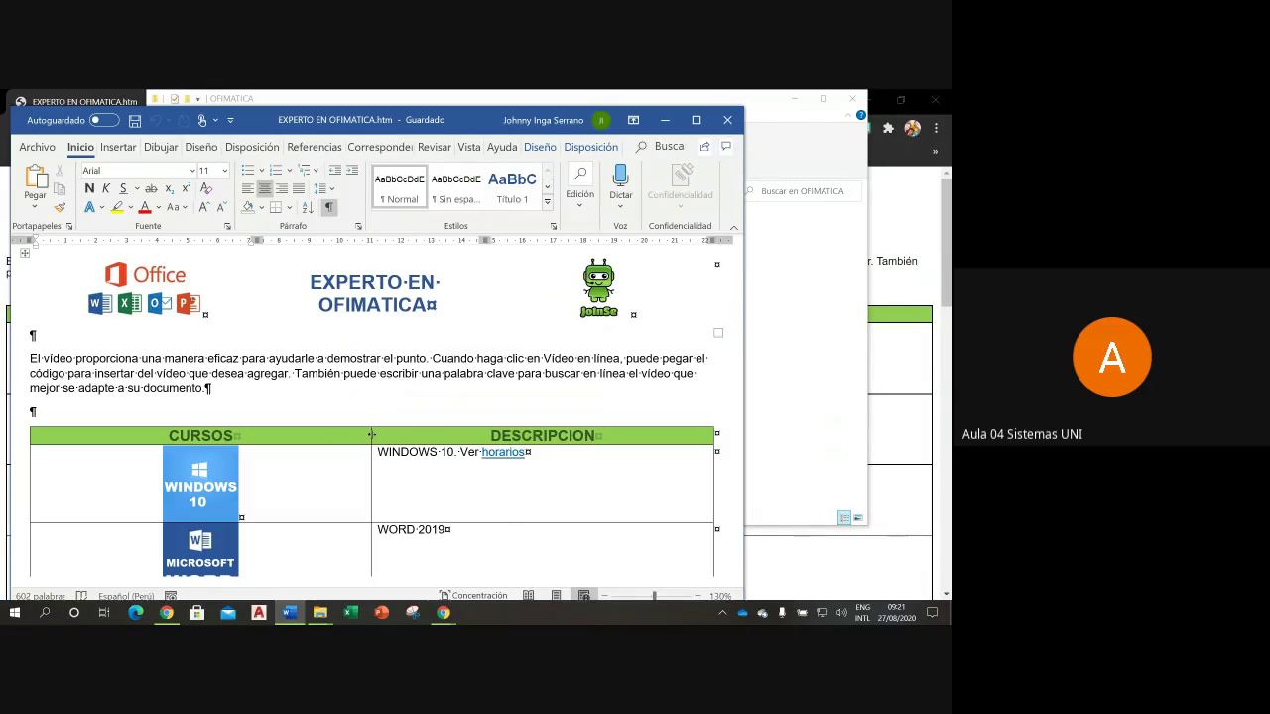
Step: Add the ScreenTip 'IR A SISTEMASUNI' to the Office logo's existing hyperlink
right_click(171, 312)
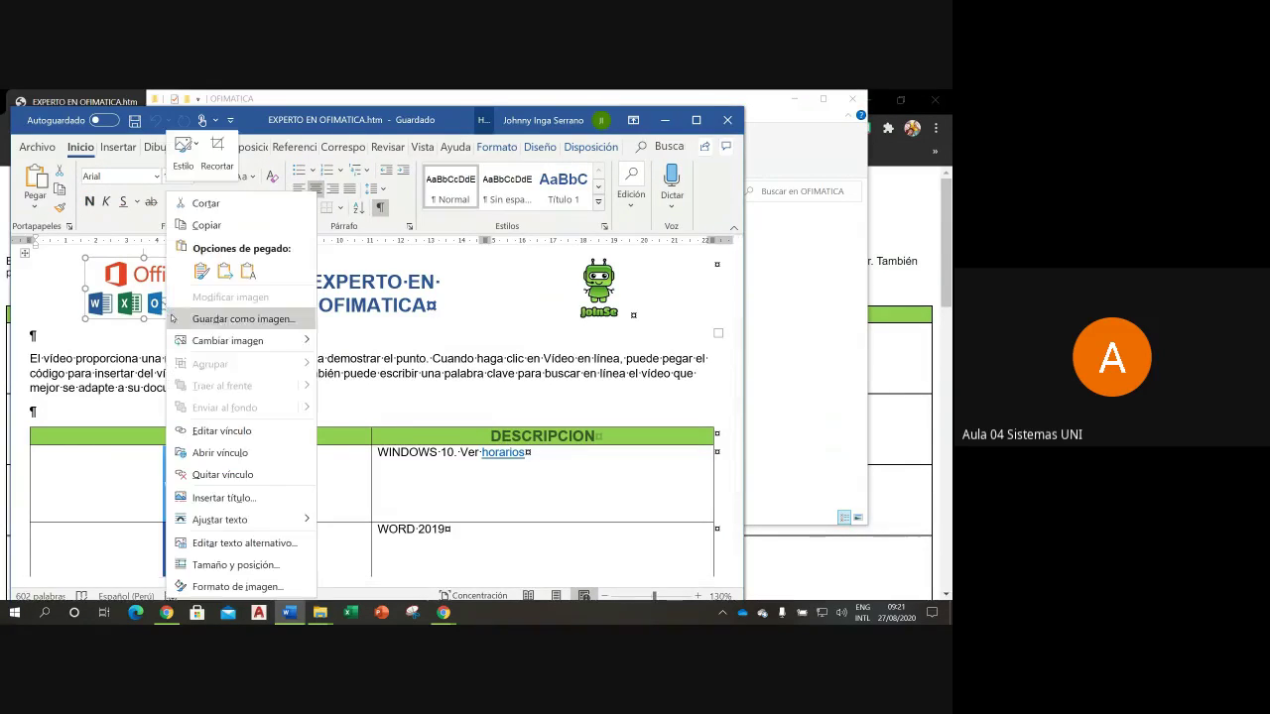
mouse_move(220, 520)
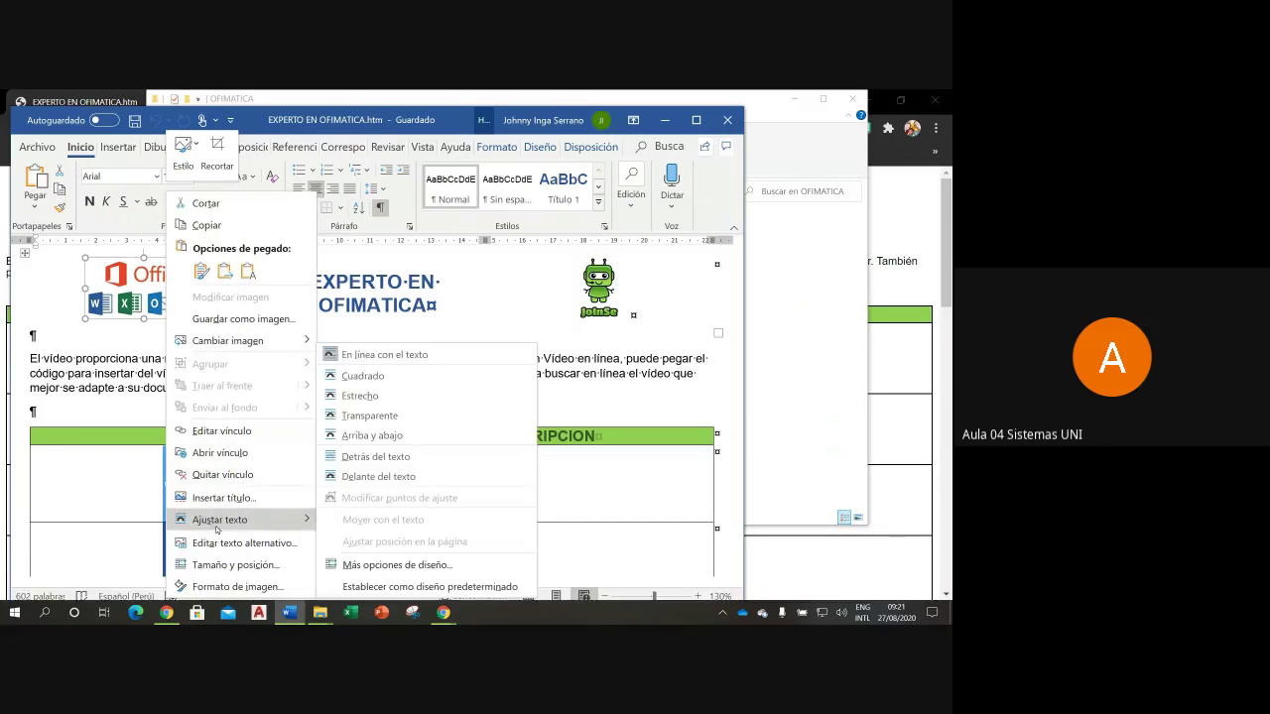
click(208, 431)
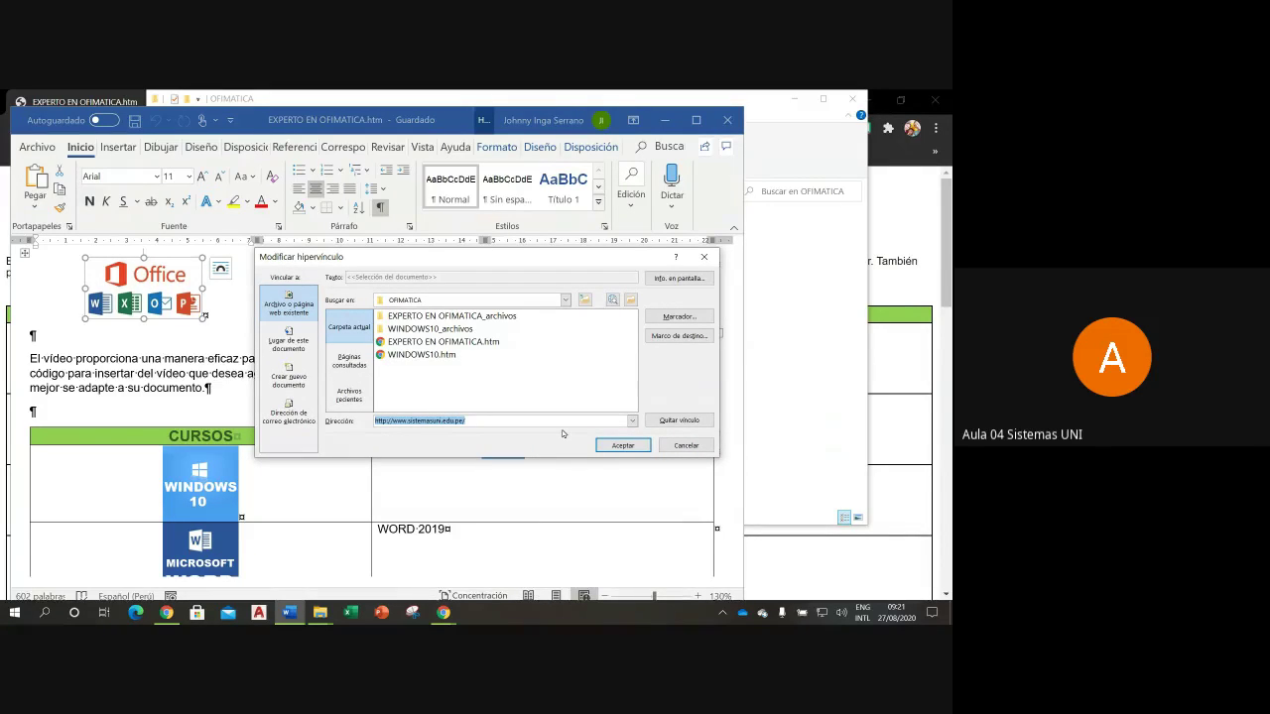
click(689, 278)
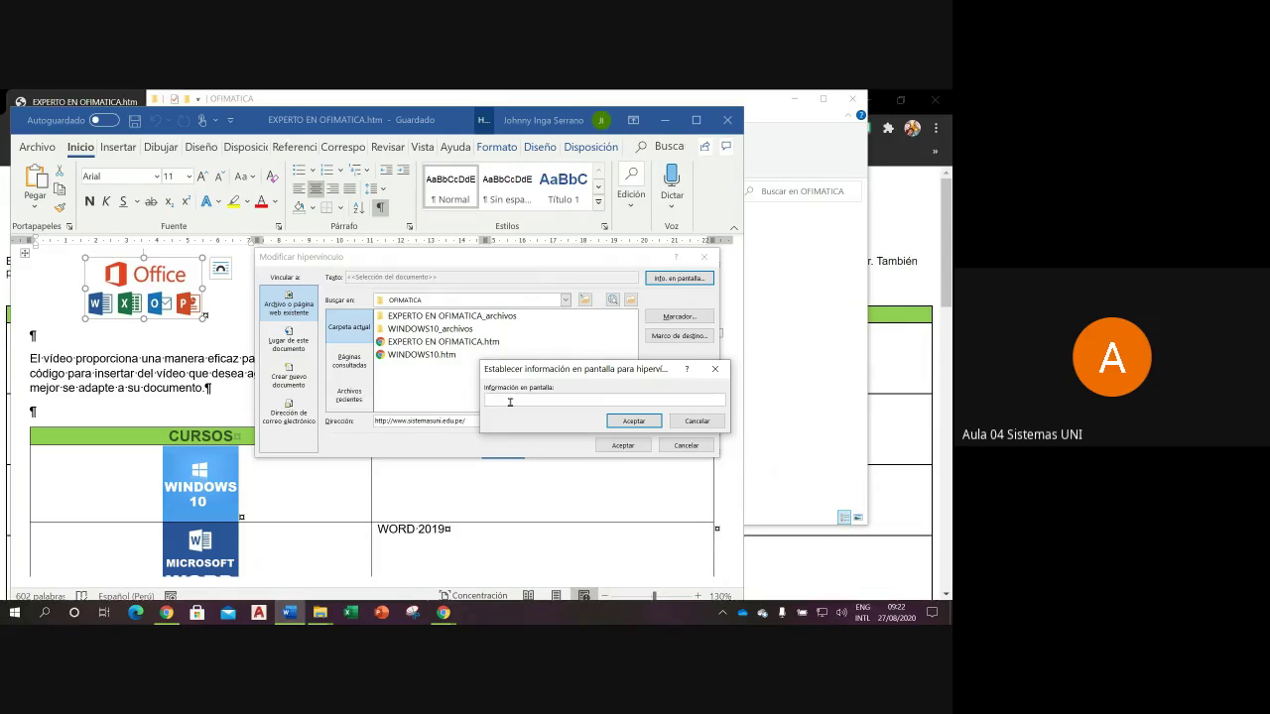
text(IR A)
text( SISTEMAS)
text(UNI)
click(633, 420)
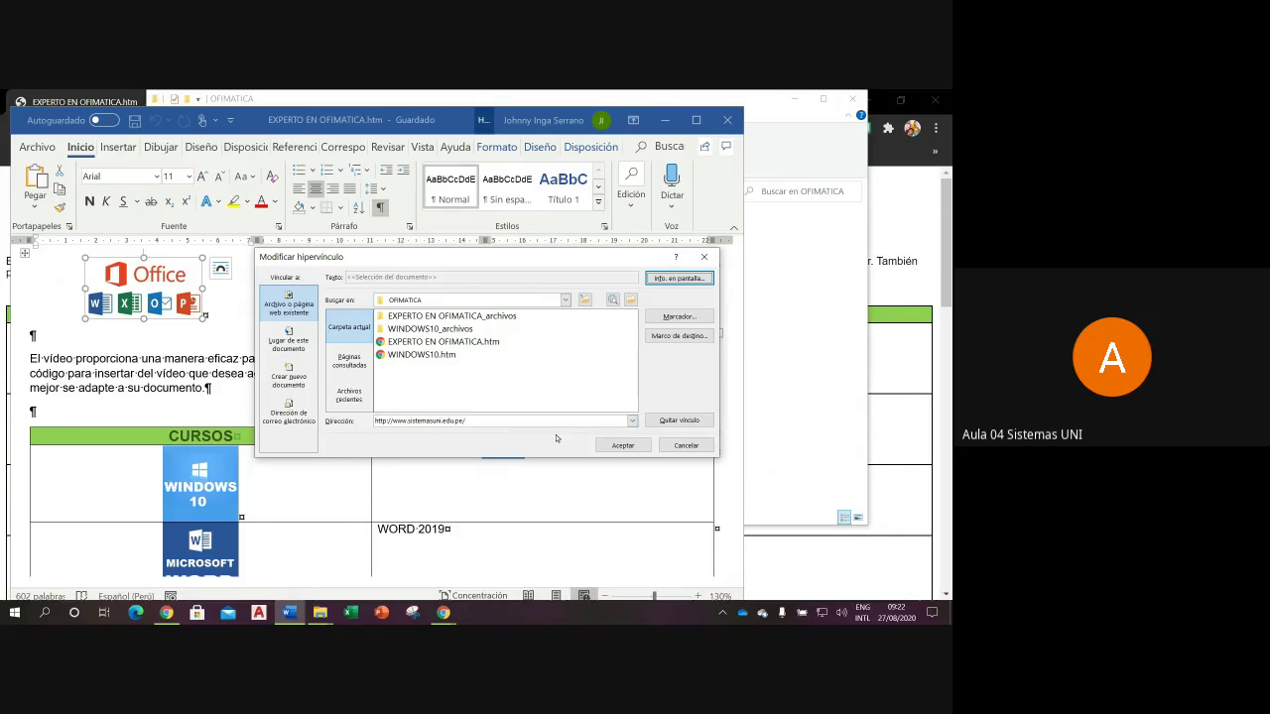
Step: Set the Office logo link's target frame to Nueva ventana and apply the hyperlink changes
click(688, 338)
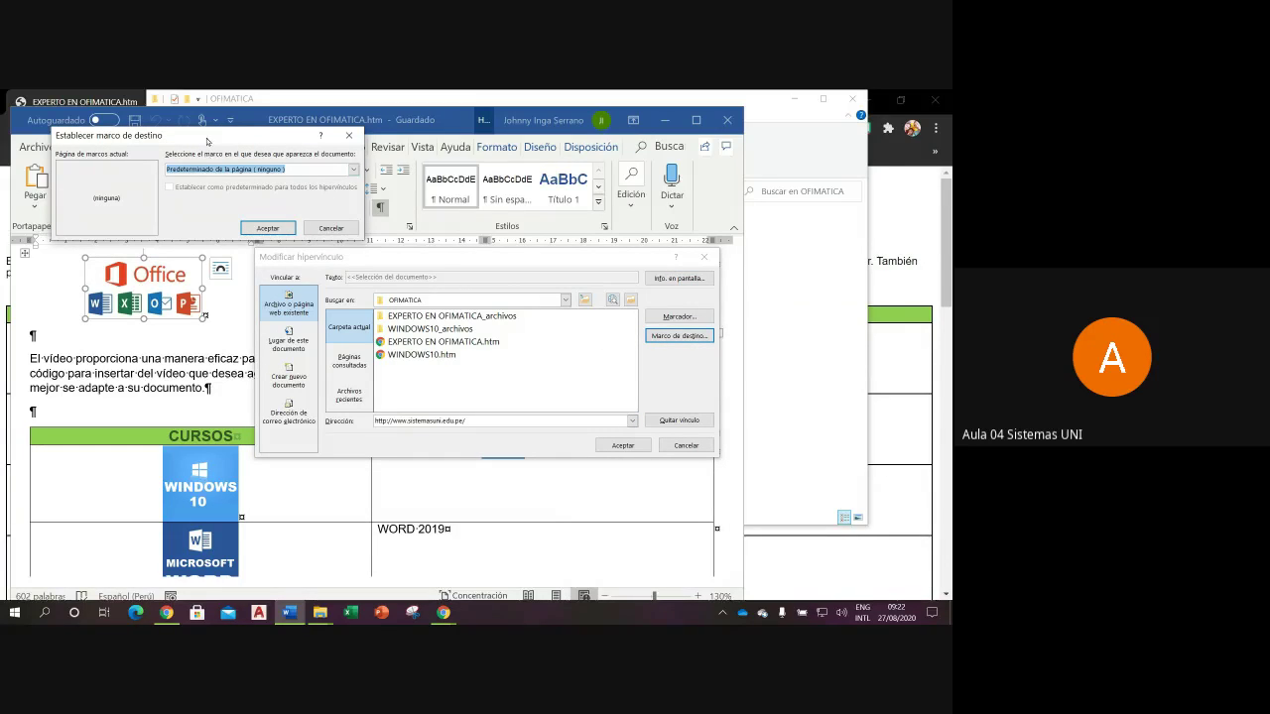
drag(206, 141, 445, 191)
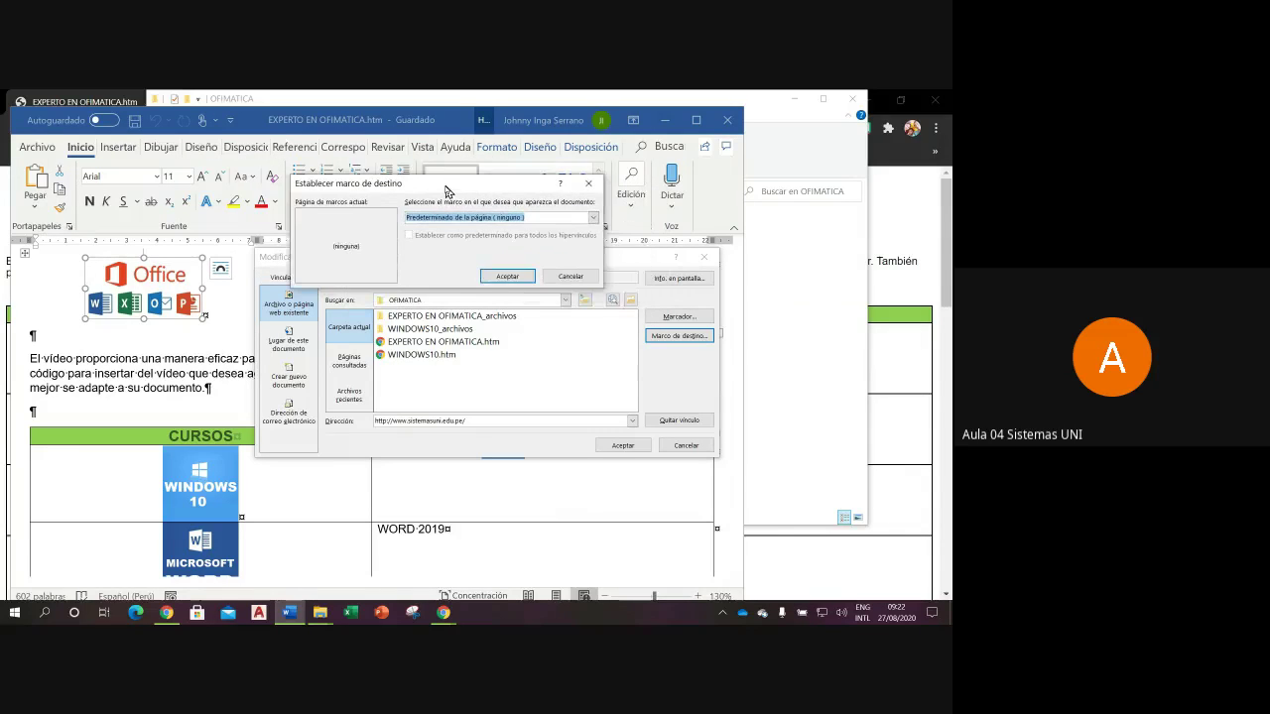
drag(446, 191, 411, 180)
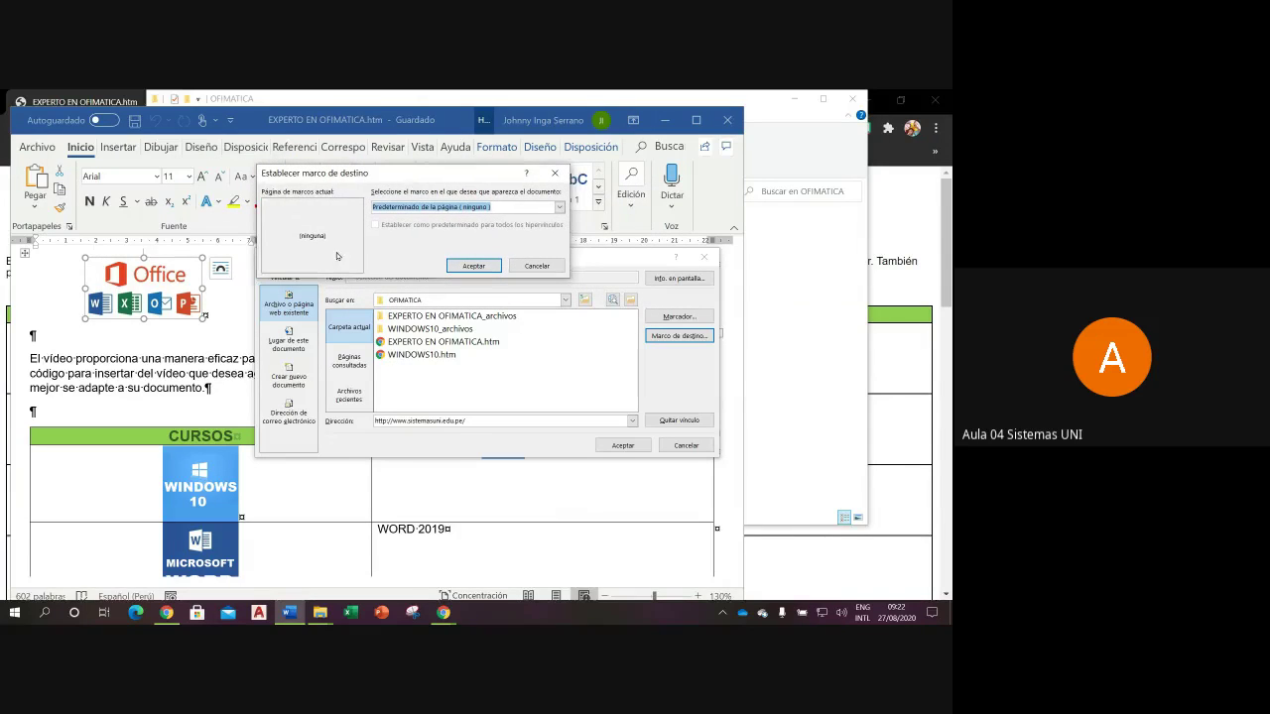
click(560, 208)
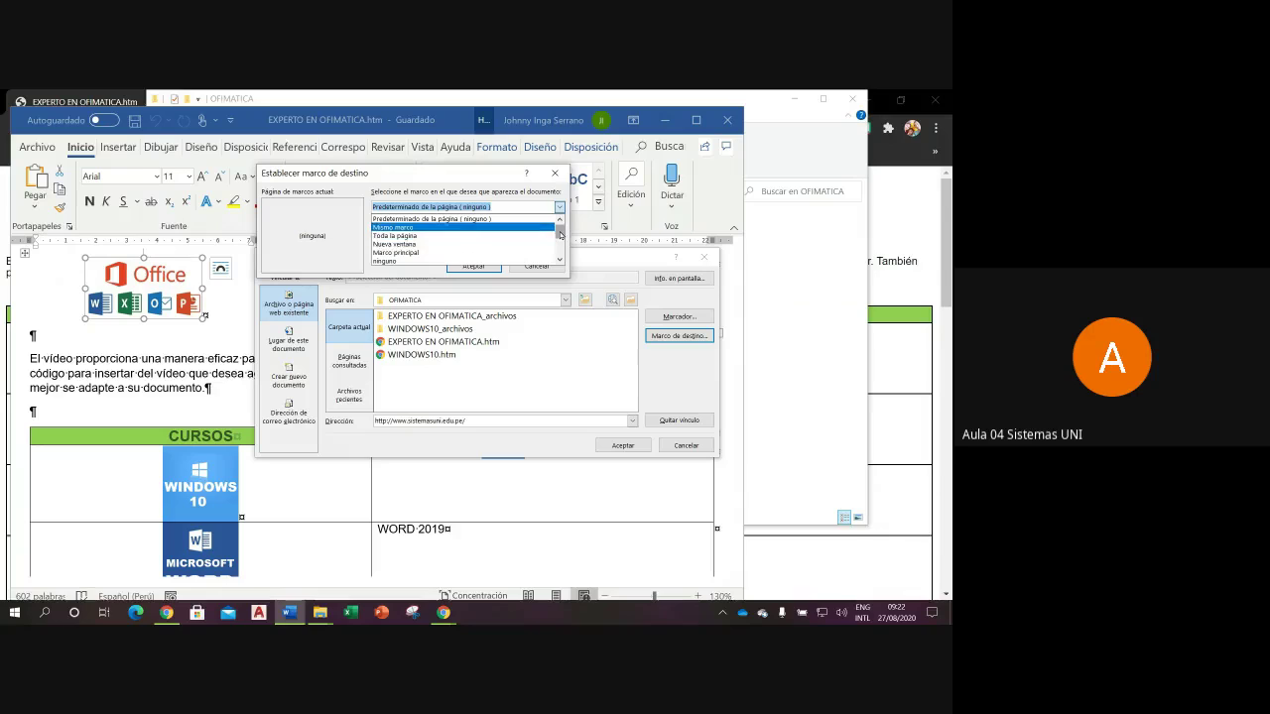
drag(559, 230, 561, 240)
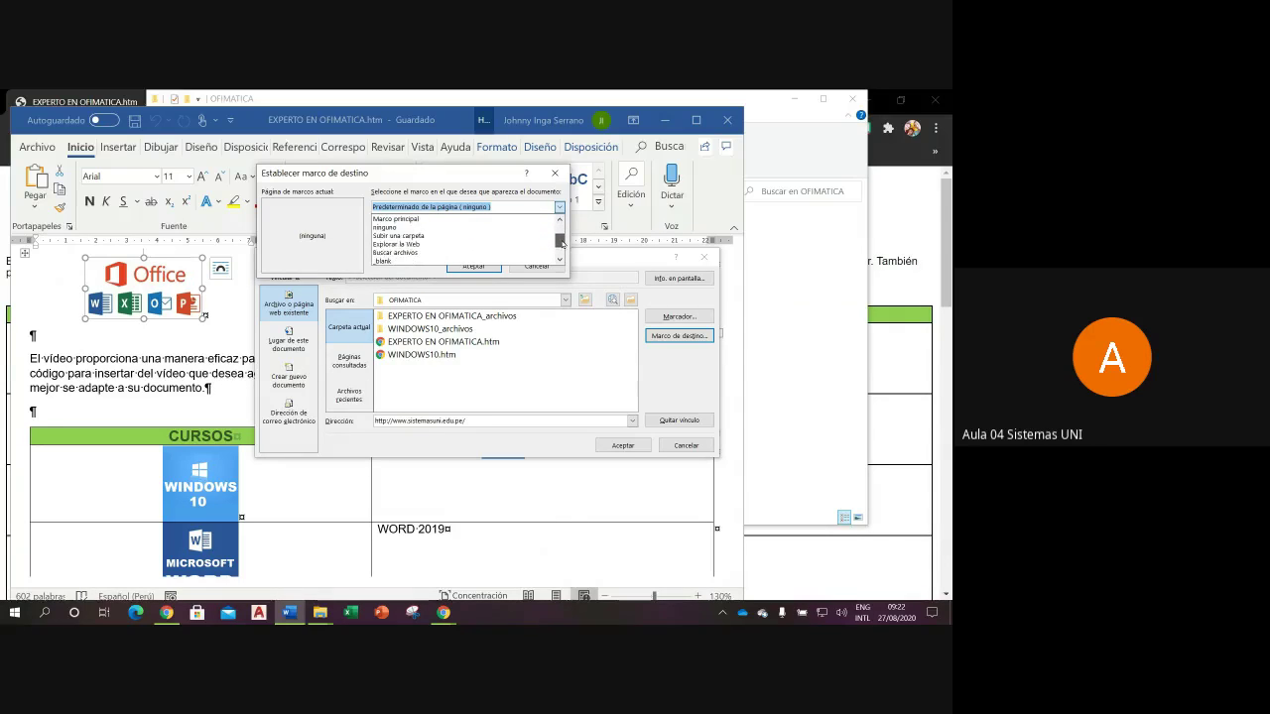
drag(561, 240, 561, 252)
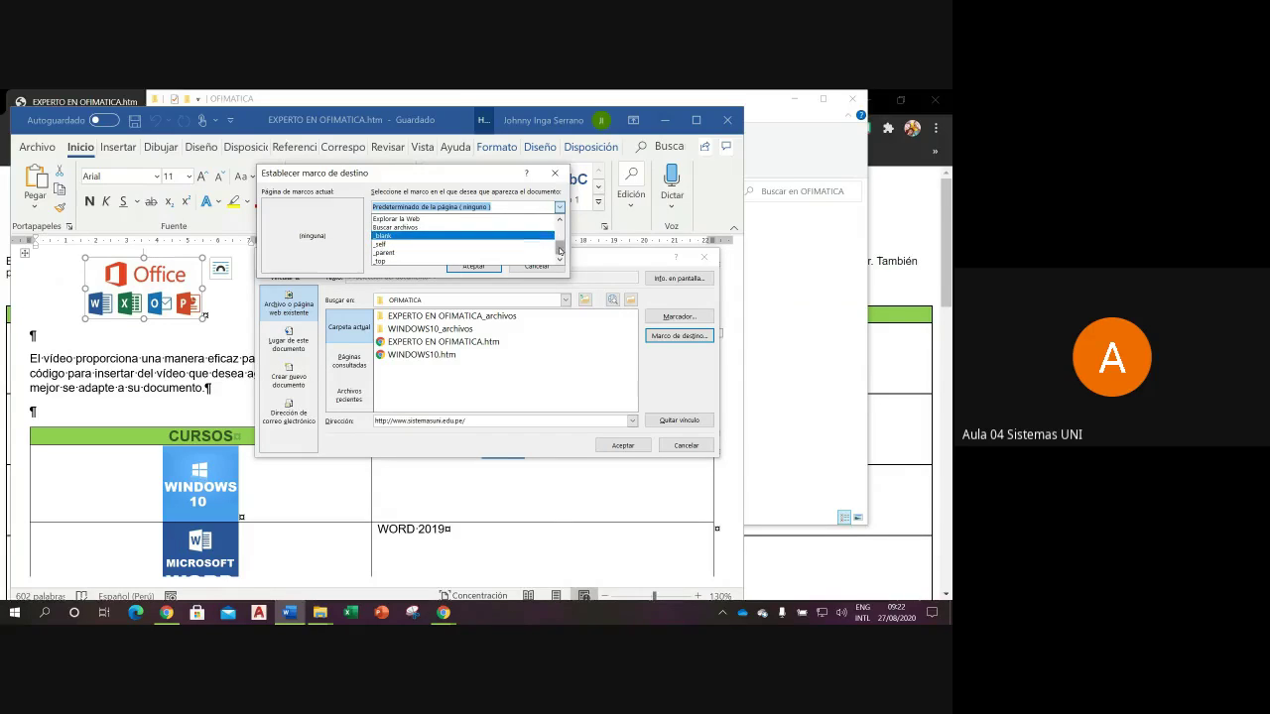
drag(562, 250, 563, 240)
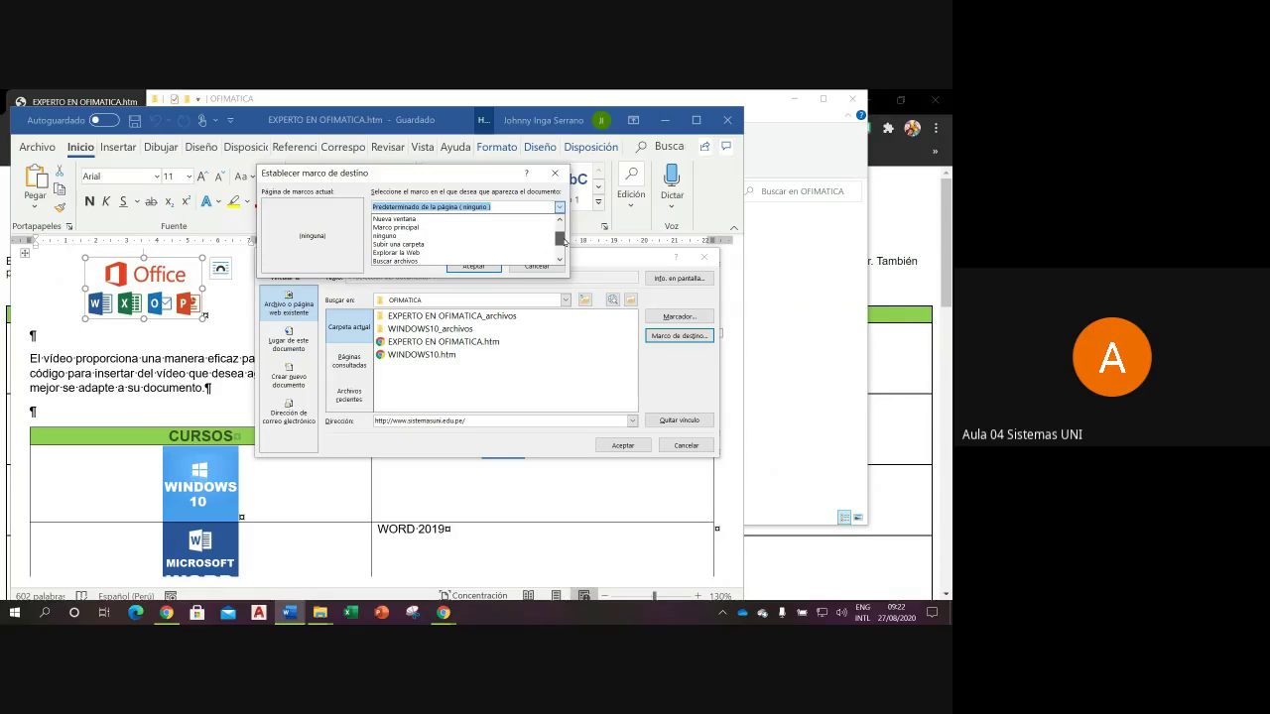
click(442, 219)
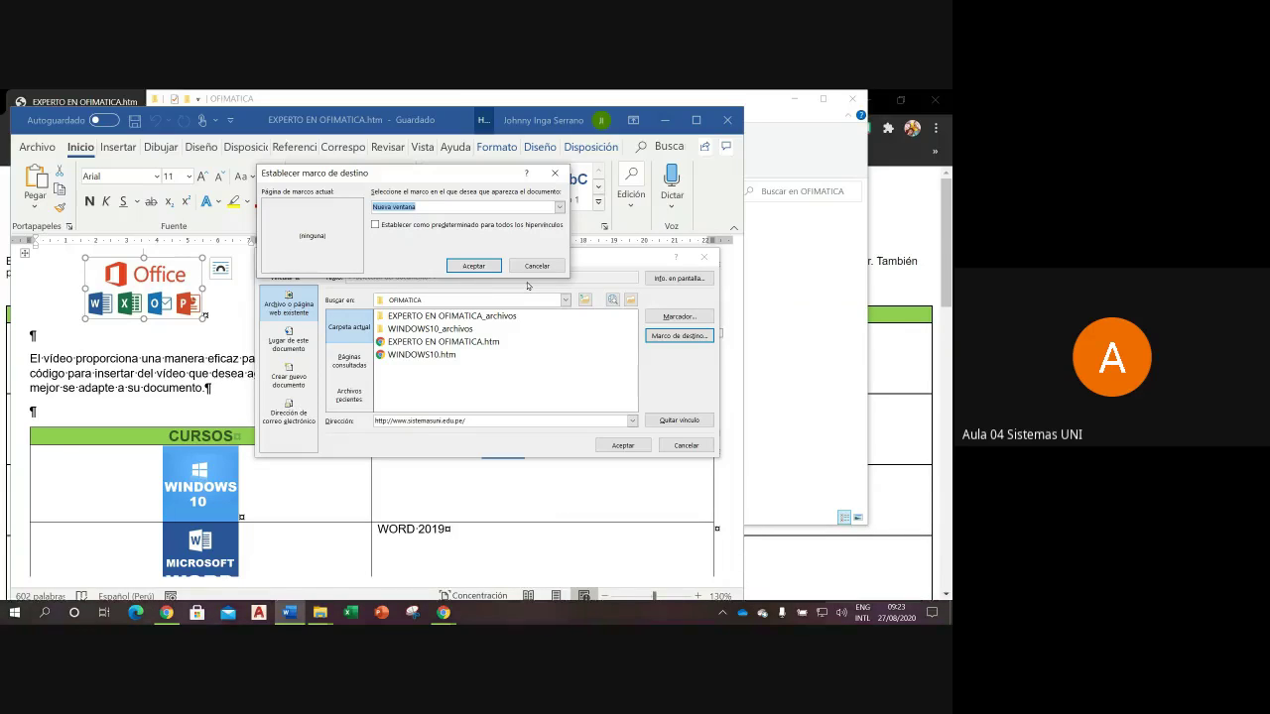
click(476, 266)
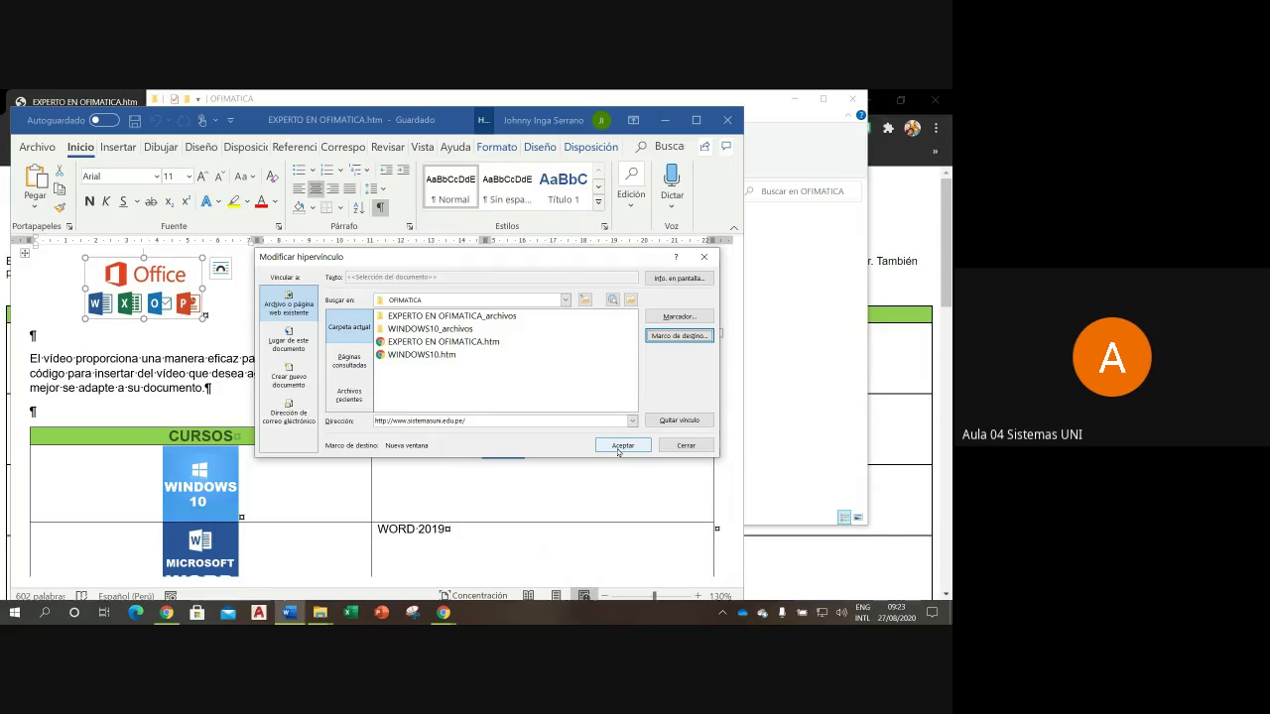
click(621, 446)
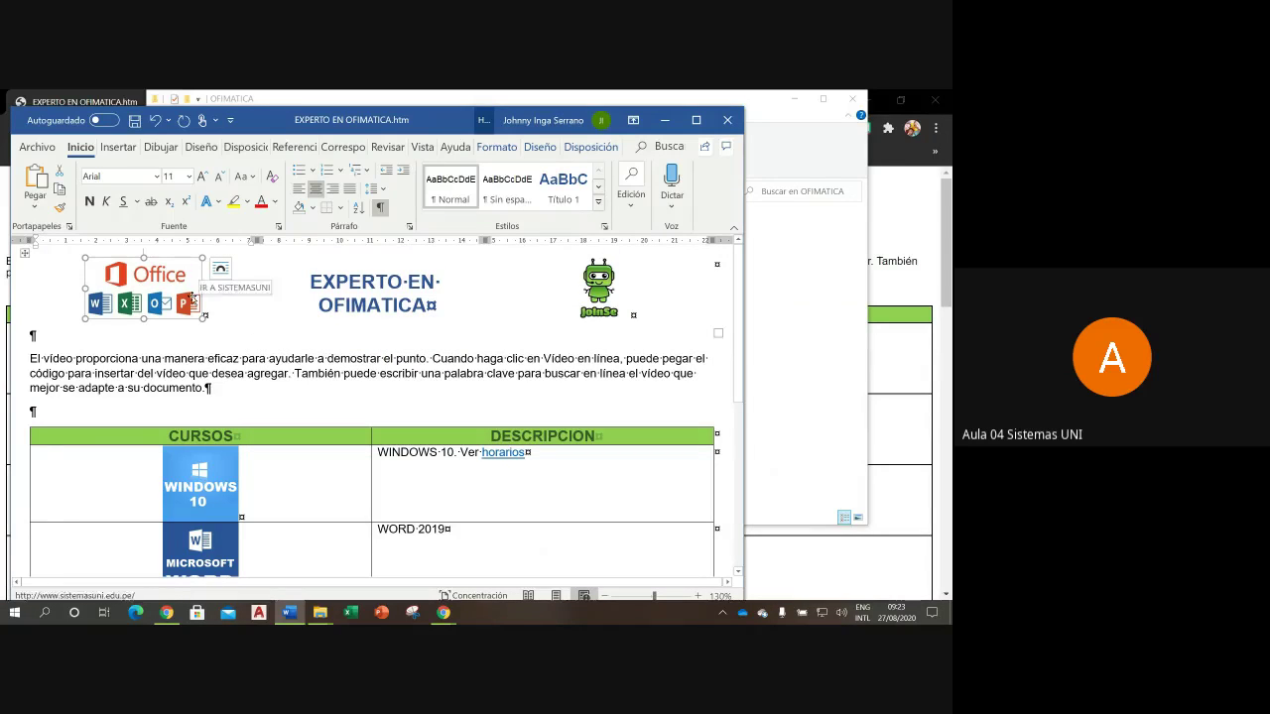
Step: Save the page and test the Office logo link on the Chrome course page
click(135, 120)
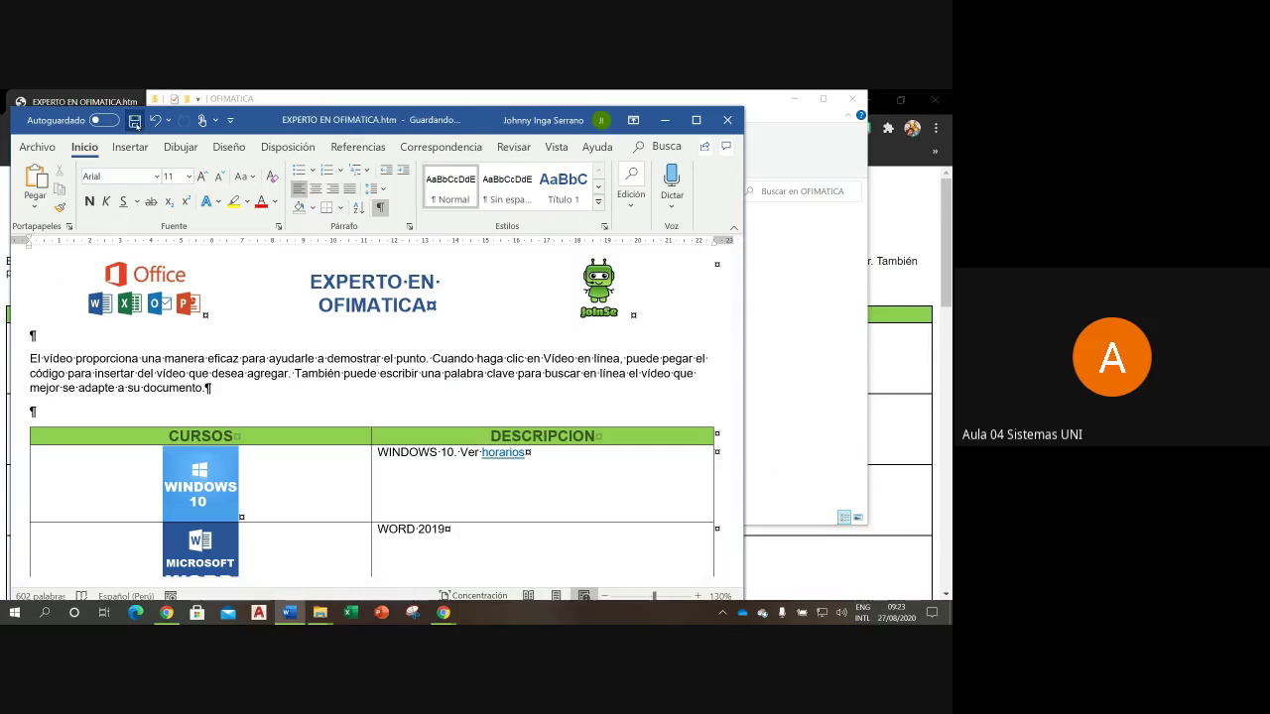
click(664, 120)
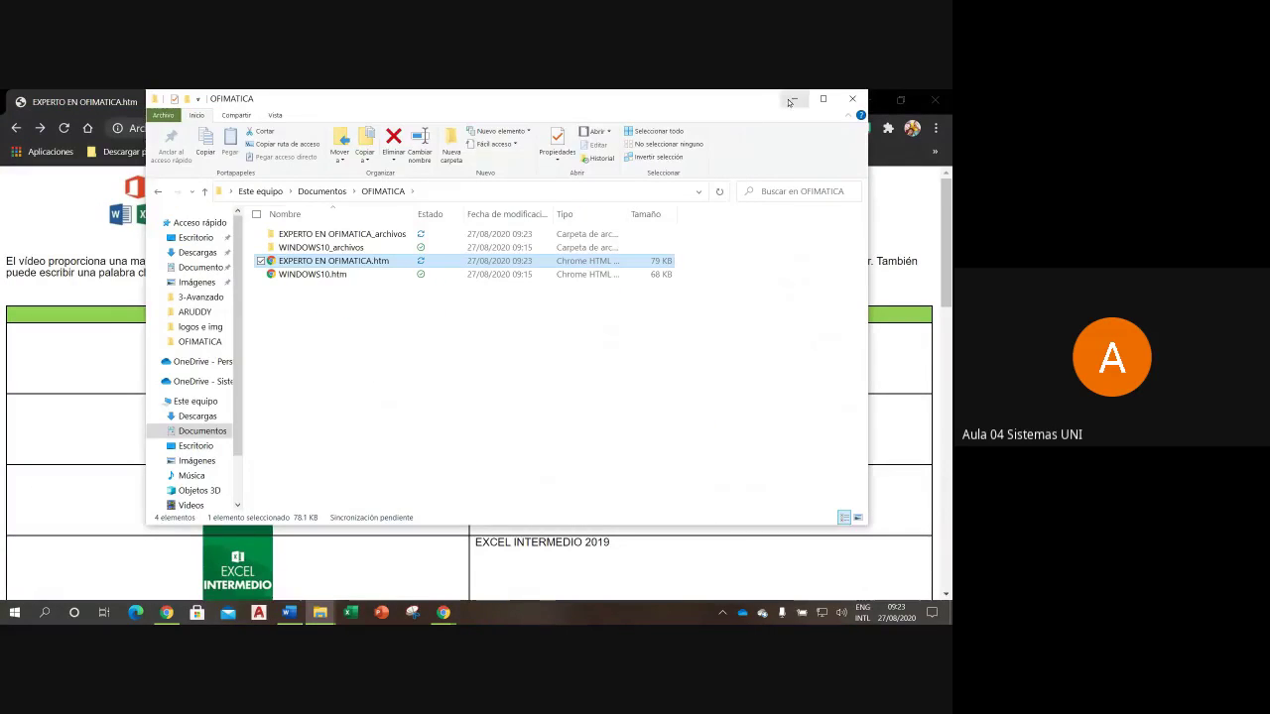
click(142, 146)
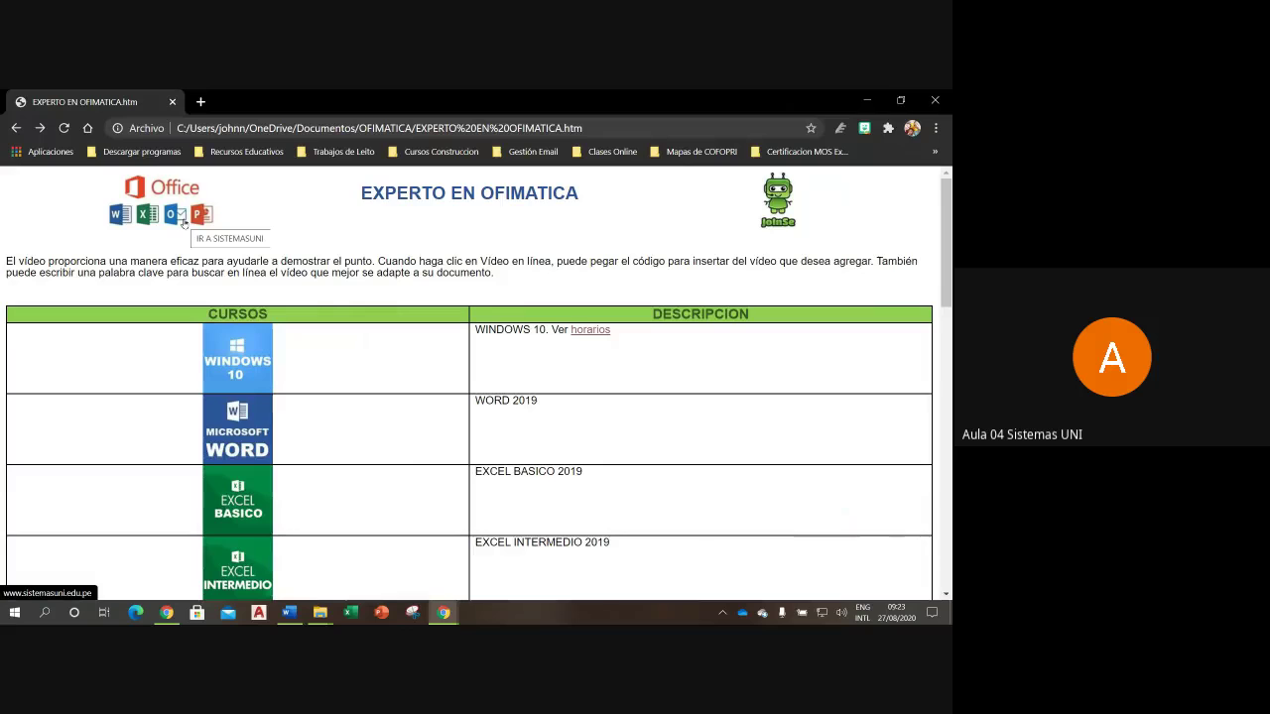
click(183, 223)
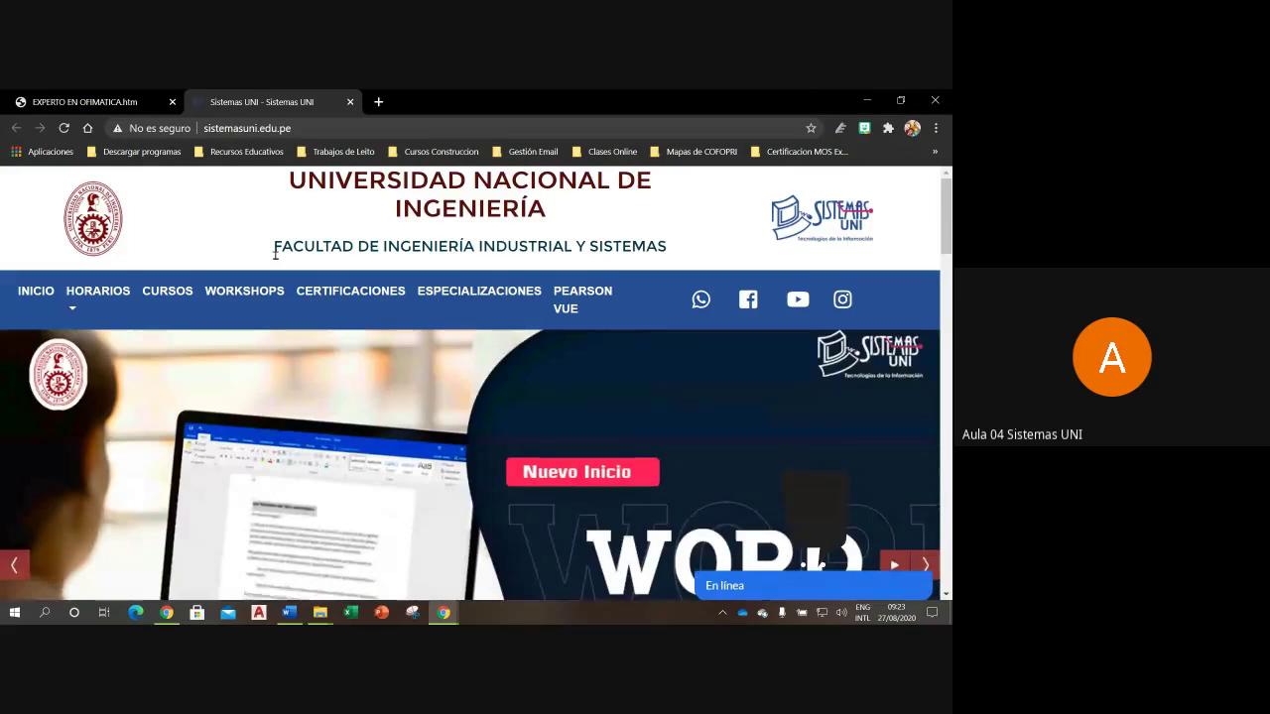
Step: Switch between the course page and Sistemas UNI tabs, then return to Word
click(109, 108)
click(263, 104)
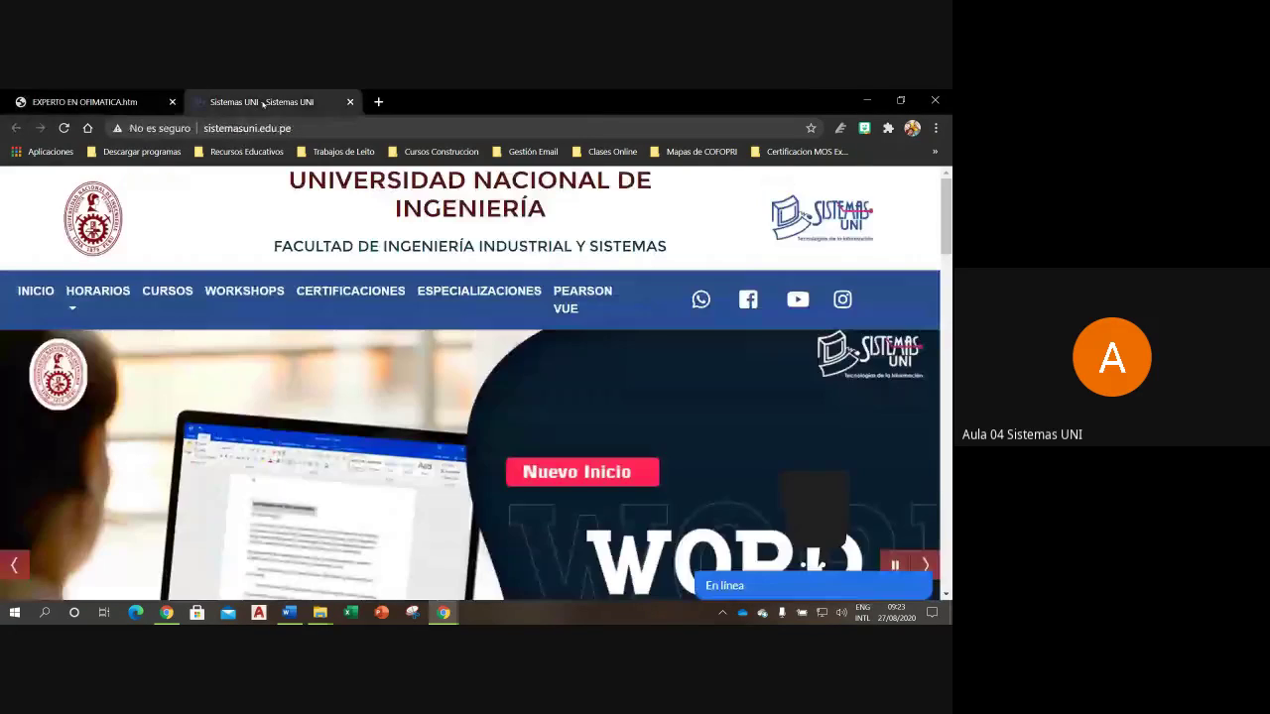
key(ctrl+Tab)
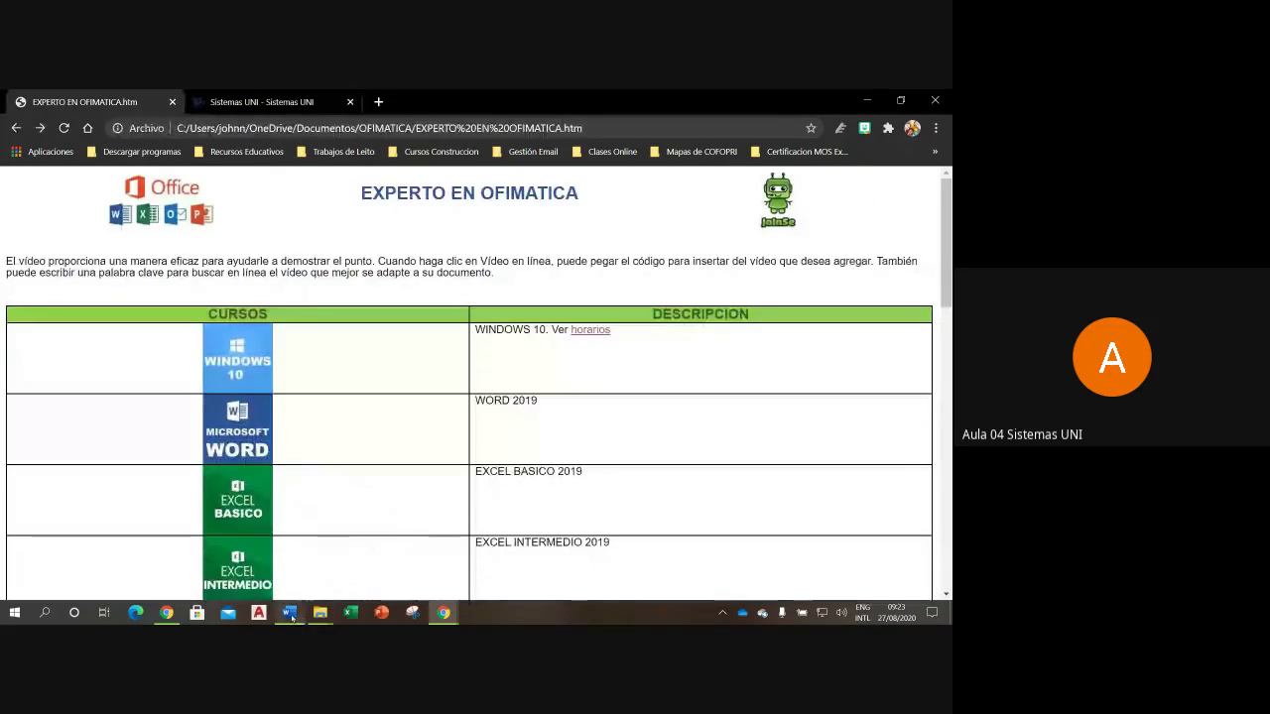
click(289, 612)
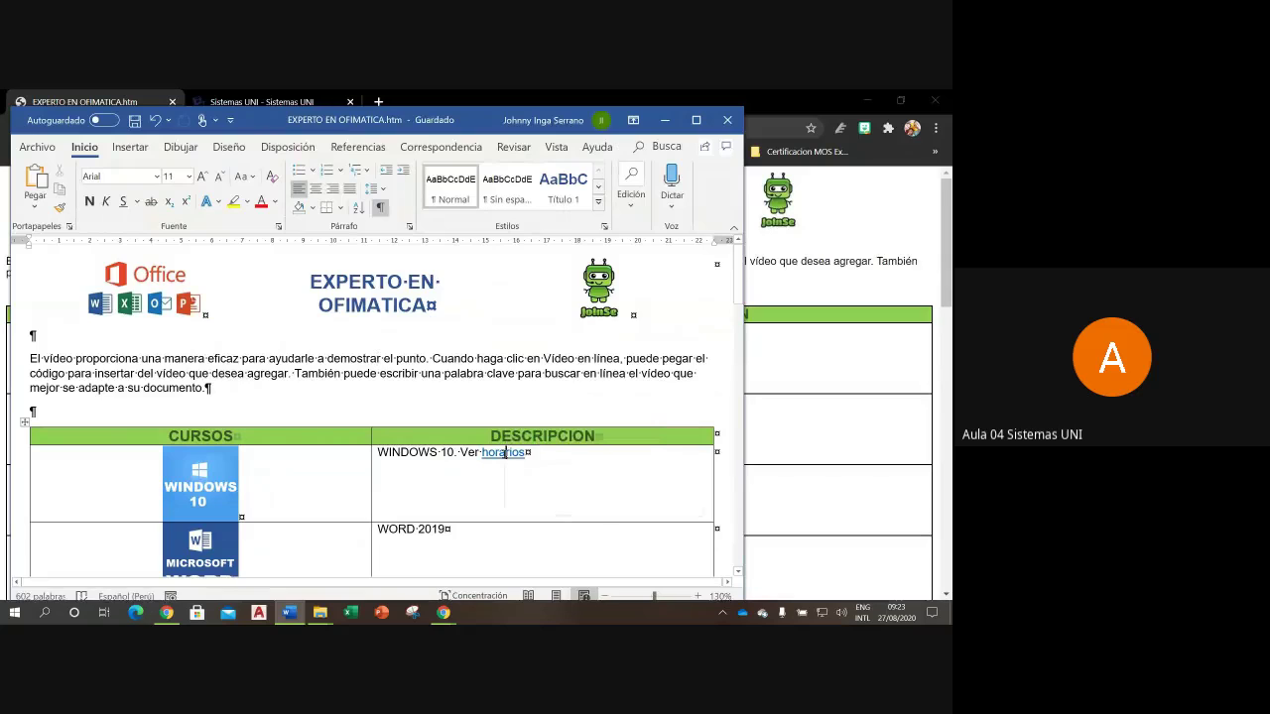
Step: Give the horarios link the ScreenTip 'VER HORARIOS'
right_click(503, 453)
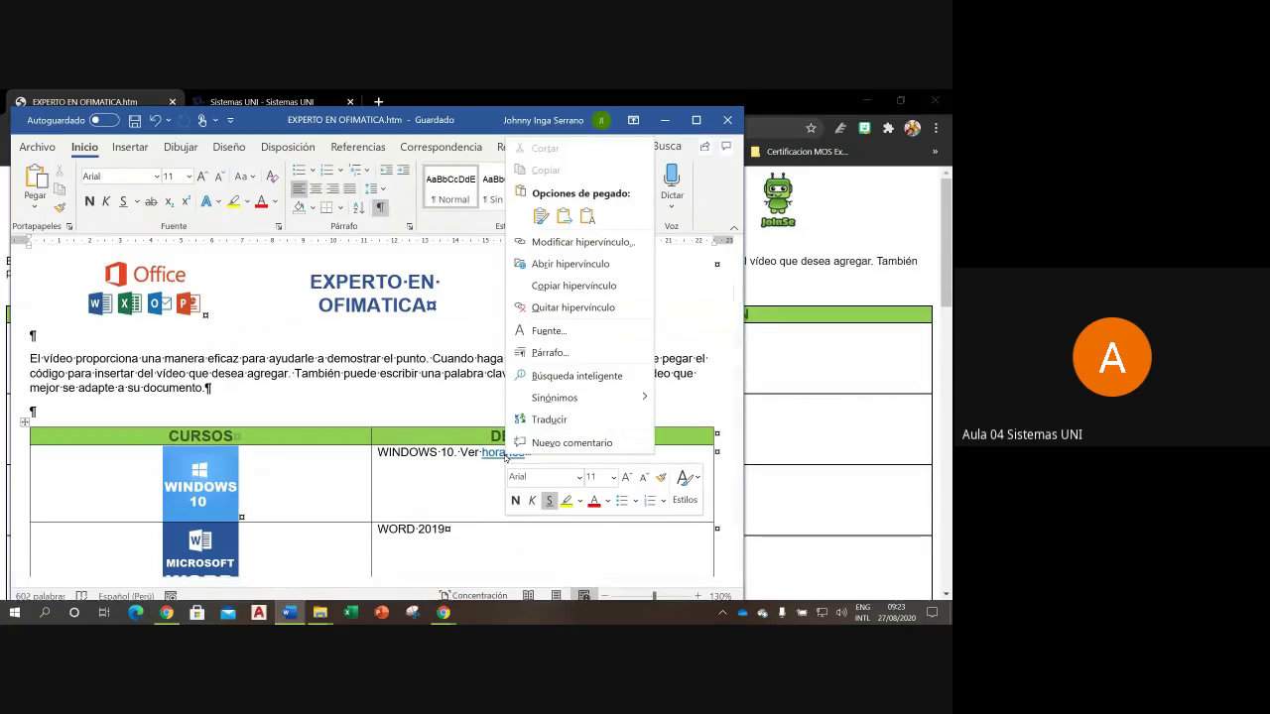
click(557, 249)
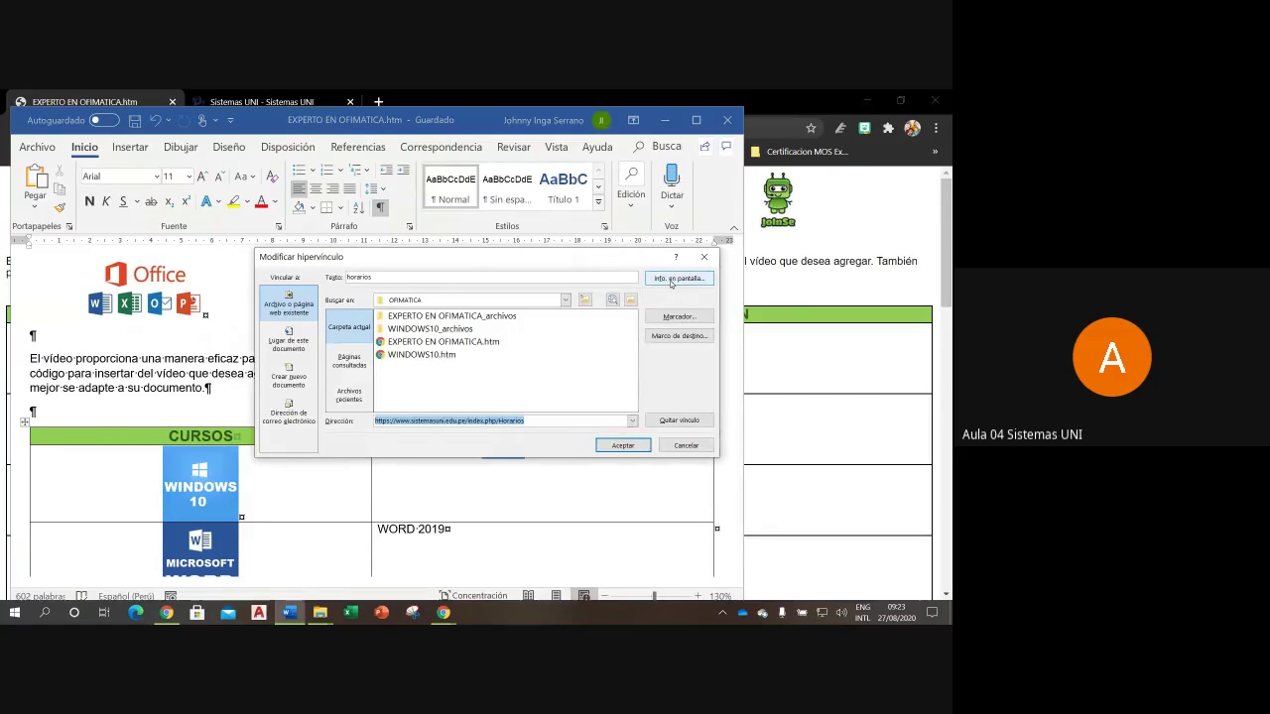
click(671, 281)
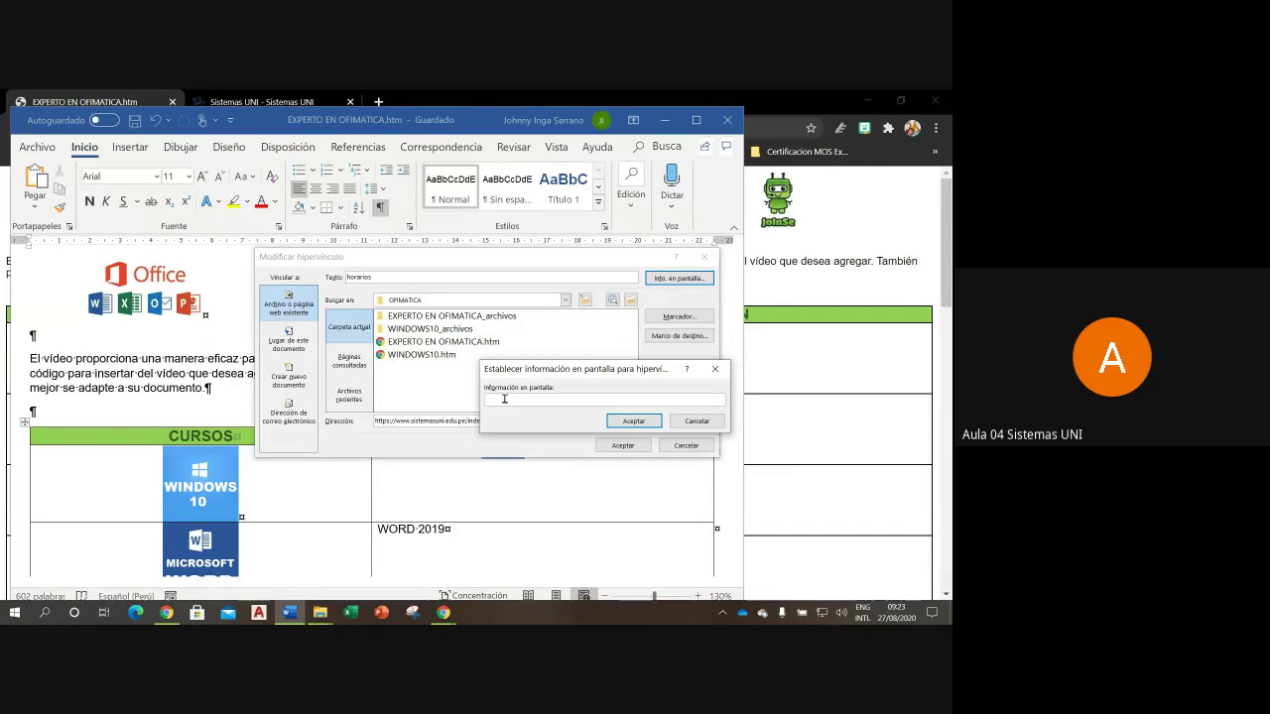
text(VER HO)
text(RARIOS)
click(633, 420)
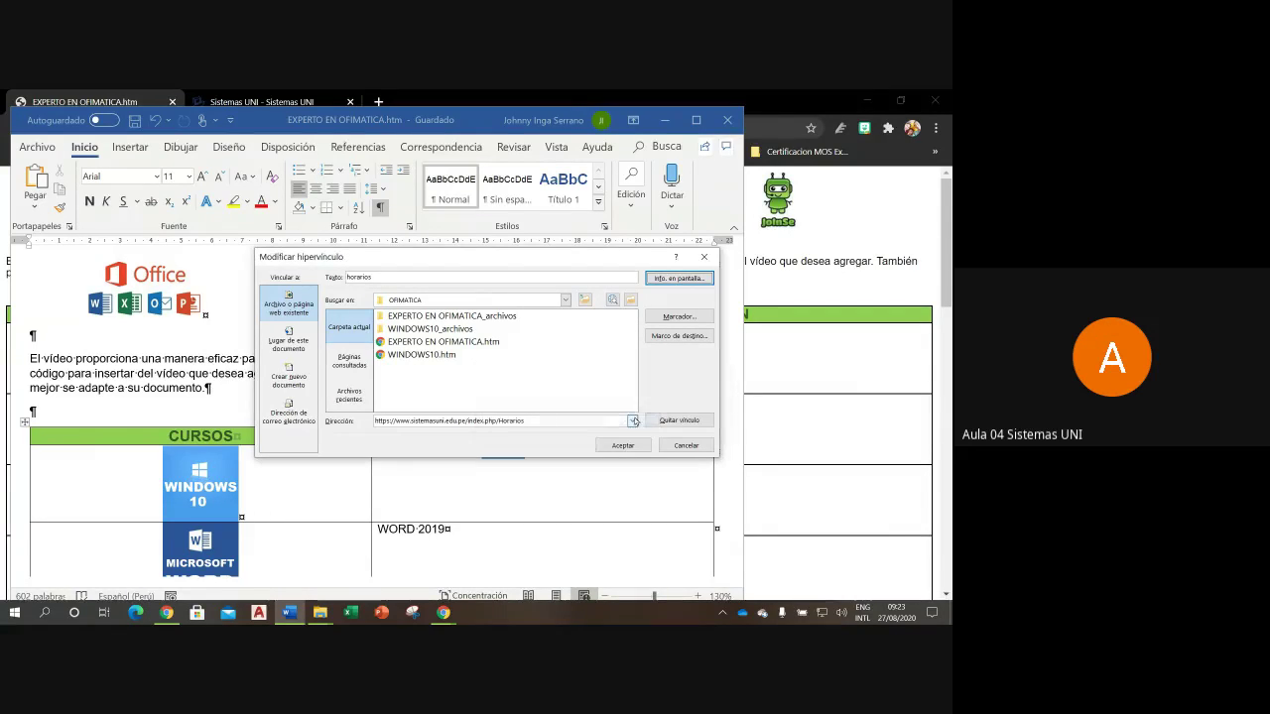
Step: Set the horarios link's target frame to Nueva ventana, apply it, and save the page
click(688, 339)
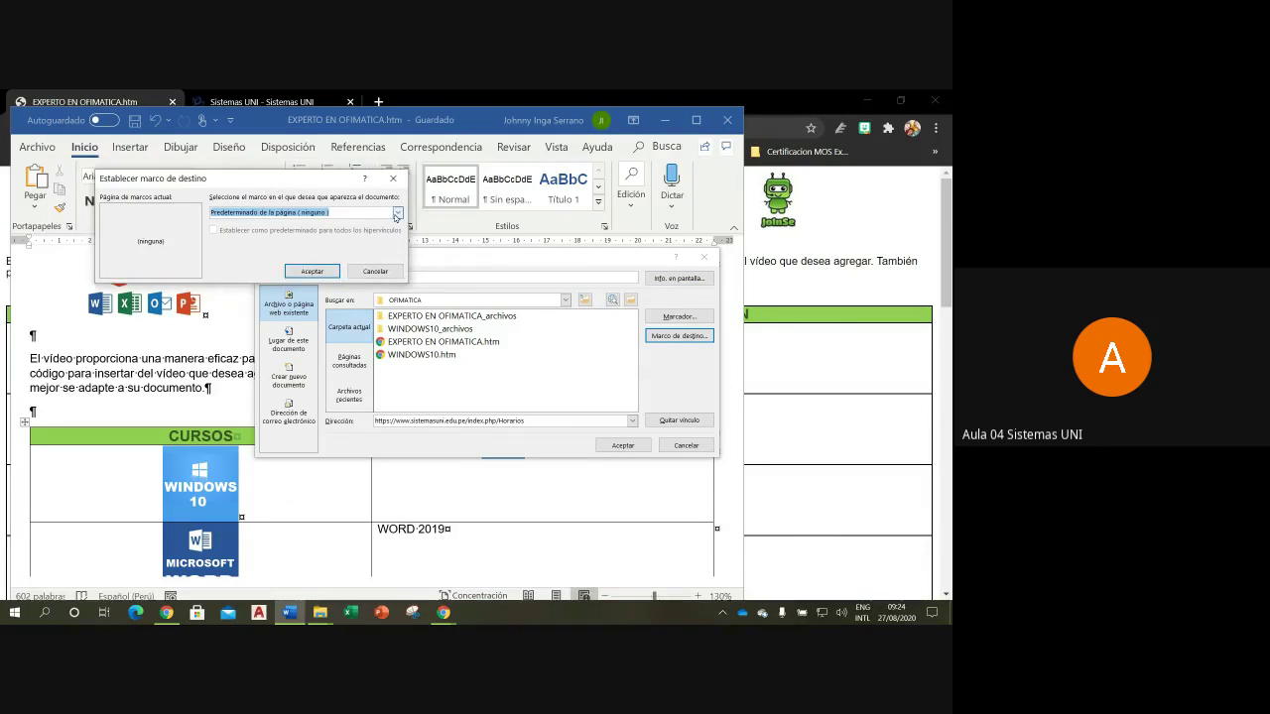
click(398, 212)
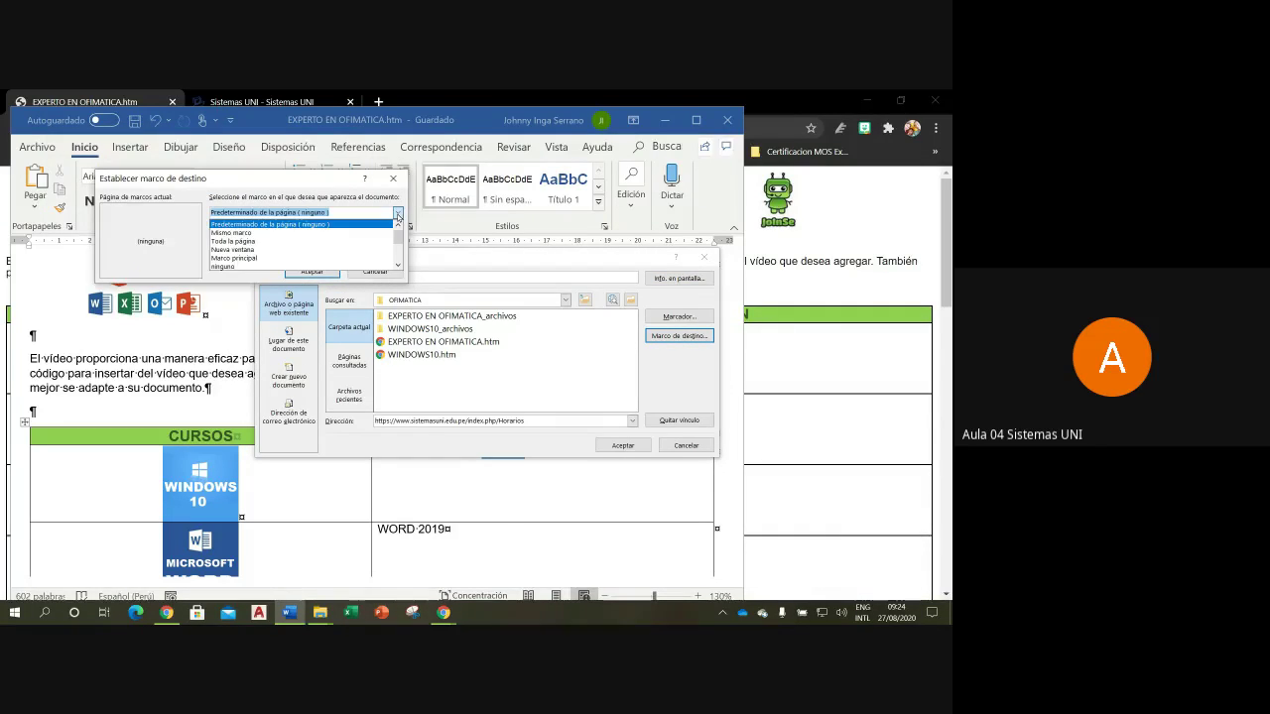
click(252, 249)
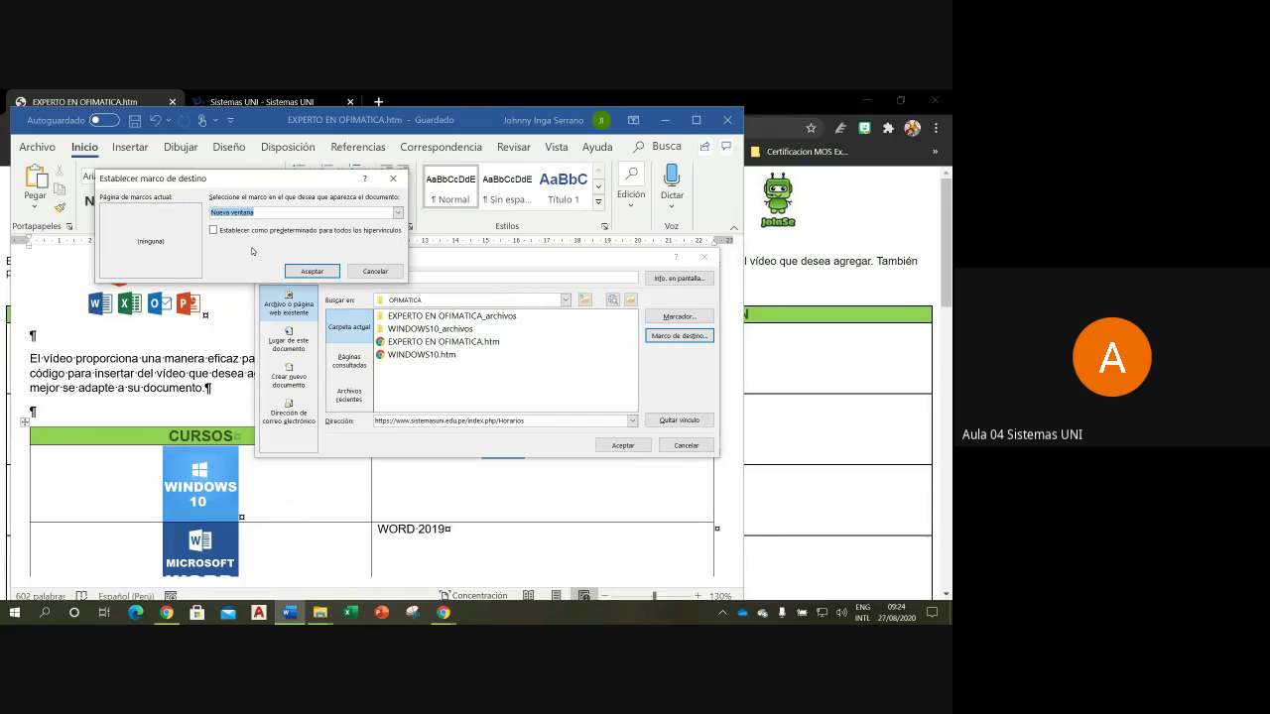
click(311, 271)
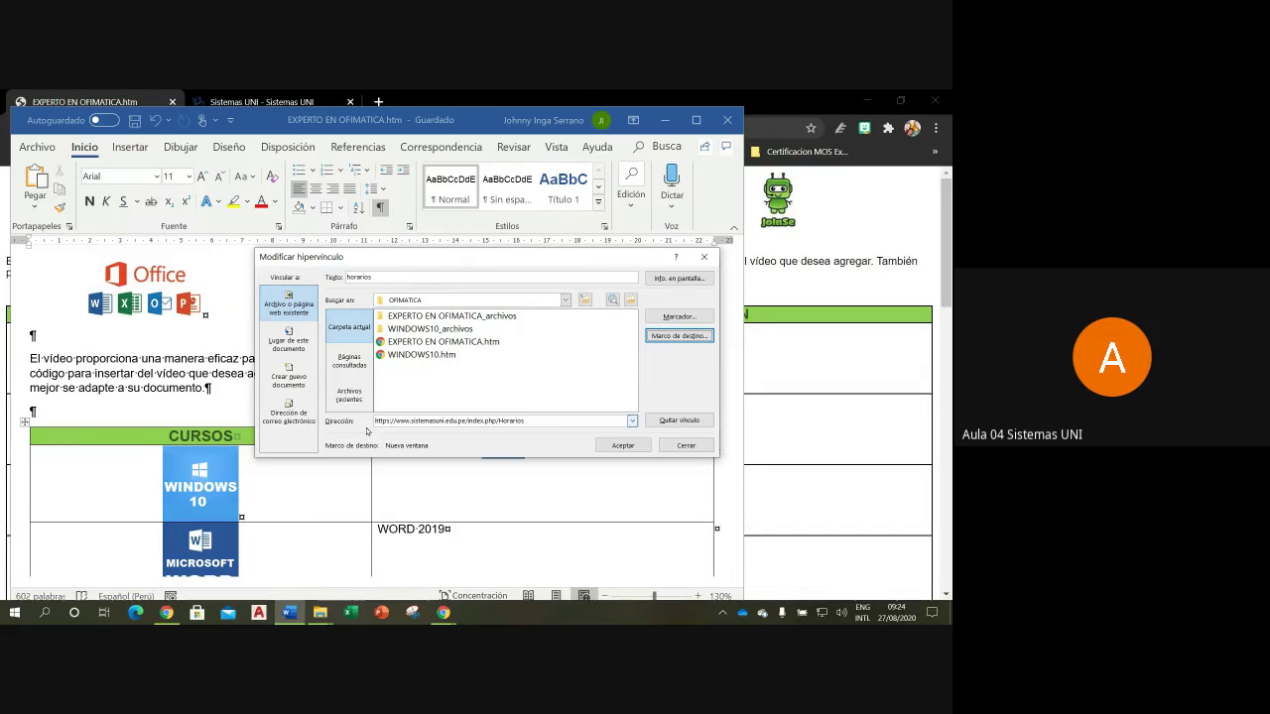
click(623, 445)
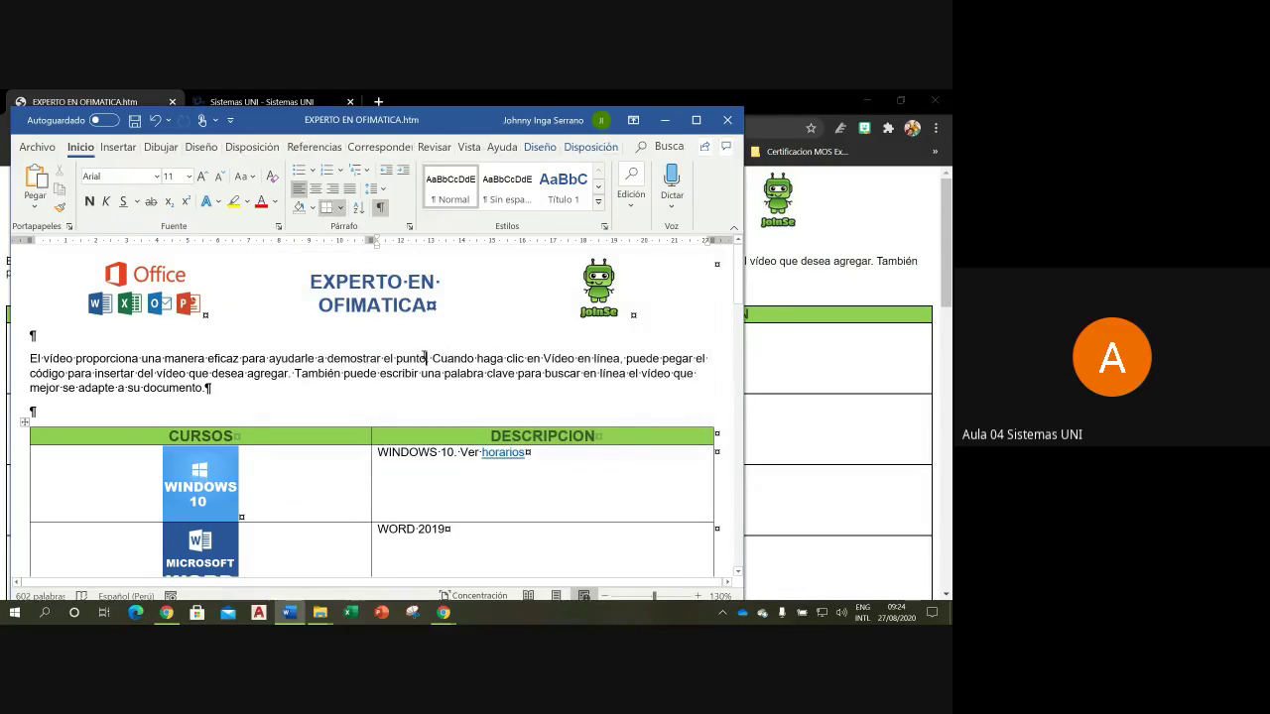
click(135, 120)
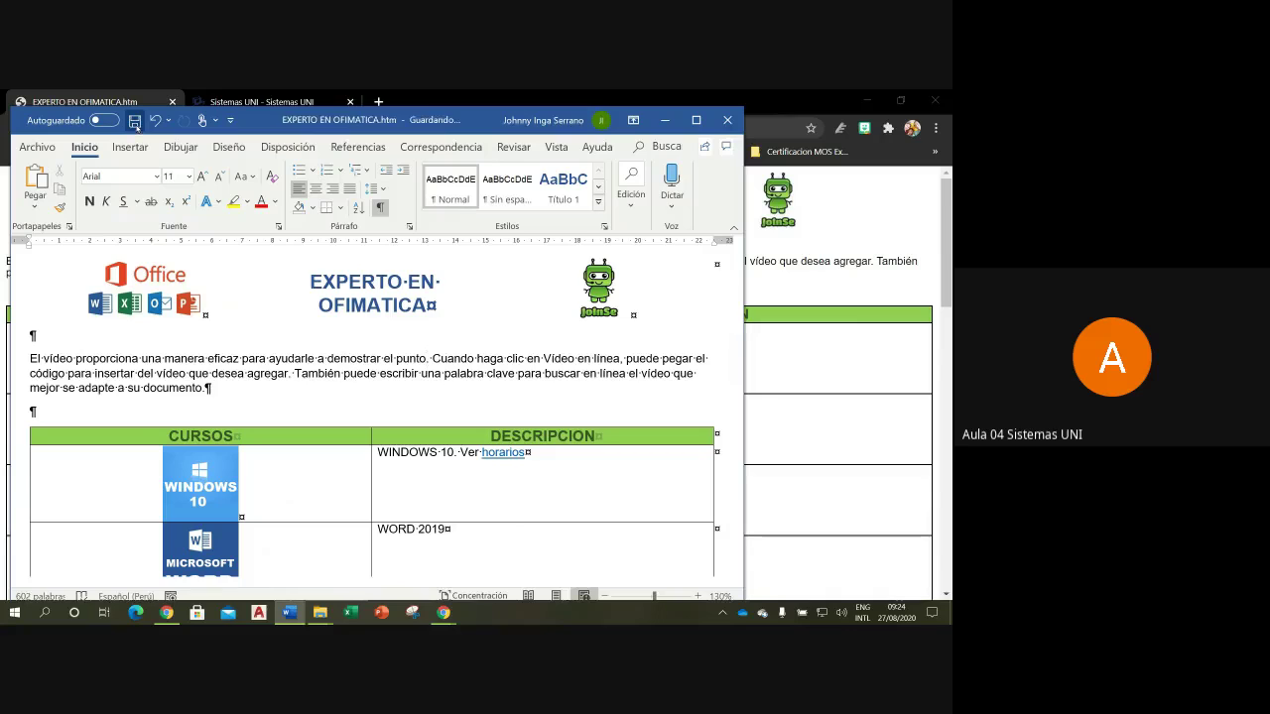
Step: Reload the course page in Chrome and test the Windows 10 image link, then go back
click(664, 120)
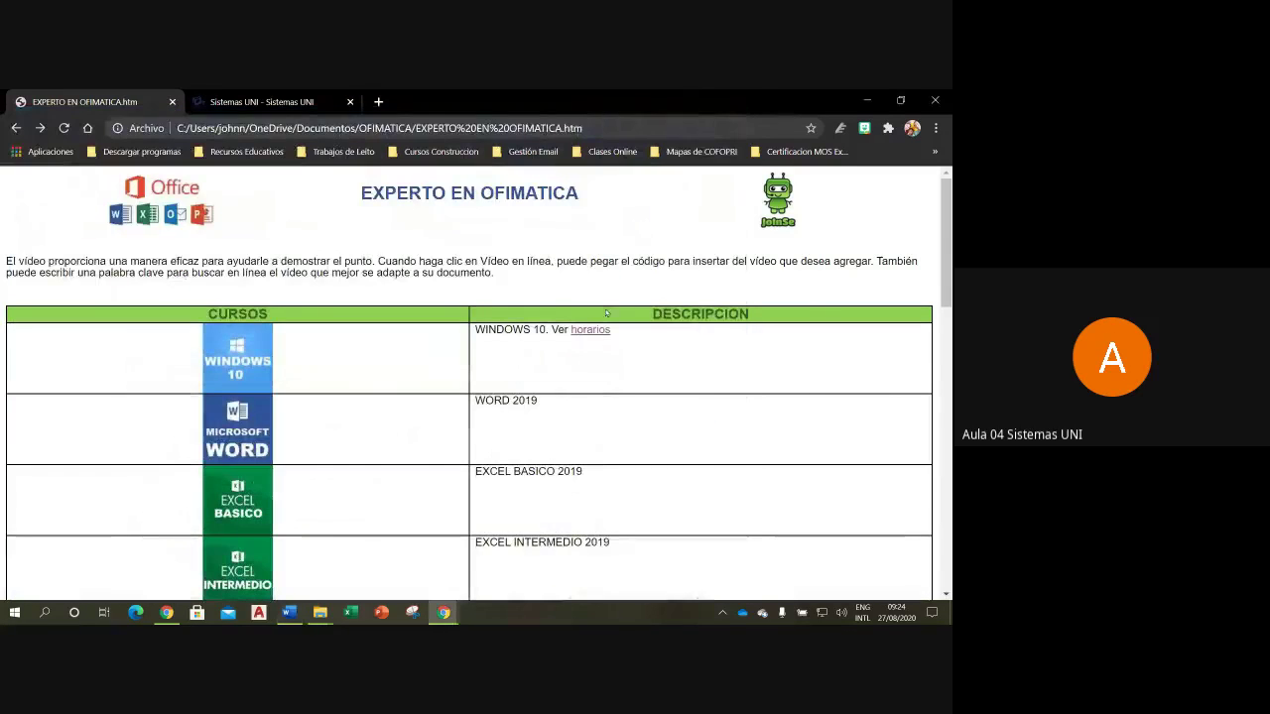
click(63, 128)
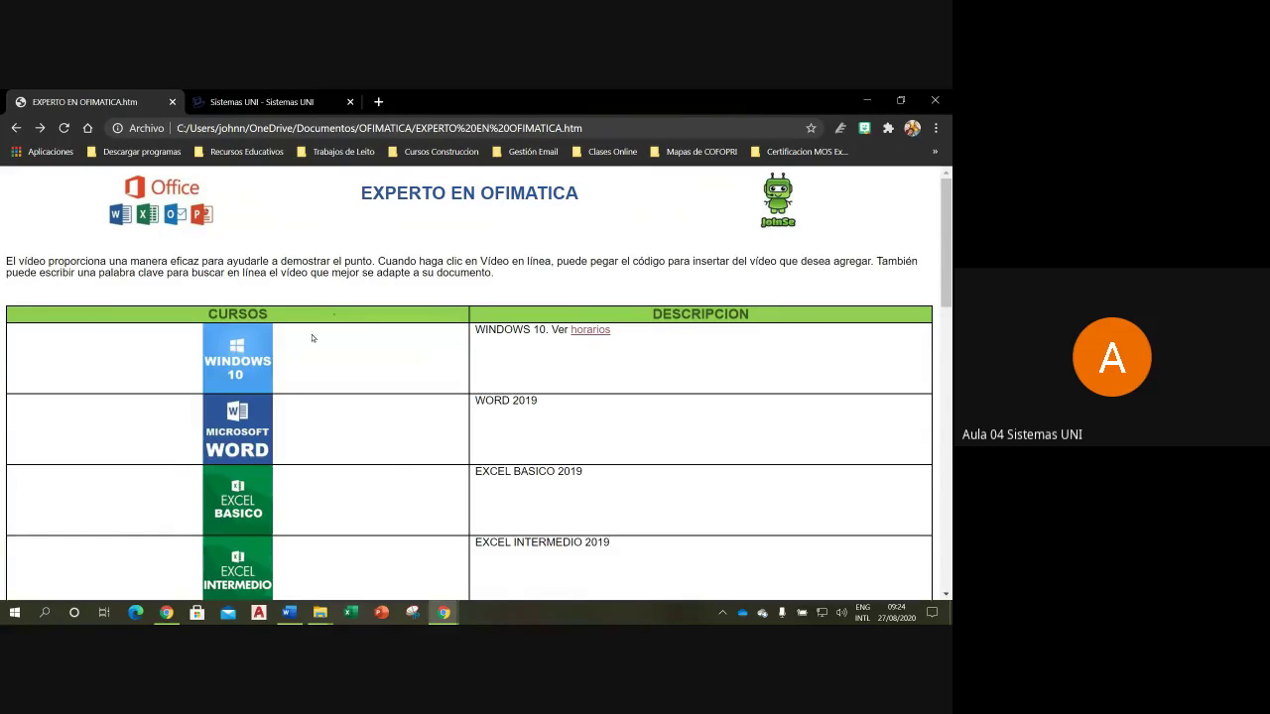
click(256, 357)
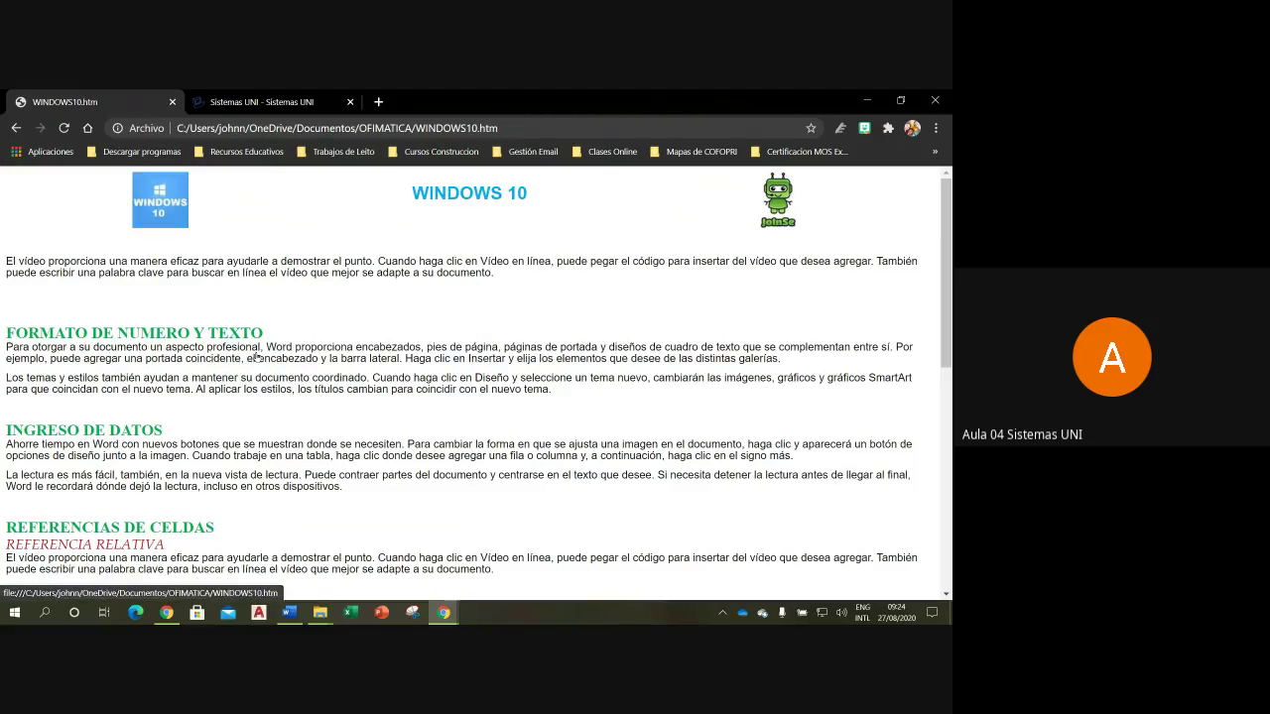
click(177, 220)
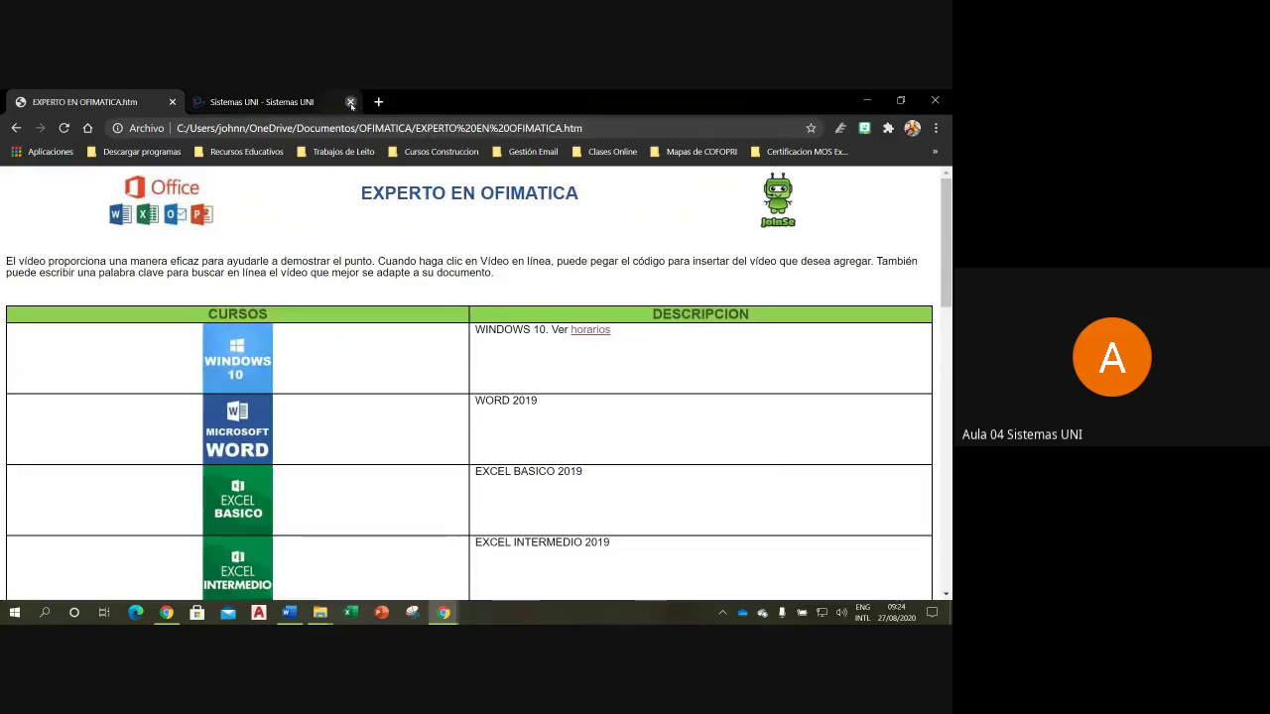
Step: Open the Office logo and horarios links in new tabs, then return to the course tab
click(171, 225)
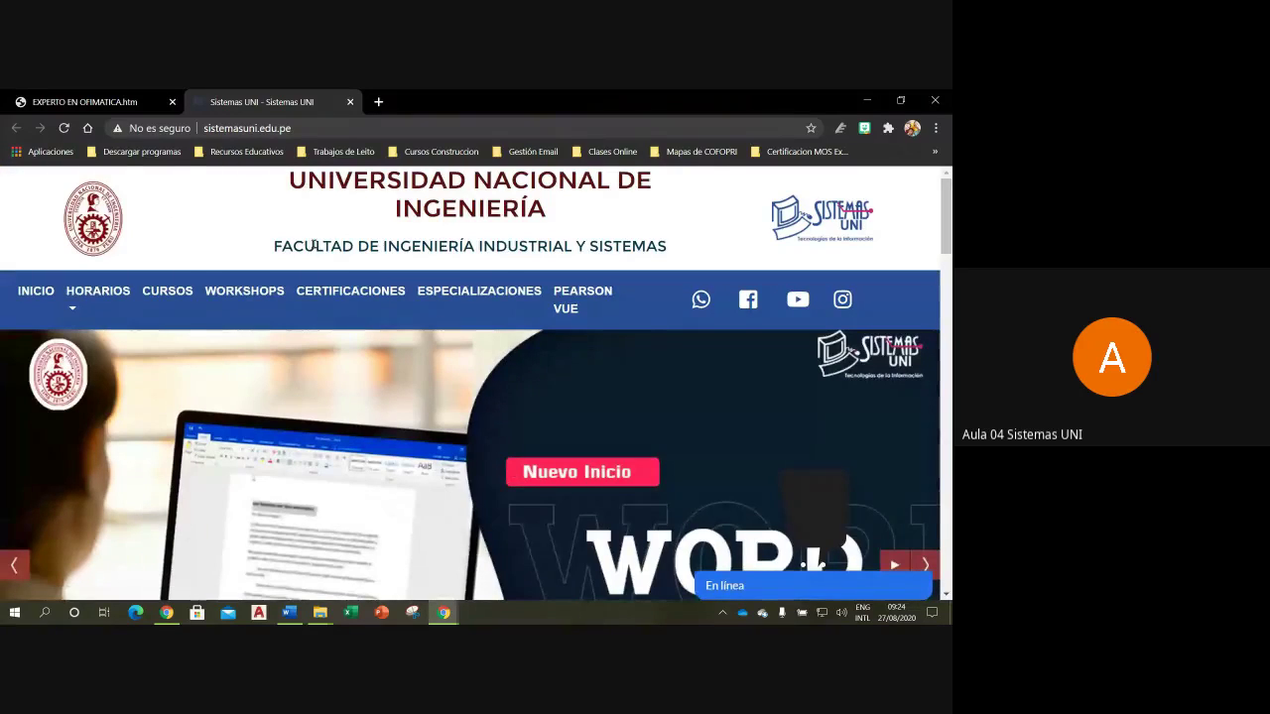
click(104, 102)
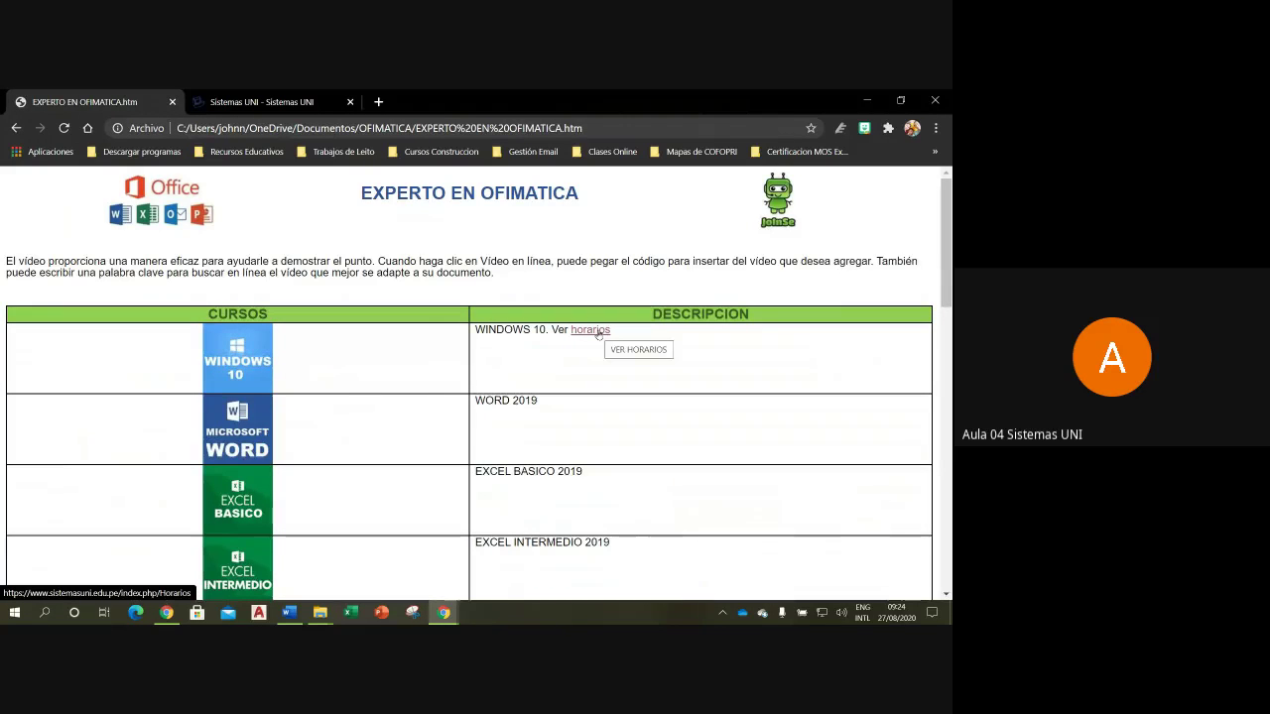
click(598, 334)
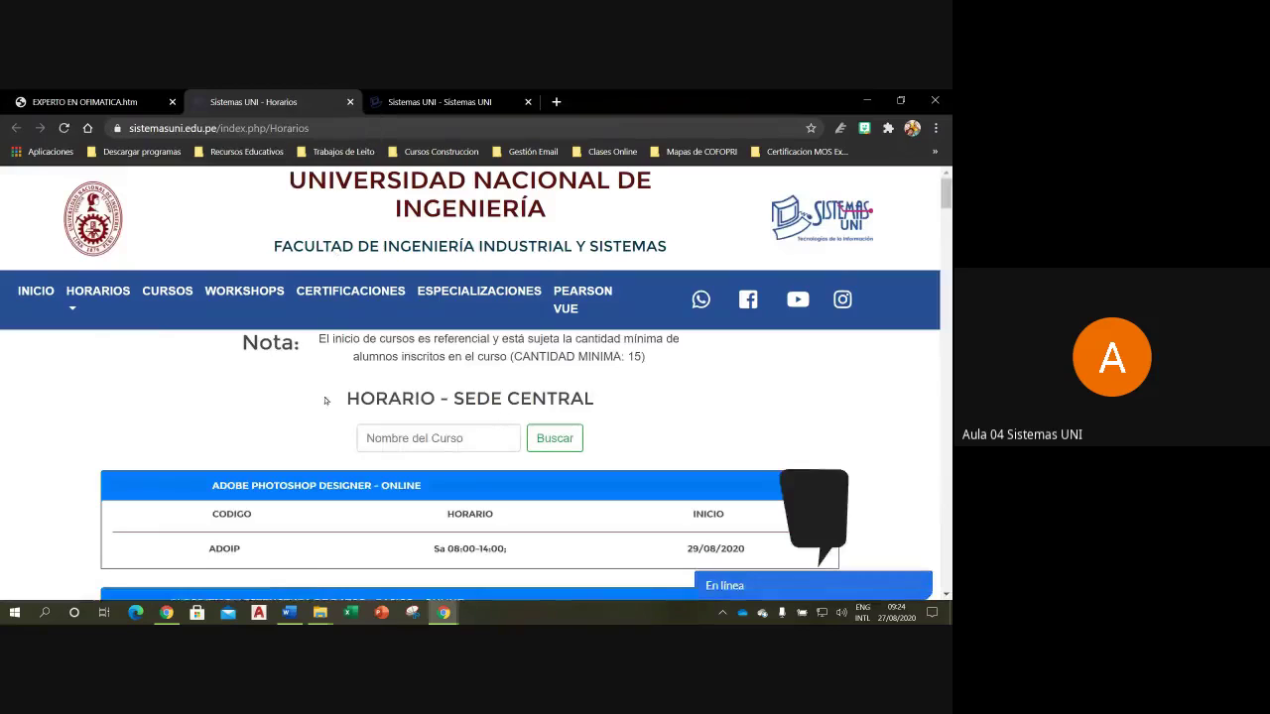
mouse_move(947, 194)
mouse_down()
mouse_move(946, 228)
mouse_move(946, 198)
mouse_up()
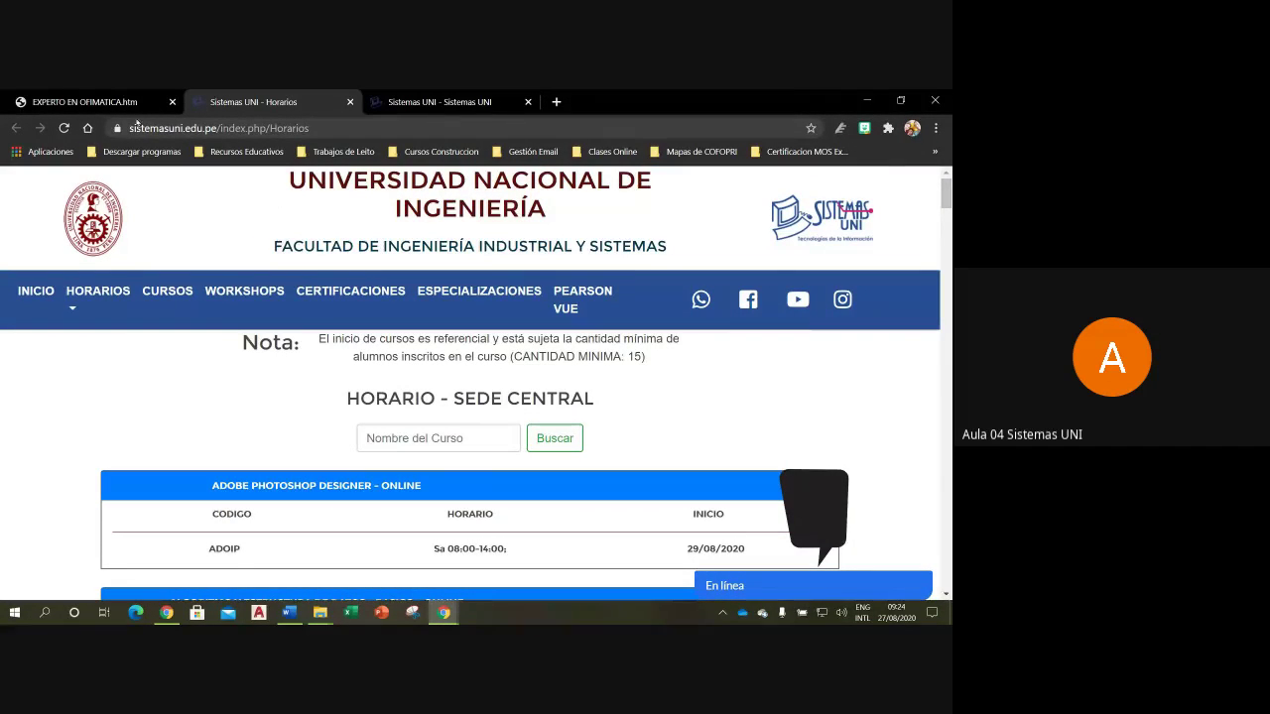
click(97, 104)
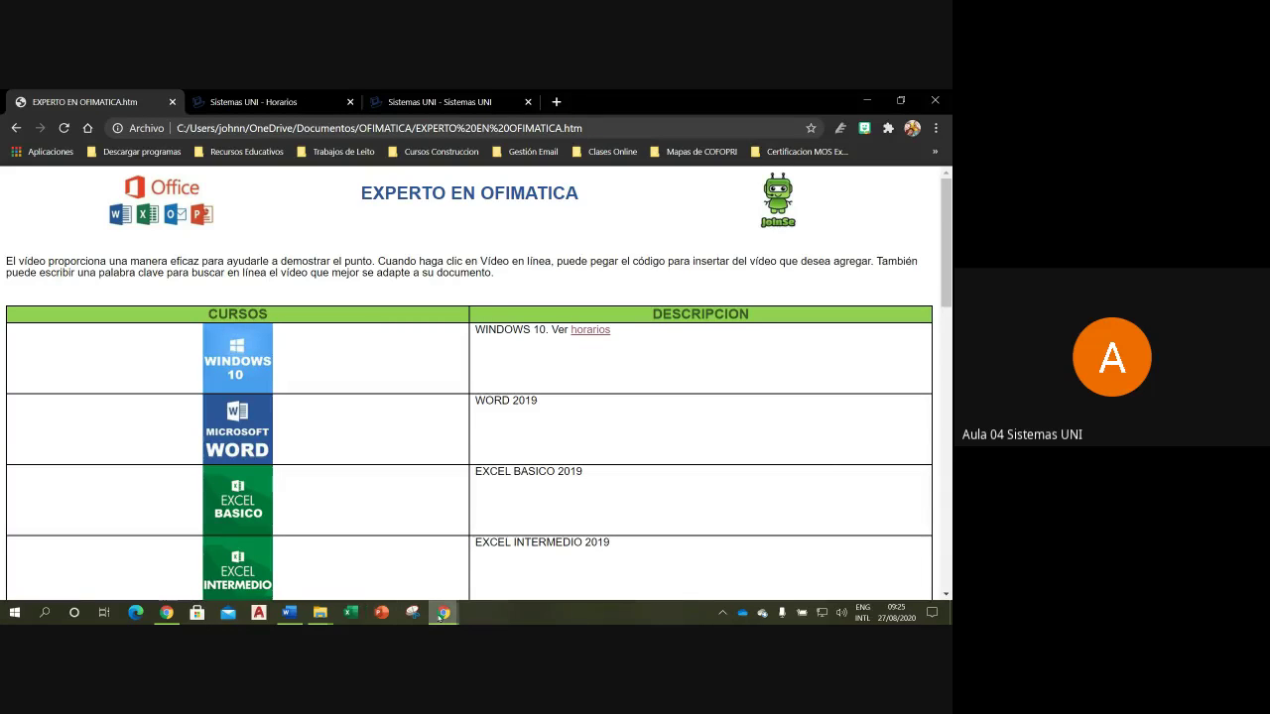
Step: Open the ALUMNOS student login page on the Sistemas UNI site, then return to Word
click(337, 103)
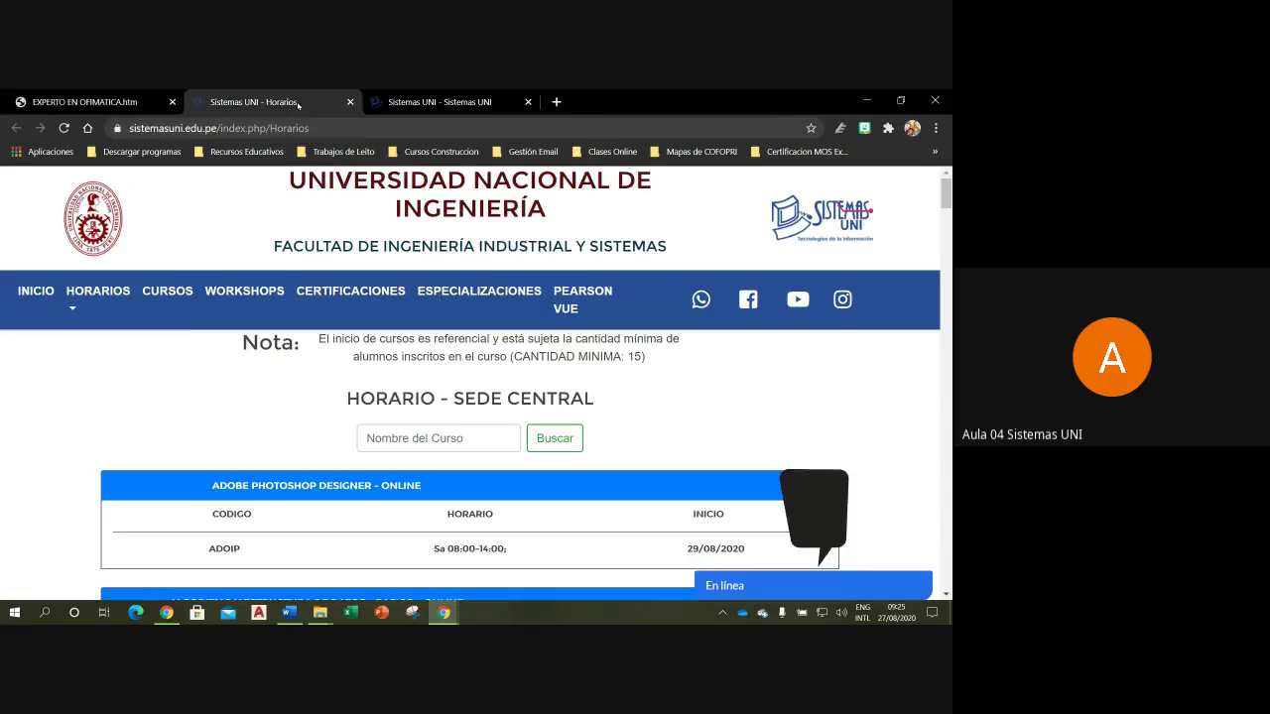
key(ctrl+Tab)
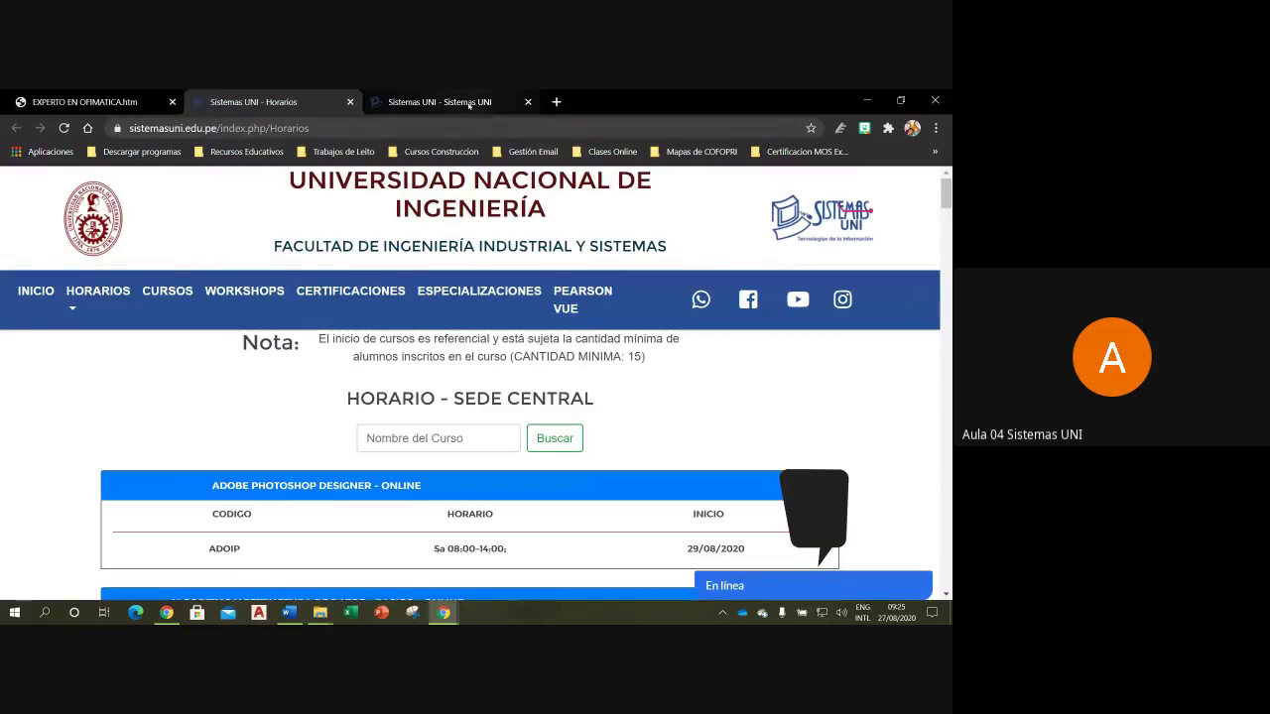
scroll(945, 226, down, 5)
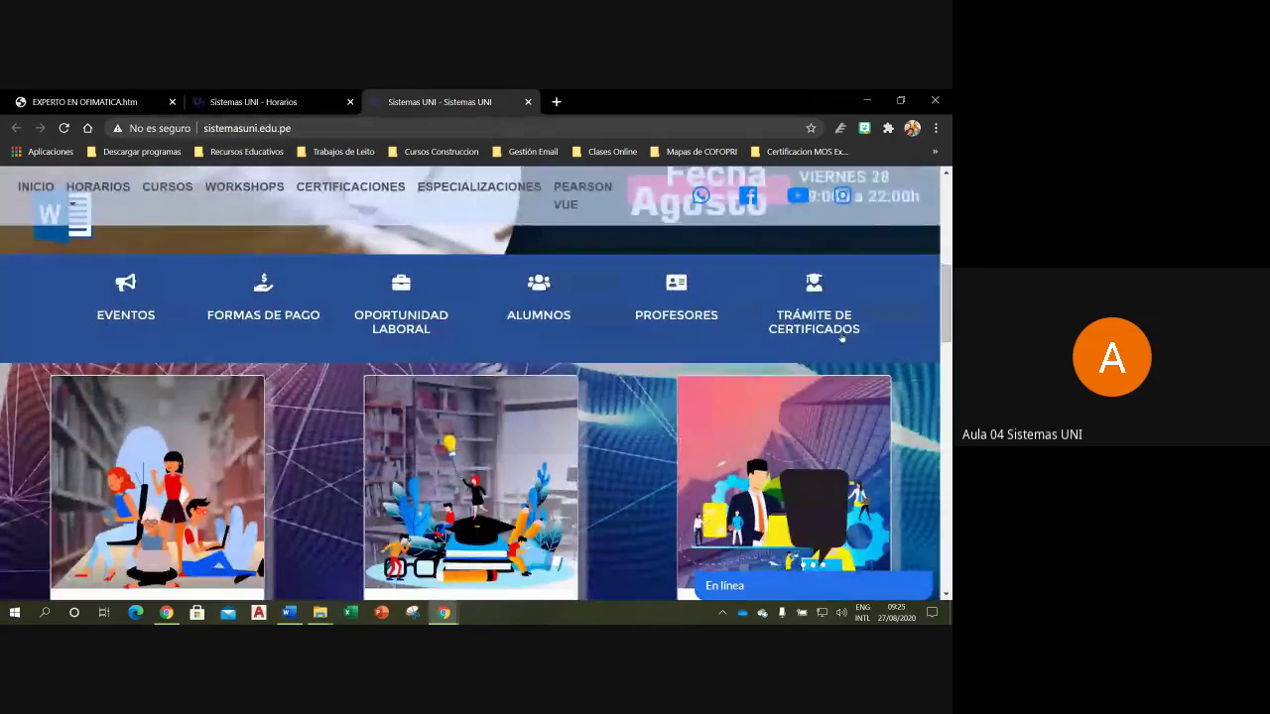
click(557, 322)
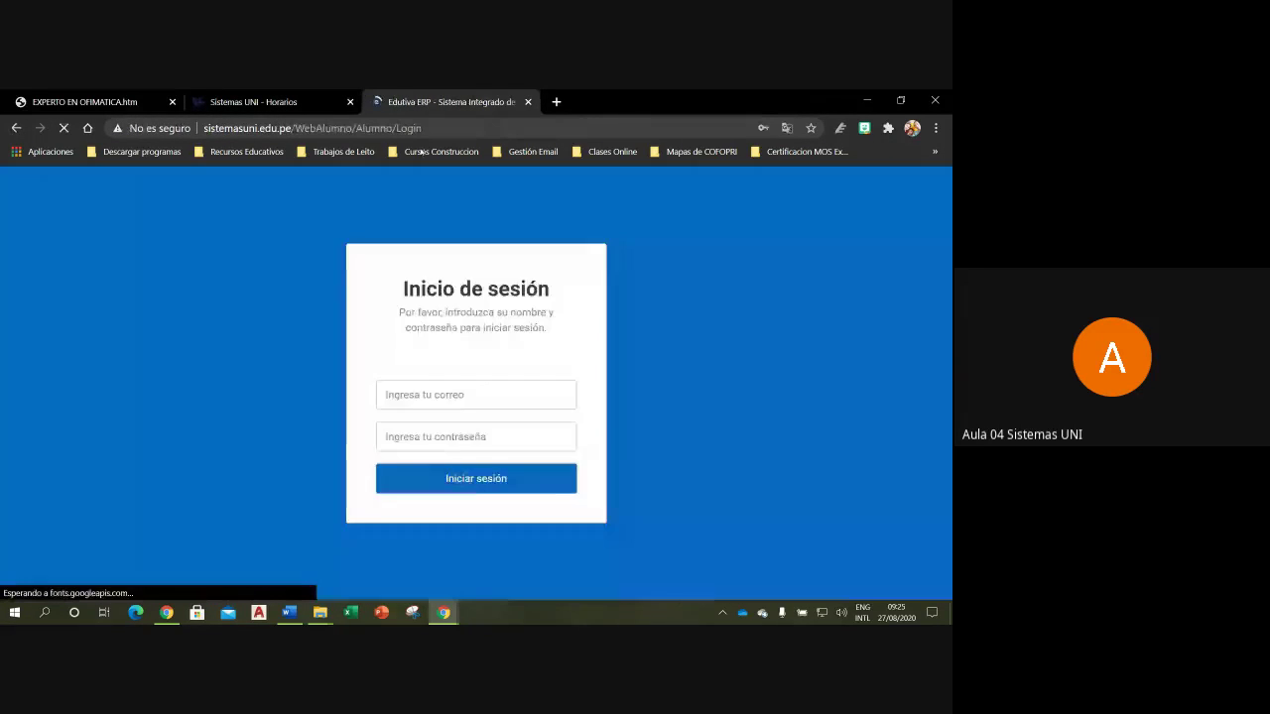
click(312, 128)
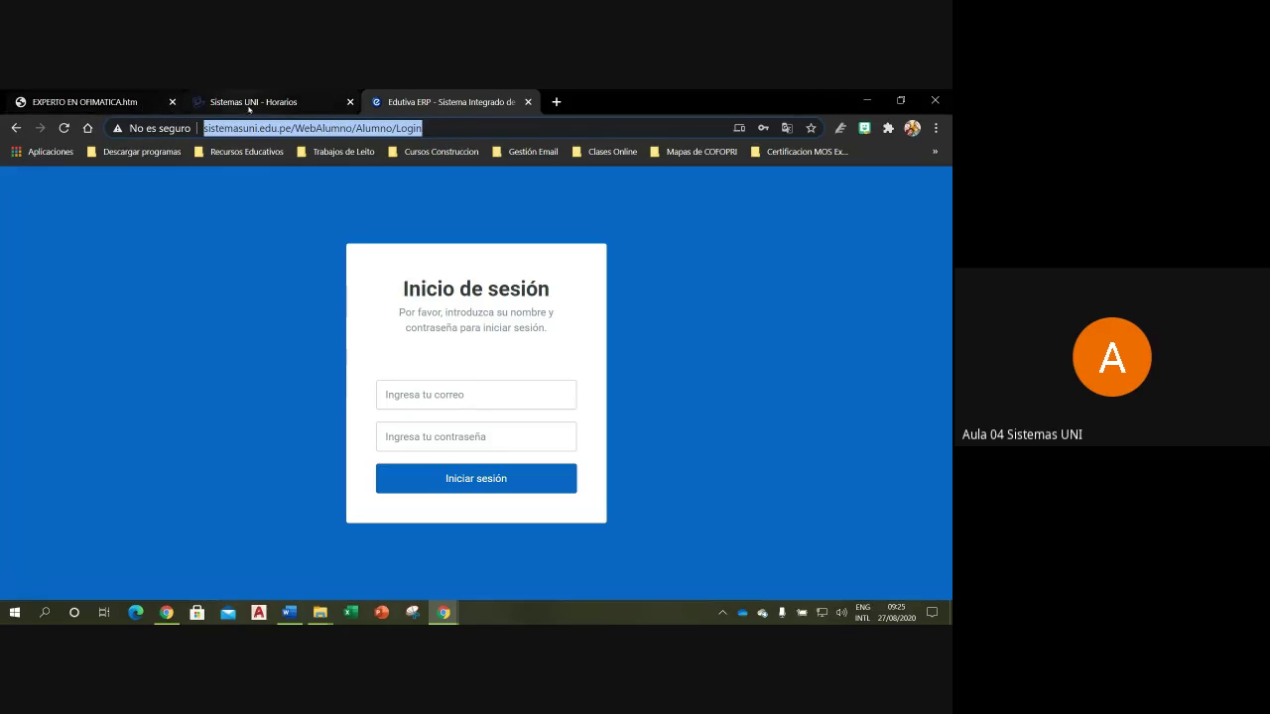
key(End)
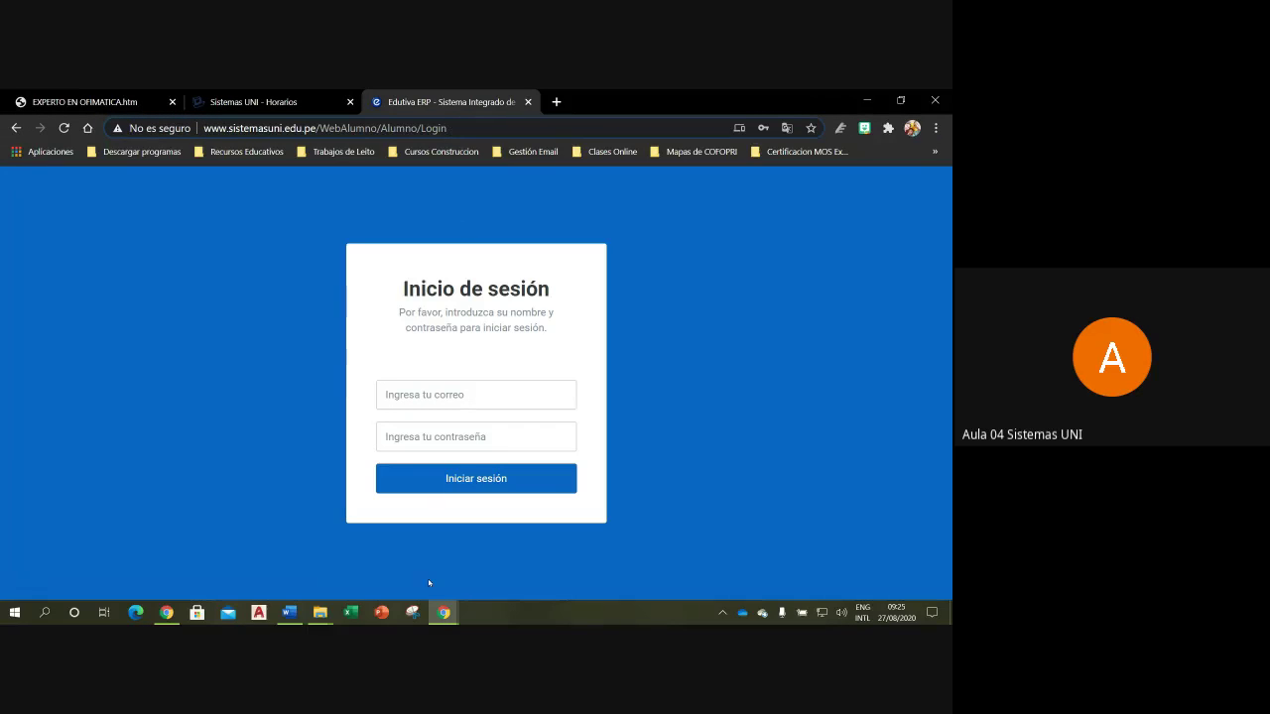
click(289, 612)
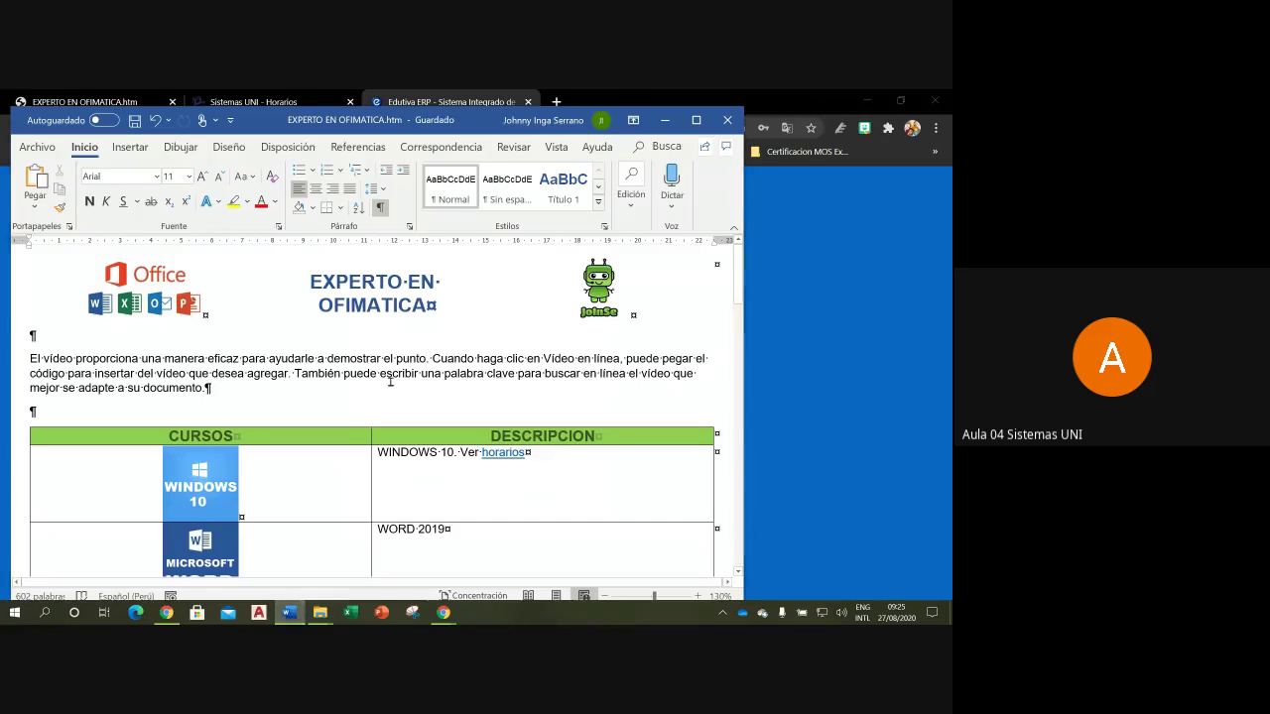
Step: Close the EXPERTO EN OFIMATICA document in Word
click(425, 388)
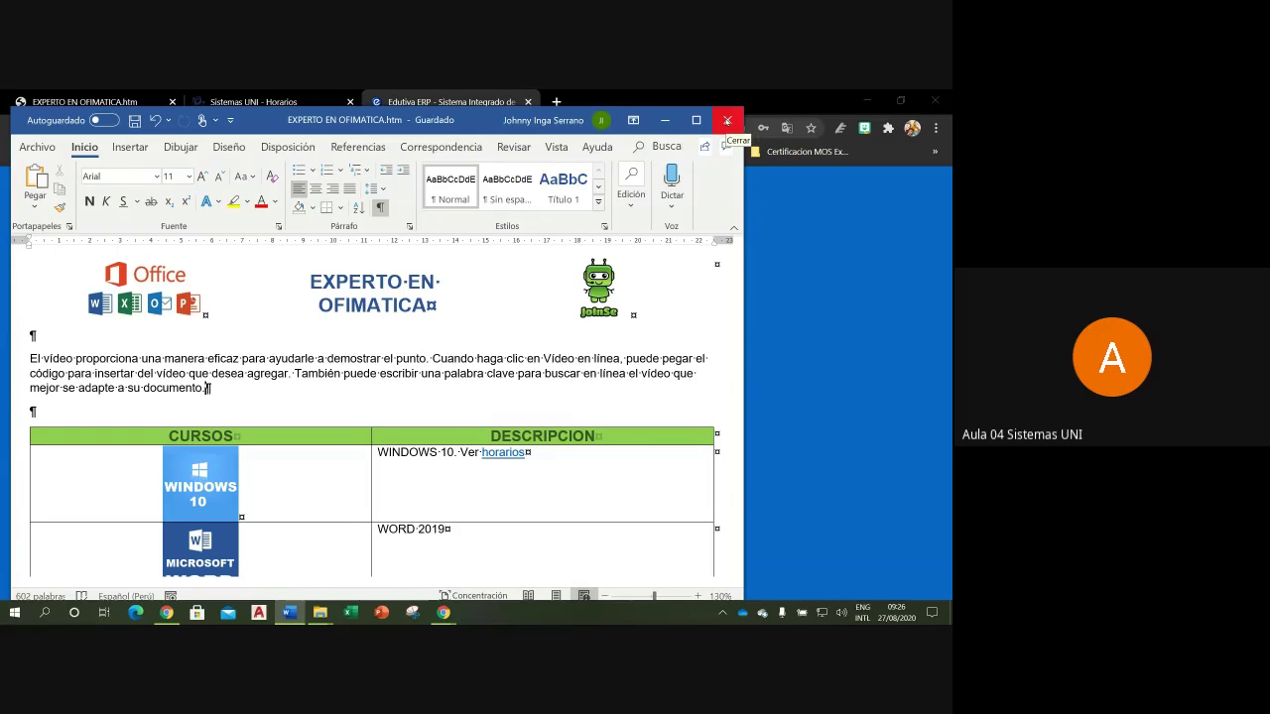
click(727, 121)
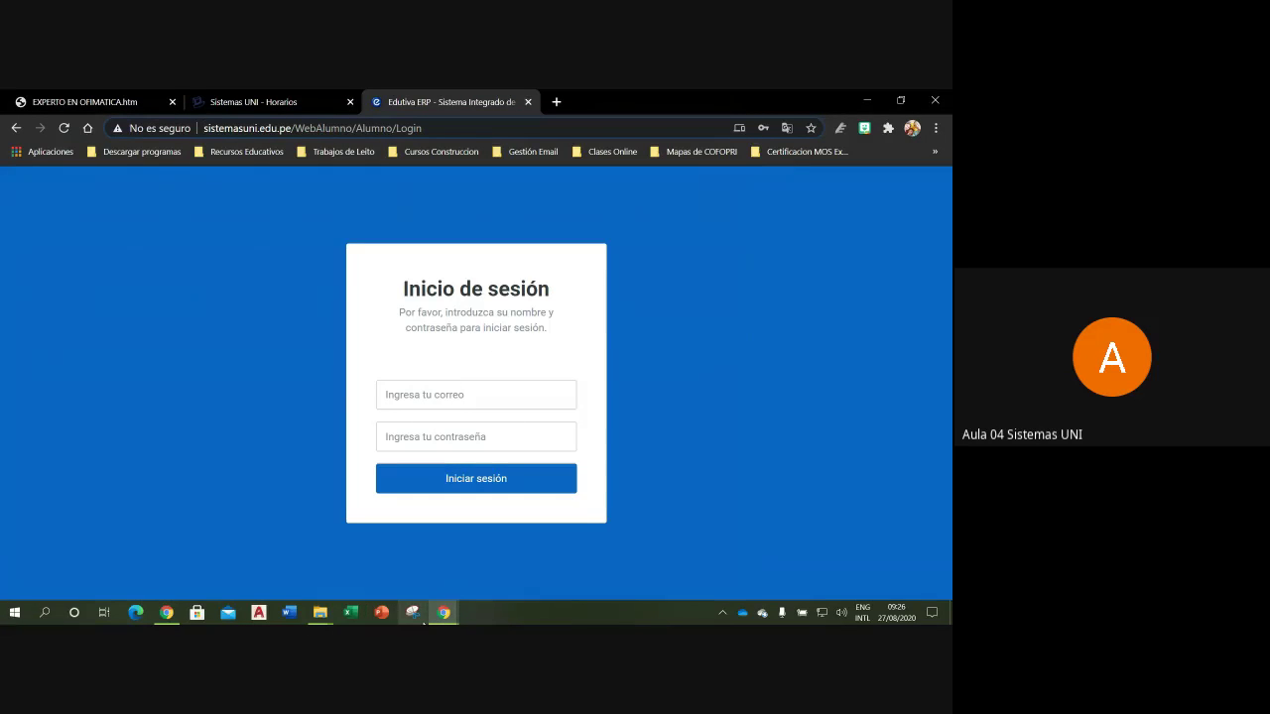
mouse_move(443, 612)
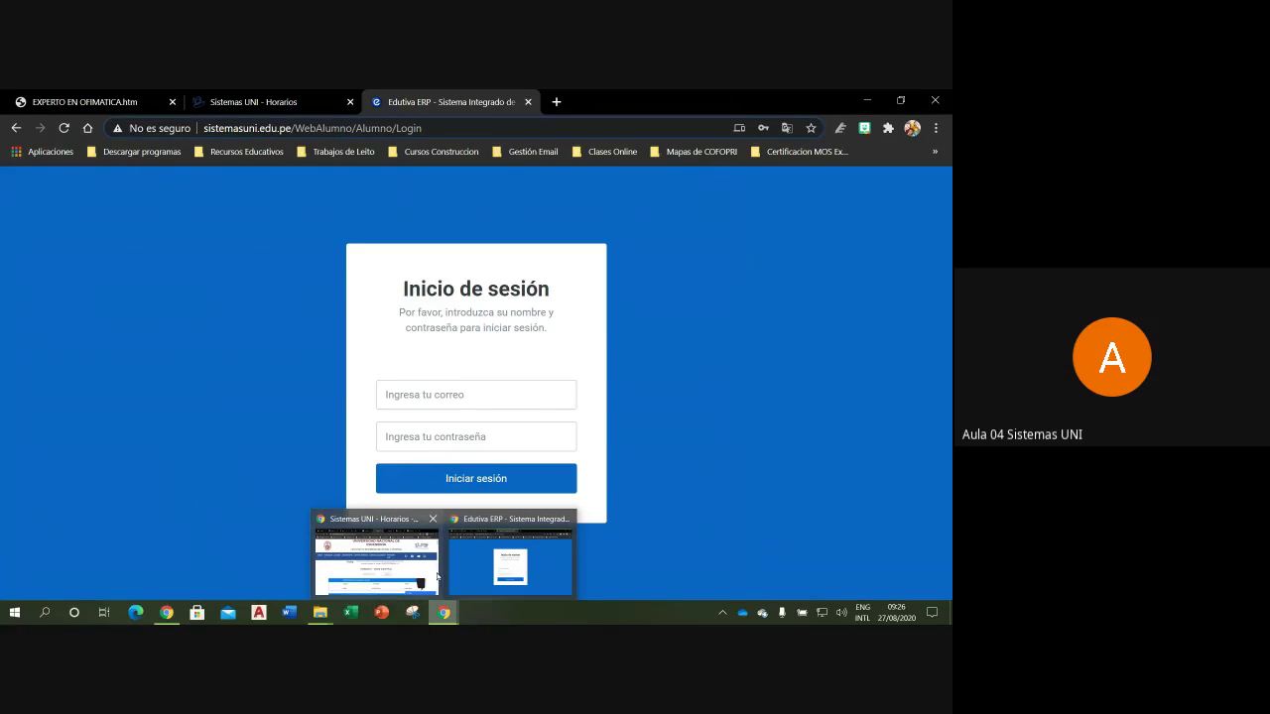
Step: Bring the Google Meet class tab forward to read the students' chat questions
click(395, 555)
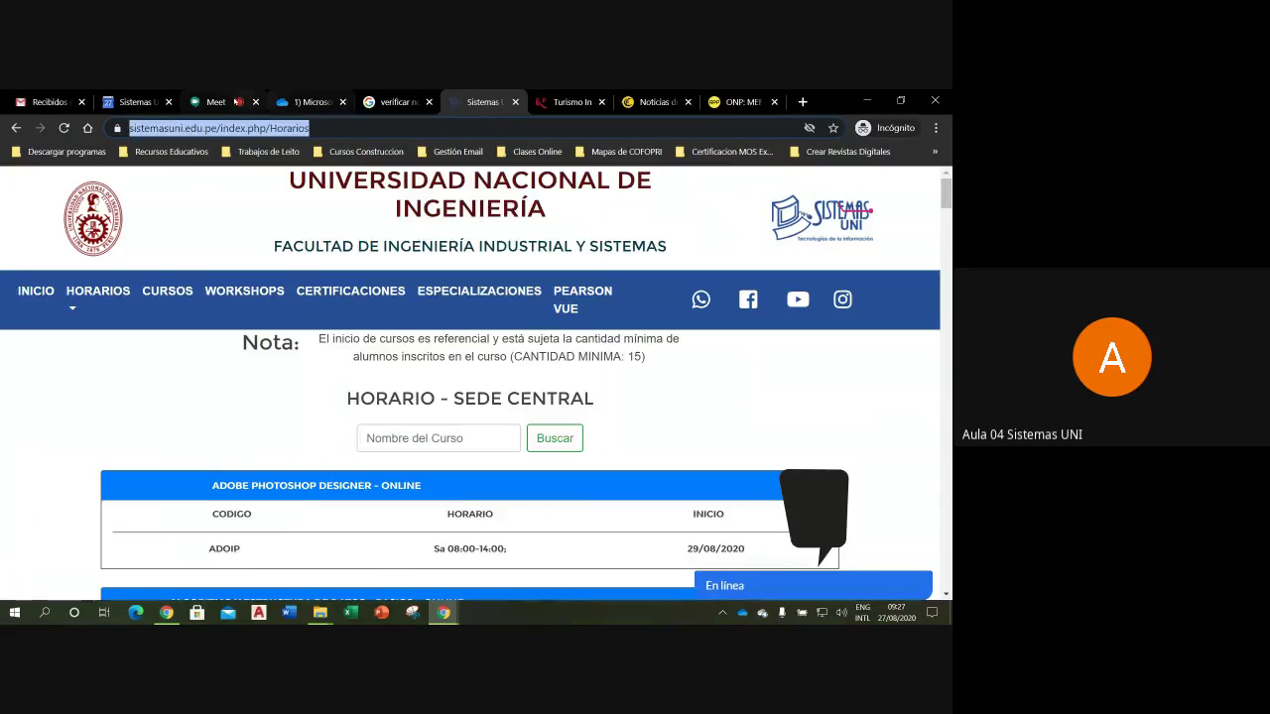
click(214, 102)
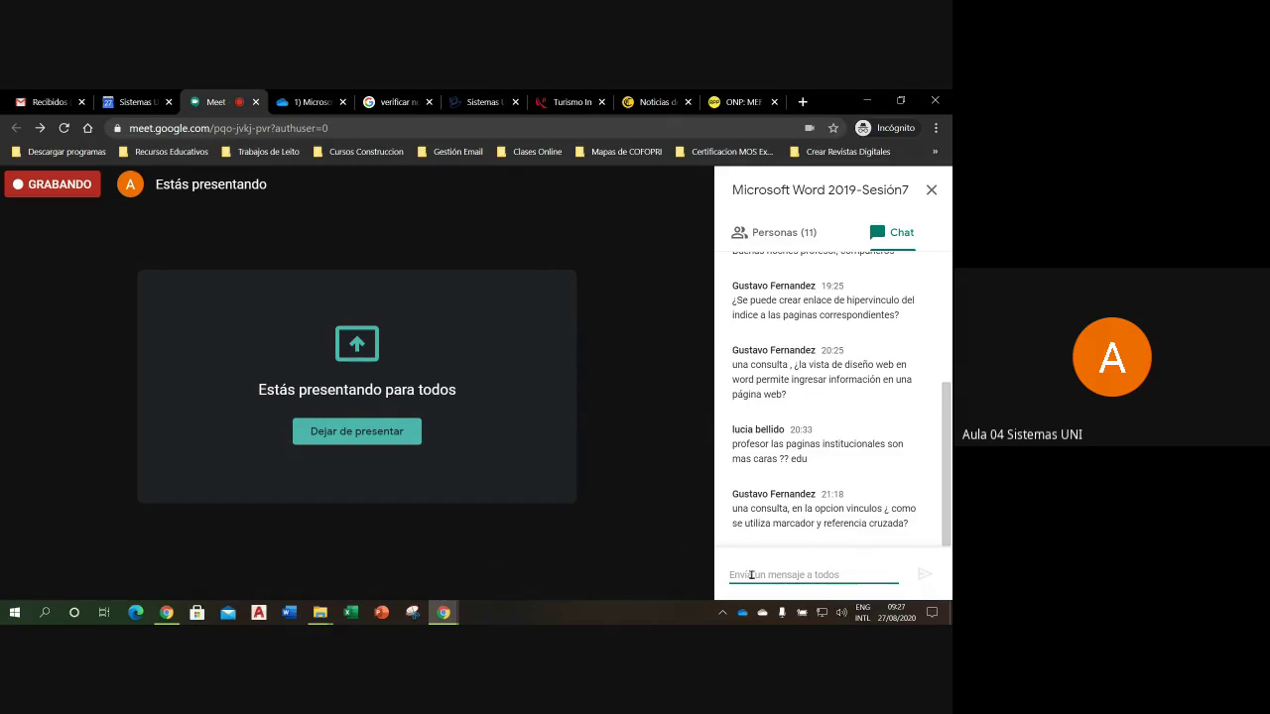
click(320, 612)
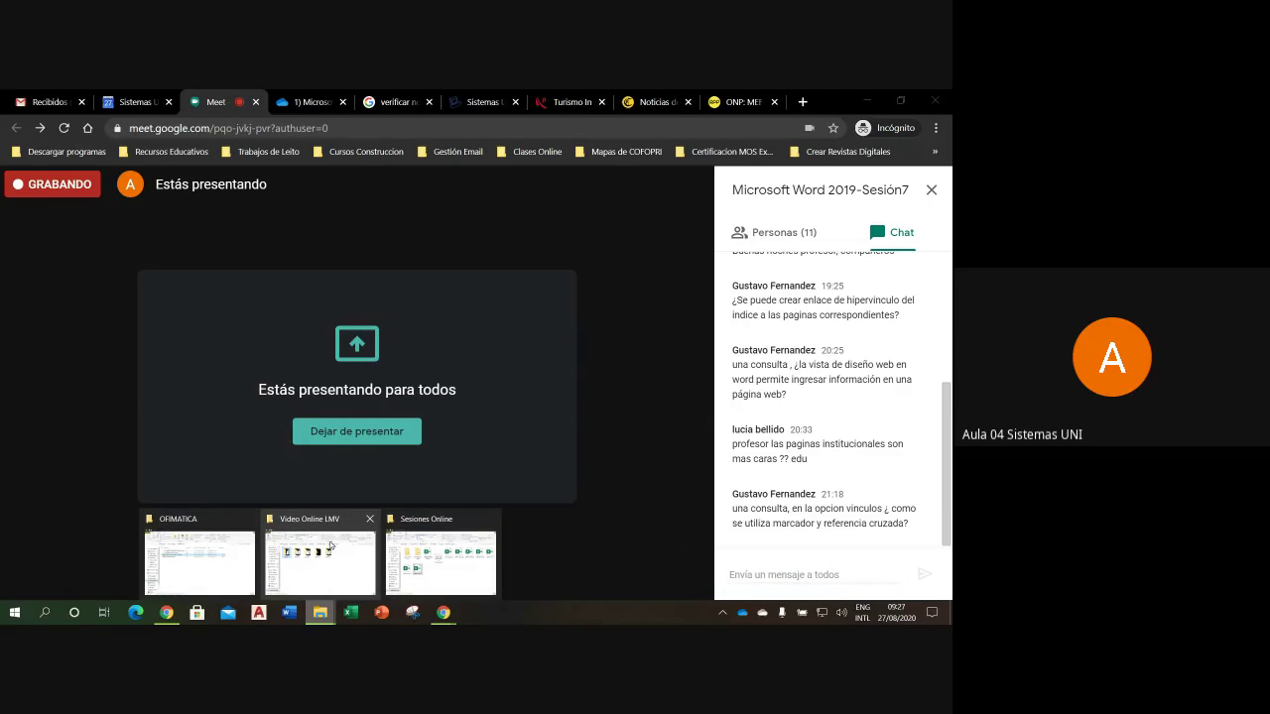
Step: Open EXPERTO EN OFIMATICA.htm from the OFIMATICA folder with Word
click(198, 561)
right_click(317, 260)
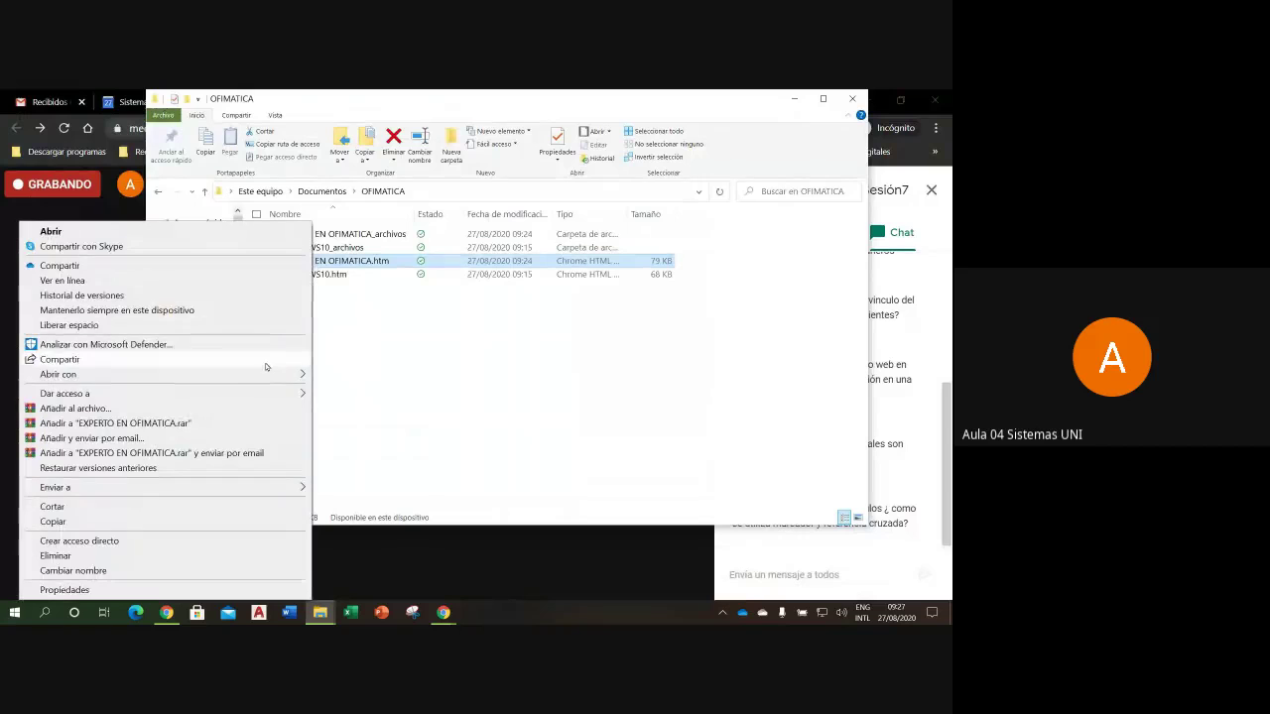
mouse_move(159, 374)
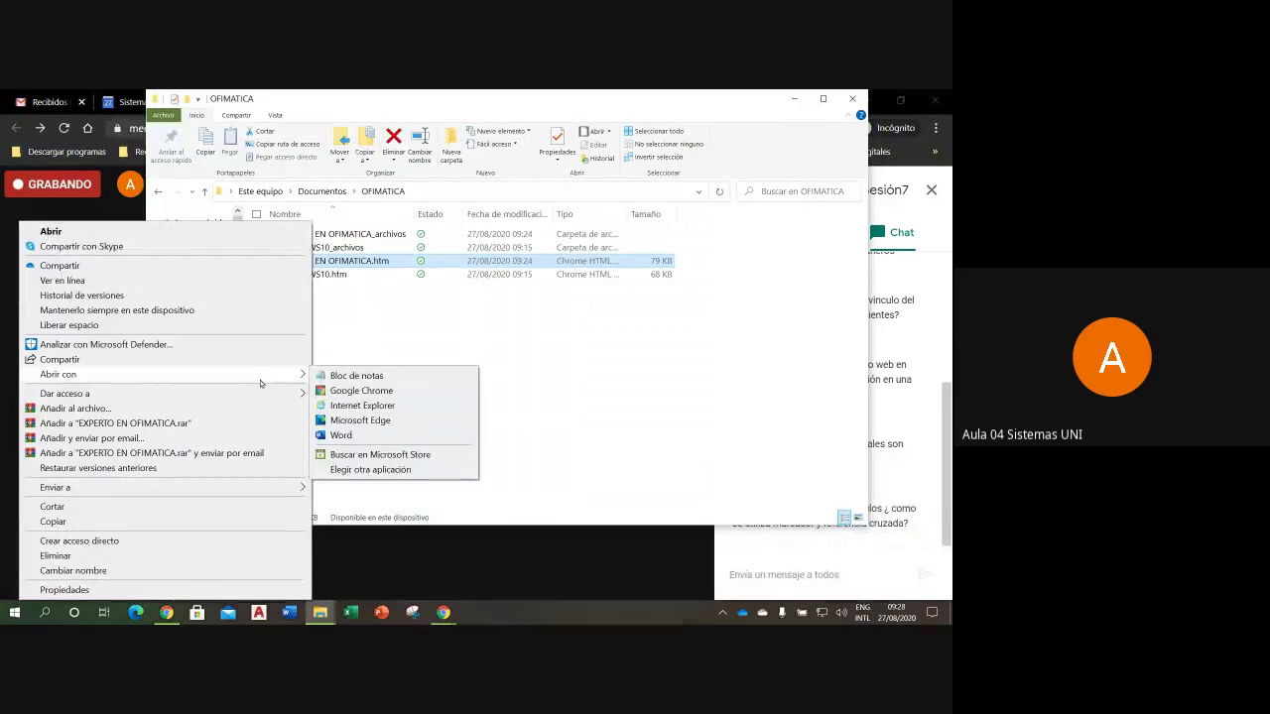
click(383, 436)
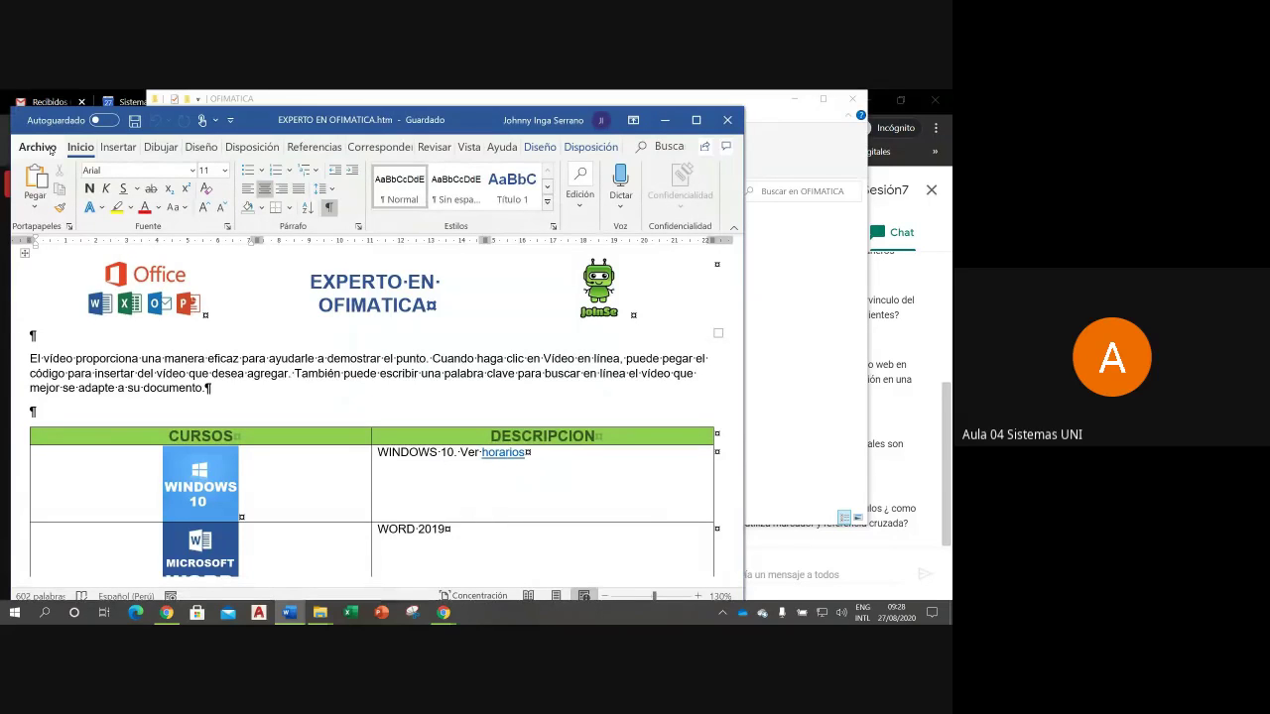
click(50, 149)
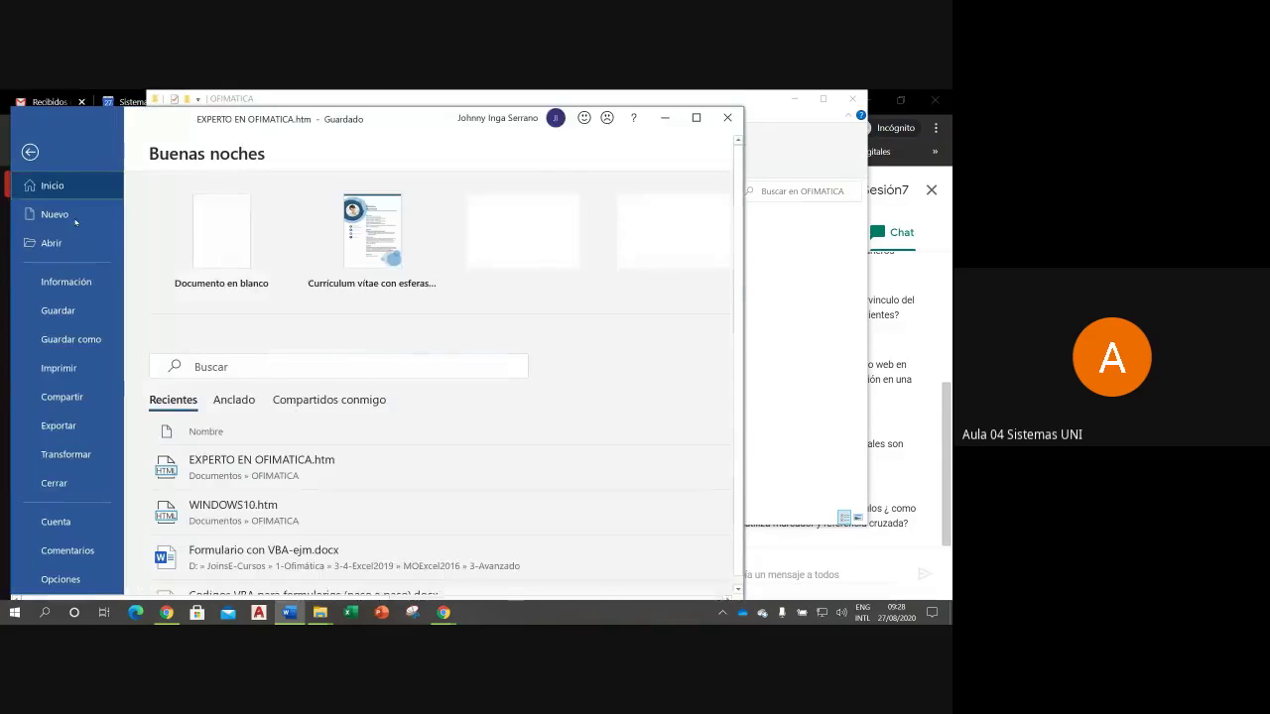
Step: Save the page as Documento de Word (*.docx) under the name EXPERTO EN OFIMATICA
click(69, 339)
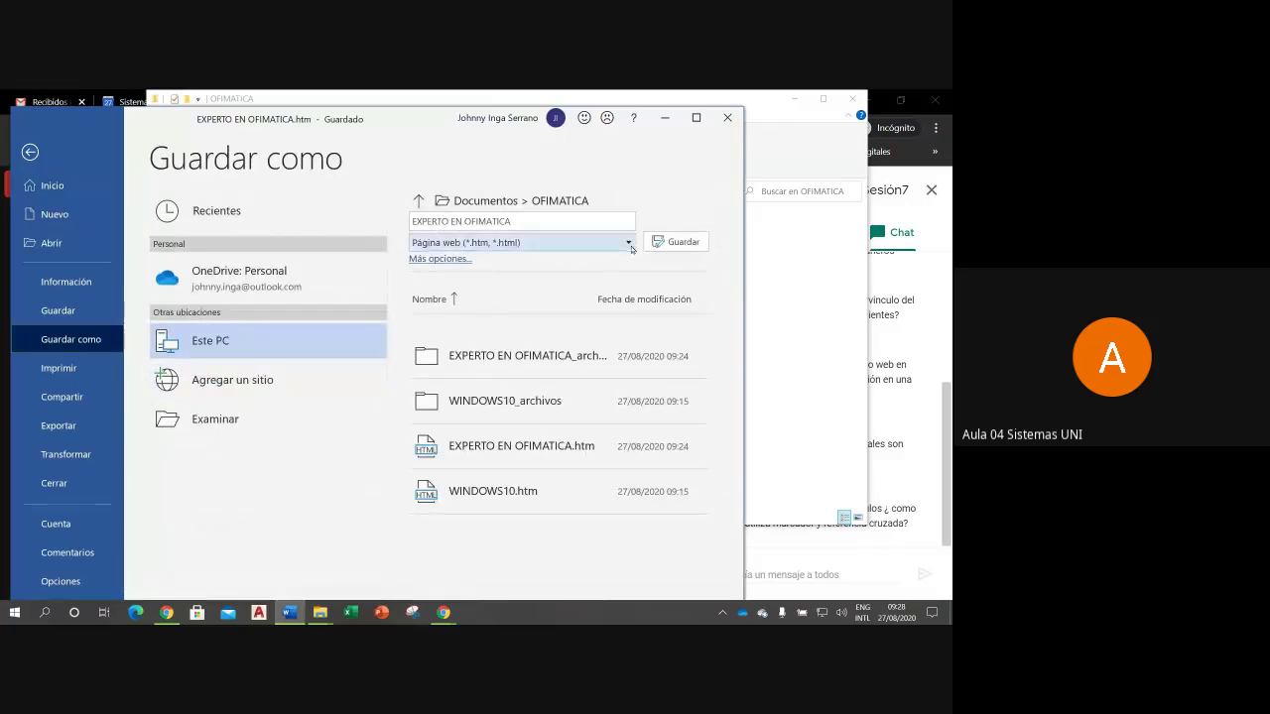
click(550, 242)
click(557, 261)
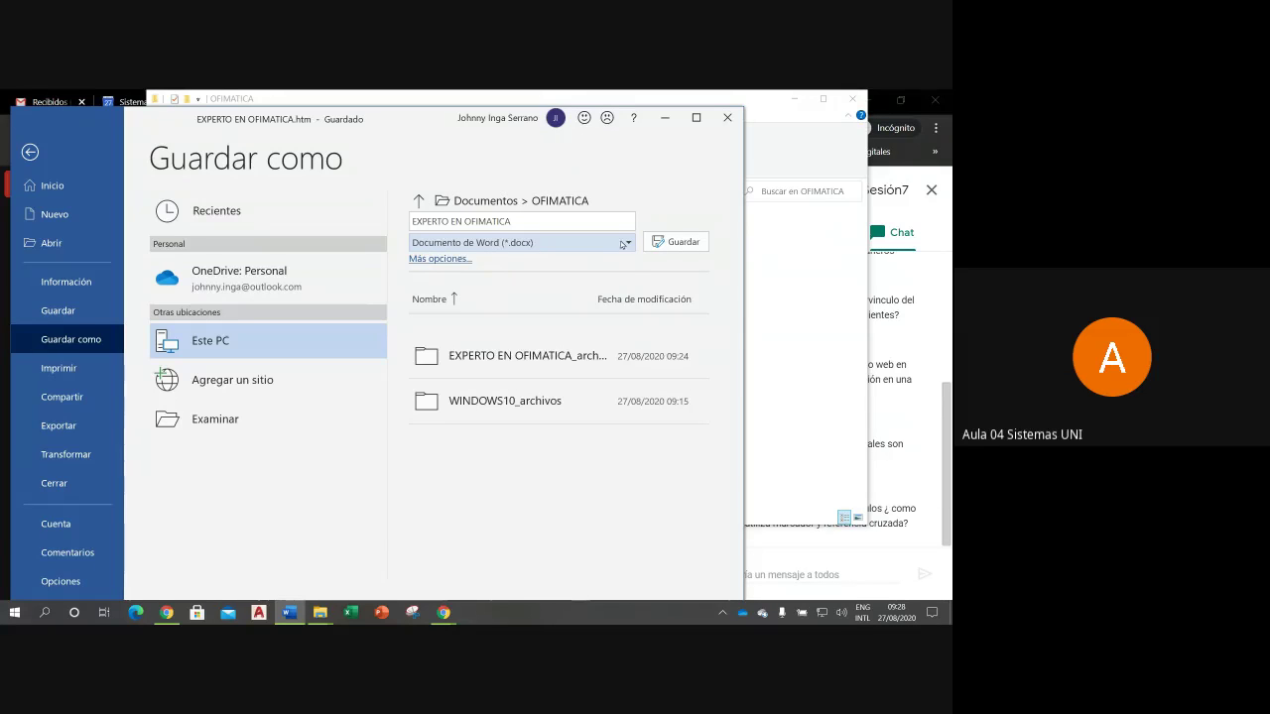
click(674, 244)
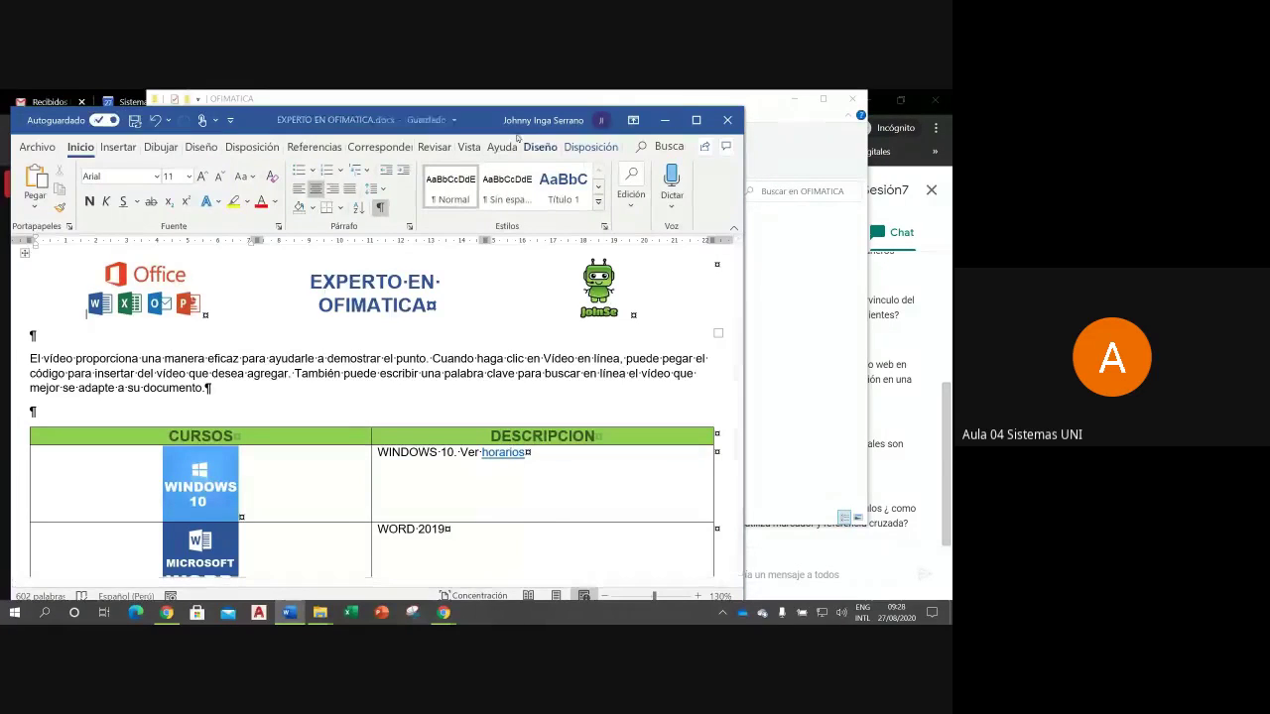
Step: Maximise the Word window, switch to Diseño de impresión, and show the Vista options
double_click(328, 119)
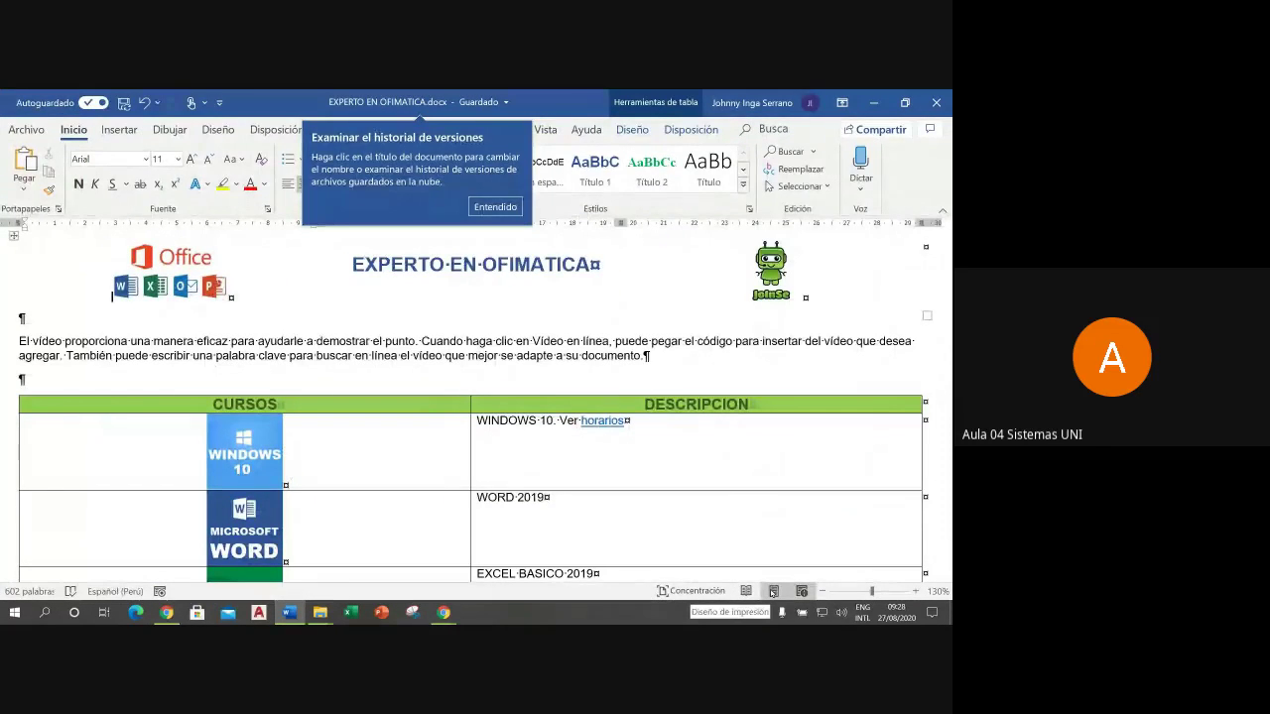
click(772, 591)
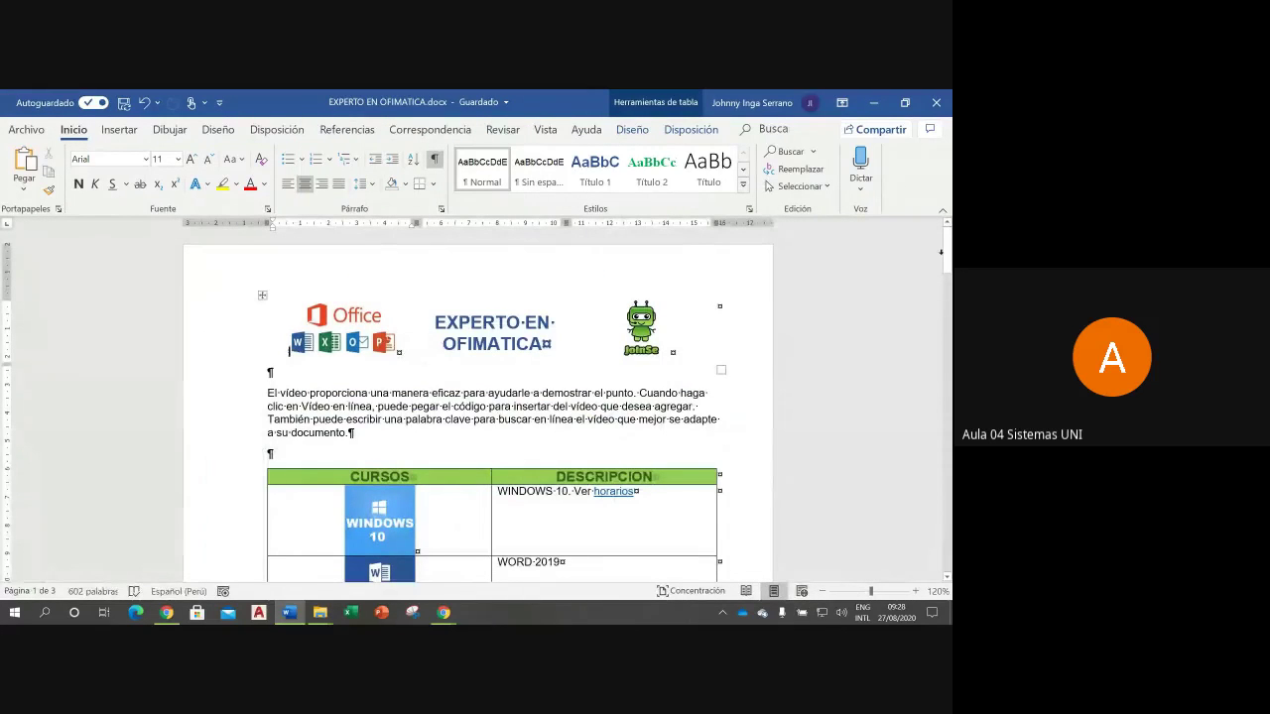
mouse_move(947, 257)
mouse_down()
mouse_move(939, 433)
mouse_move(921, 260)
mouse_up()
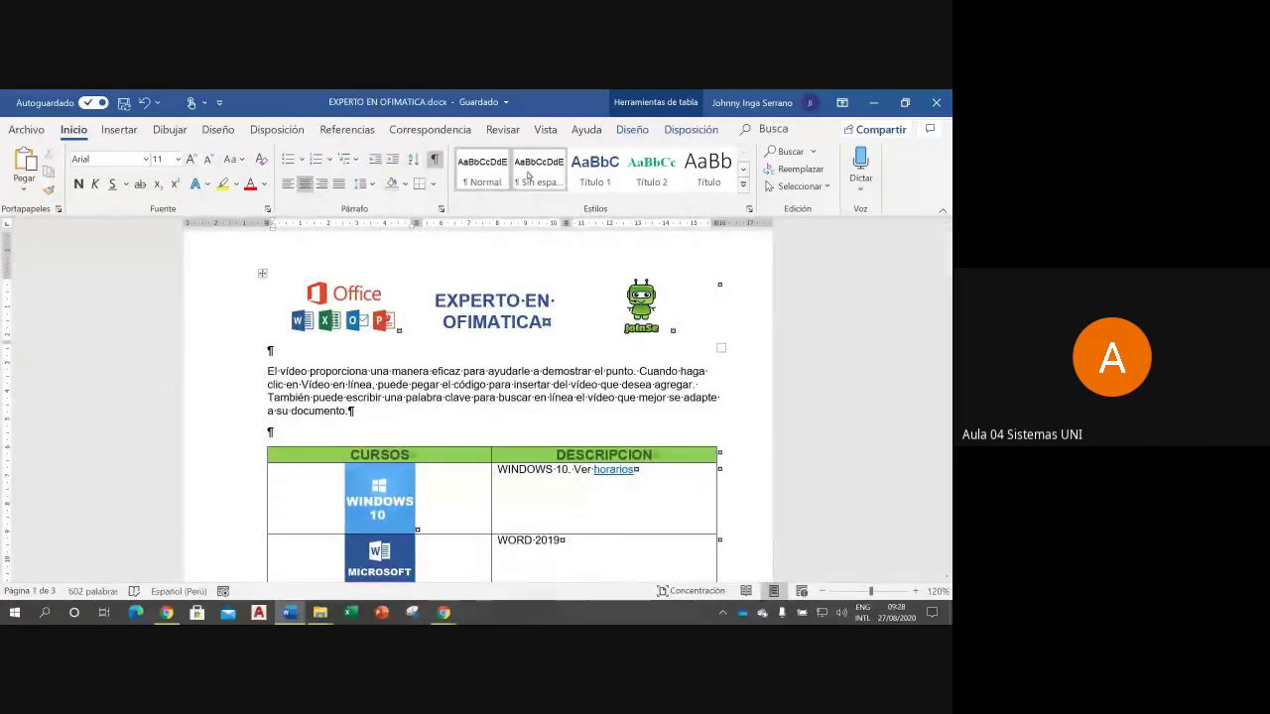
click(546, 130)
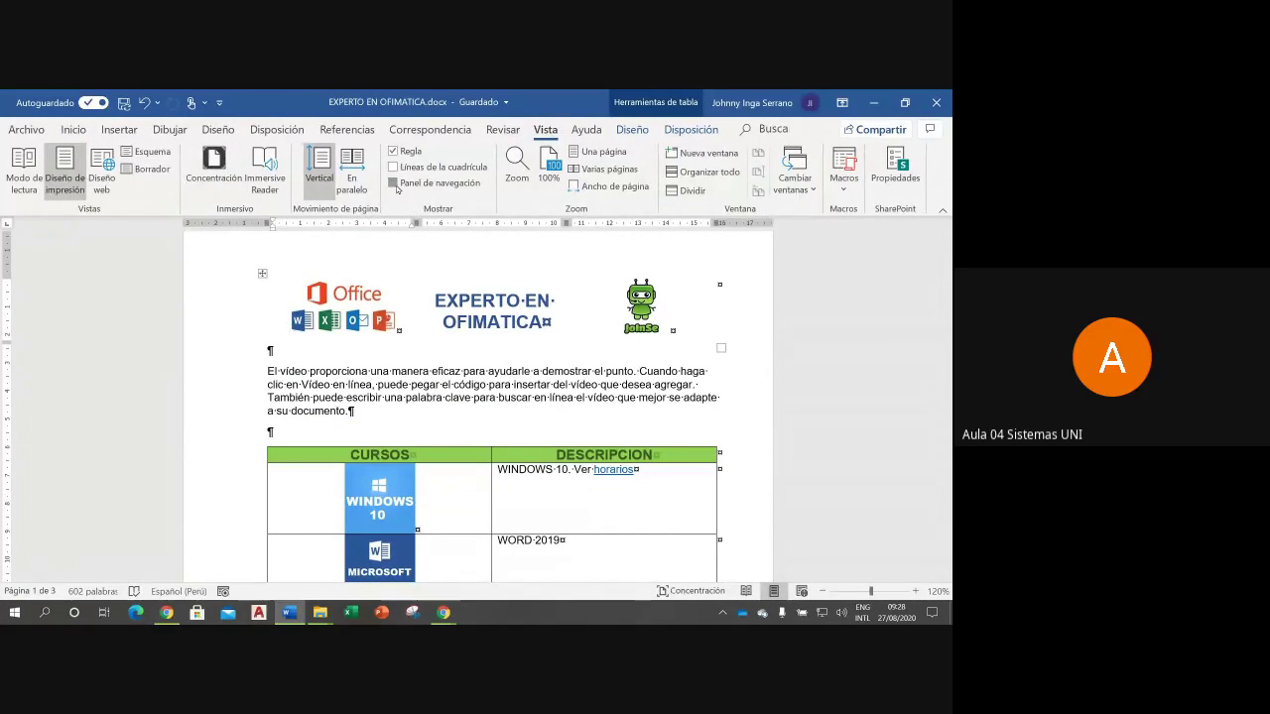
Step: Turn on the Navigation Pane and browse headings such as FORMATO DE NUMERO Y TEXTO and REFERENCIA ABSOLUTA
click(394, 183)
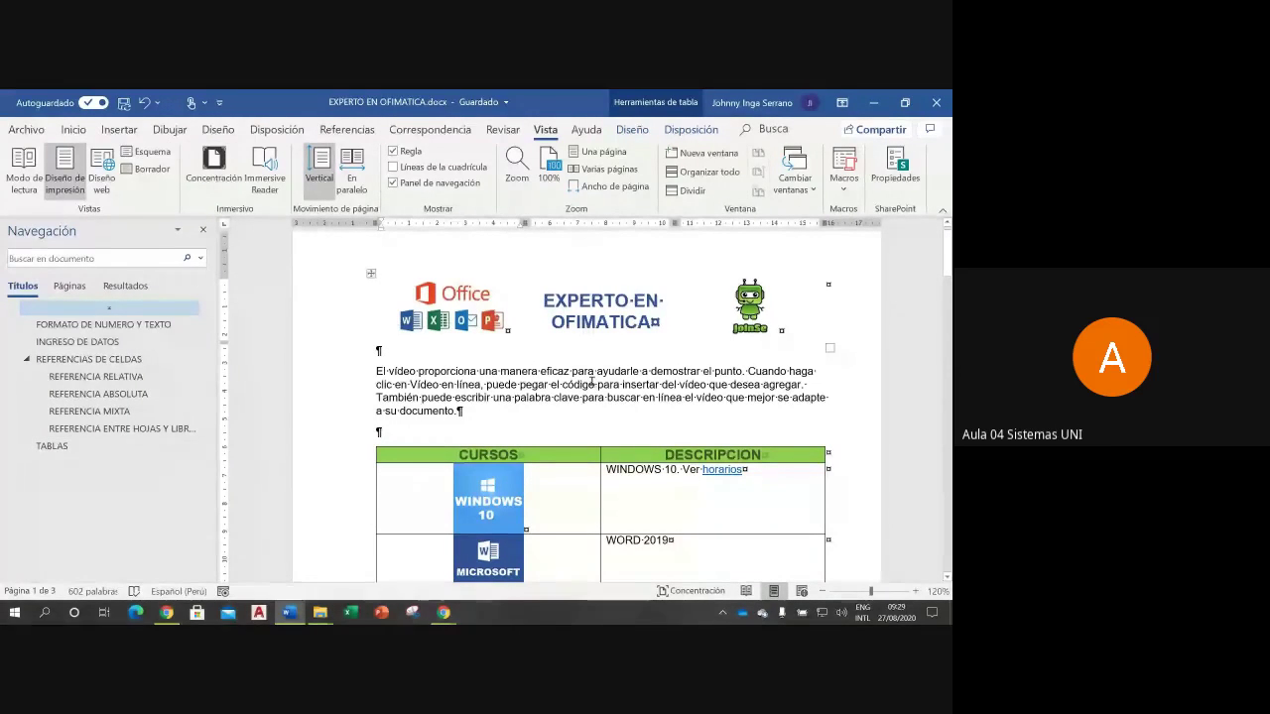
click(556, 395)
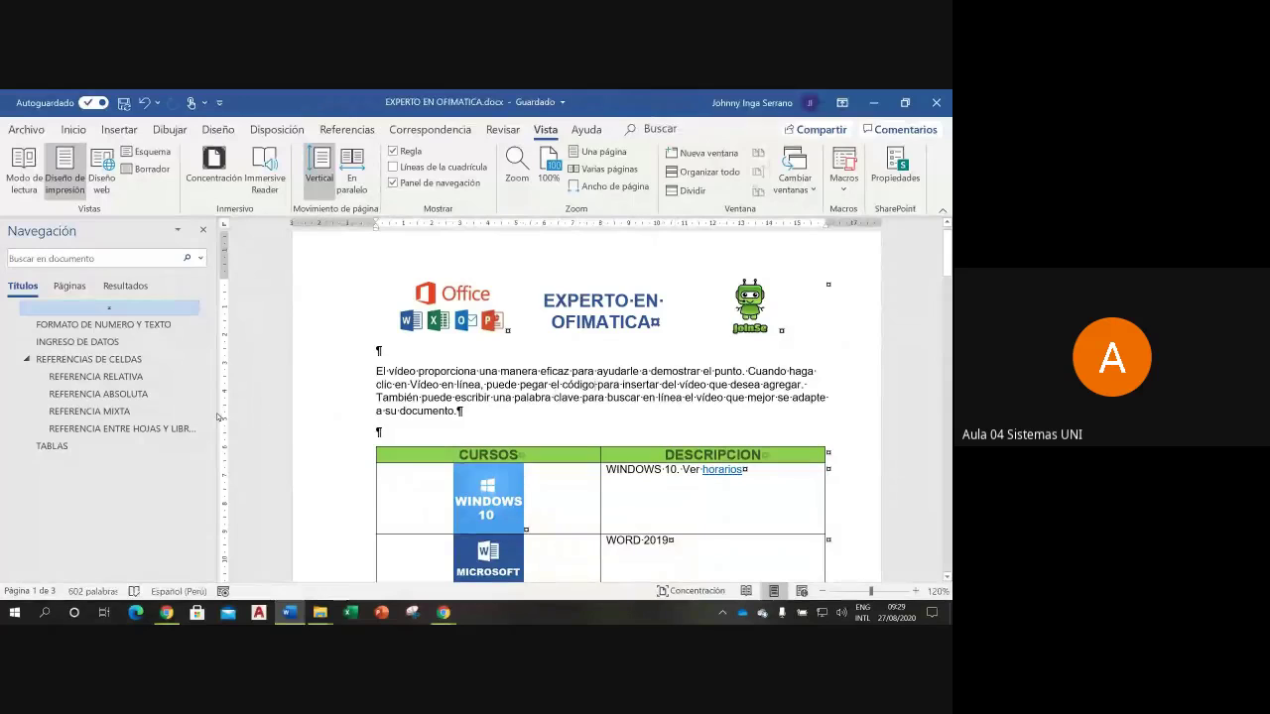
click(79, 325)
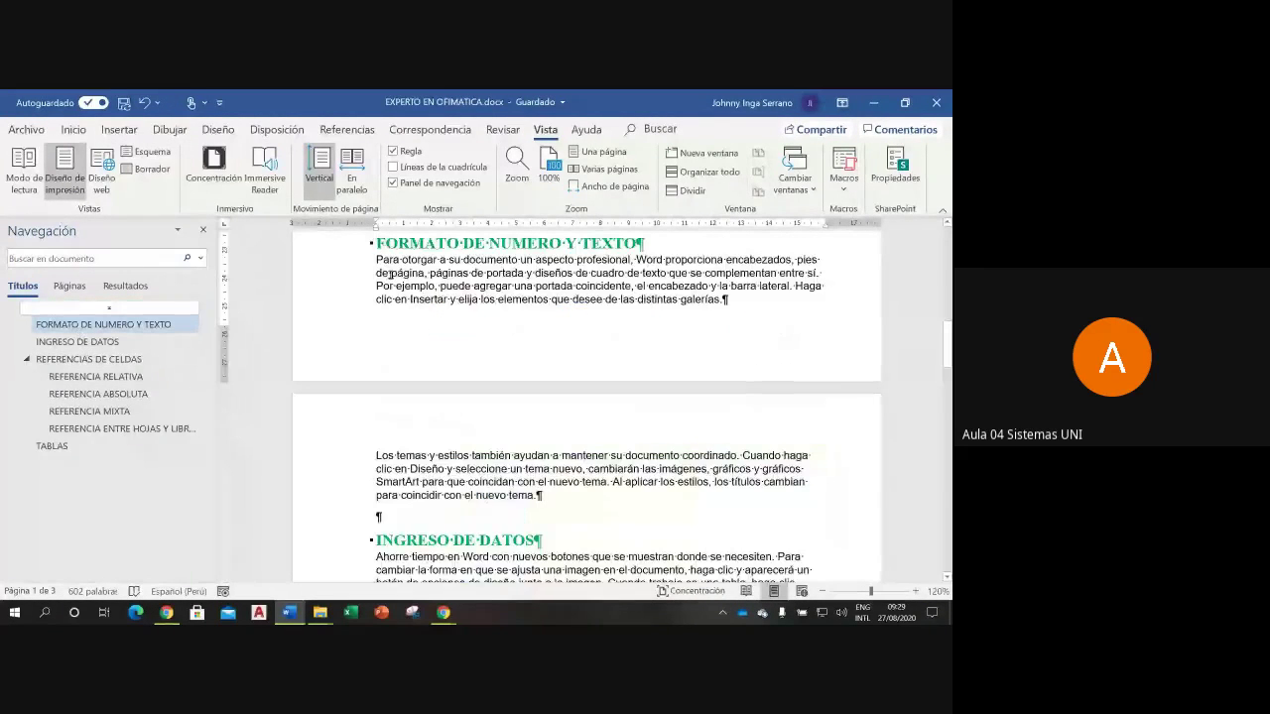
click(99, 393)
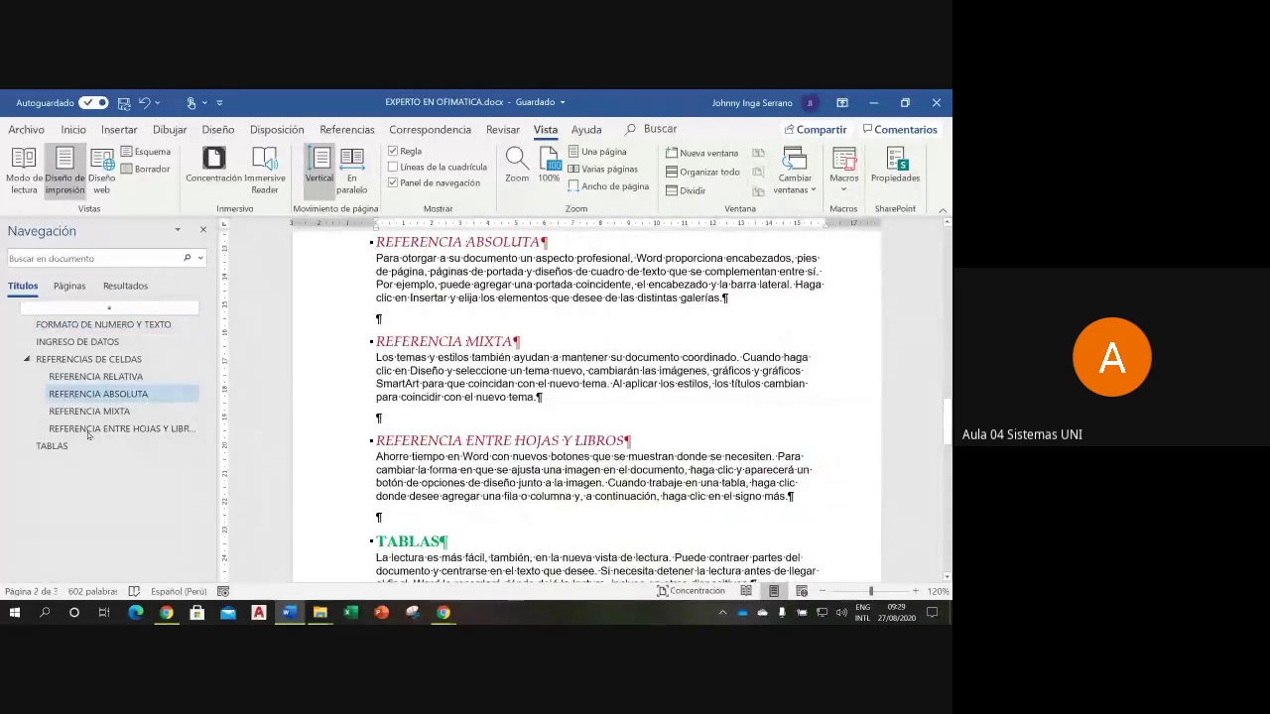
click(88, 430)
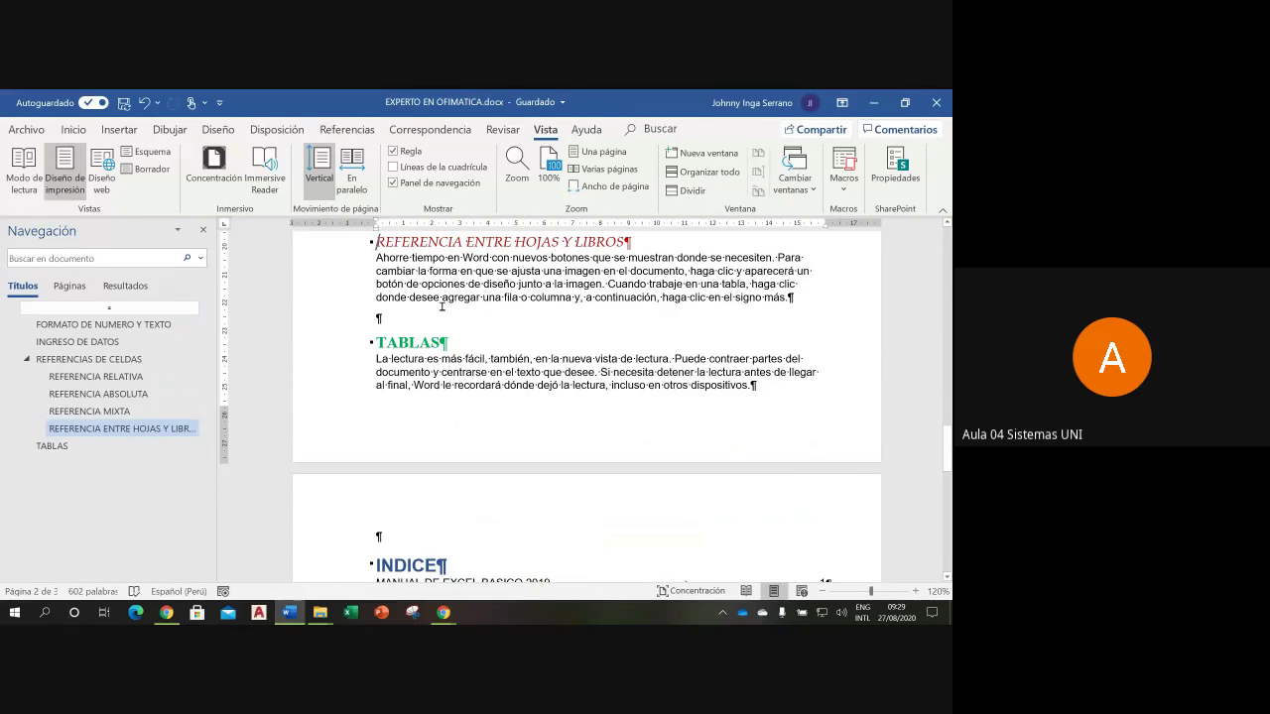
click(107, 394)
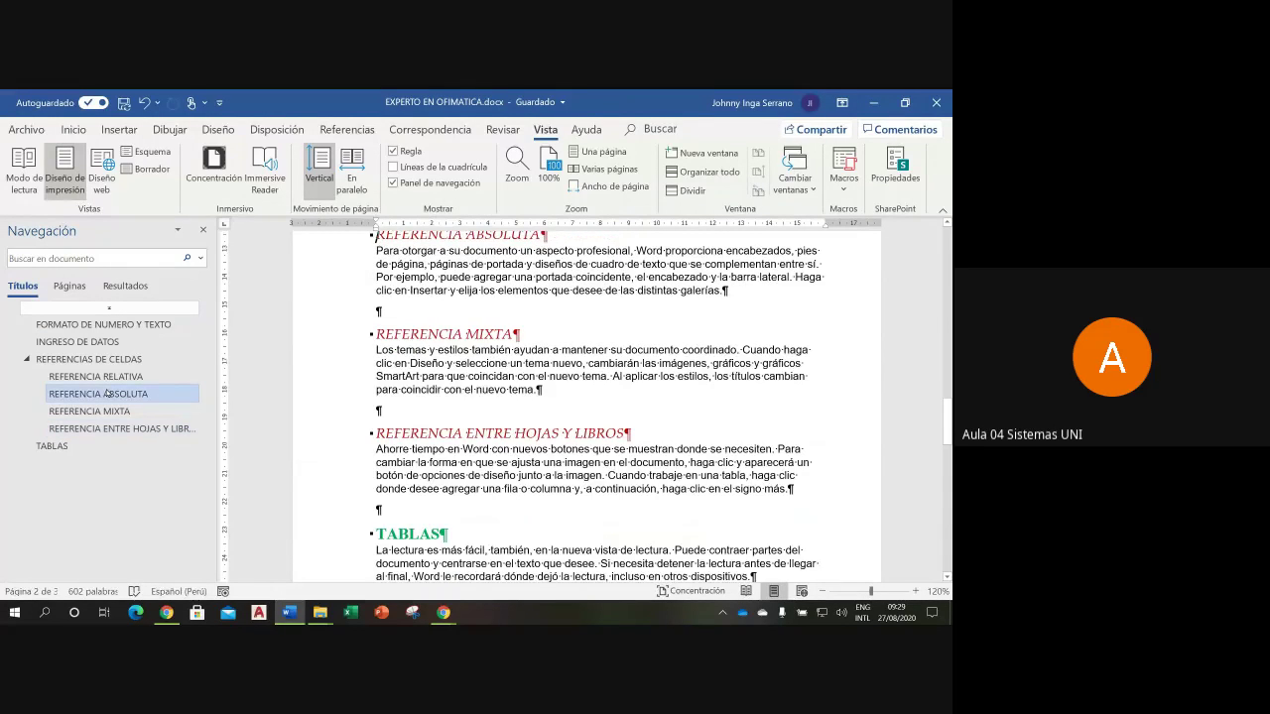
click(103, 324)
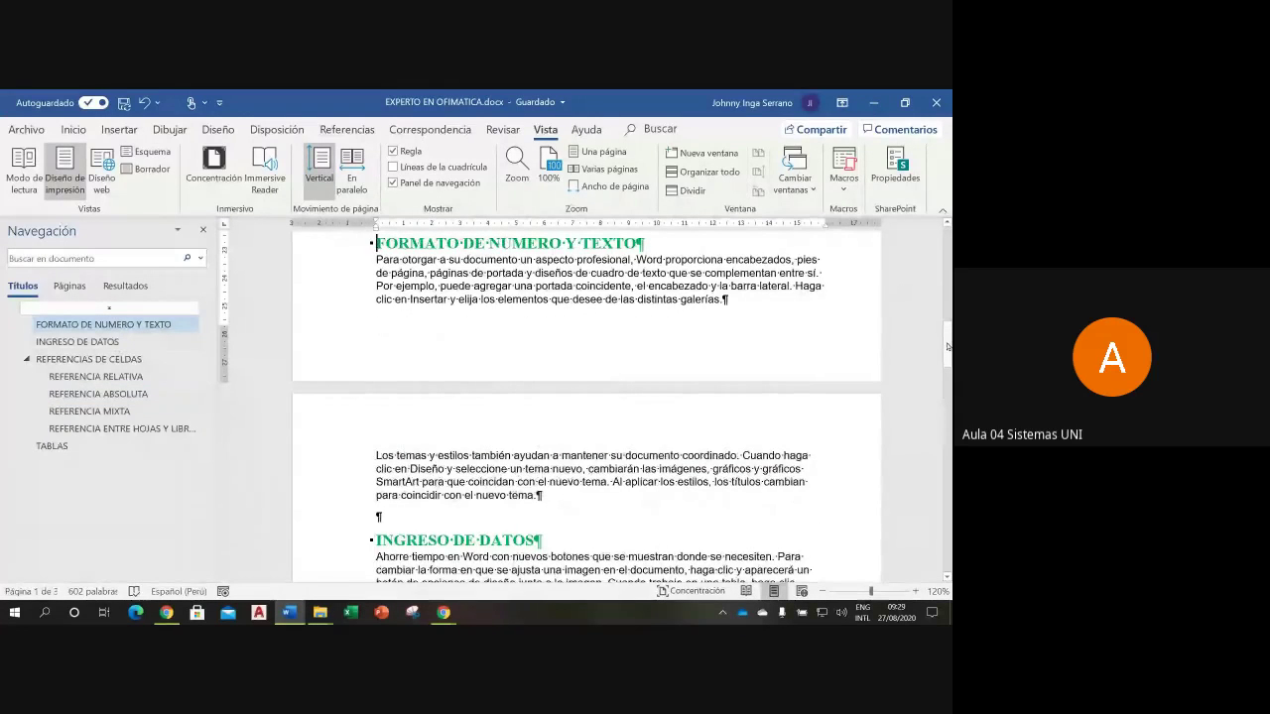
Step: Scroll through the document and jump to the REFERENCIA MIXTA heading
drag(947, 344, 947, 325)
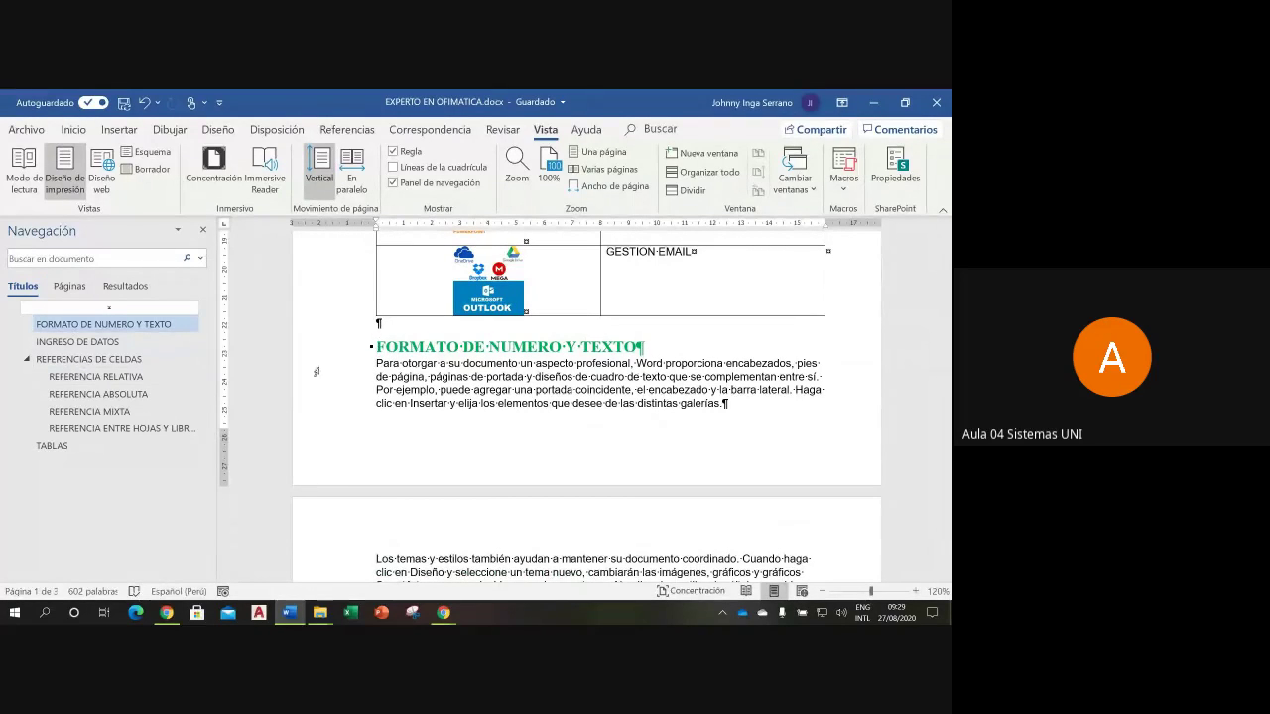
click(949, 329)
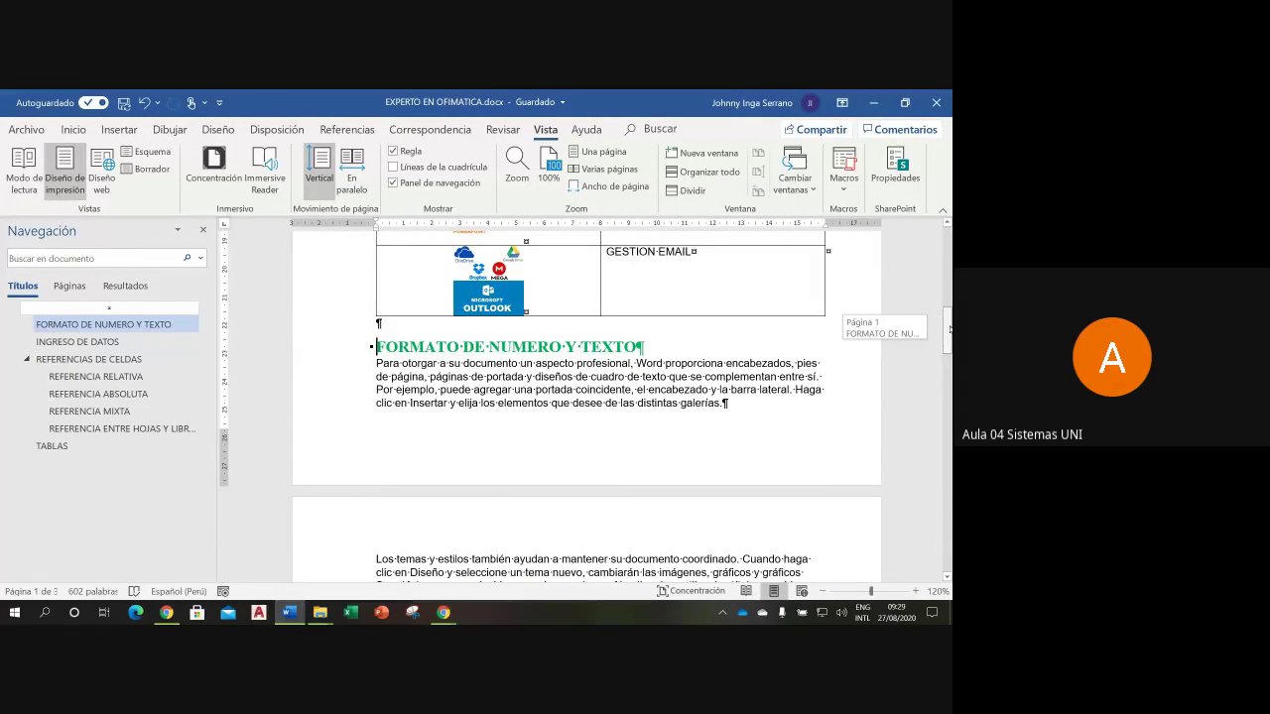
drag(949, 329, 950, 270)
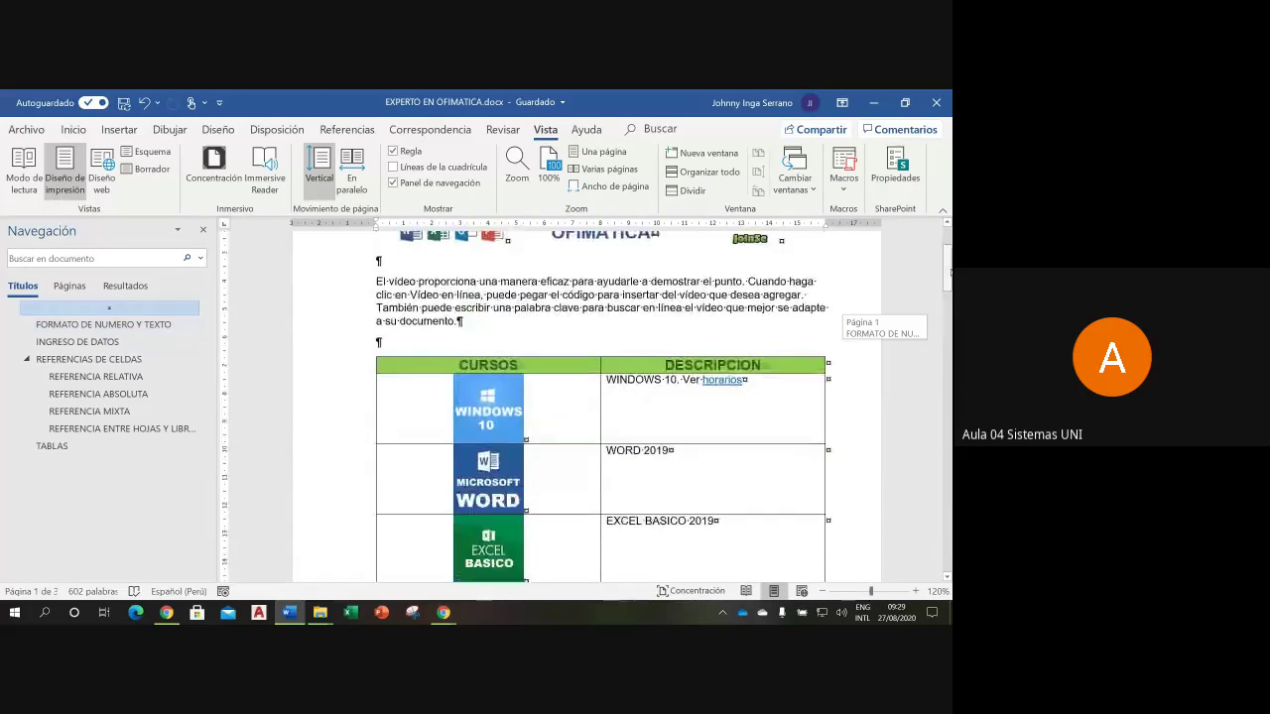
drag(949, 270, 950, 248)
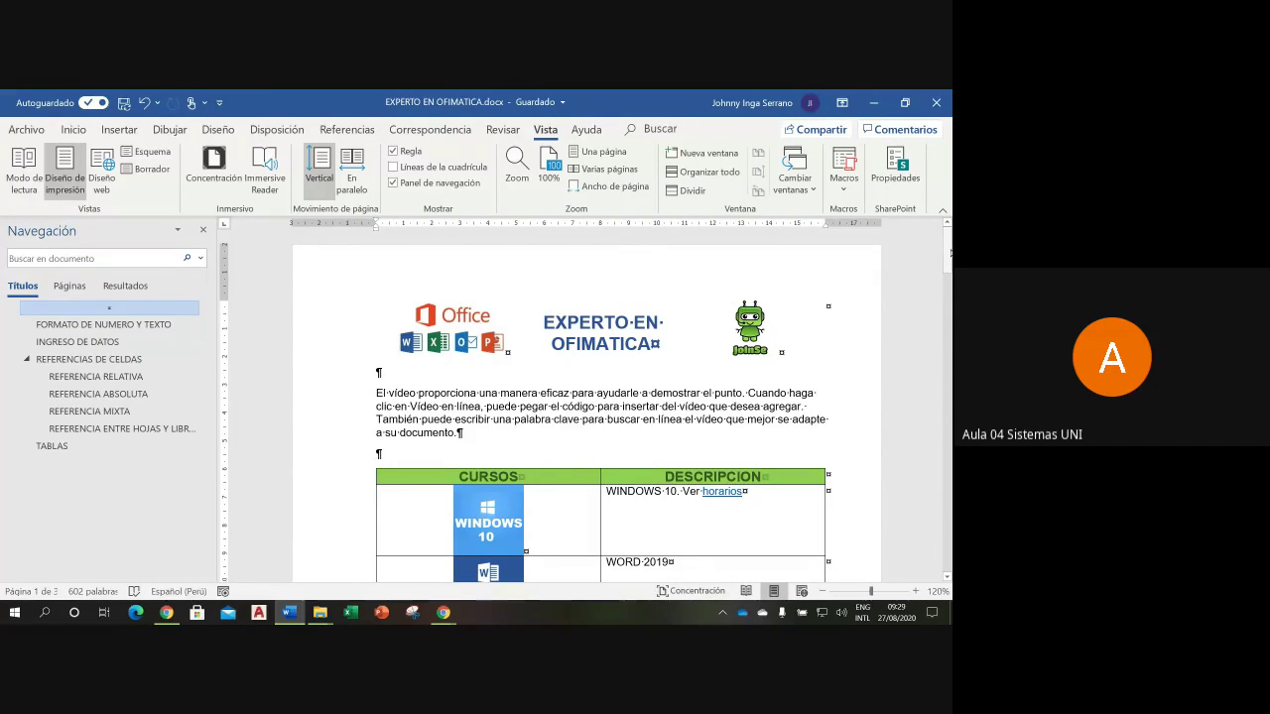
drag(948, 253, 948, 317)
scroll(593, 496, down, 3)
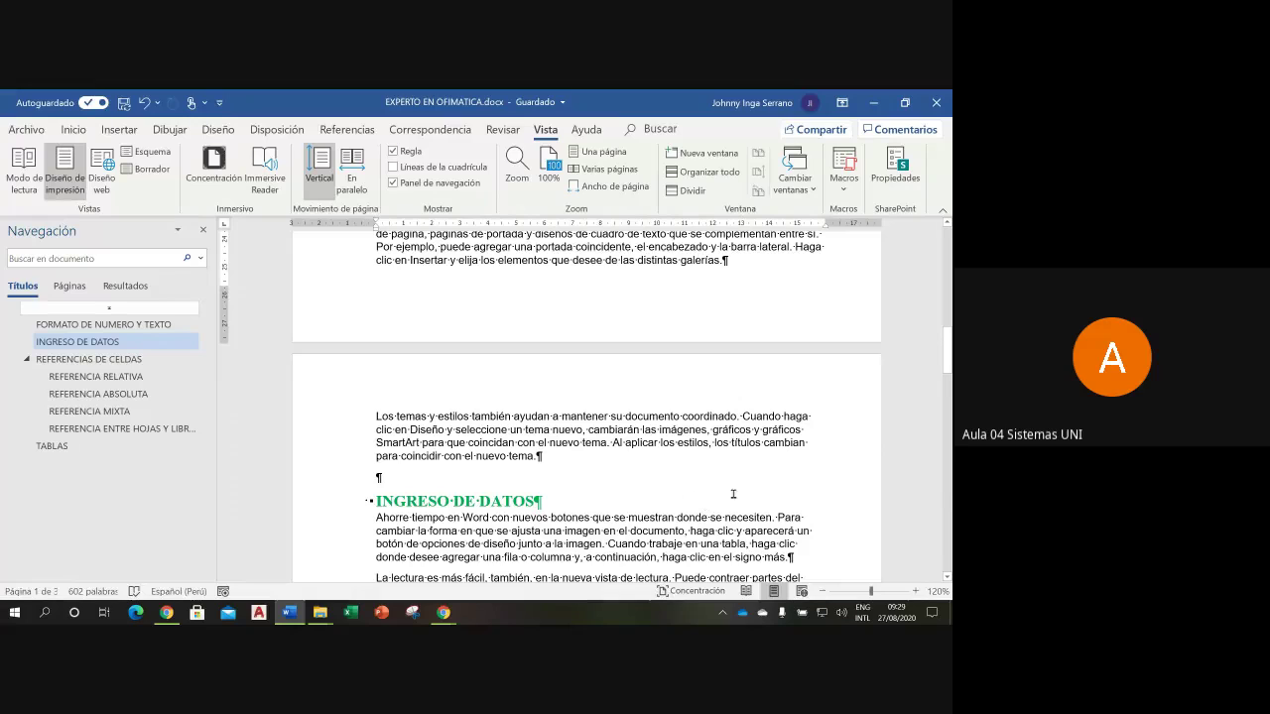
click(100, 413)
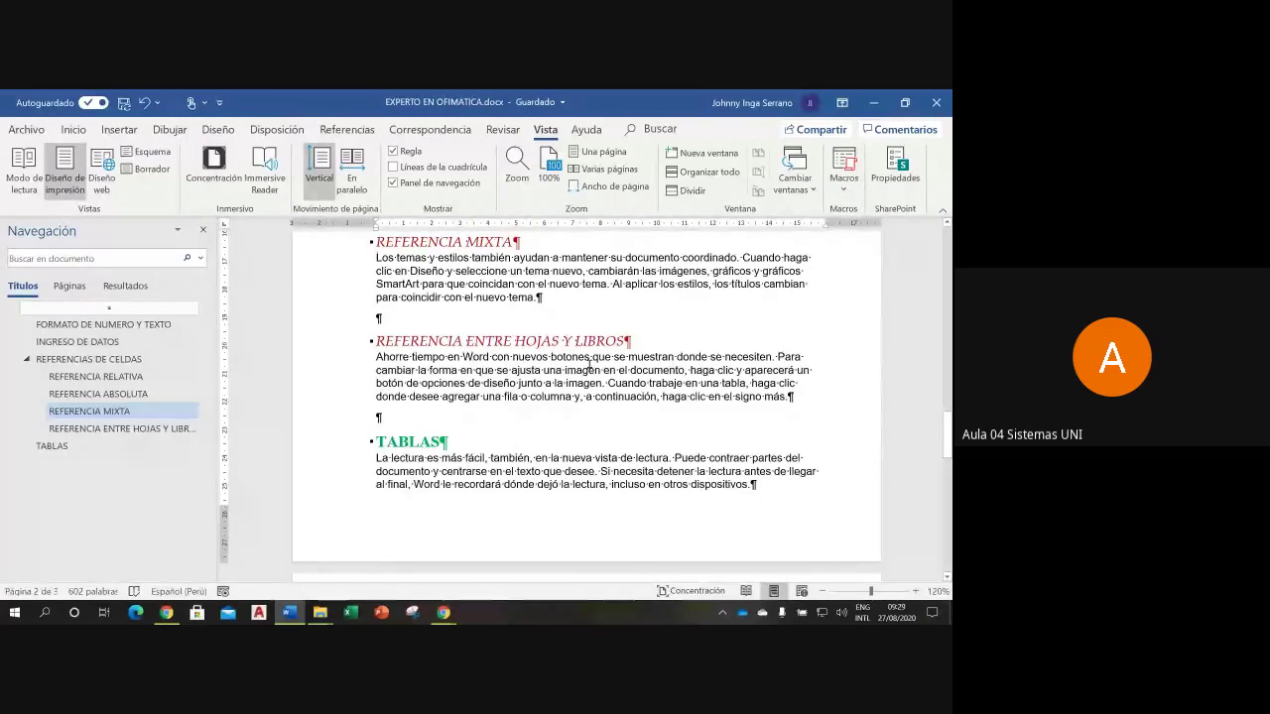
drag(948, 437, 947, 418)
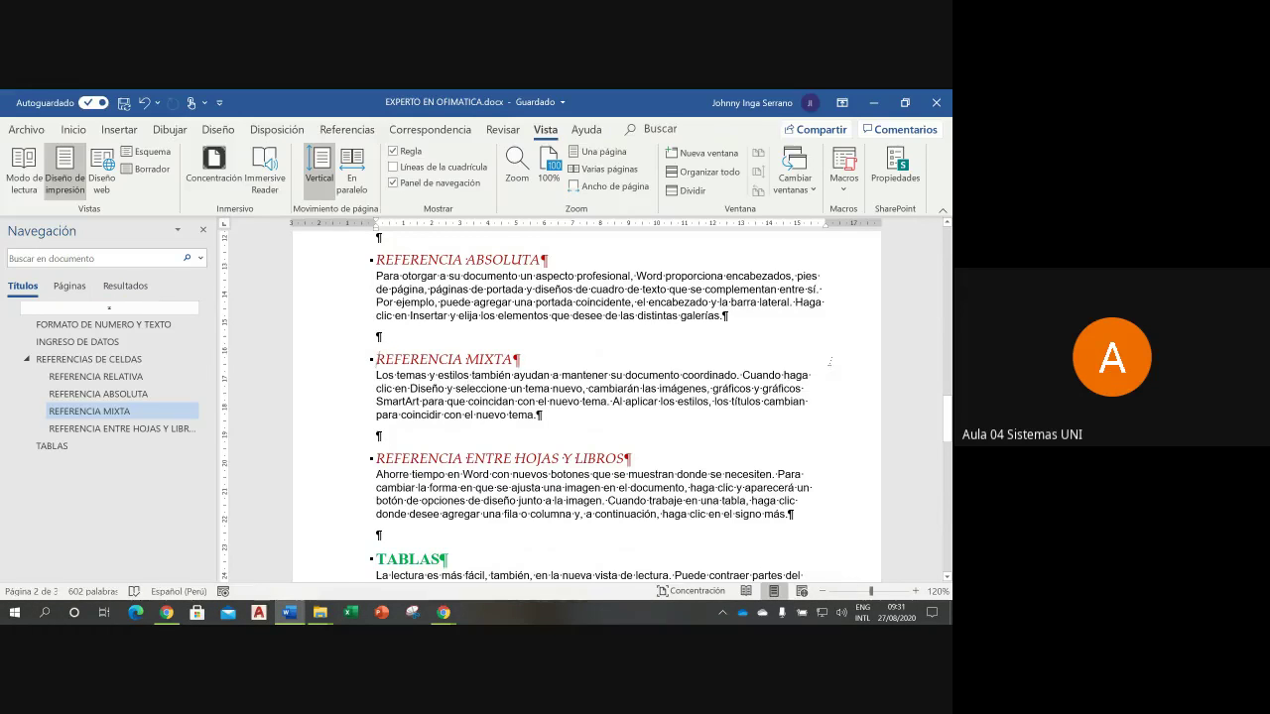
Step: Scroll up and select the FORMATO DE NUMERO Y TEXTO heading to view its Inicio formatting
click(948, 420)
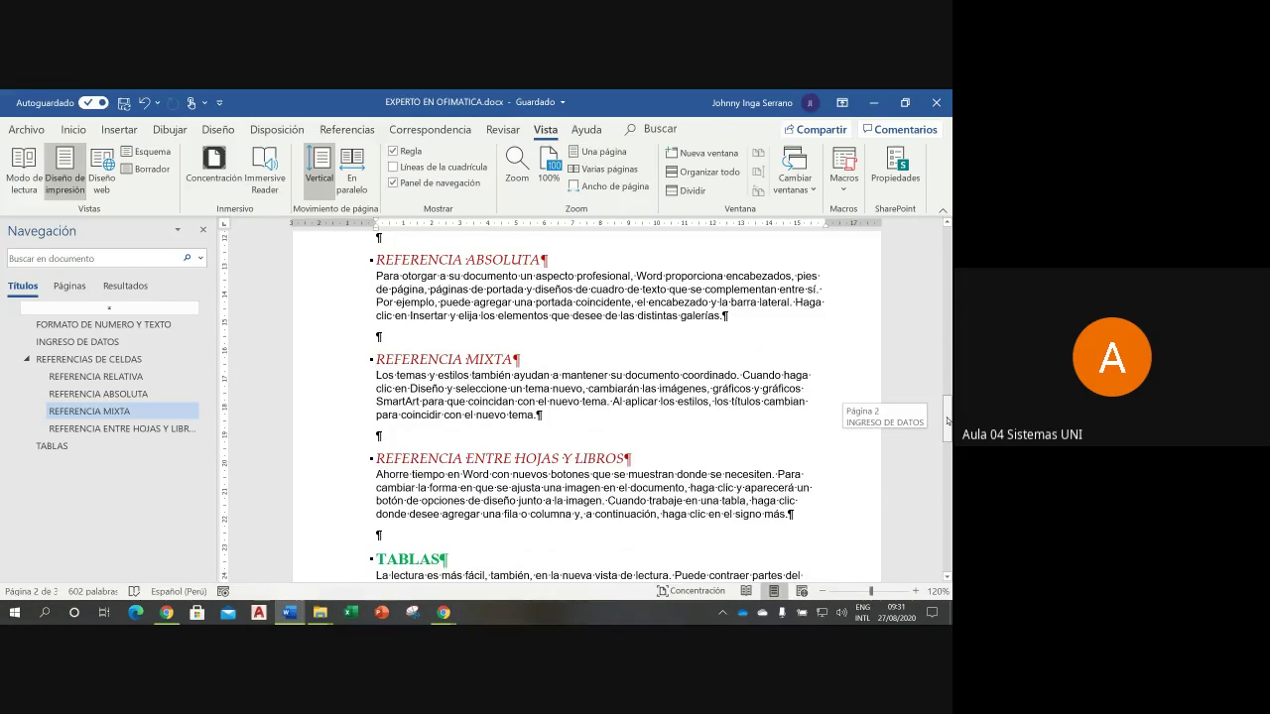
drag(947, 420, 946, 380)
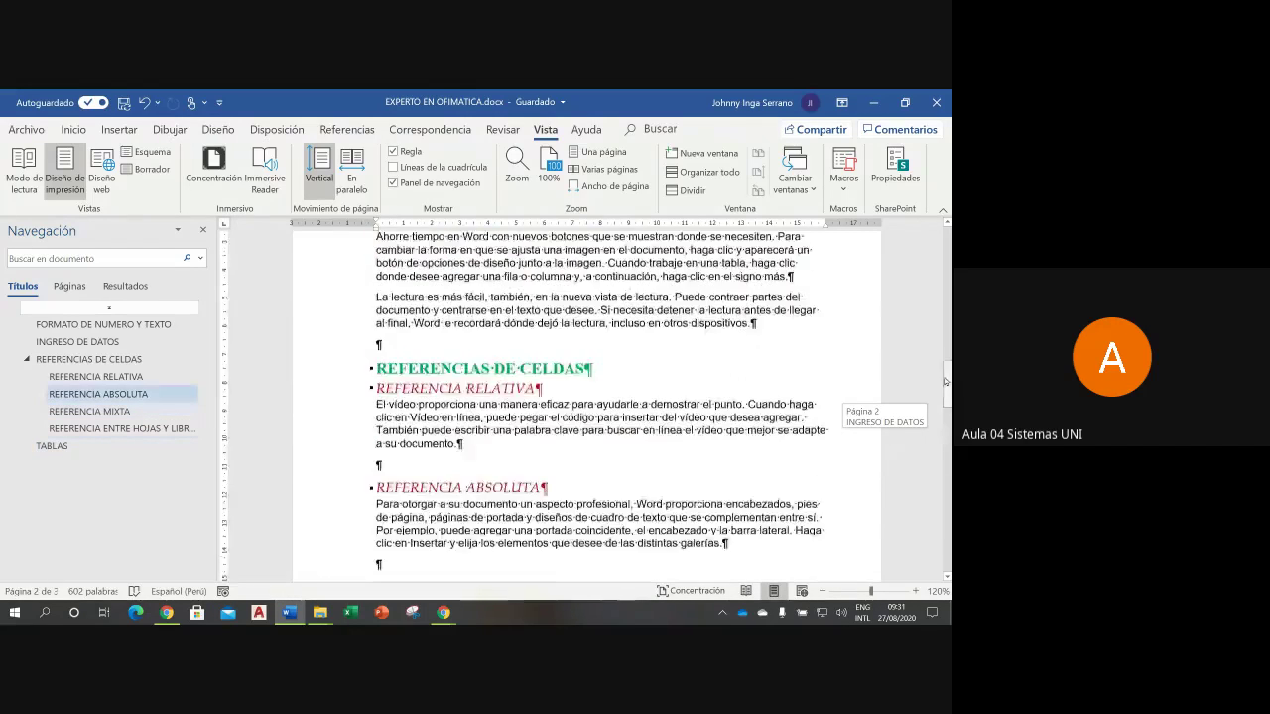
mouse_move(946, 380)
mouse_down()
mouse_move(947, 248)
mouse_move(949, 335)
mouse_up()
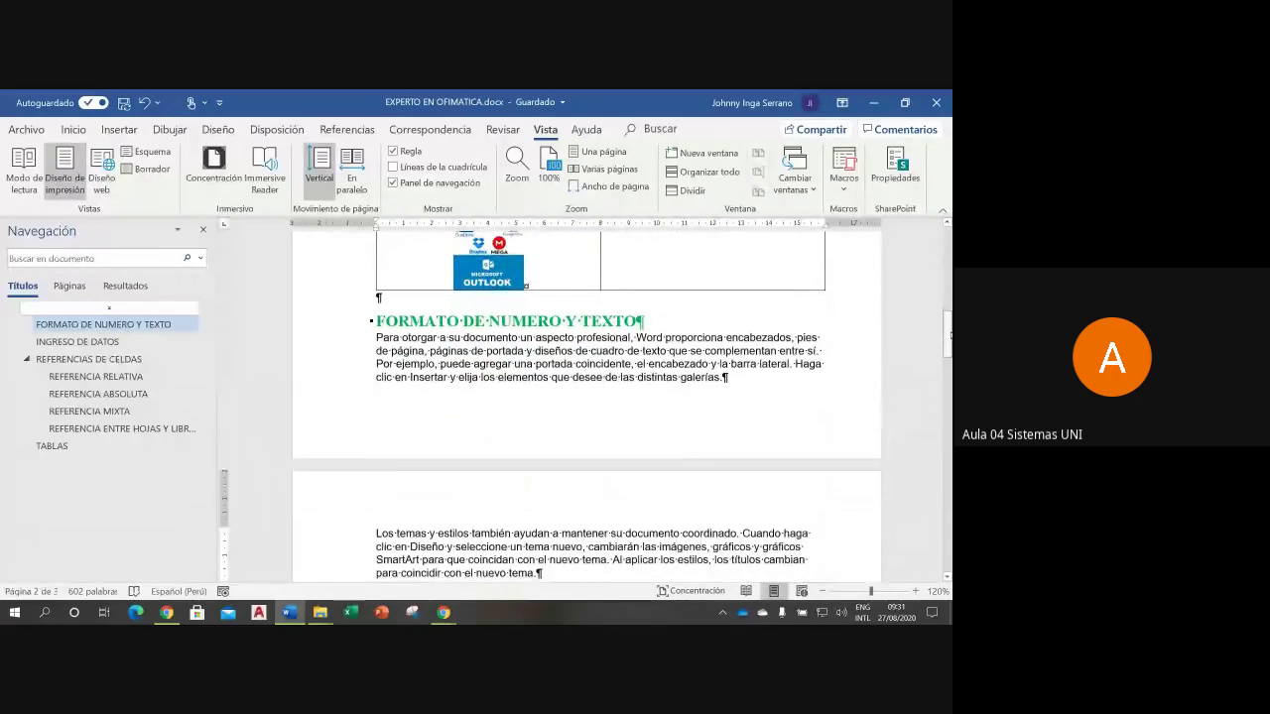
click(321, 328)
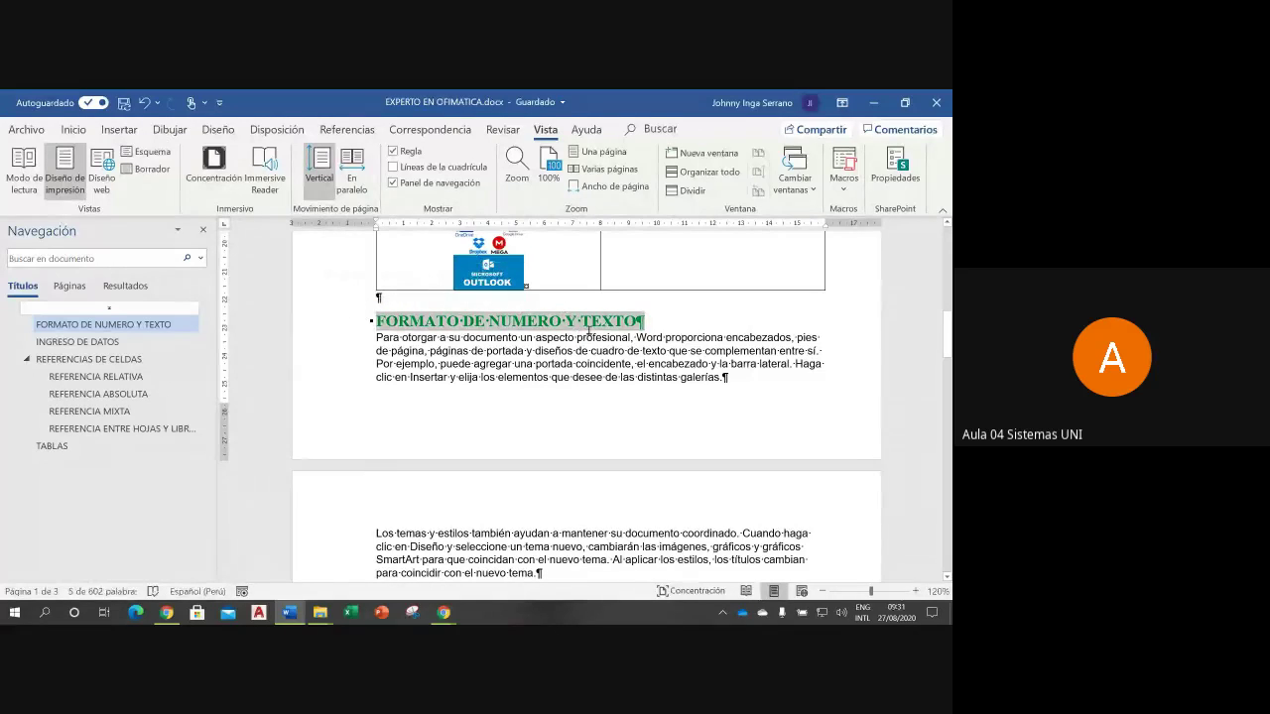
click(74, 129)
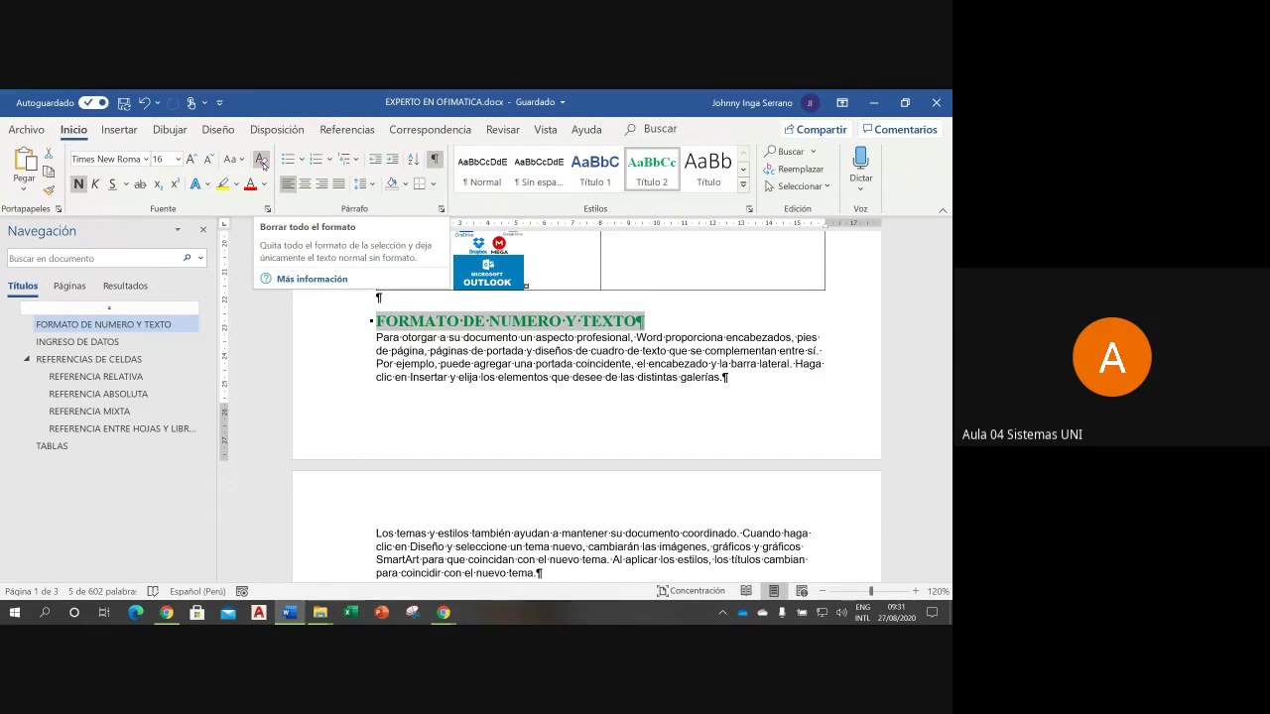
Step: Clear formatting from FORMATO DE NUMERO Y TEXTO, INGRESO DE DATOS, REFERENCIAS DE CELDAS, RELATIVA and ABSOLUTA headings
click(261, 161)
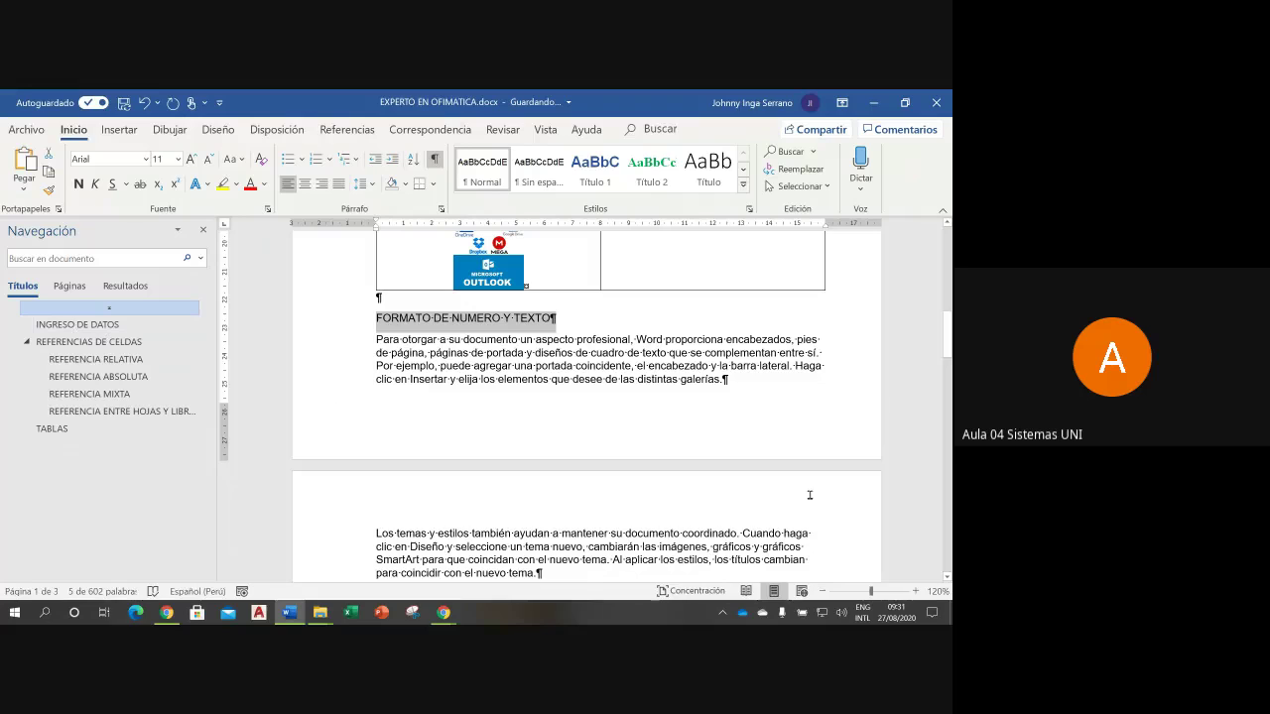
drag(947, 343, 949, 388)
click(348, 282)
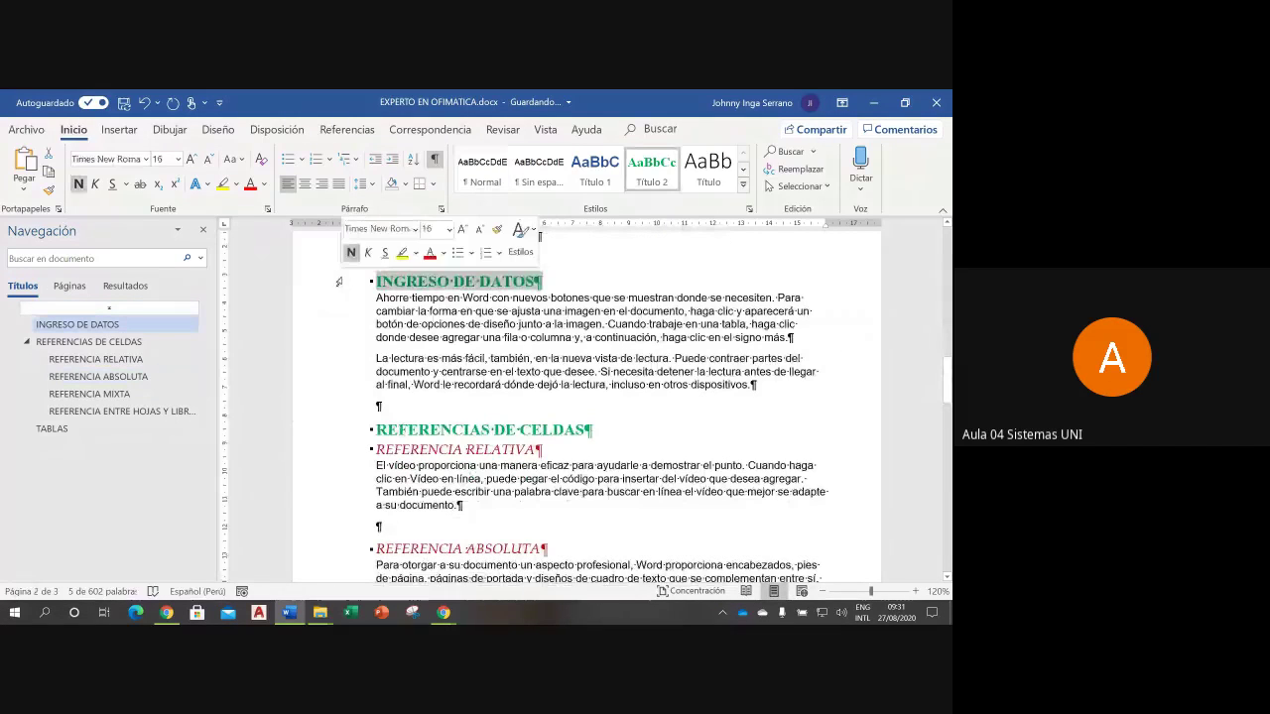
click(261, 161)
click(343, 433)
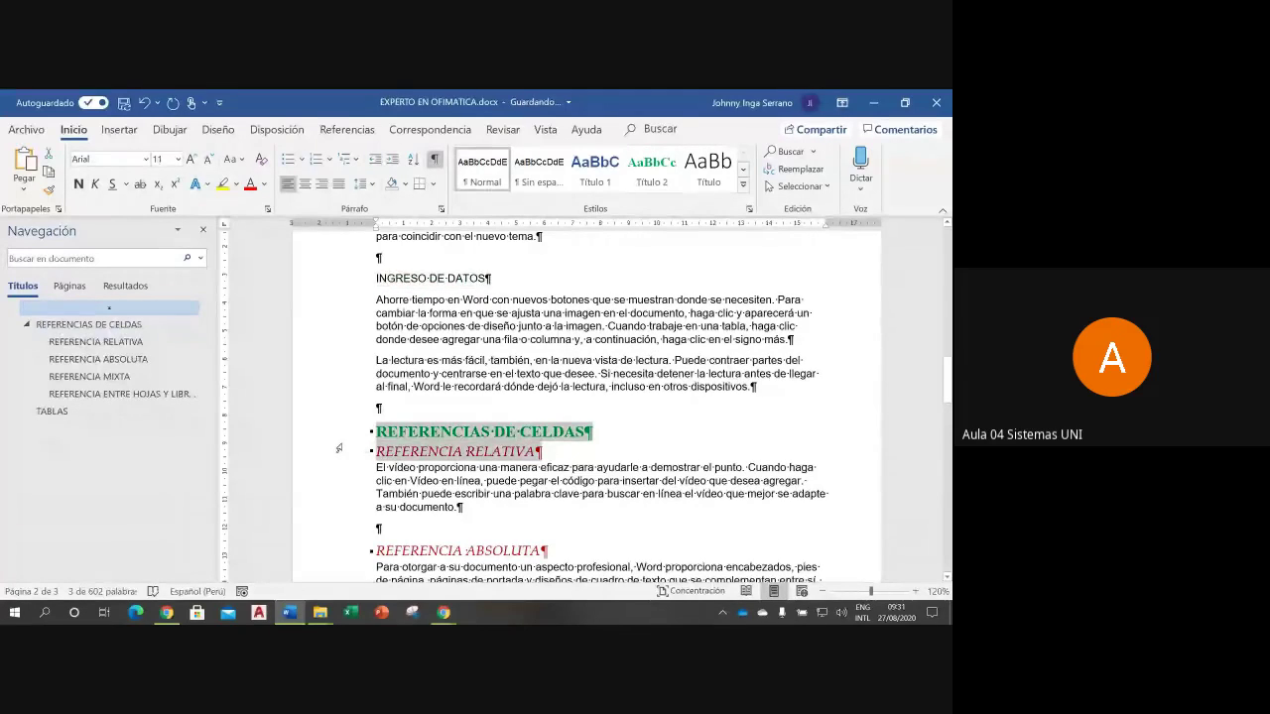
shift+click(338, 451)
click(261, 160)
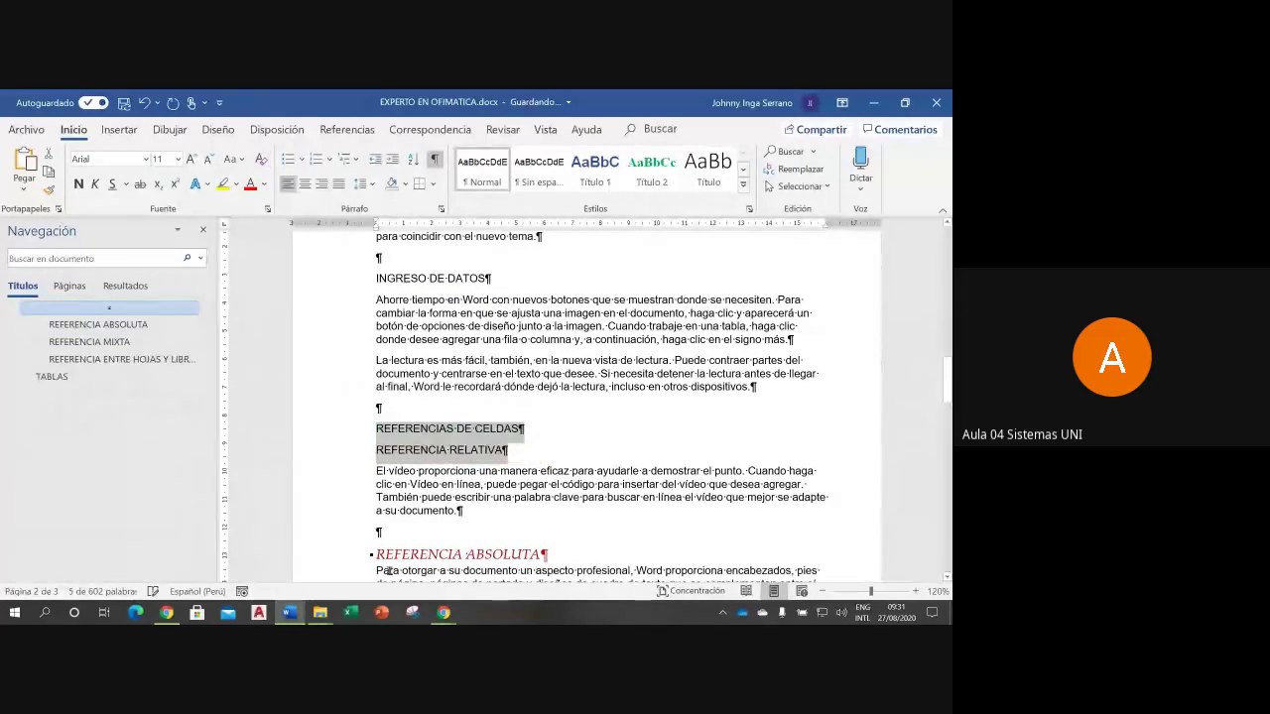
click(337, 555)
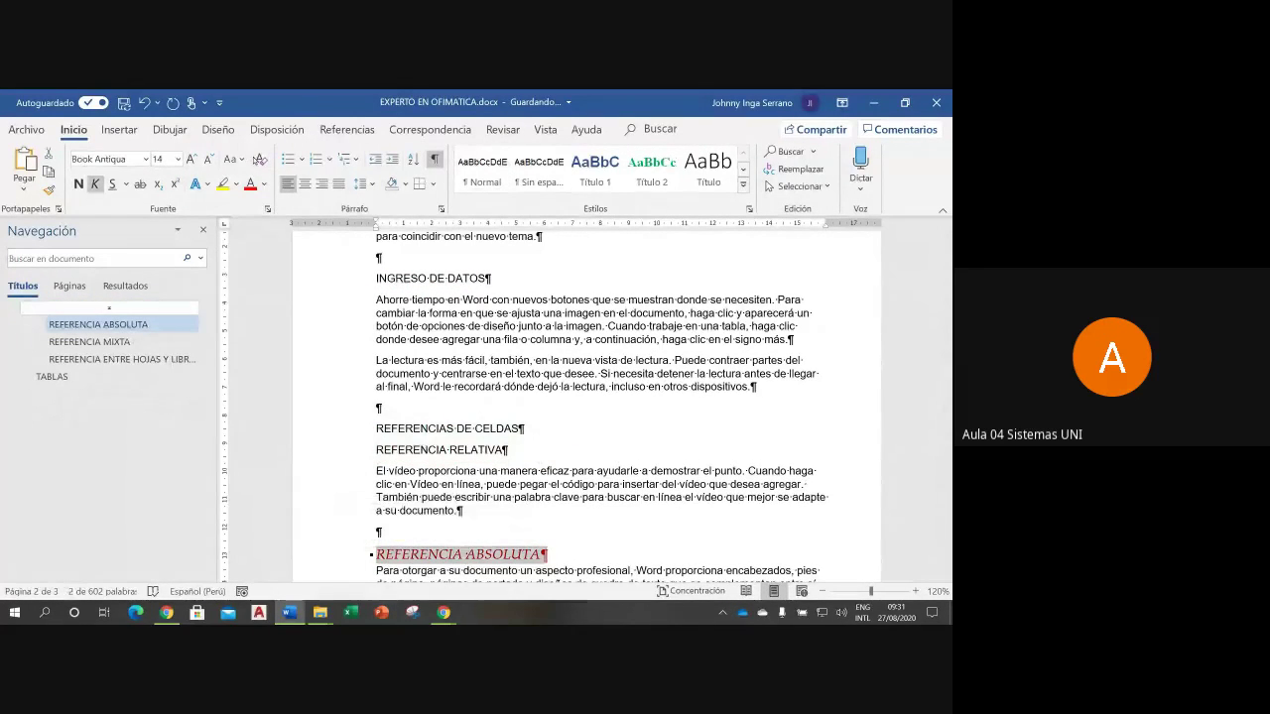
click(260, 159)
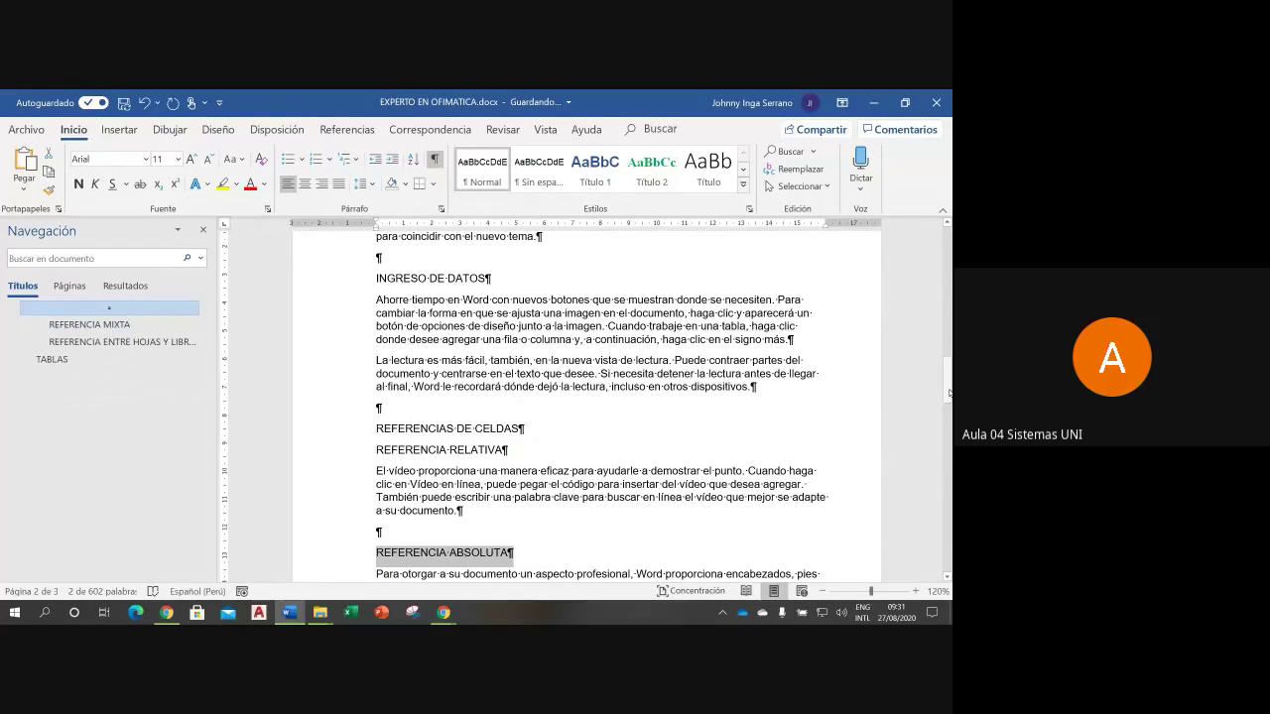
Step: Strip the heading styles from REFERENCIA MIXTA, REFERENCIA ENTRE HOJAS Y LIBROS and TABLAS
scroll(893, 426, down, 8)
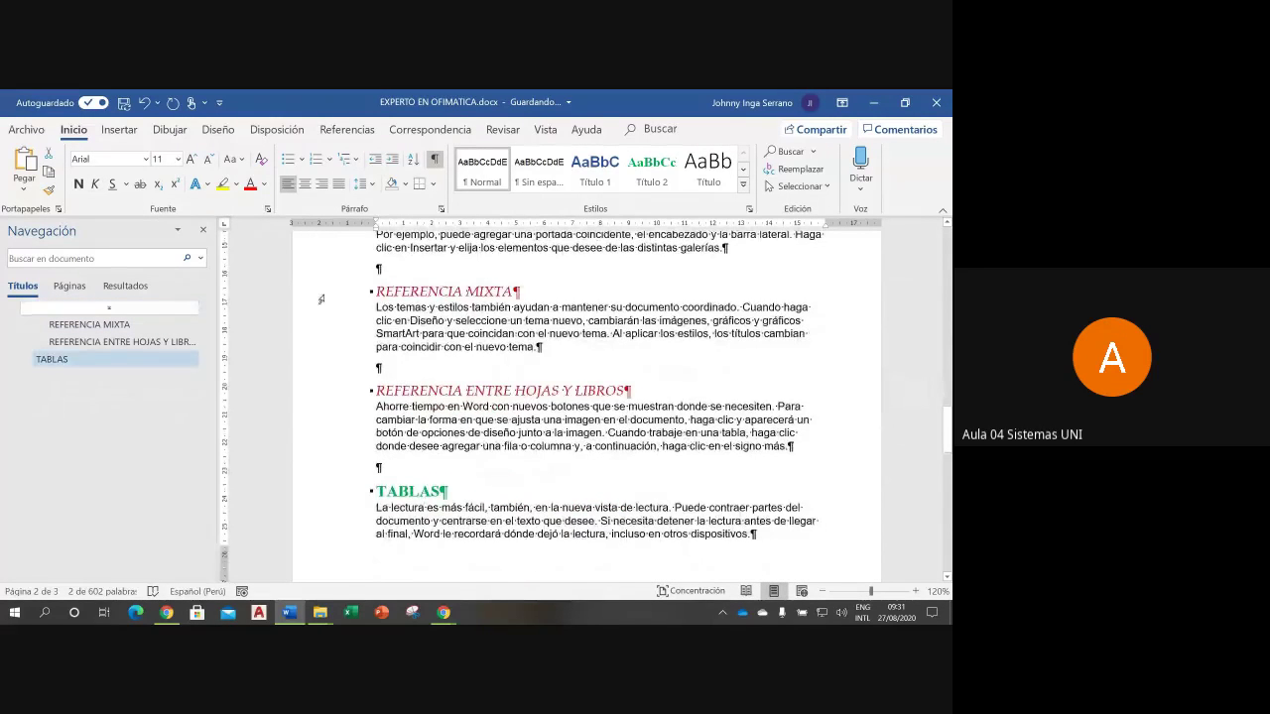
click(322, 291)
click(260, 160)
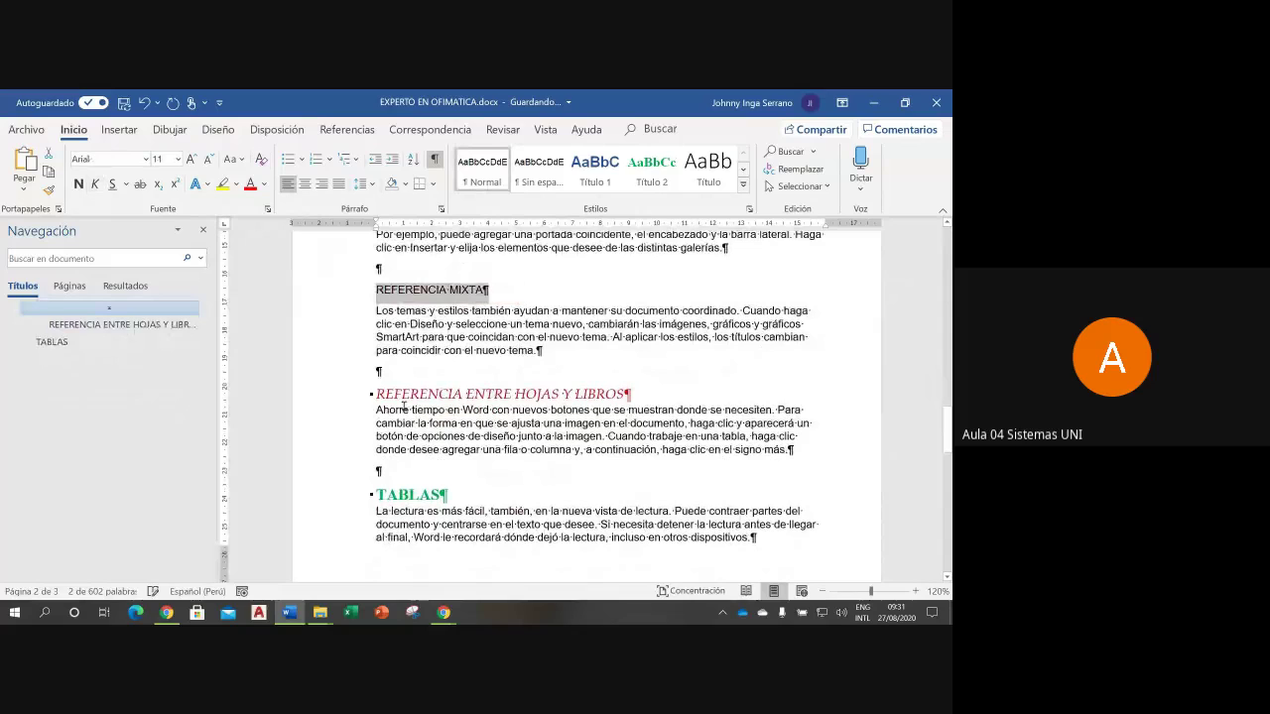
click(339, 401)
key(ctrl+shift+n)
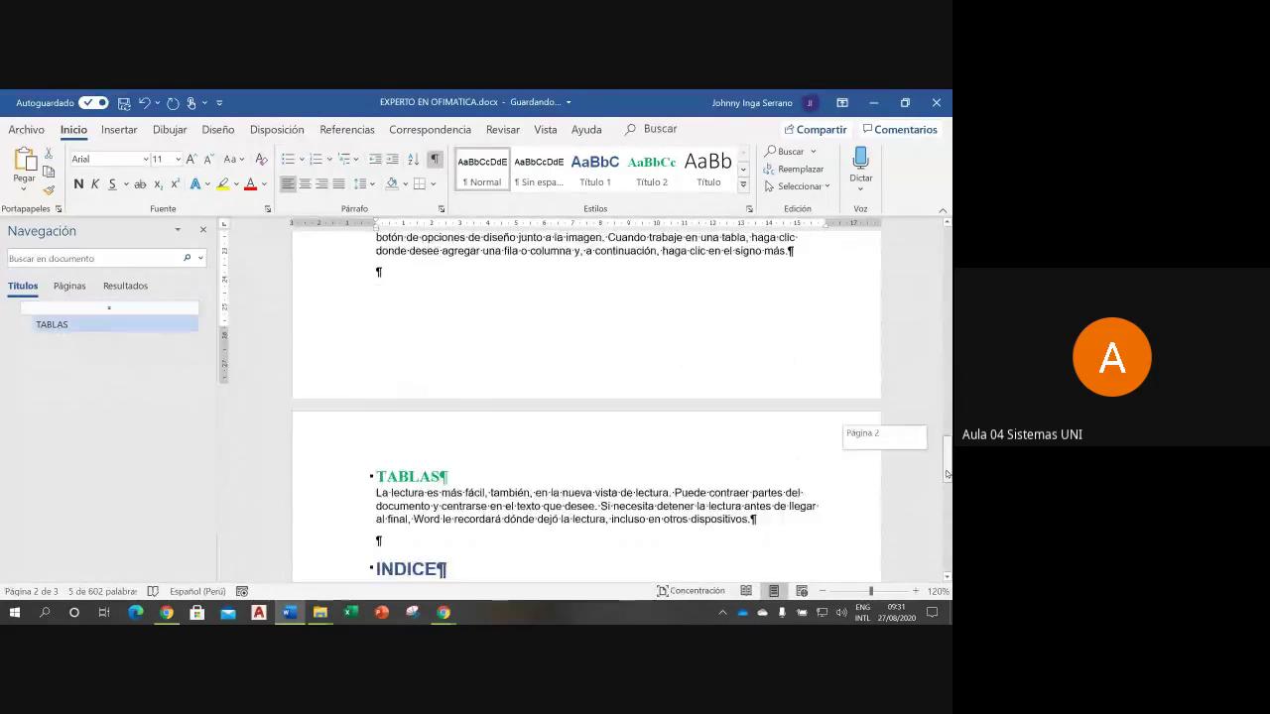
drag(950, 477, 949, 501)
click(347, 380)
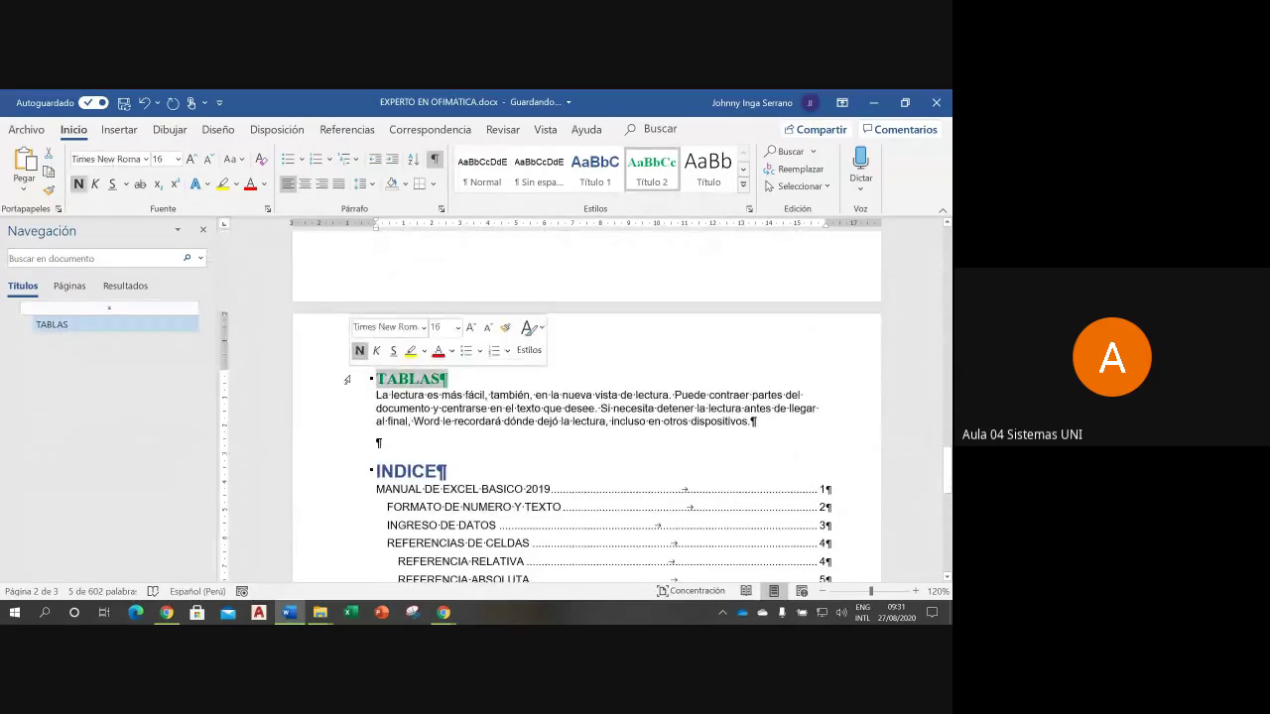
click(261, 158)
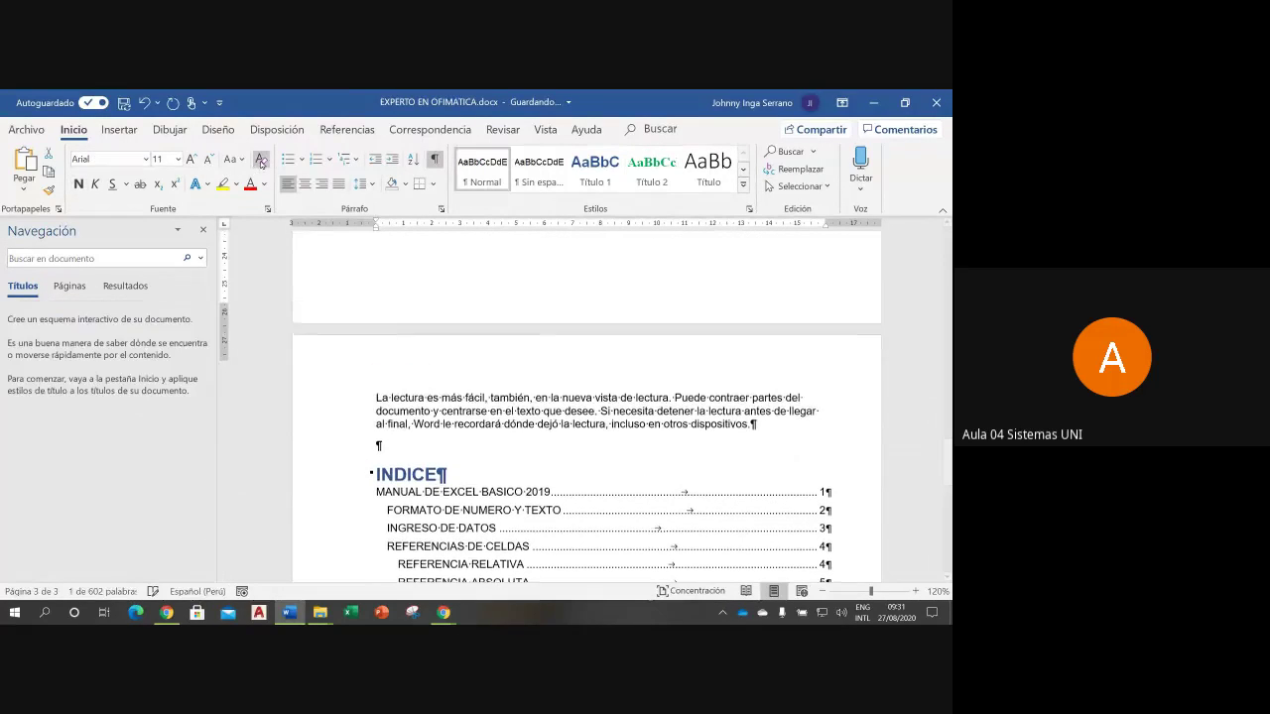
click(541, 446)
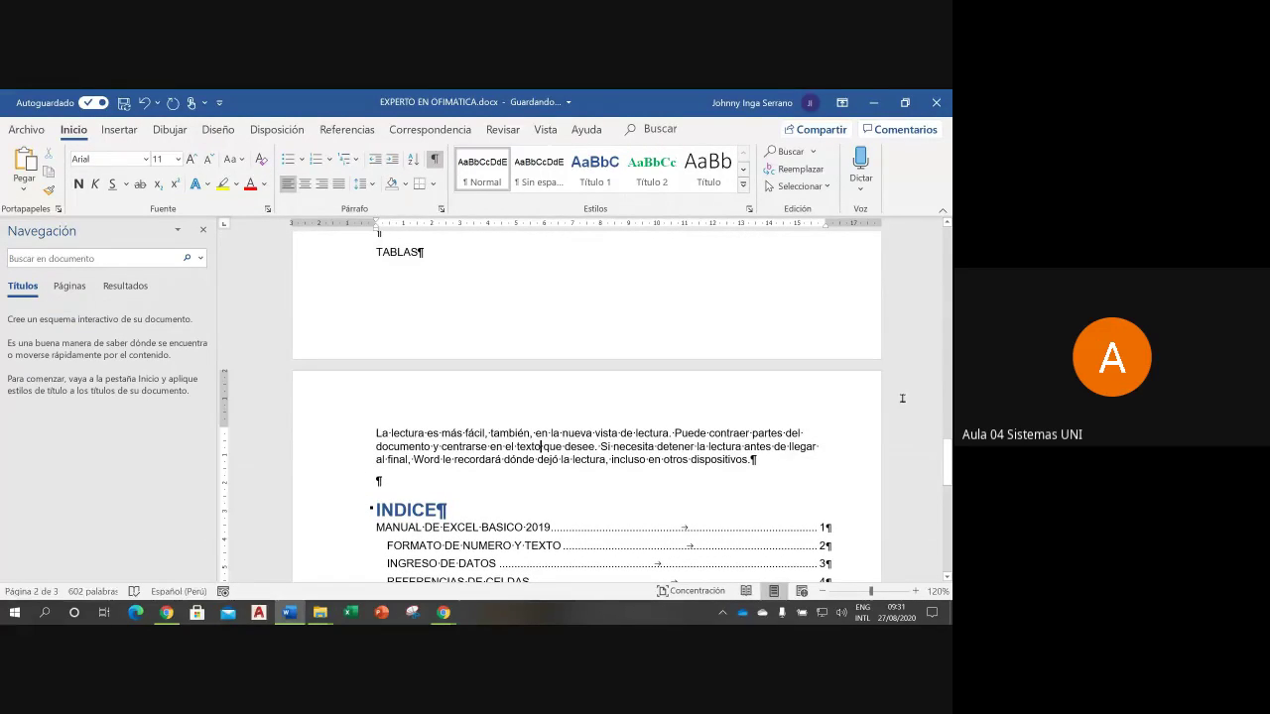
mouse_move(948, 464)
mouse_down()
mouse_move(942, 322)
mouse_move(945, 340)
mouse_up()
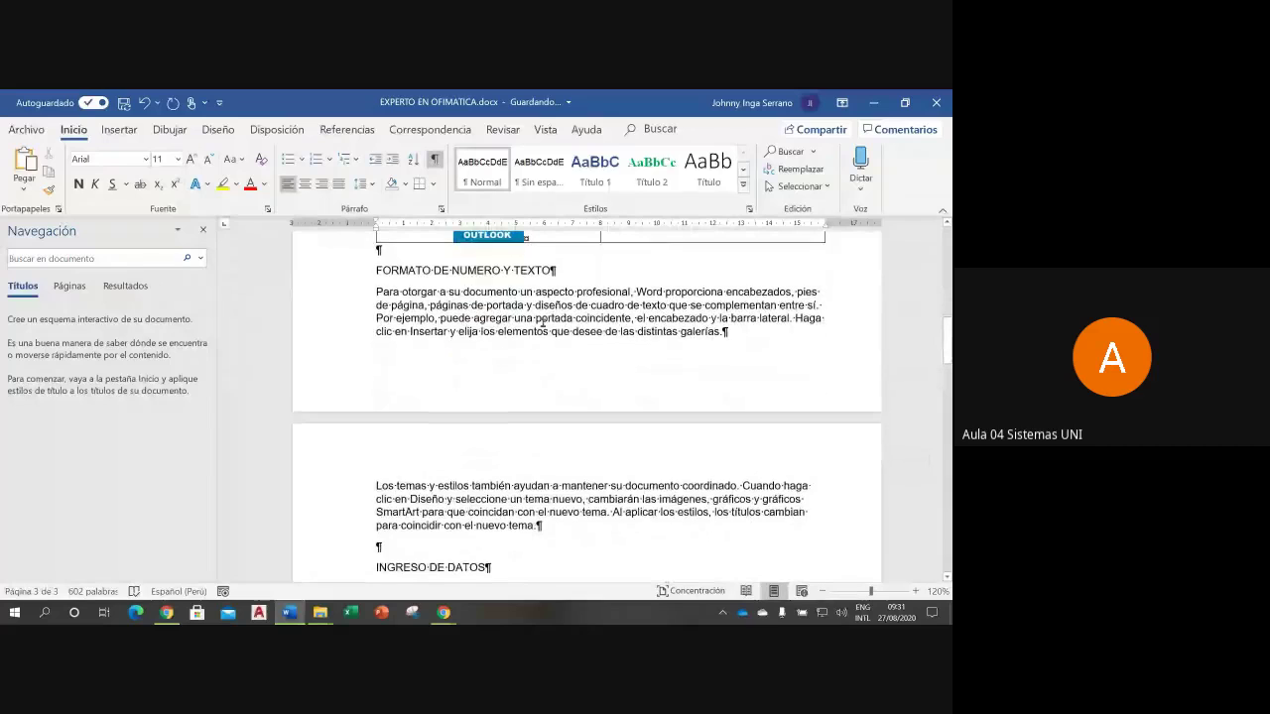
Step: Select FORMATO DE NUMERO Y TEXTO and grow its font to Arial 14
click(332, 274)
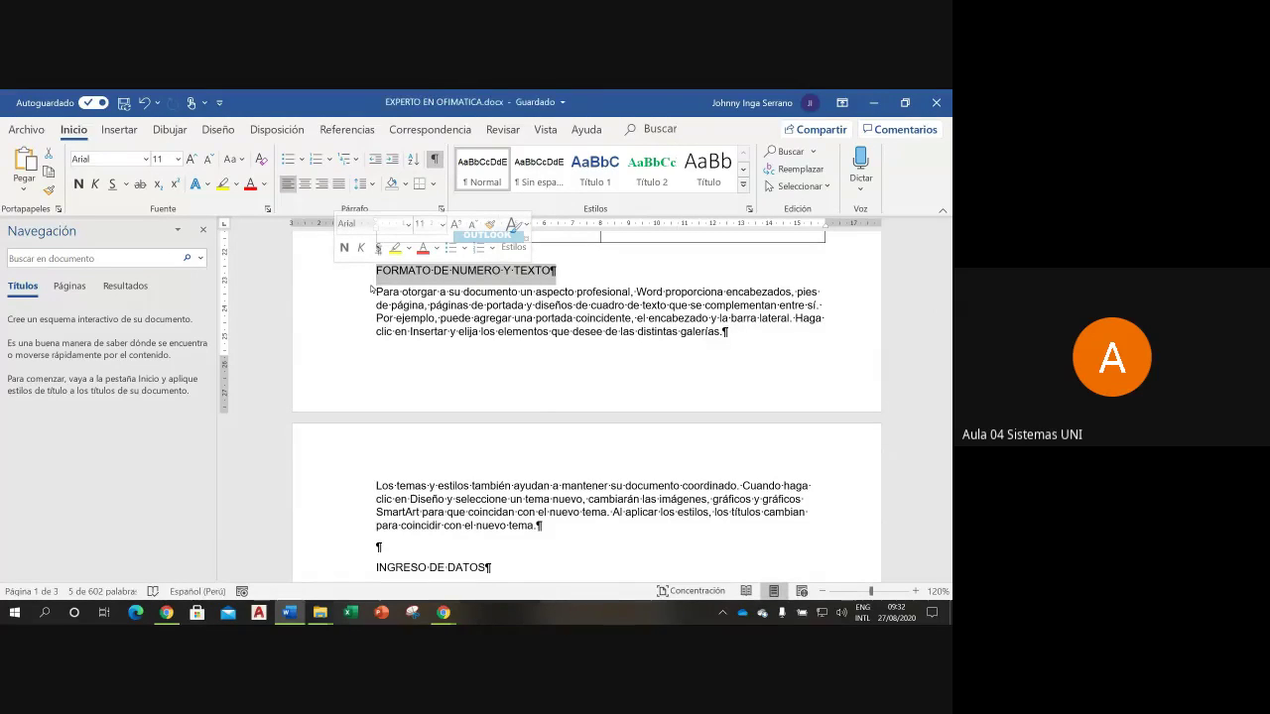
click(192, 160)
click(192, 161)
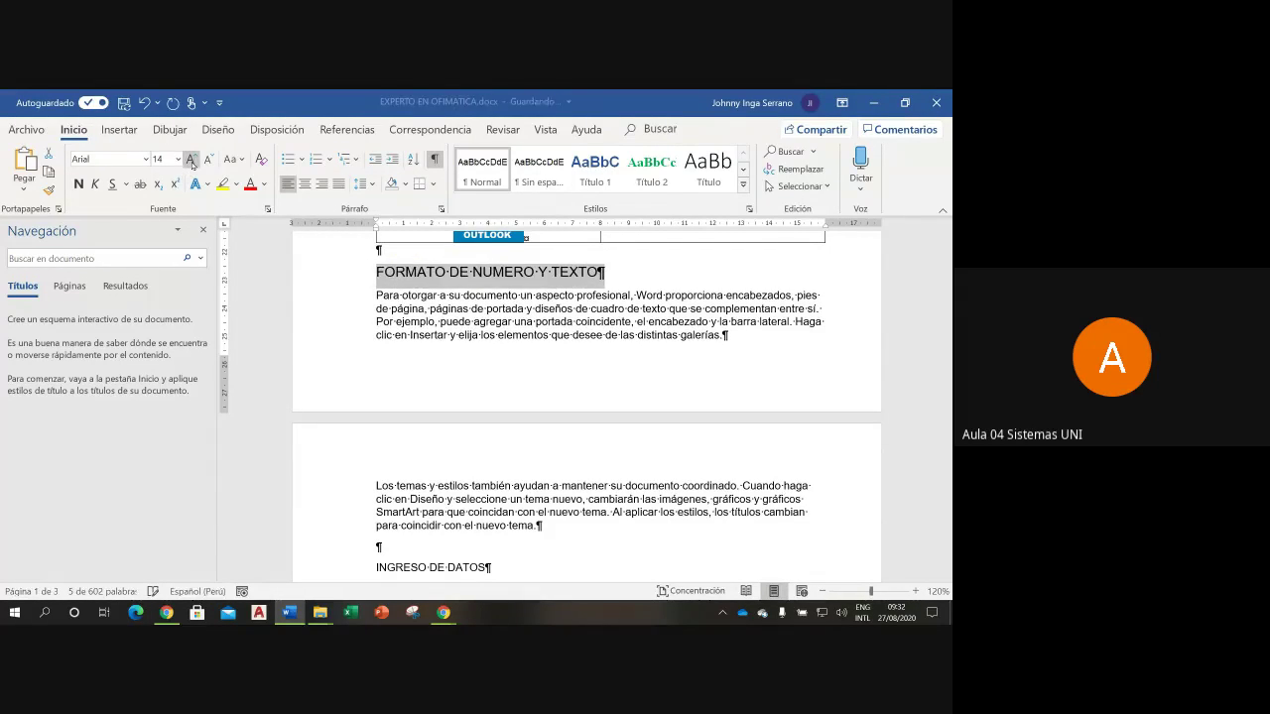
Step: Bold the FORMATO DE NUMERO Y TEXTO heading and copy its formatting onto INGRESO DE DATOS
click(78, 185)
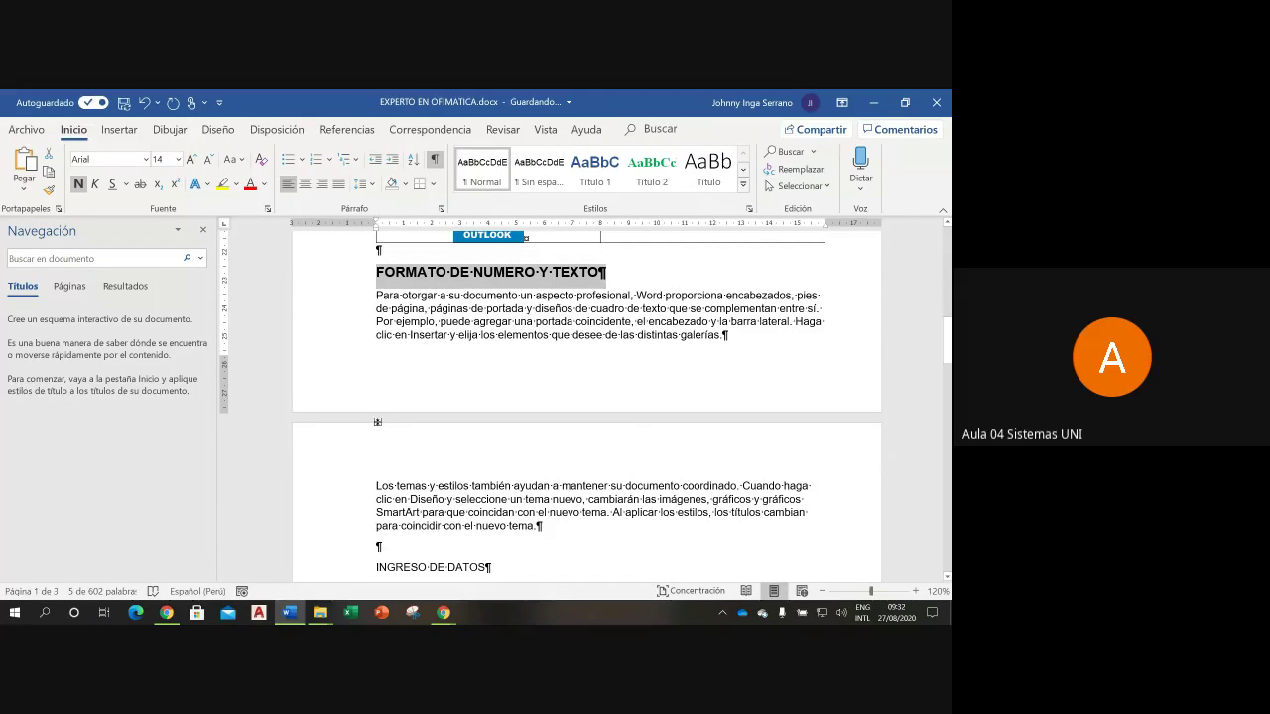
click(47, 190)
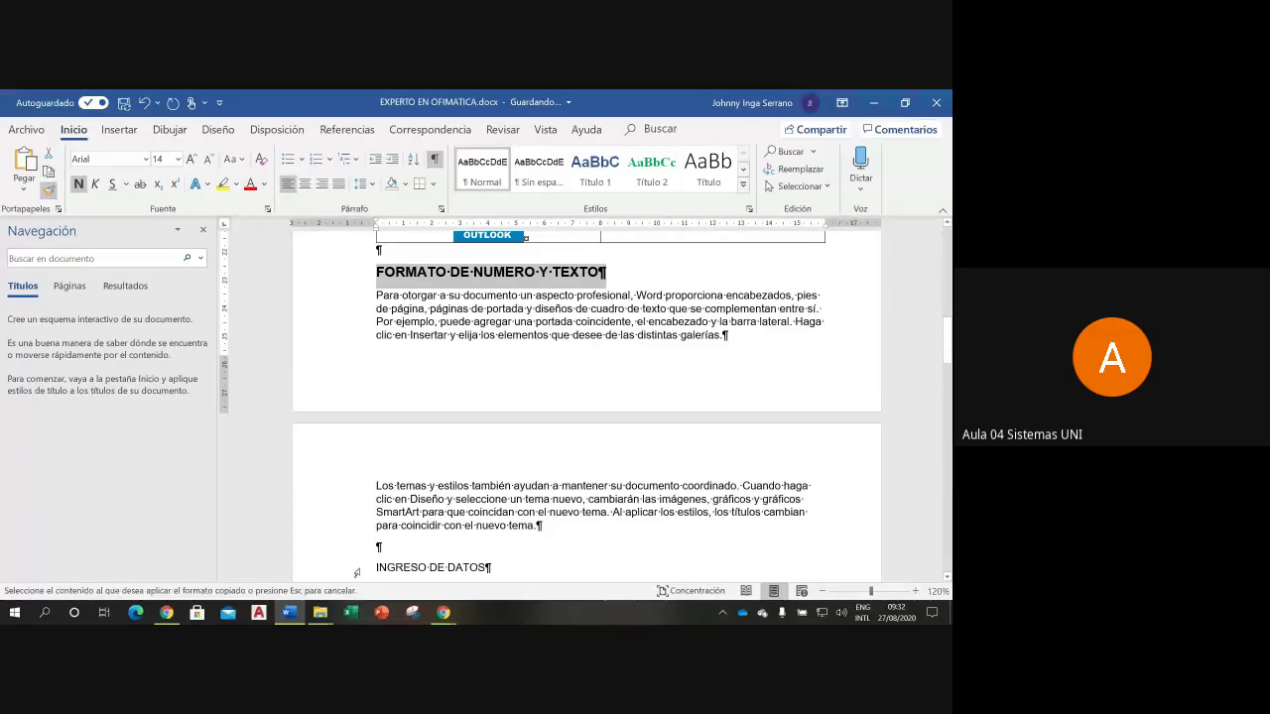
click(357, 572)
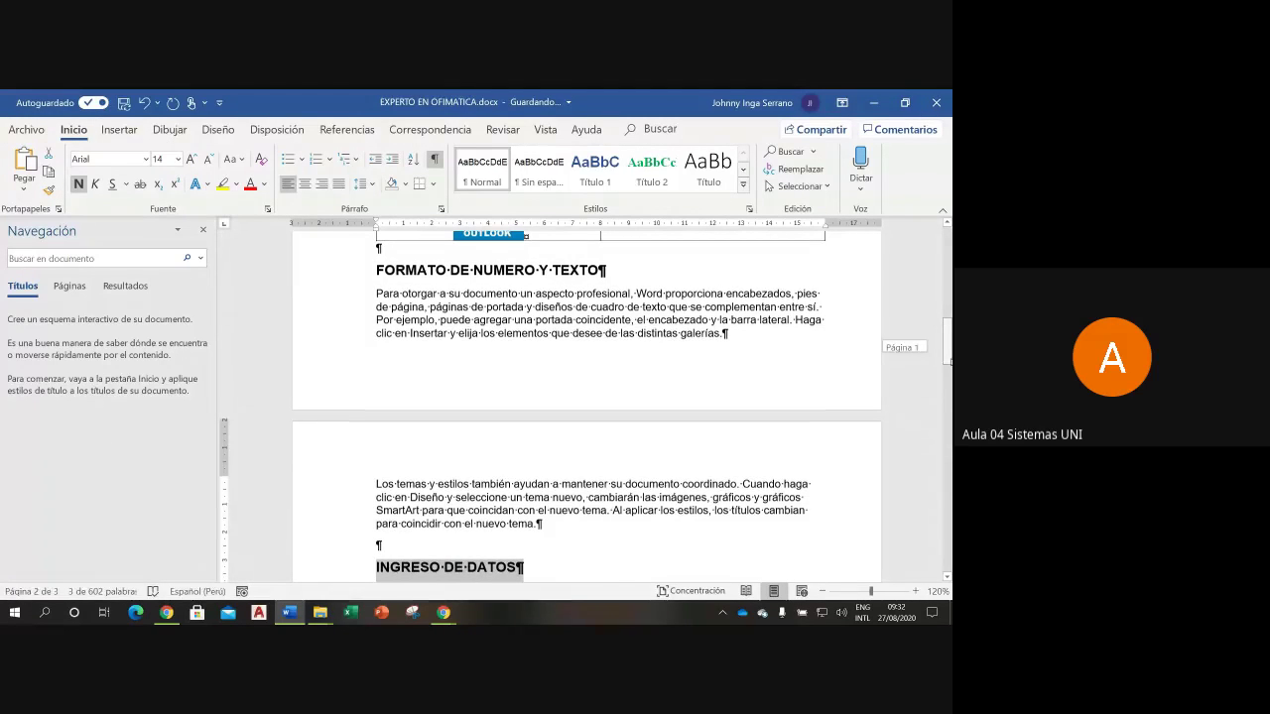
scroll(586, 397, down, 4)
scroll(585, 396, down, 2)
scroll(585, 397, down, 1)
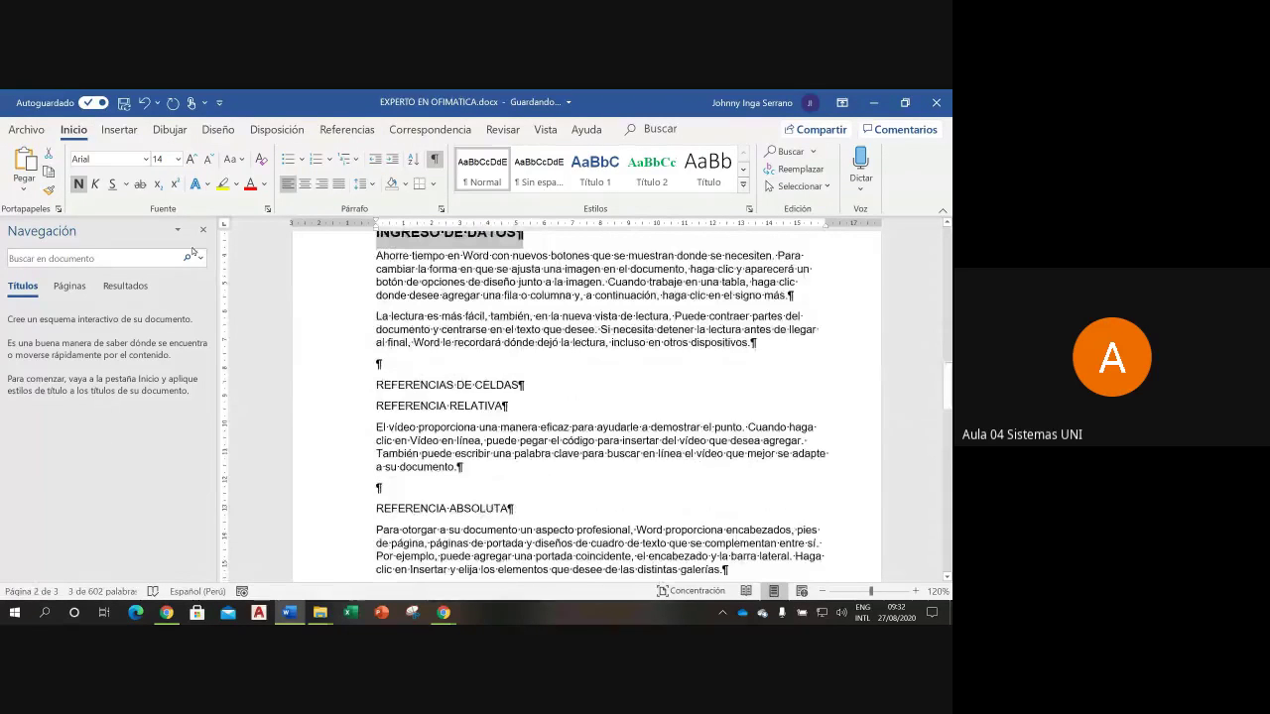
Step: Copy the heading formatting onto REFERENCIAS DE CELDAS, REFERENCIA RELATIVA and REFERENCIA ABSOLUTA
click(47, 189)
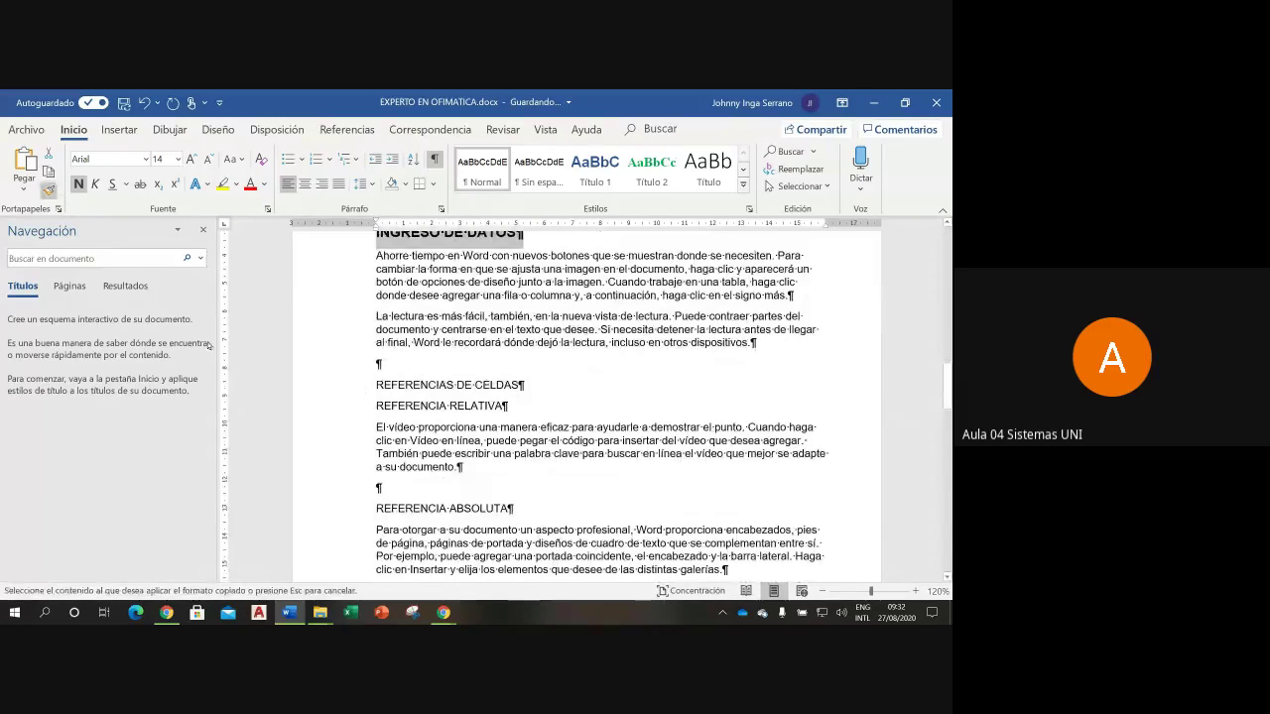
click(363, 392)
click(51, 195)
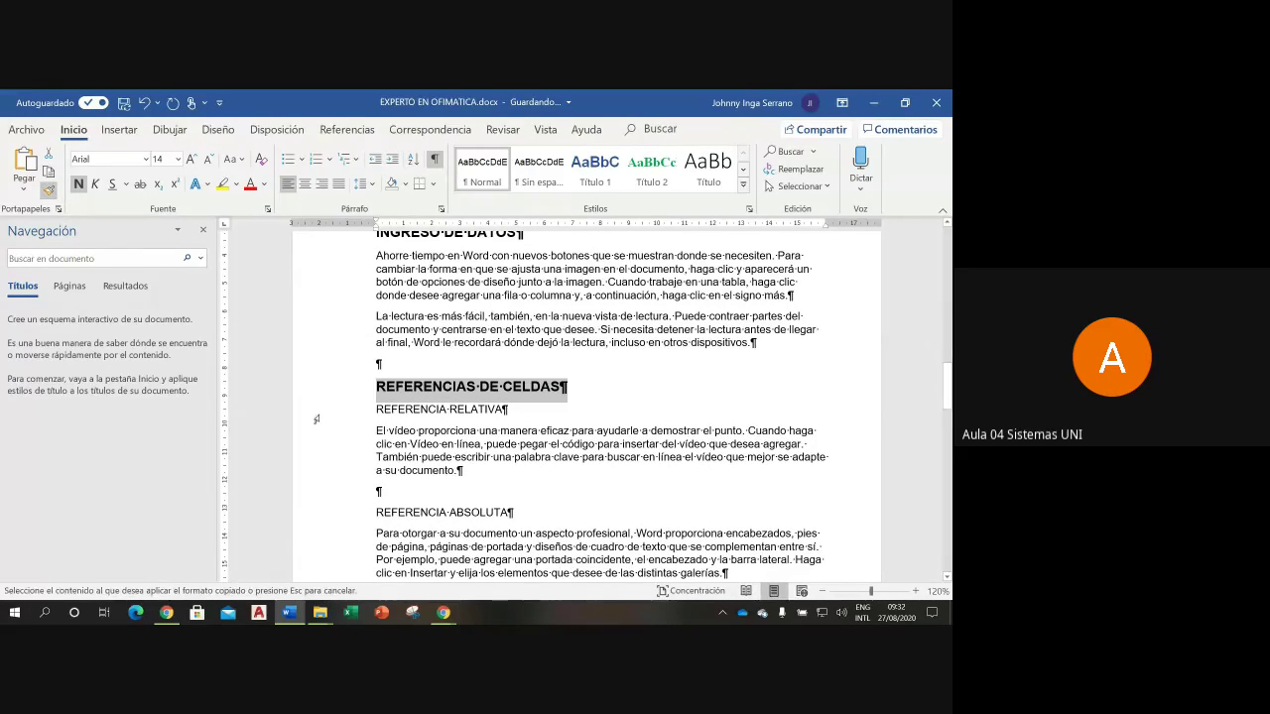
click(318, 415)
click(49, 192)
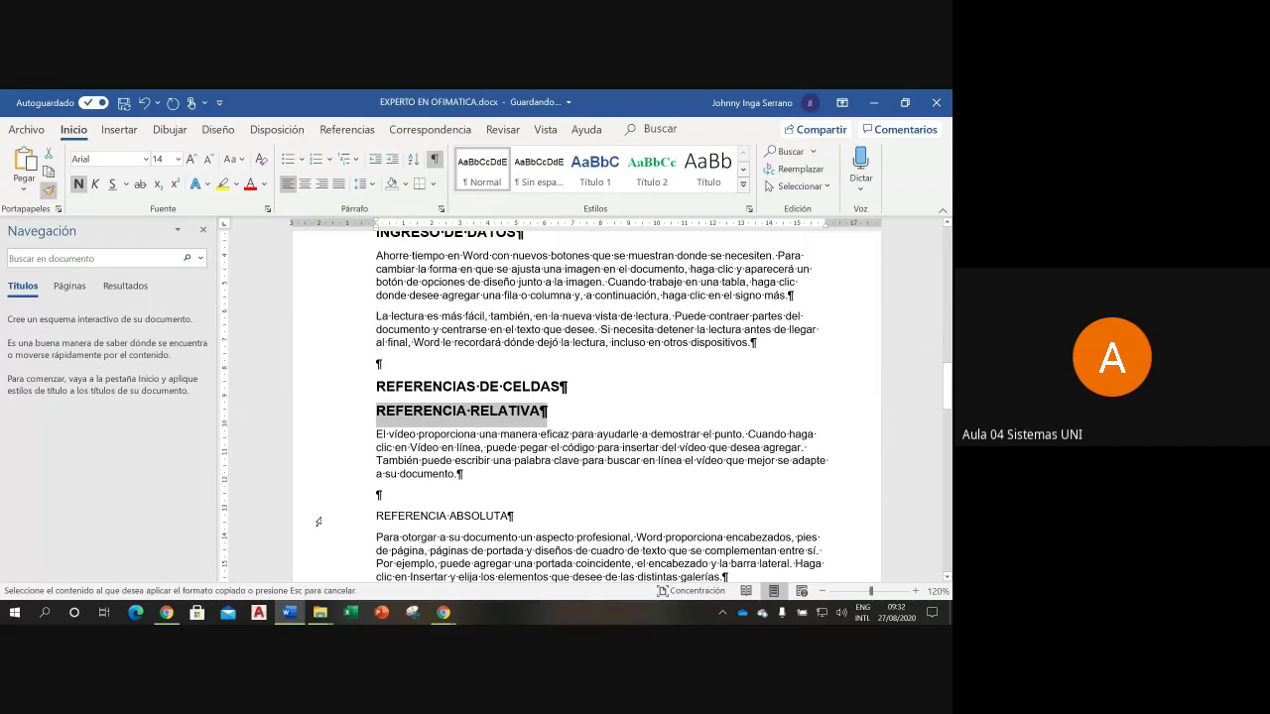
click(322, 521)
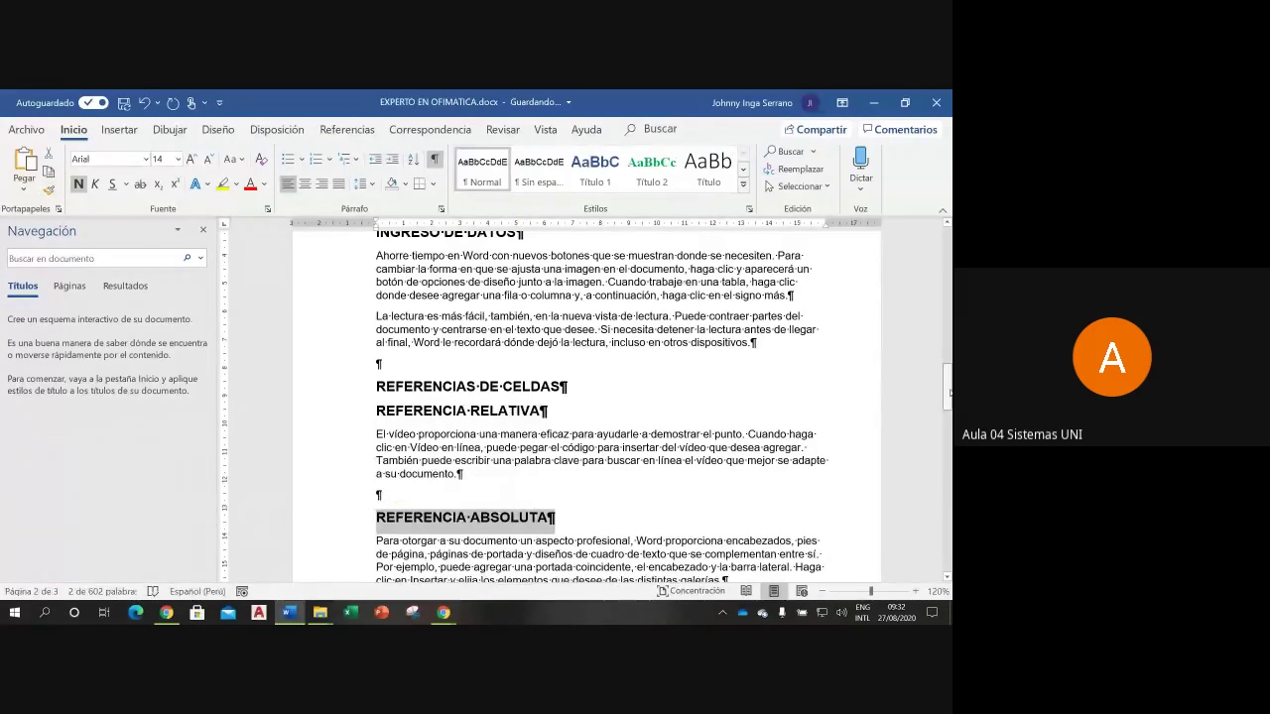
Step: Copy the heading formatting onto REFERENCIA MIXTA, REFERENCIA ENTRE HOJAS Y LIBROS and TABLAS
scroll(585, 407, down, 3)
scroll(585, 407, down, 3)
scroll(585, 406, down, 2)
click(49, 191)
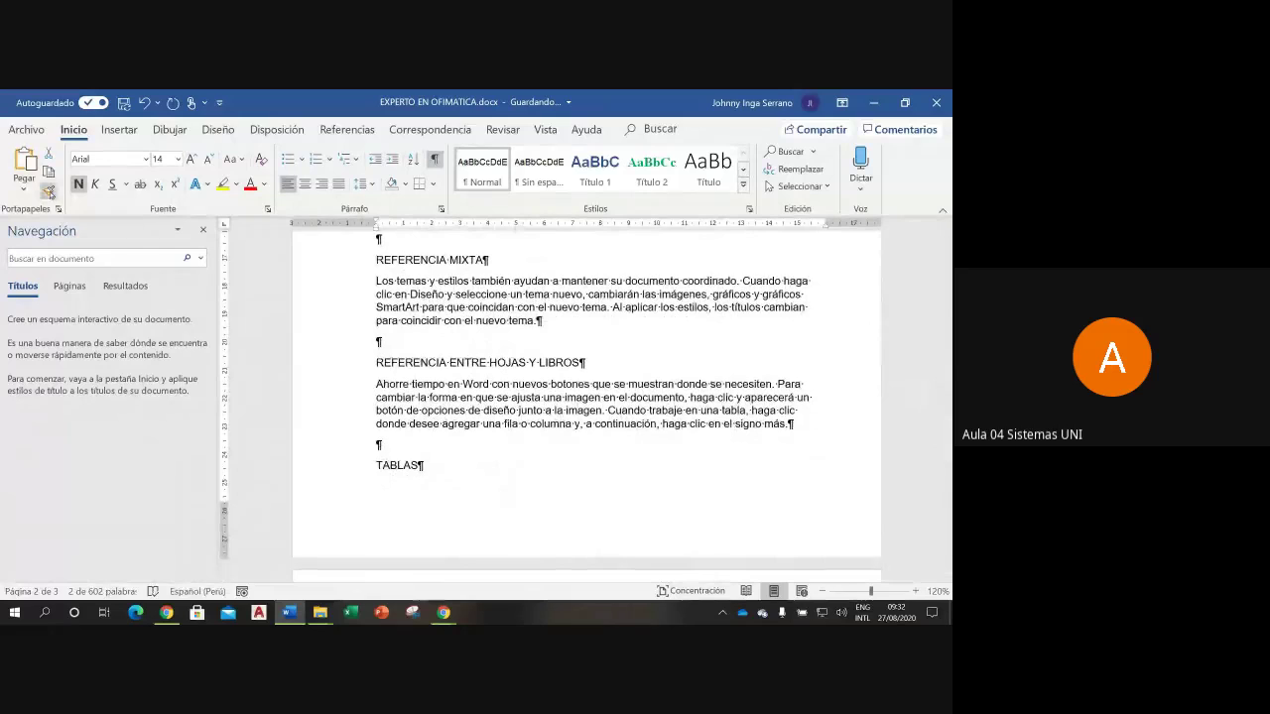
click(343, 264)
click(50, 192)
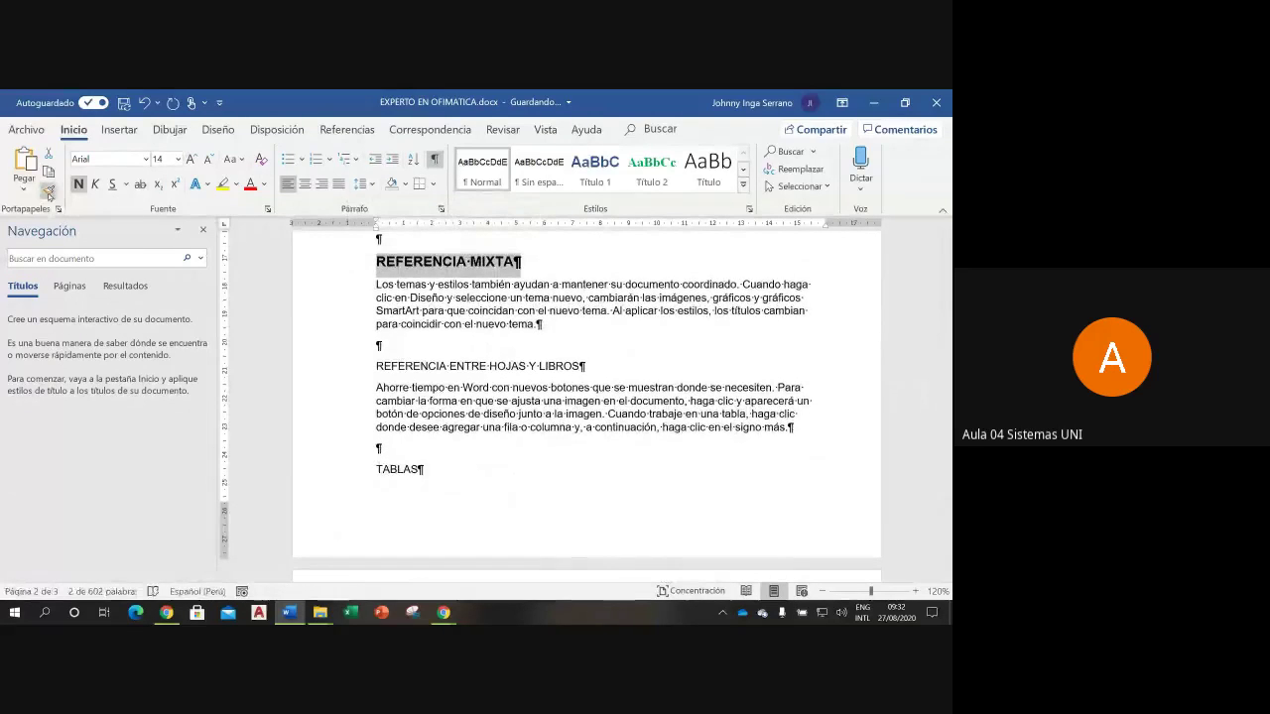
click(340, 370)
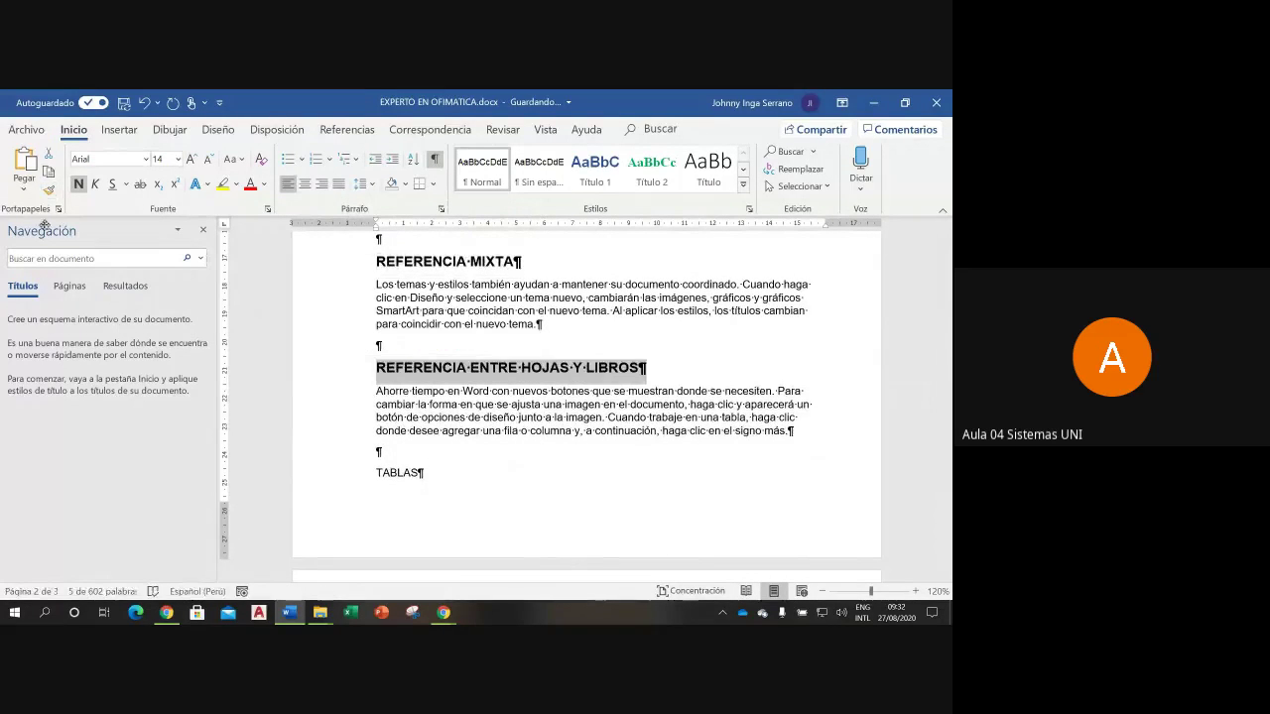
click(47, 190)
click(347, 474)
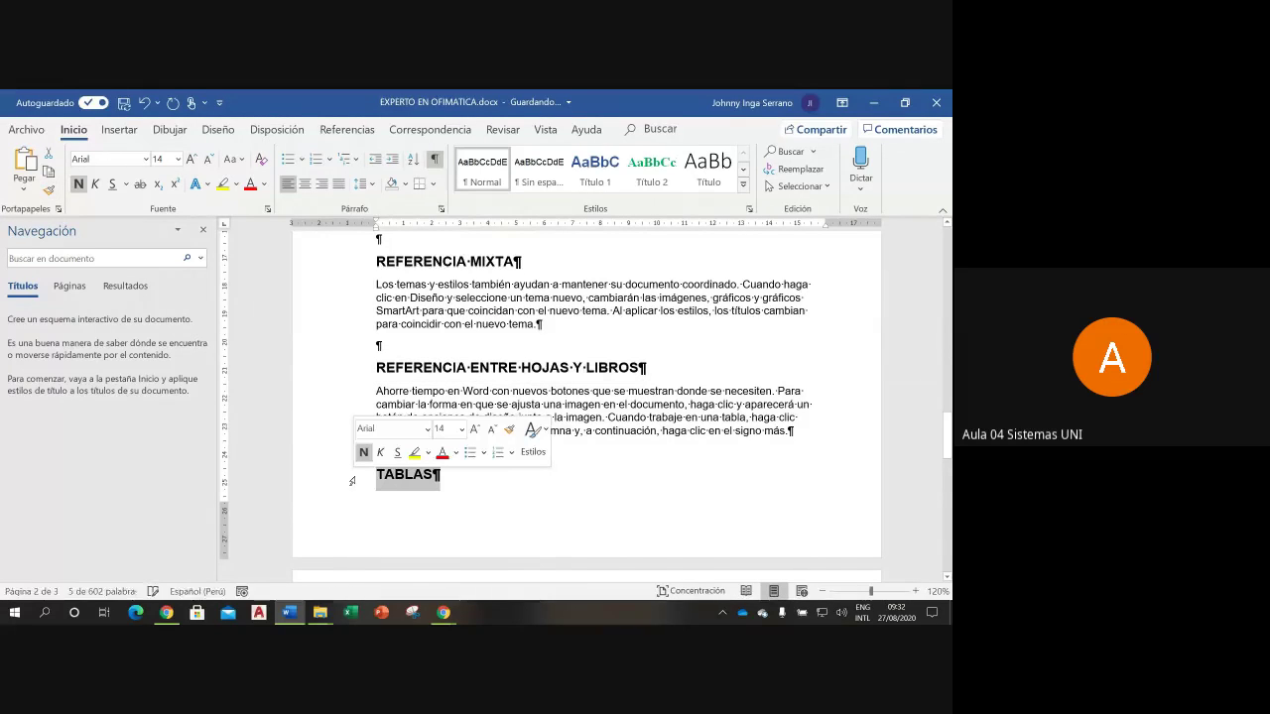
mouse_move(949, 441)
mouse_down()
mouse_move(939, 414)
mouse_move(934, 442)
mouse_up()
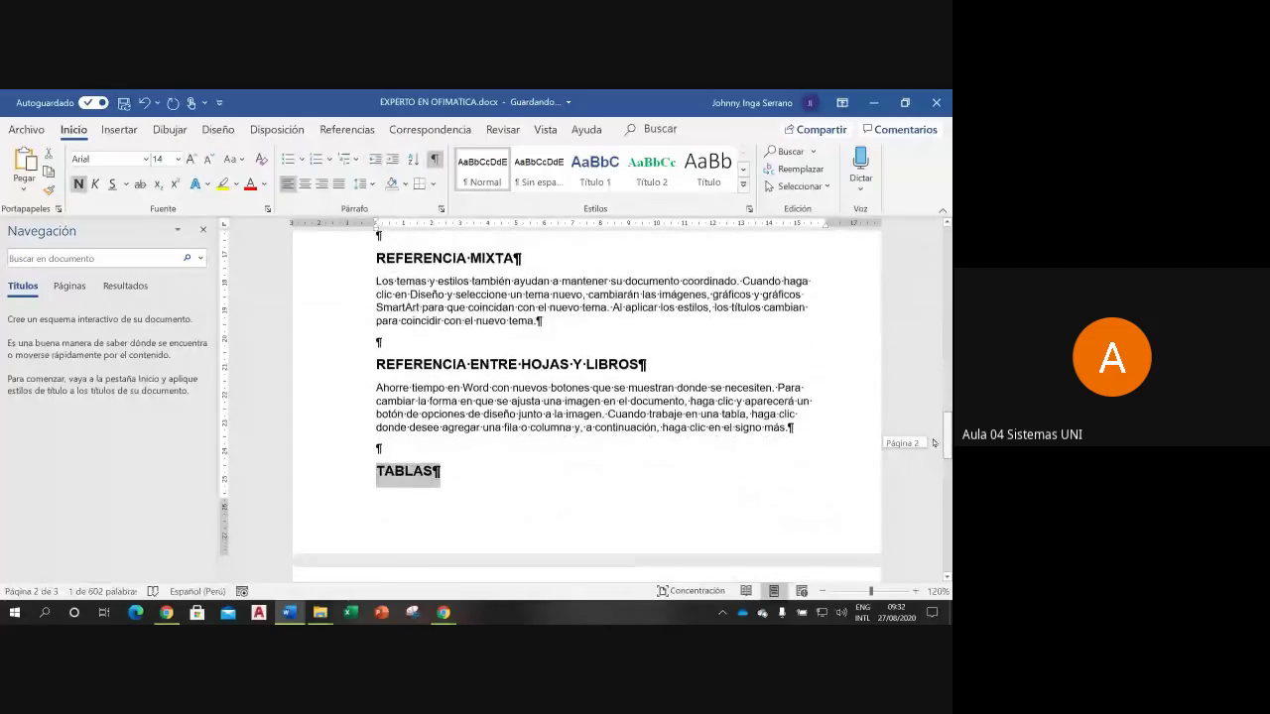
click(403, 447)
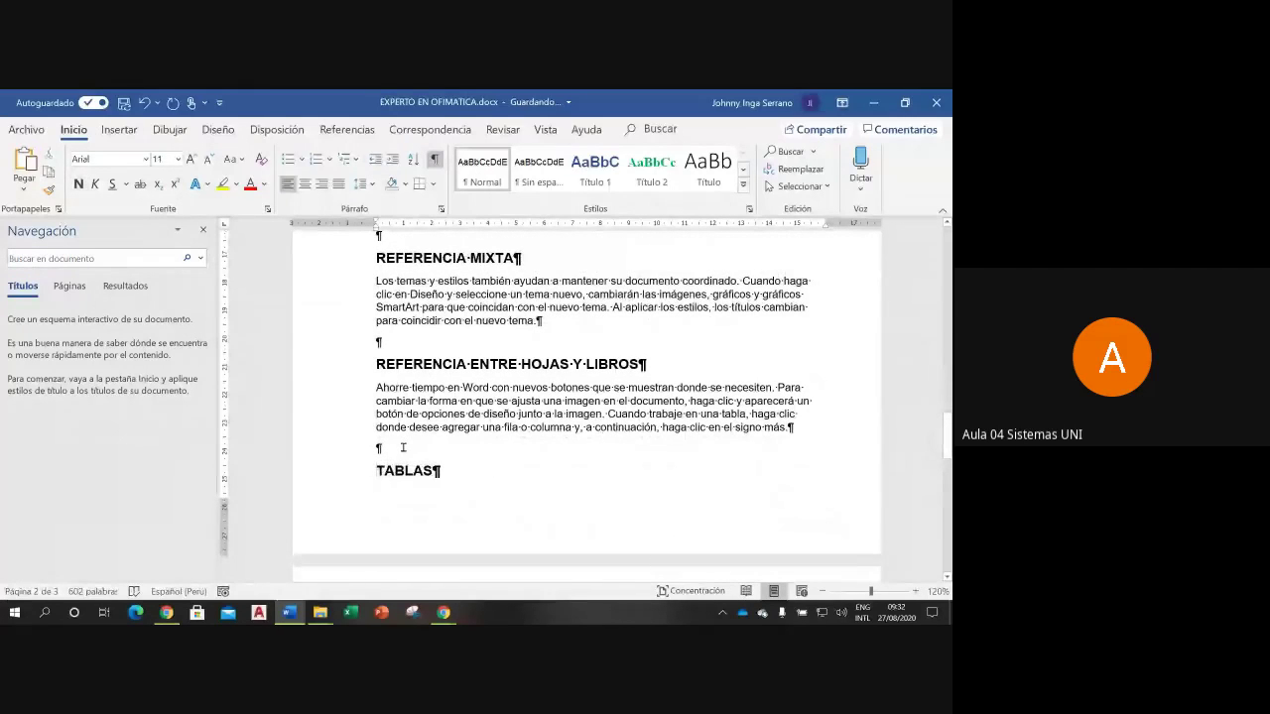
key(ctrl+z)
mouse_move(948, 429)
mouse_down()
mouse_move(947, 474)
mouse_move(933, 335)
mouse_up()
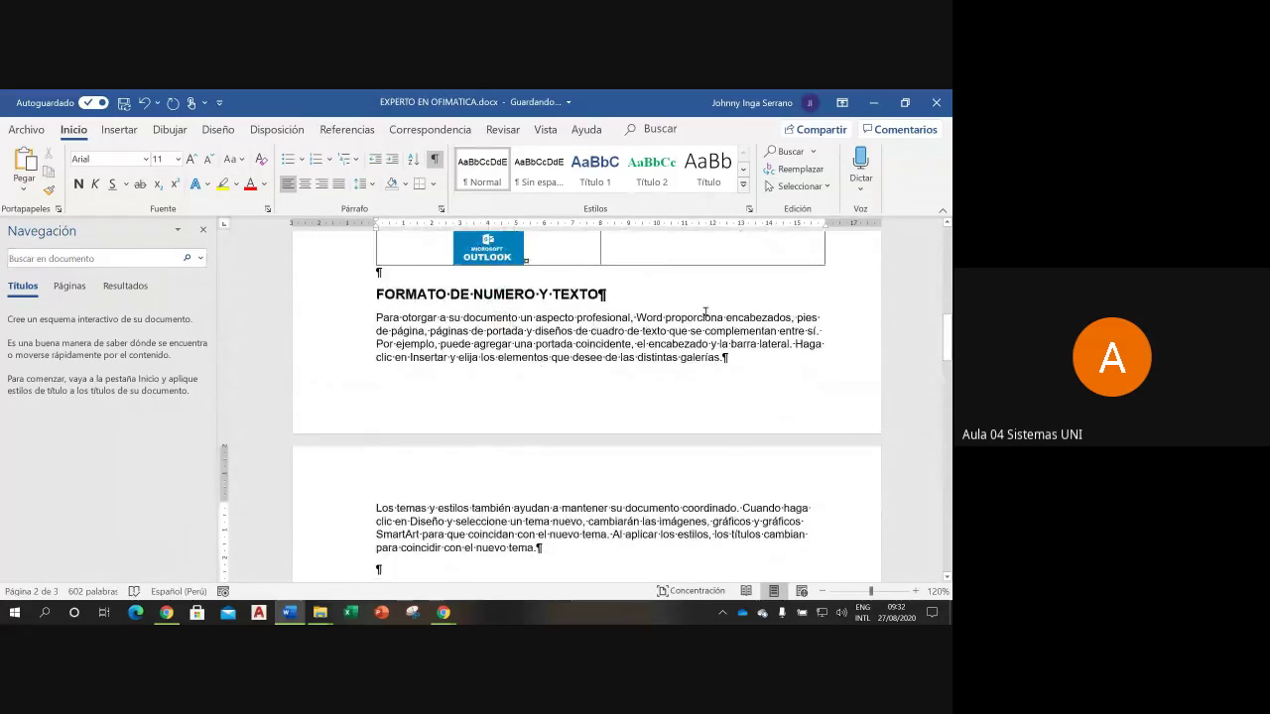
Step: Draw a Rectángulo shape just right of the FORMATO DE NUMERO Y TEXTO heading
click(629, 299)
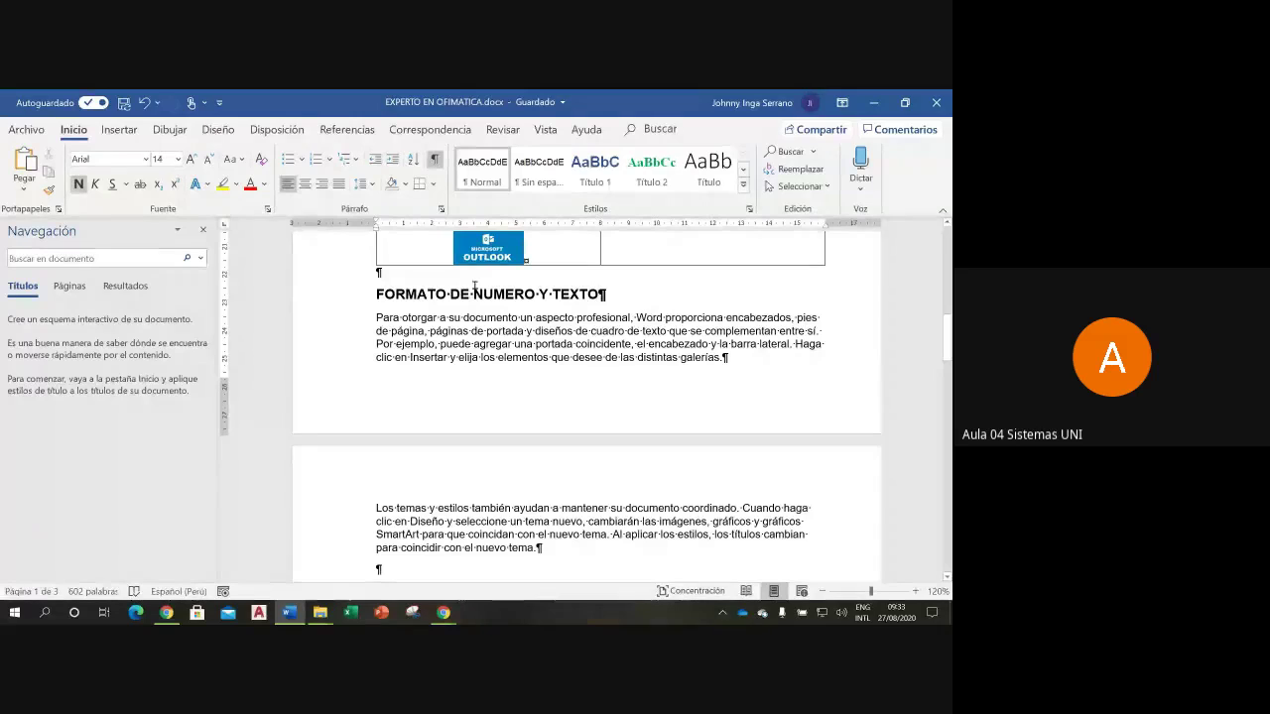
click(119, 129)
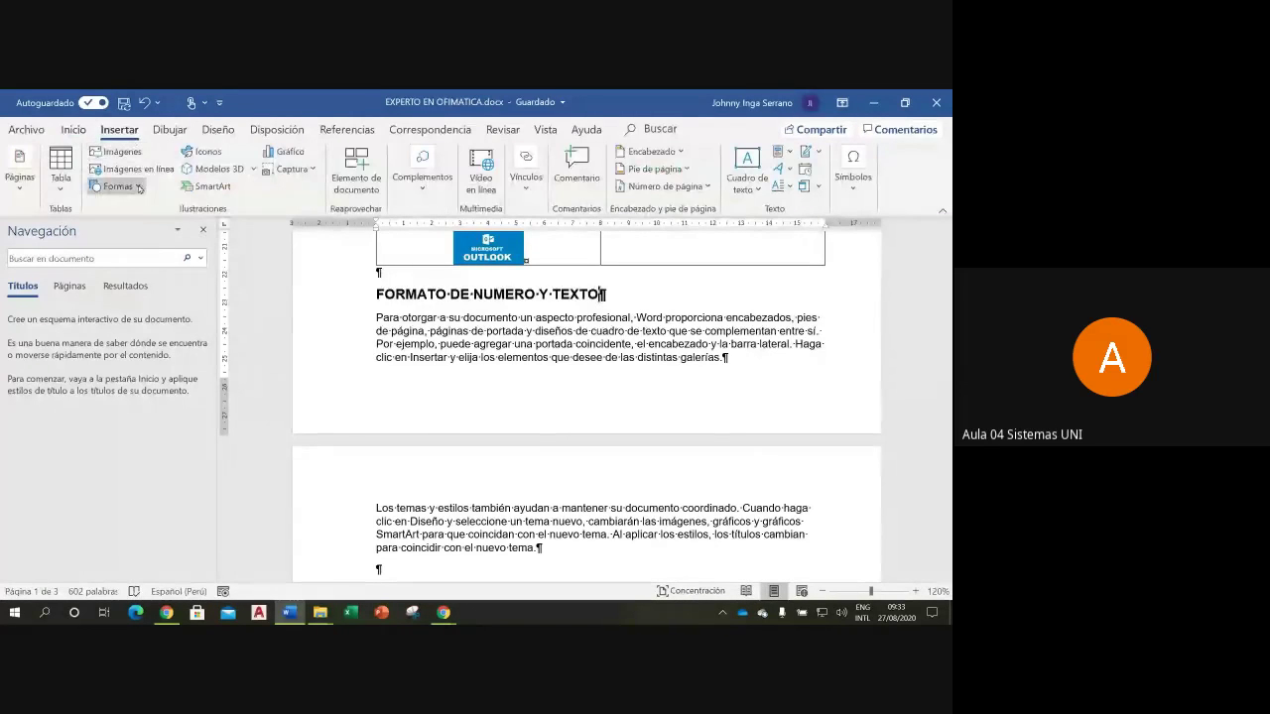
click(117, 186)
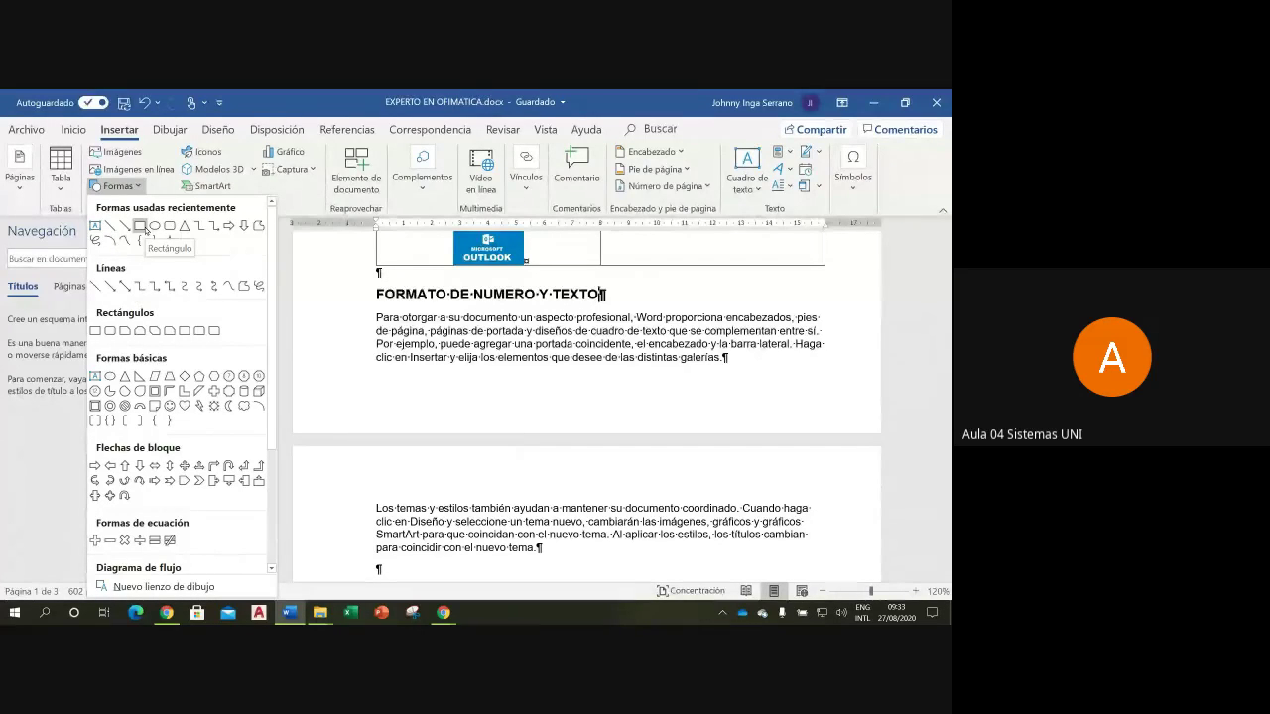
click(140, 226)
drag(680, 281, 767, 302)
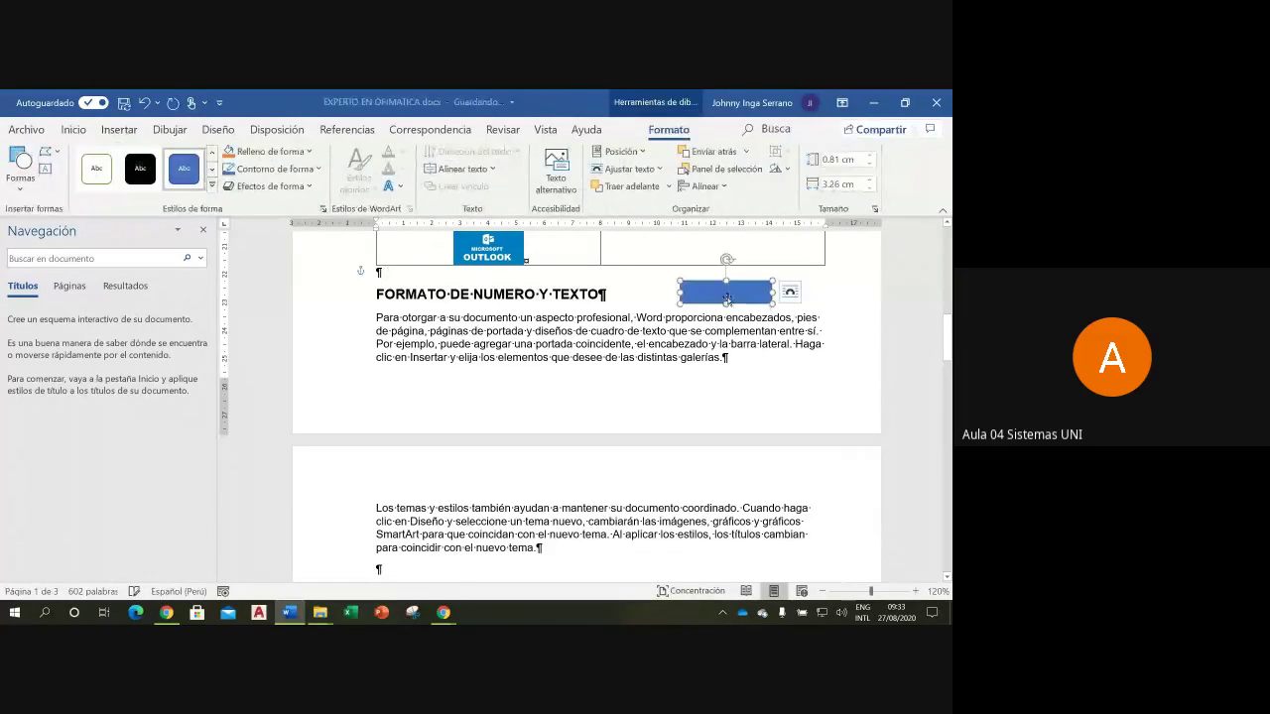
Step: Add the text 'REFERENCIAS MIXTAS' to the rectangle and widen it slightly so the label wraps
right_click(726, 298)
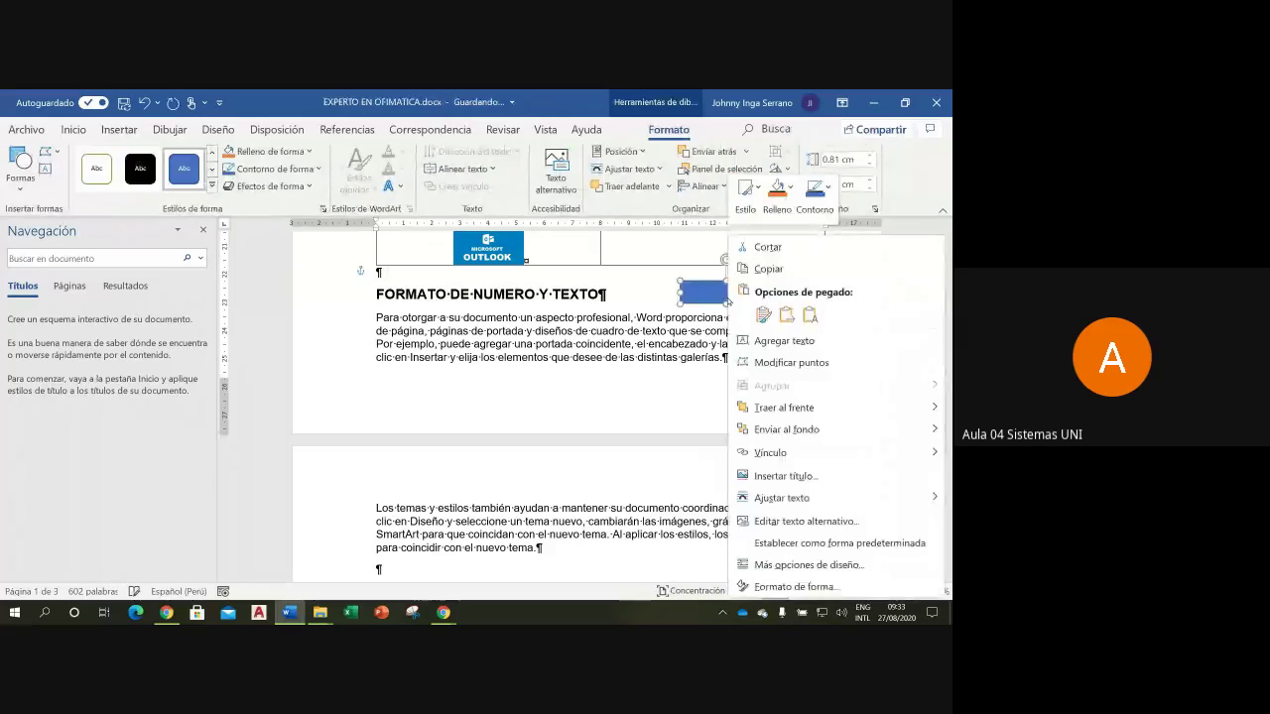
click(793, 341)
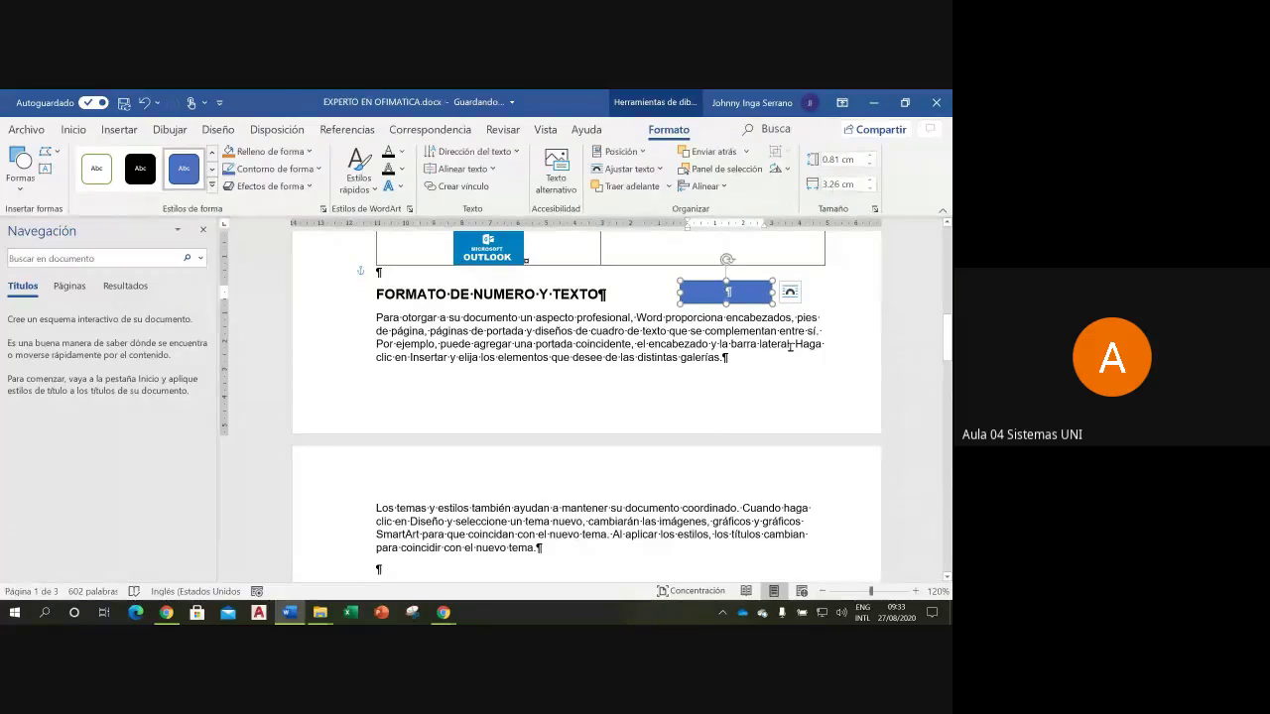
text(RE)
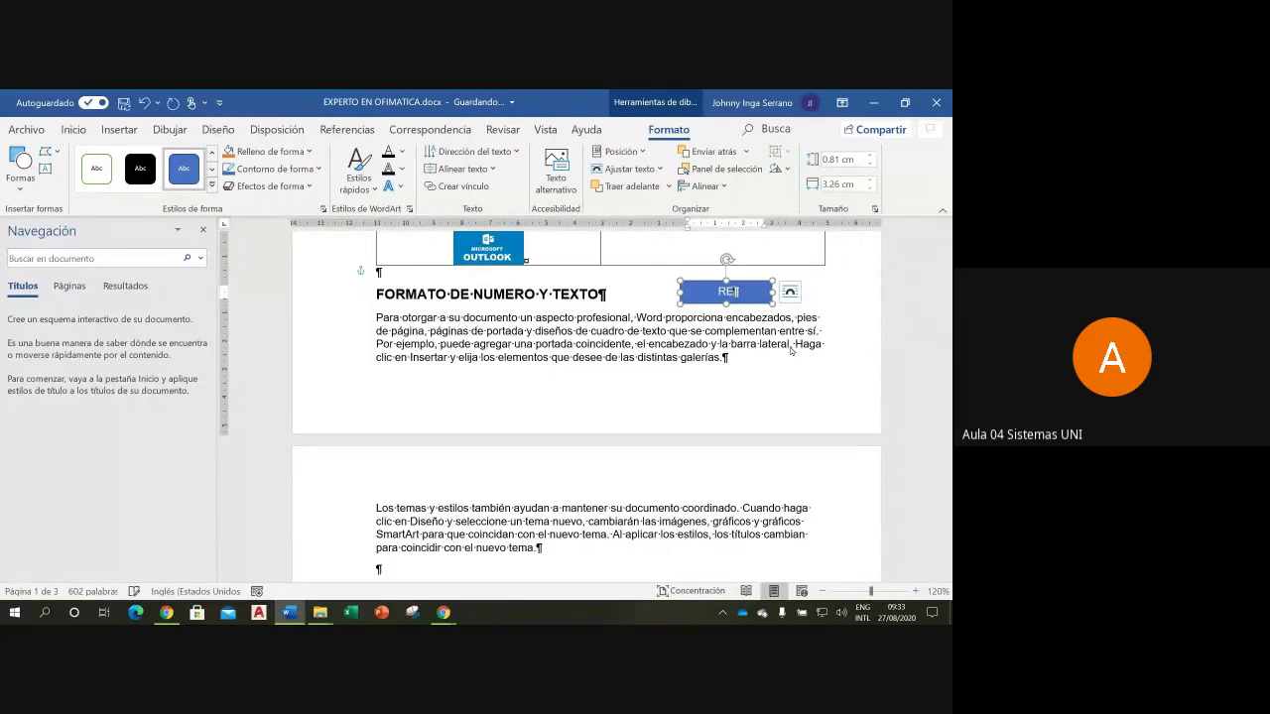
text(FERENCI)
text(A)
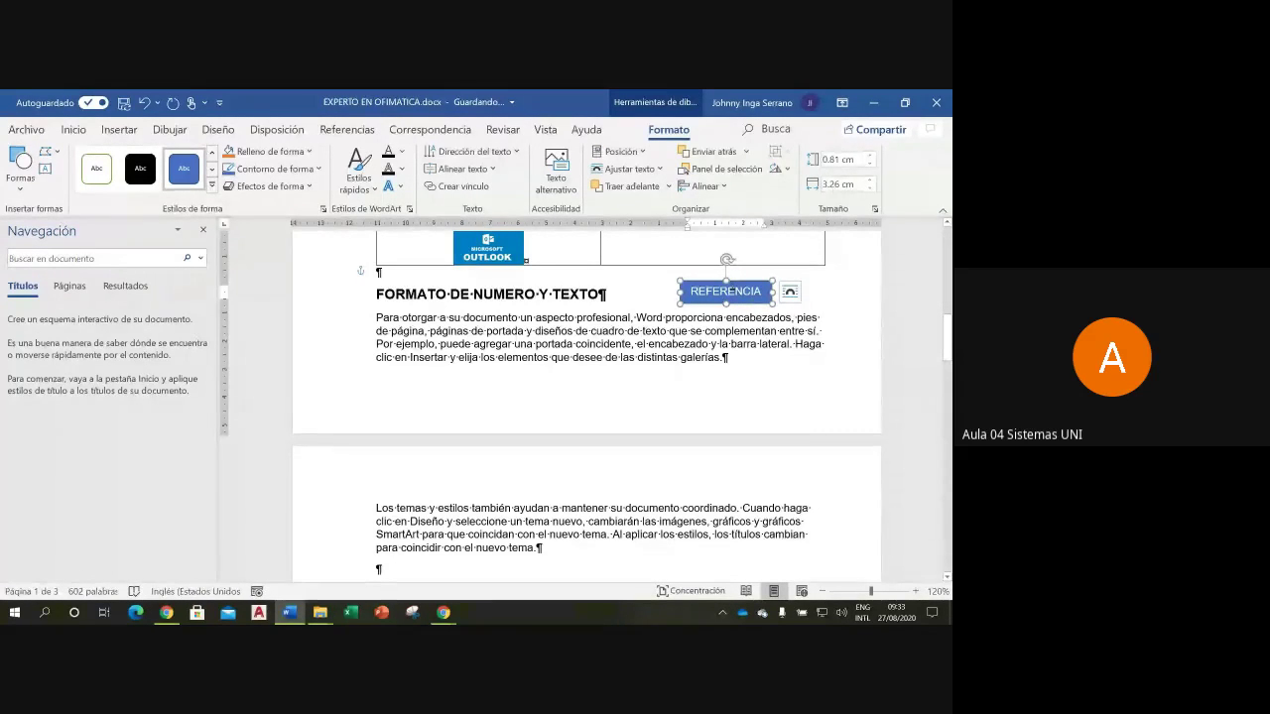
text(S MIXTA)
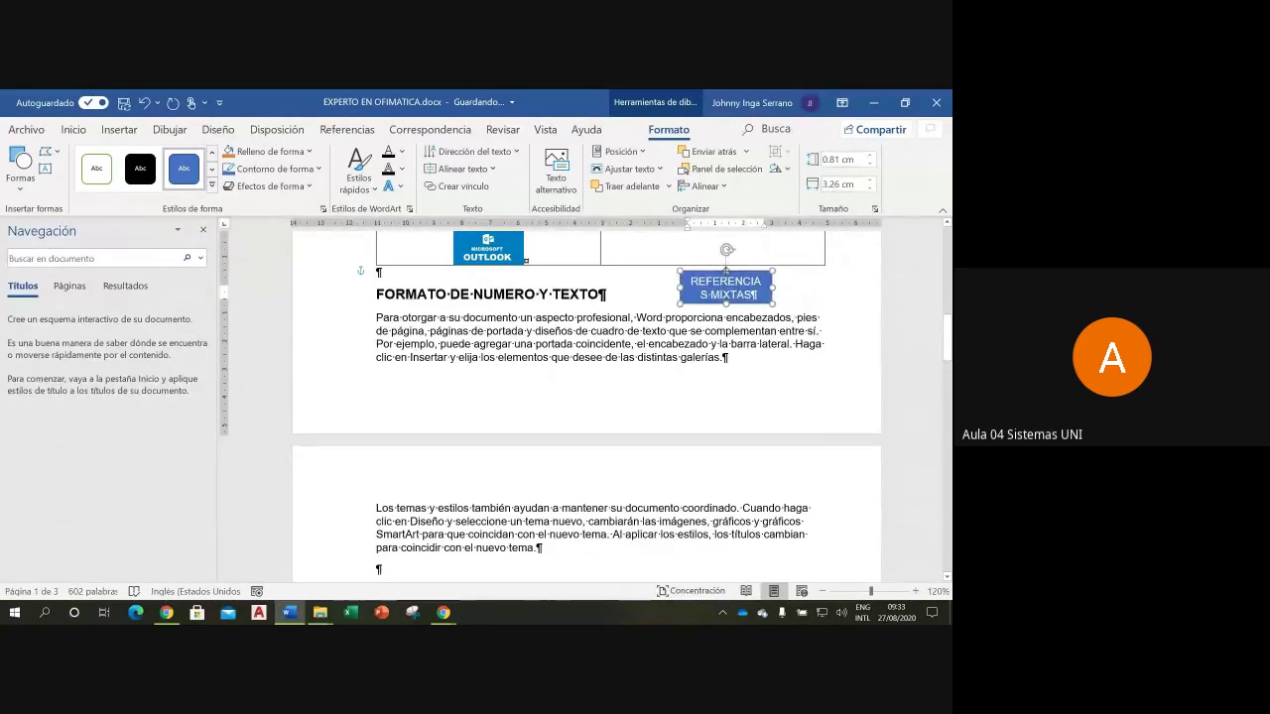
text(S)
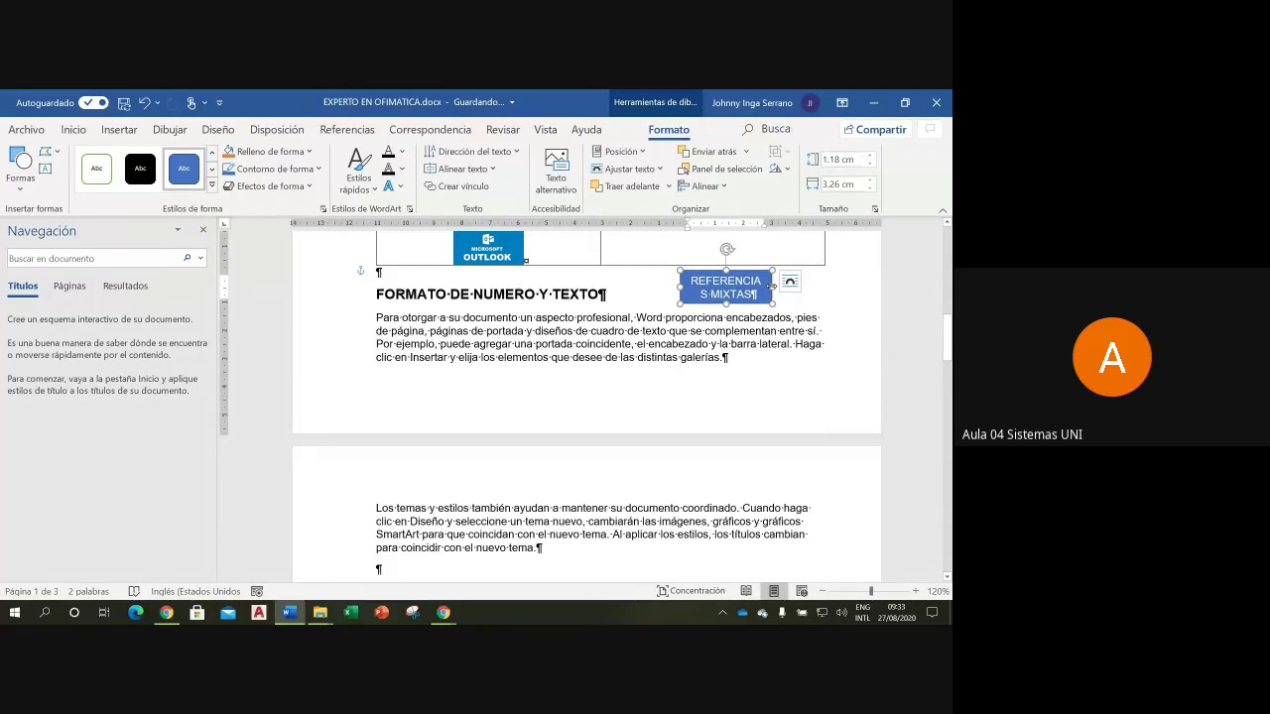
drag(772, 287, 777, 286)
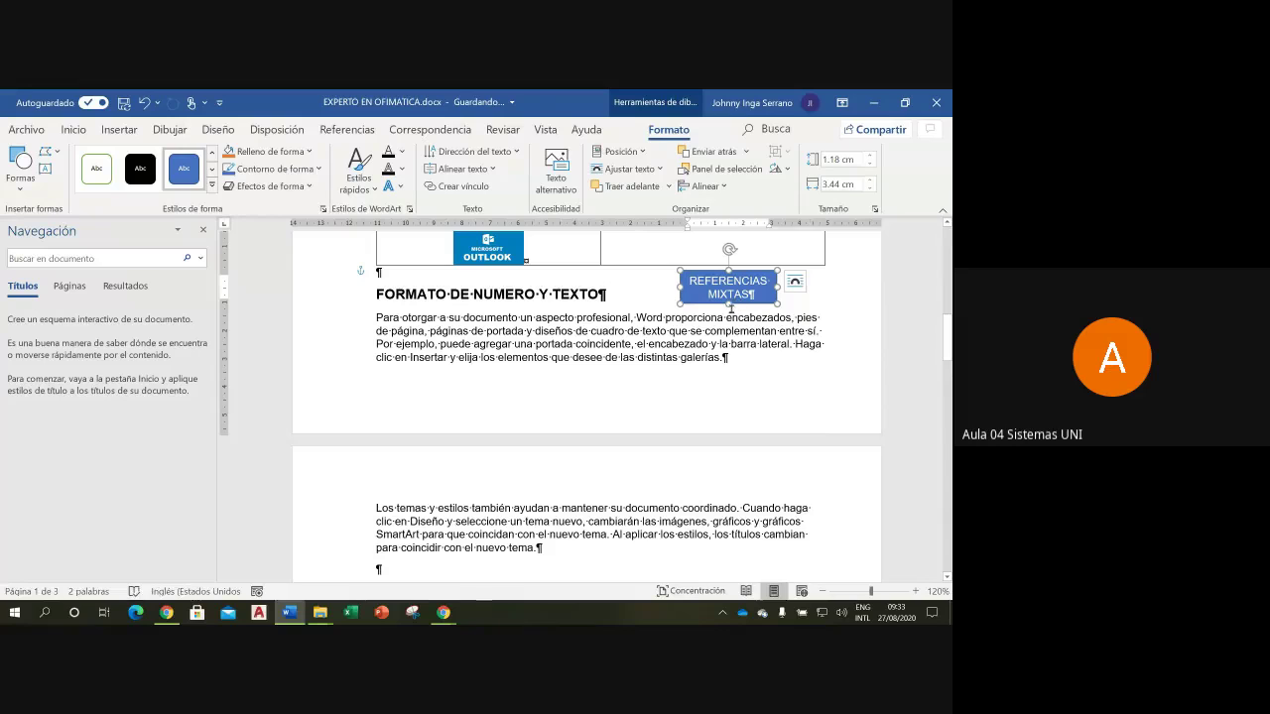
Step: Give the button a light-green shape style and a bold label, then hide formatting marks
click(212, 185)
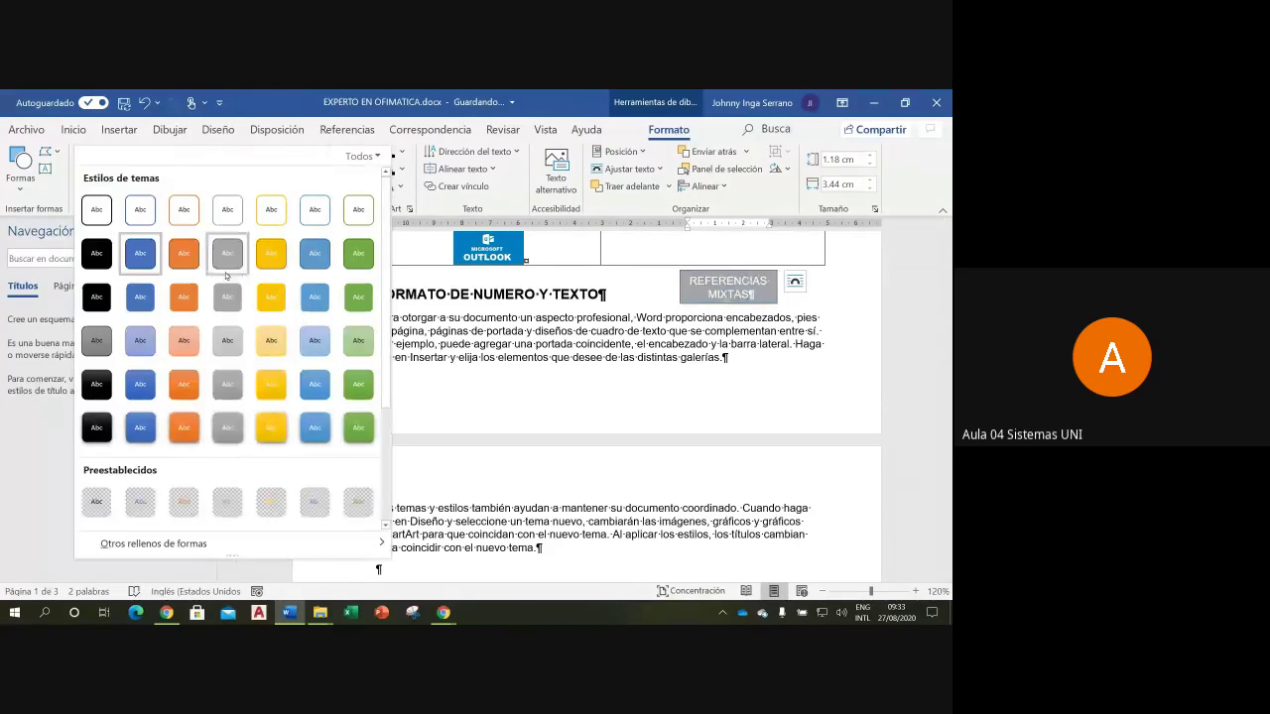
click(358, 339)
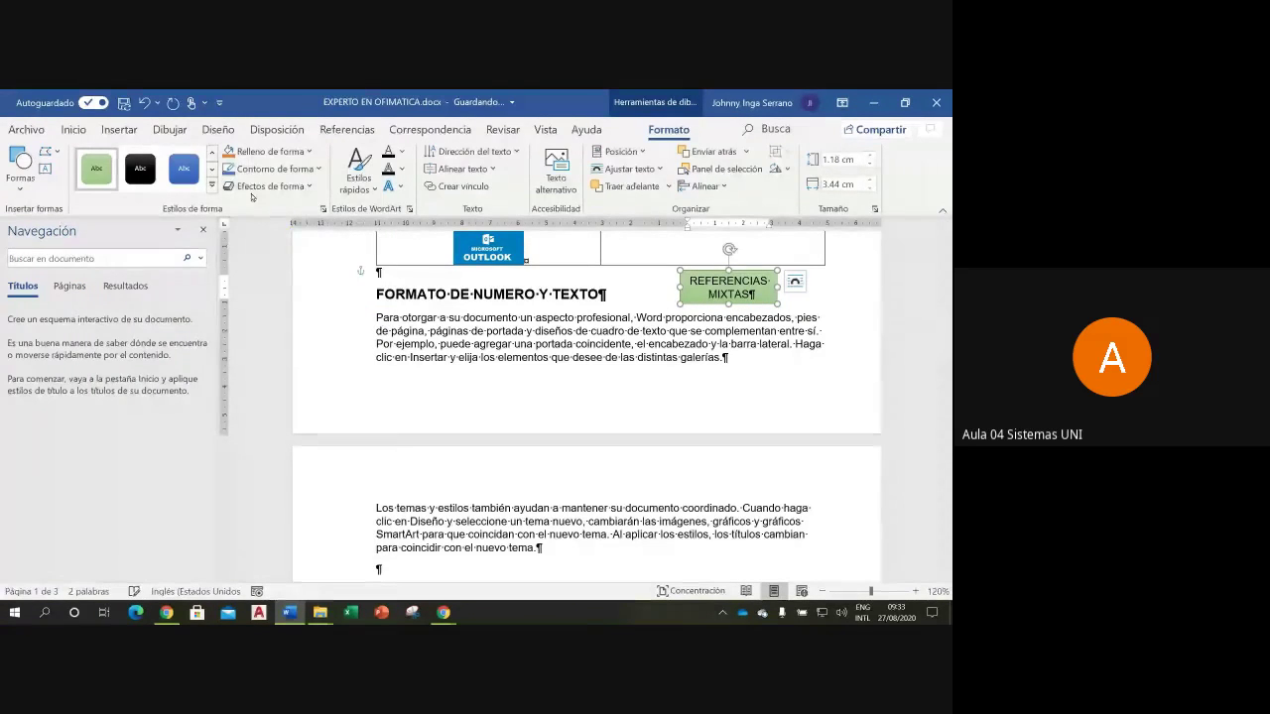
click(73, 130)
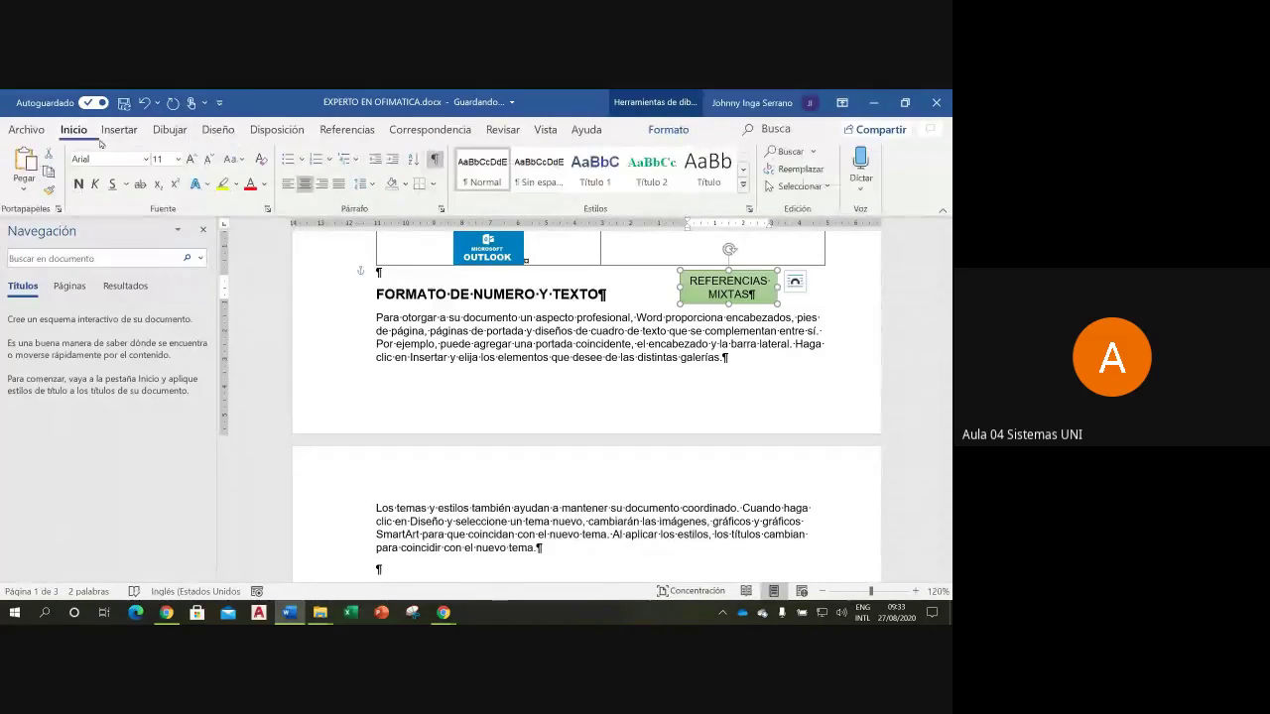
click(265, 186)
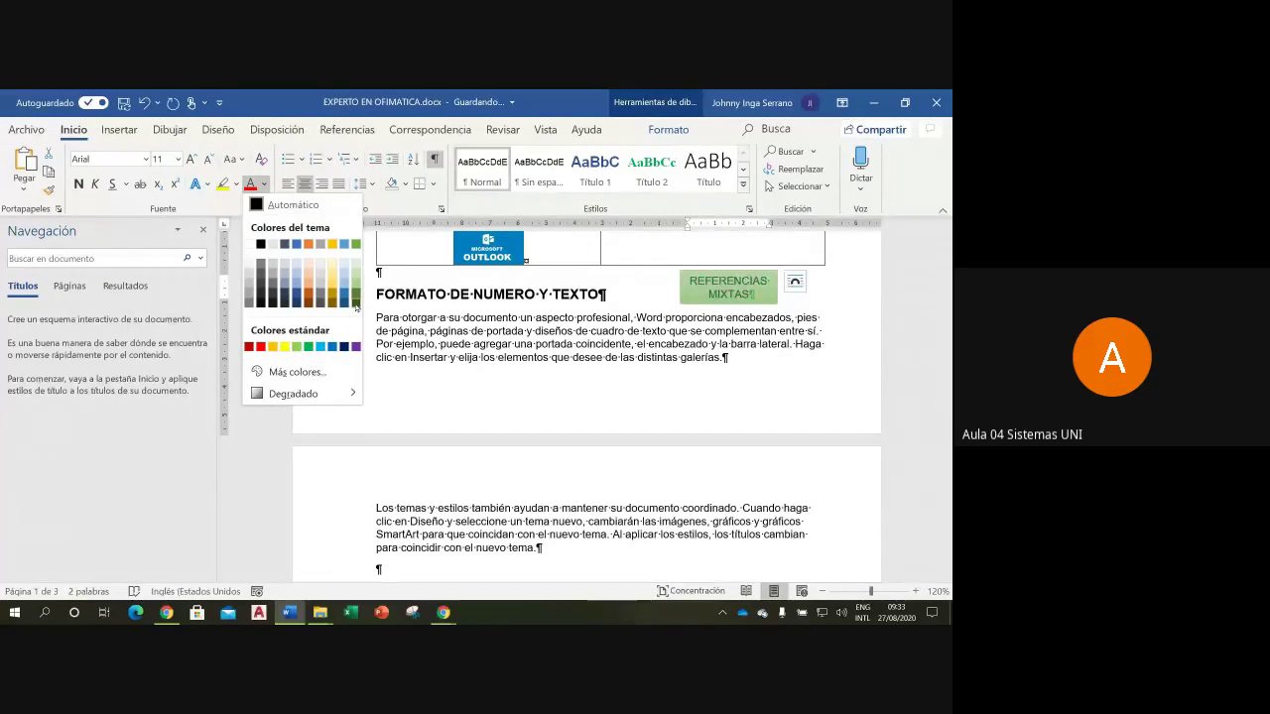
click(111, 199)
click(78, 184)
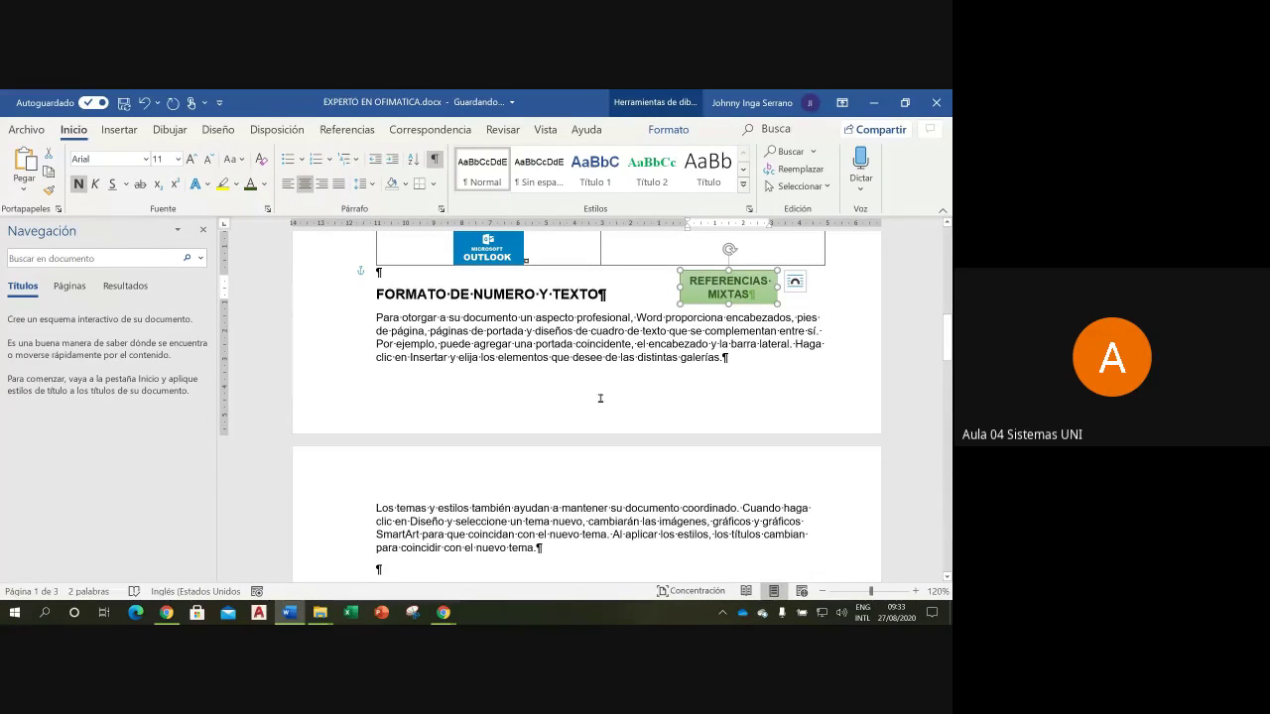
click(434, 160)
Step: Shift the button slightly left and place the cursor at the REFERENCIA MIXTA heading
click(716, 334)
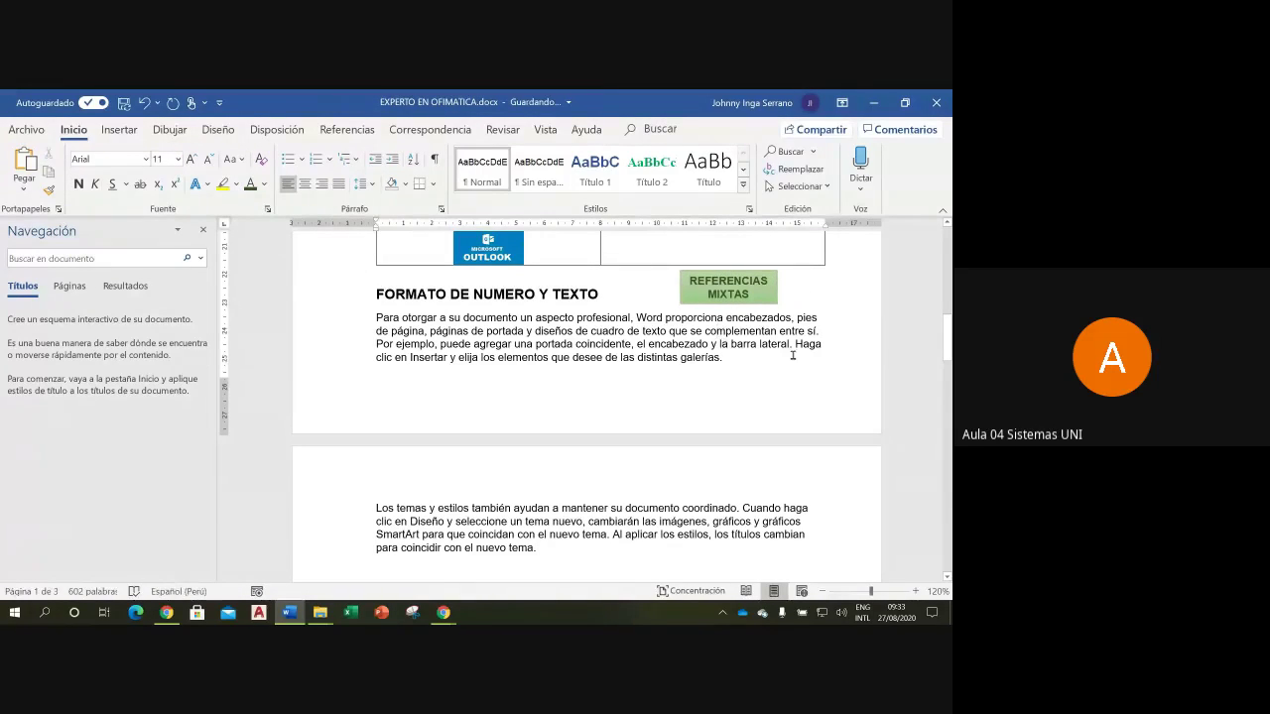
drag(761, 302, 732, 305)
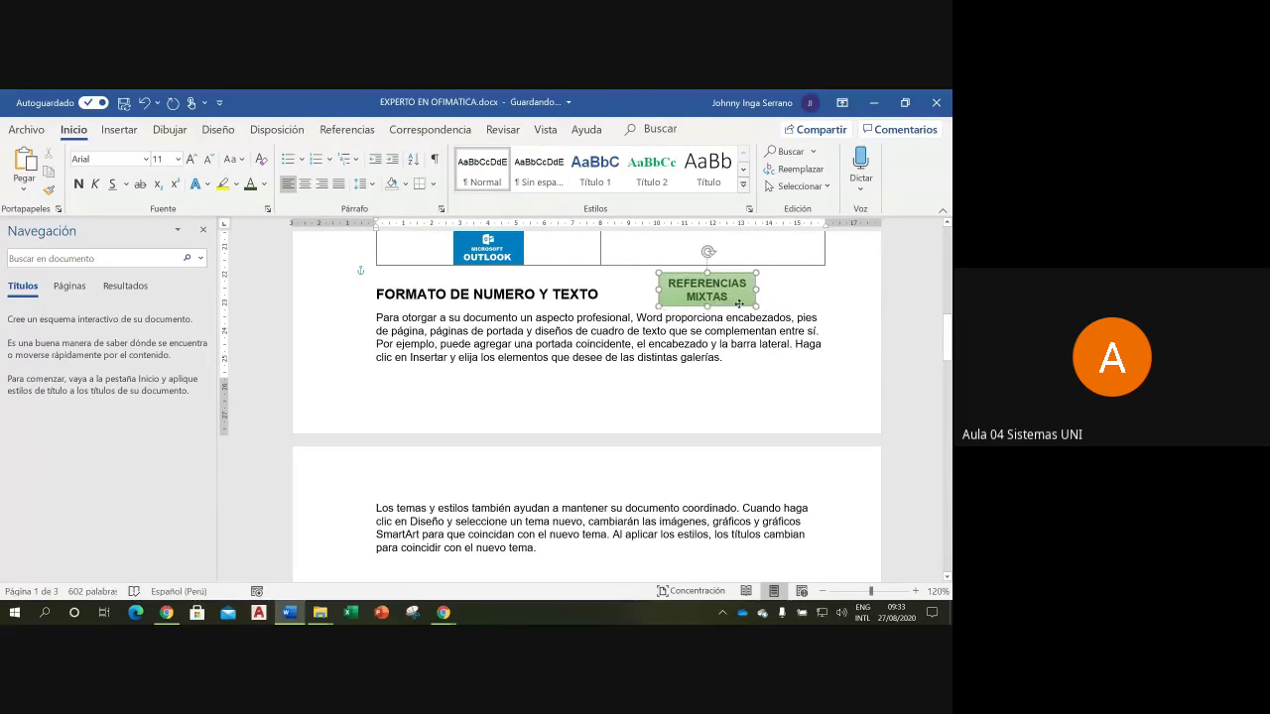
click(638, 333)
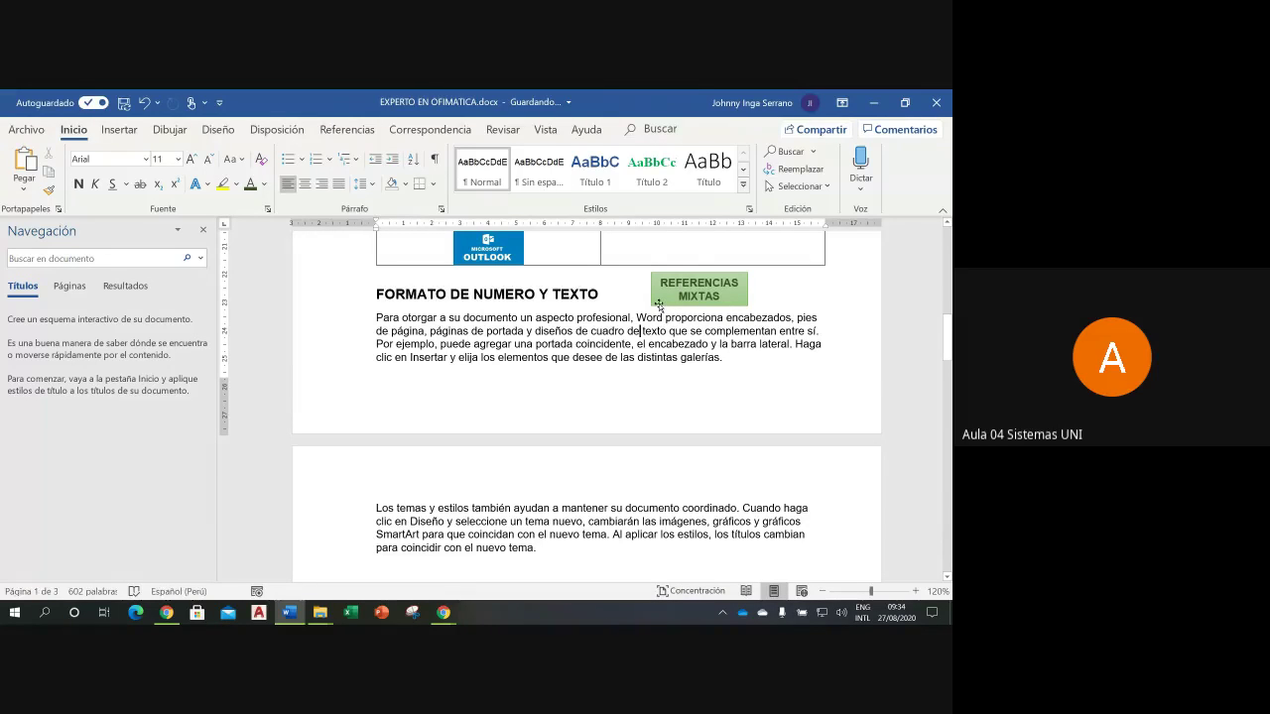
click(658, 305)
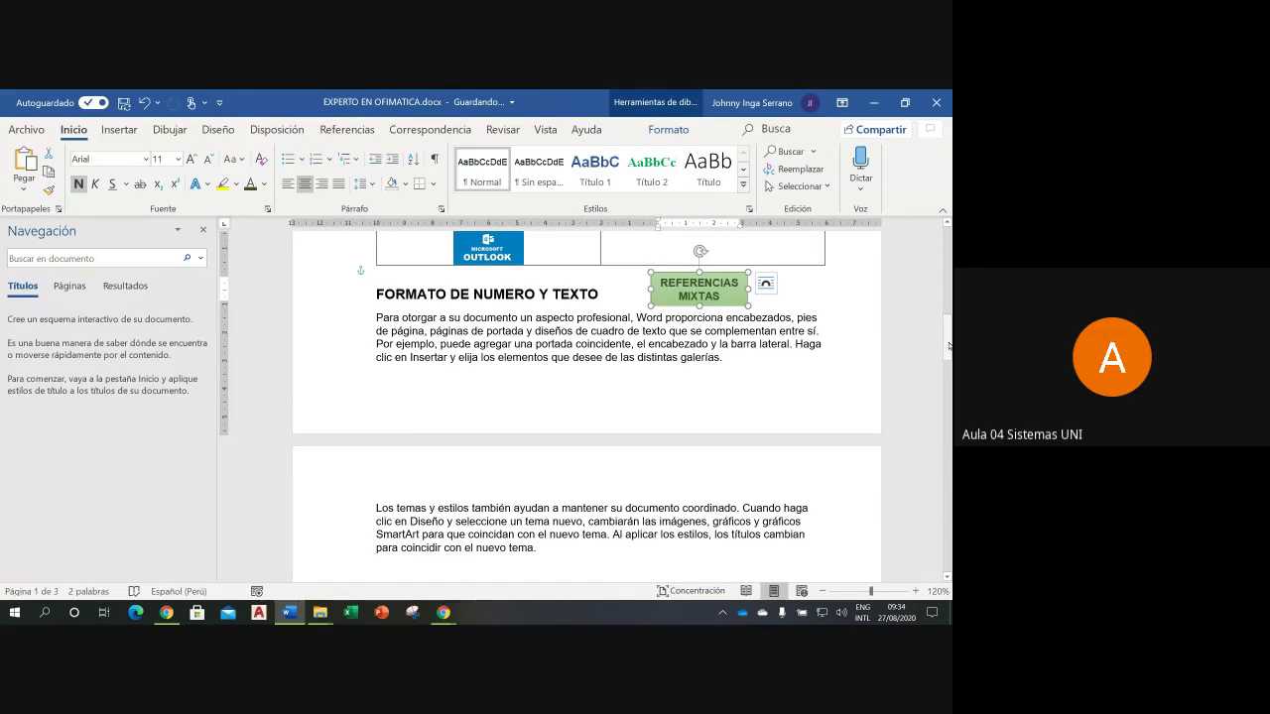
drag(947, 346, 948, 426)
click(377, 358)
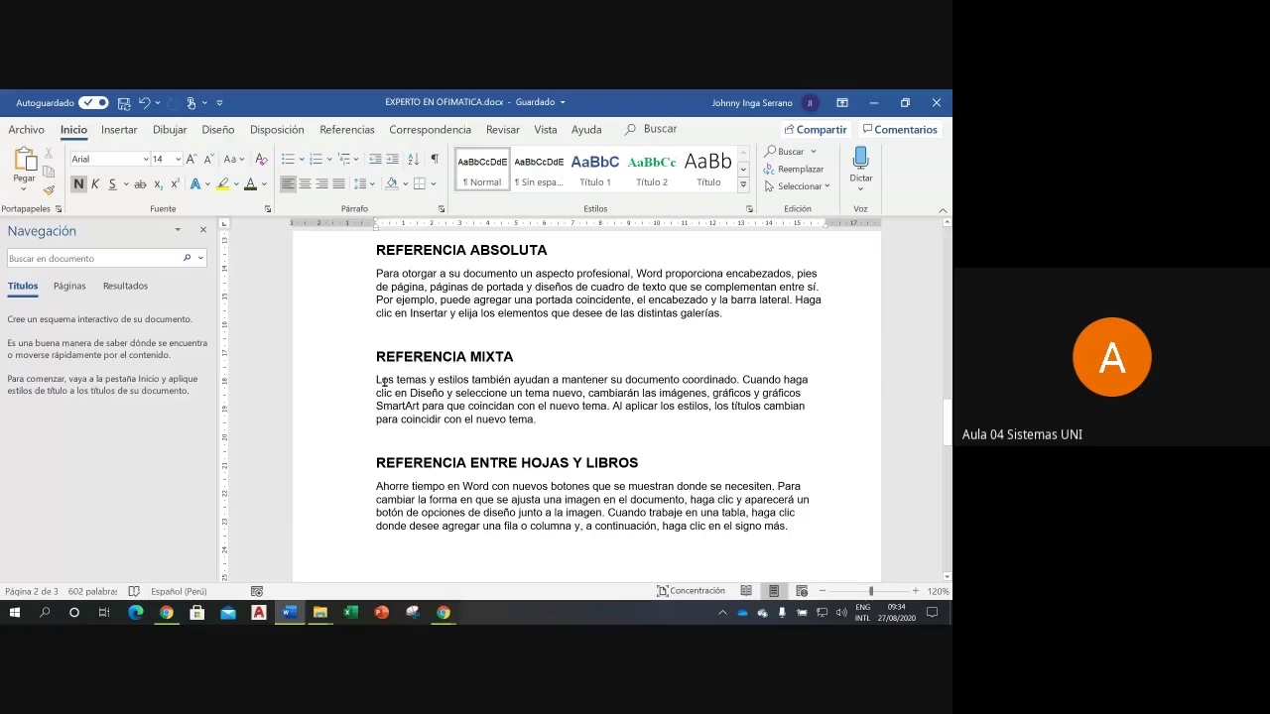
Step: Open the Marcador dialog from Insertar > Vínculos at the REFERENCIA MIXTA heading
click(119, 130)
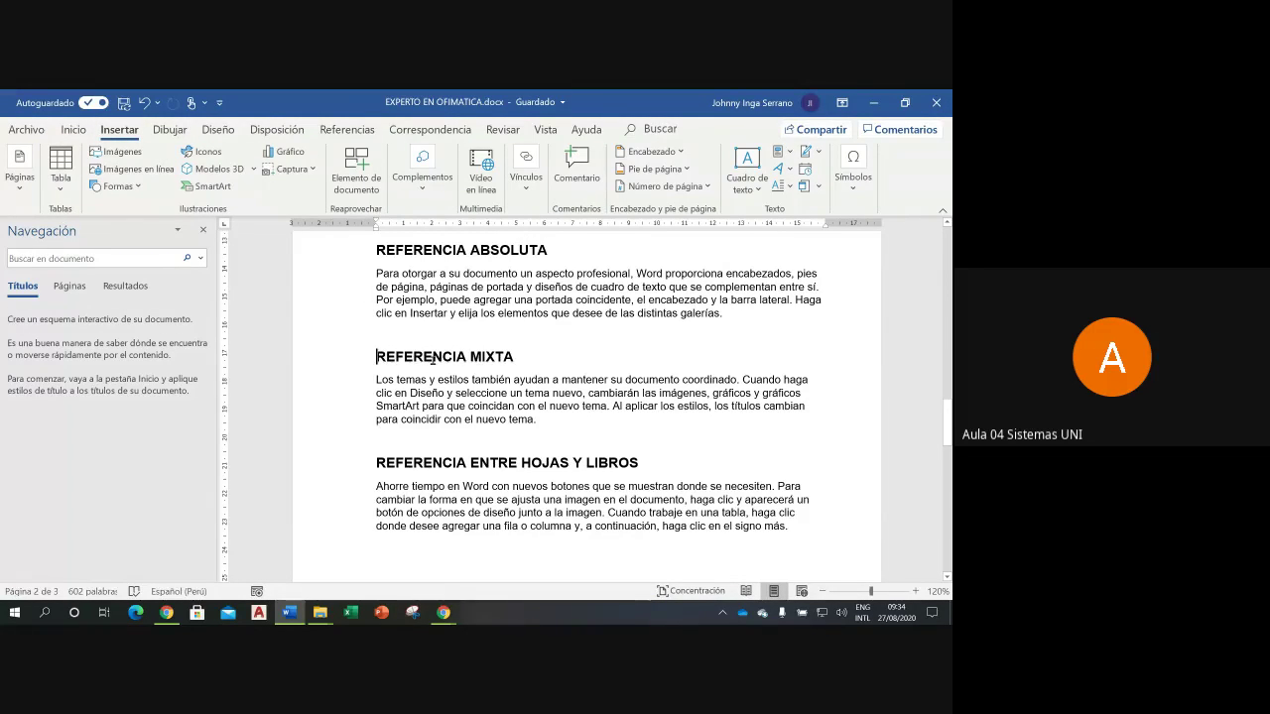
click(524, 193)
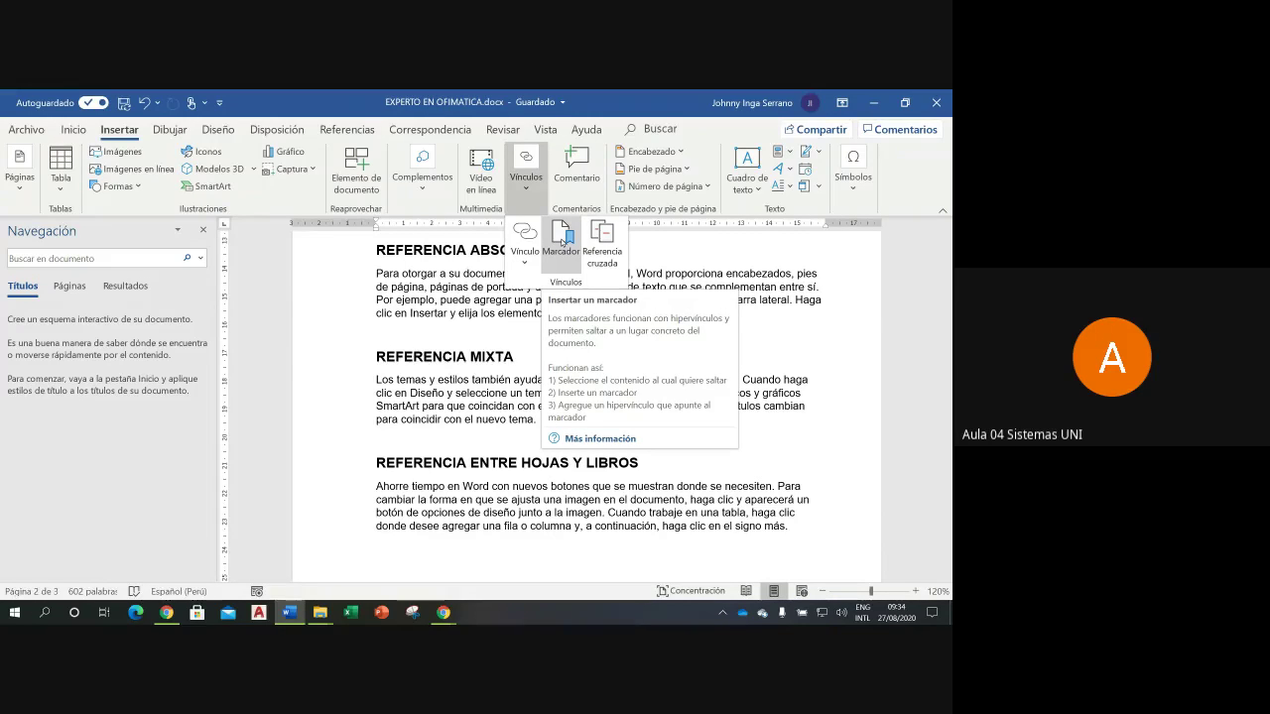
click(561, 241)
drag(533, 371, 707, 250)
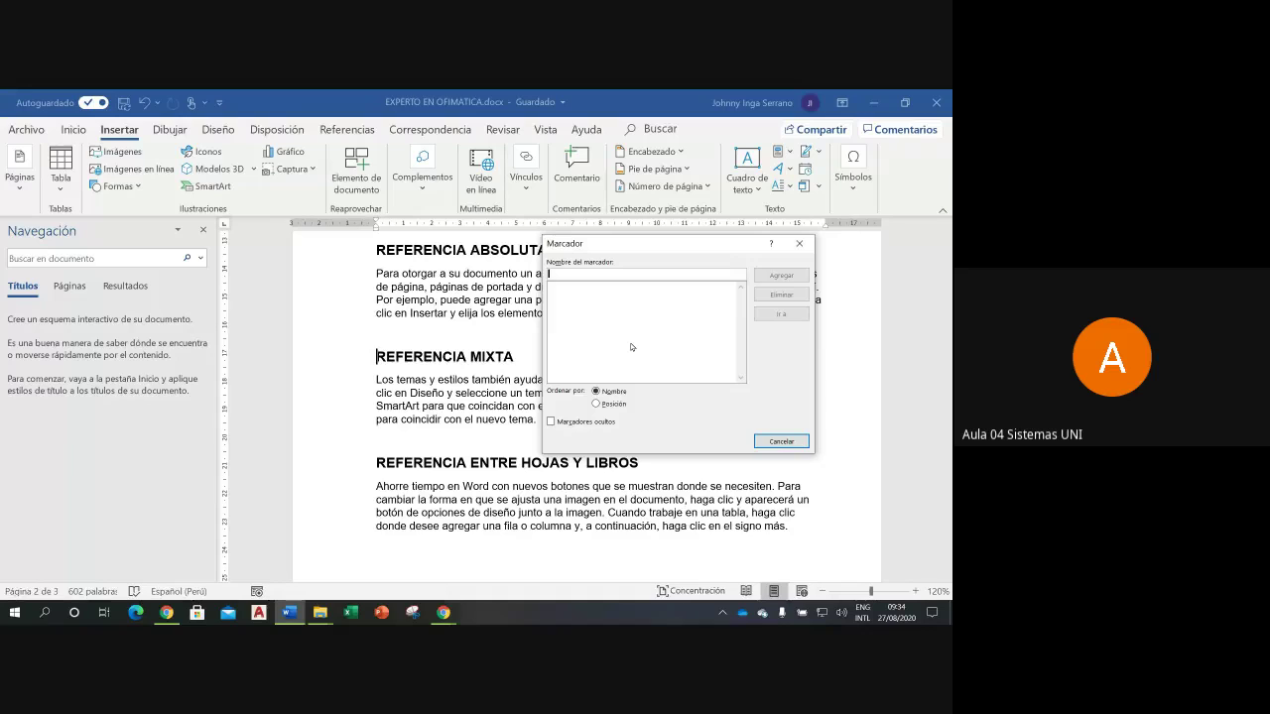
Step: Name the bookmark REF_MIXTA, fixing the hyphen to an underscore, and add it
text(REF)
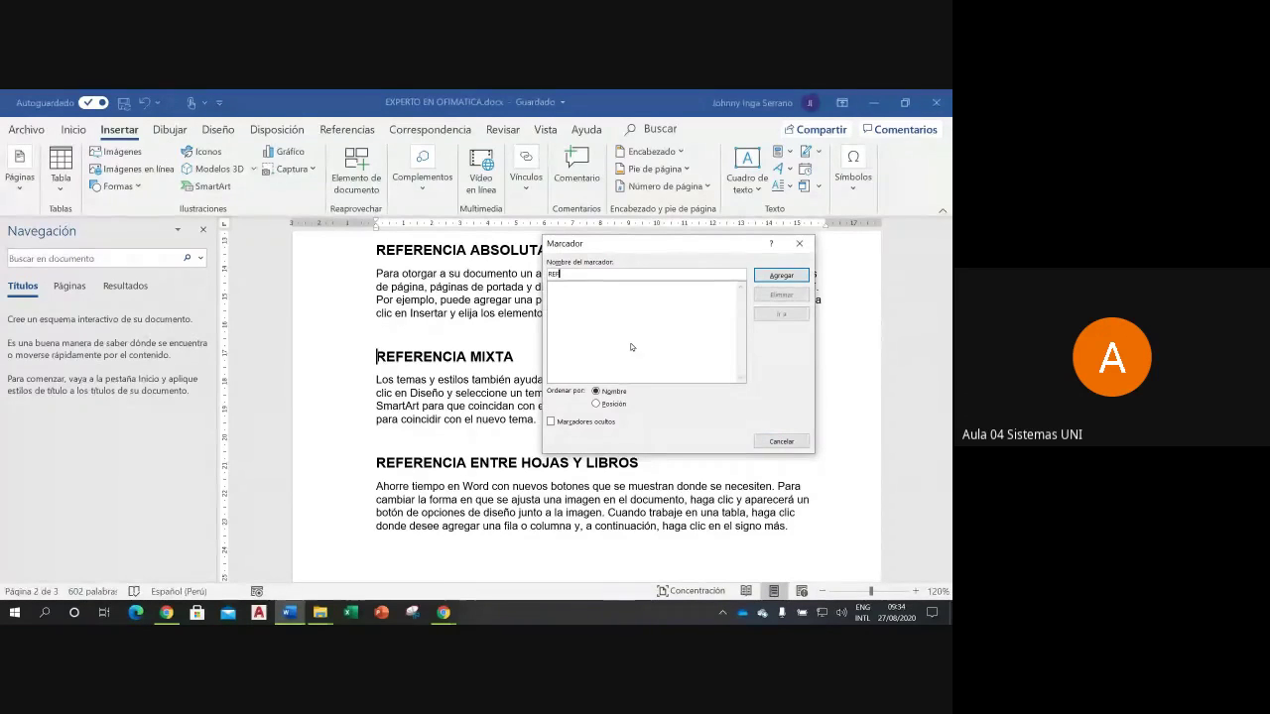
text(-)
text(MIXTA)
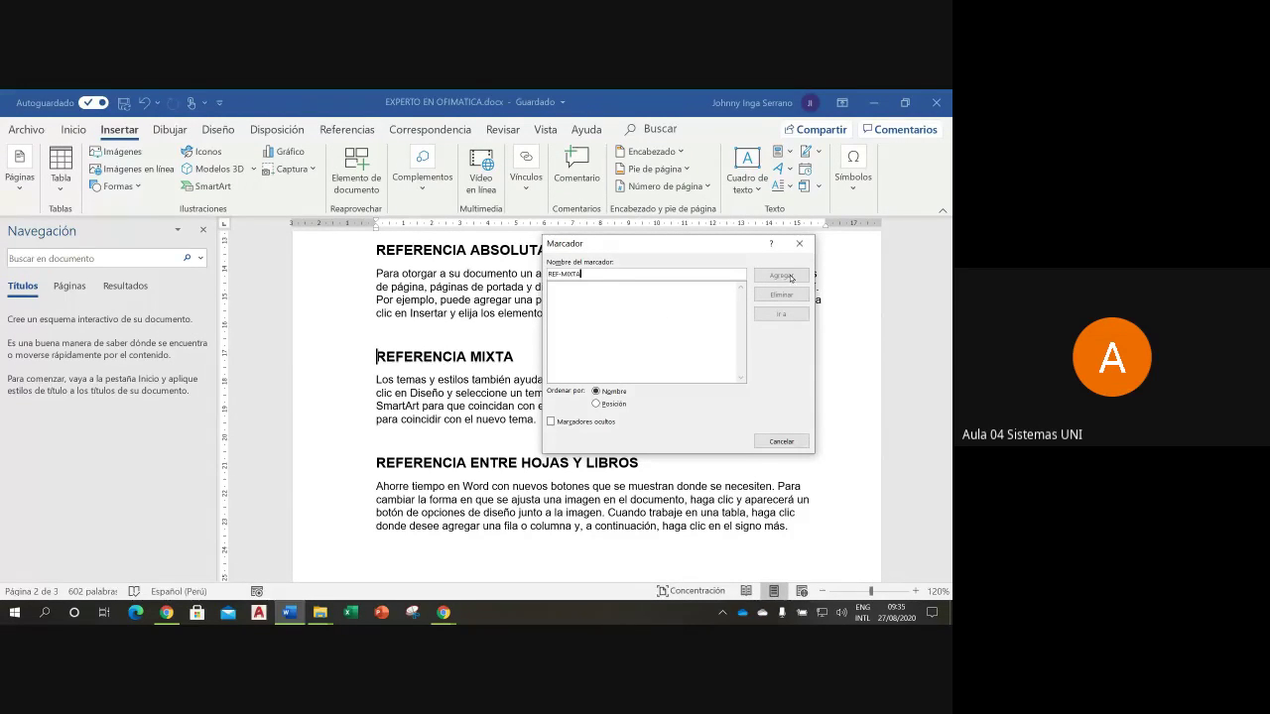
click(561, 275)
text(_)
text(_)
mouse_move(643, 248)
mouse_down()
mouse_move(508, 281)
mouse_move(589, 266)
mouse_up()
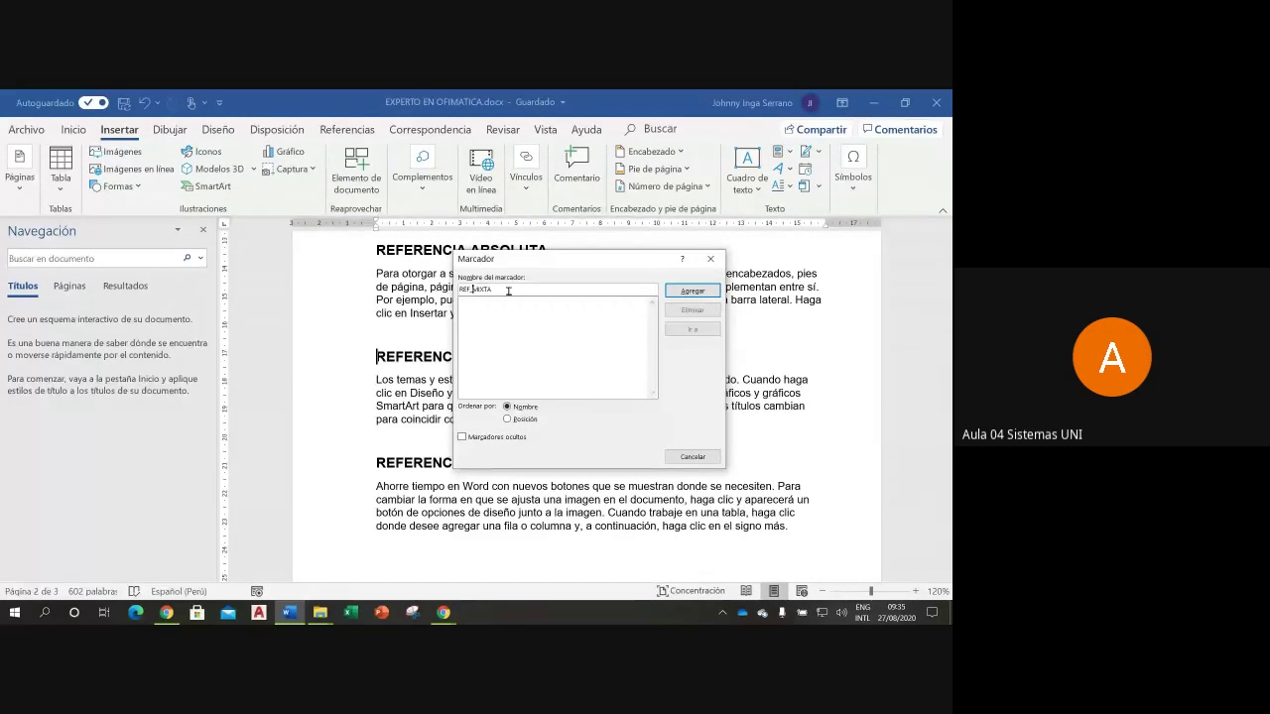
click(678, 289)
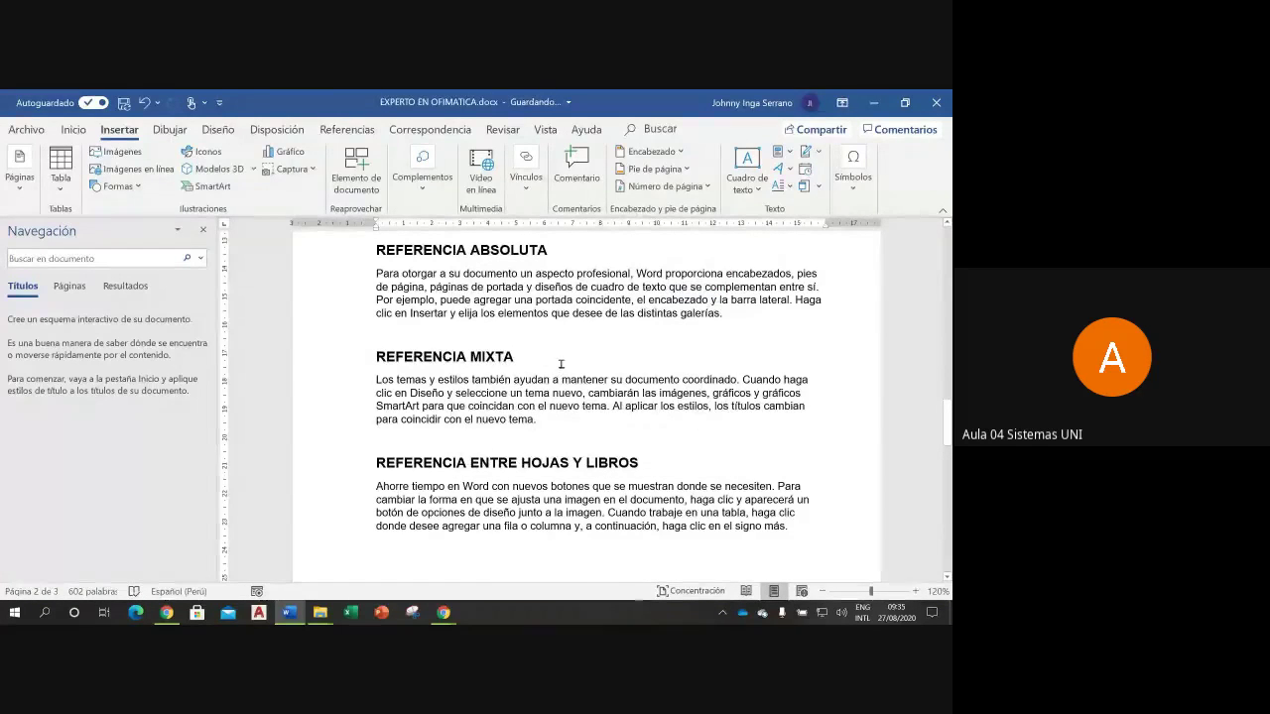
Step: Turn formatting marks back on and select the REFERENCIAS MIXTAS button on page 1
click(73, 130)
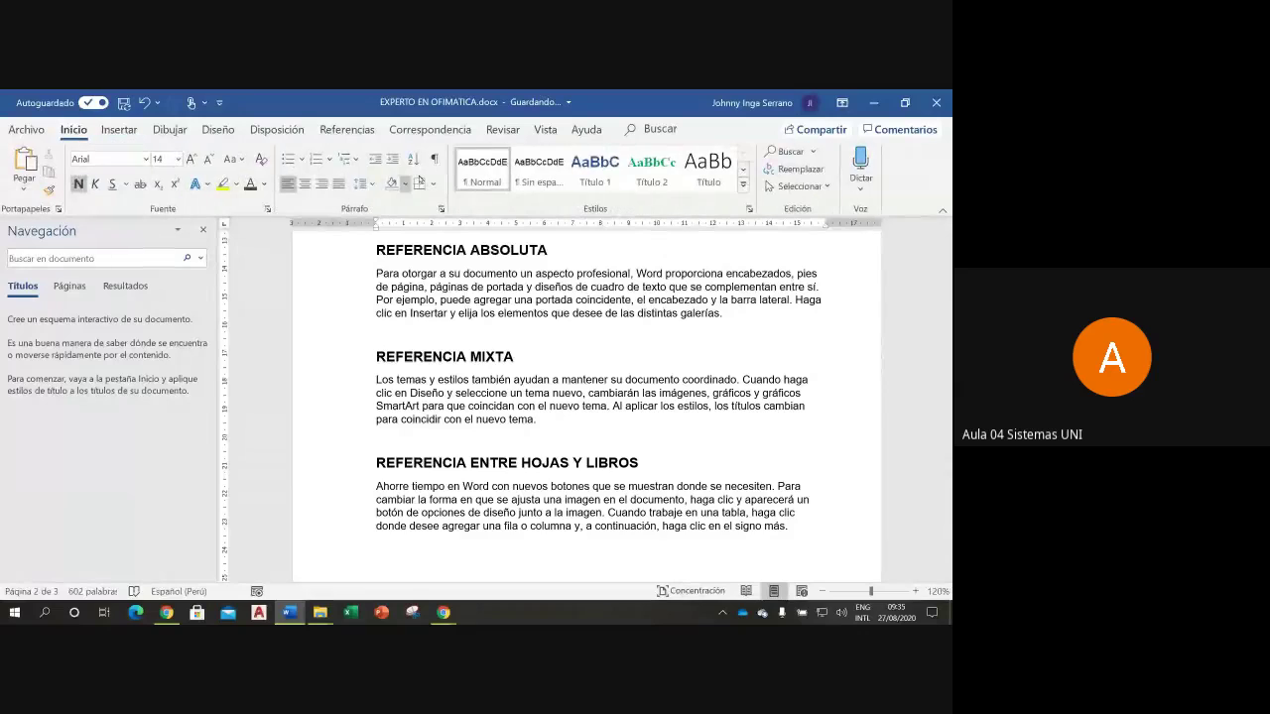
click(434, 159)
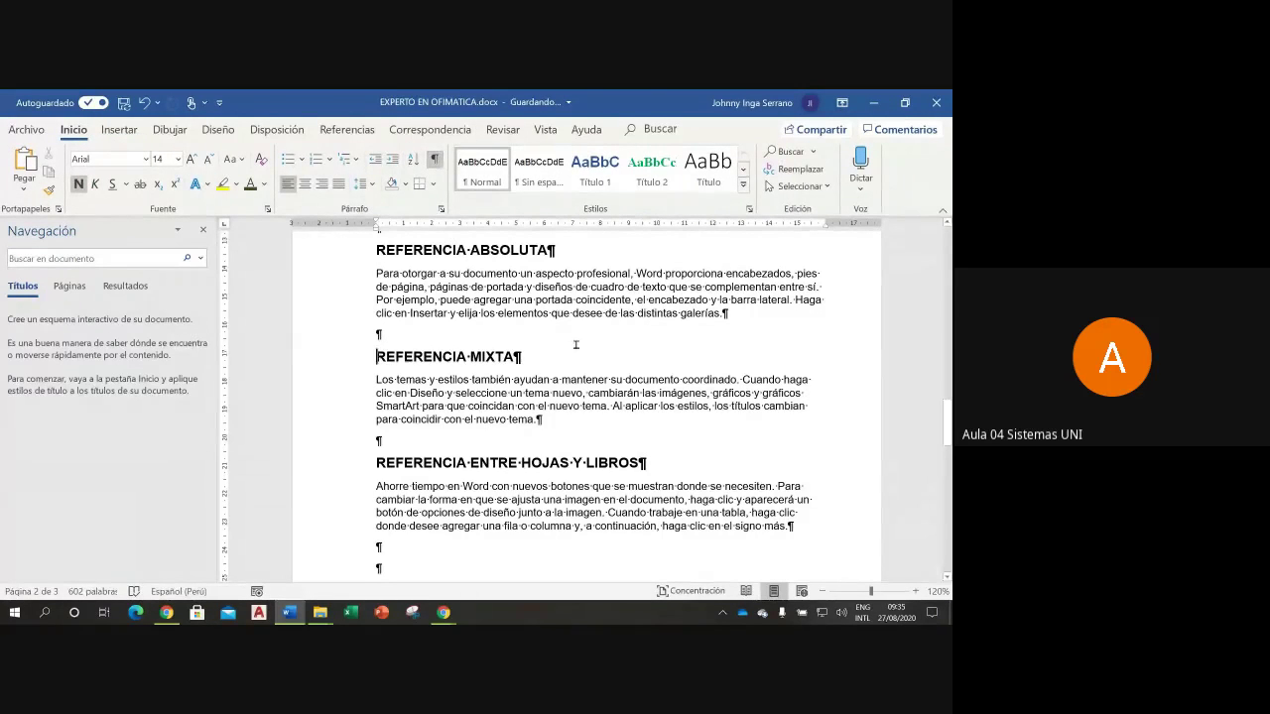
click(551, 391)
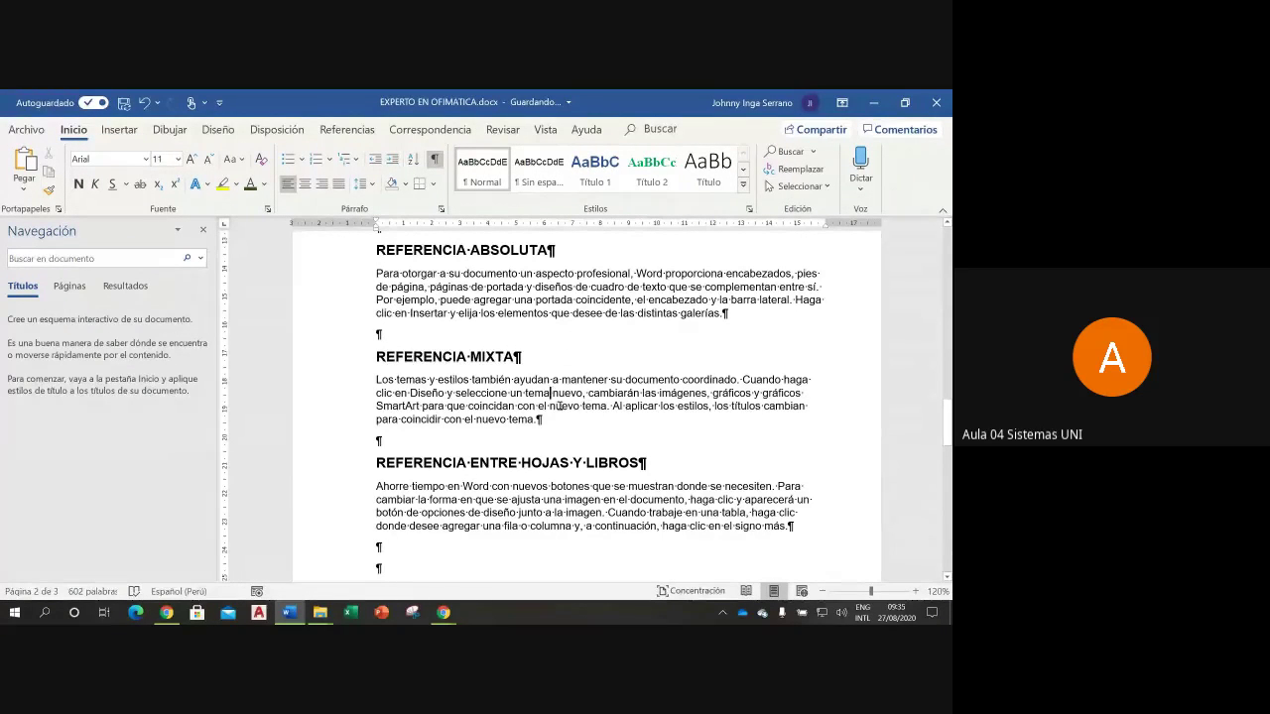
click(397, 393)
drag(946, 414, 943, 317)
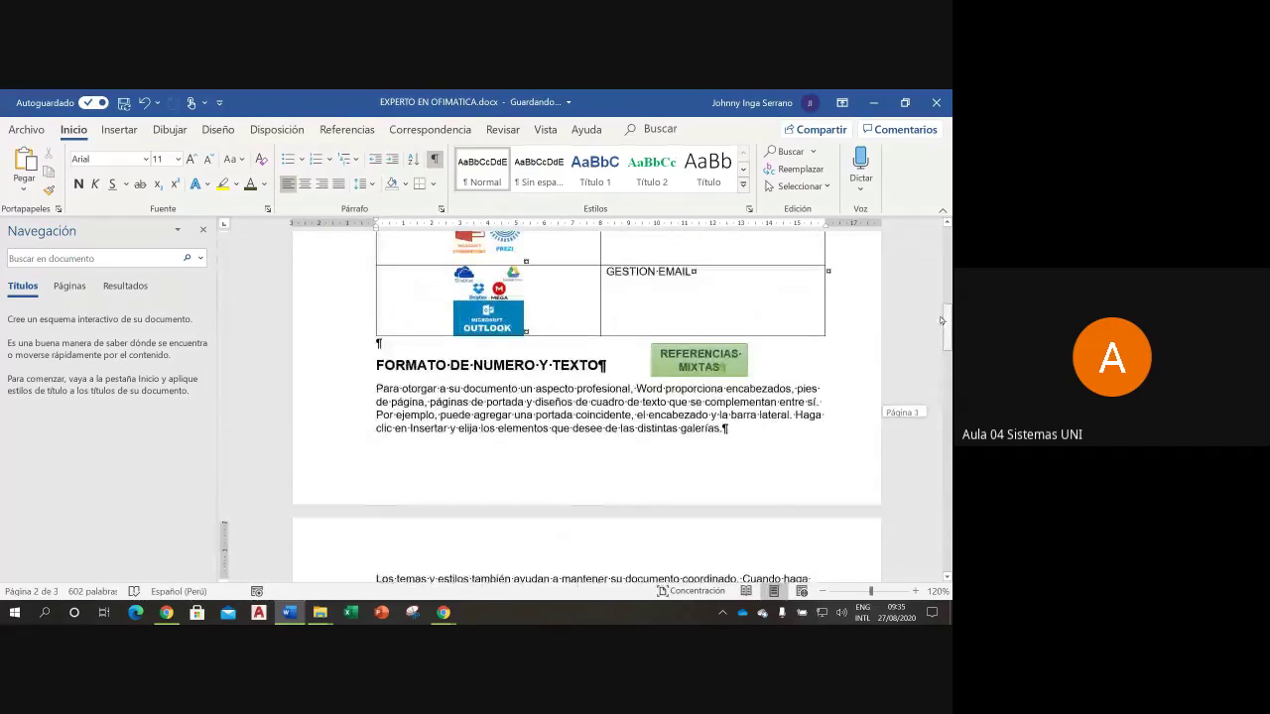
click(660, 381)
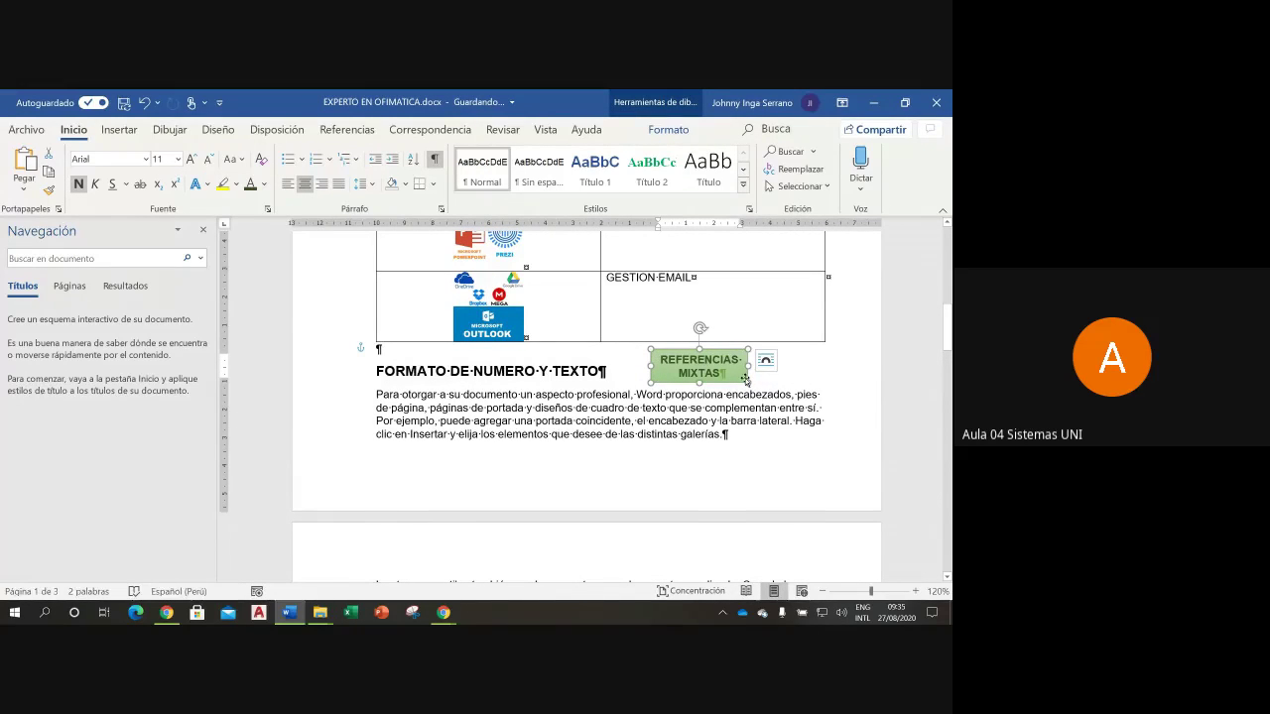
Step: Open the button's hyperlink dialog and target the REF_MIXTA bookmark in this document
right_click(650, 373)
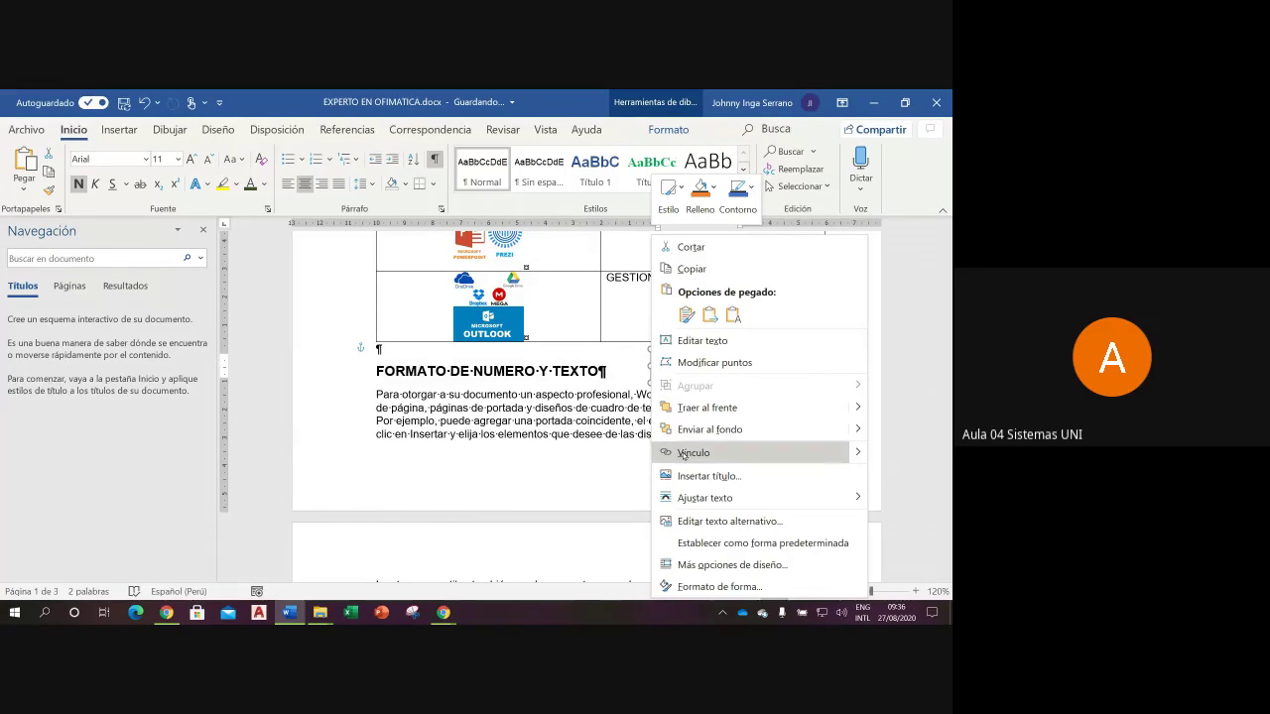
key(Escape)
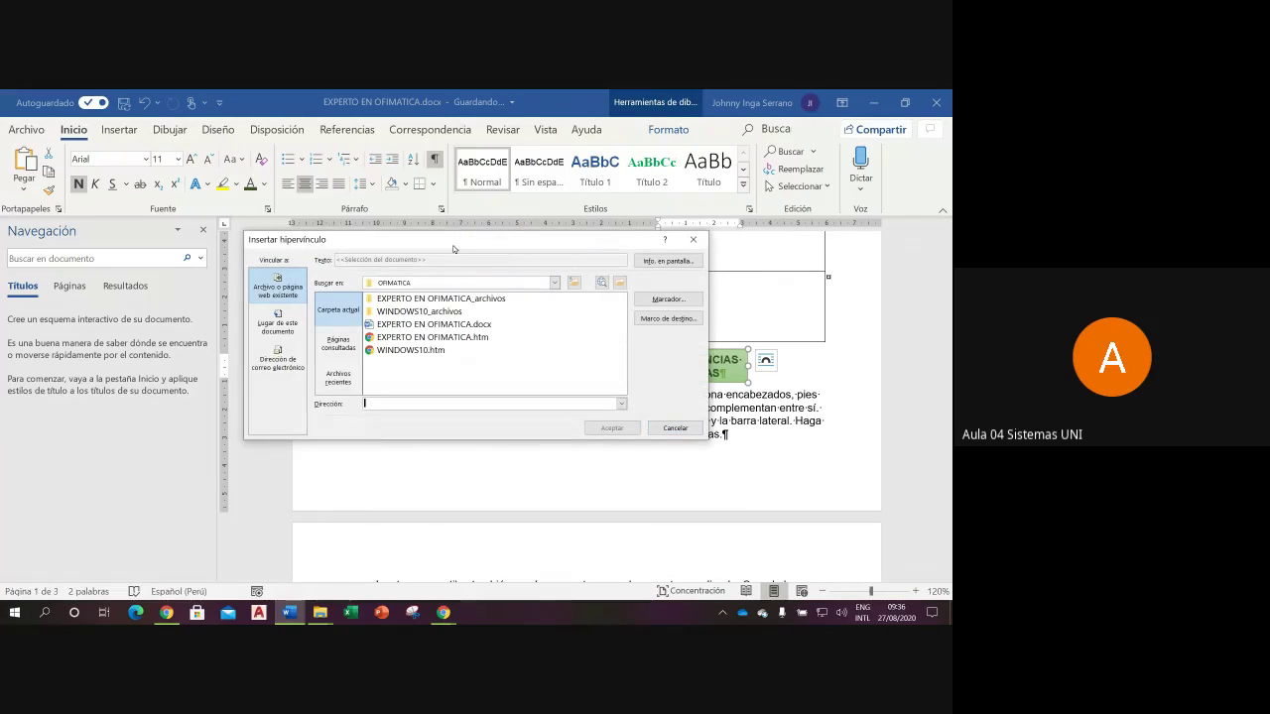
mouse_move(452, 258)
mouse_down()
mouse_move(541, 196)
mouse_move(497, 167)
mouse_up()
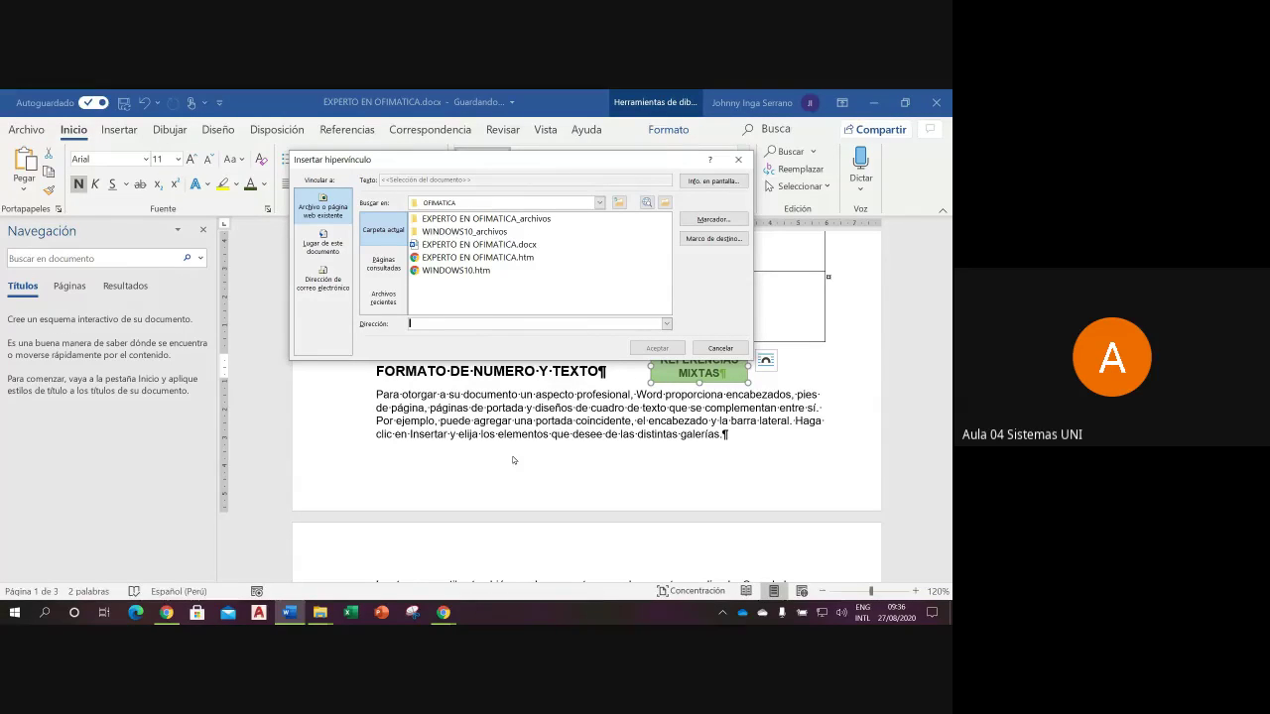
click(323, 252)
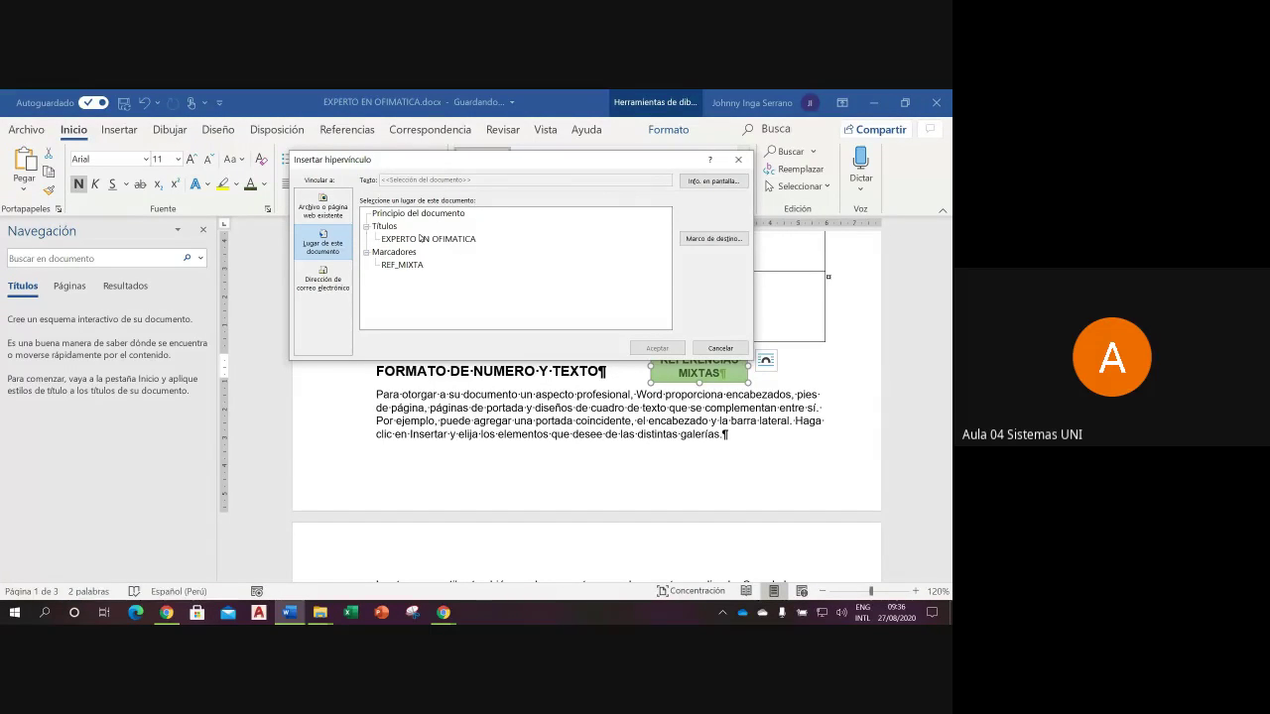
click(402, 265)
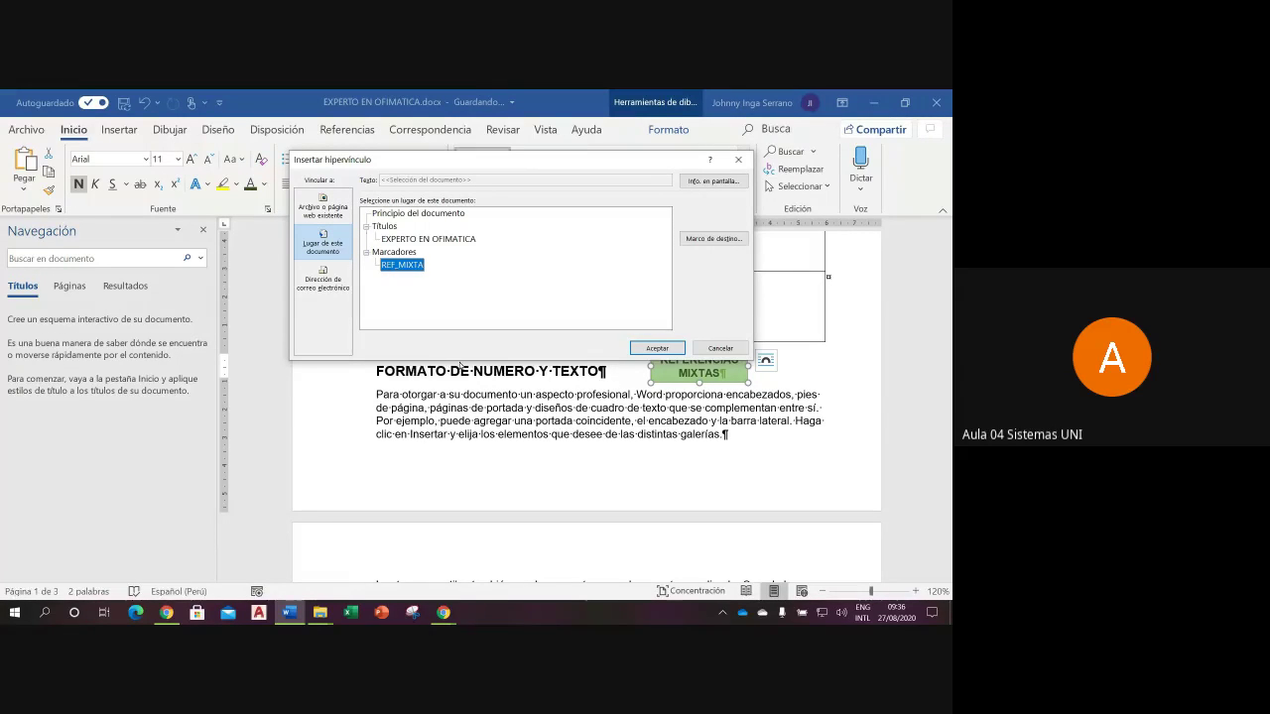
Step: Set the link's ScreenTip text to 'IR A REFERENCIAS MIXTAS'
click(702, 184)
text(IR A REFERENCIAS MIXTAS)
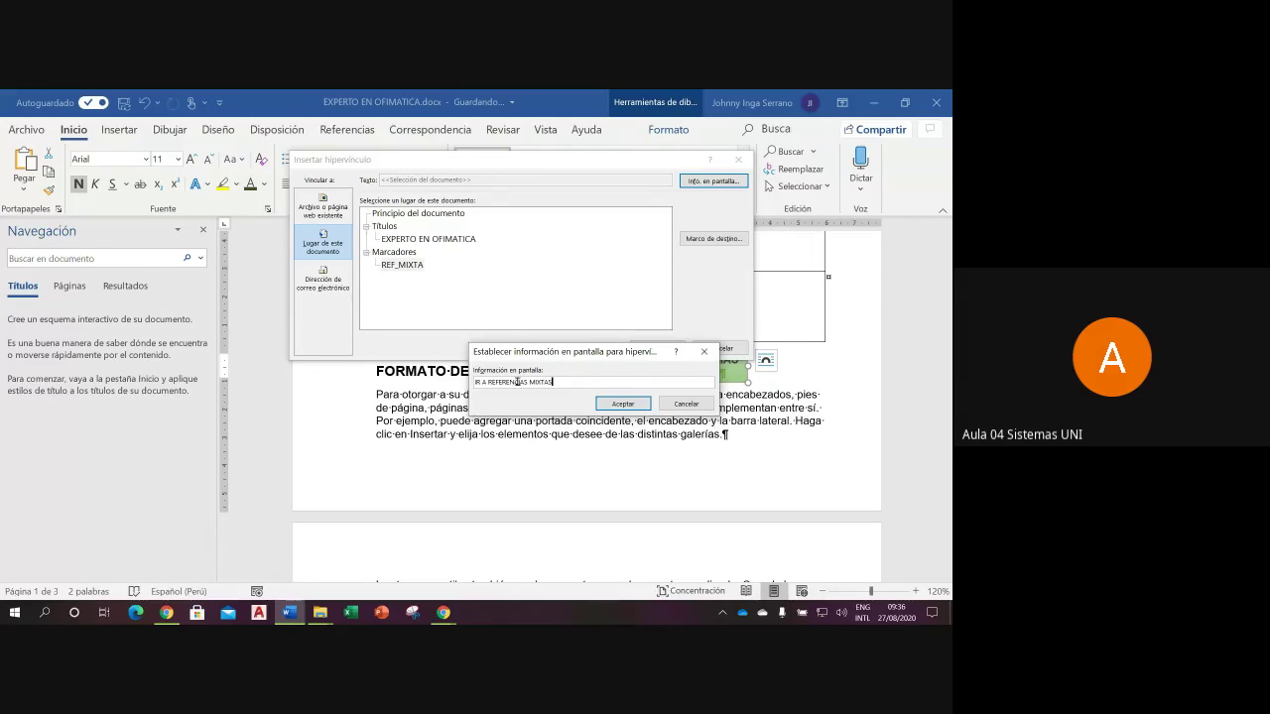
click(624, 405)
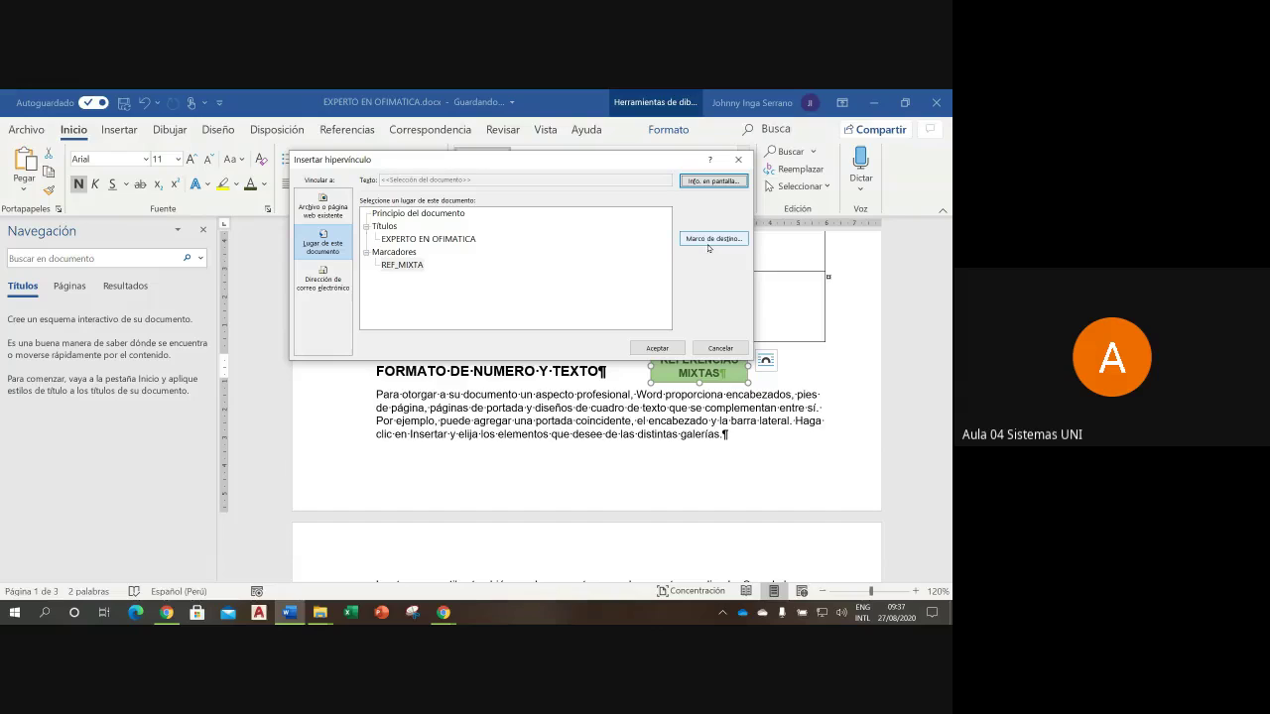
Step: Keep 'Predeterminado de la página (ninguno)' as target frame and confirm the REF_MIXTA hyperlink
click(713, 239)
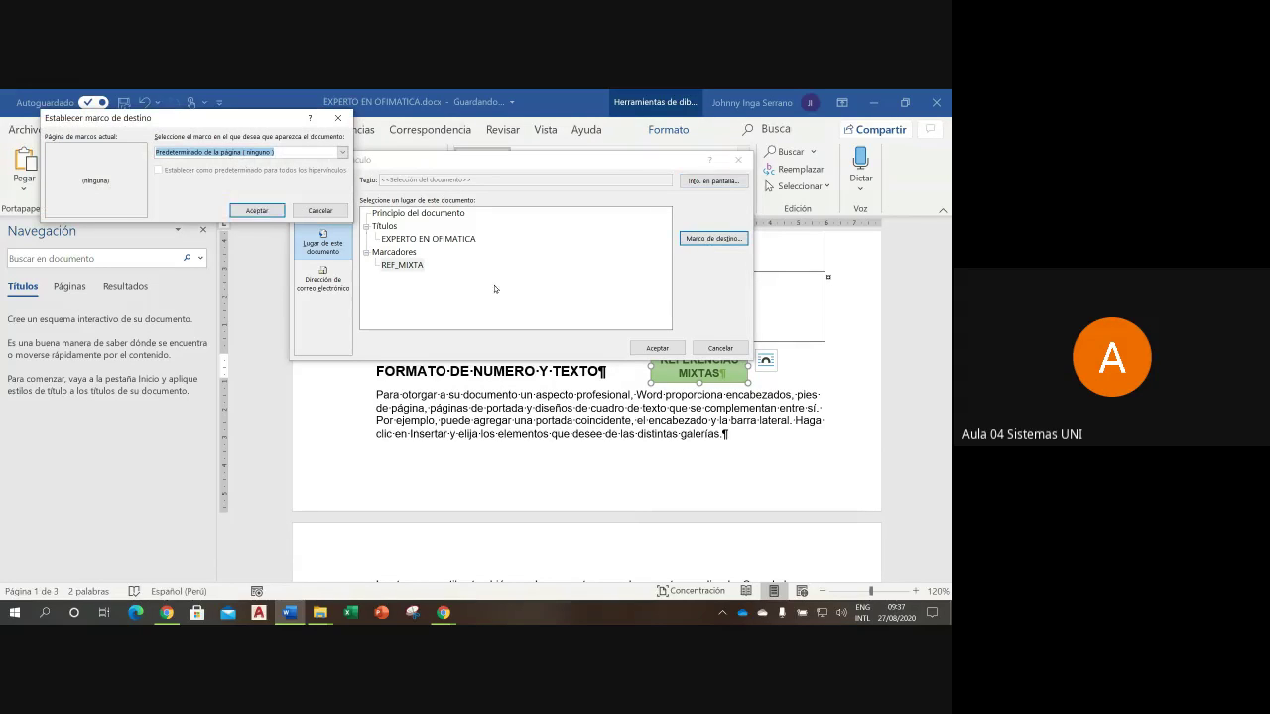
drag(178, 124, 229, 325)
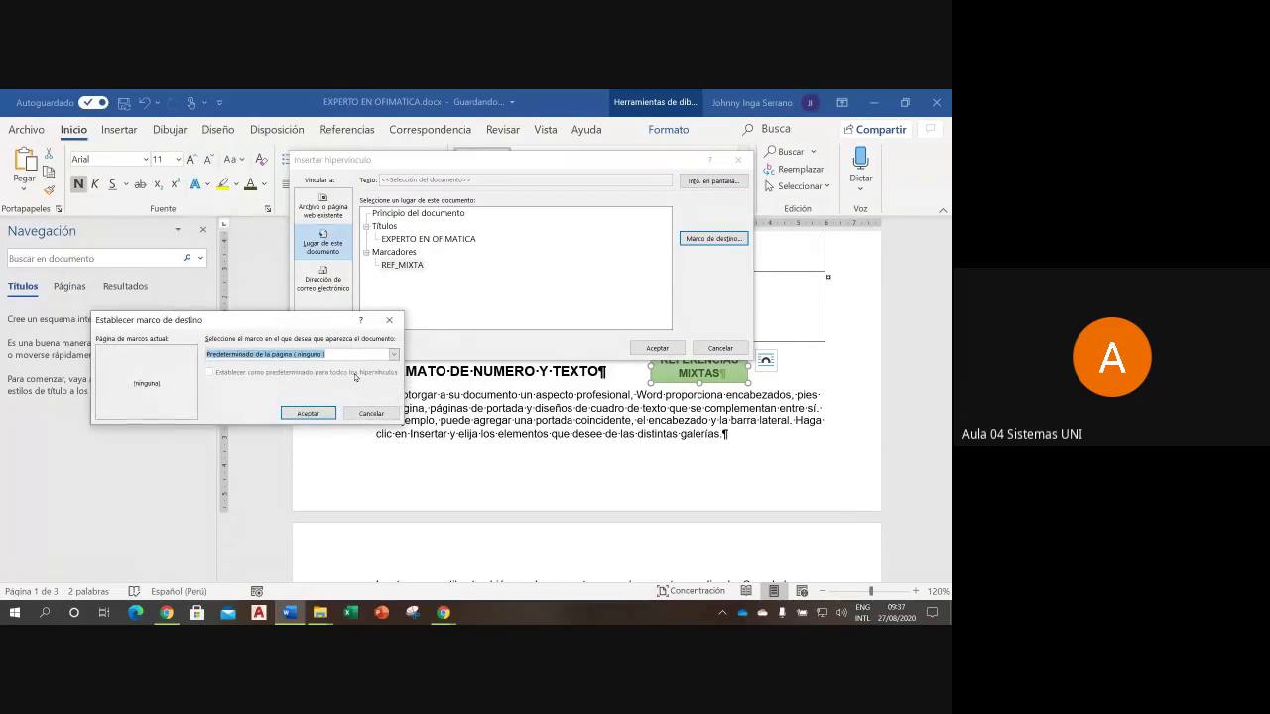
click(394, 355)
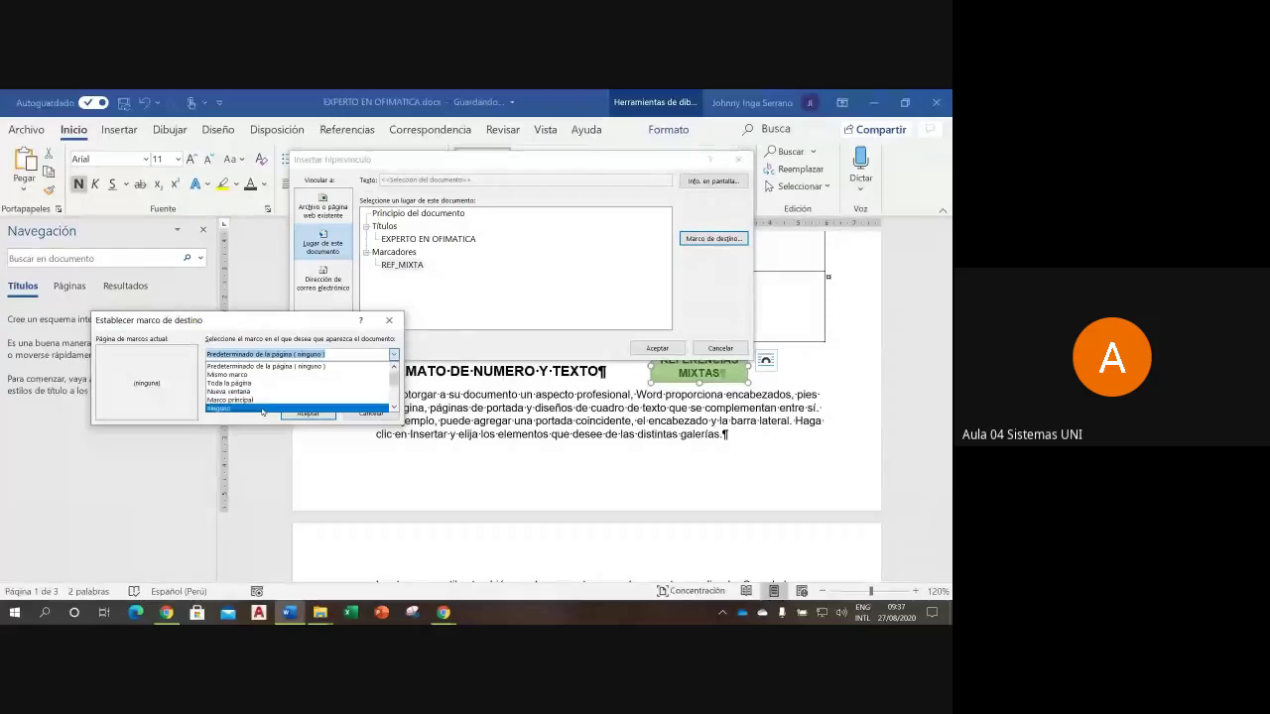
click(394, 408)
click(394, 407)
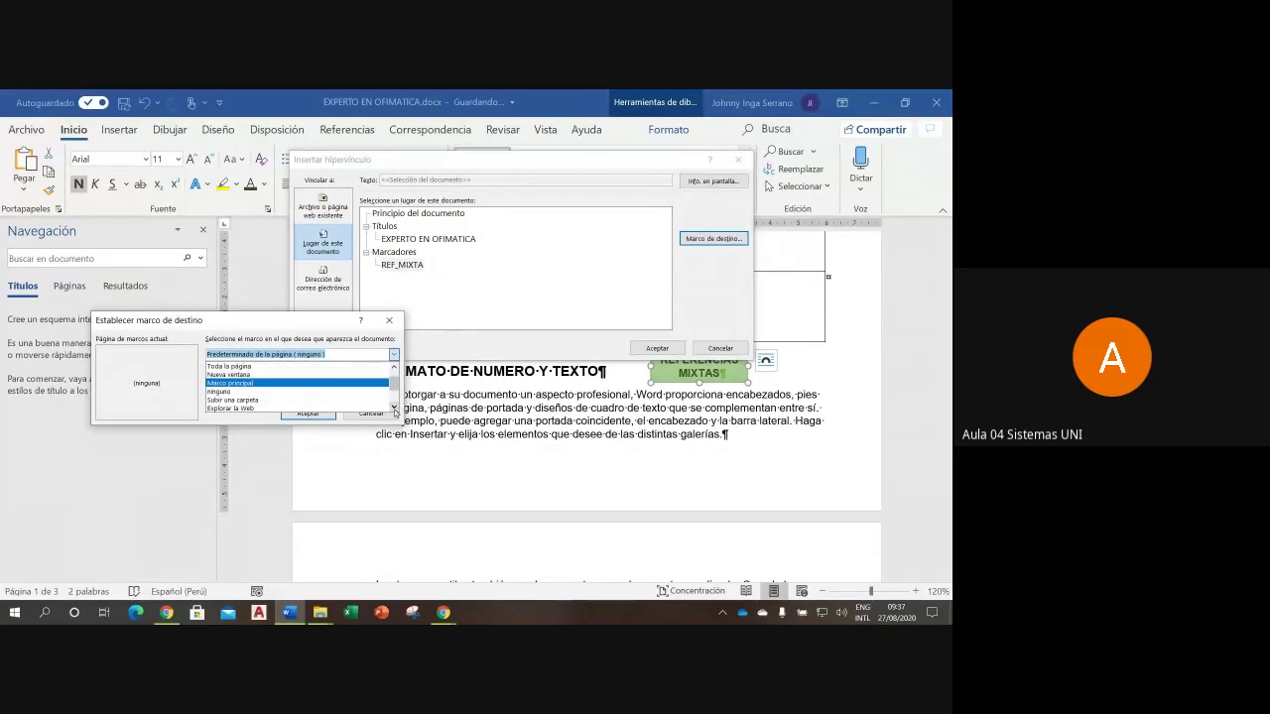
click(394, 408)
click(393, 407)
click(393, 408)
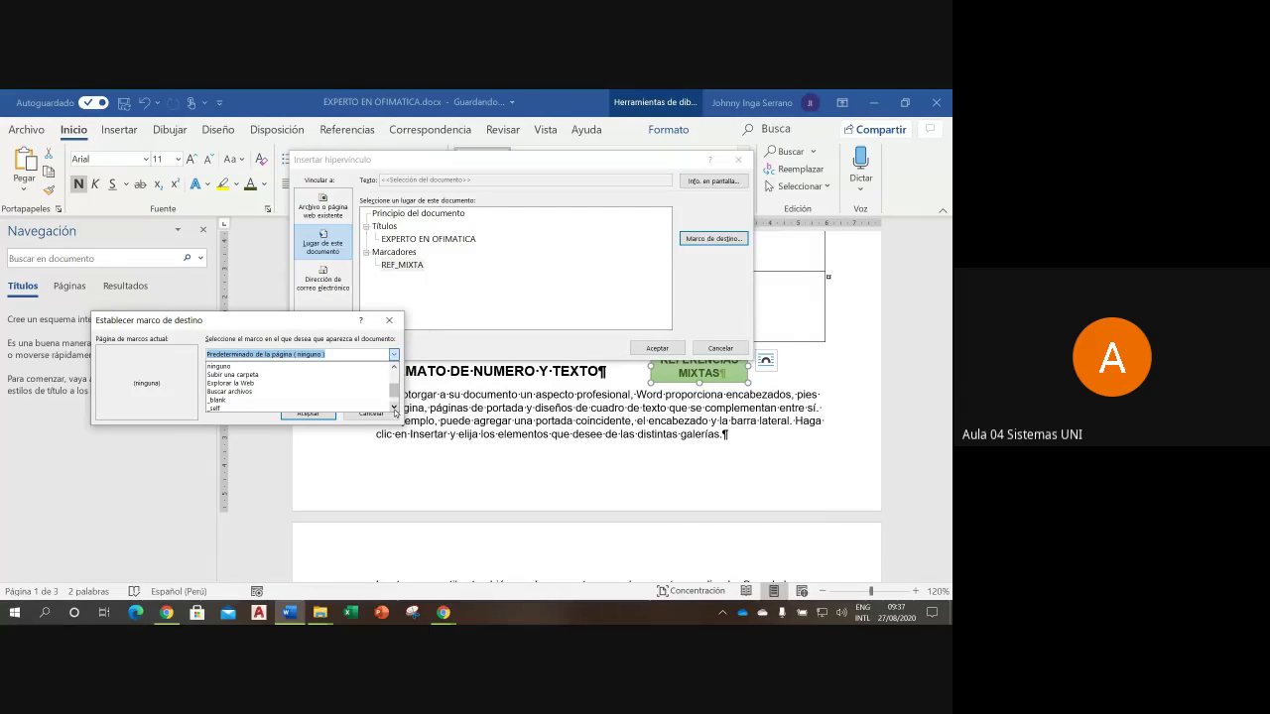
click(393, 408)
click(393, 408)
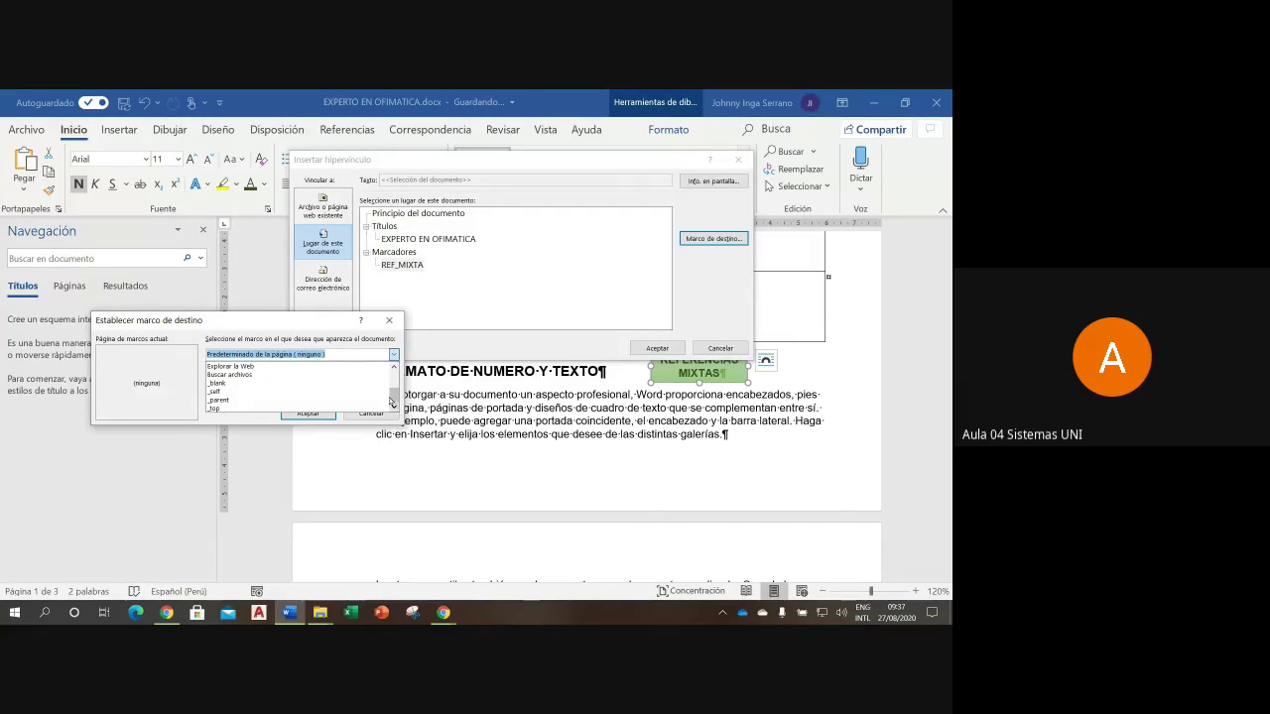
drag(392, 401, 398, 382)
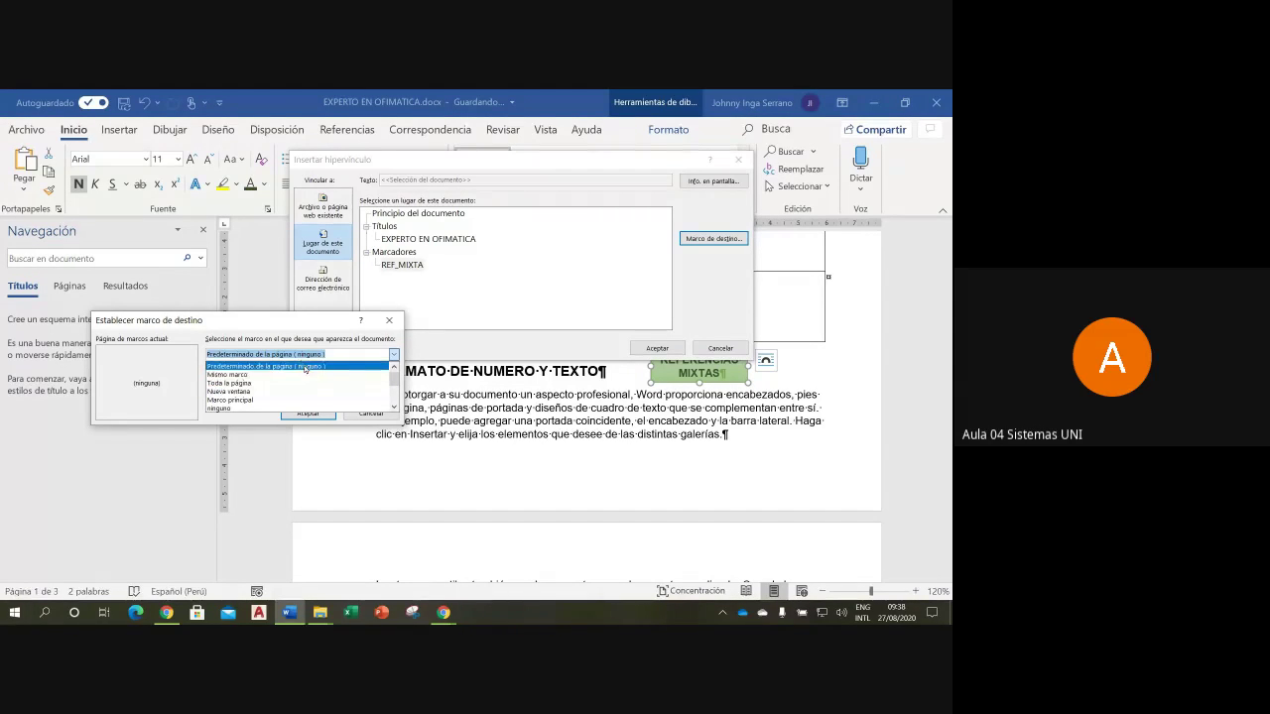
click(336, 366)
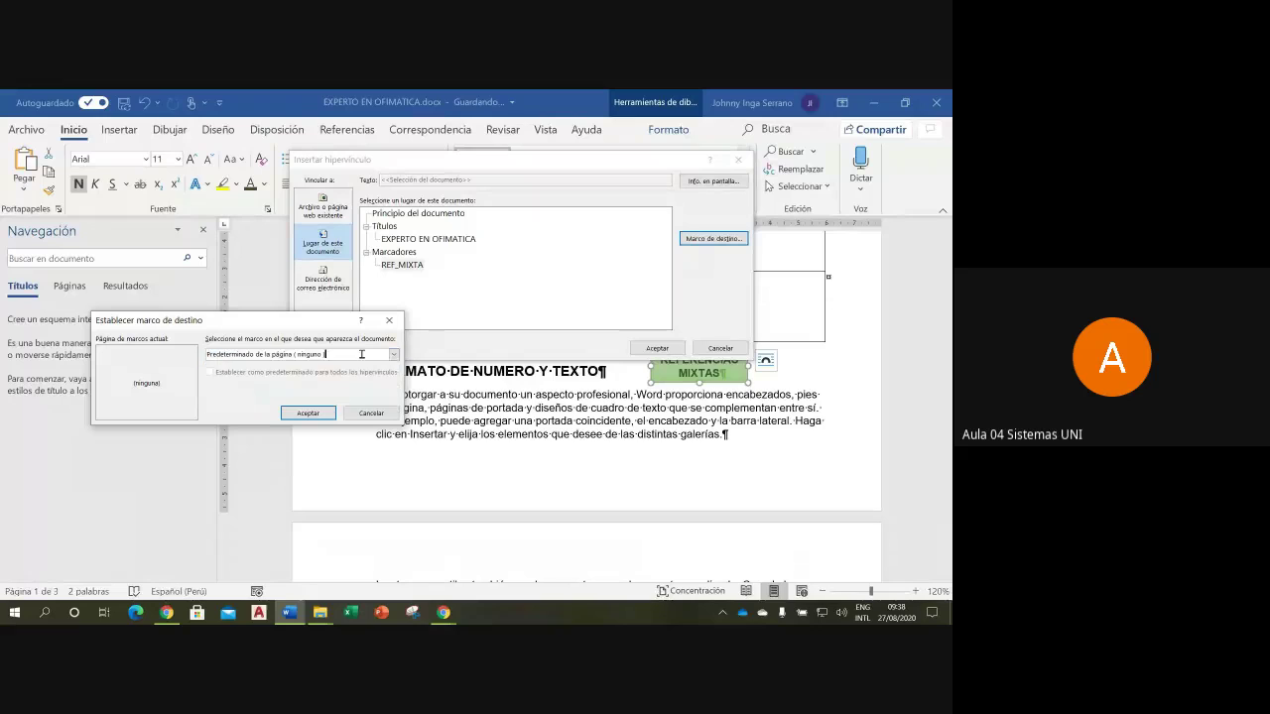
click(325, 413)
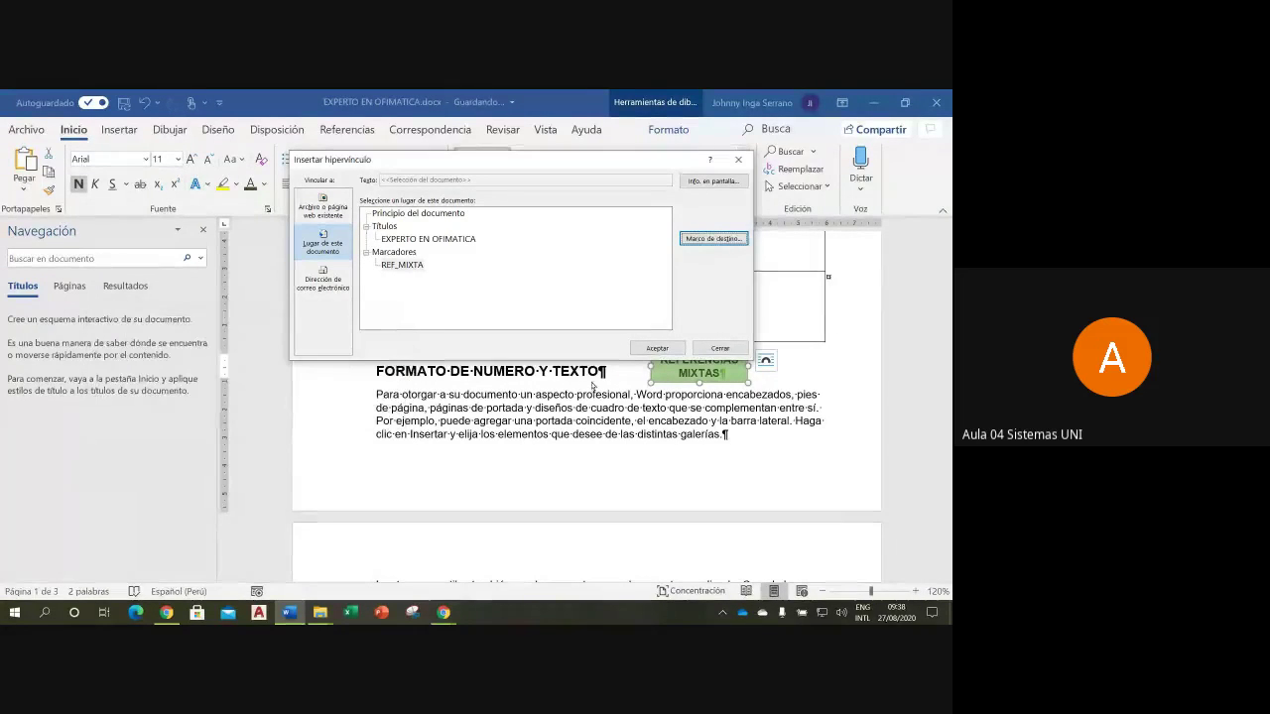
click(668, 348)
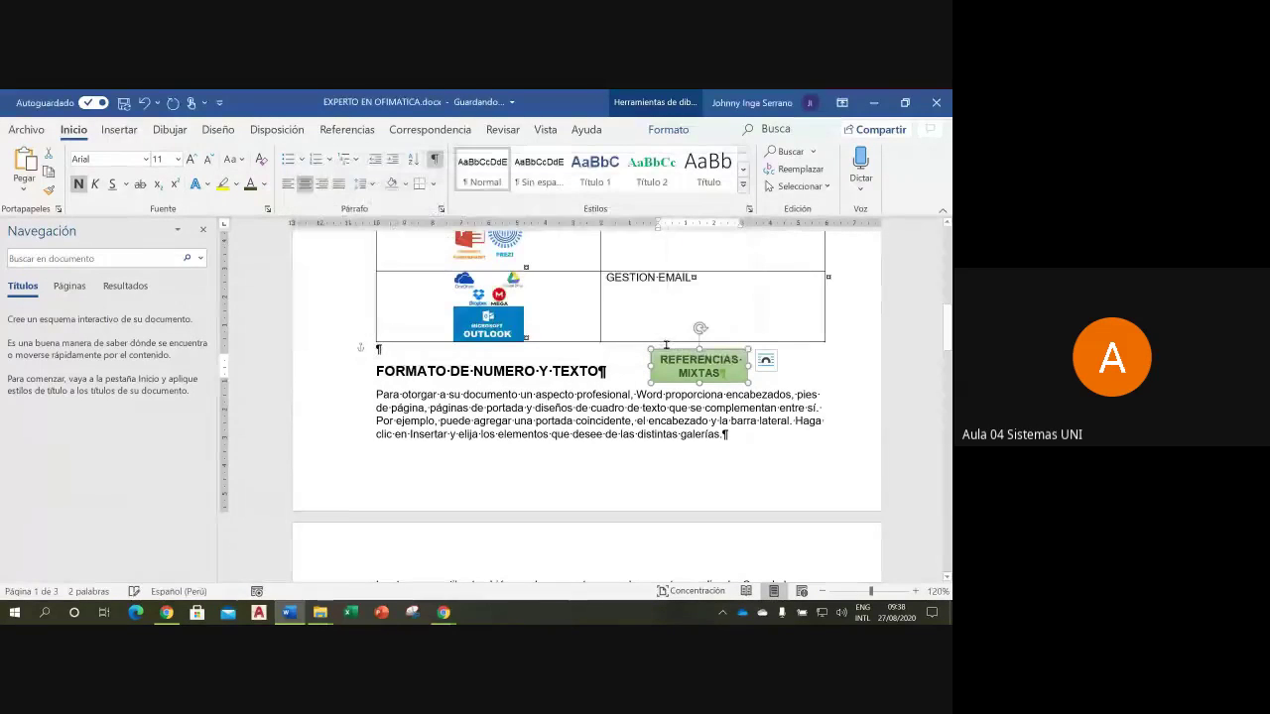
Step: Close the navigation pane, view the document in Modo de lectura, then open the print preview
click(501, 408)
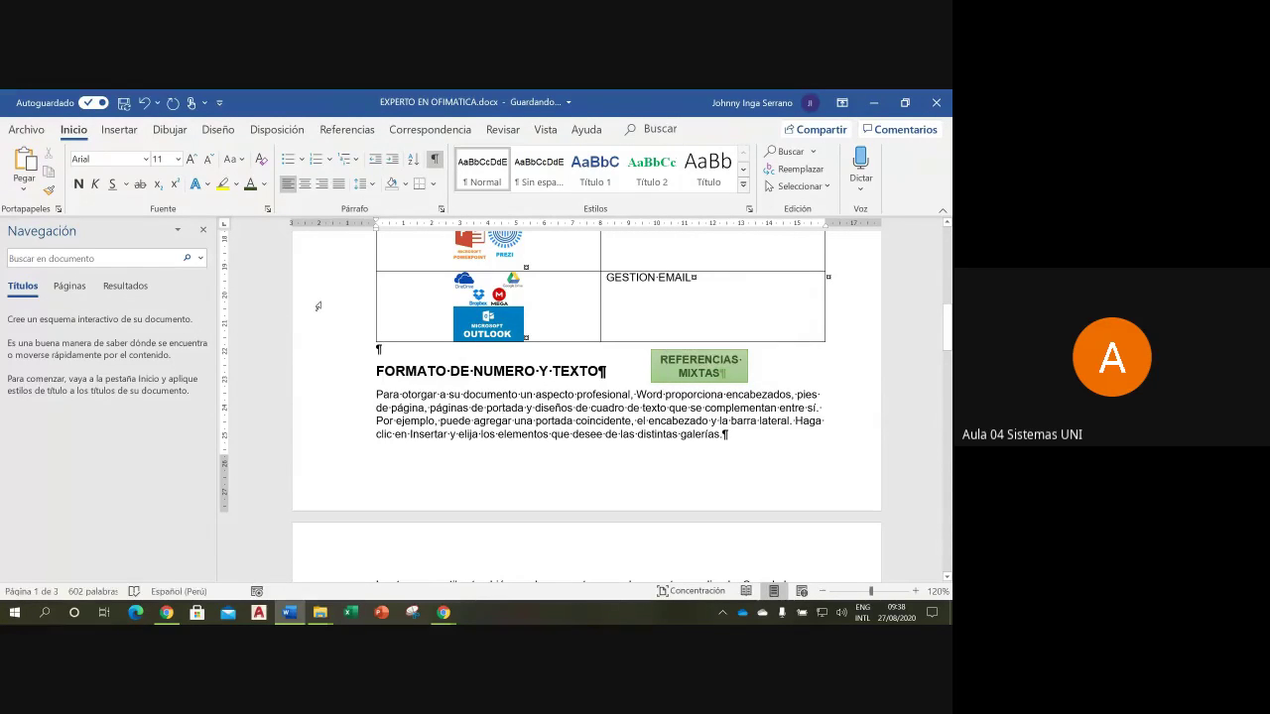
click(204, 230)
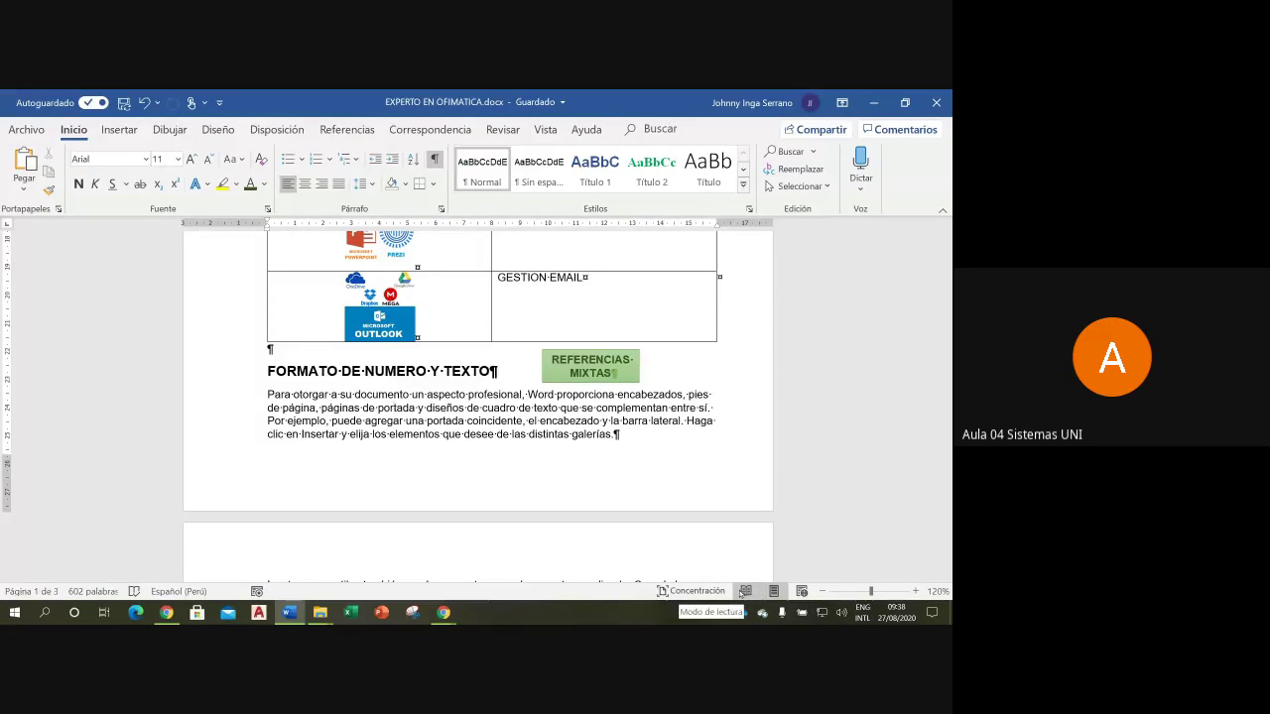
click(741, 593)
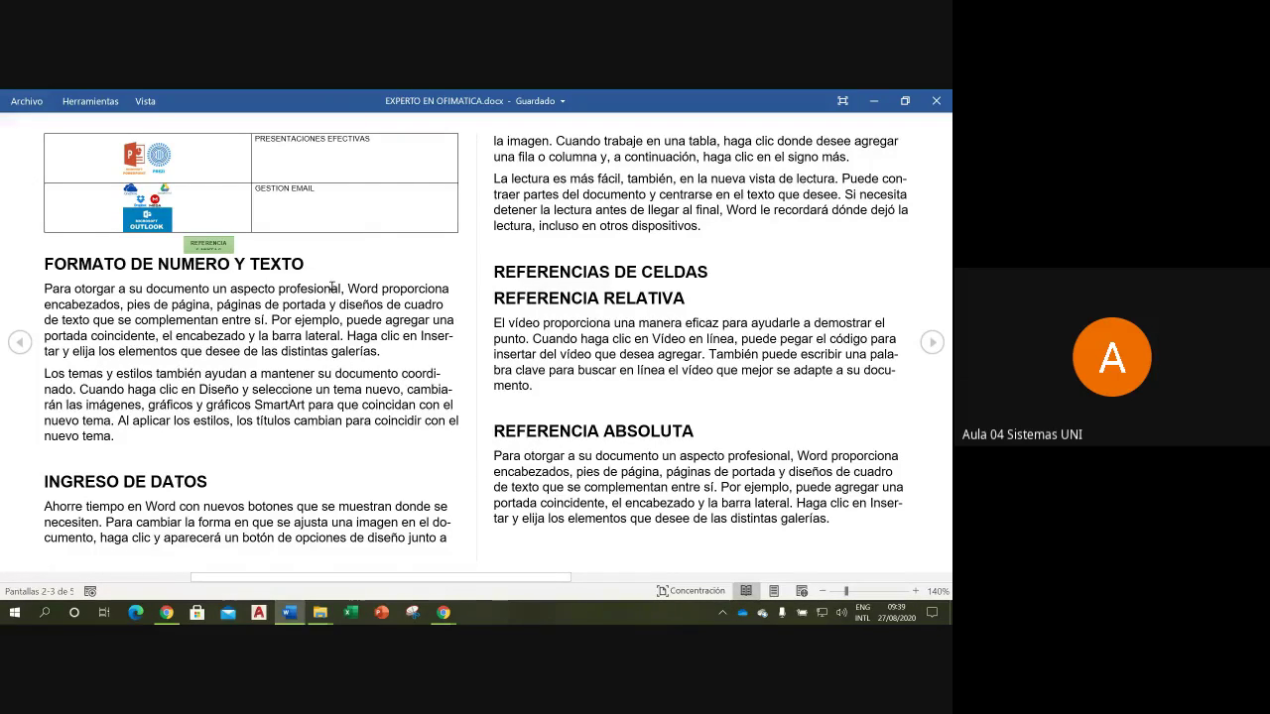
click(773, 591)
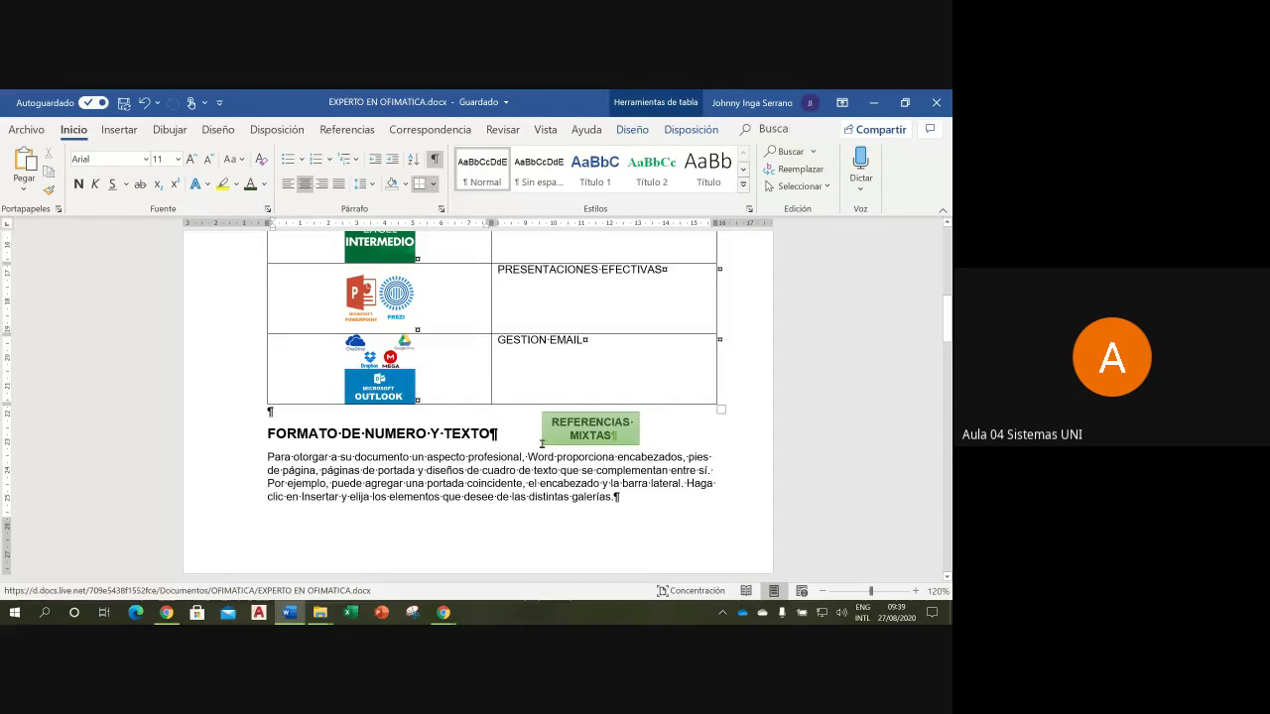
click(27, 130)
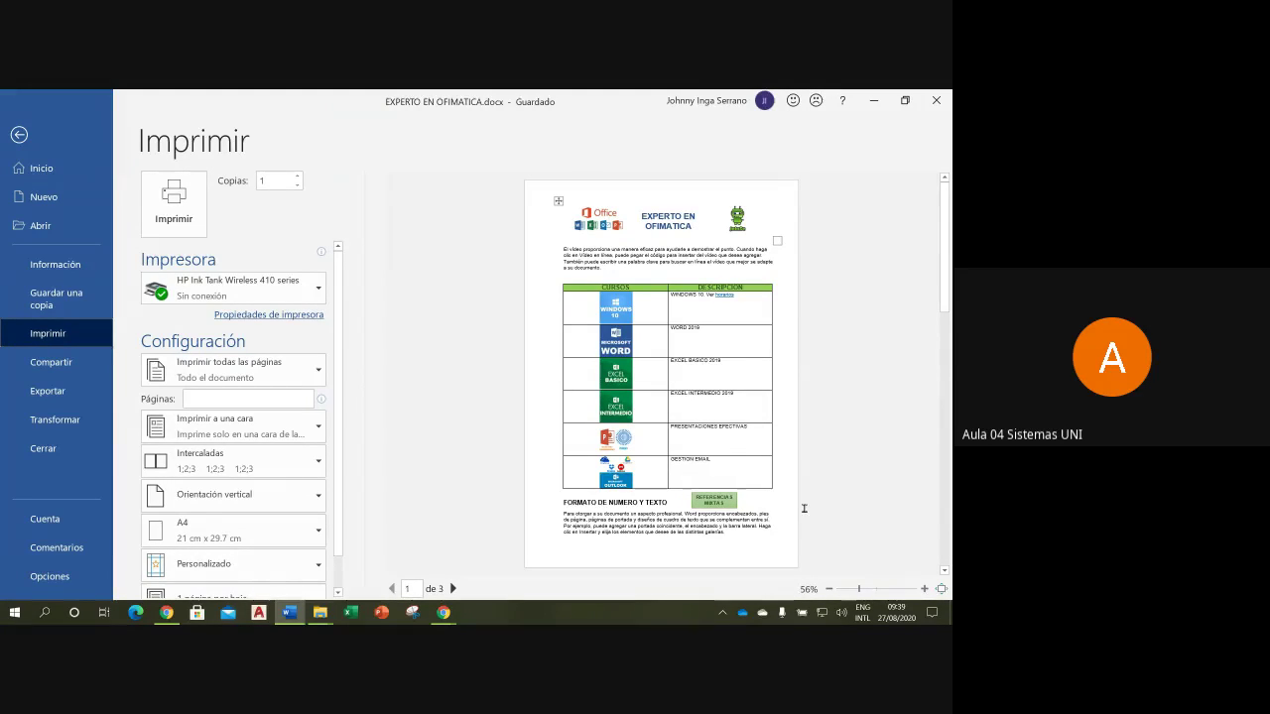
Step: Exit the print preview and display EXPERTO EN OFIMATICA.docx in Read Mode
click(19, 134)
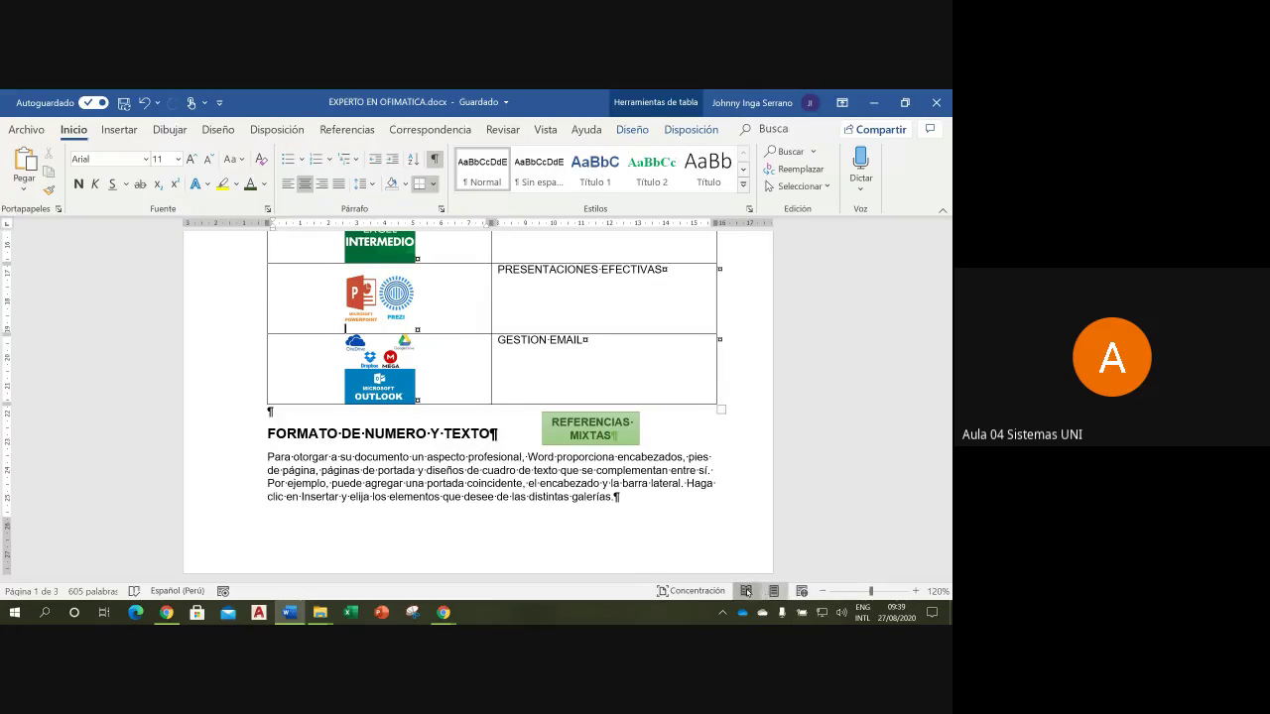
click(745, 590)
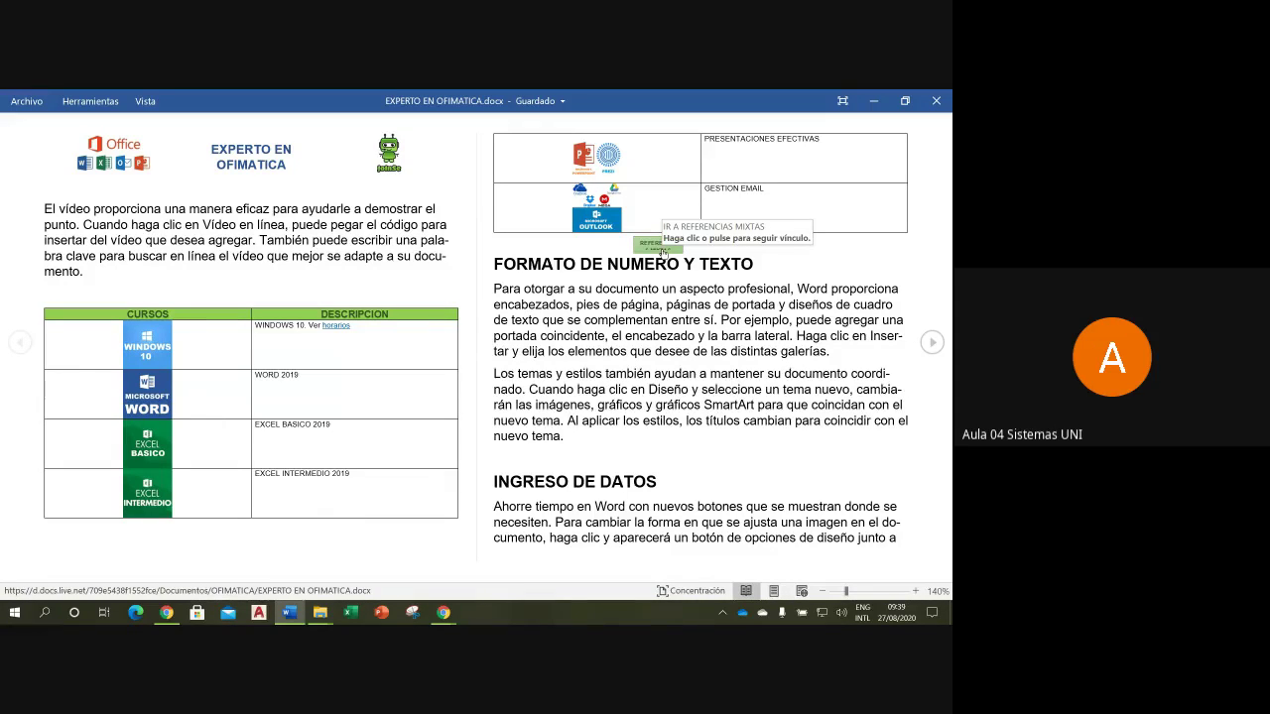
Step: Test the REFERENCIAS MIXTAS link twice, paging back to the button in between
click(659, 249)
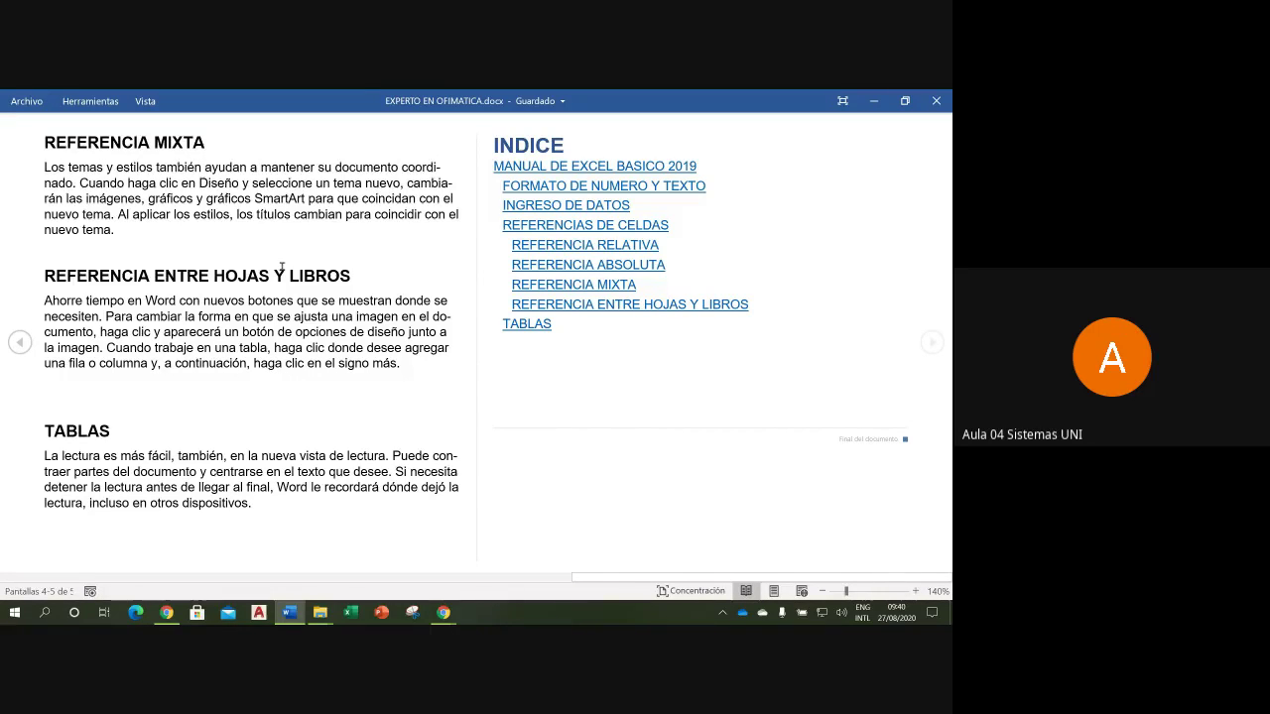
click(20, 342)
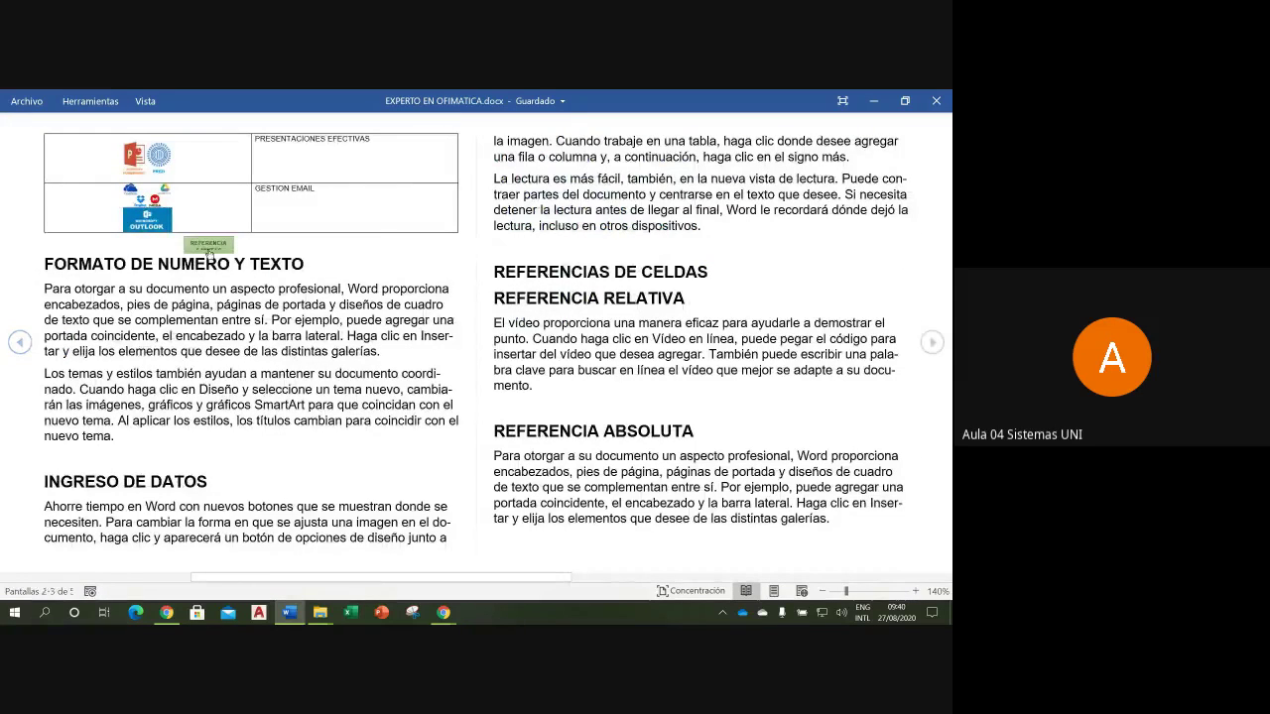
scroll(208, 250, down, 2)
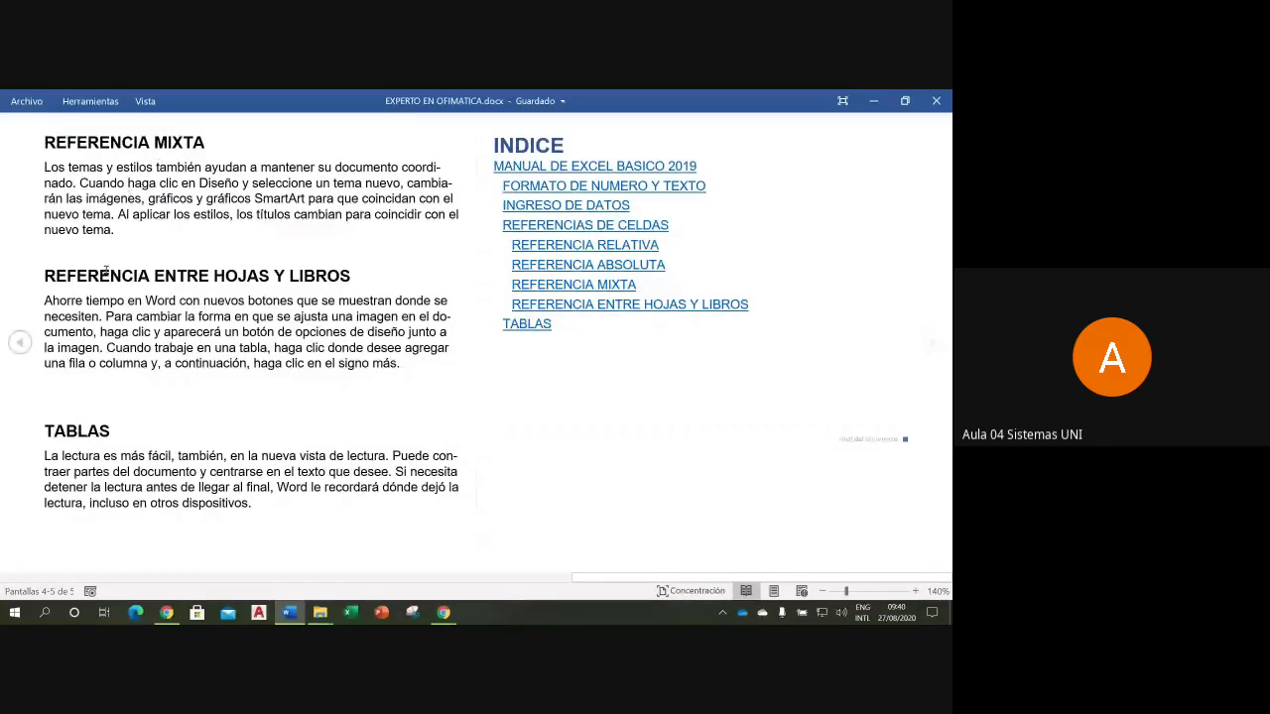
click(19, 342)
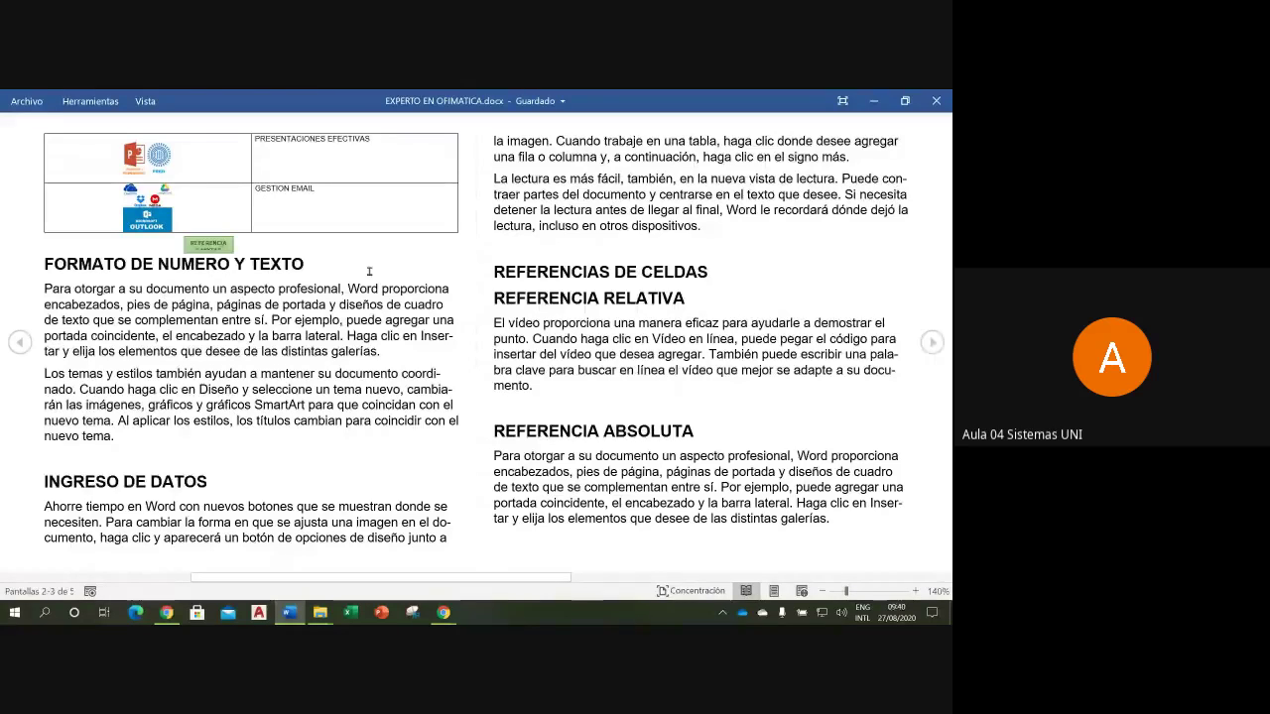
click(27, 342)
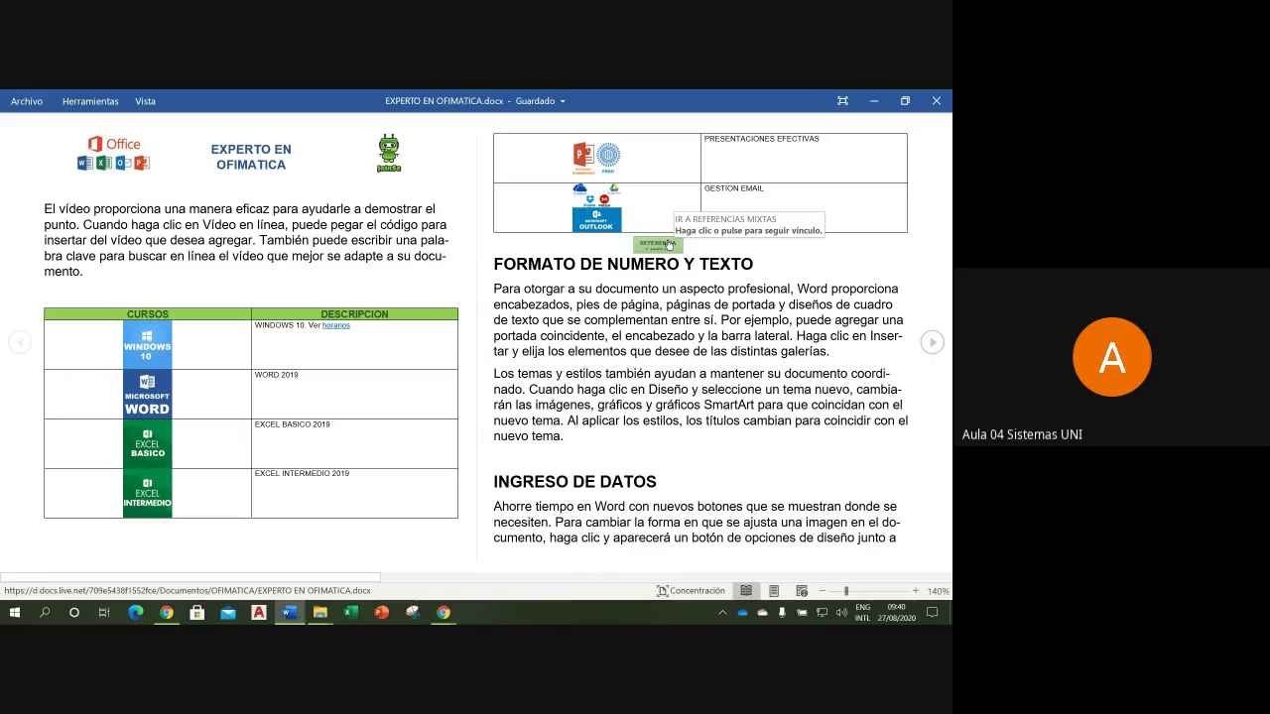
click(668, 244)
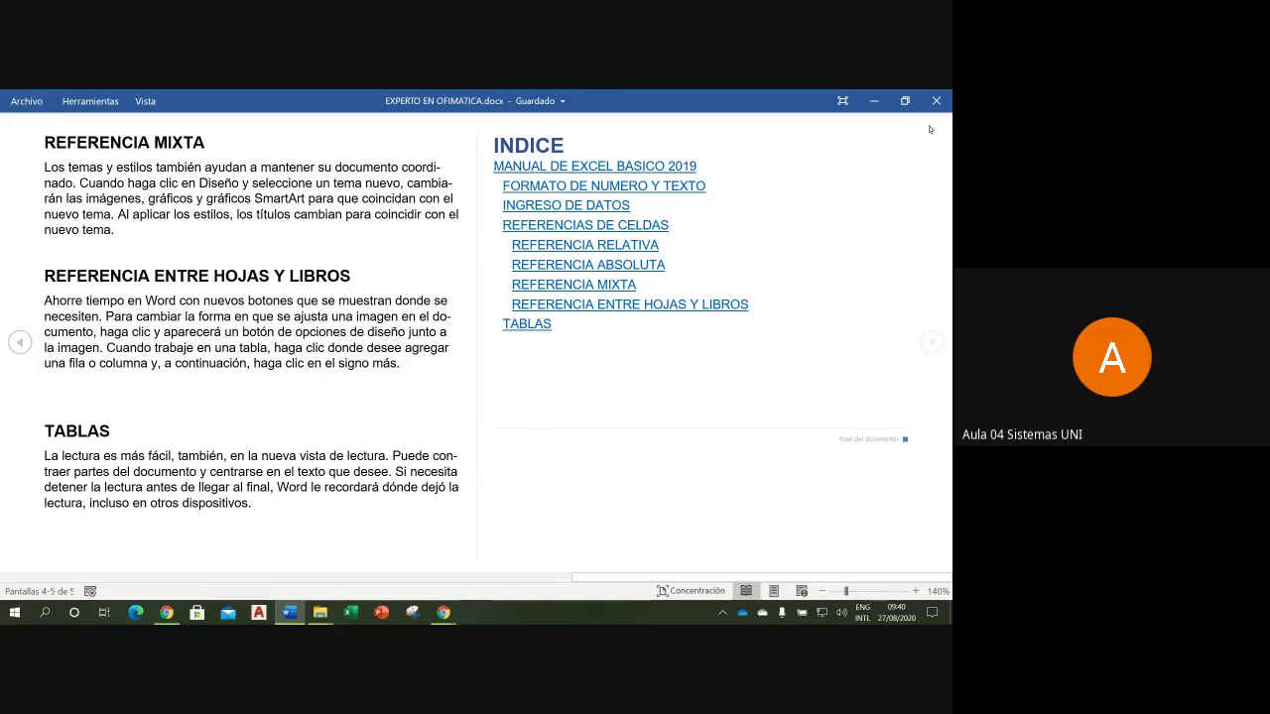
Step: Return to Print Layout after REFERENCIA ENTRE HOJAS Y LIBROS, then mute the microphone in Google Meet
click(774, 591)
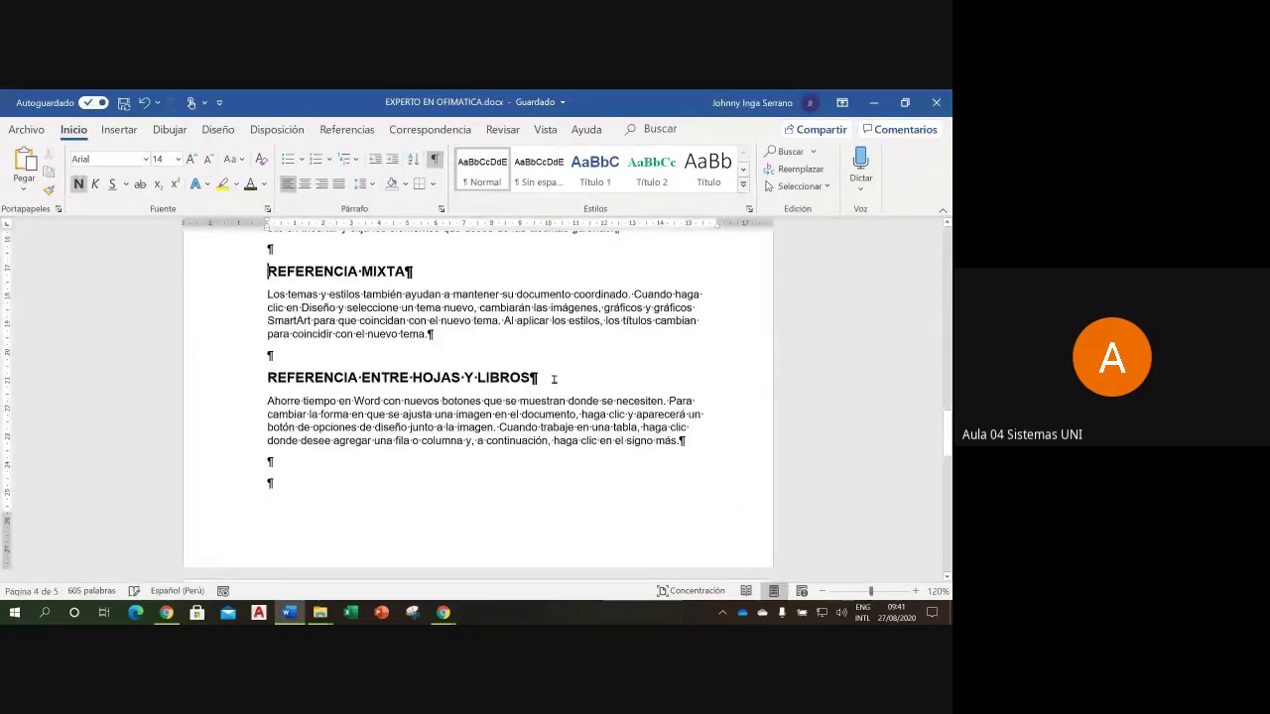
click(554, 378)
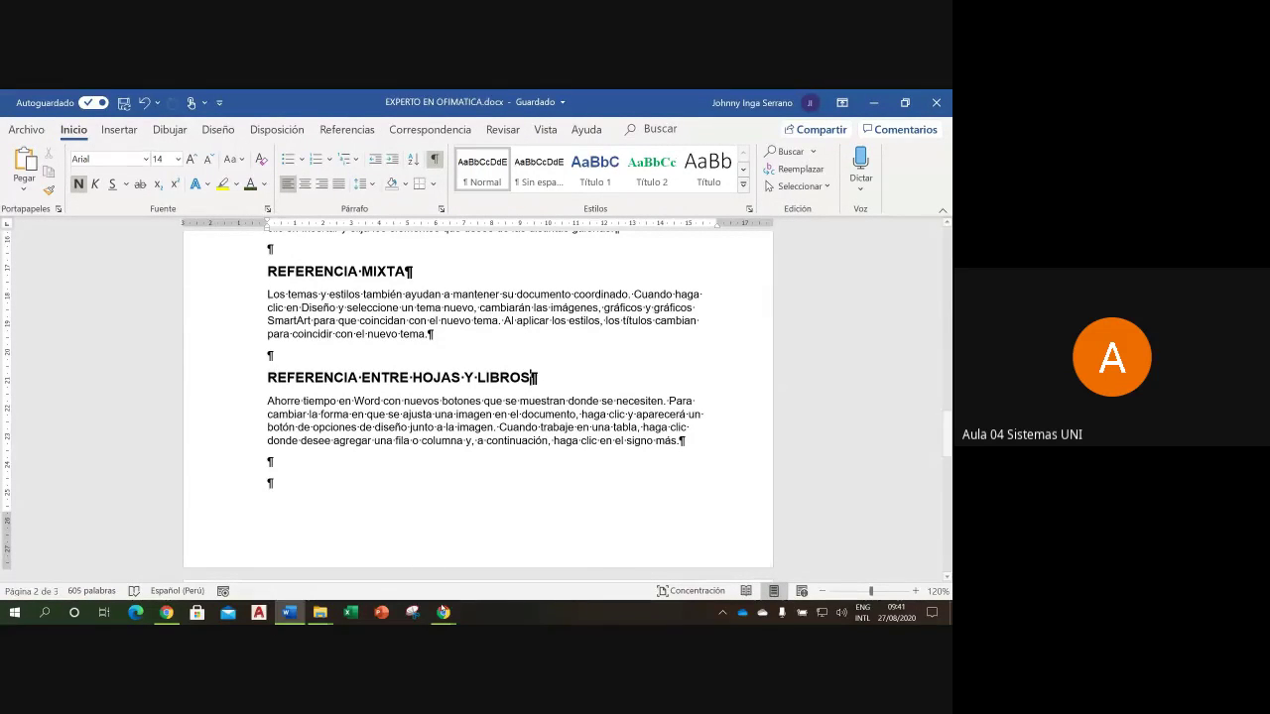
mouse_move(443, 612)
click(397, 559)
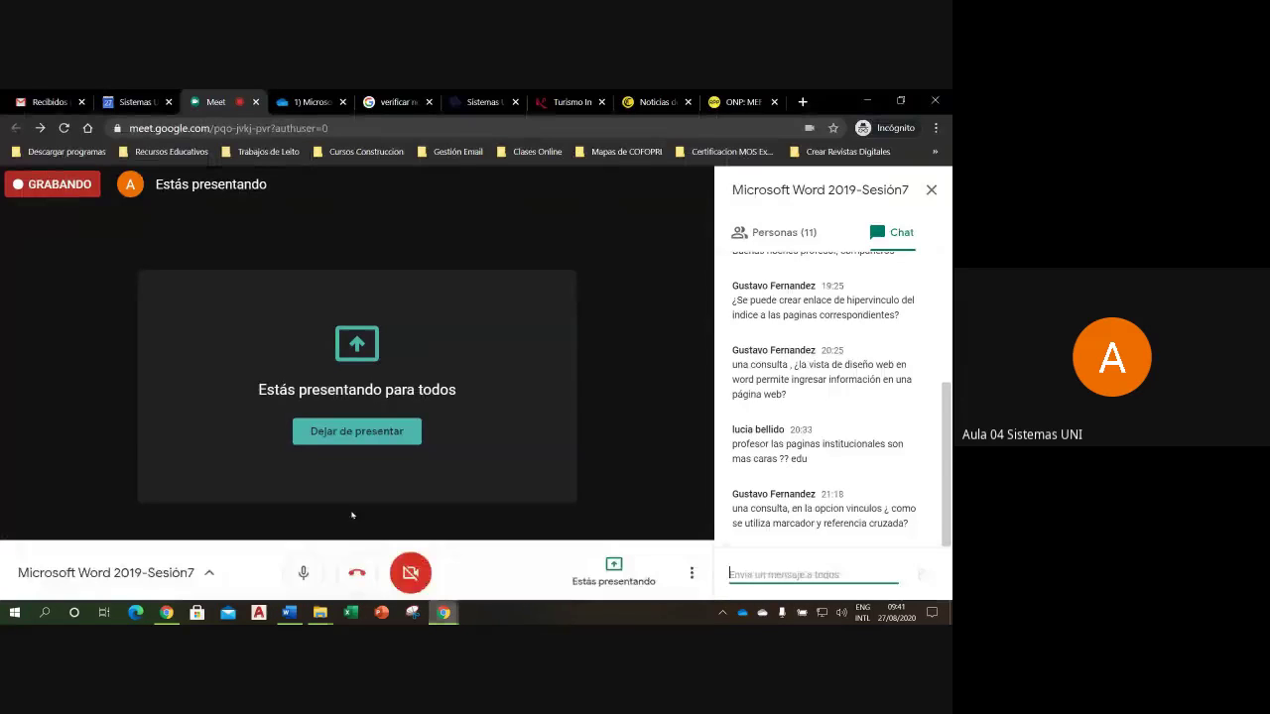
click(305, 568)
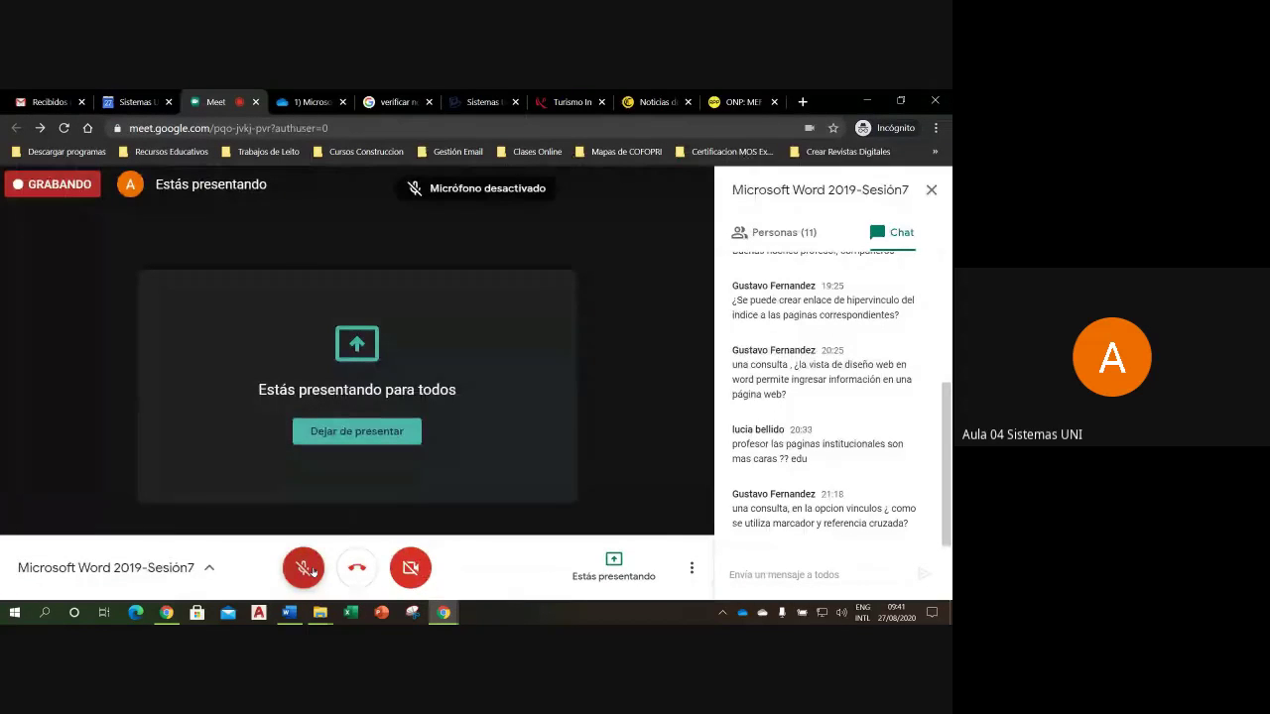
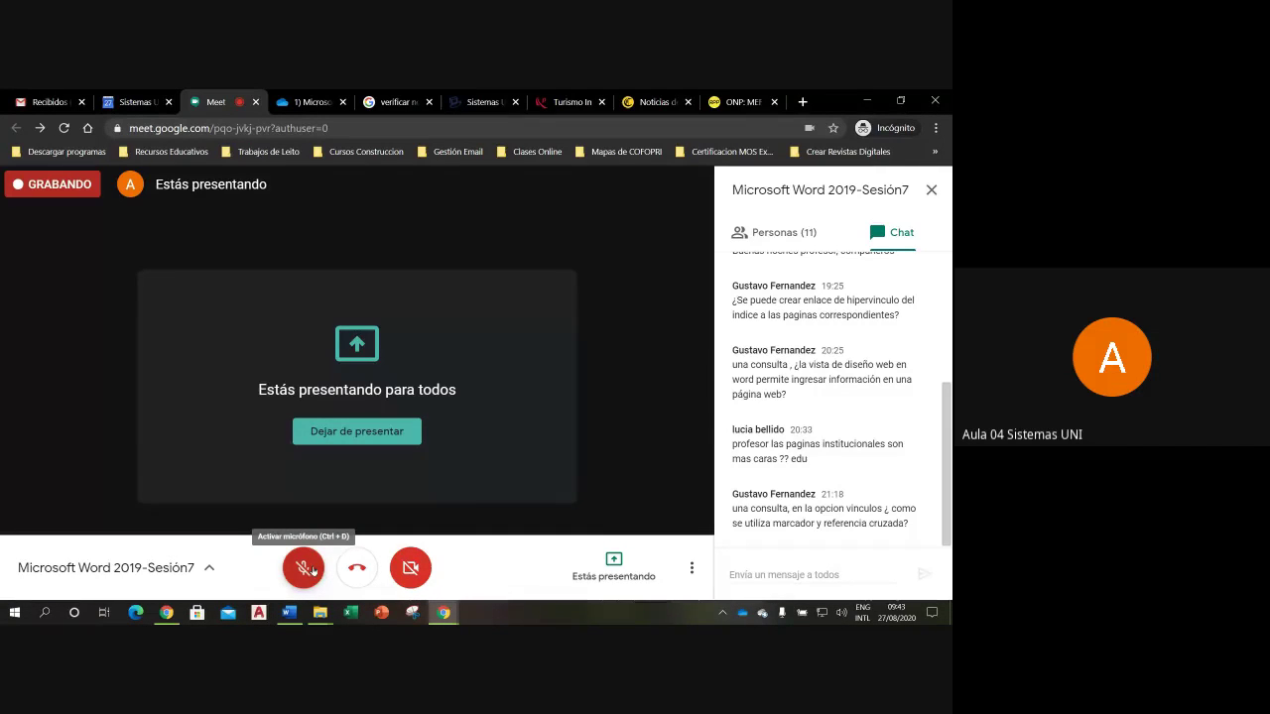
Step: Unmute the Google Meet microphone and bring the EXPERTO EN OFIMATICA Word document back into view
click(312, 570)
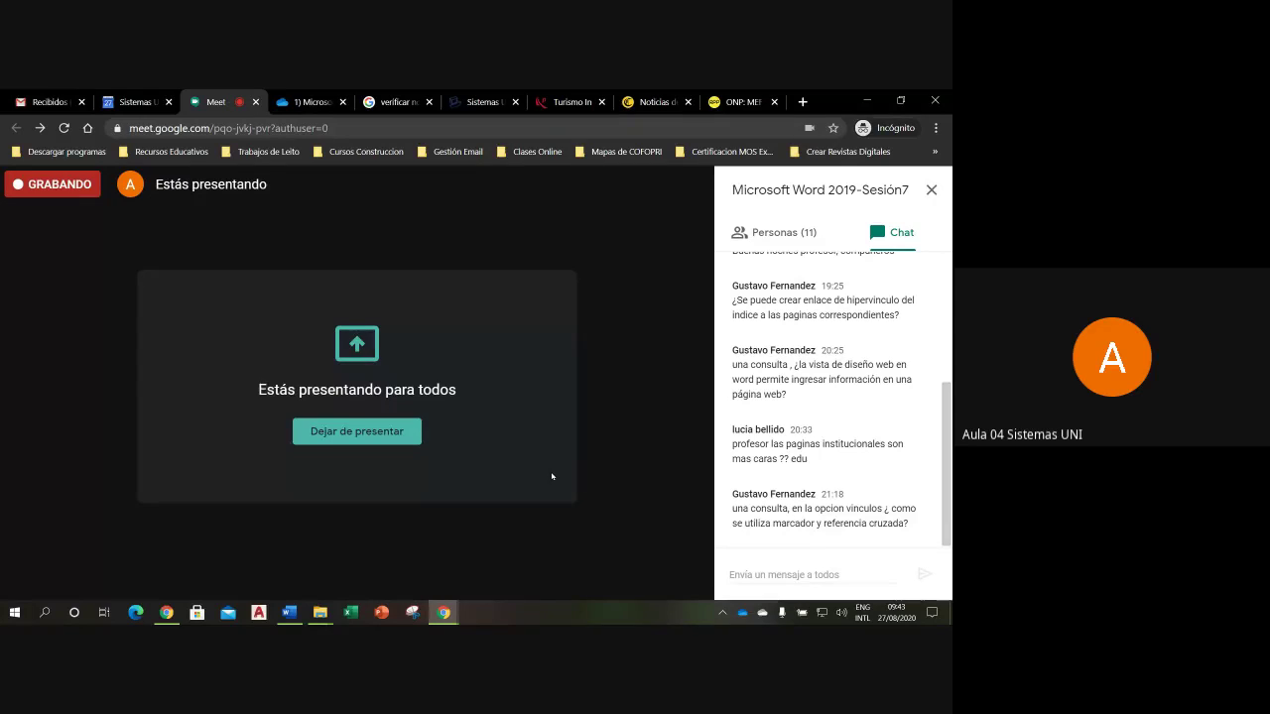
click(291, 613)
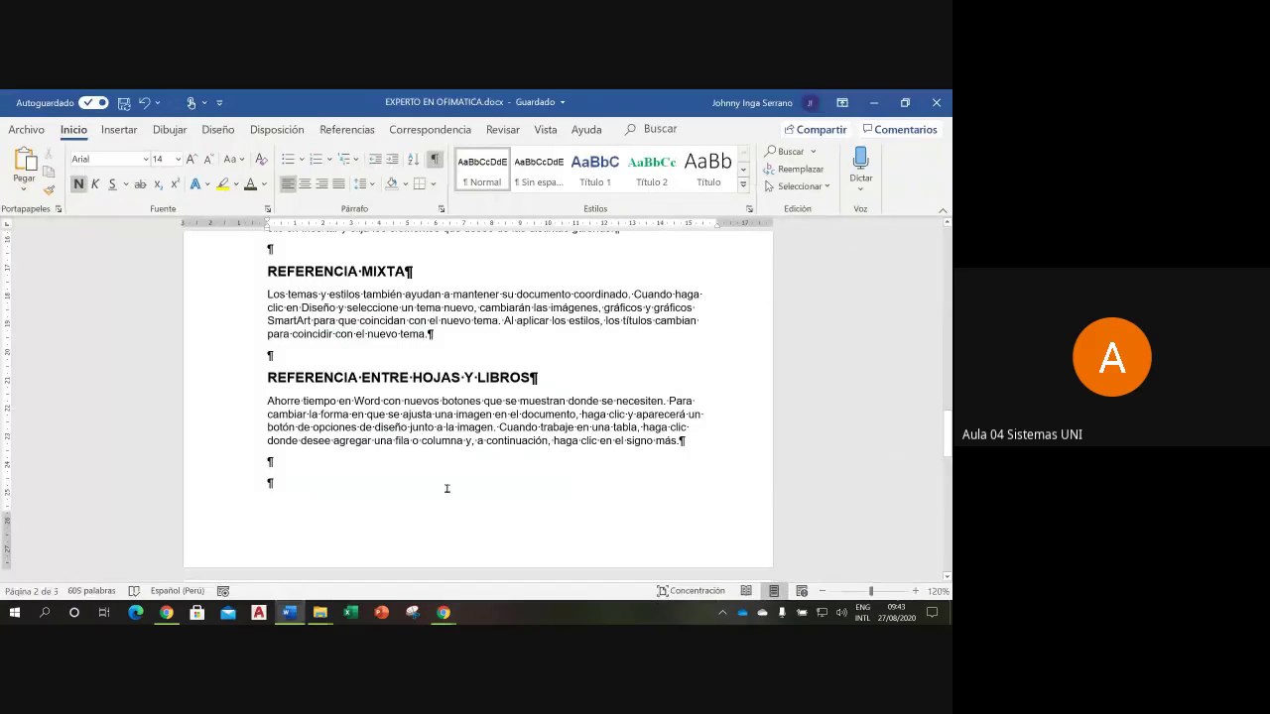
Step: Put a page break before REFERENCIA MIXTA and test that the REFERENCIAS MIXTAS link reaches it
click(274, 249)
key(ctrl+Return)
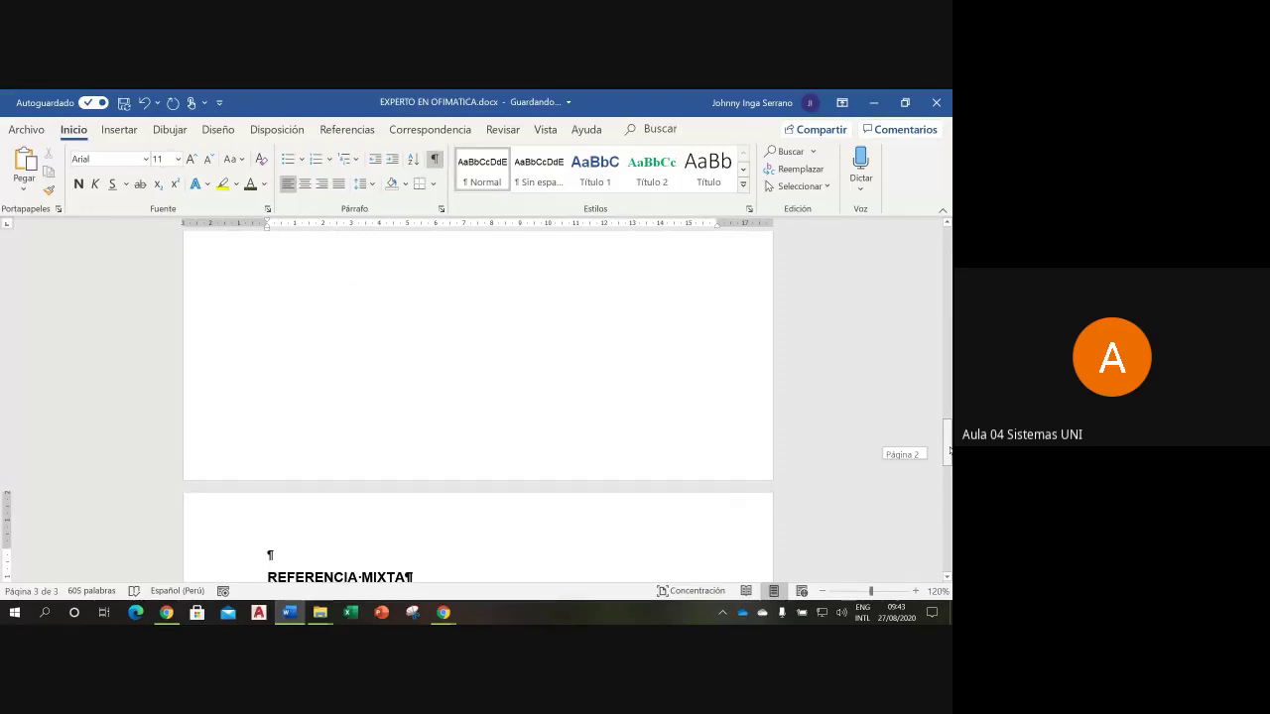
drag(949, 451, 945, 394)
scroll(944, 382, up, 5)
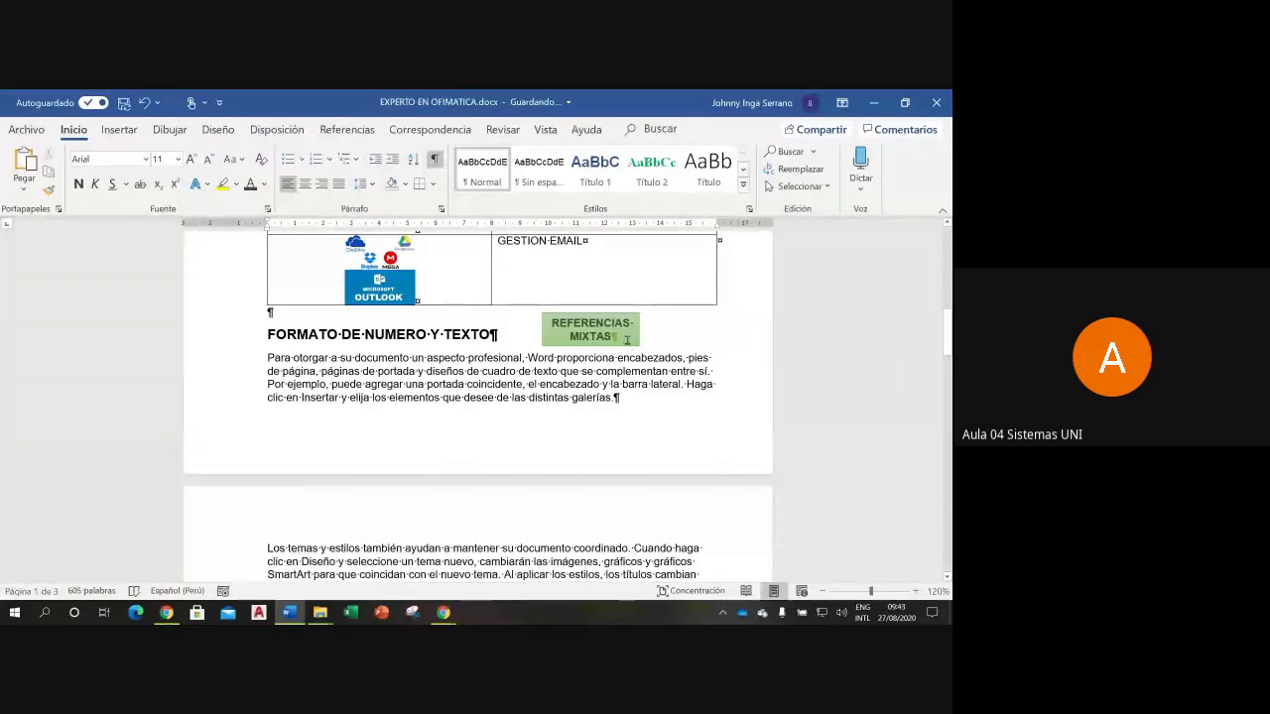
ctrl+click(627, 345)
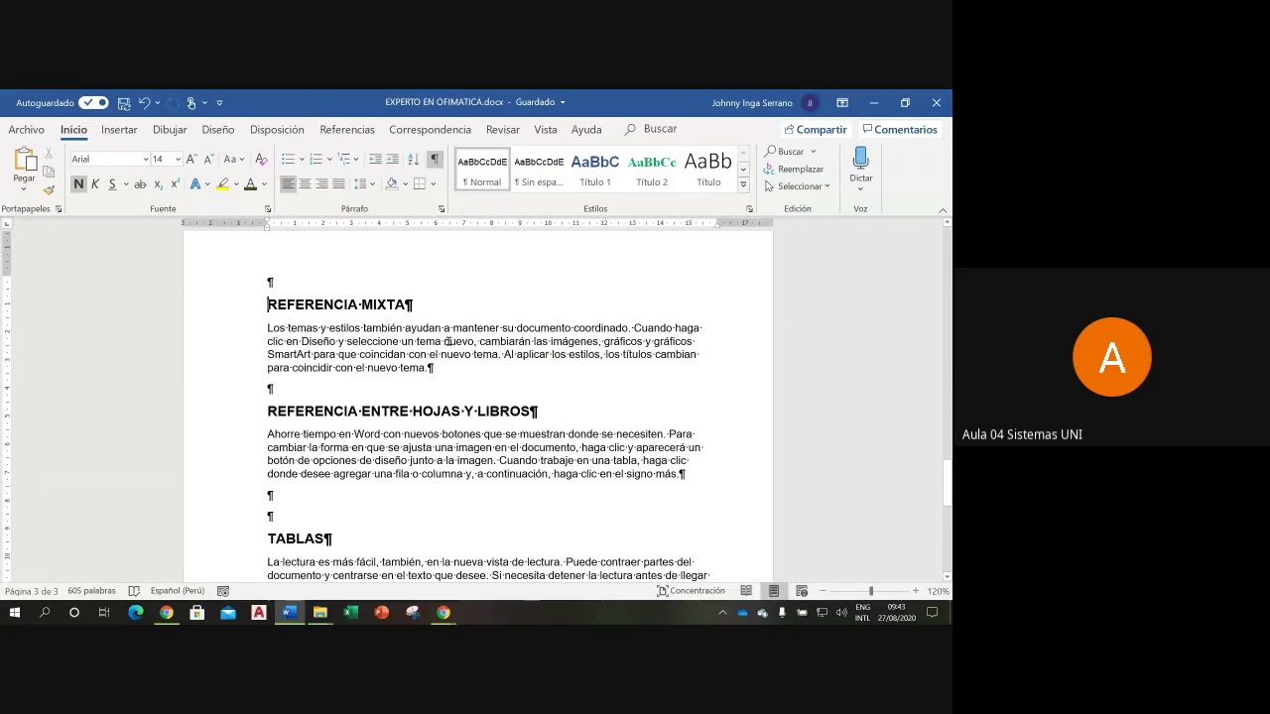
Step: Insert a page break so REFERENCIA ENTRE HOJAS Y LIBROS starts on a new page
click(268, 411)
key(ctrl+Return)
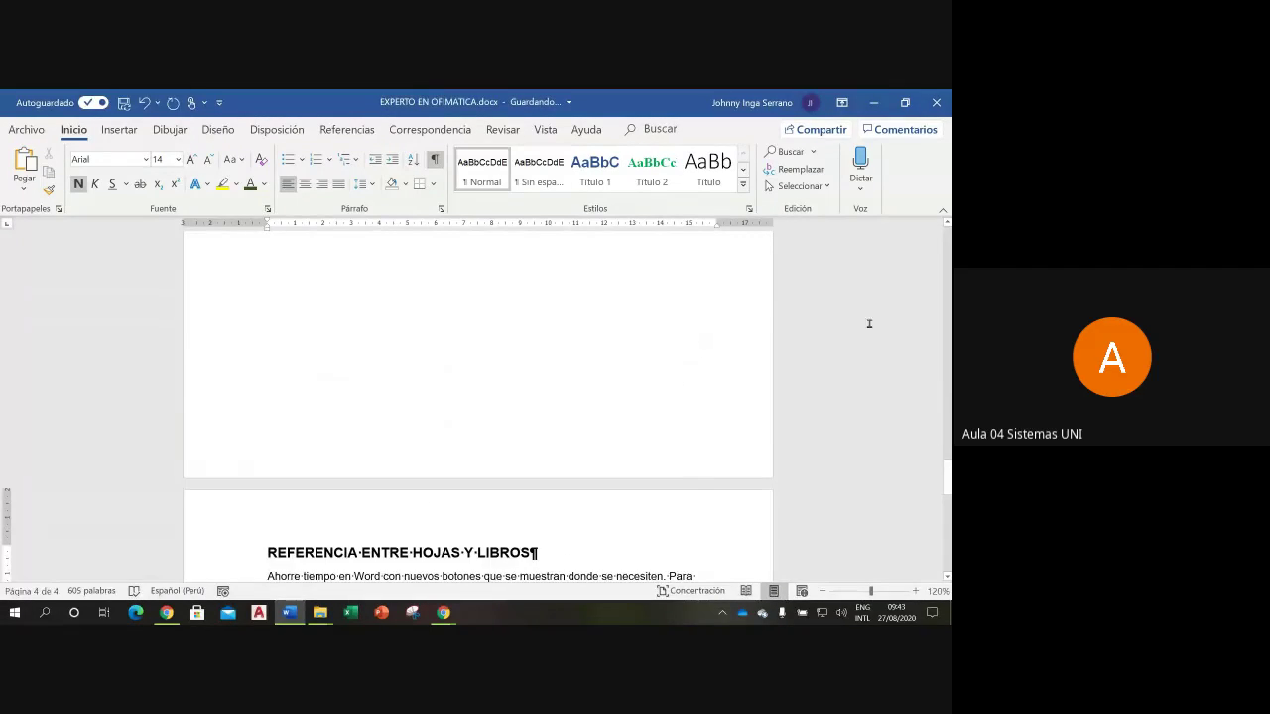
drag(948, 475, 937, 294)
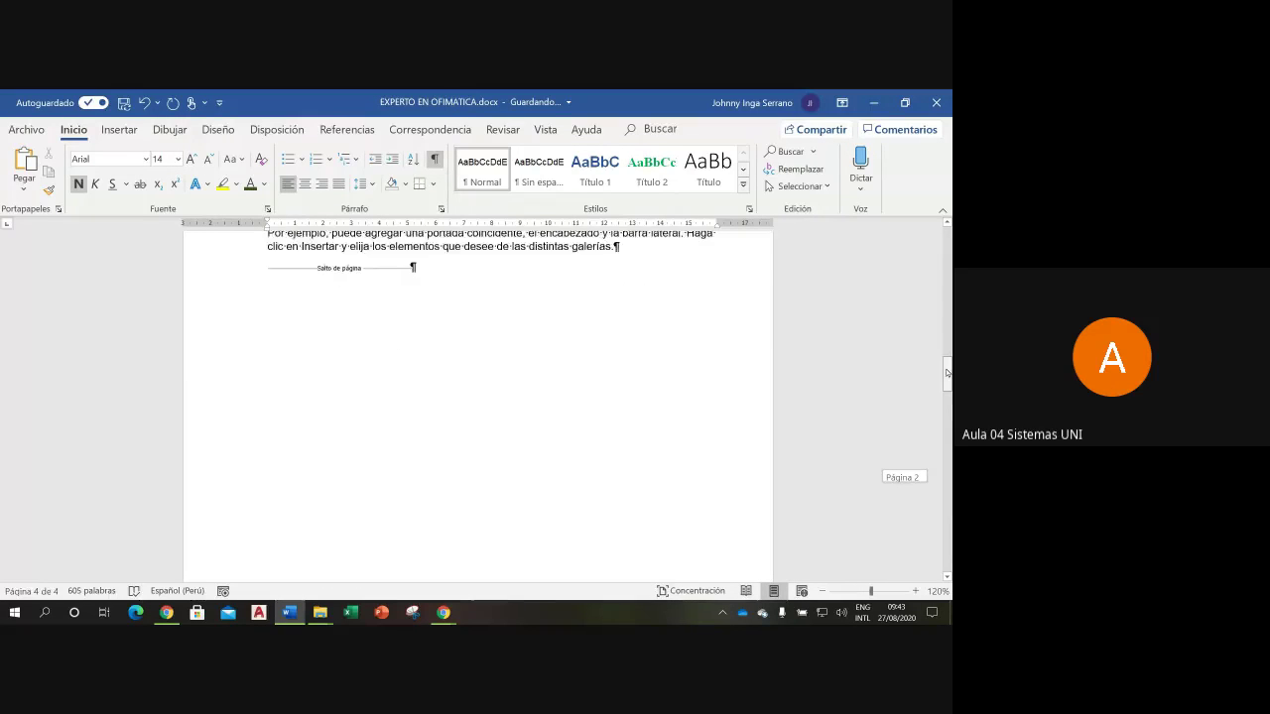
scroll(635, 352, down, 3)
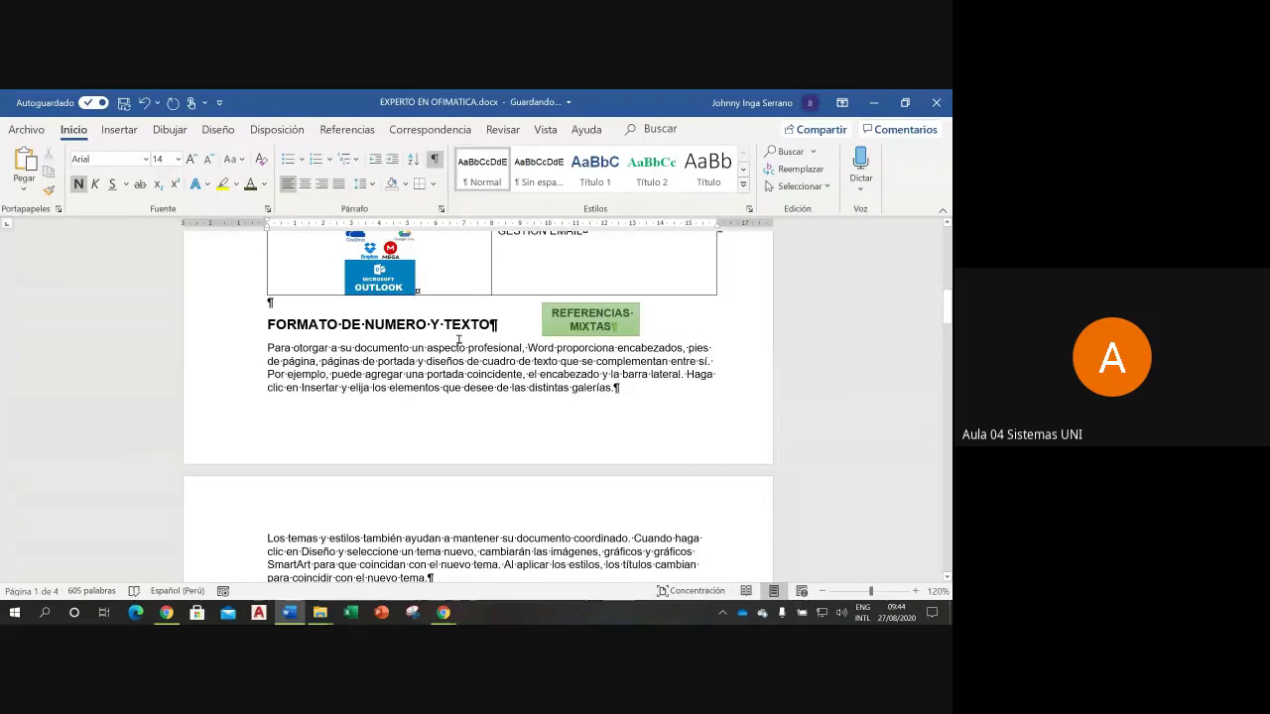
drag(445, 325, 490, 326)
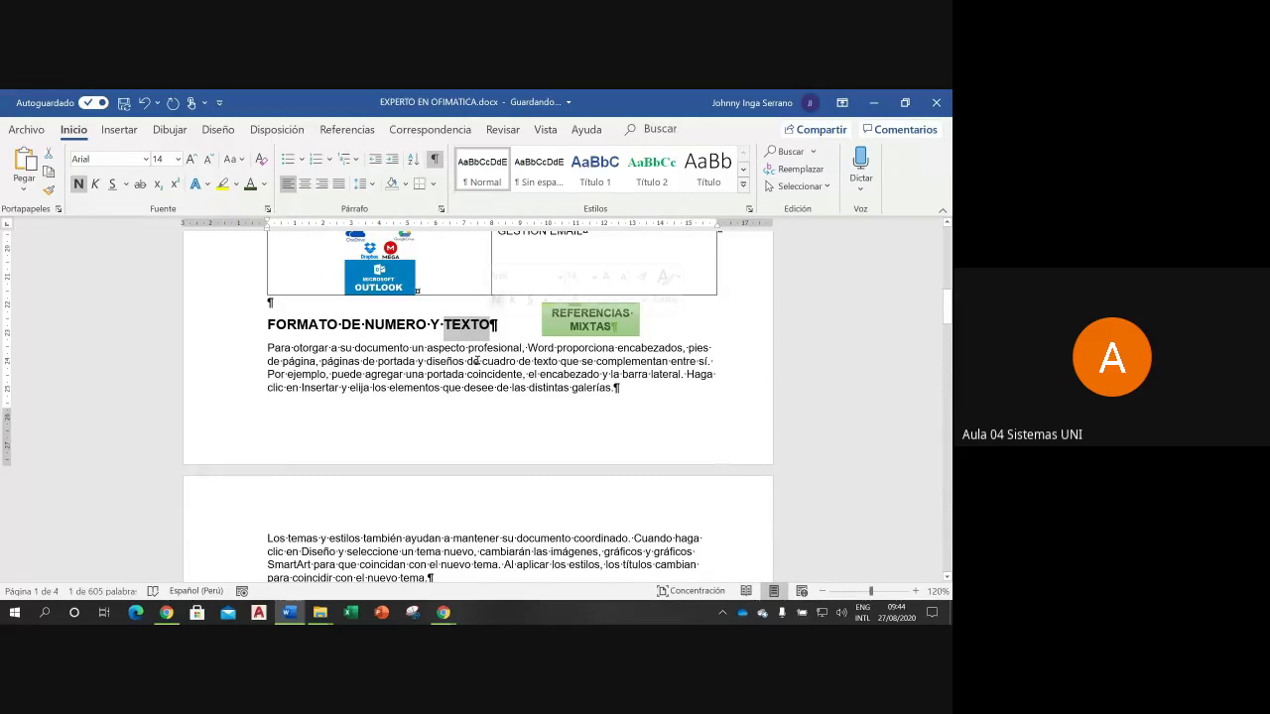
drag(949, 337, 920, 508)
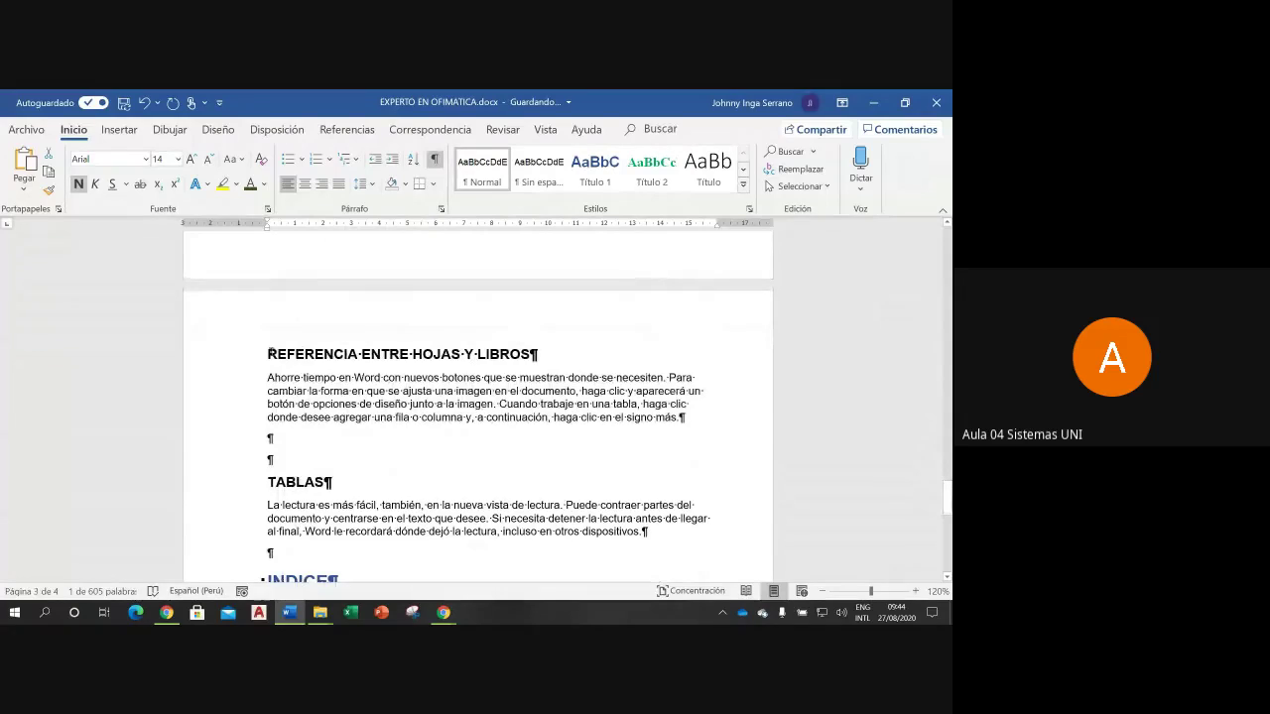
click(269, 355)
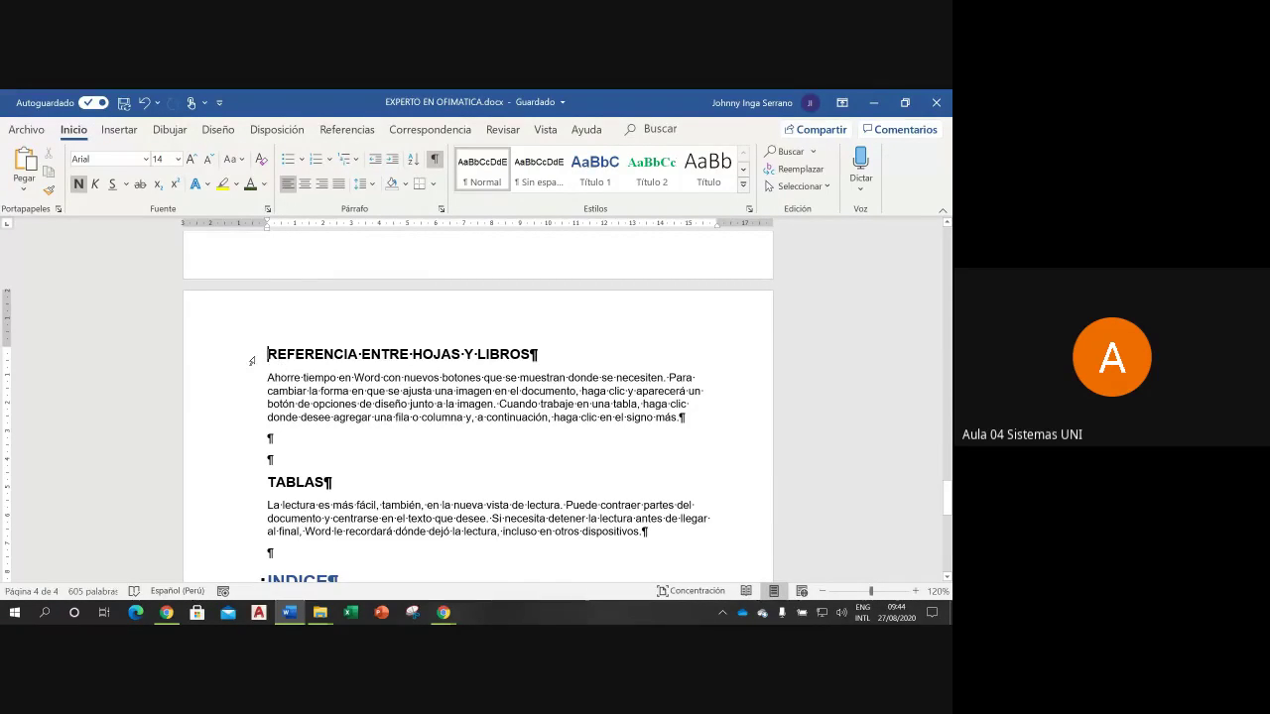
Step: Add a bookmark named REF_HOJAS on the REFERENCIA ENTRE HOJAS Y LIBROS heading line
click(248, 361)
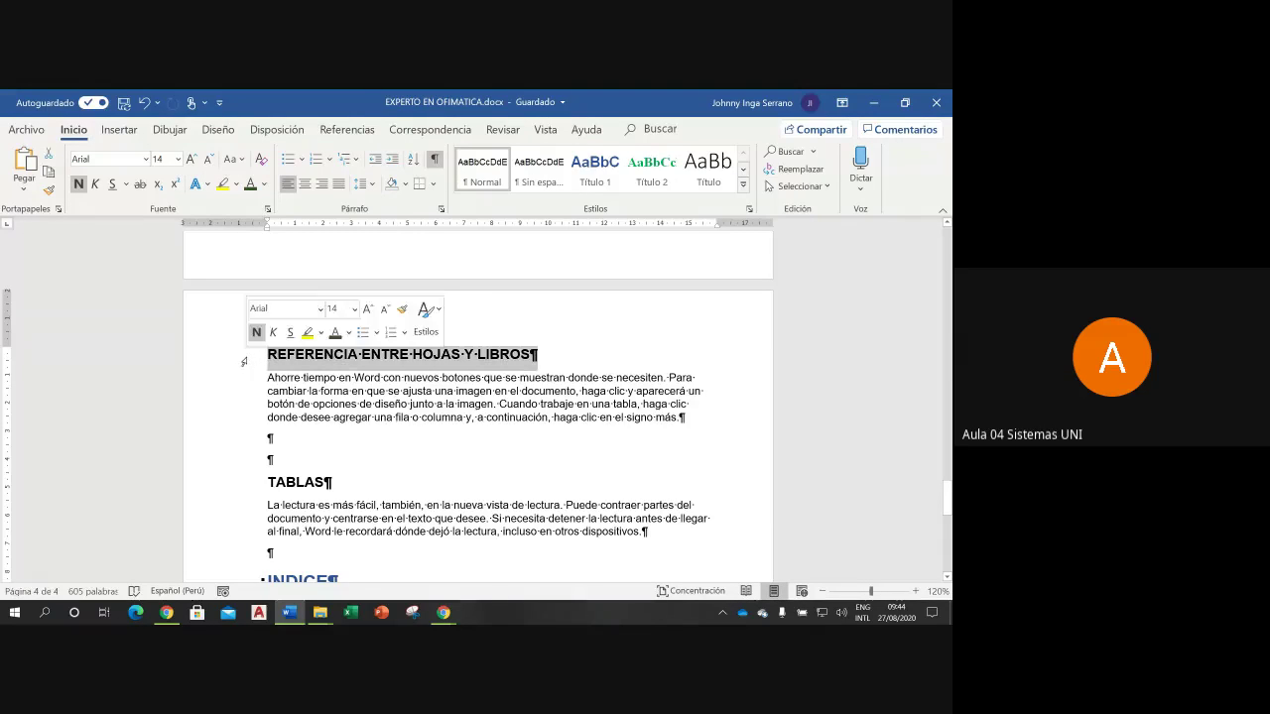
click(118, 130)
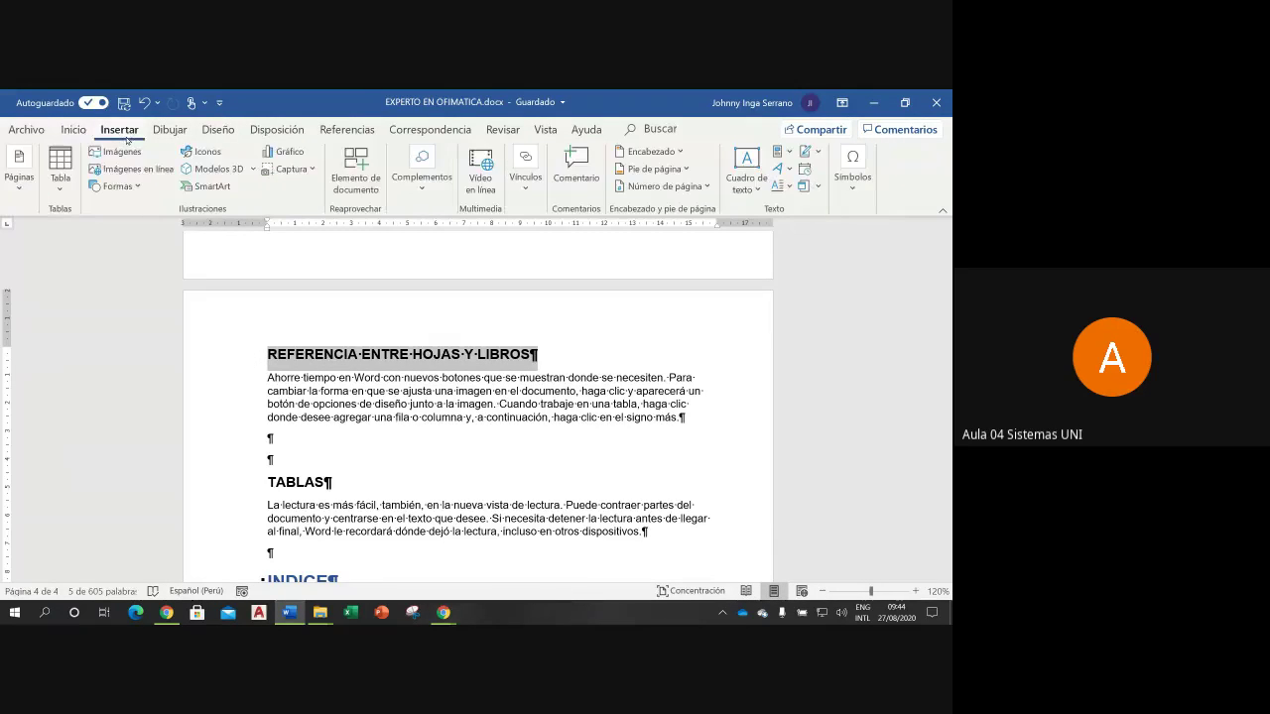
click(526, 176)
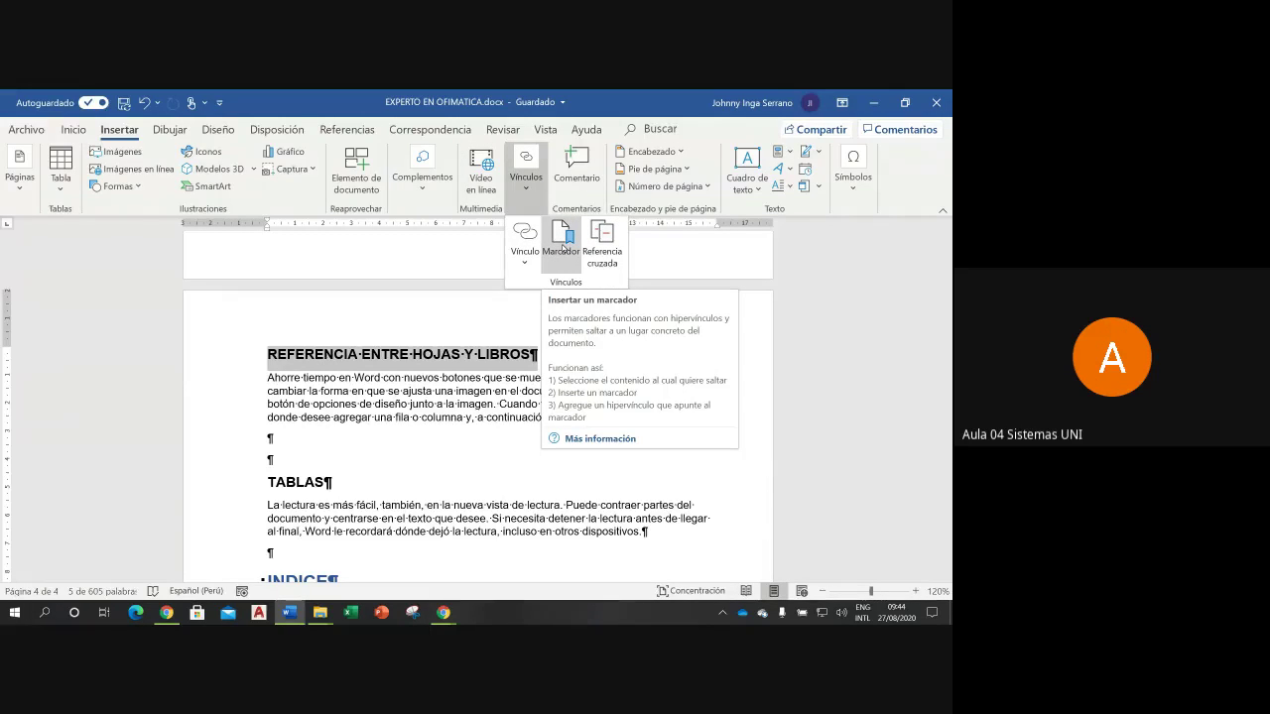
click(562, 243)
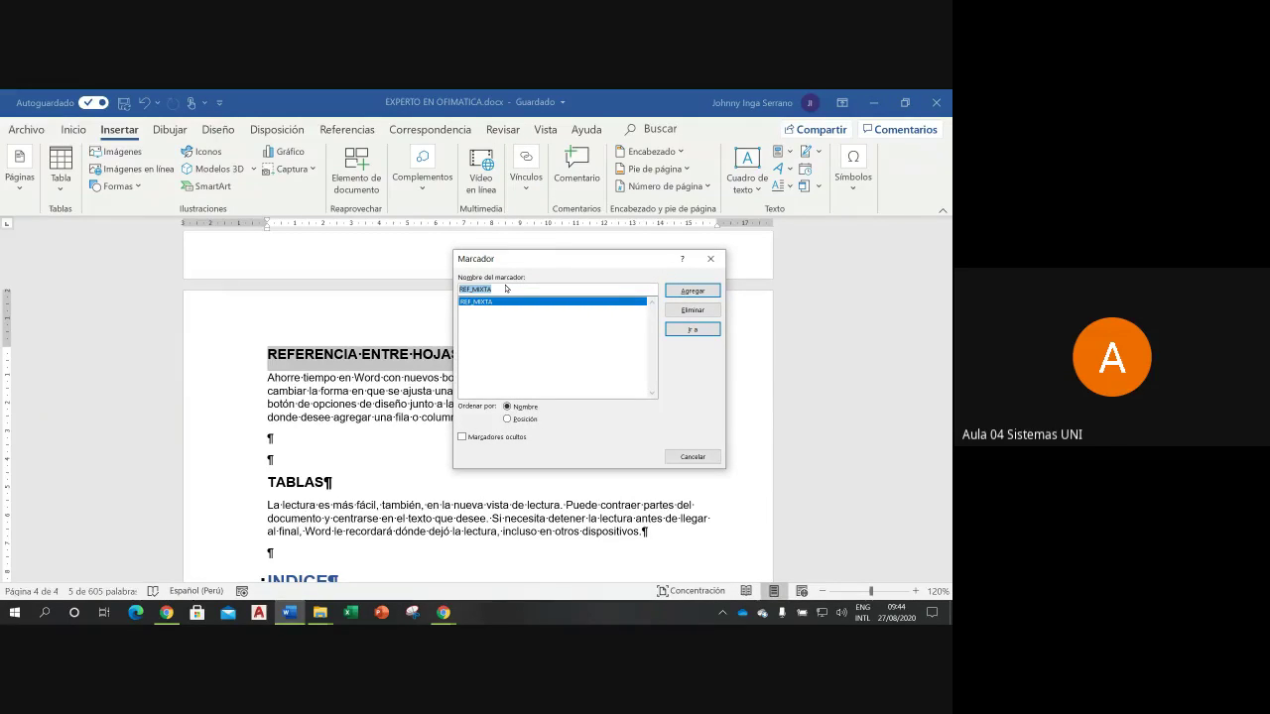
text(REF_H)
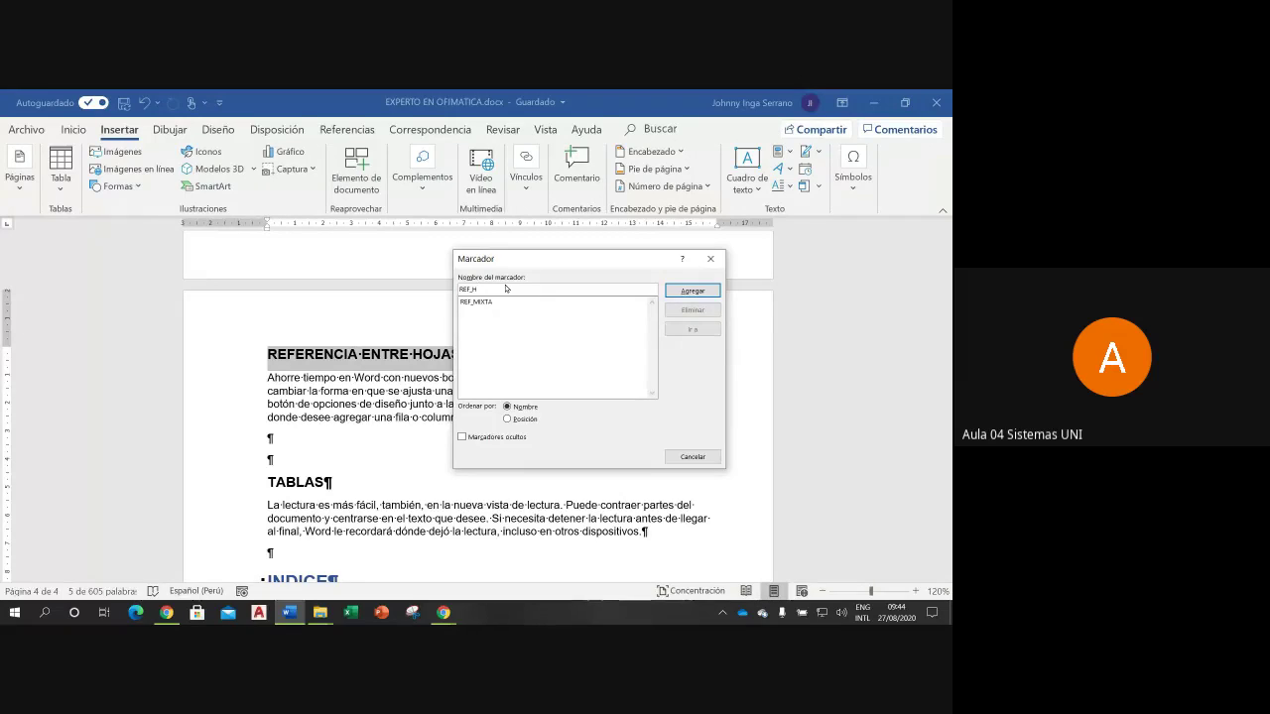
text(OJAS)
mouse_move(556, 266)
mouse_down()
mouse_move(585, 364)
mouse_move(628, 263)
mouse_up()
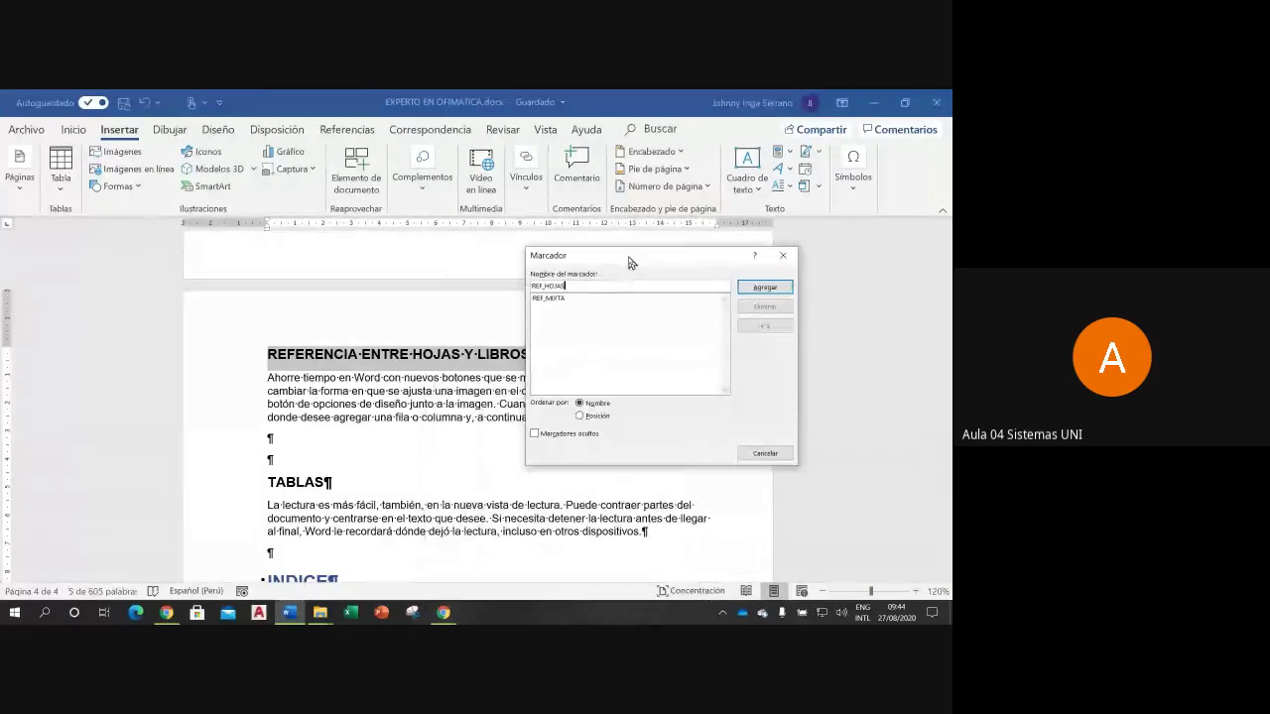
click(763, 287)
click(547, 356)
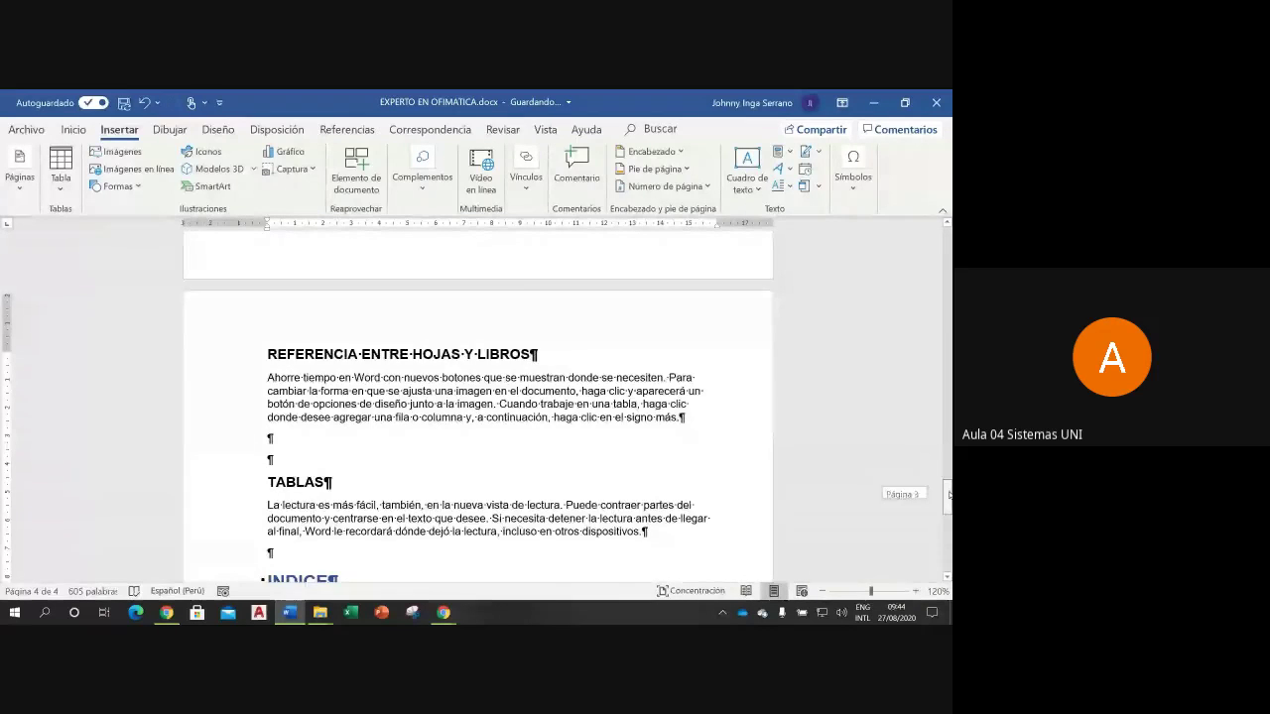
Step: Start a hyperlink on the heading word TEXTO pointing to the REF_HOJAS bookmark in this document
drag(948, 494, 932, 335)
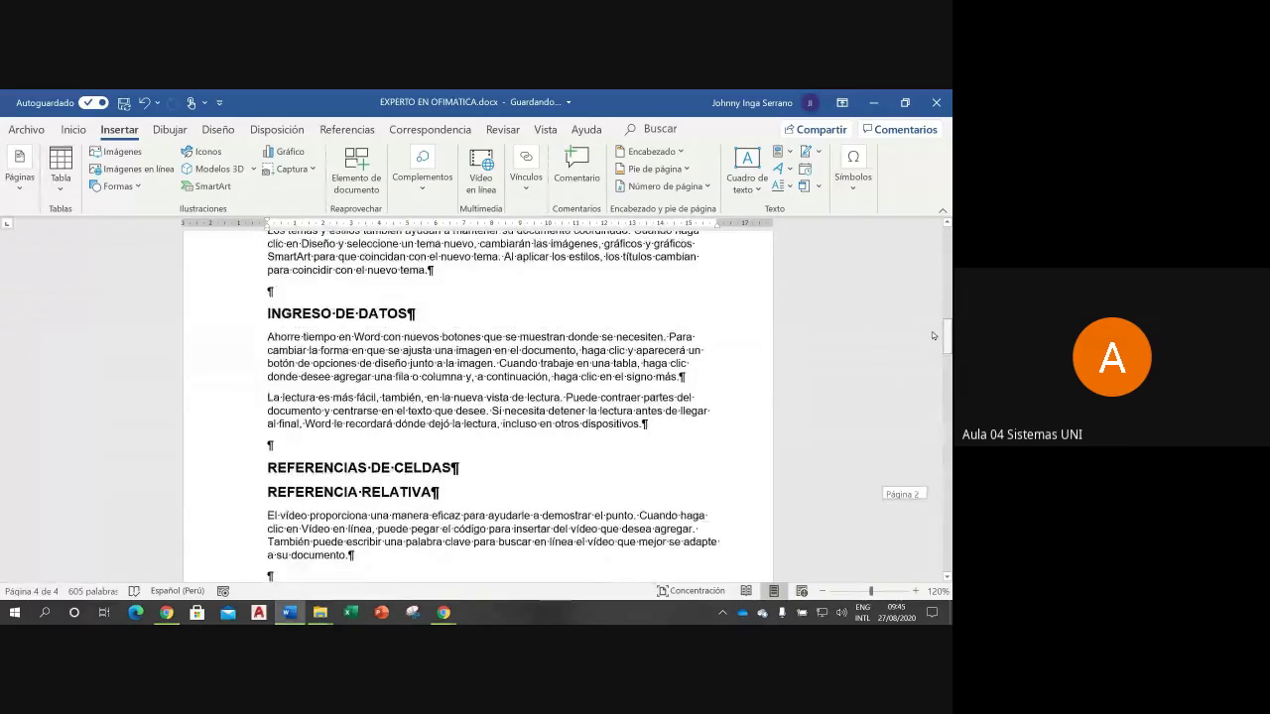
drag(932, 335, 933, 301)
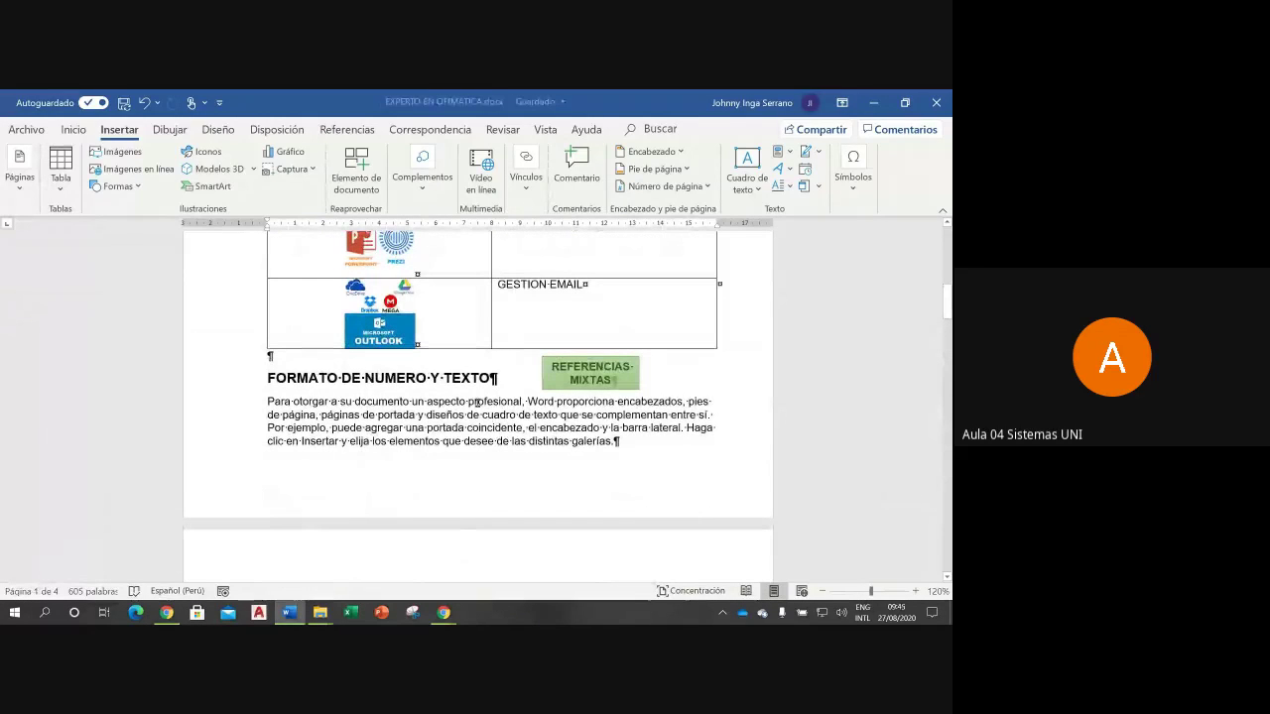
drag(444, 378, 487, 381)
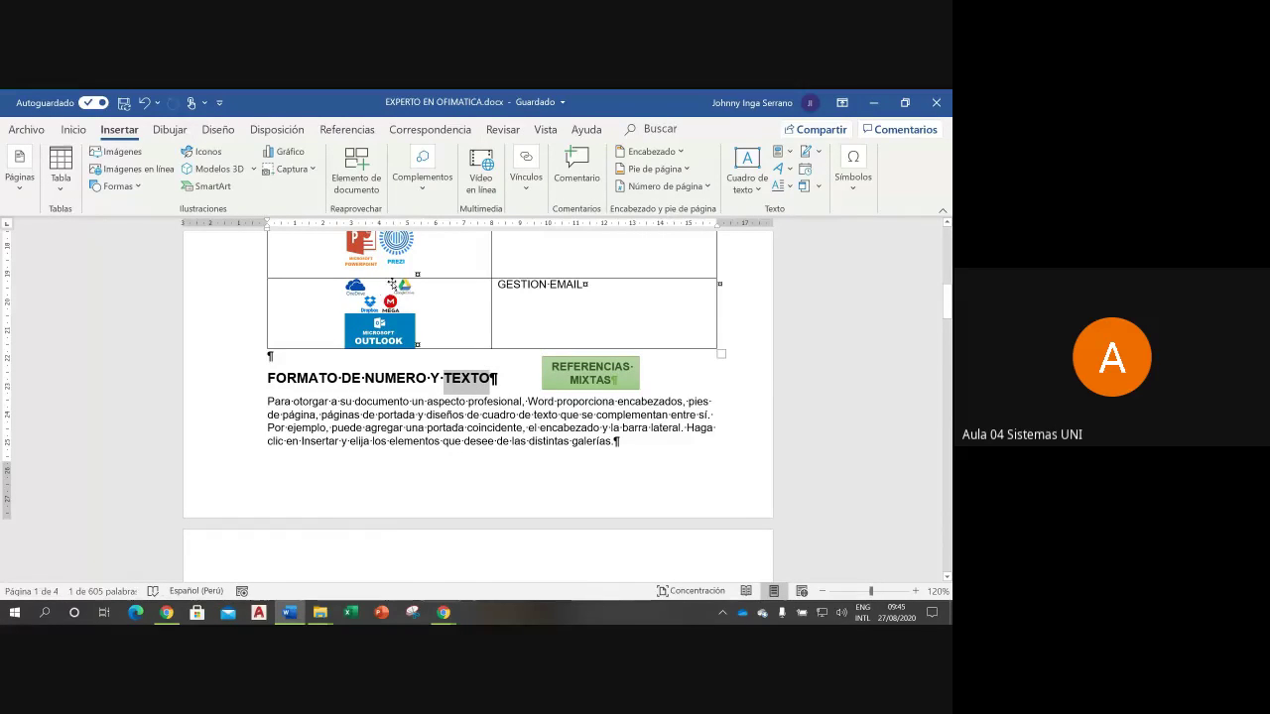
click(527, 189)
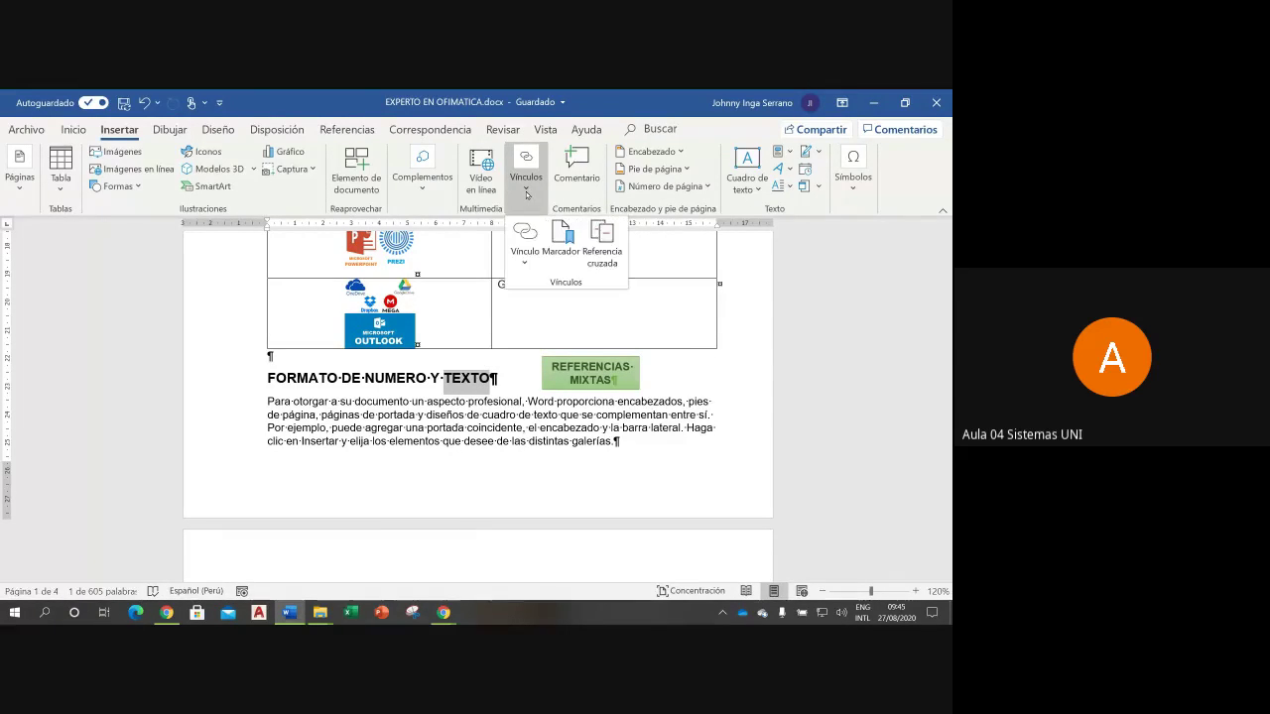
click(526, 210)
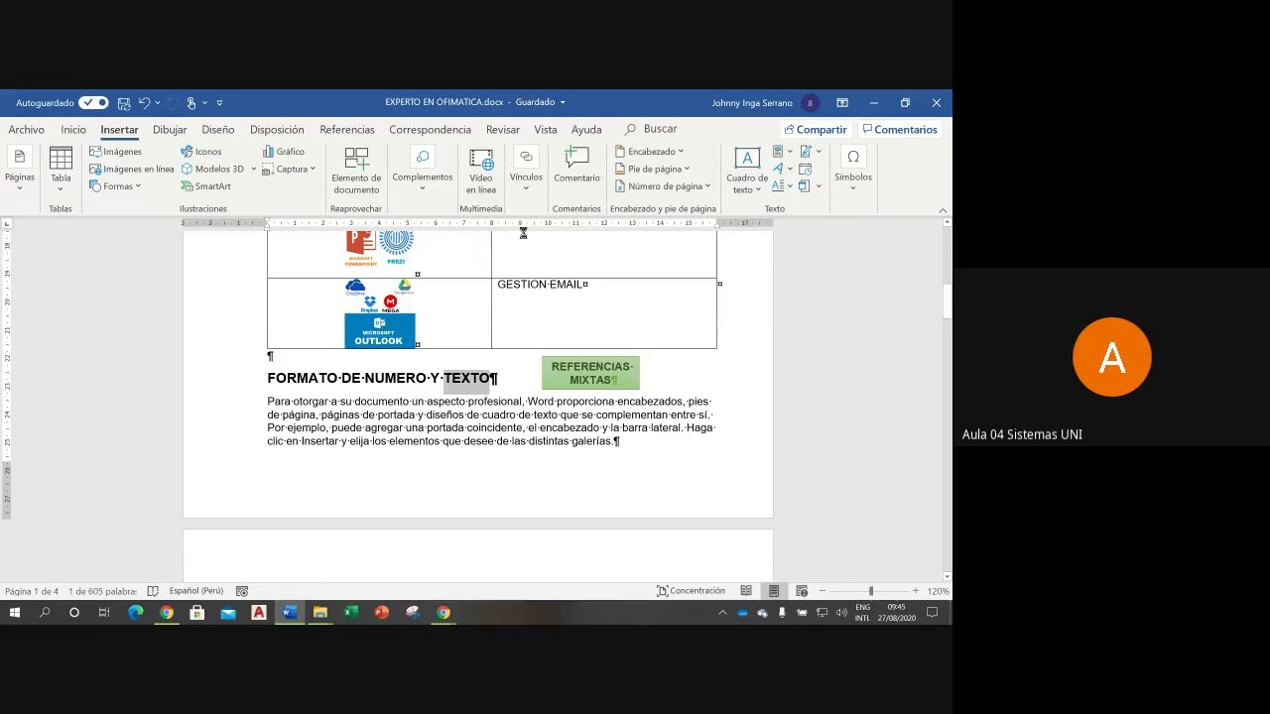
click(314, 238)
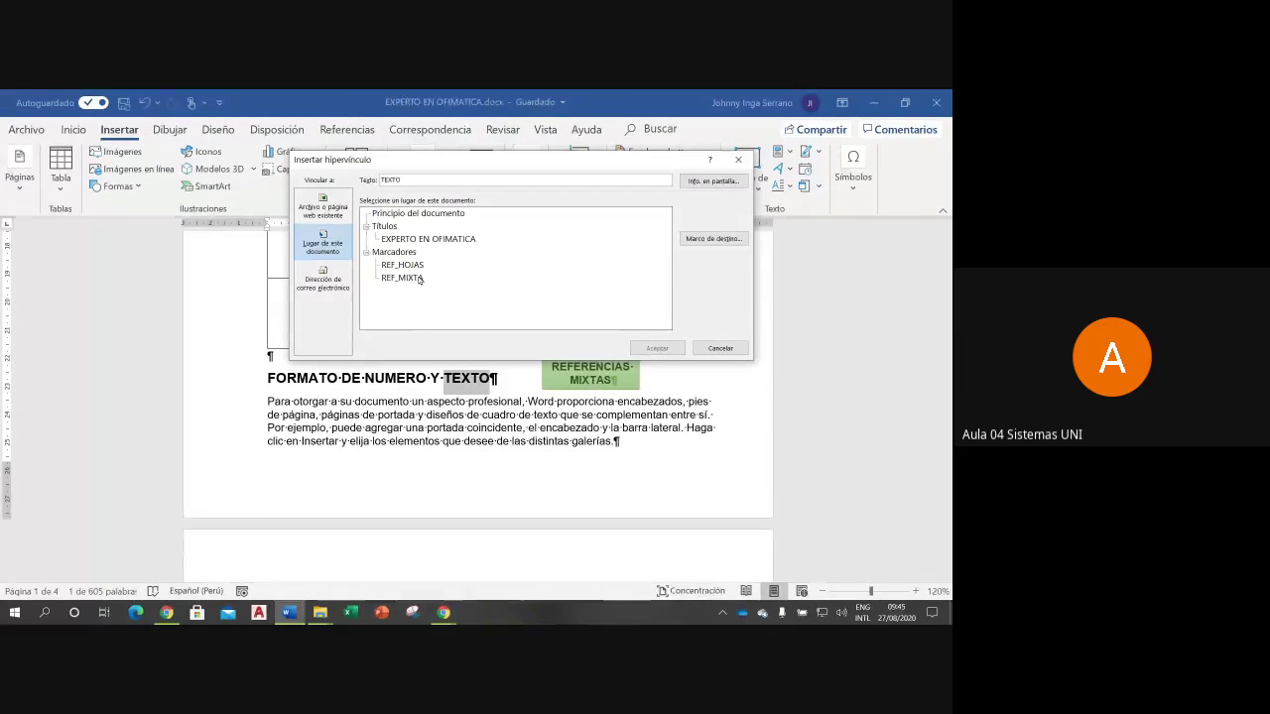
click(414, 266)
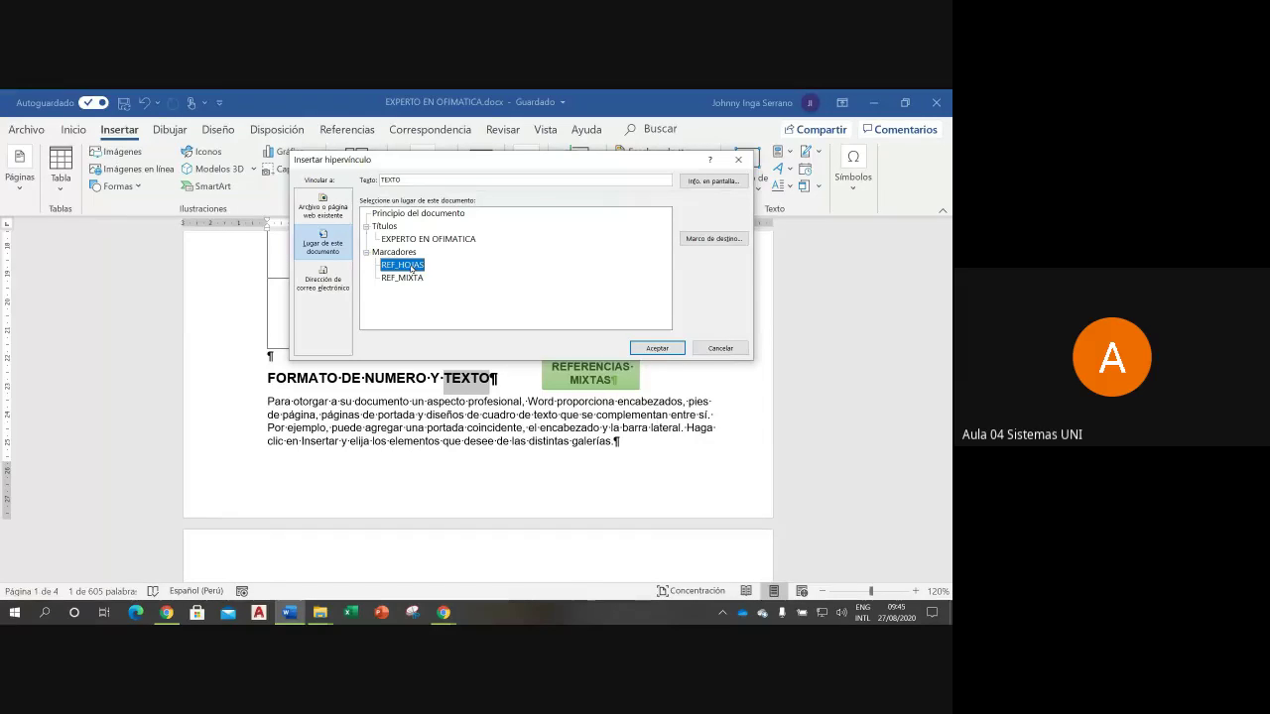
Step: Leave the screen tip empty, set the link to open in a new window, and apply it
click(703, 183)
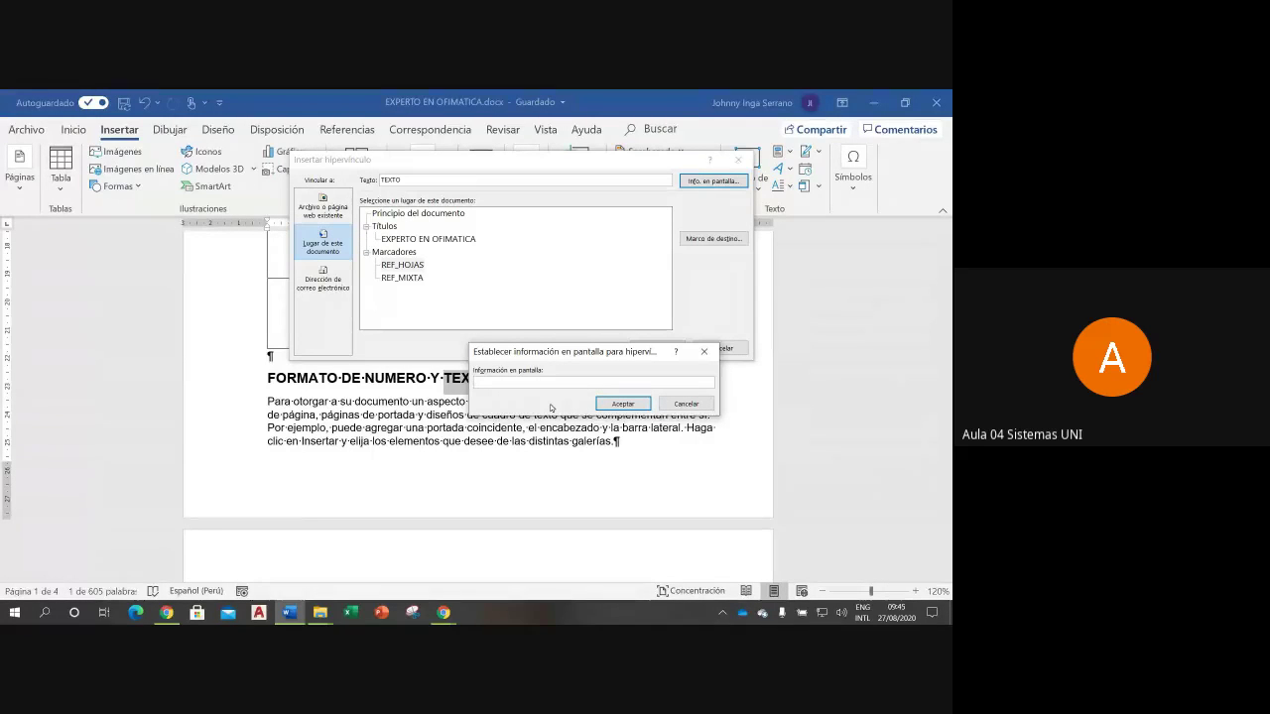
text(IR A R)
text(EFERENC)
text(IAS)
key(BackSpace)
key(BackSpace)
key(BackSpace)
click(623, 404)
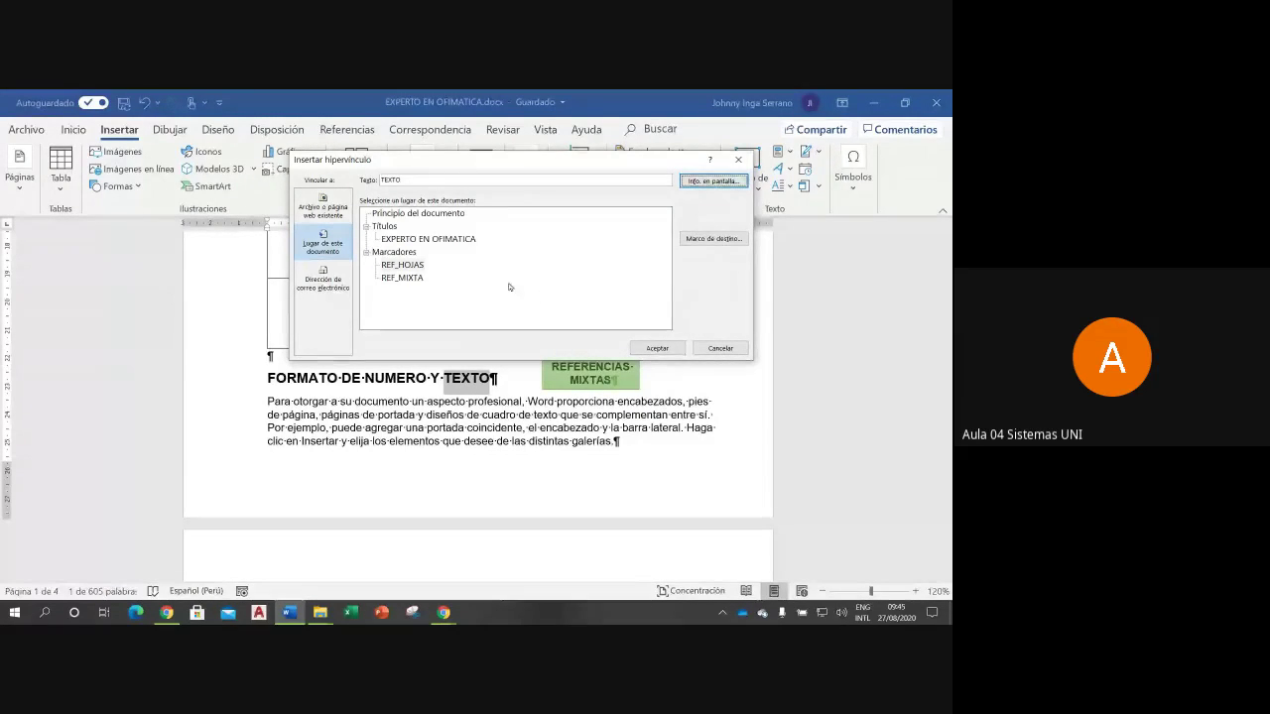
click(713, 239)
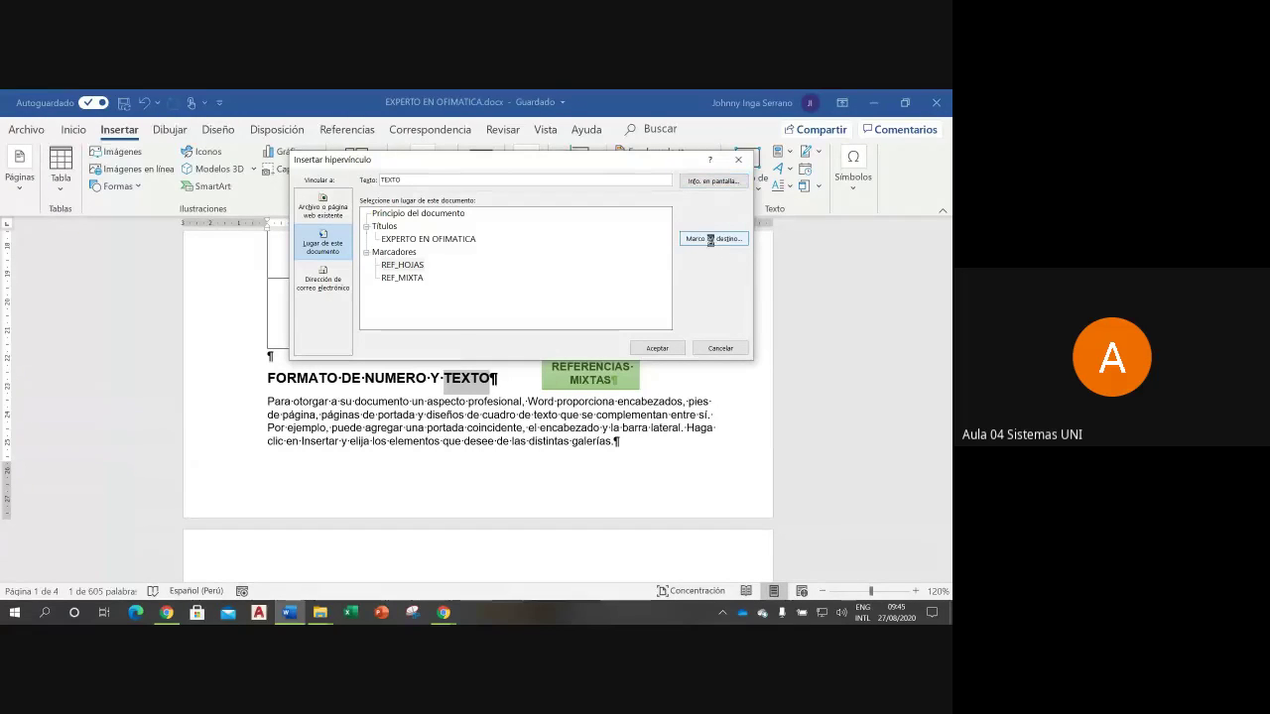
click(344, 152)
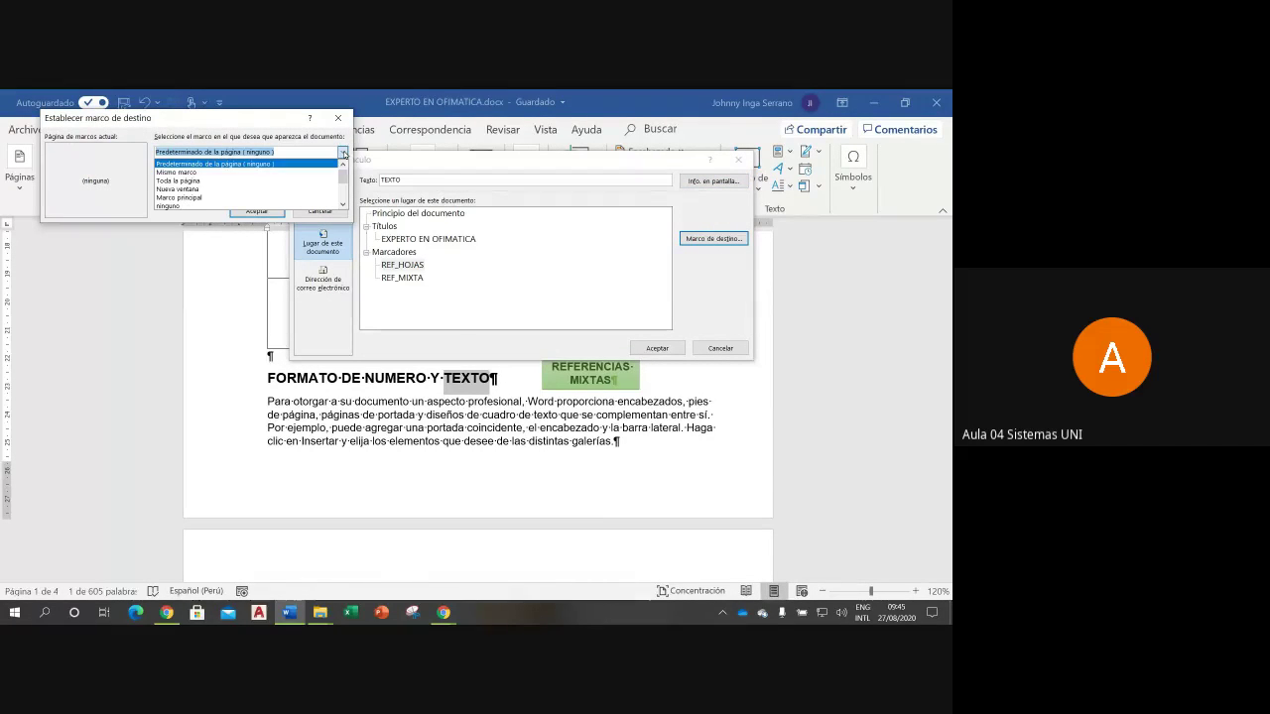
click(216, 189)
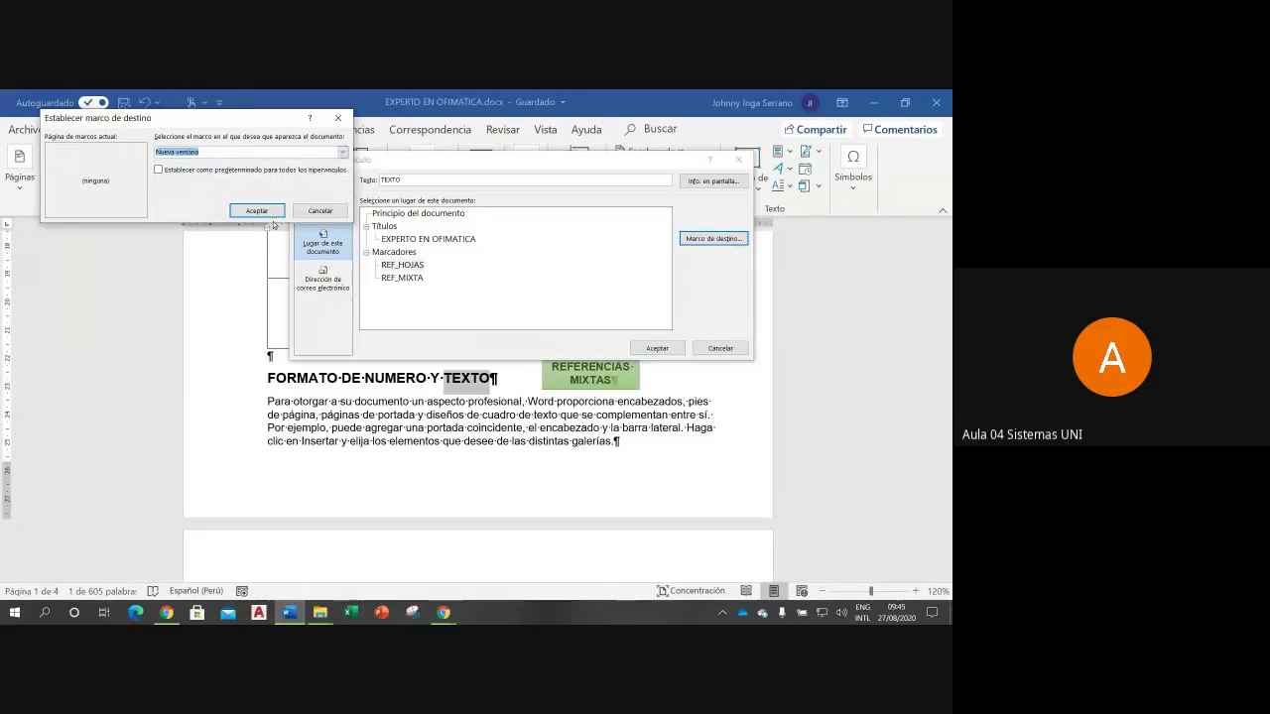
click(252, 212)
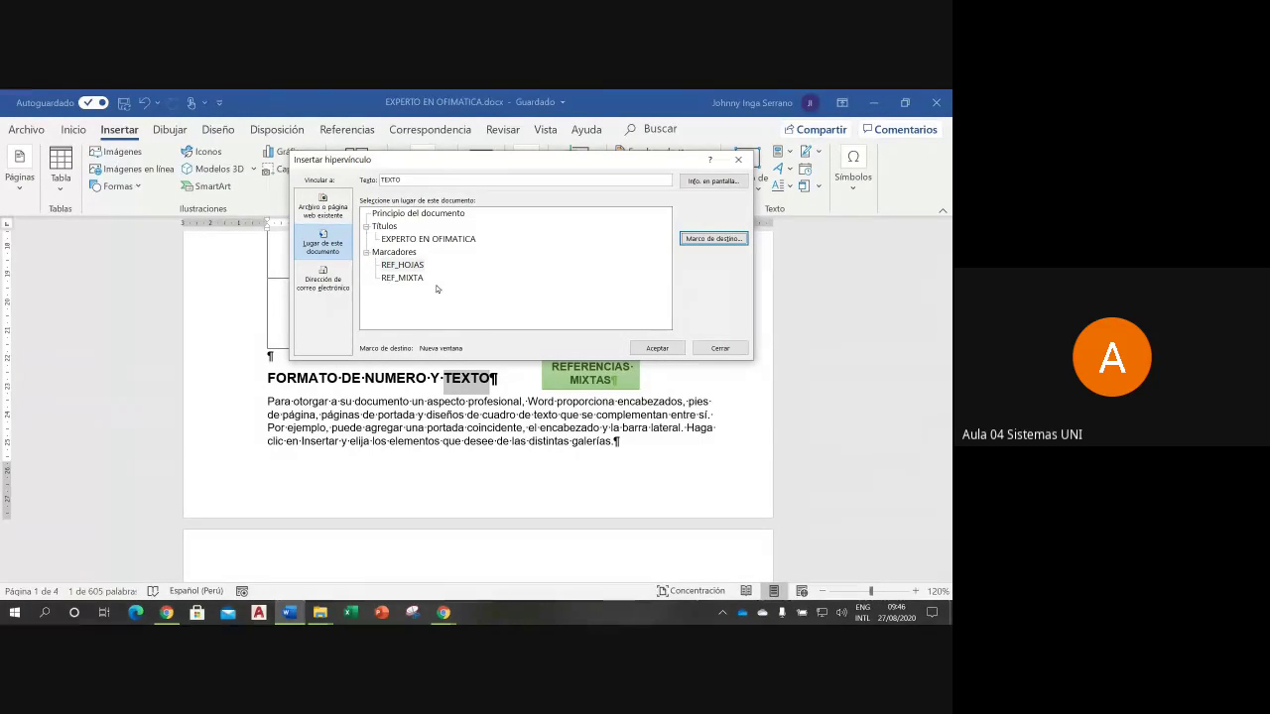
click(655, 351)
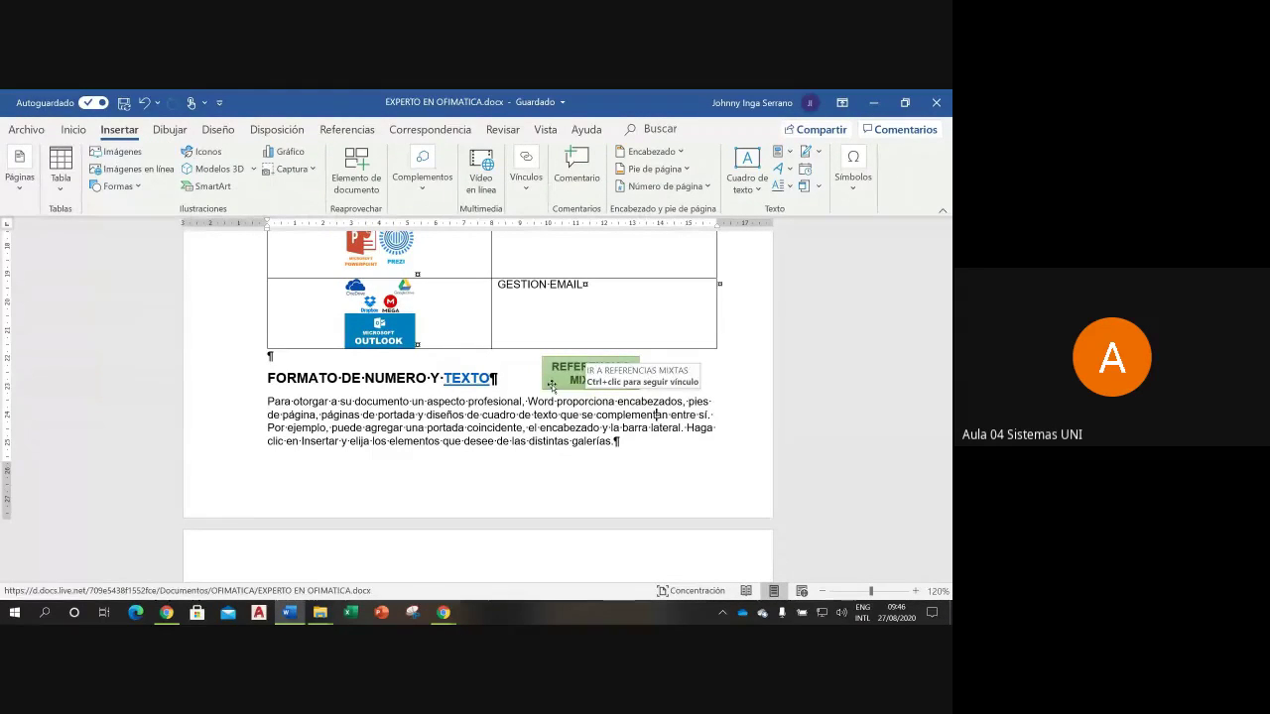
mouse_move(467, 378)
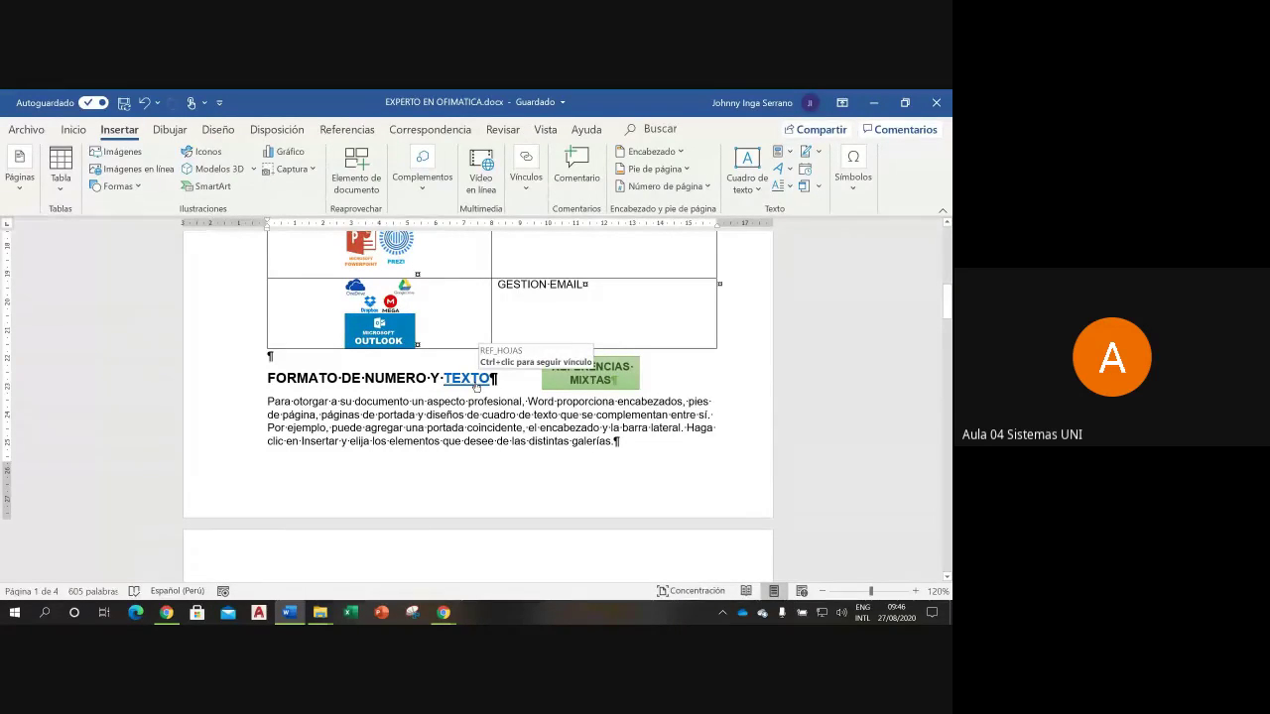
ctrl+click(475, 381)
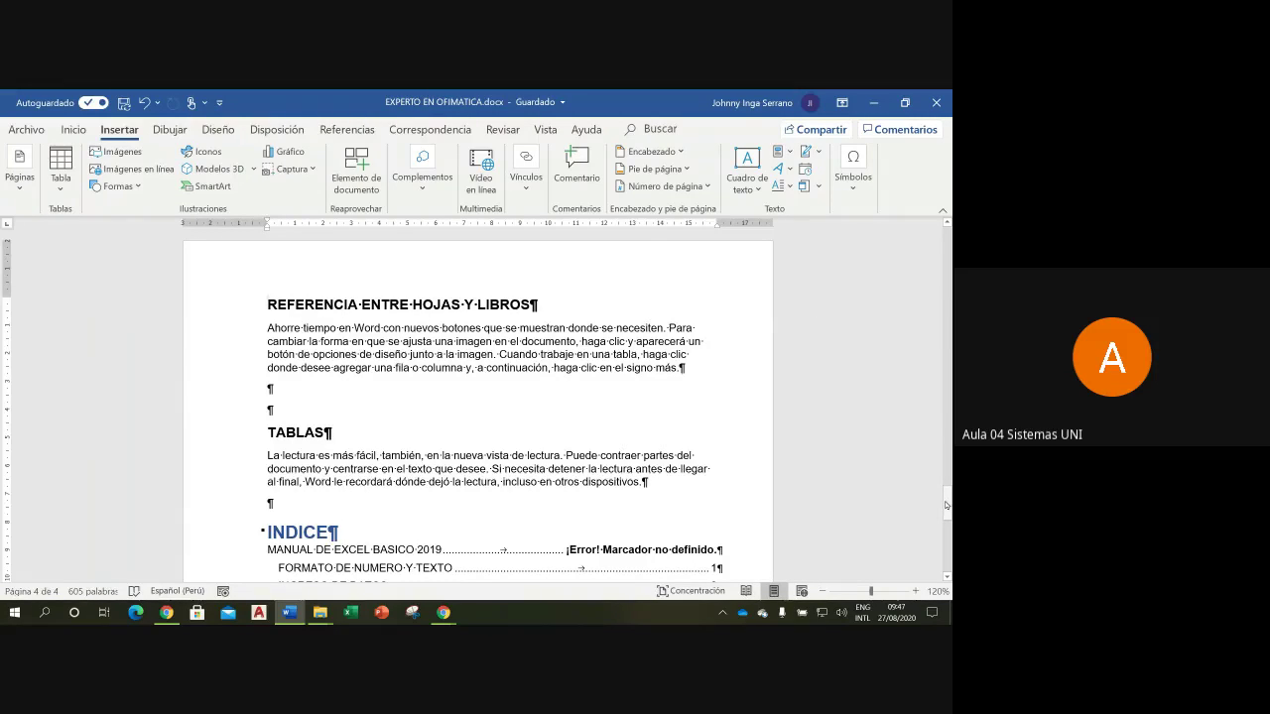
drag(946, 506, 946, 299)
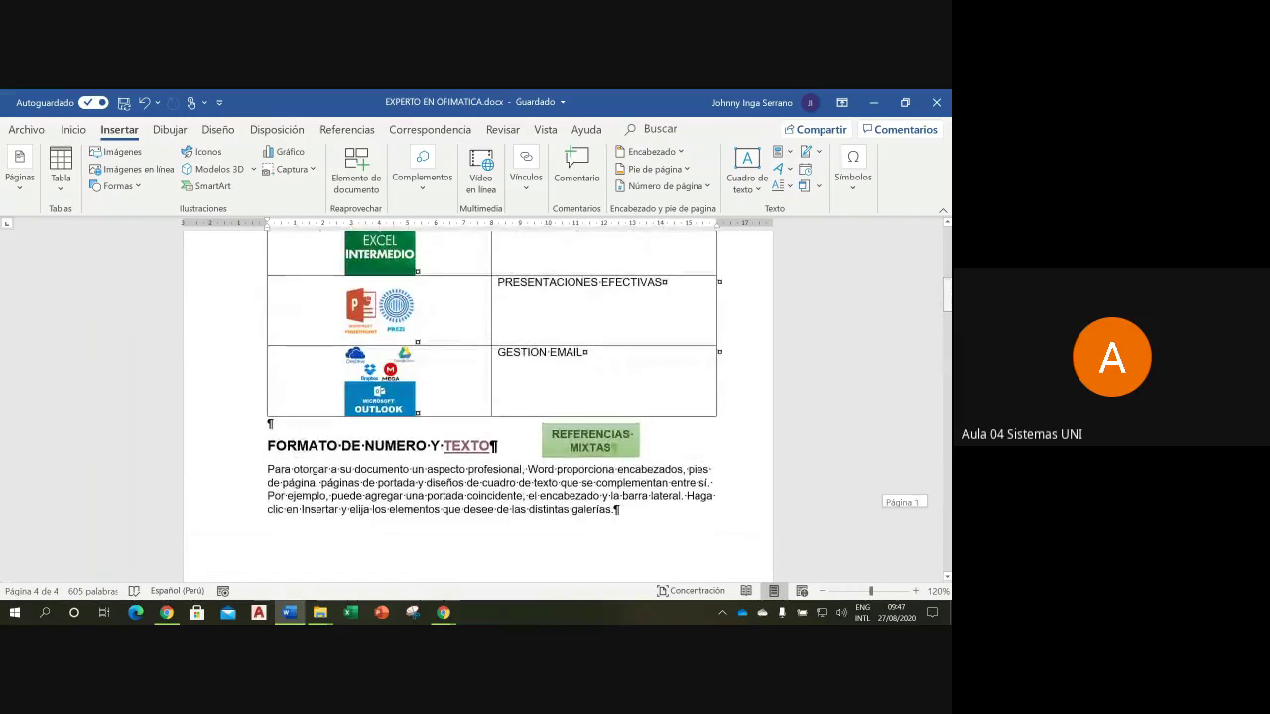
drag(445, 445, 489, 446)
Step: Give the TEXTO hyperlink the screen tip 'IR A REFERENCIA ENTRE HOJAS Y LIBRO'
right_click(467, 447)
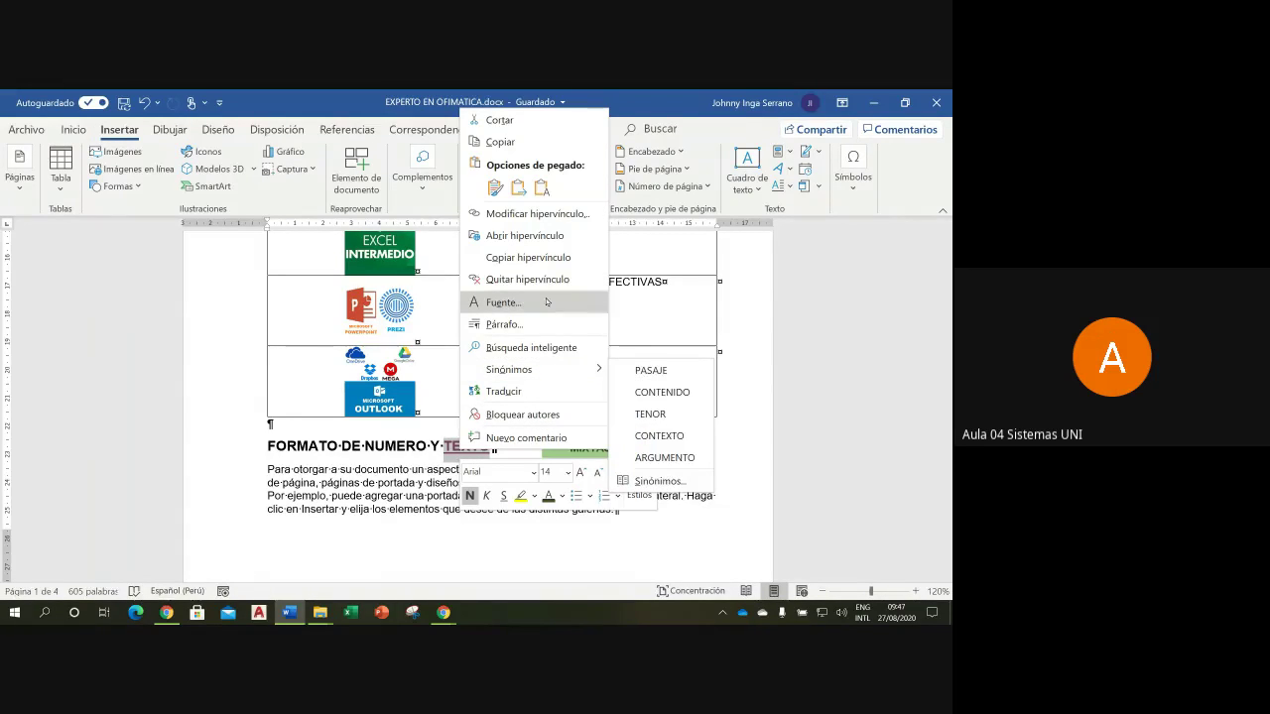
click(536, 214)
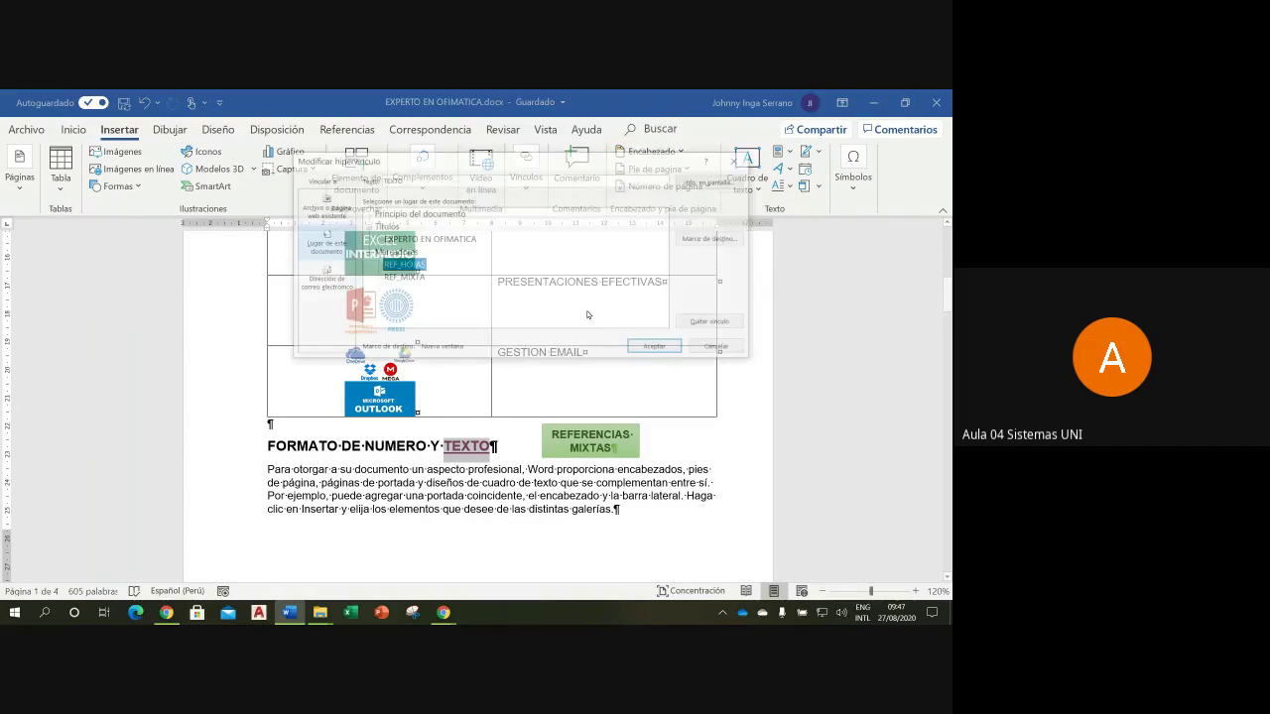
click(707, 183)
text(IR A REF)
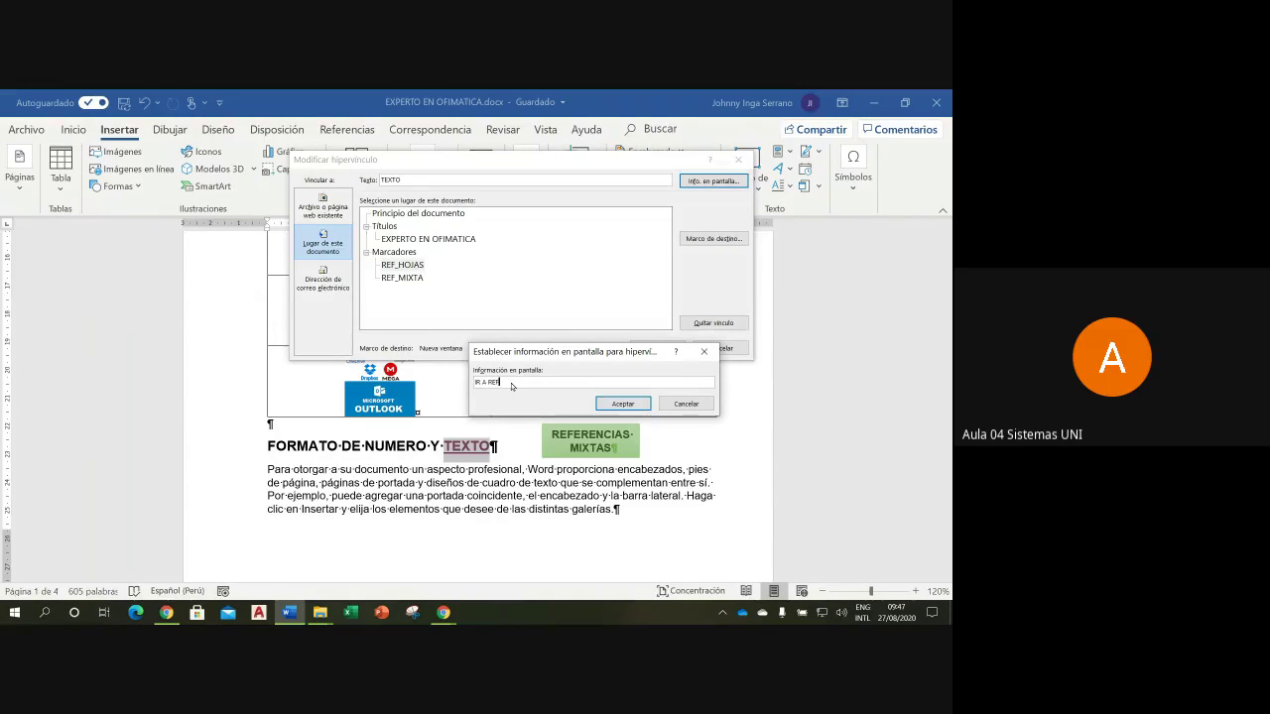
text(ERENCIA ENTR)
text(E HOJAS Y LIBRO)
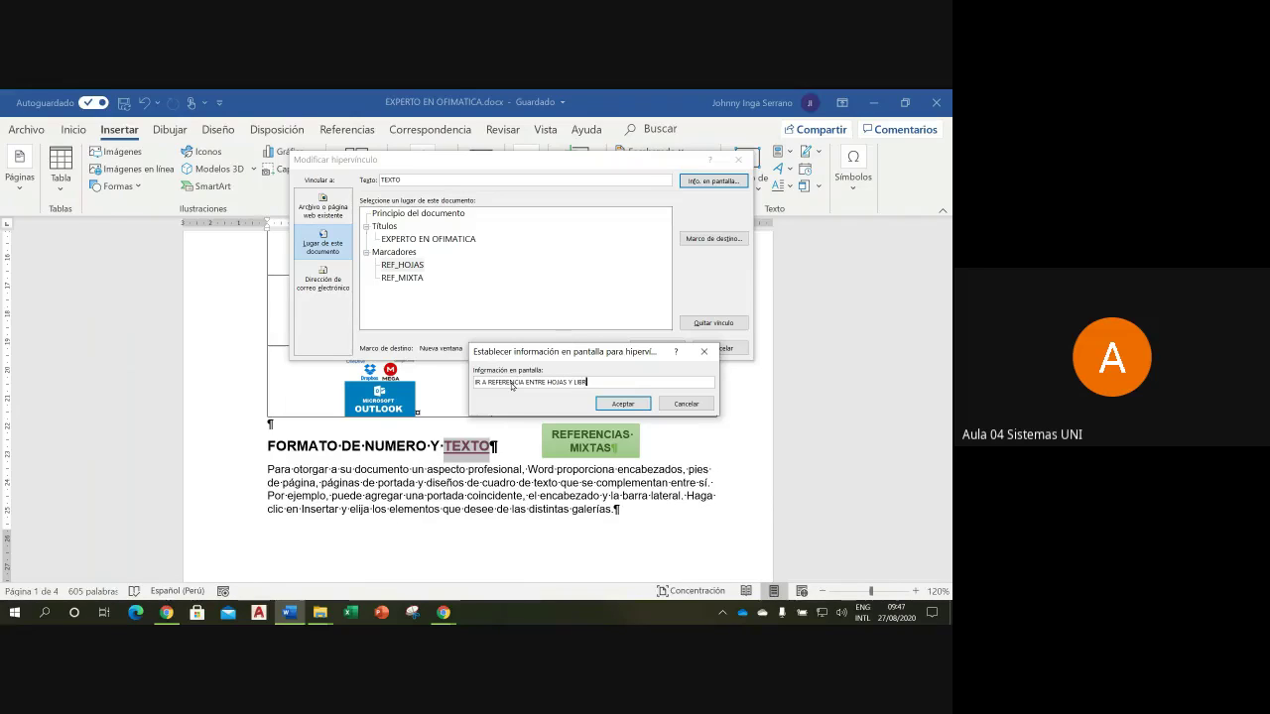
click(613, 407)
Step: Set the TEXTO link's target frame to Predeterminado (same page) and apply the change
click(712, 242)
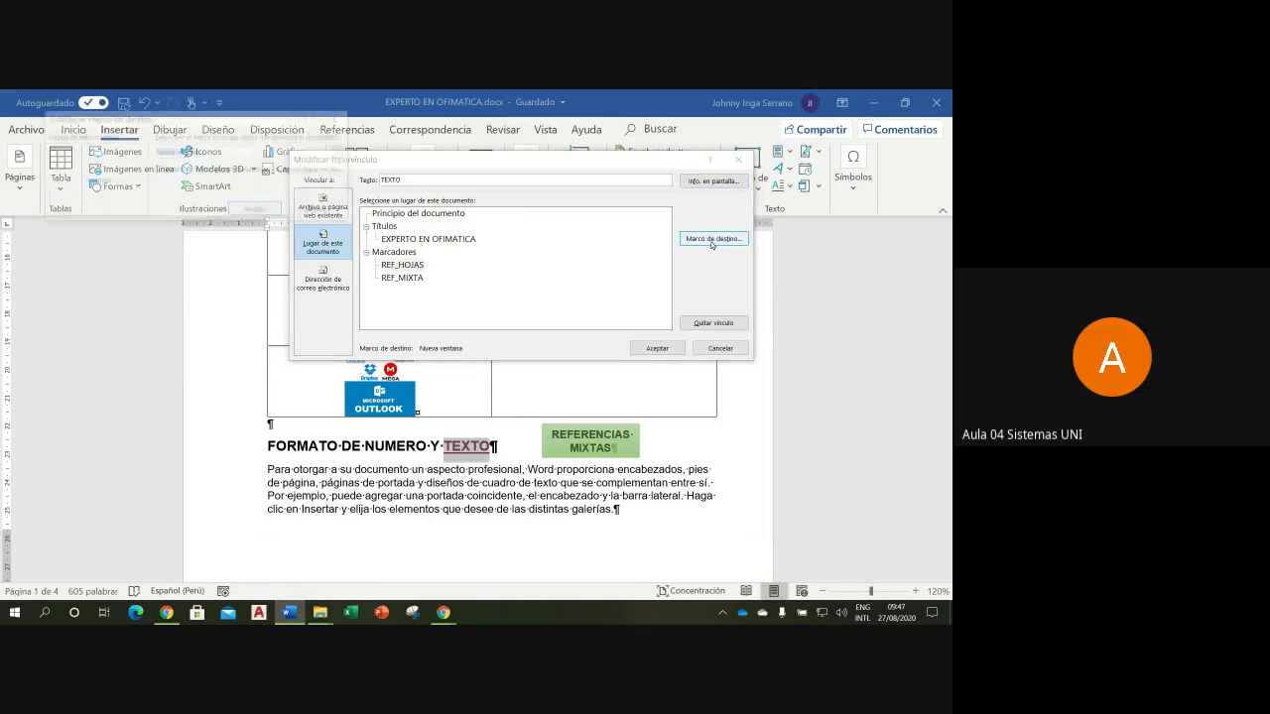
click(340, 153)
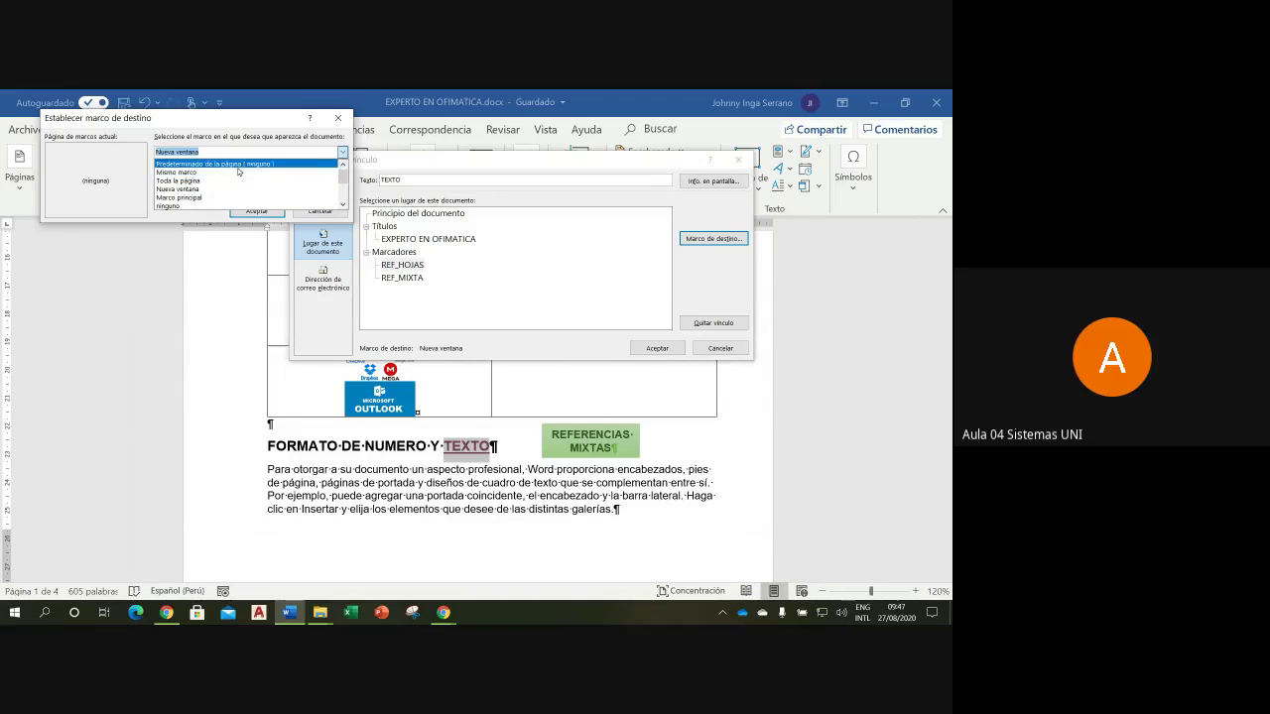
click(238, 165)
click(266, 212)
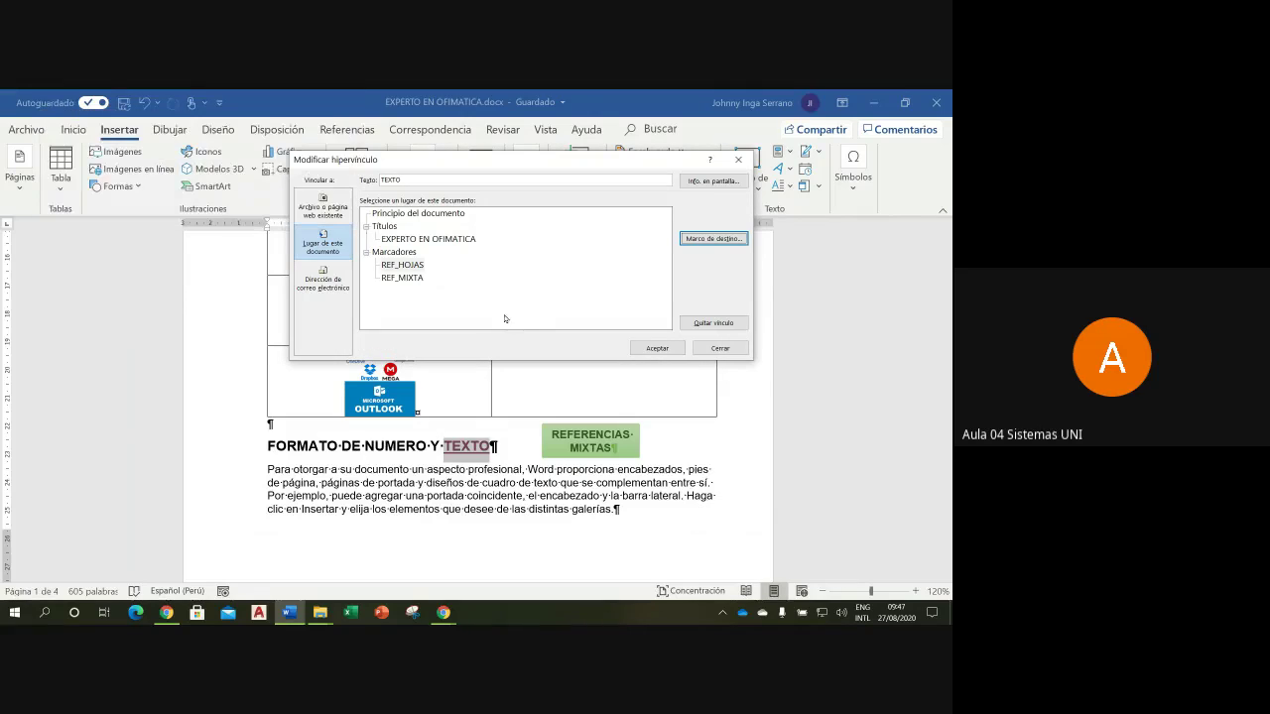
click(657, 348)
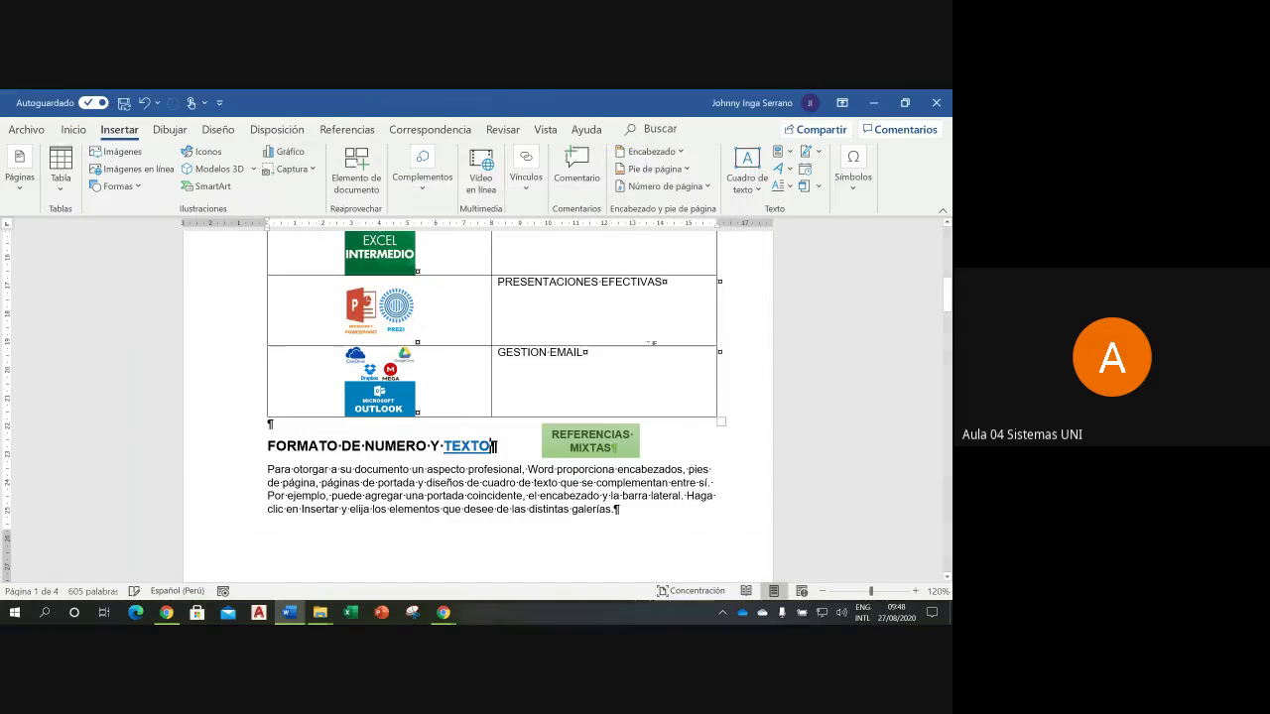
click(510, 483)
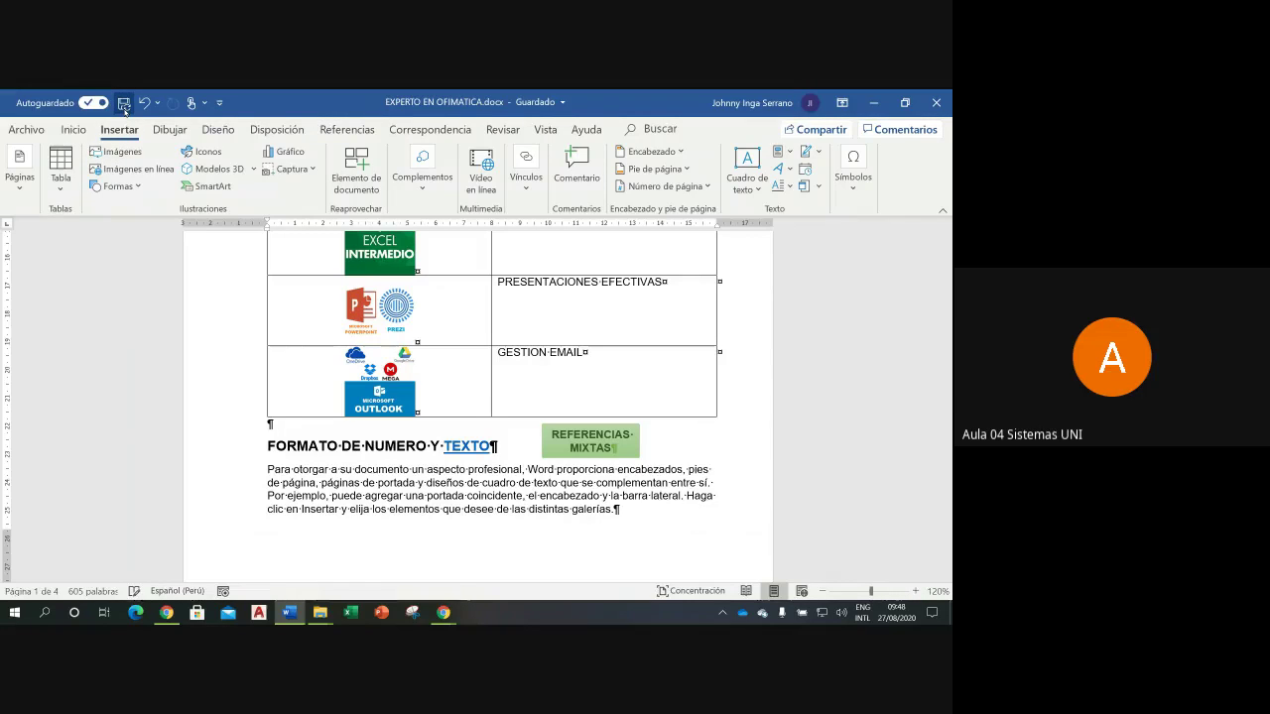
Step: Publish the document as a PDF named EXPERTO EN OFIMATICA.pdf in the OFIMATICA folder
click(27, 130)
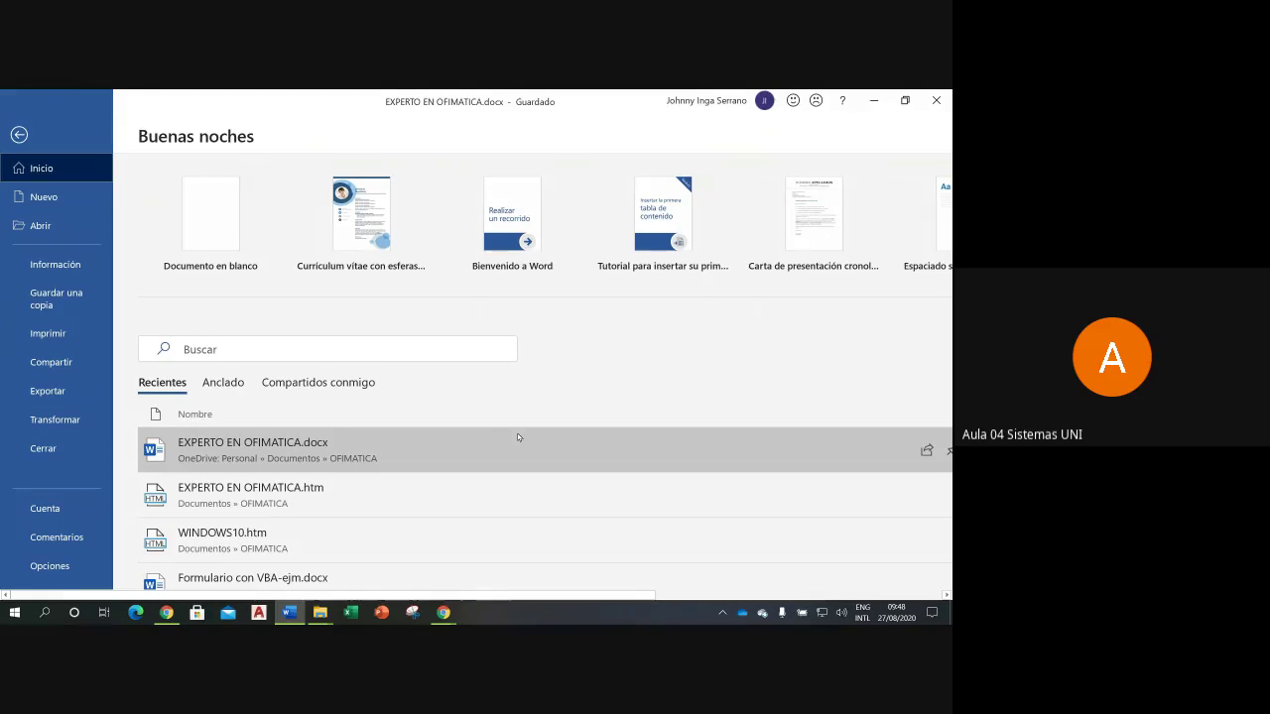
click(49, 391)
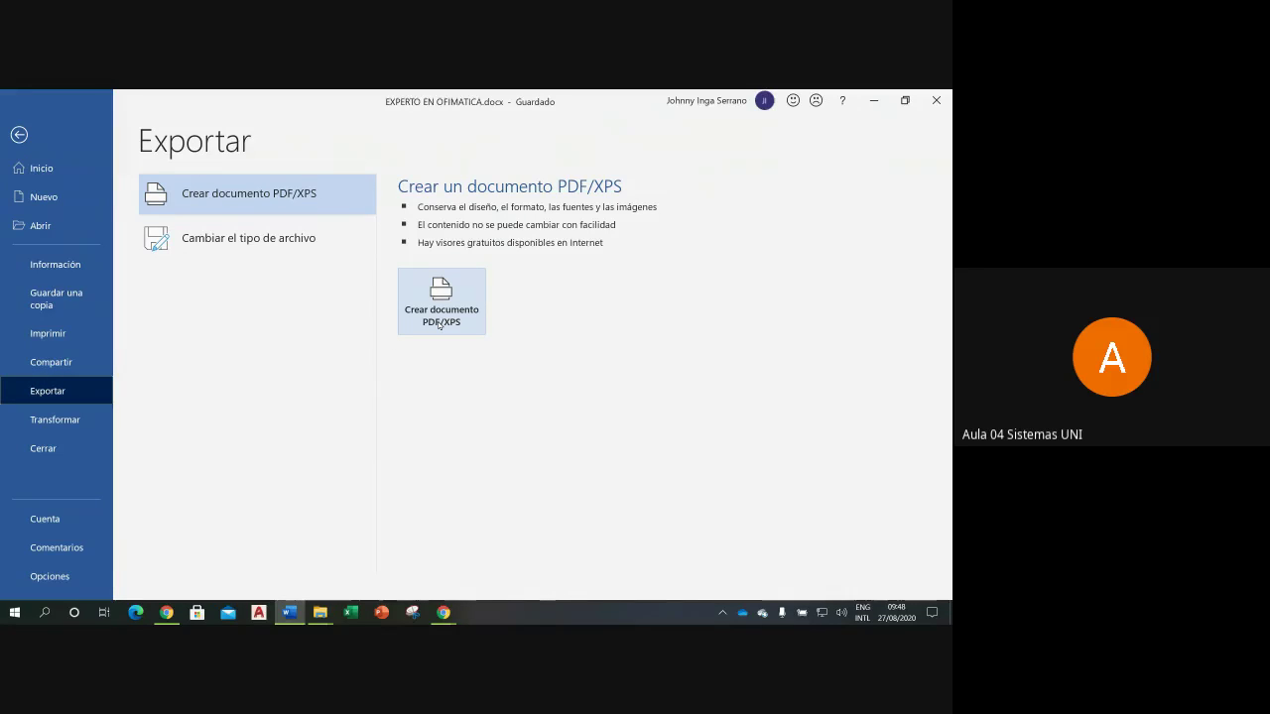
click(450, 320)
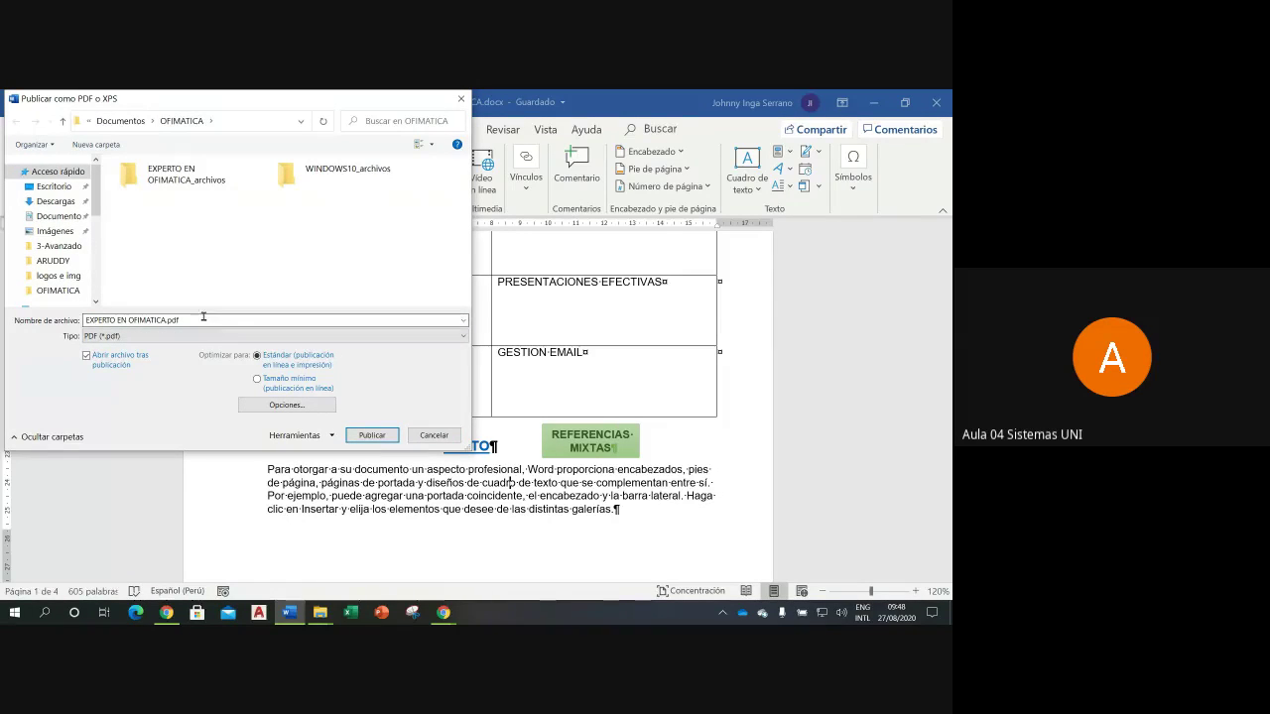
click(372, 435)
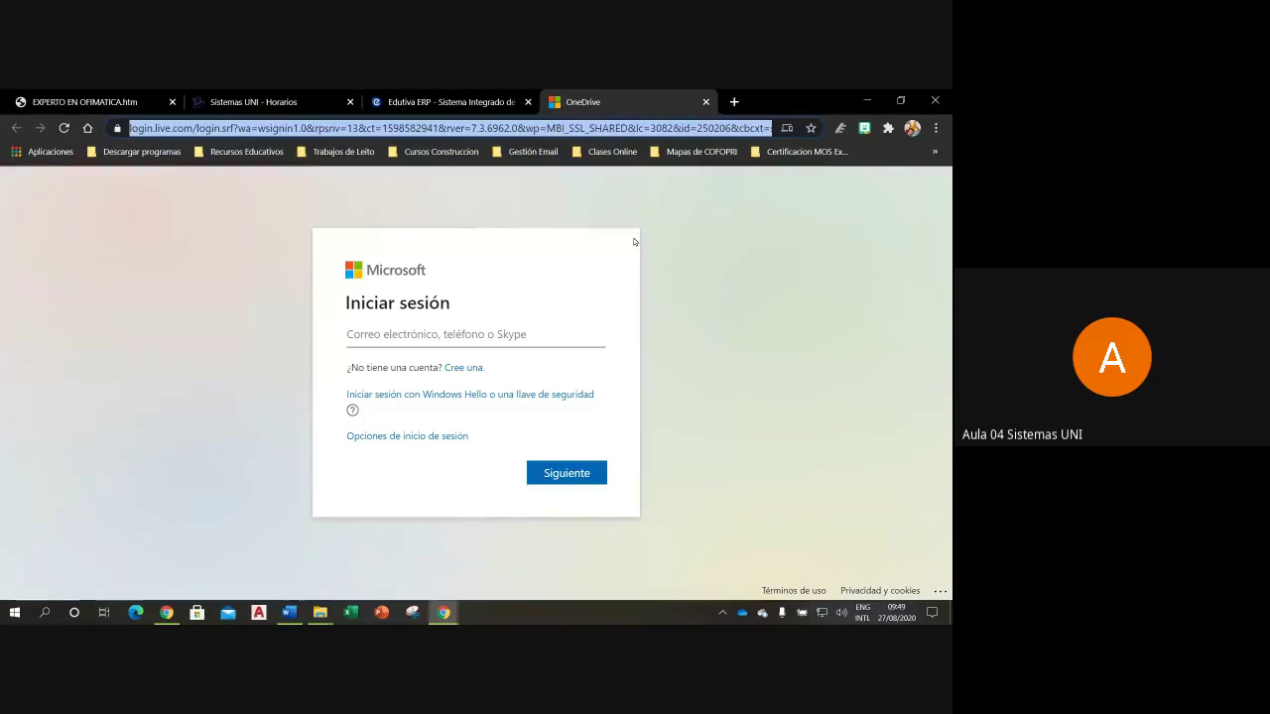
Step: Close the OneDrive sign-in tab in Chrome and switch back to the Word document
click(705, 102)
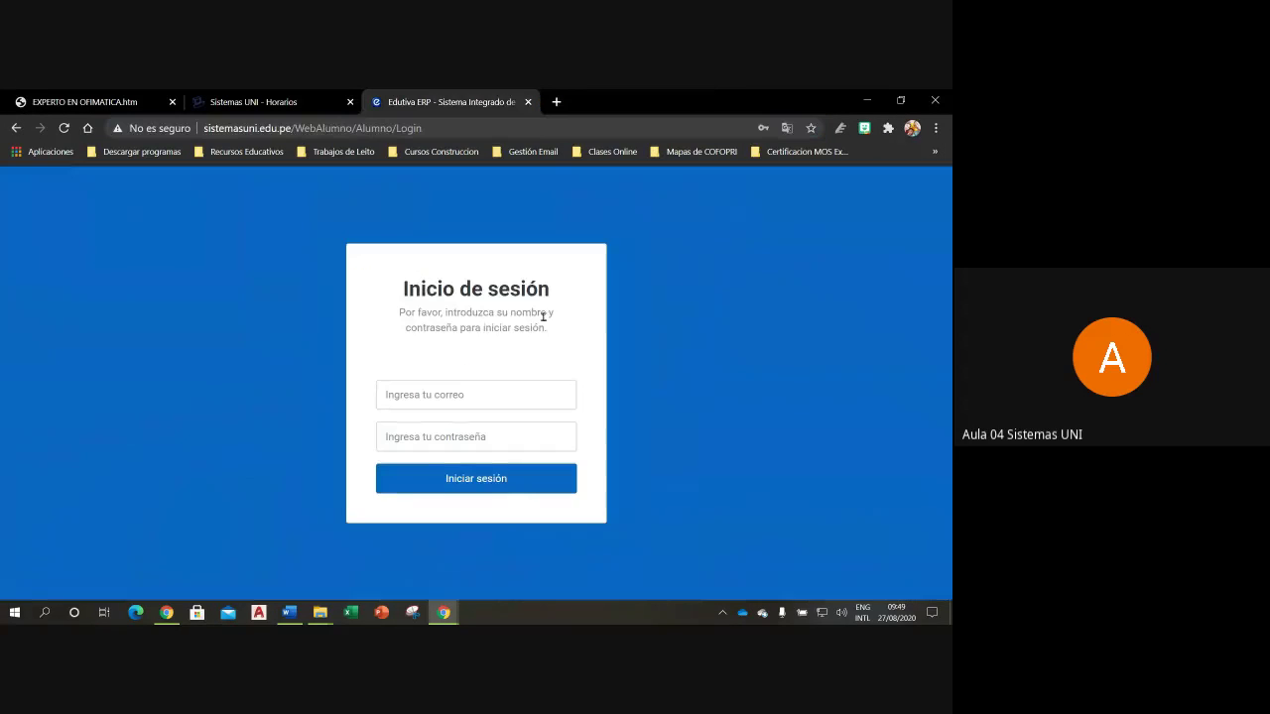
click(289, 612)
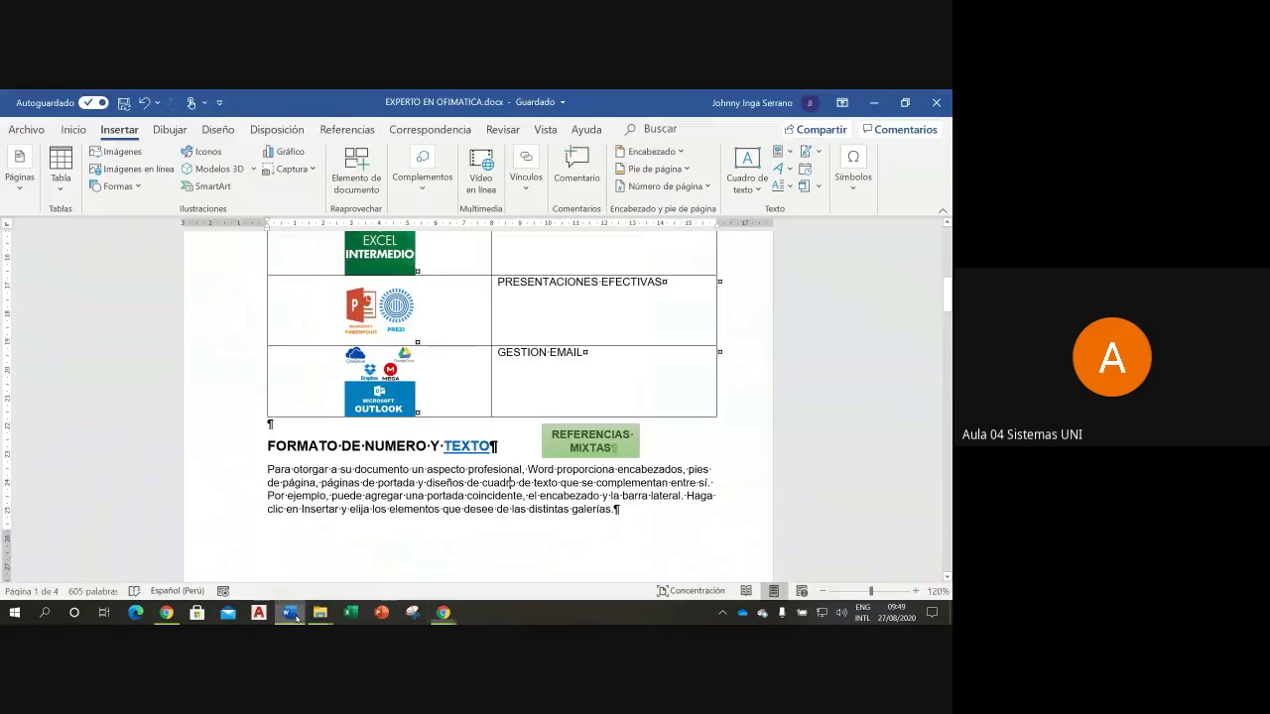
Step: Save and close EXPERTO EN OFIMATICA.docx, then switch to the Chrome window
click(126, 106)
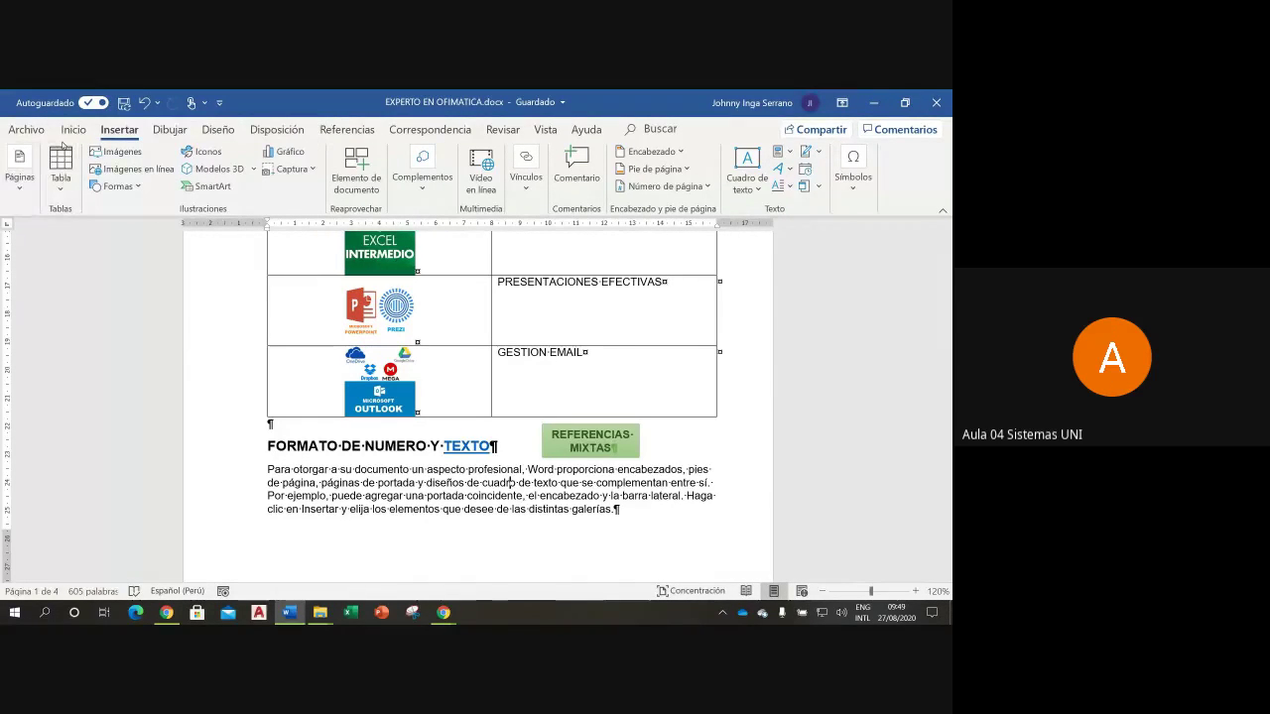
click(27, 130)
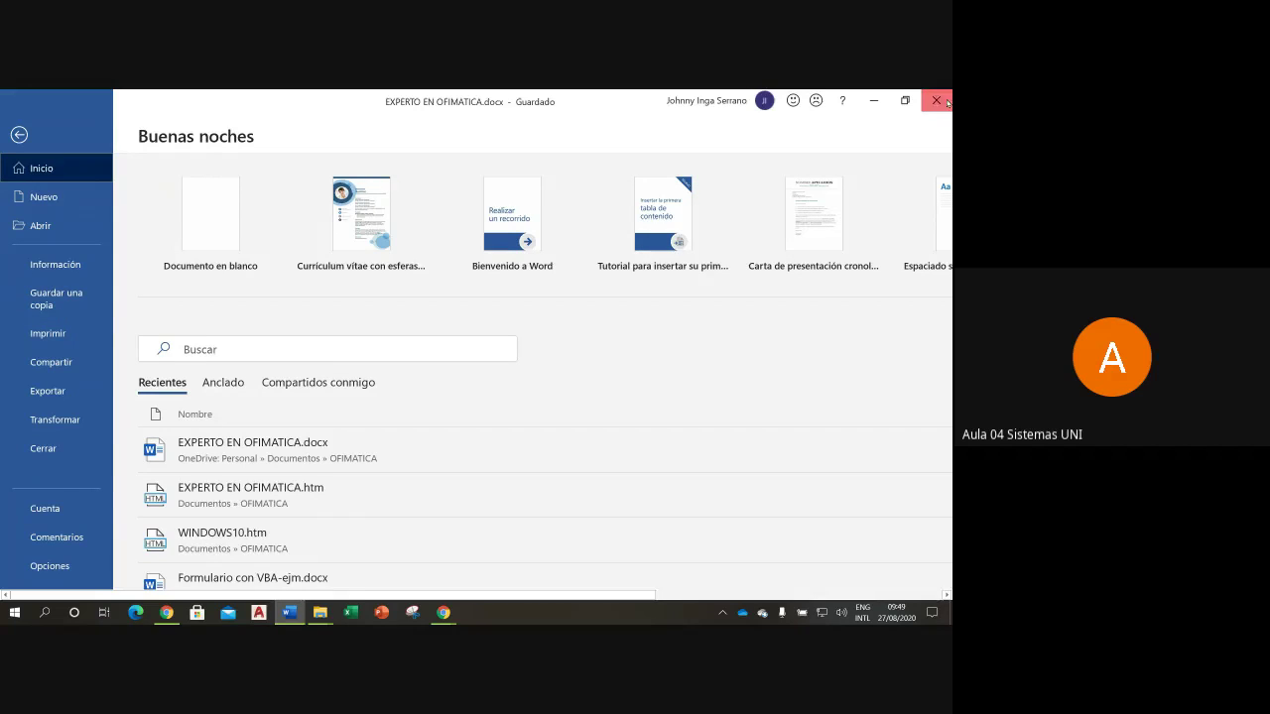
key(Escape)
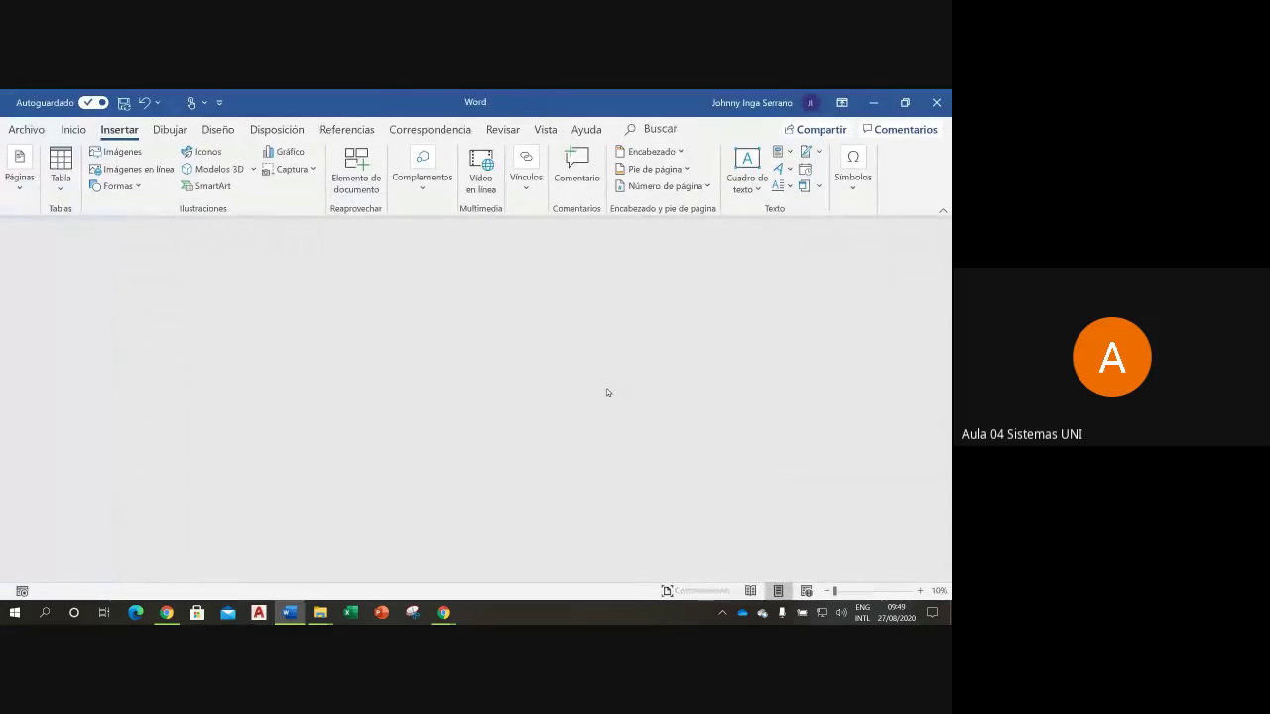
click(443, 613)
mouse_move(319, 612)
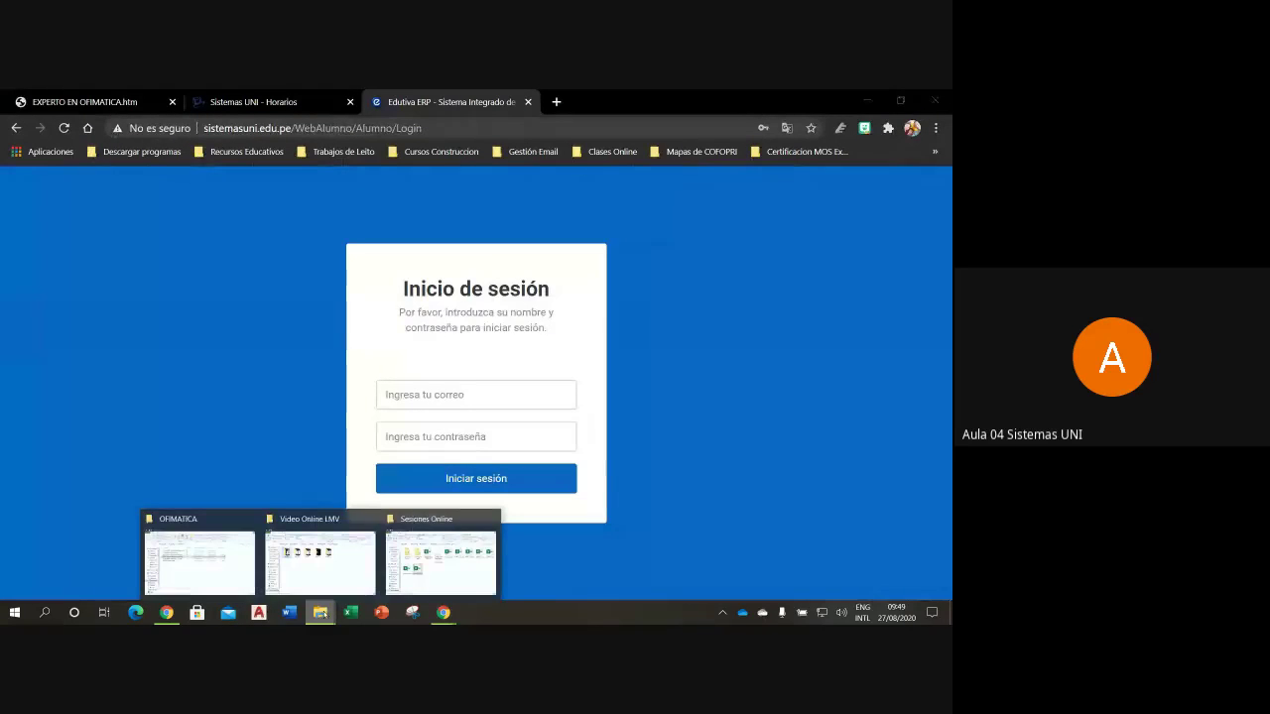
Step: Open EXPERTO EN OFIMATICA.pdf from the OFIMATICA folder window in File Explorer
click(225, 568)
click(383, 372)
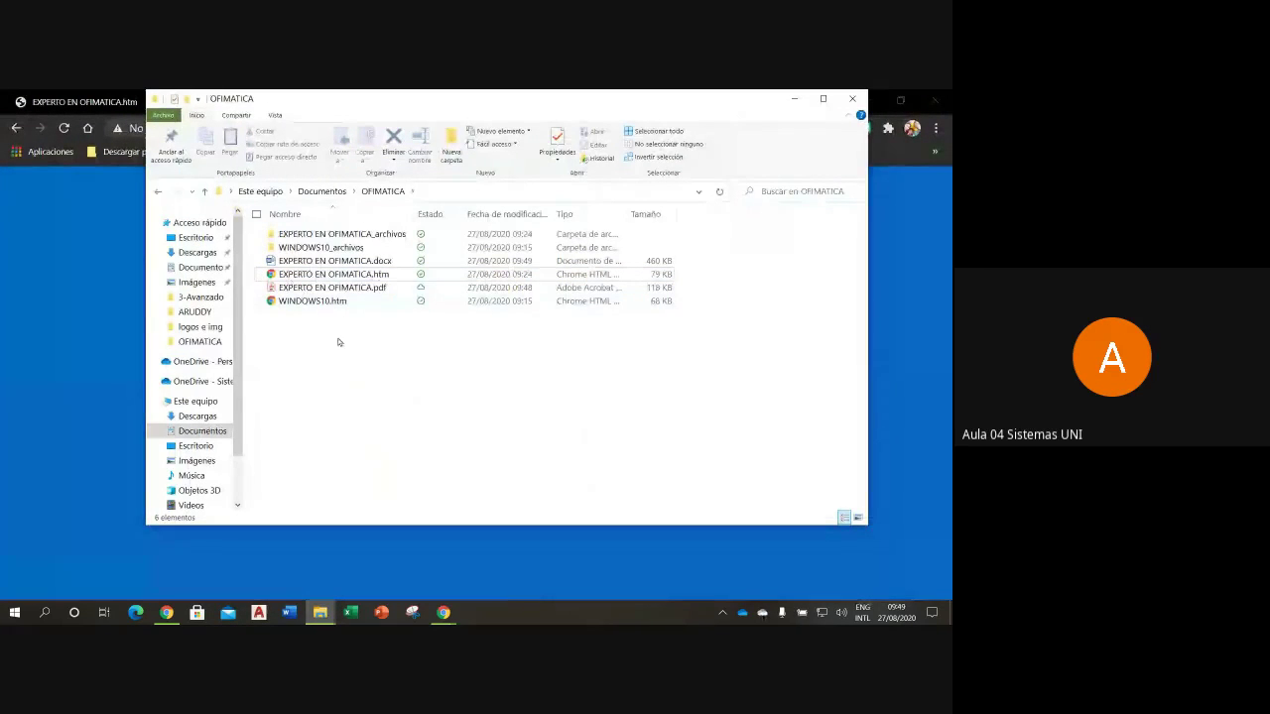
click(363, 290)
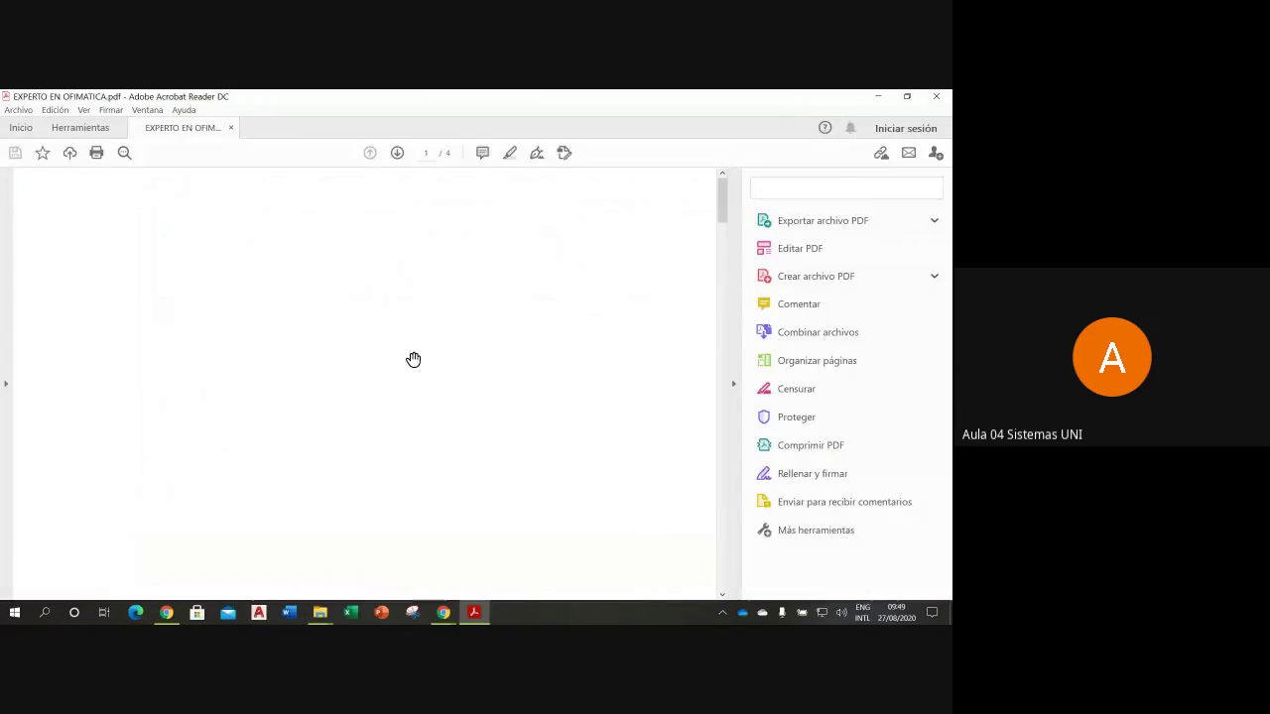
Step: Enlarge the PDF page and scroll down to the CURSOS course table
click(732, 383)
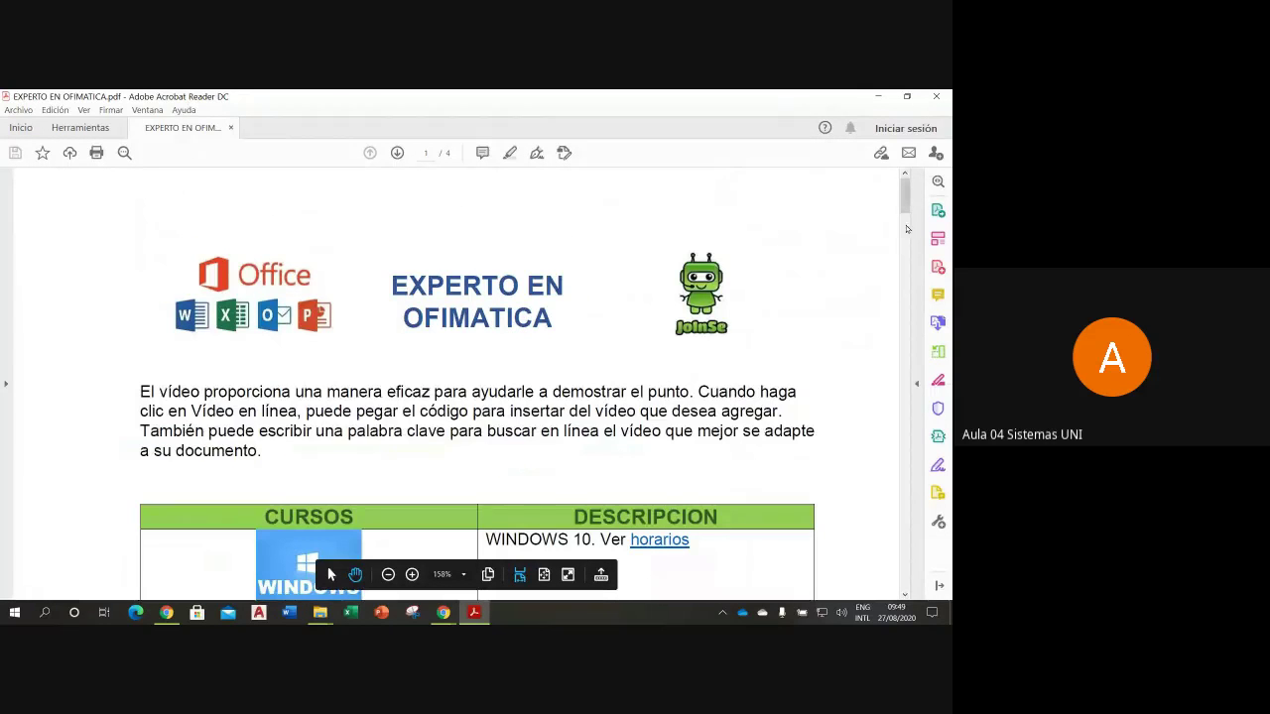
scroll(906, 229, down, 1)
scroll(904, 228, down, 1)
scroll(902, 226, down, 3)
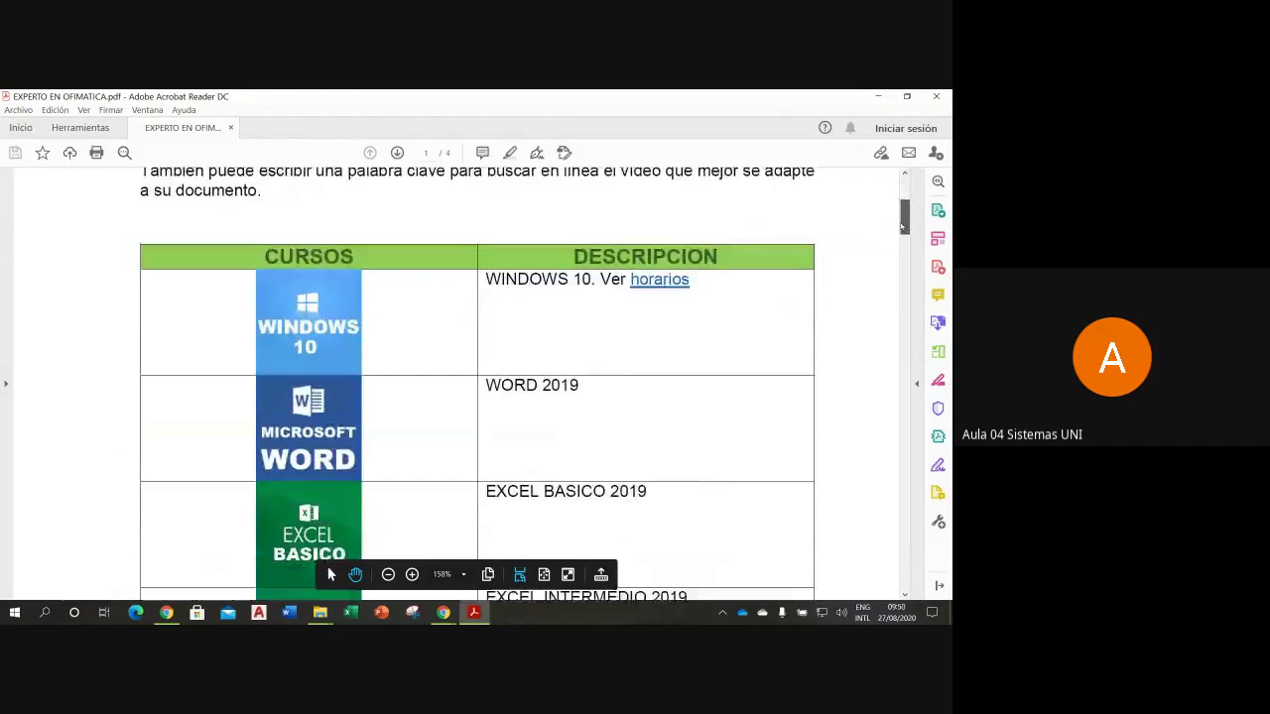
scroll(901, 226, down, 2)
scroll(902, 226, up, 2)
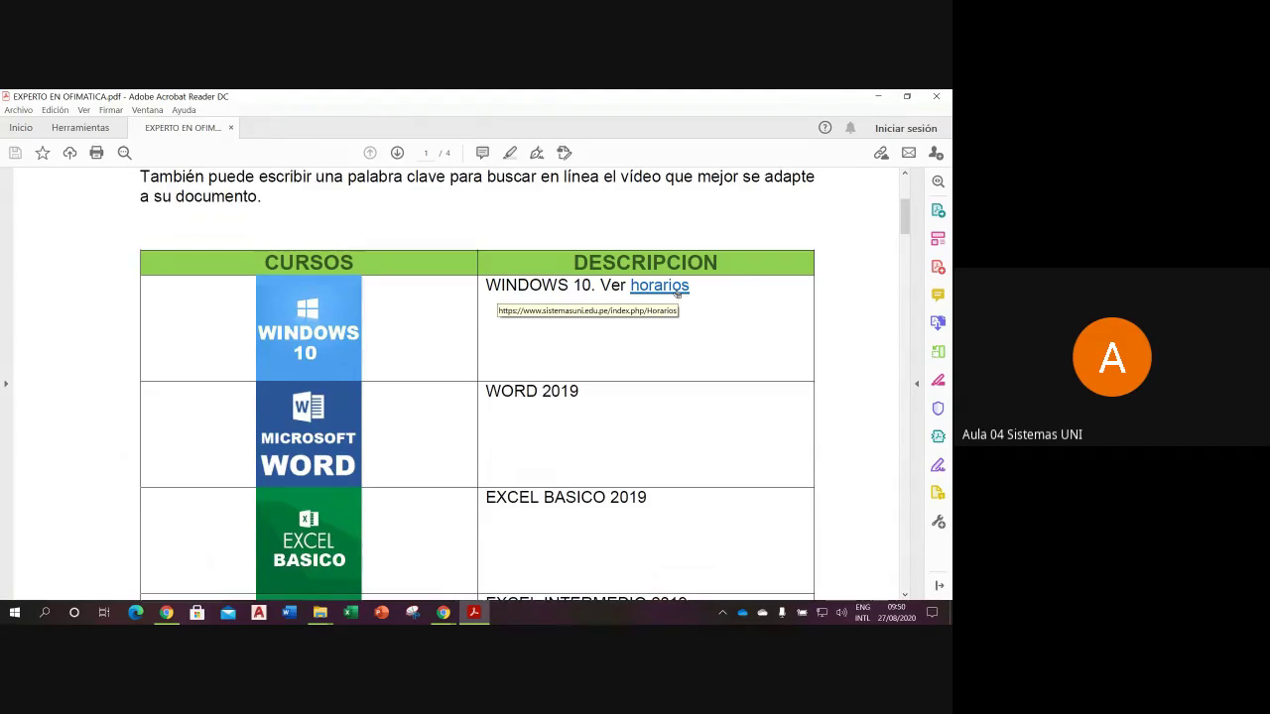
Step: Test the horarios link, which opens the Sistemas UNI Horarios page, then return to the PDF
click(677, 289)
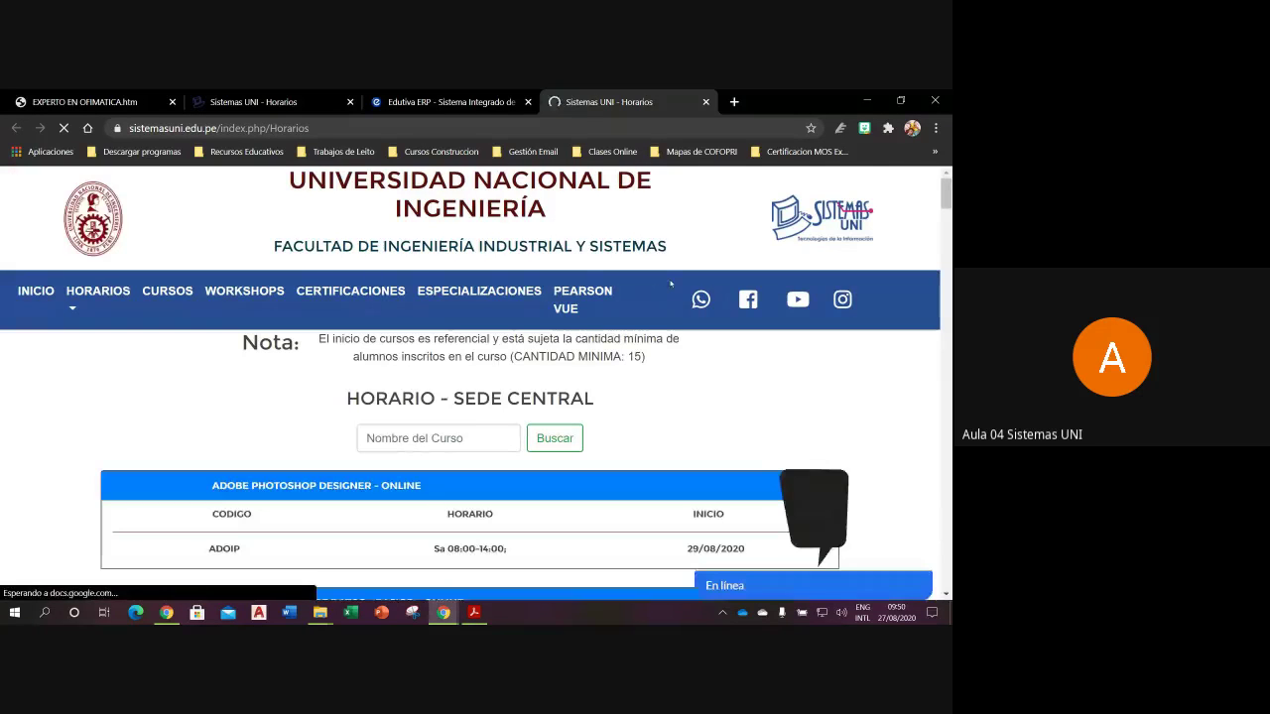
click(707, 102)
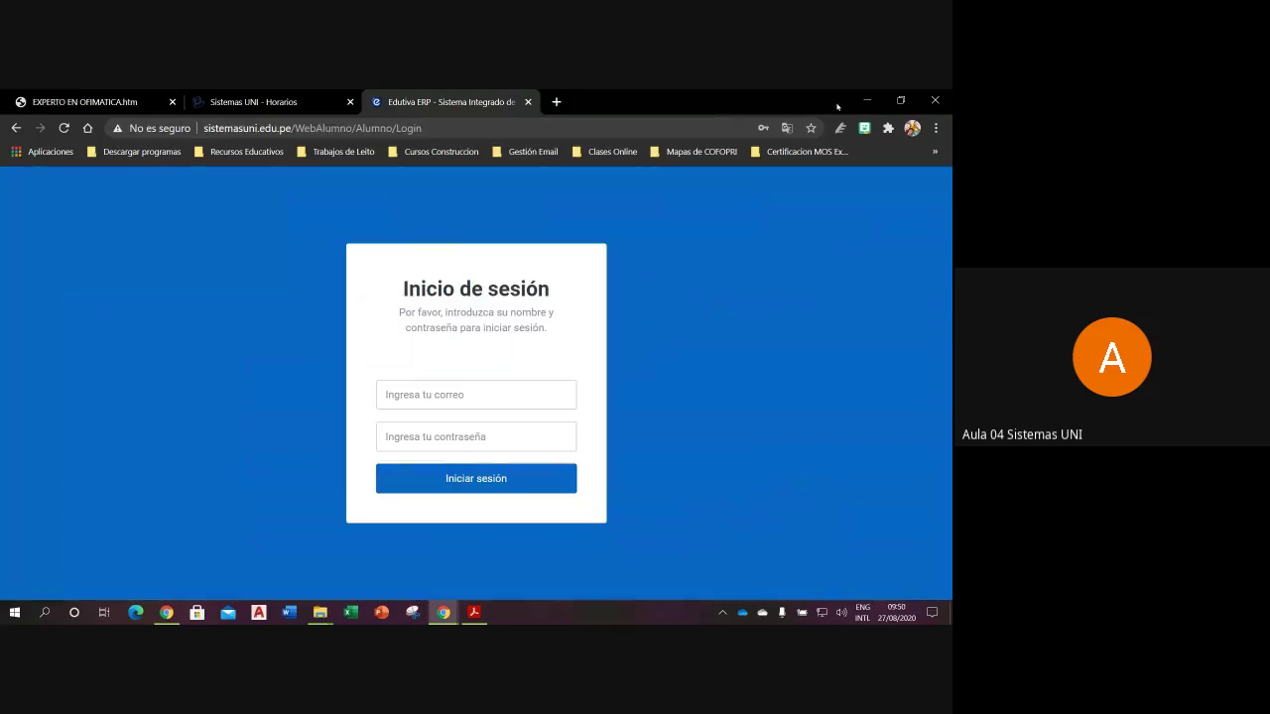
click(475, 611)
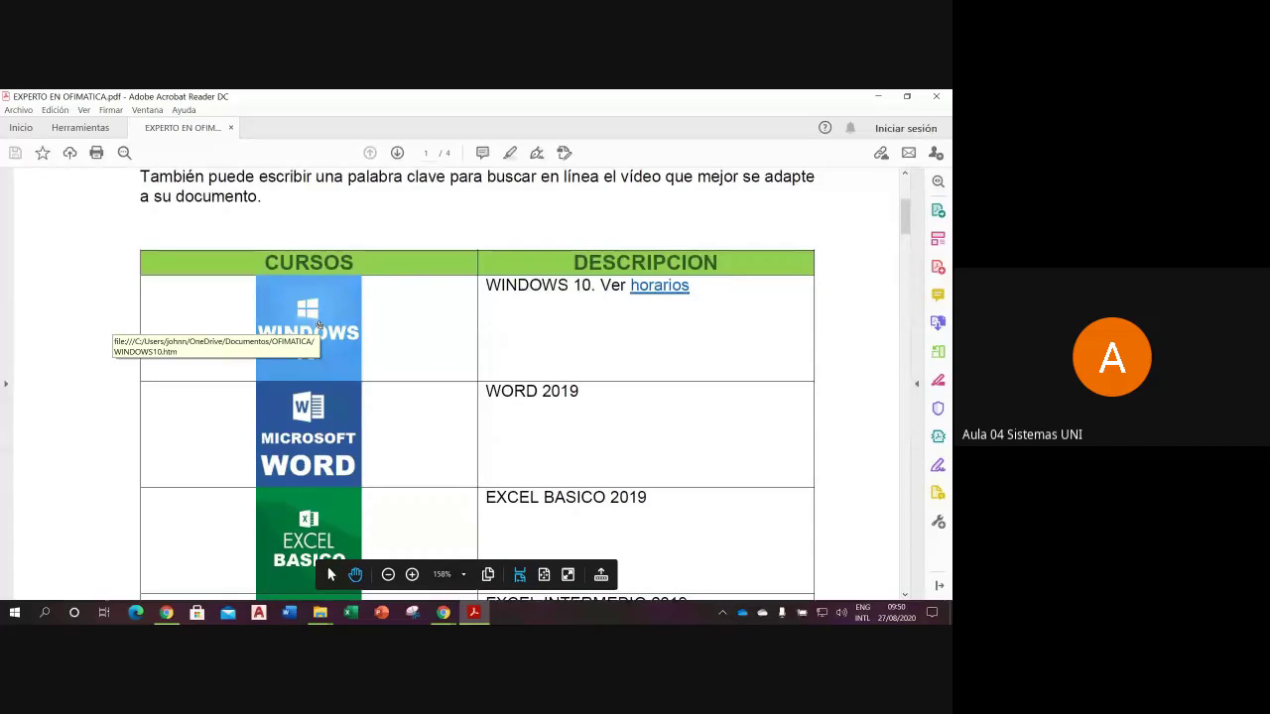
Step: Follow the PDF's Windows 10 logo link to WINDOWS10.htm, allowing Acrobat's security prompts
click(317, 318)
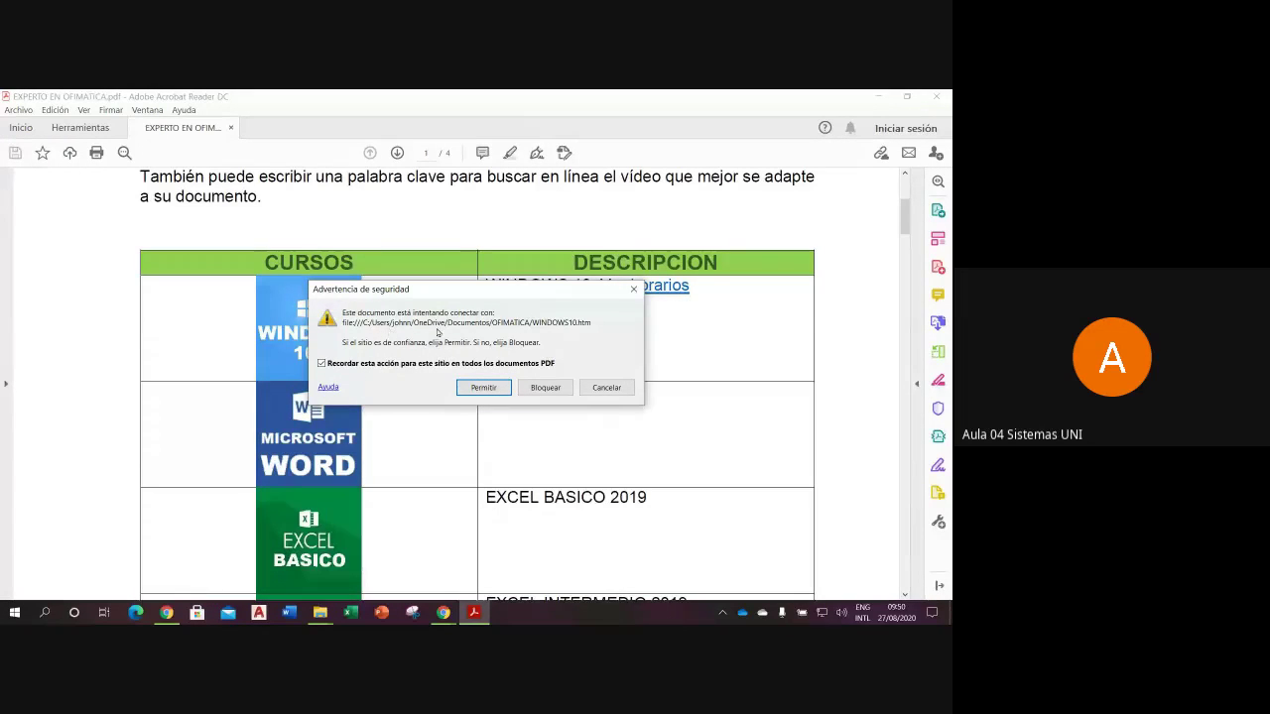
click(501, 387)
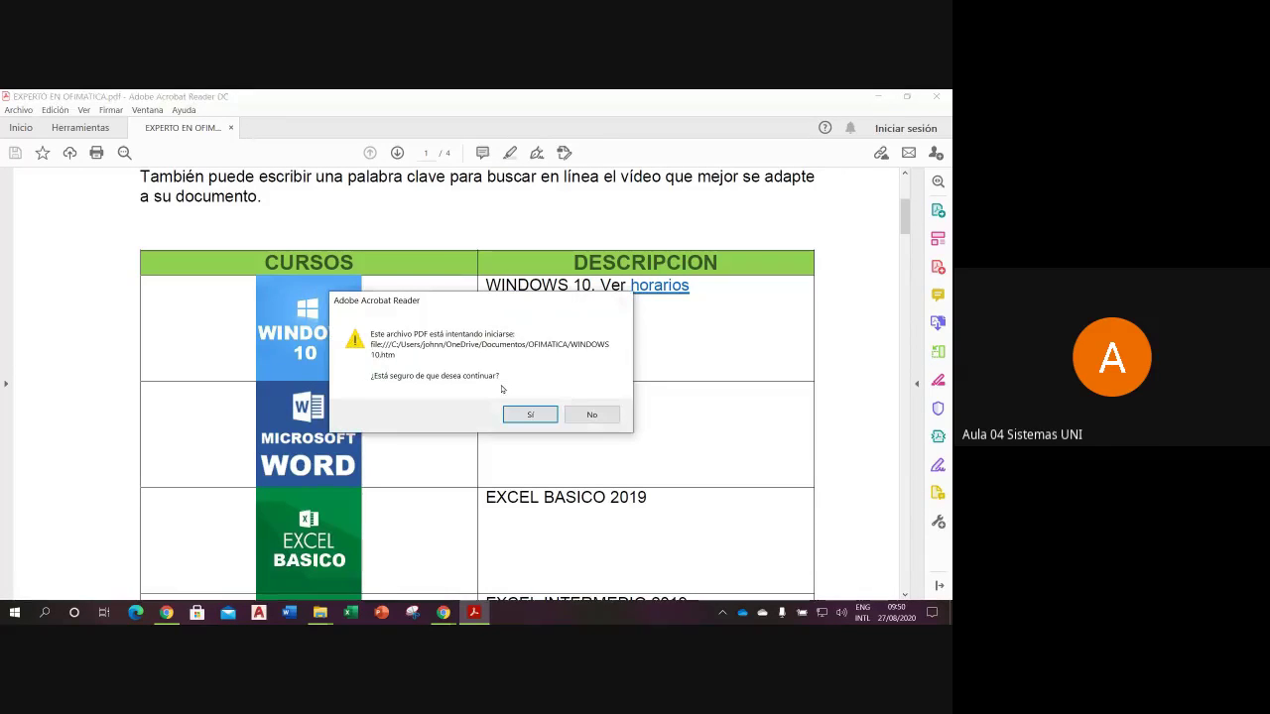
click(530, 415)
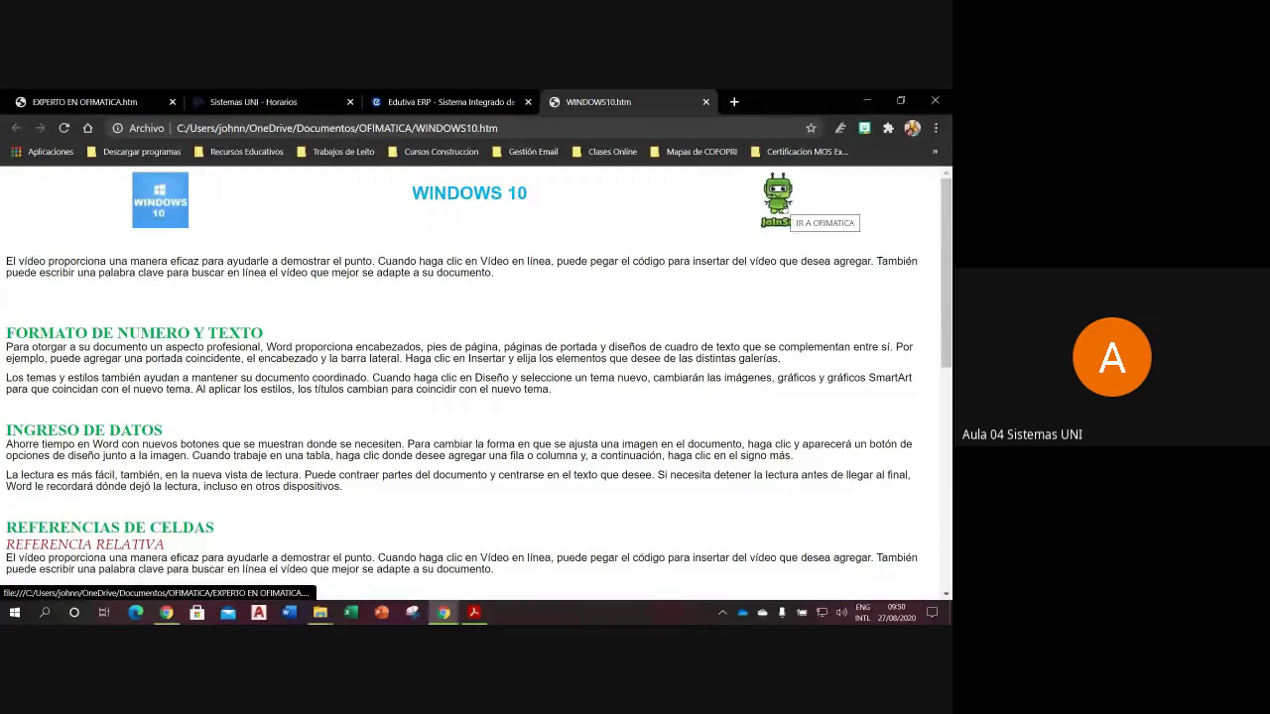
Step: Follow the robot logo to EXPERTO EN OFIMATICA and the Office logo to sistemasuni.edu.pe, then return to Acrobat
click(779, 204)
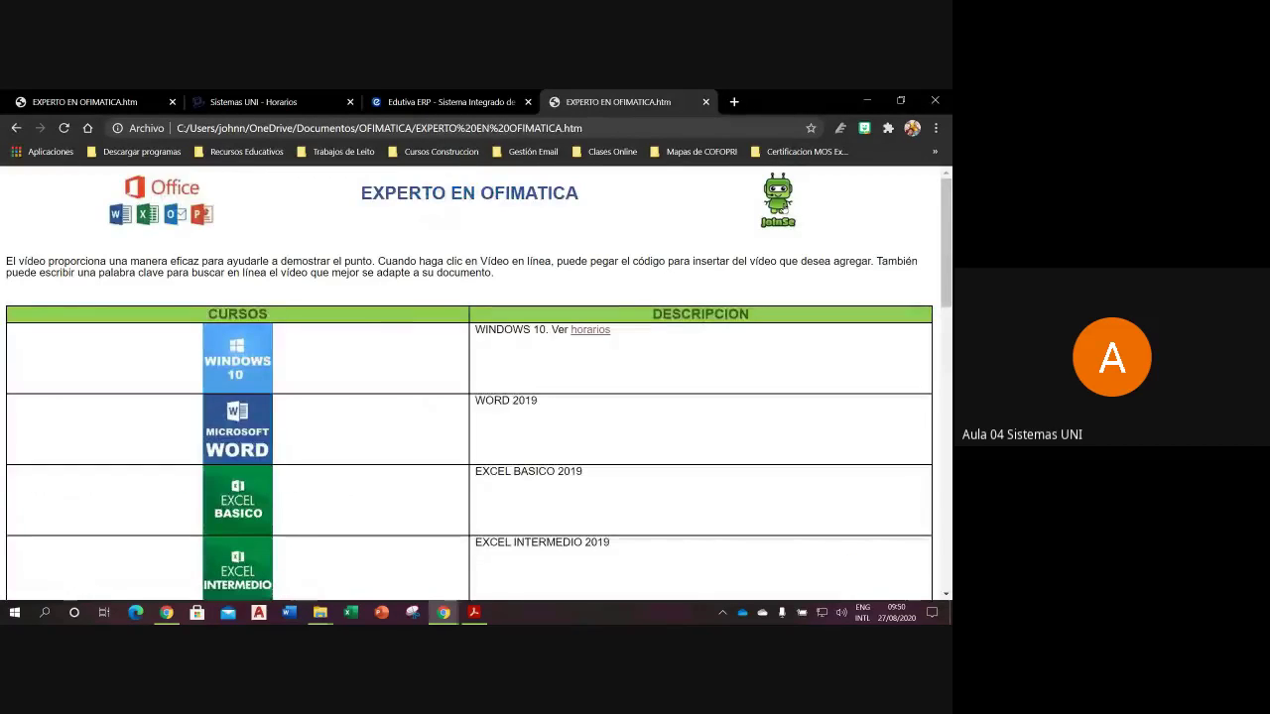
click(183, 211)
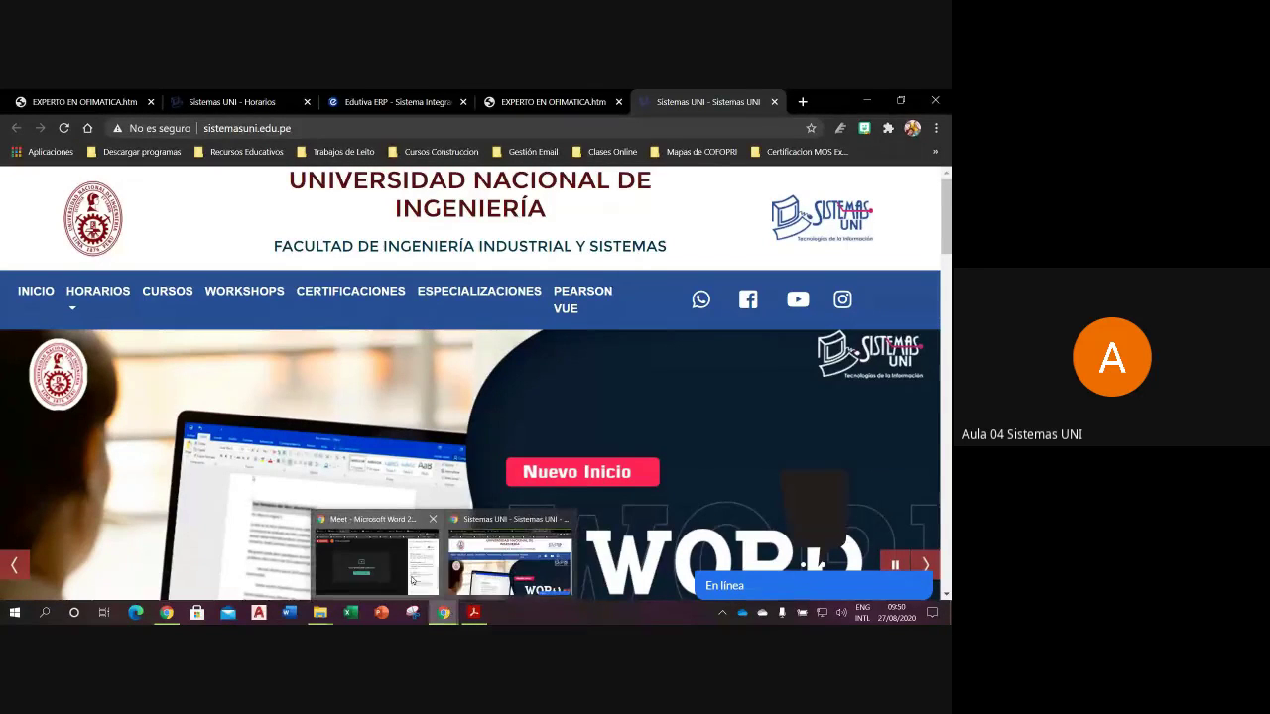
mouse_move(443, 612)
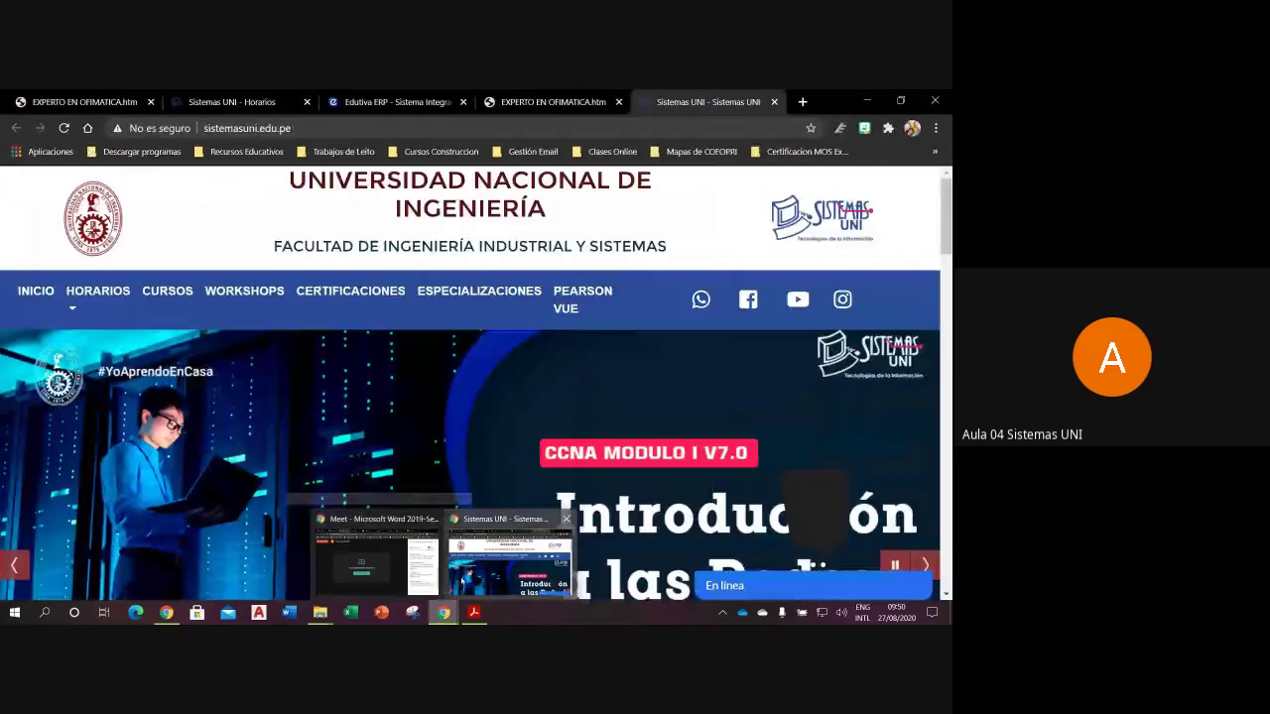
click(473, 612)
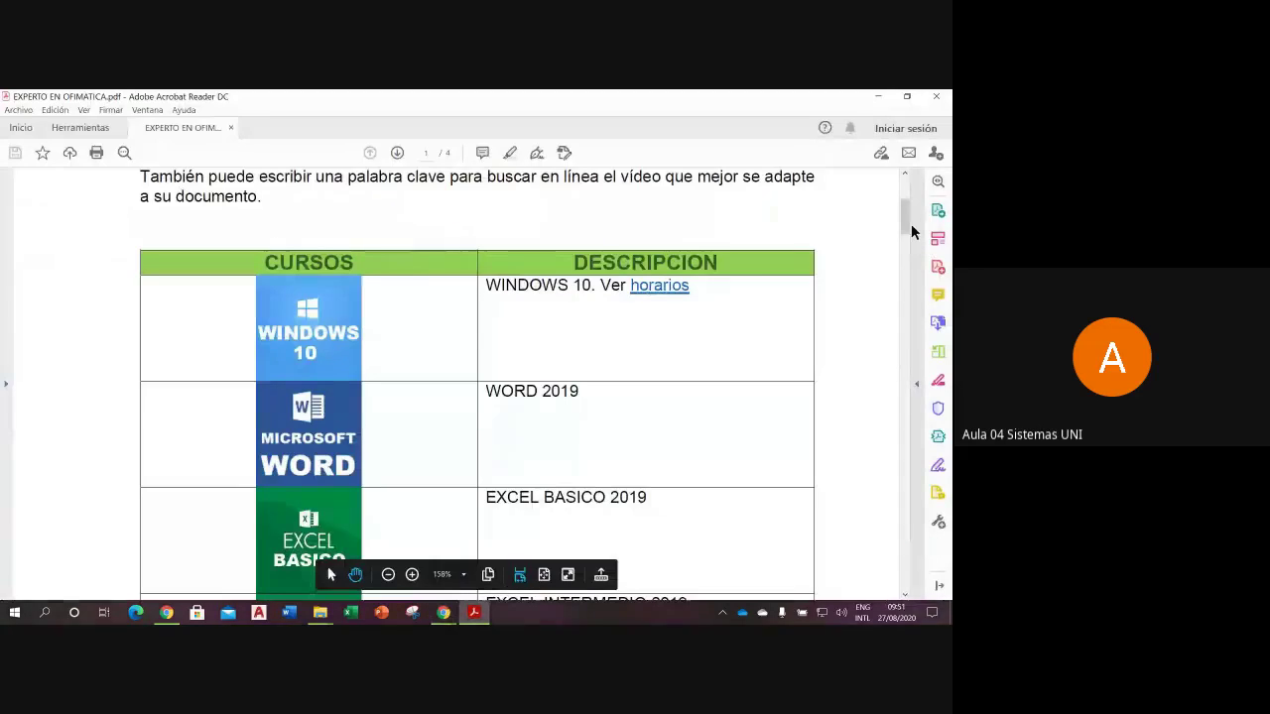
drag(905, 230, 905, 272)
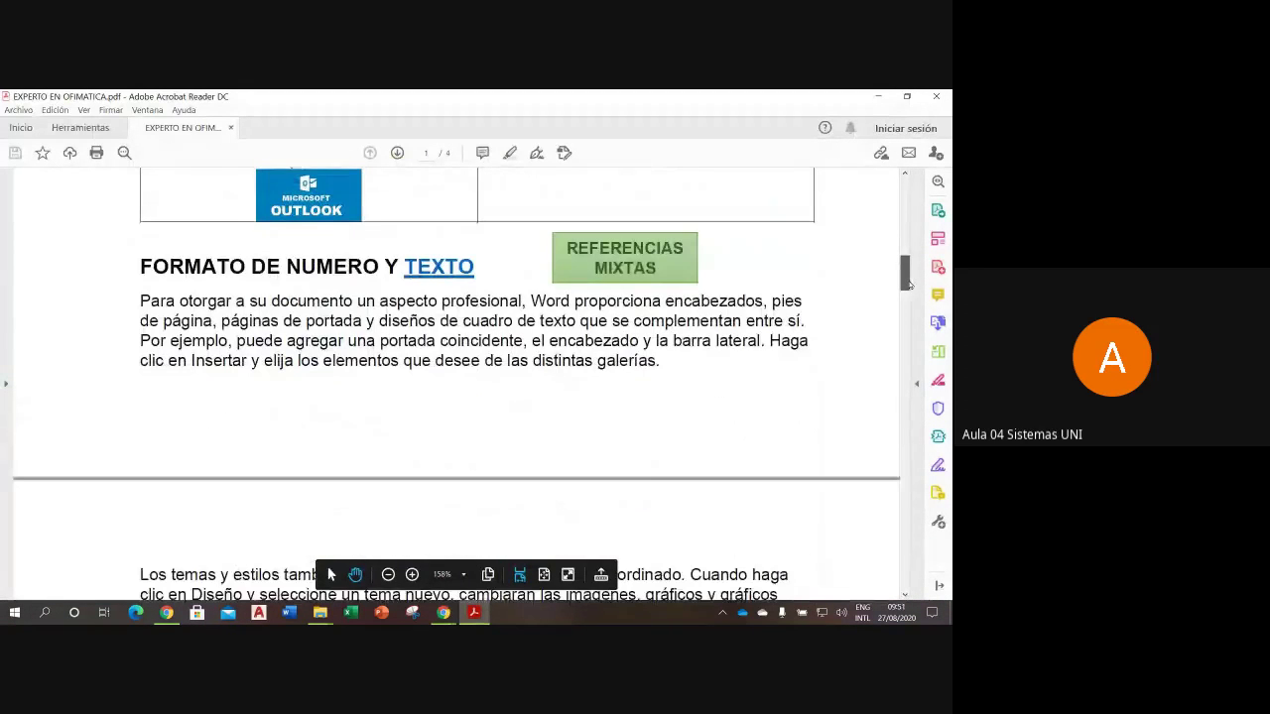
click(643, 275)
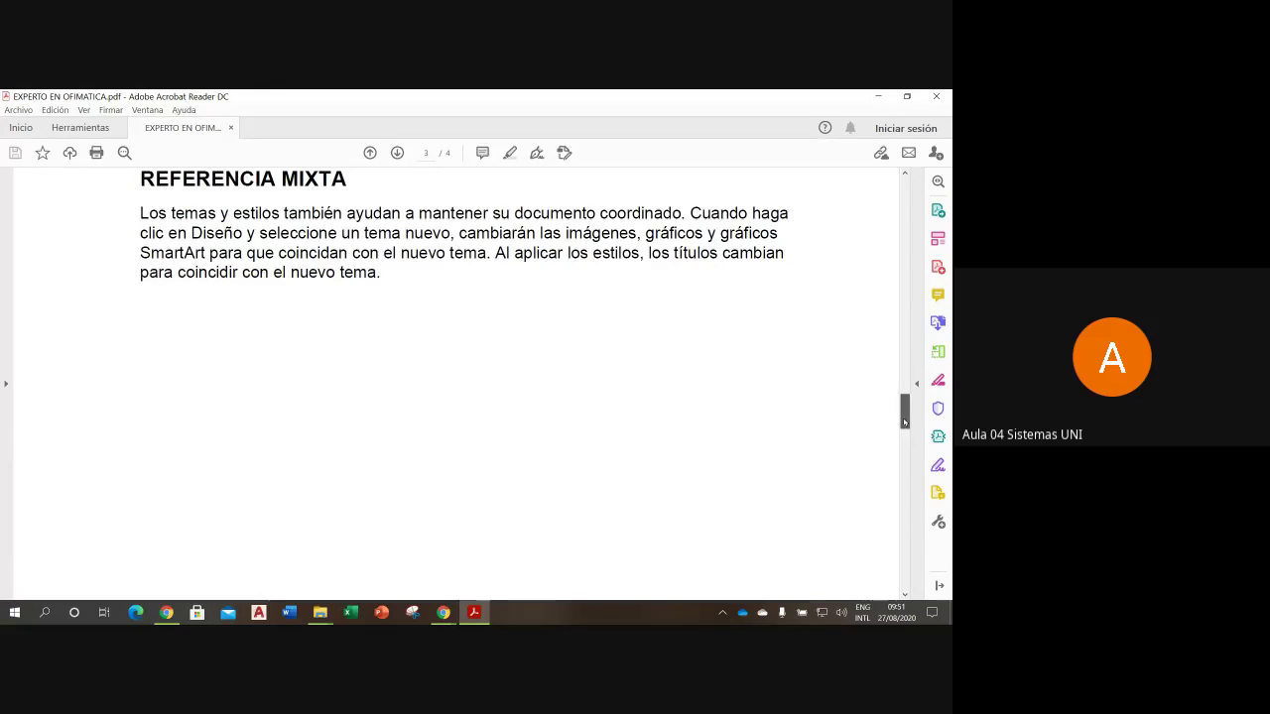
drag(903, 412, 906, 365)
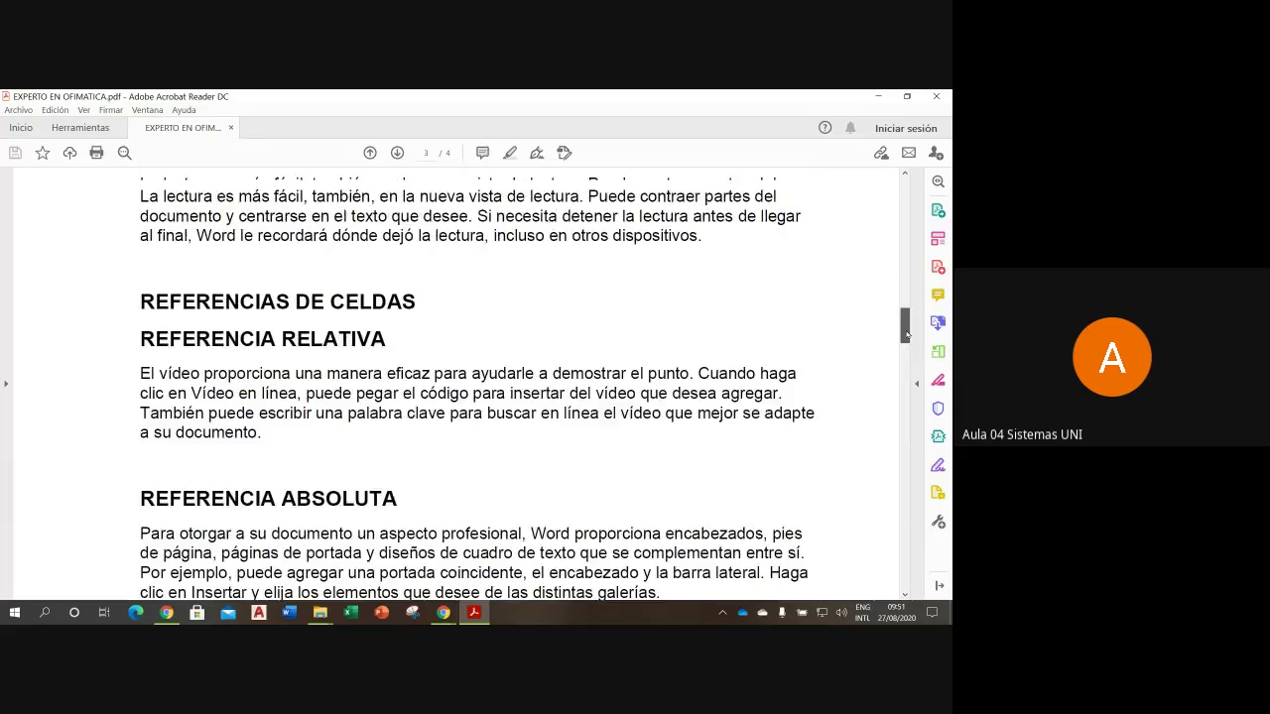
drag(906, 365, 742, 304)
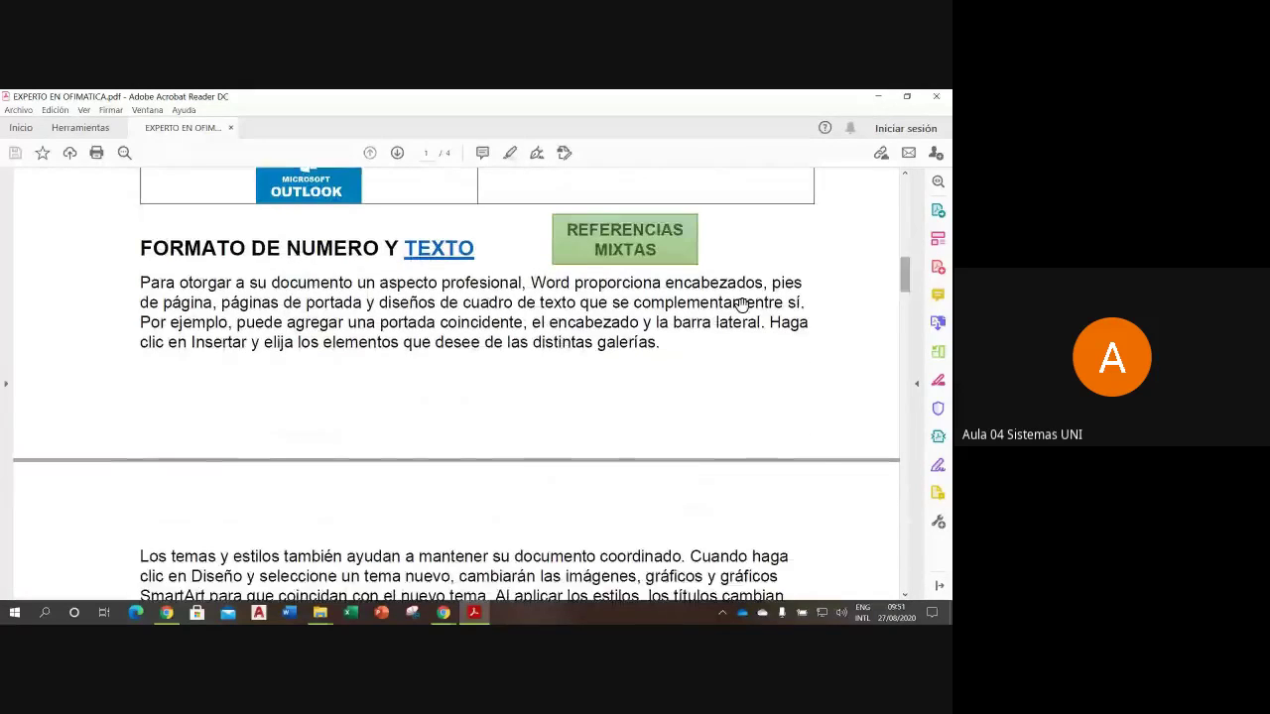
click(456, 253)
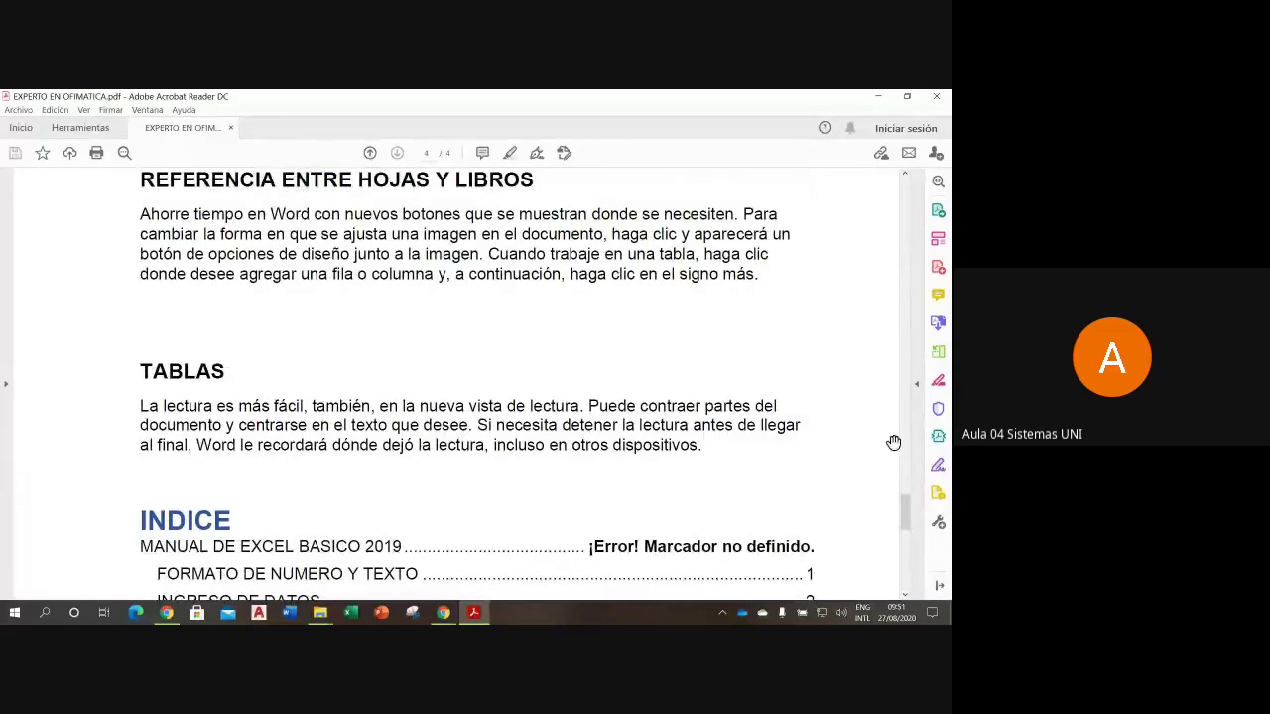
mouse_move(907, 511)
mouse_down()
mouse_move(906, 492)
mouse_move(905, 510)
mouse_up()
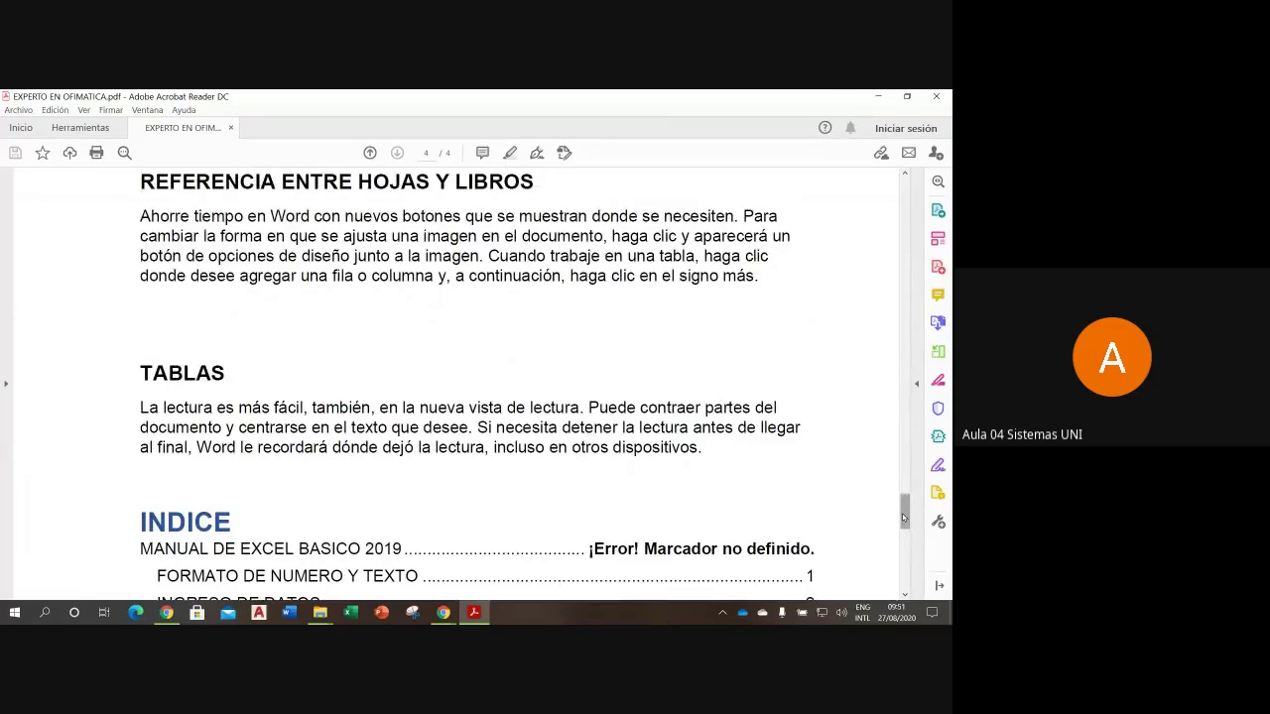
mouse_move(904, 517)
mouse_down()
mouse_move(904, 530)
mouse_move(928, 365)
mouse_move(911, 260)
mouse_up()
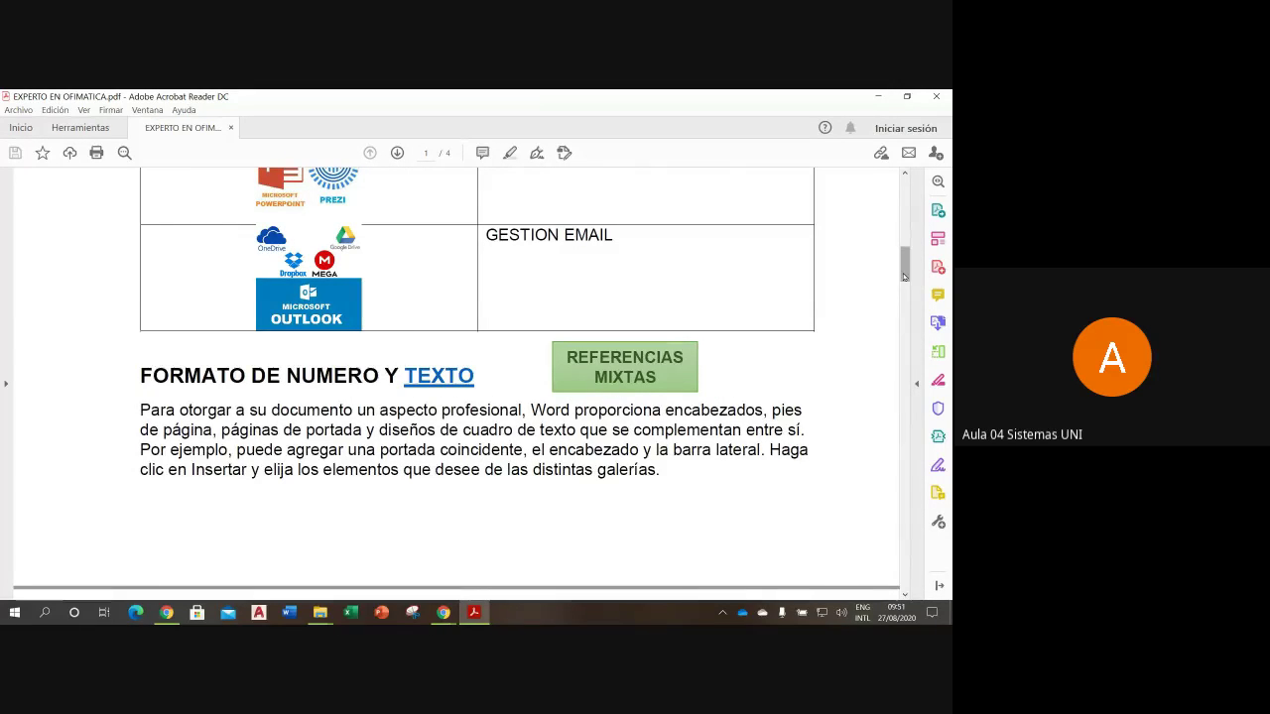
drag(905, 277, 904, 206)
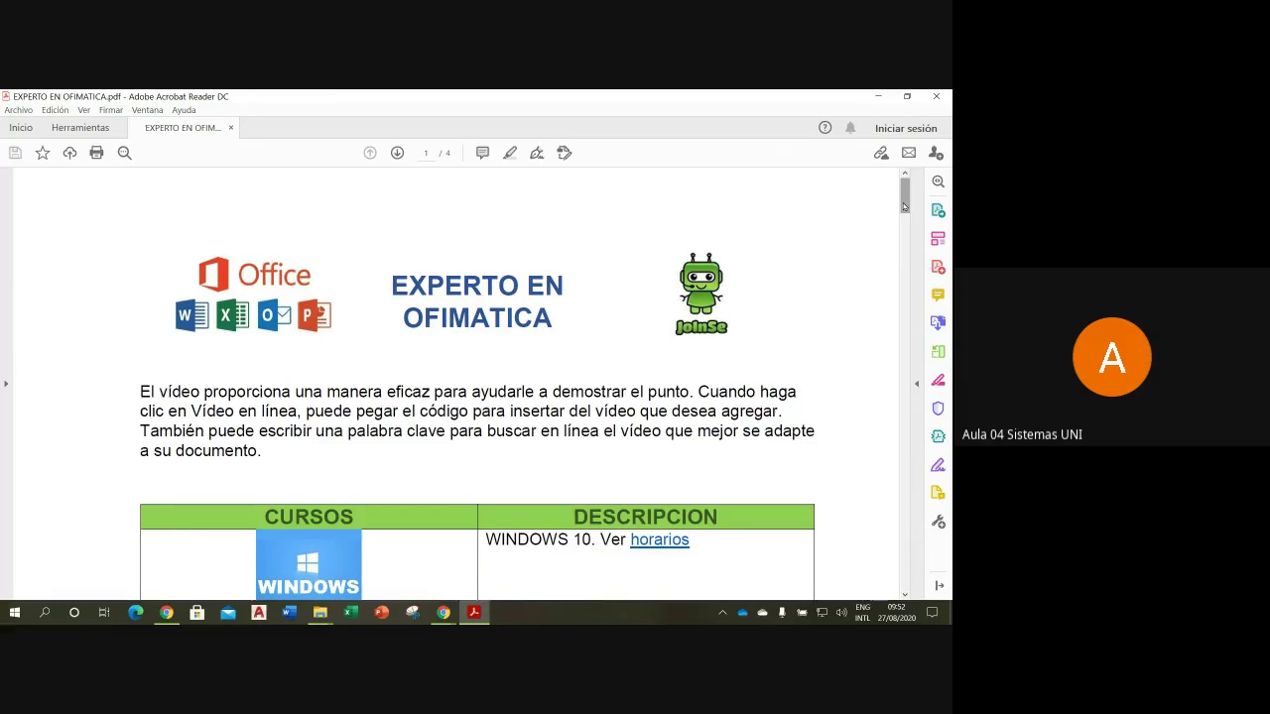
Step: Scroll to the course table and follow the Windows 10 logo link, choosing Permitir and Sí
click(906, 201)
drag(906, 201, 363, 221)
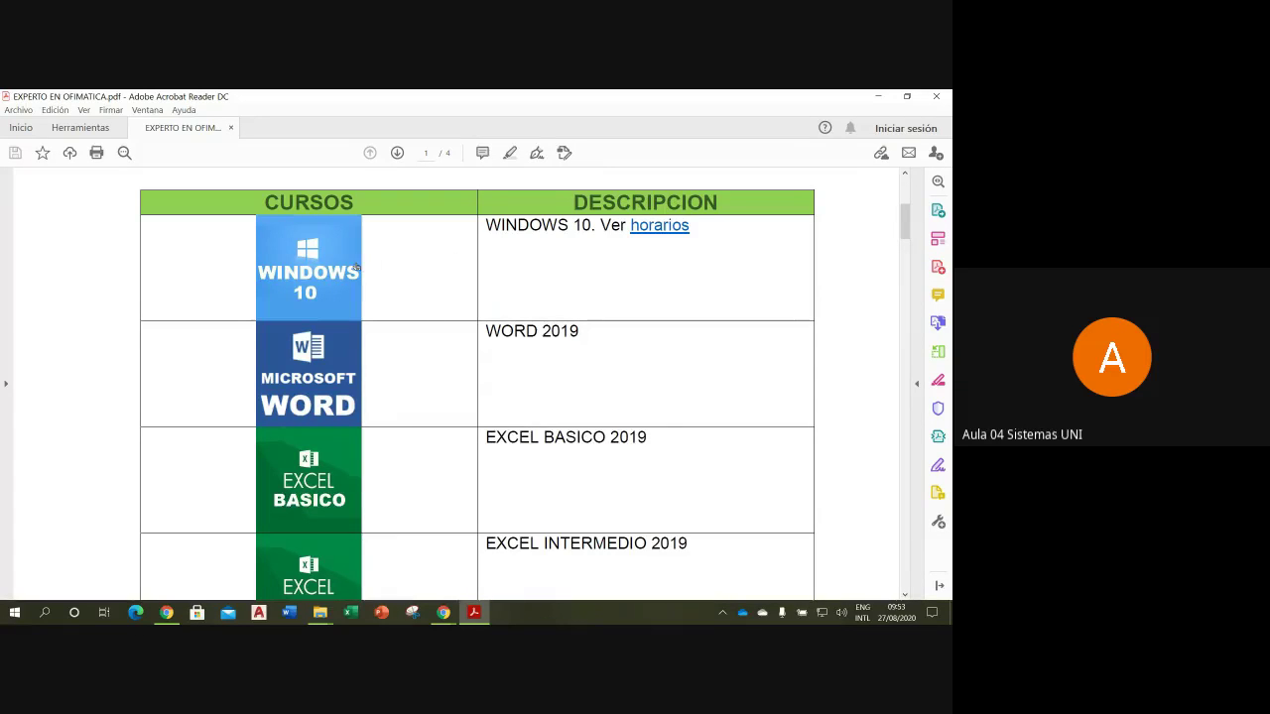
click(334, 263)
click(491, 387)
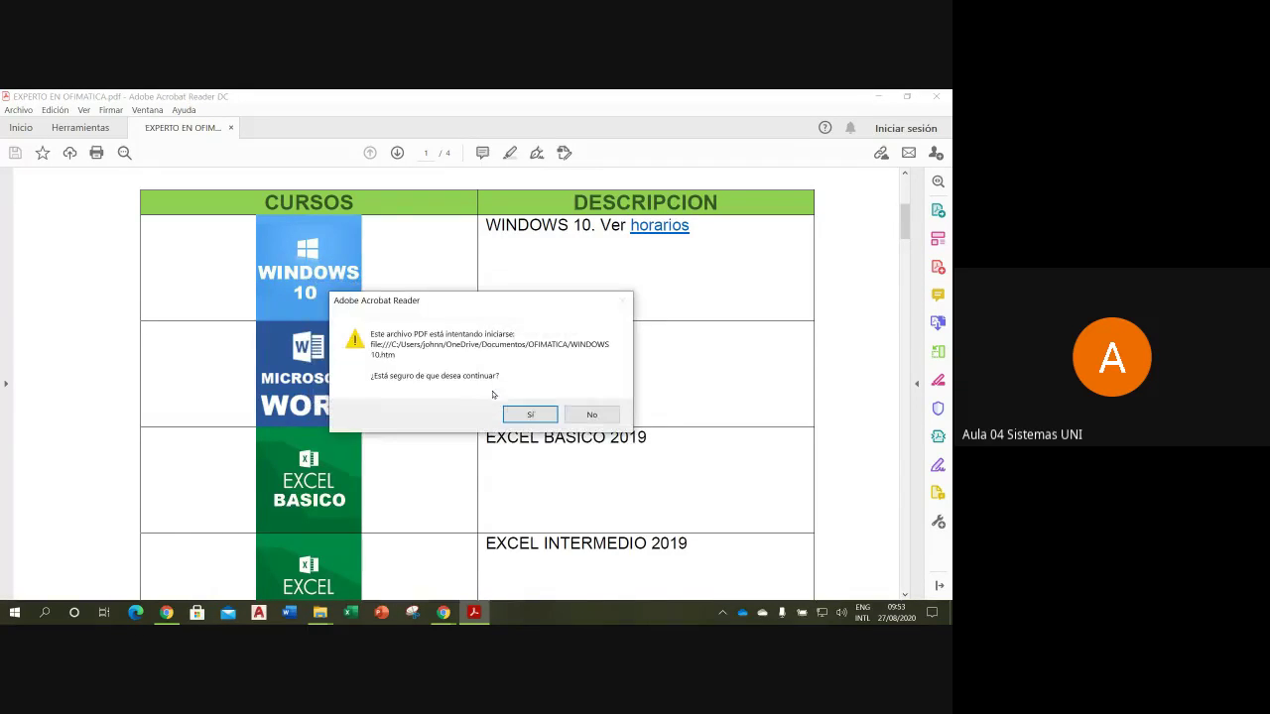
click(529, 414)
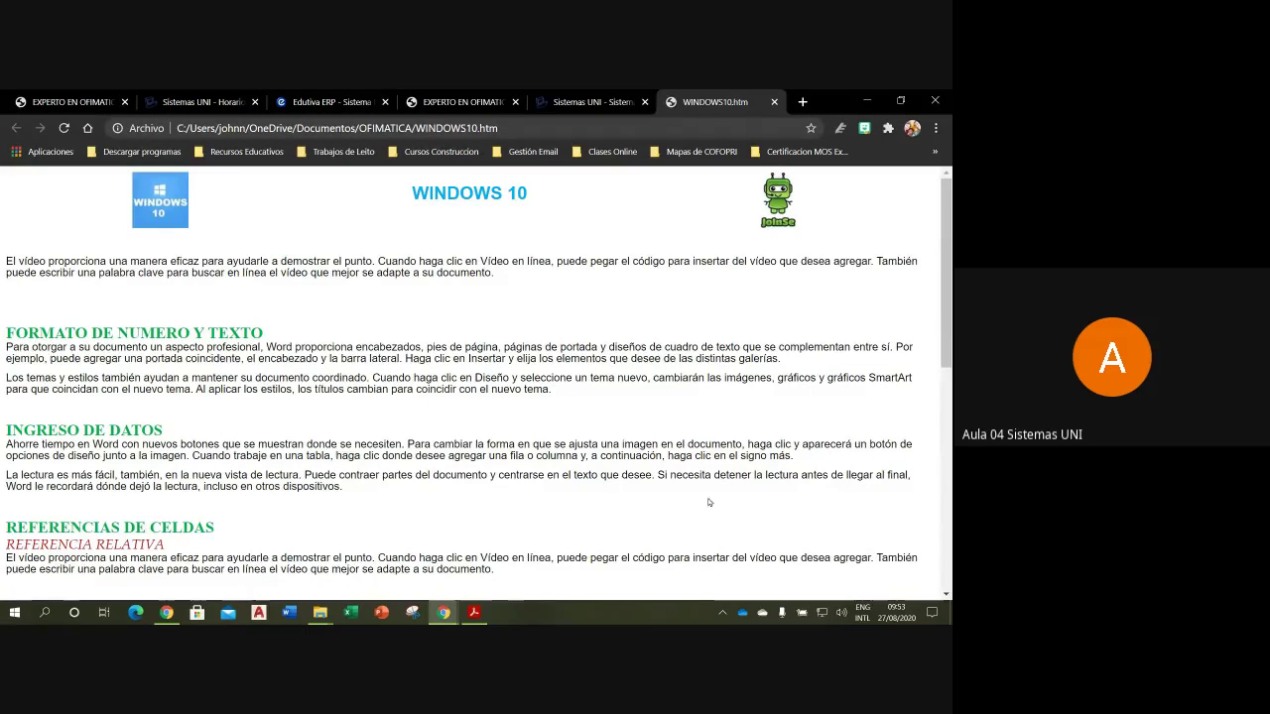
Step: Scroll up WINDOWS10.htm and follow the IR A OFIMATICA robot logo back to the course page
drag(949, 340, 949, 492)
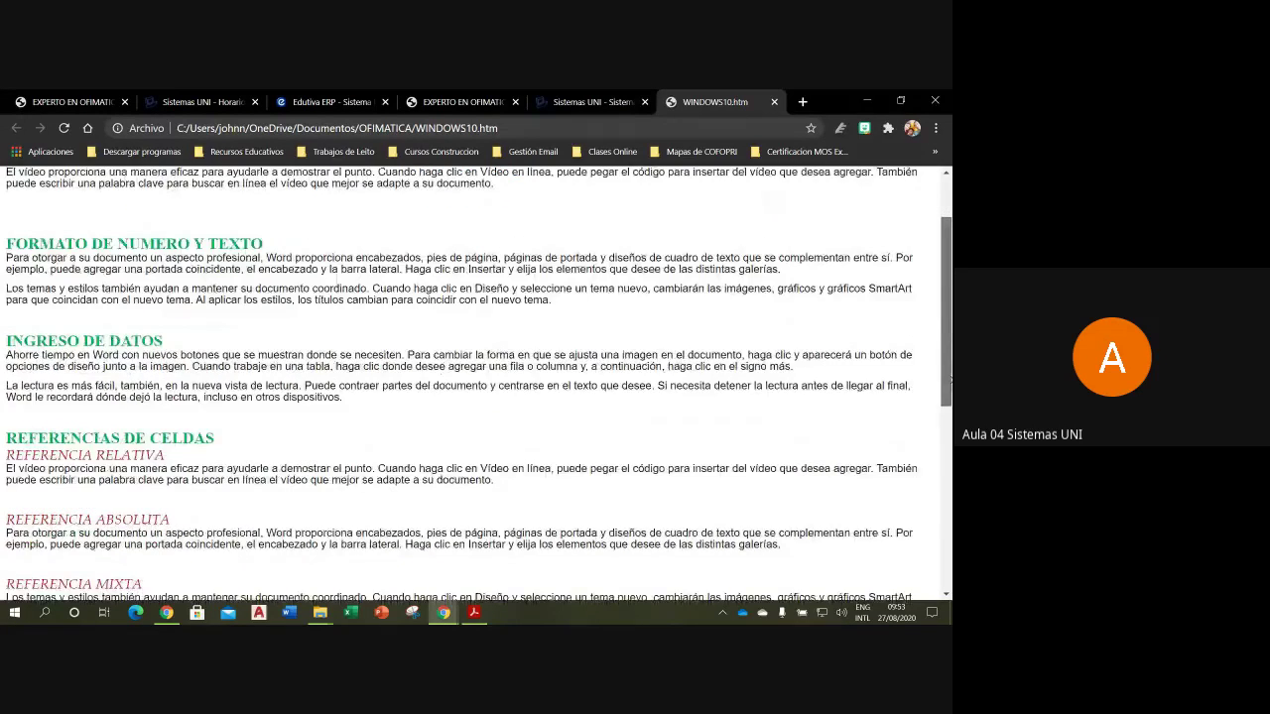
scroll(790, 253, up, 1)
scroll(790, 253, up, 2)
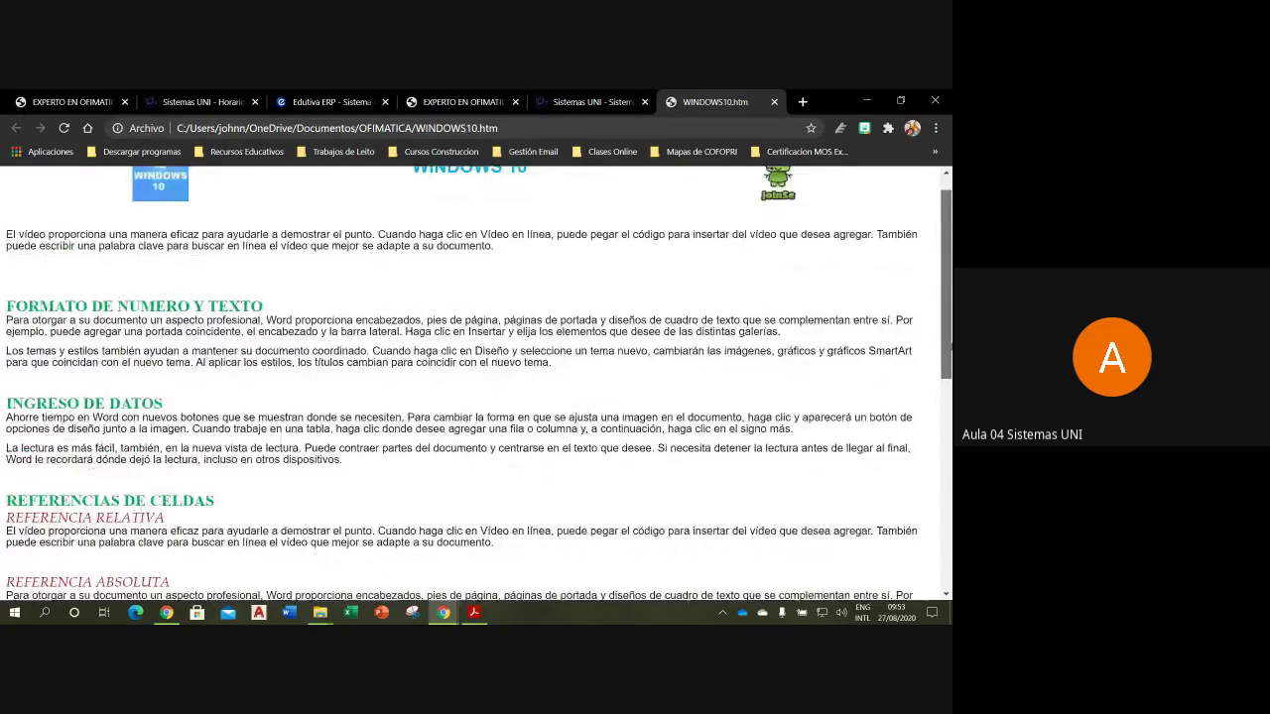
scroll(791, 253, up, 1)
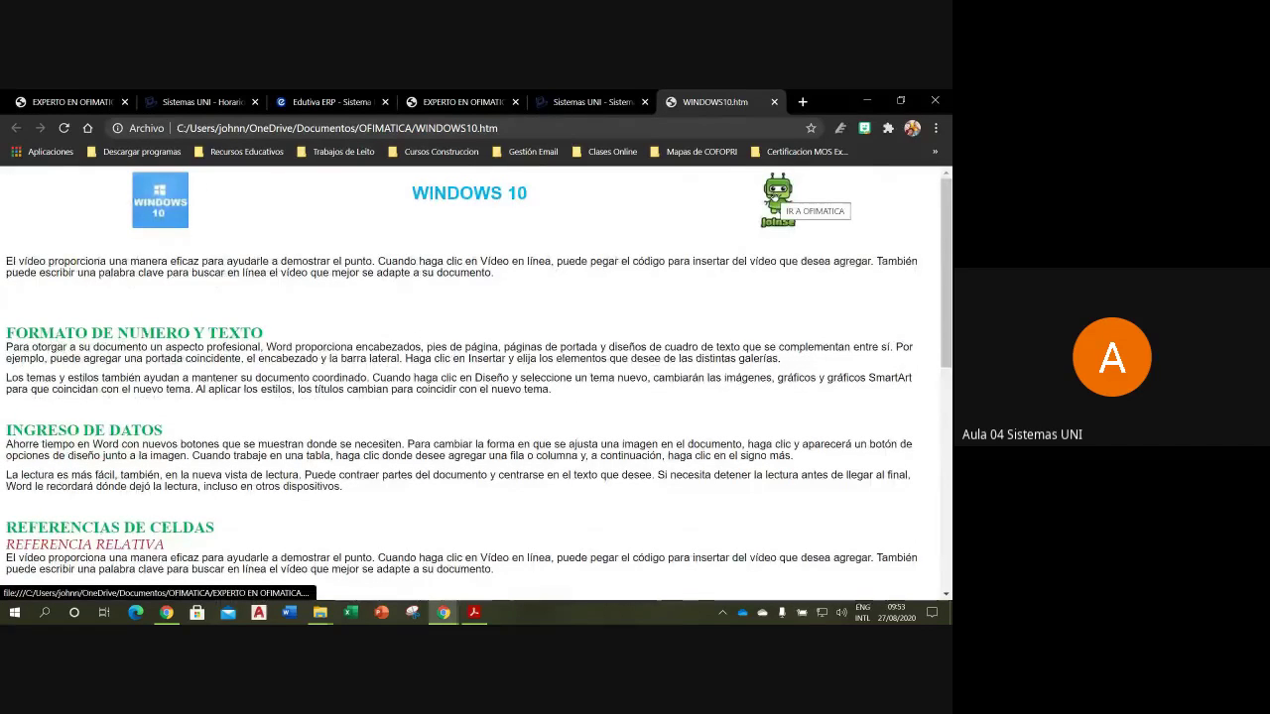
click(775, 198)
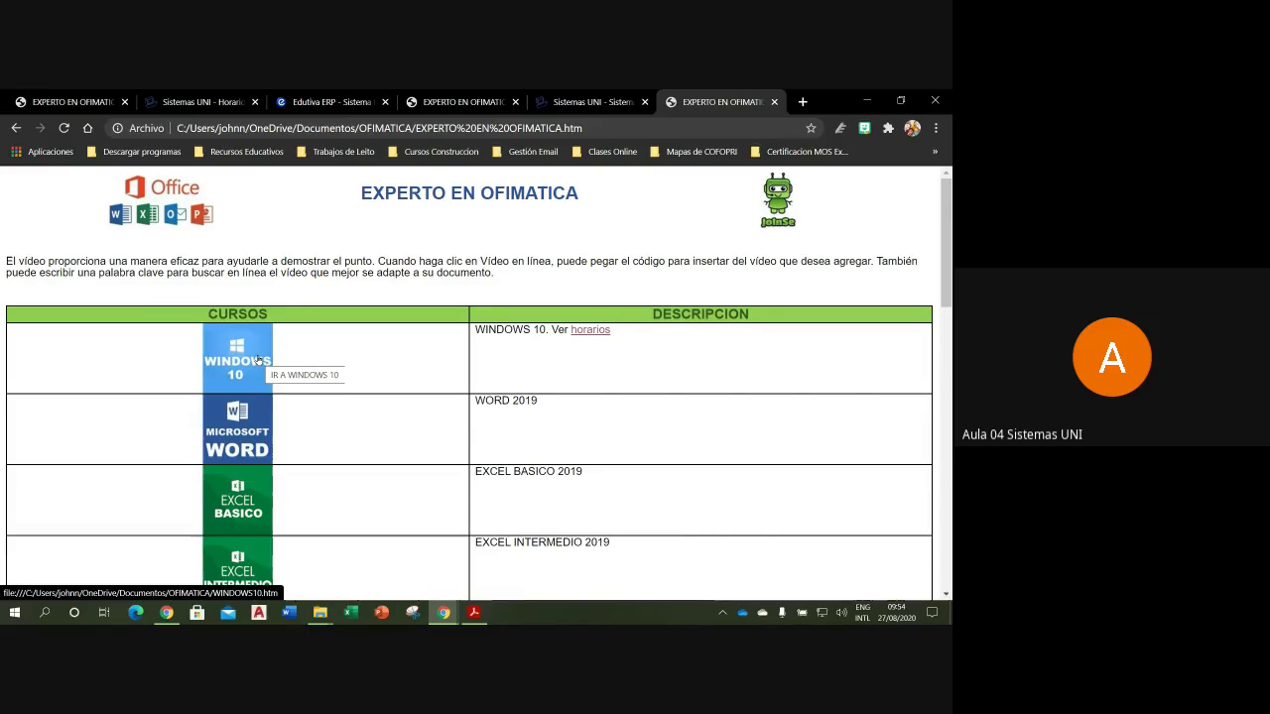
Step: Follow the Windows 10 logo (IR A WINDOWS 10) in the CURSOS table to WINDOWS10.htm
click(257, 359)
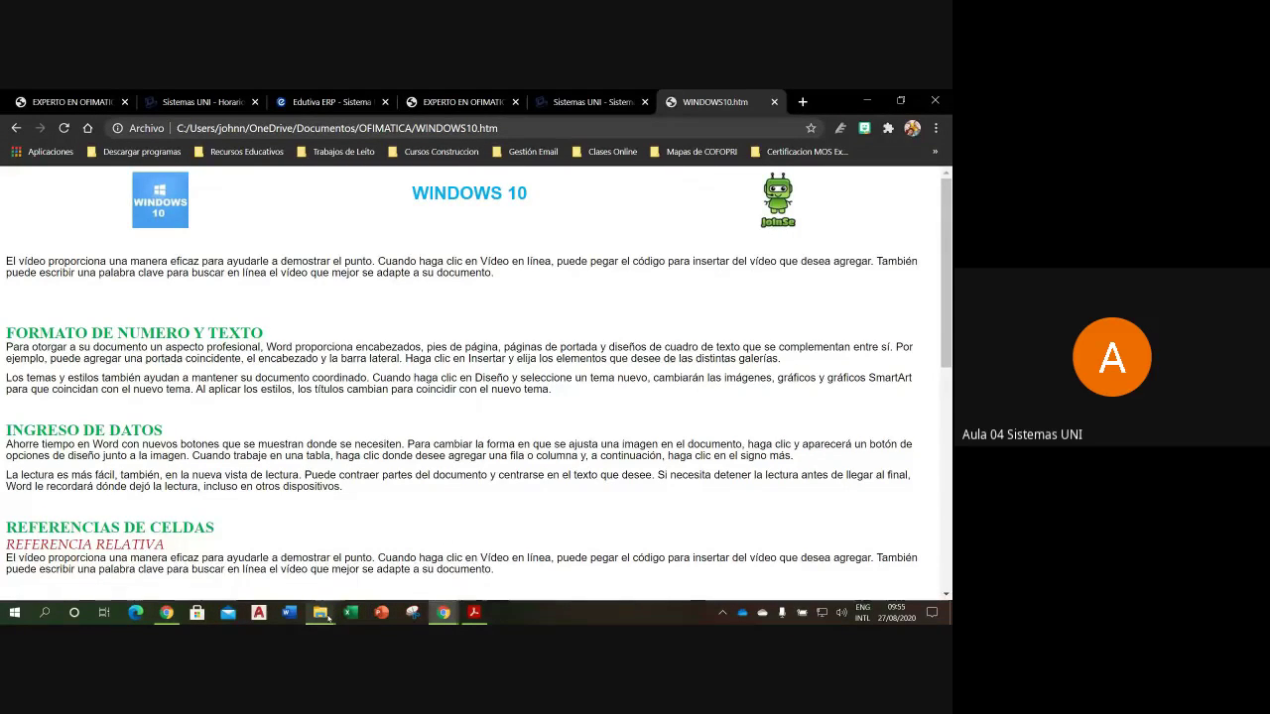
mouse_move(474, 612)
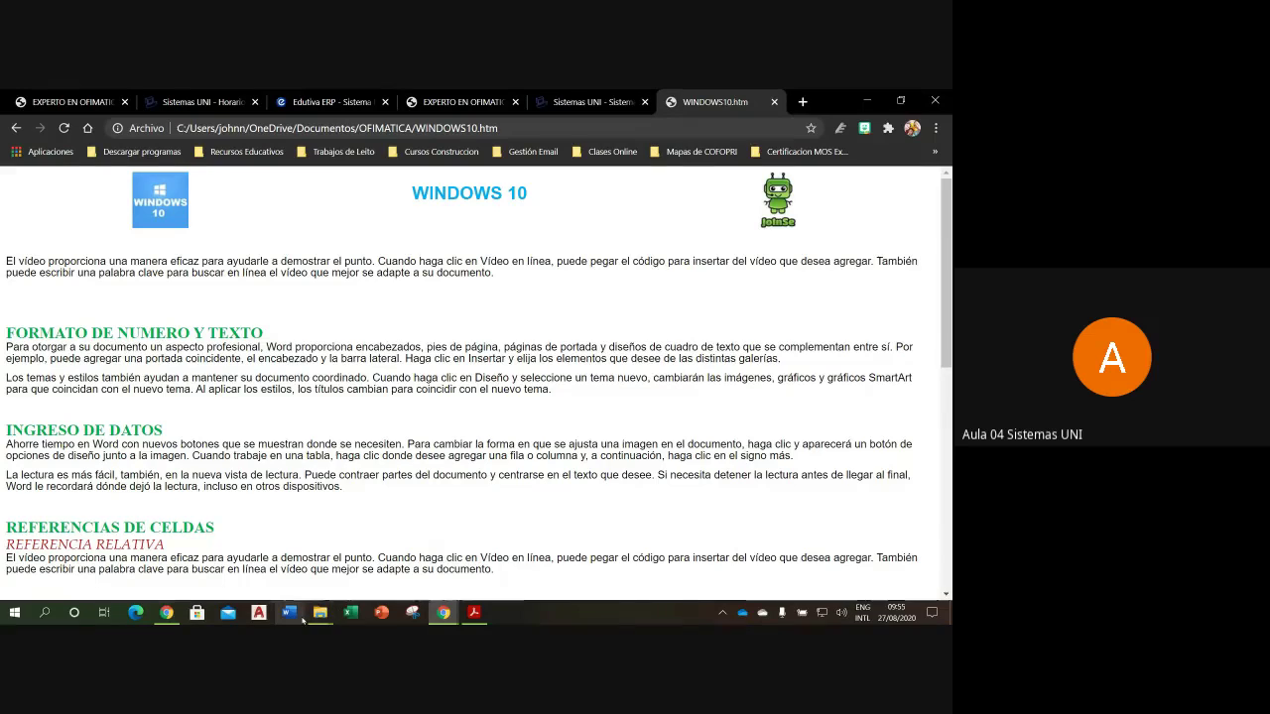
click(475, 612)
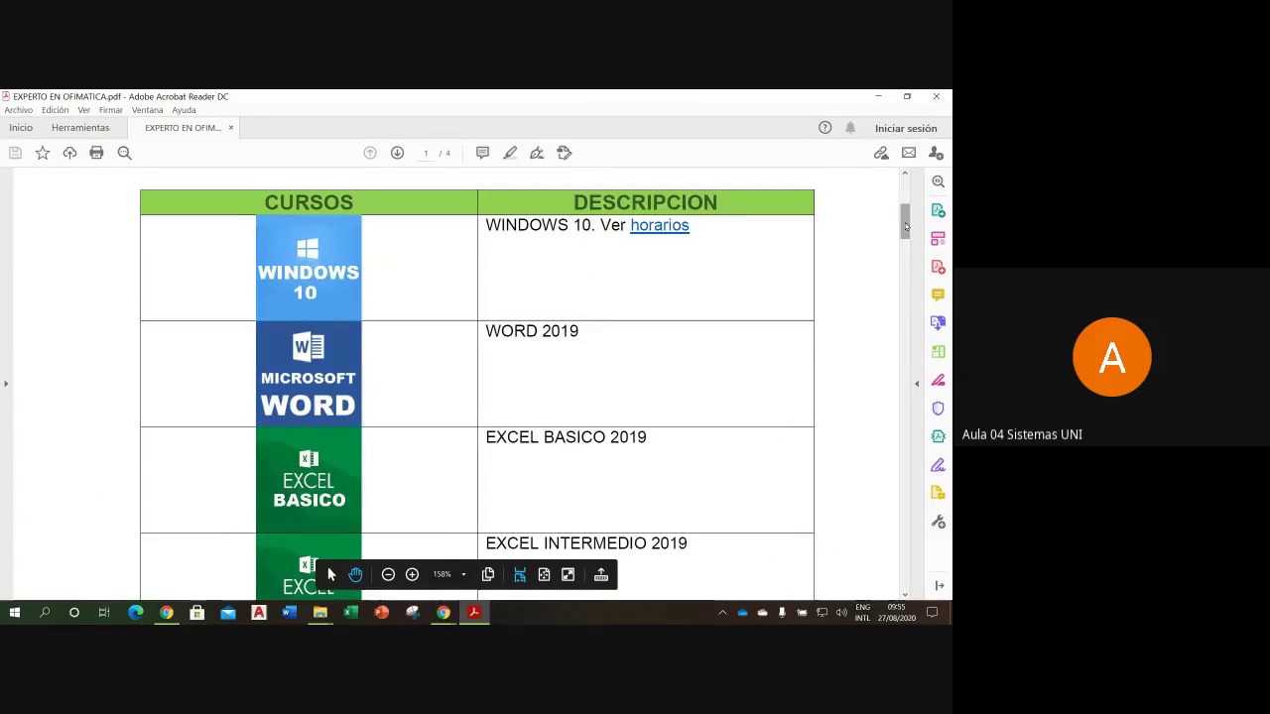
mouse_move(905, 223)
mouse_down()
mouse_move(900, 299)
mouse_move(891, 286)
mouse_up()
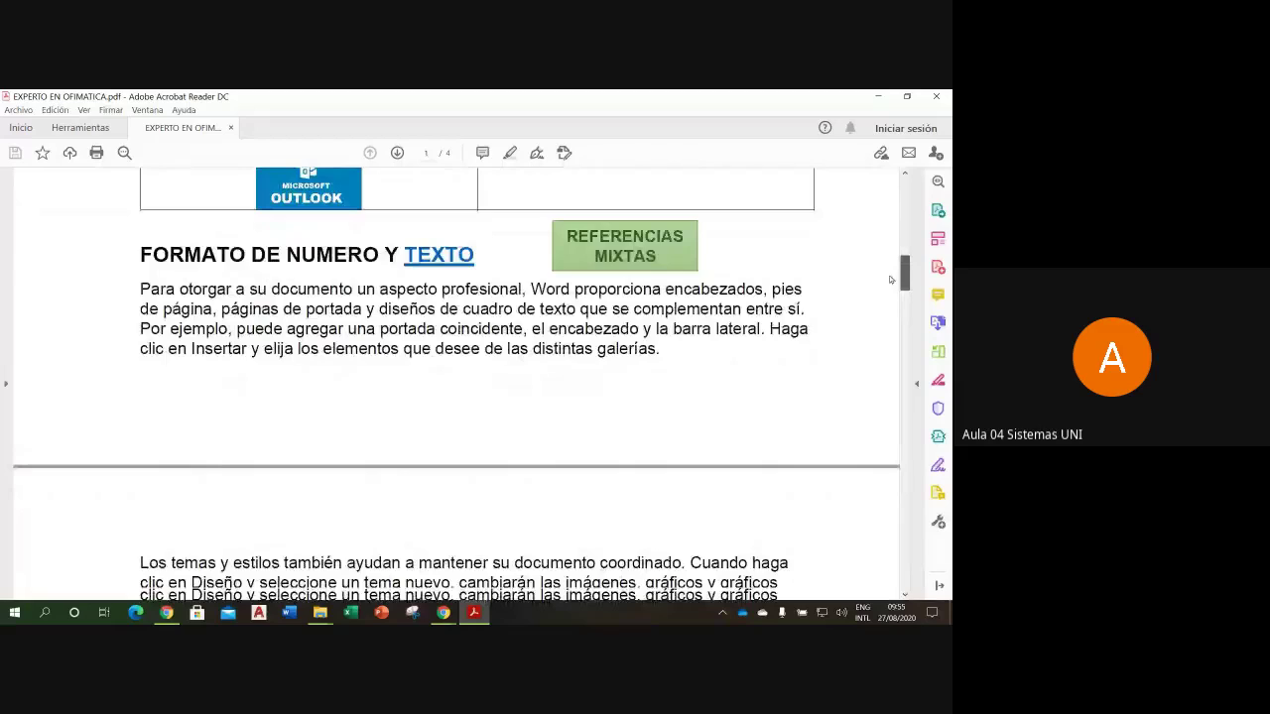
scroll(891, 286, down, 3)
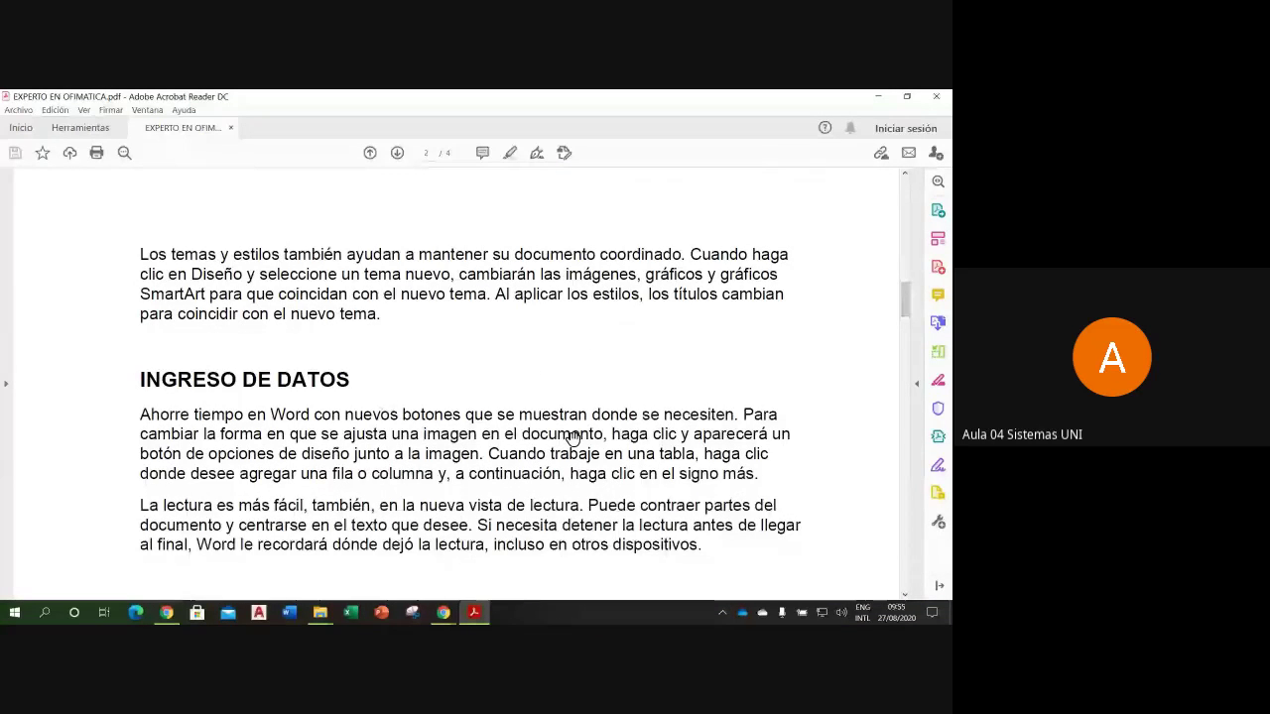
drag(897, 297, 899, 316)
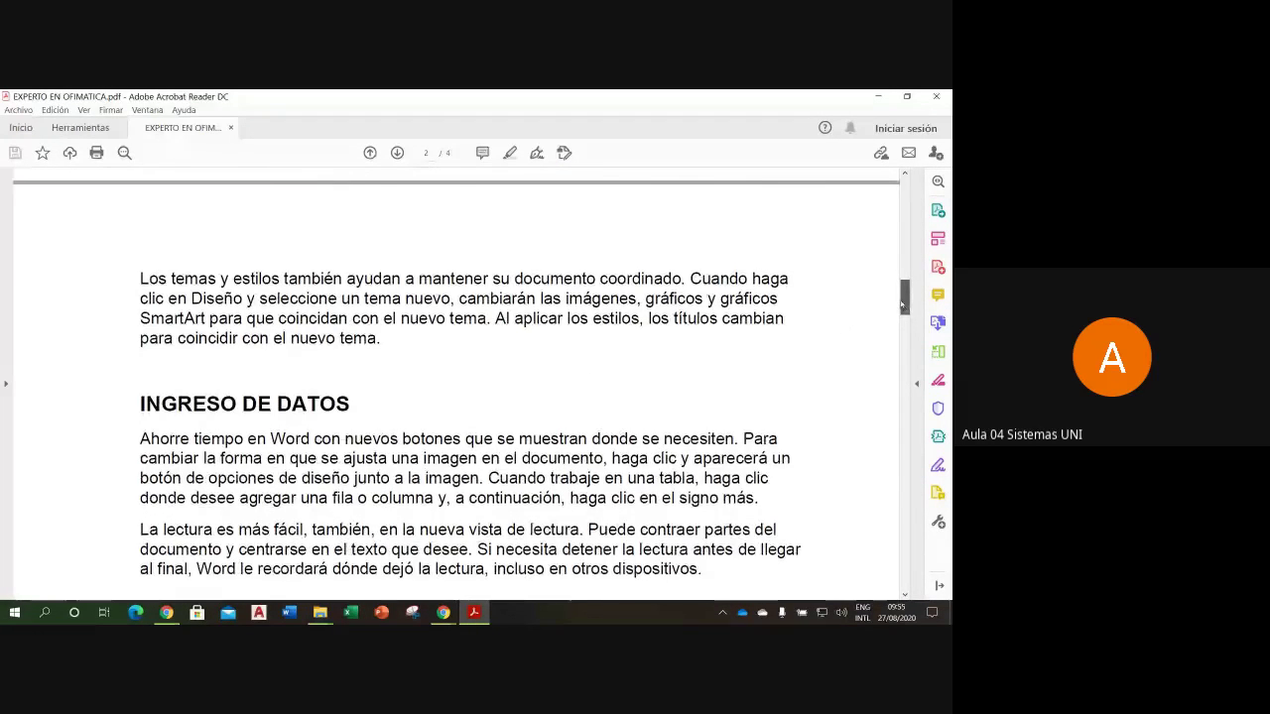
scroll(743, 350, down, 1)
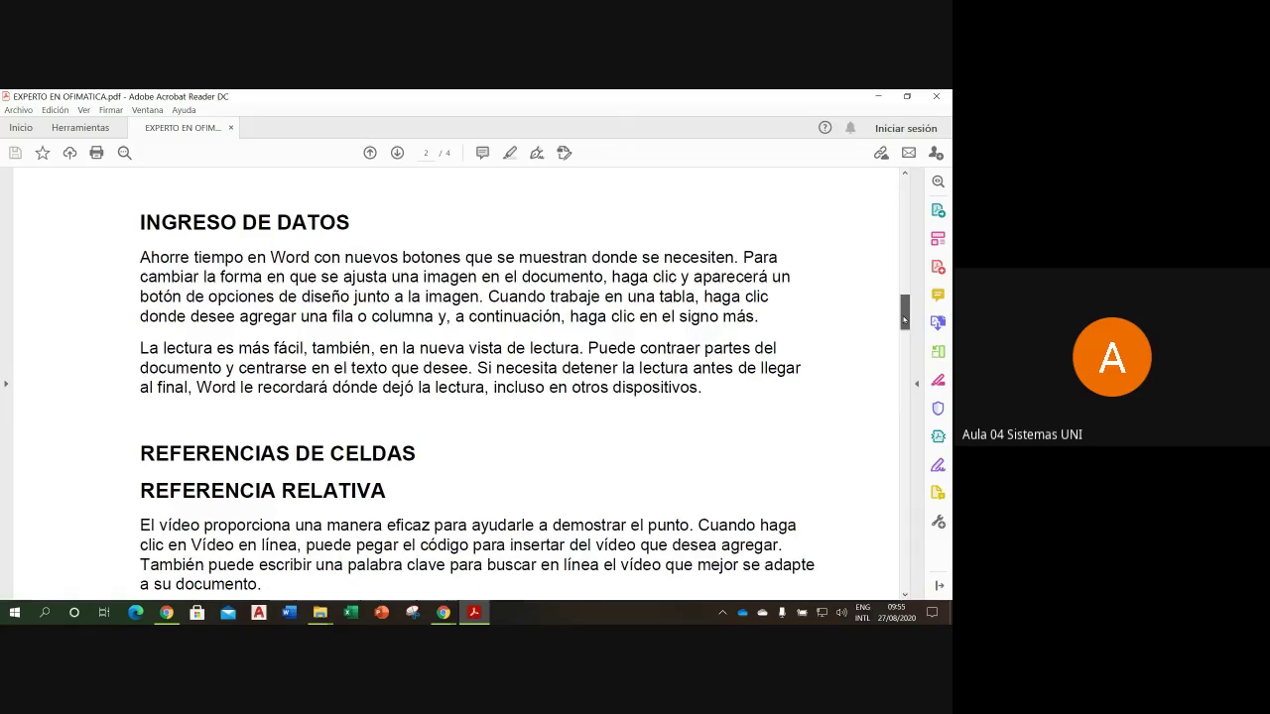
mouse_move(904, 317)
mouse_down()
mouse_move(904, 329)
mouse_move(896, 290)
mouse_up()
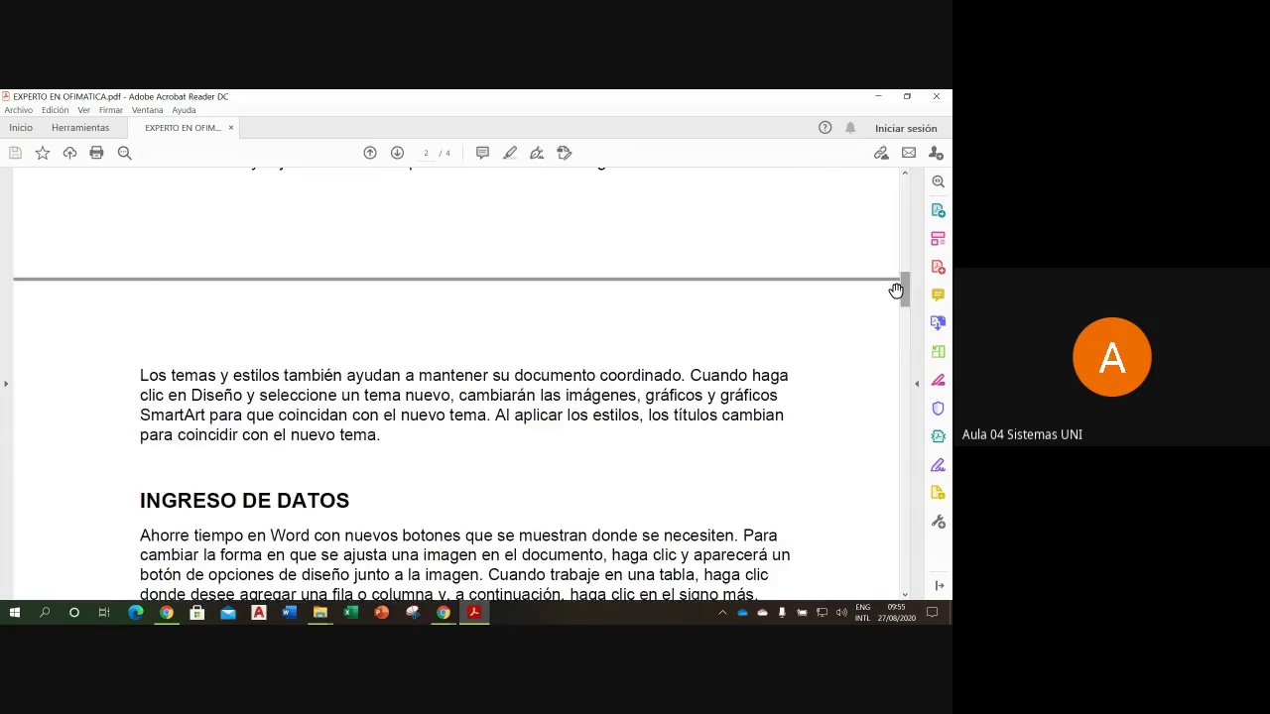
click(878, 99)
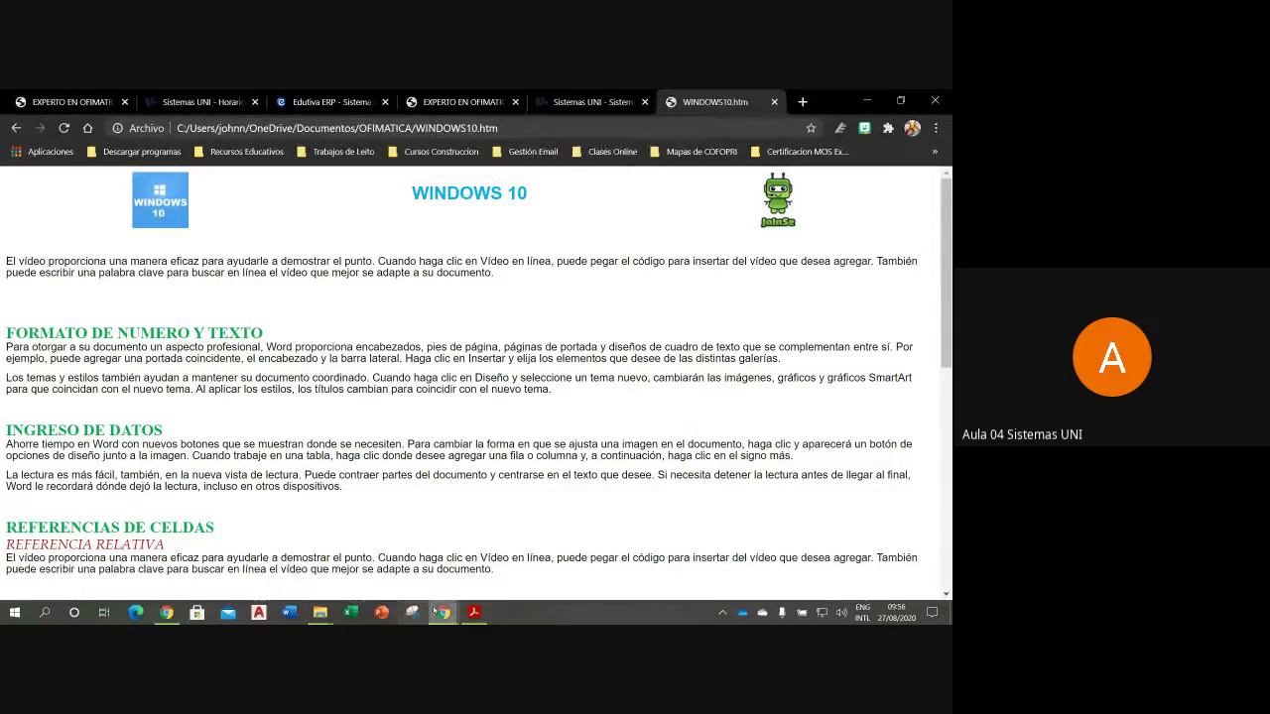
Step: Open EXPERTO EN OFIMATICA.docx from the OFIMATICA folder window in File Explorer
mouse_move(442, 612)
click(408, 544)
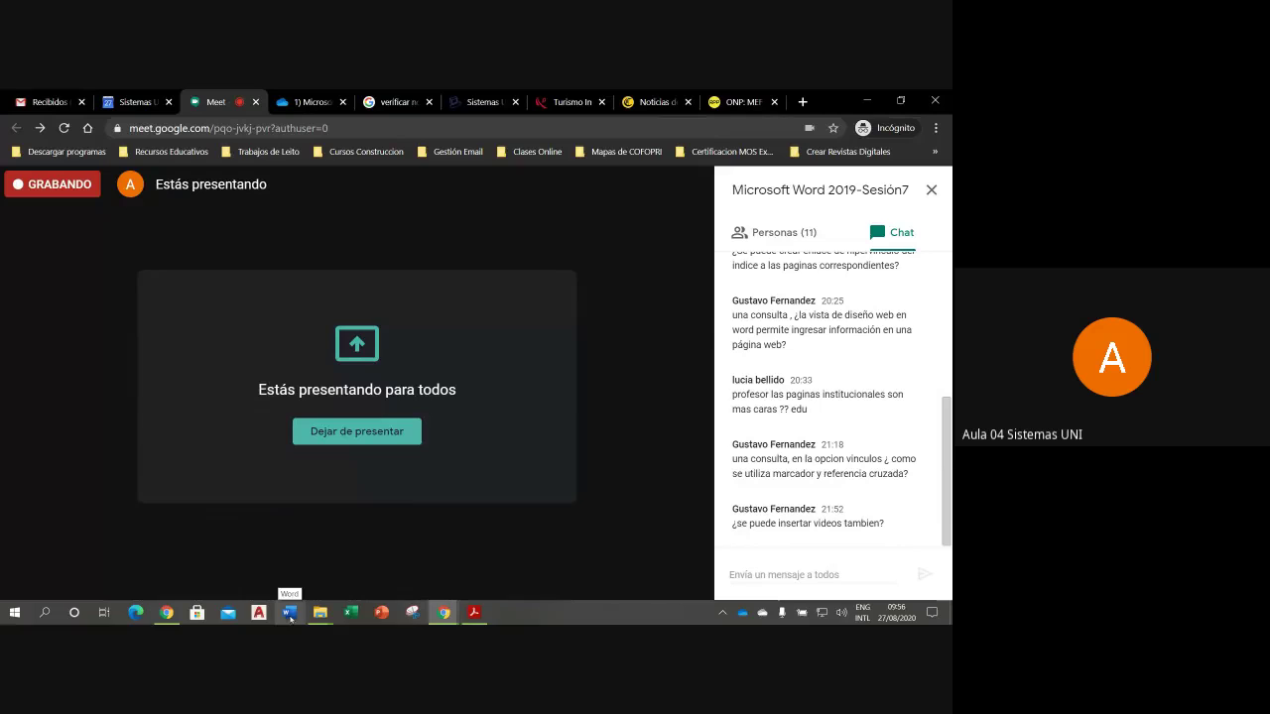
mouse_move(320, 612)
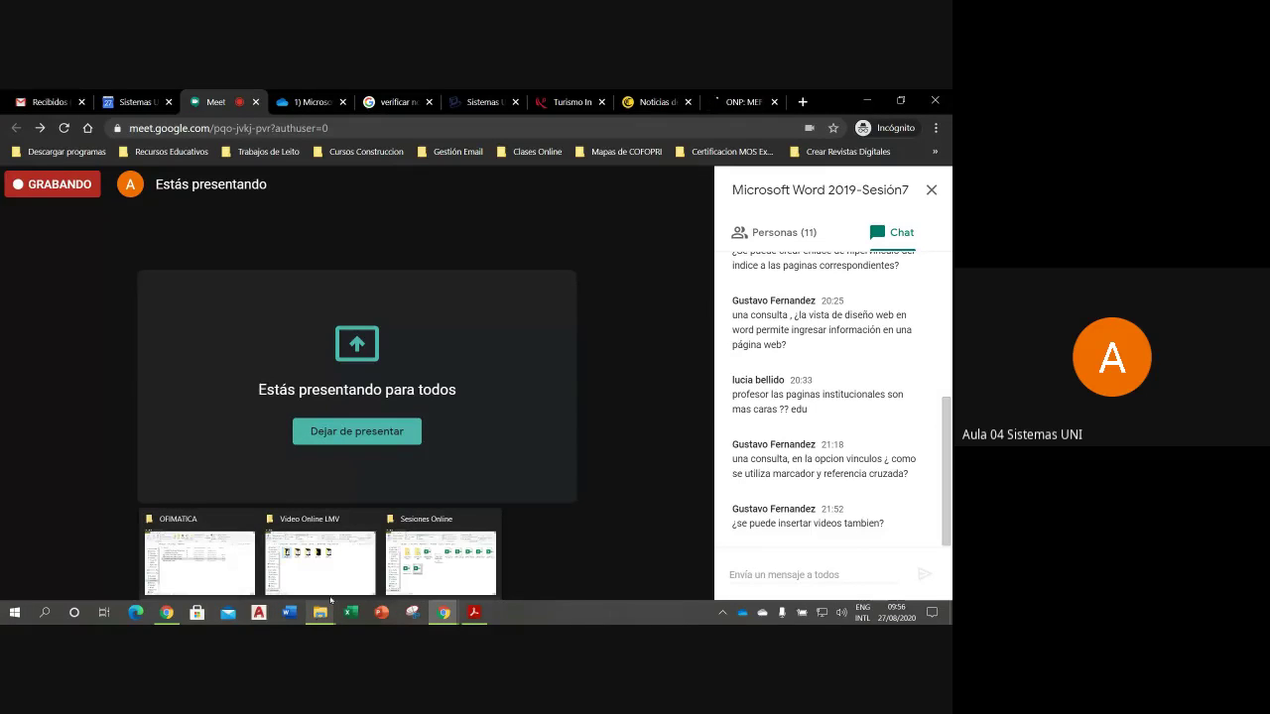
click(198, 560)
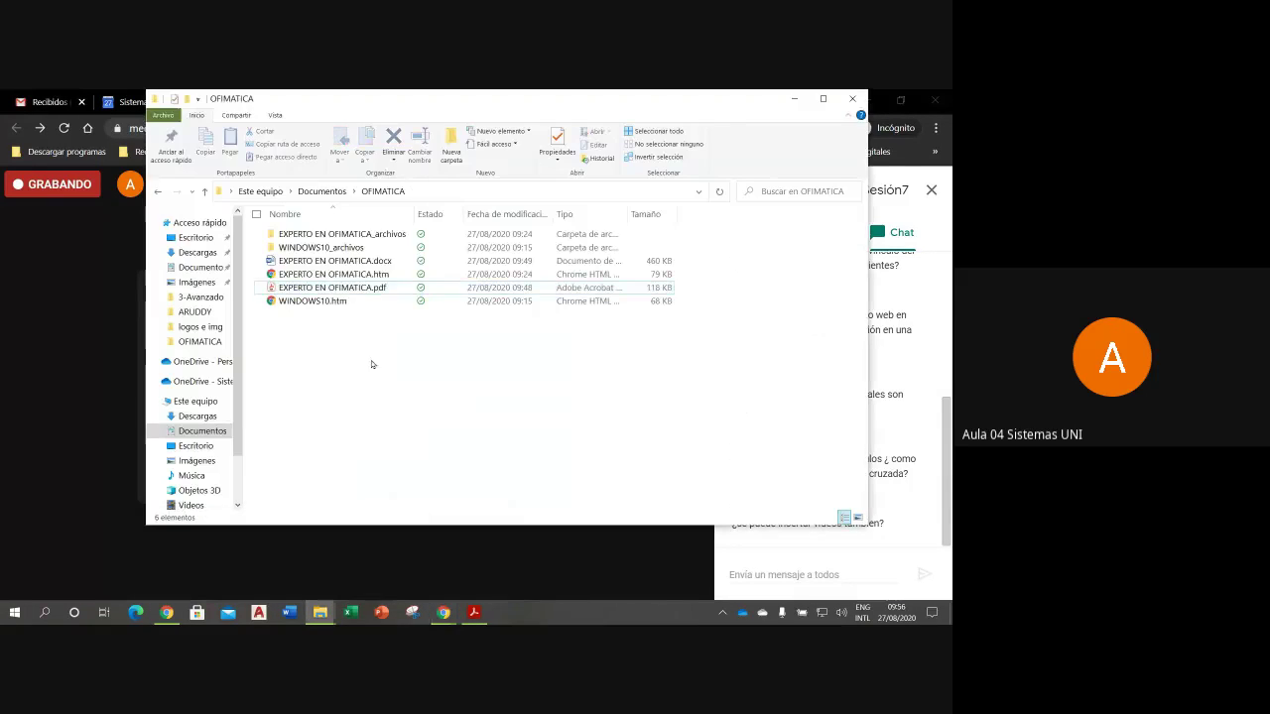
key(Up)
key(Up)
key(Return)
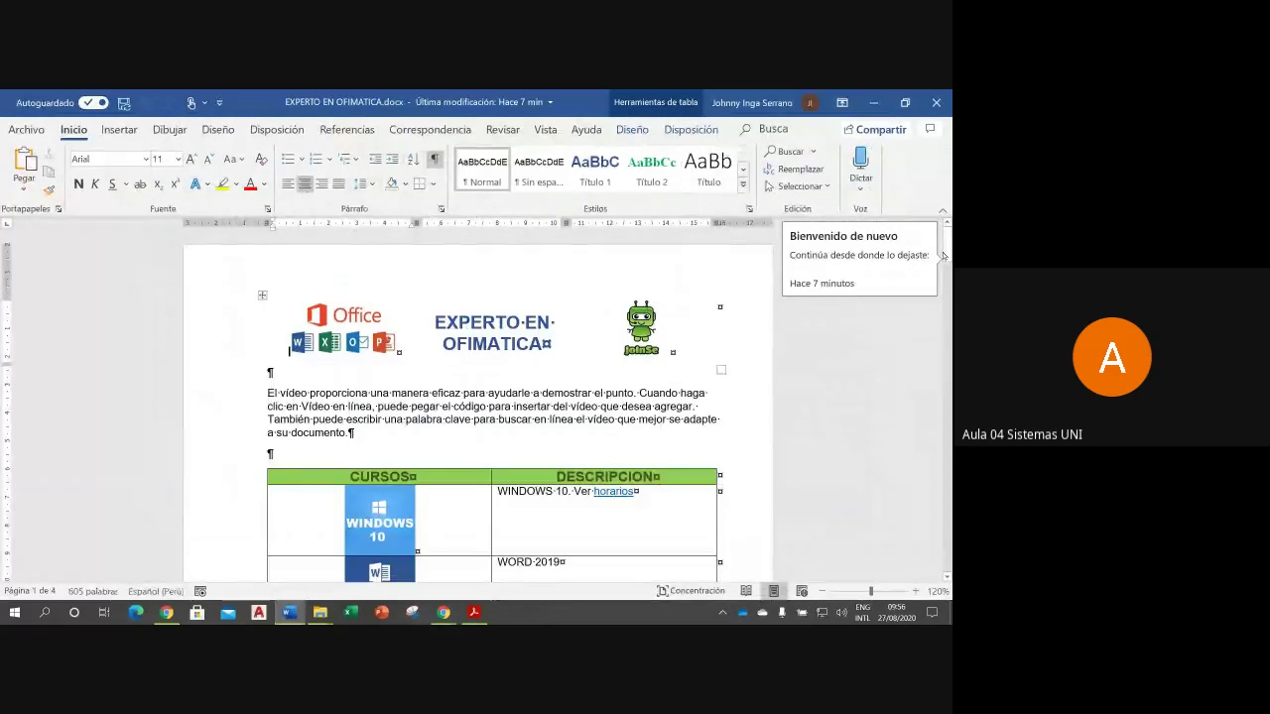
Step: Select the MICROSOFT WORD logo in the course table and choose Vínculo from its context menu
drag(944, 256, 942, 282)
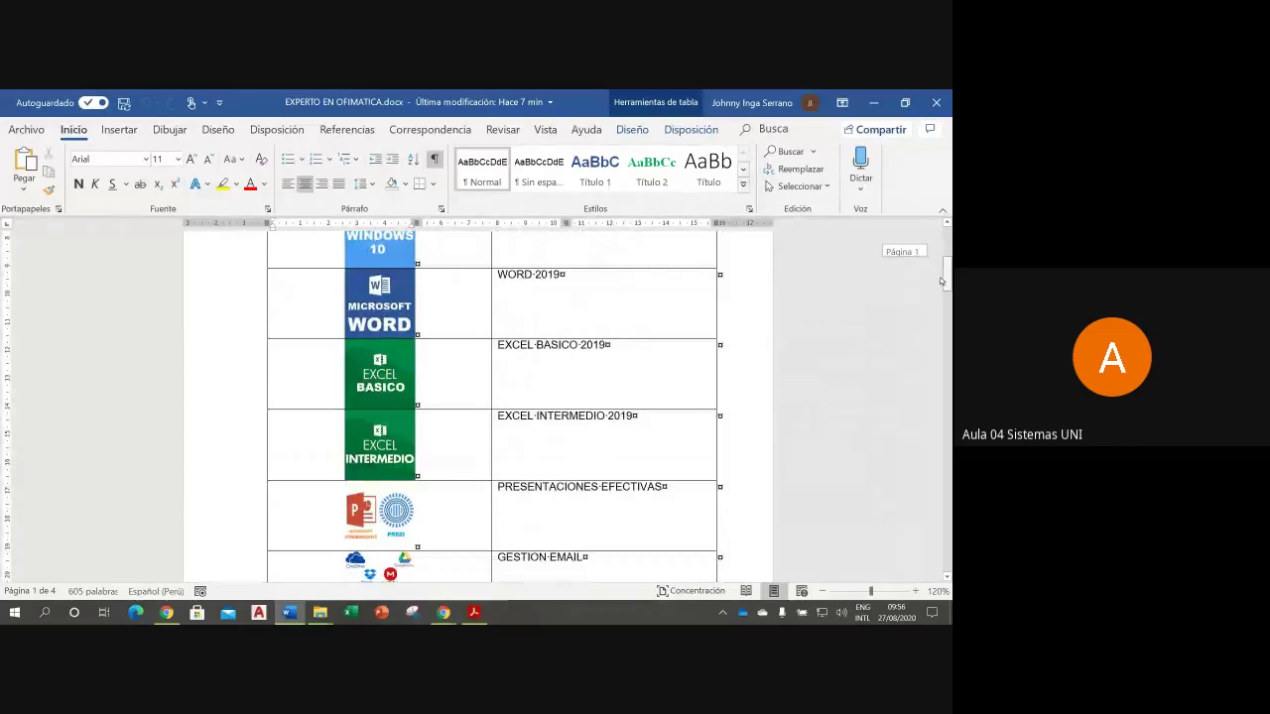
click(386, 308)
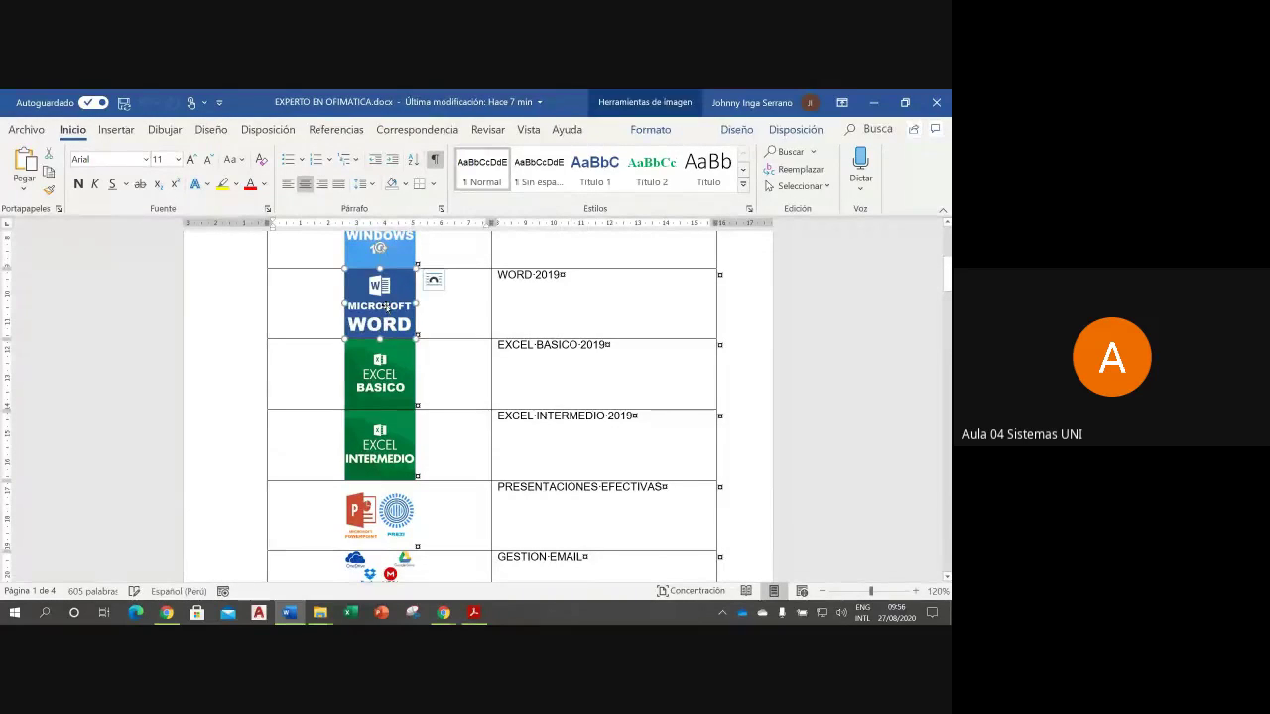
right_click(386, 309)
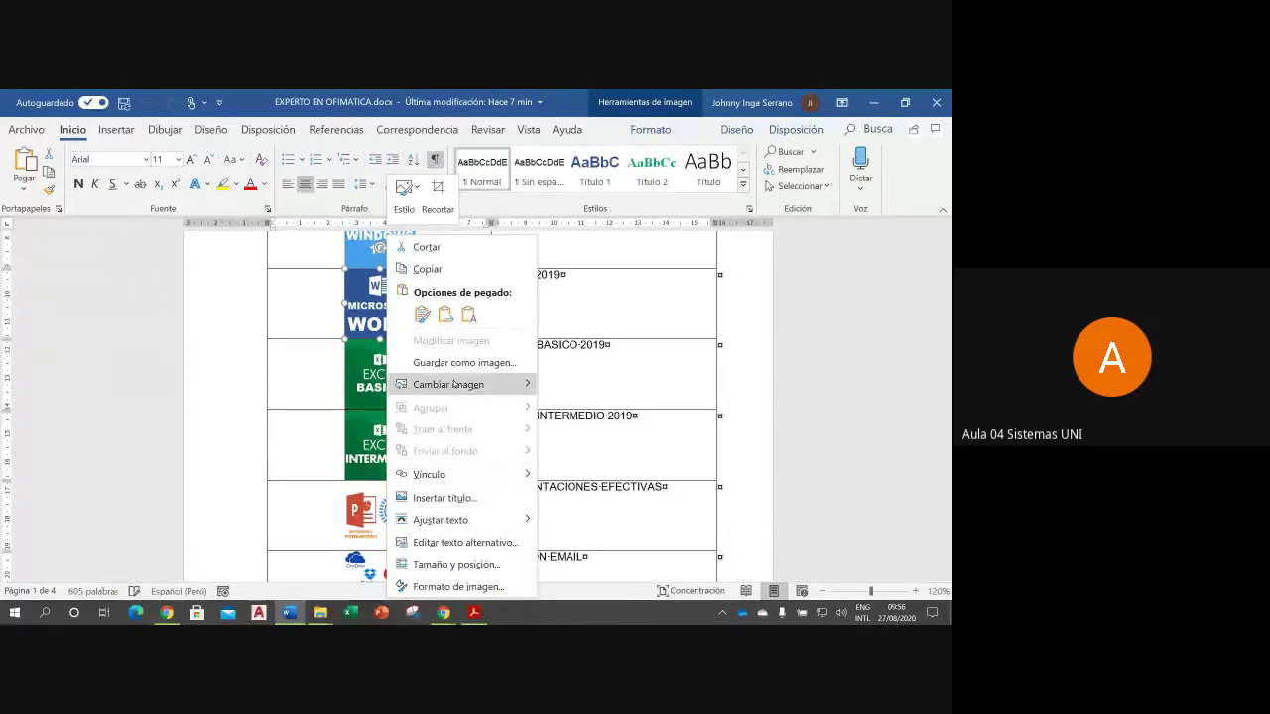
click(427, 474)
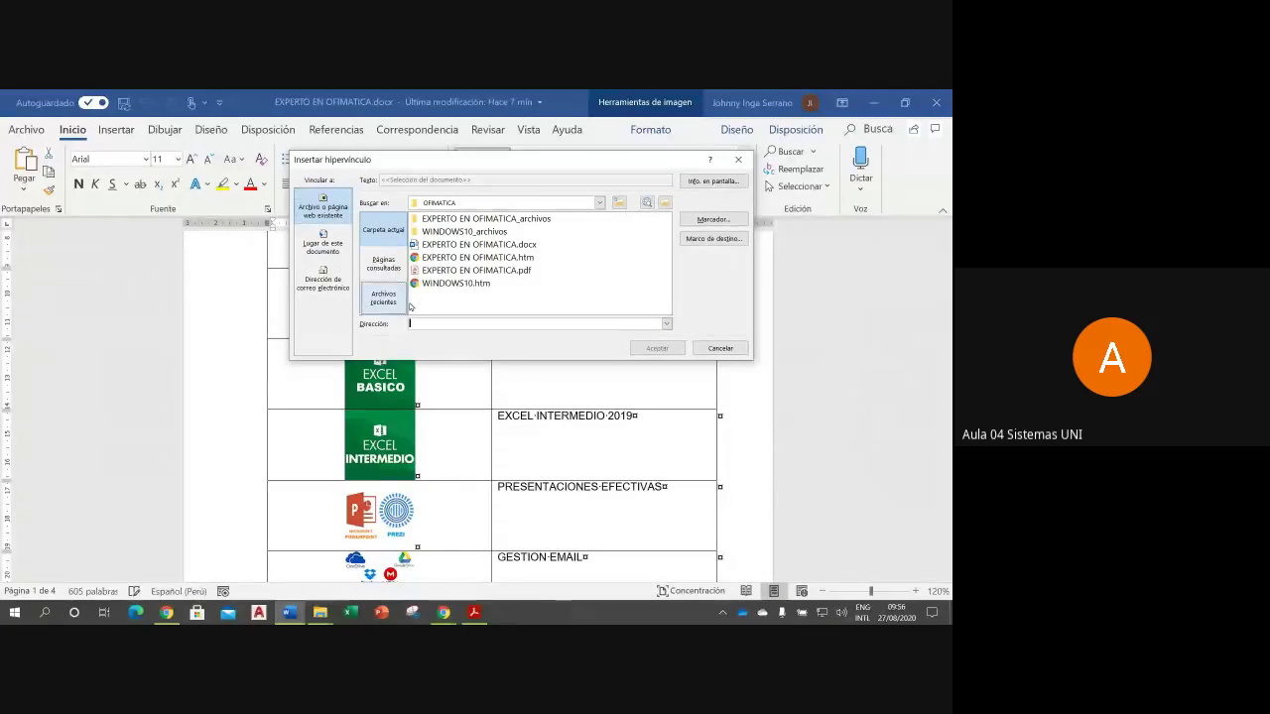
Step: Navigate Buscar en up from the OFIMATICA folder to local drive D:
click(599, 202)
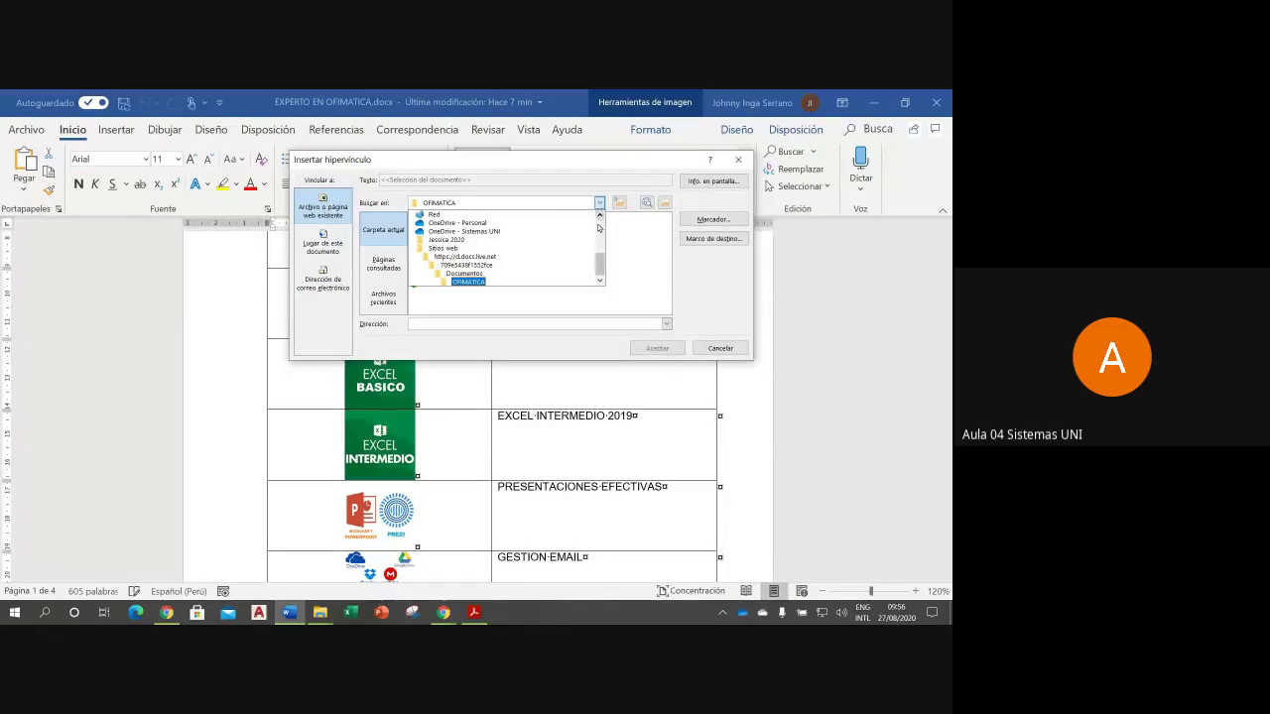
click(627, 248)
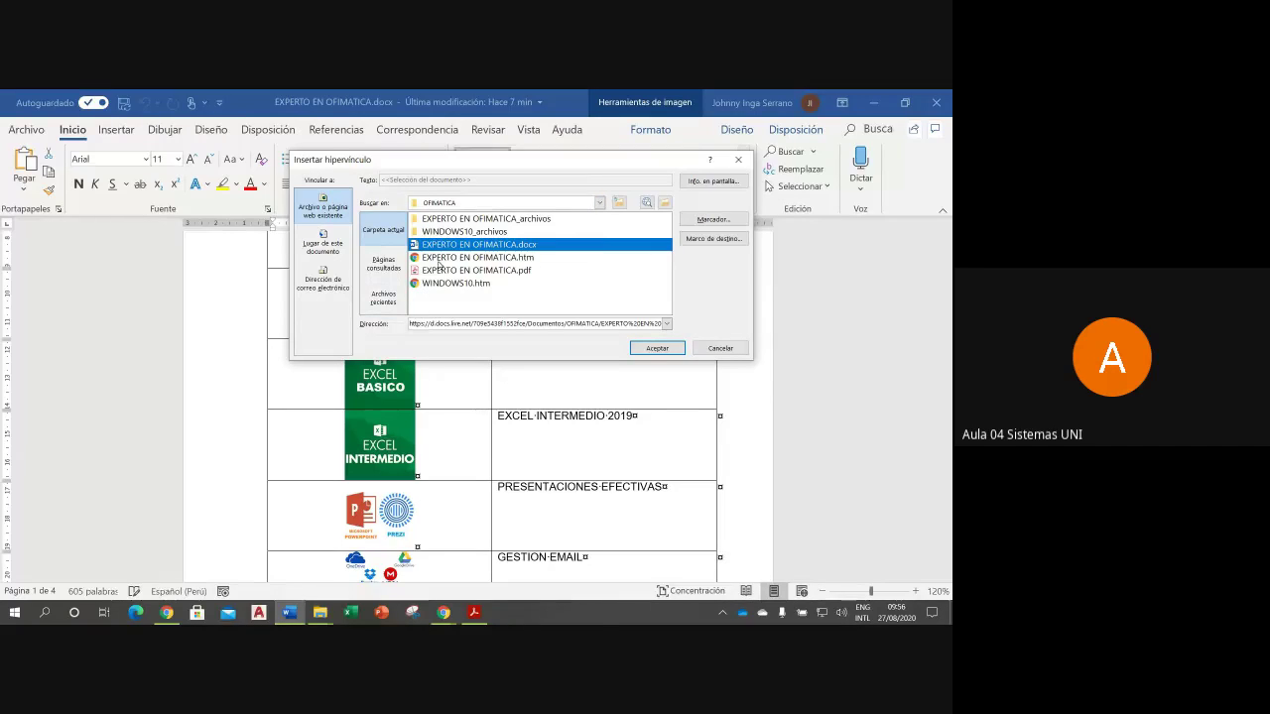
click(618, 205)
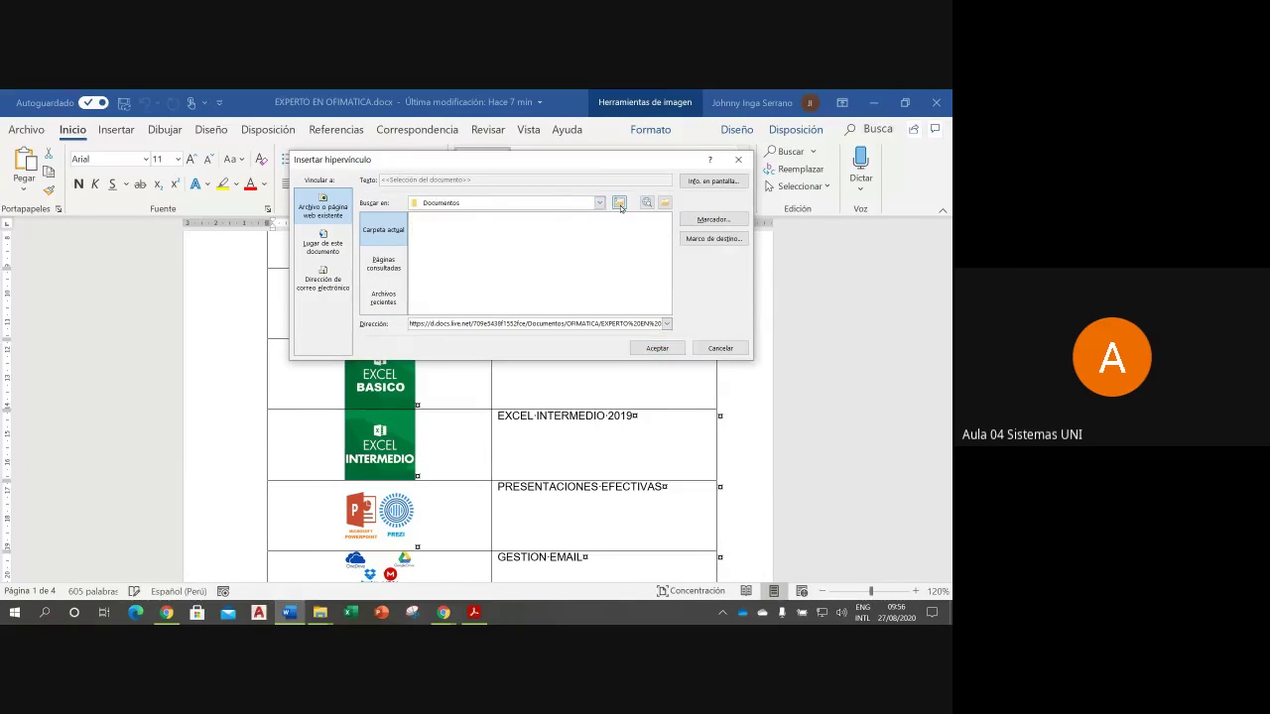
click(618, 205)
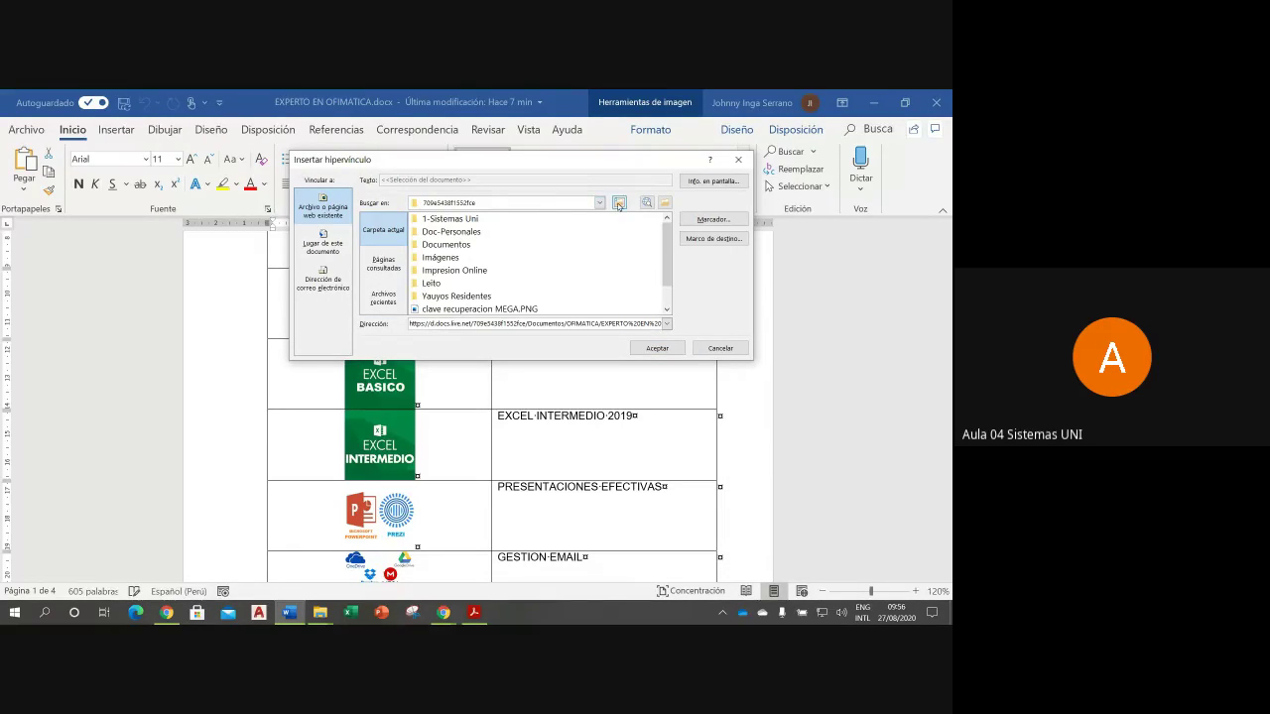
click(618, 204)
click(618, 204)
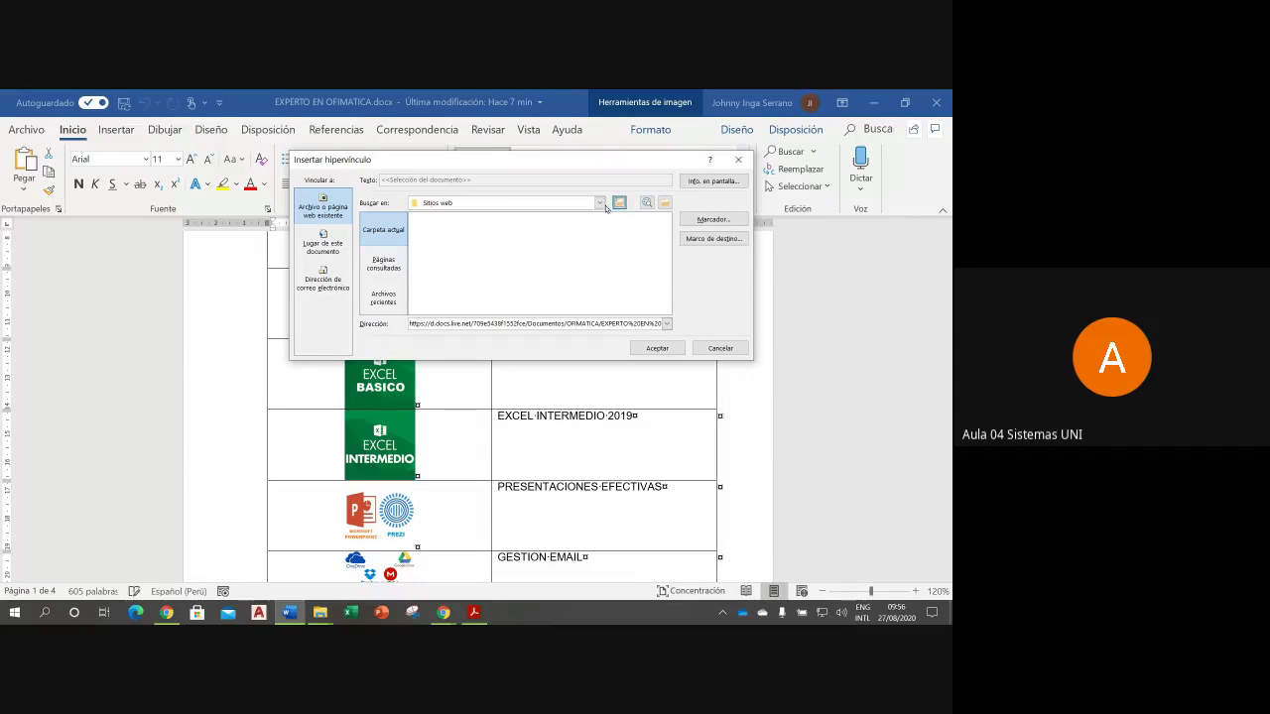
click(599, 204)
click(456, 222)
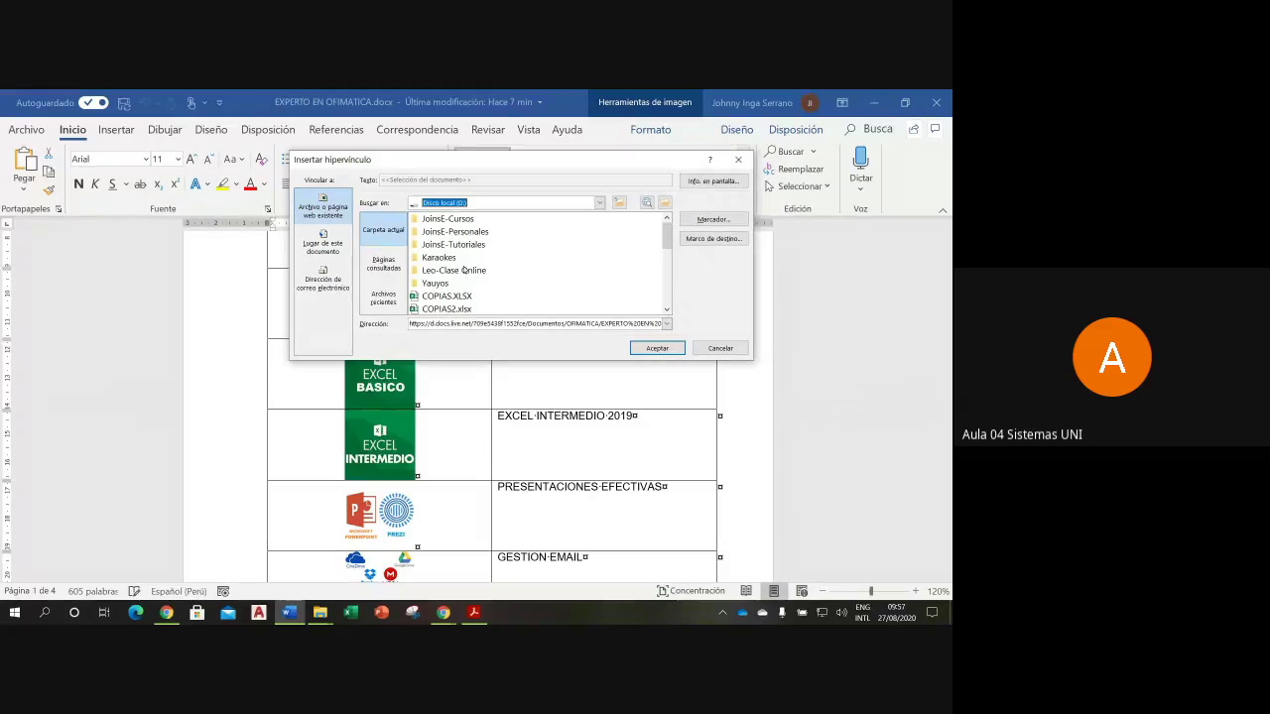
Step: Look through the JoinsE-Personales and Yauyos folders on D: for the photo, then return to D:
double_click(467, 233)
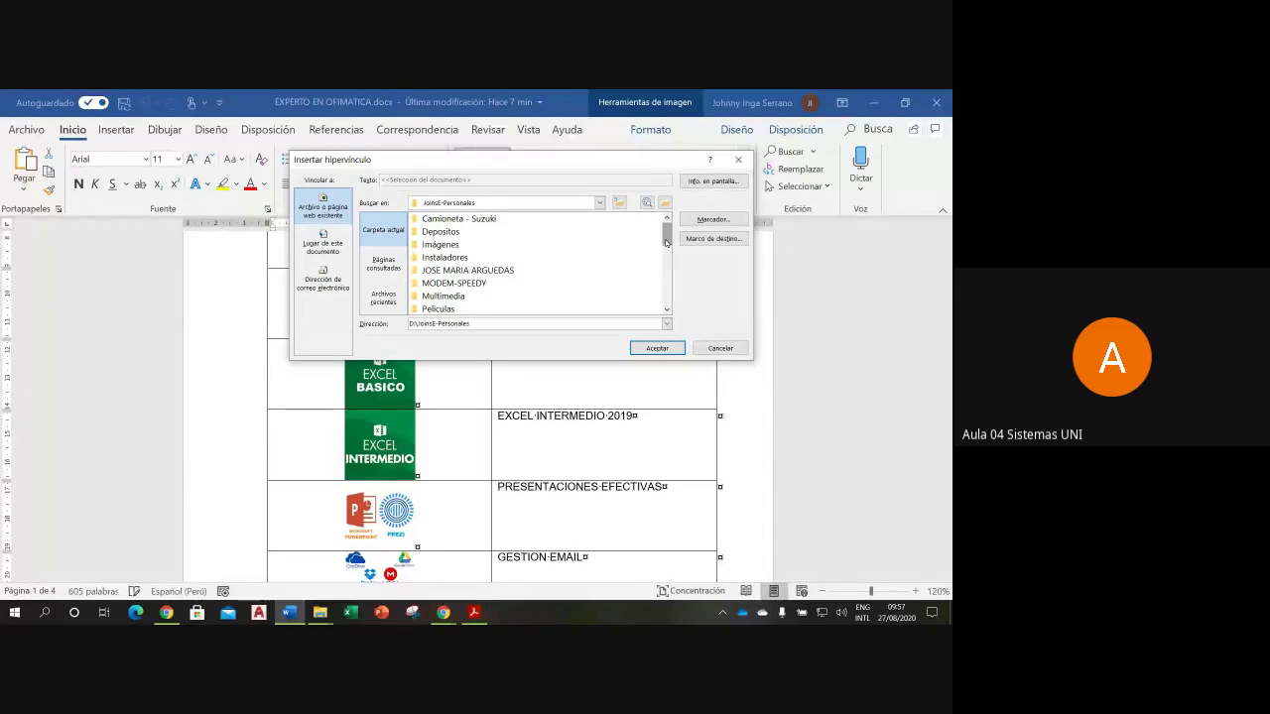
click(617, 203)
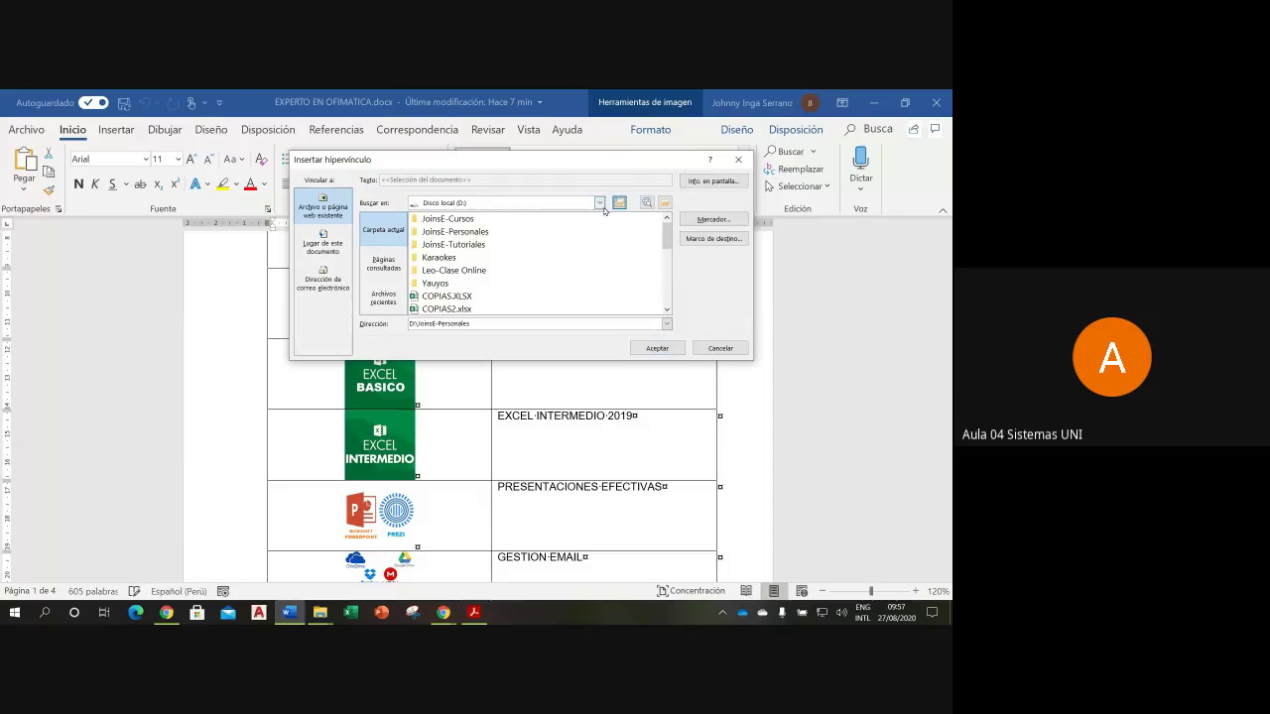
double_click(487, 235)
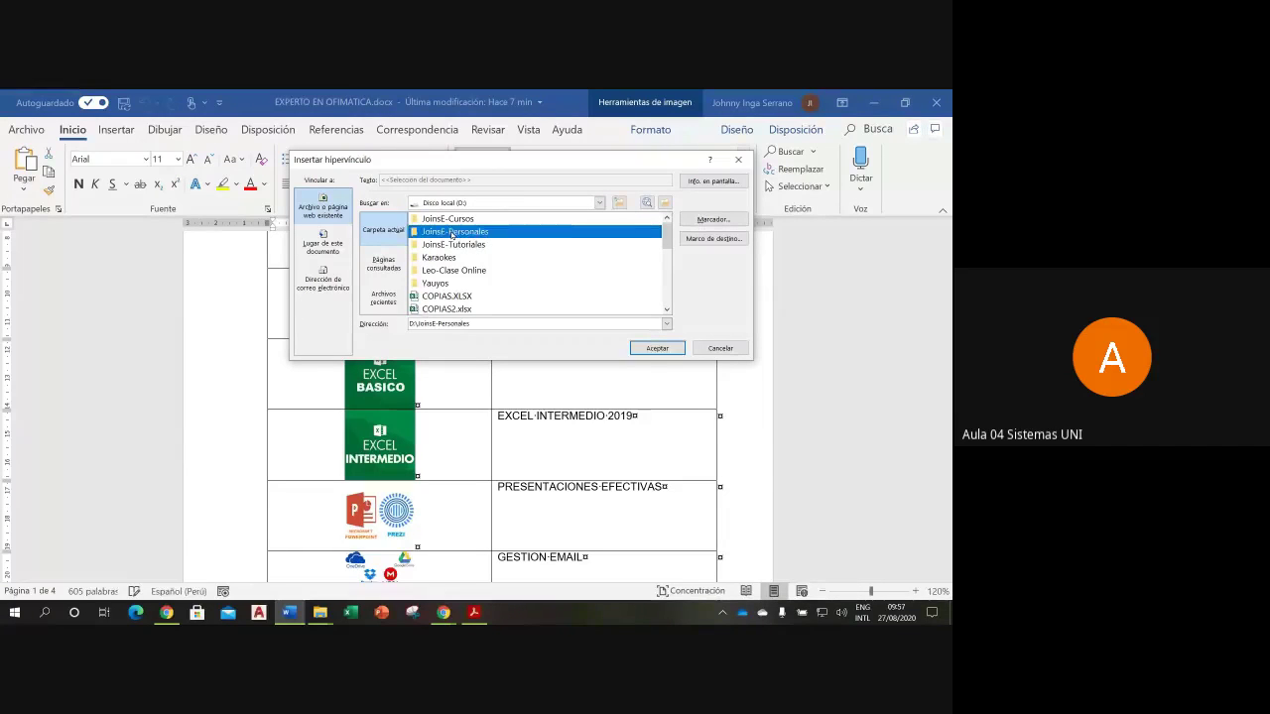
click(617, 203)
double_click(487, 283)
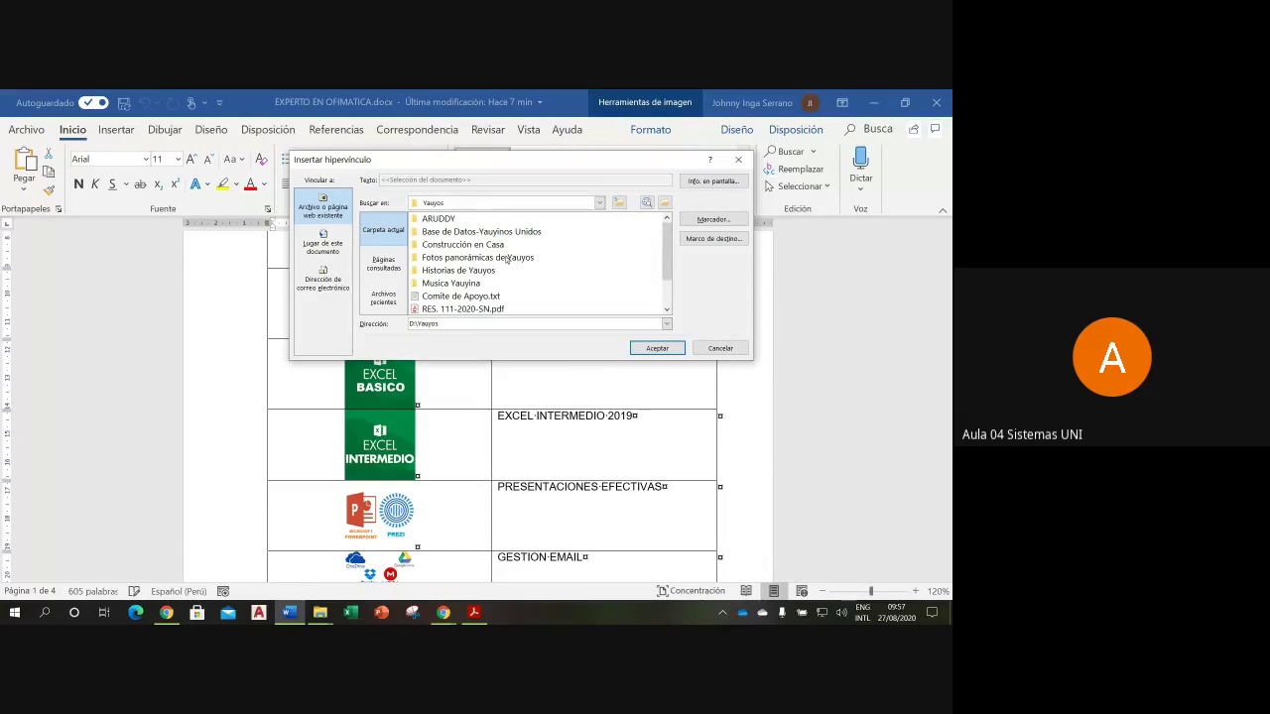
double_click(506, 258)
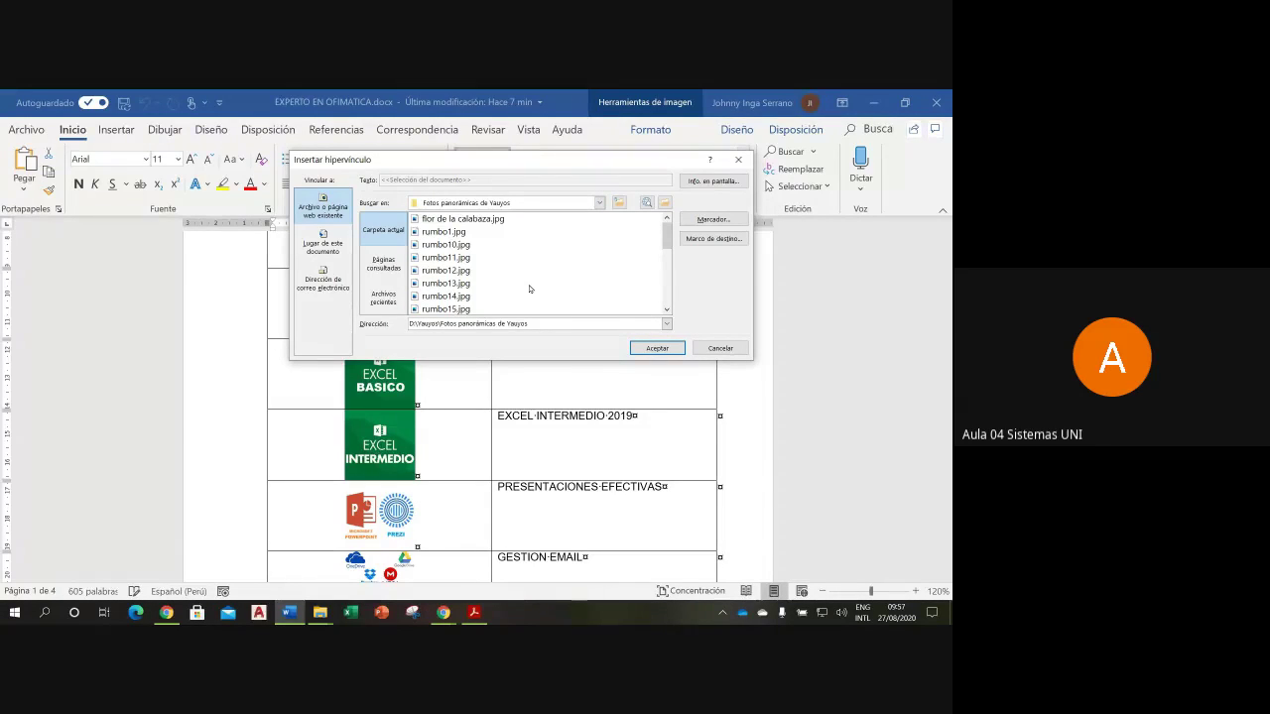
click(619, 204)
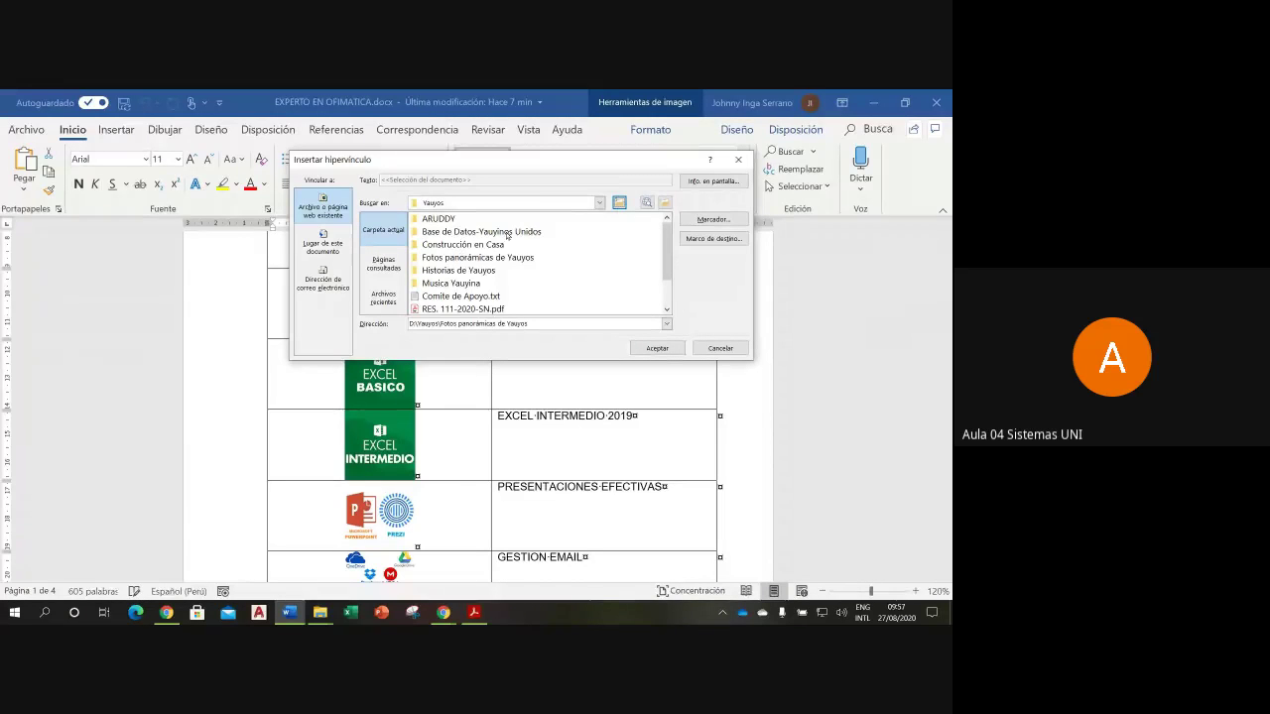
click(619, 203)
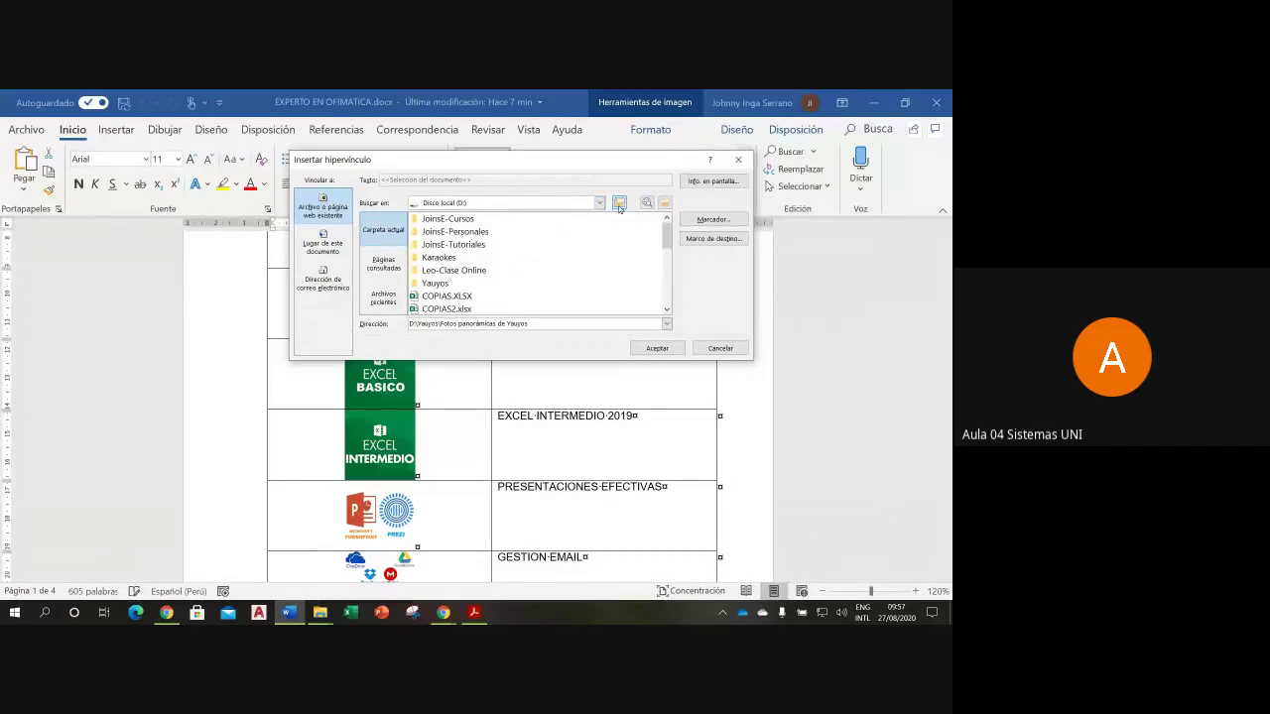
Step: Open D:\Karaokes\Mix-Farras Yauyinas 1, pick foto1.jpg and confirm the link
click(440, 258)
double_click(439, 258)
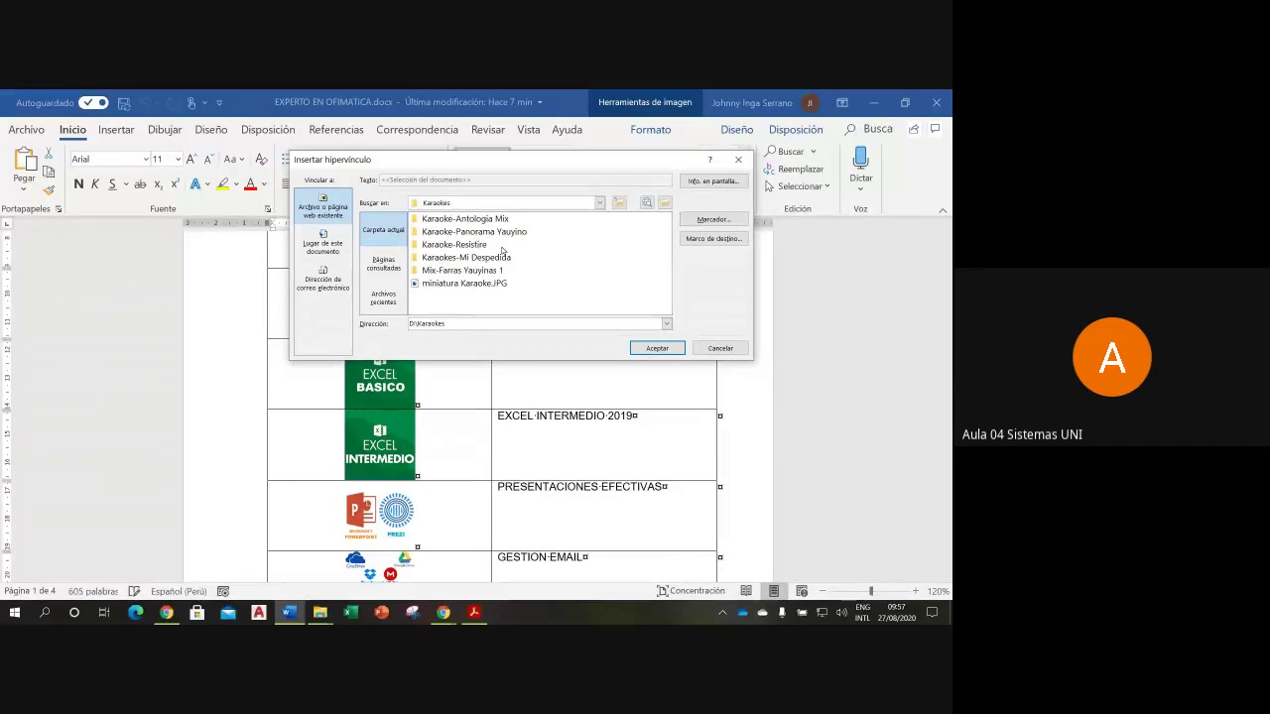
double_click(481, 271)
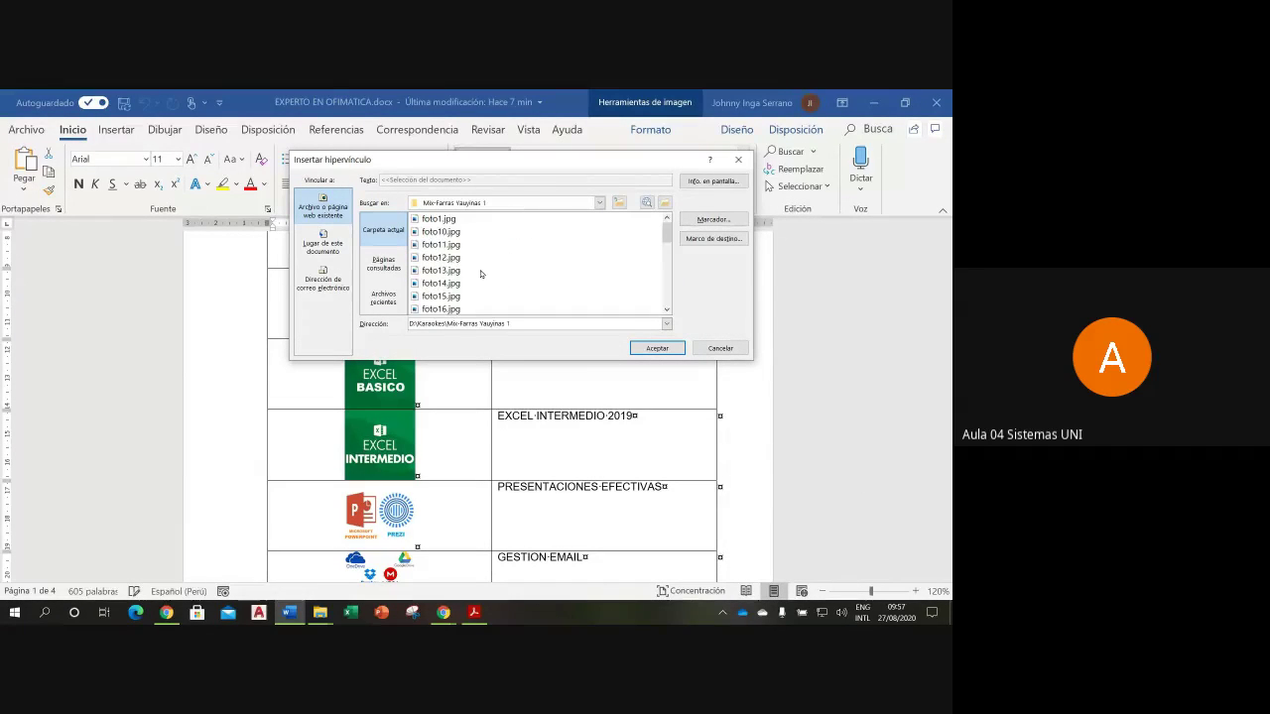
click(438, 219)
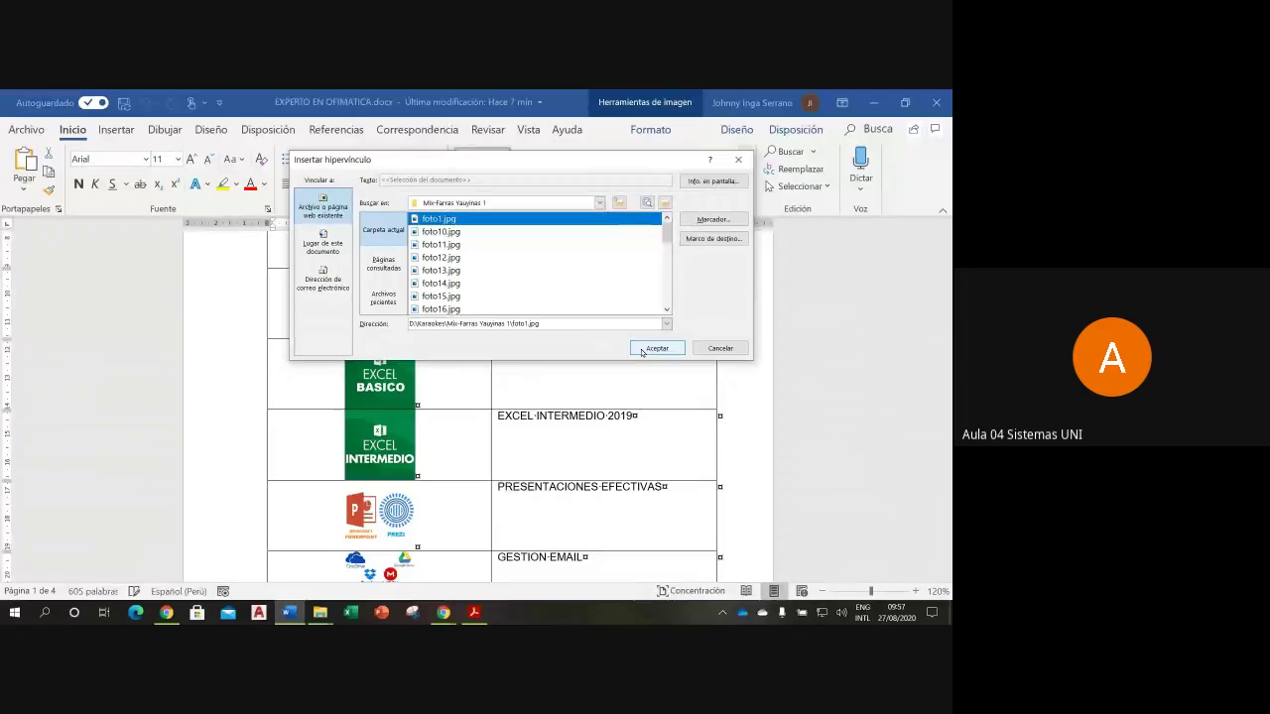
click(656, 348)
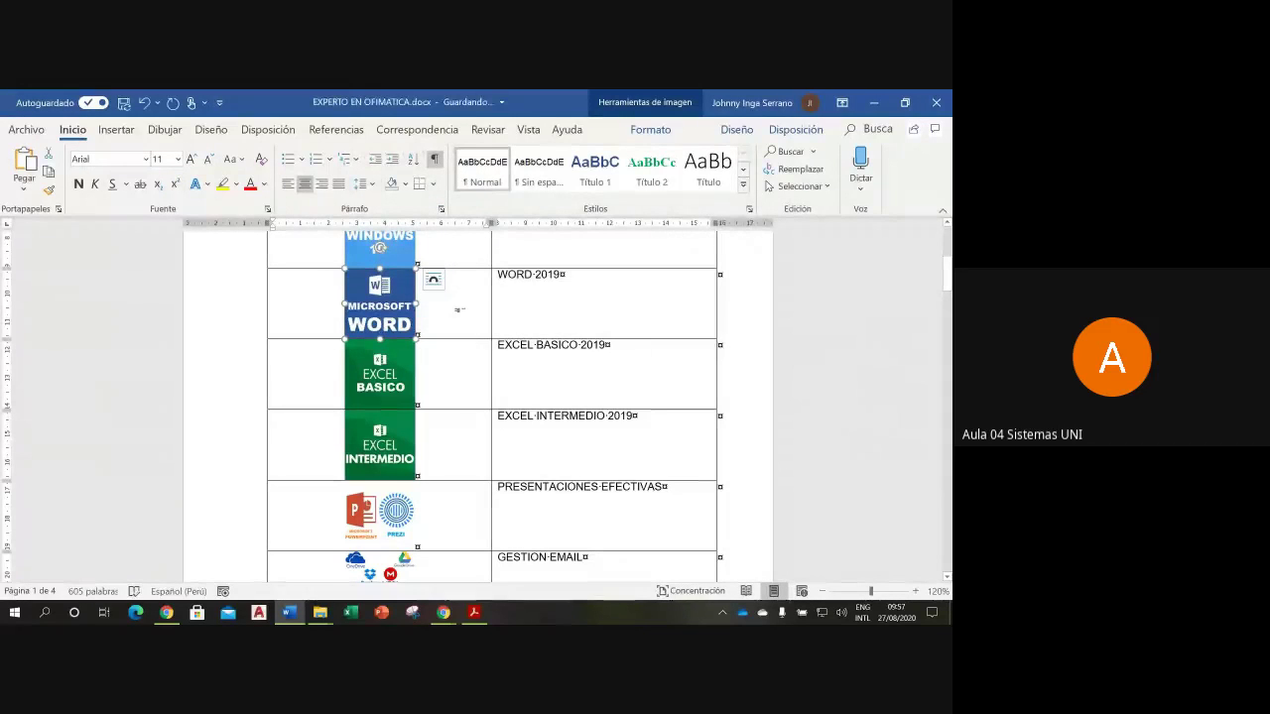
click(460, 309)
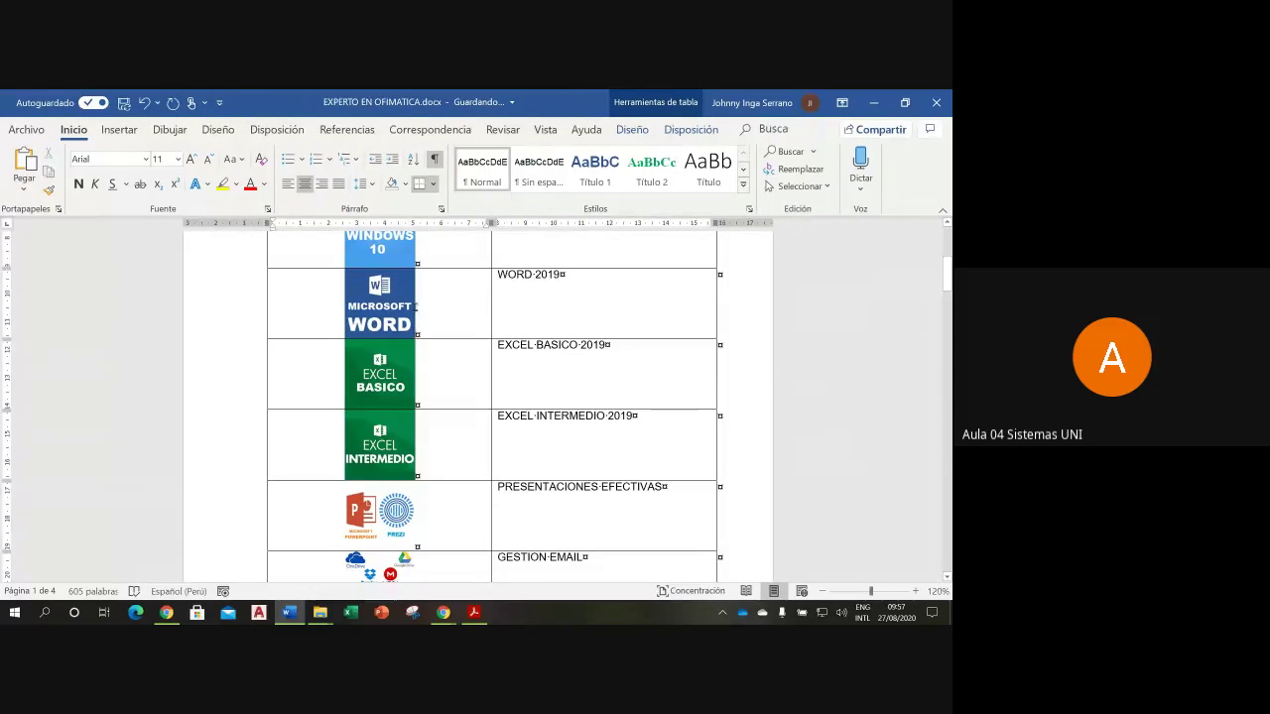
ctrl+click(398, 304)
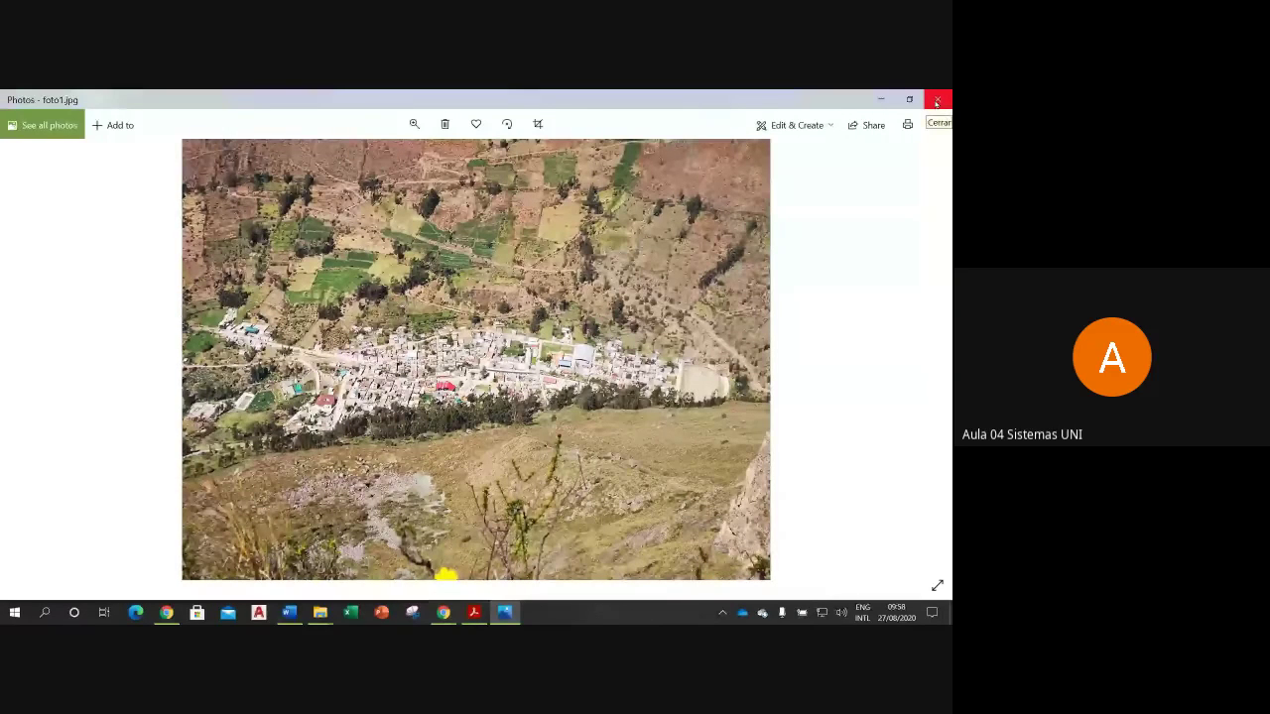
click(936, 102)
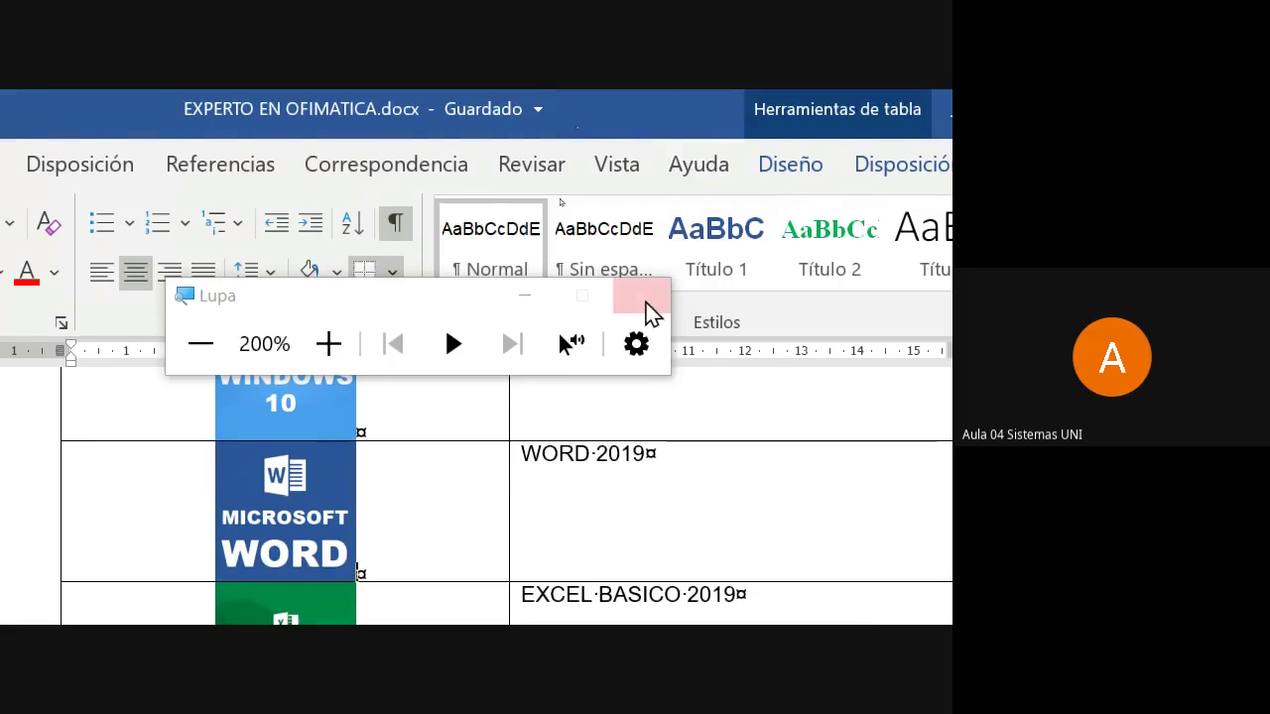
Step: Open Modificar hipervínculo for the linked Microsoft Word logo
click(643, 296)
right_click(397, 314)
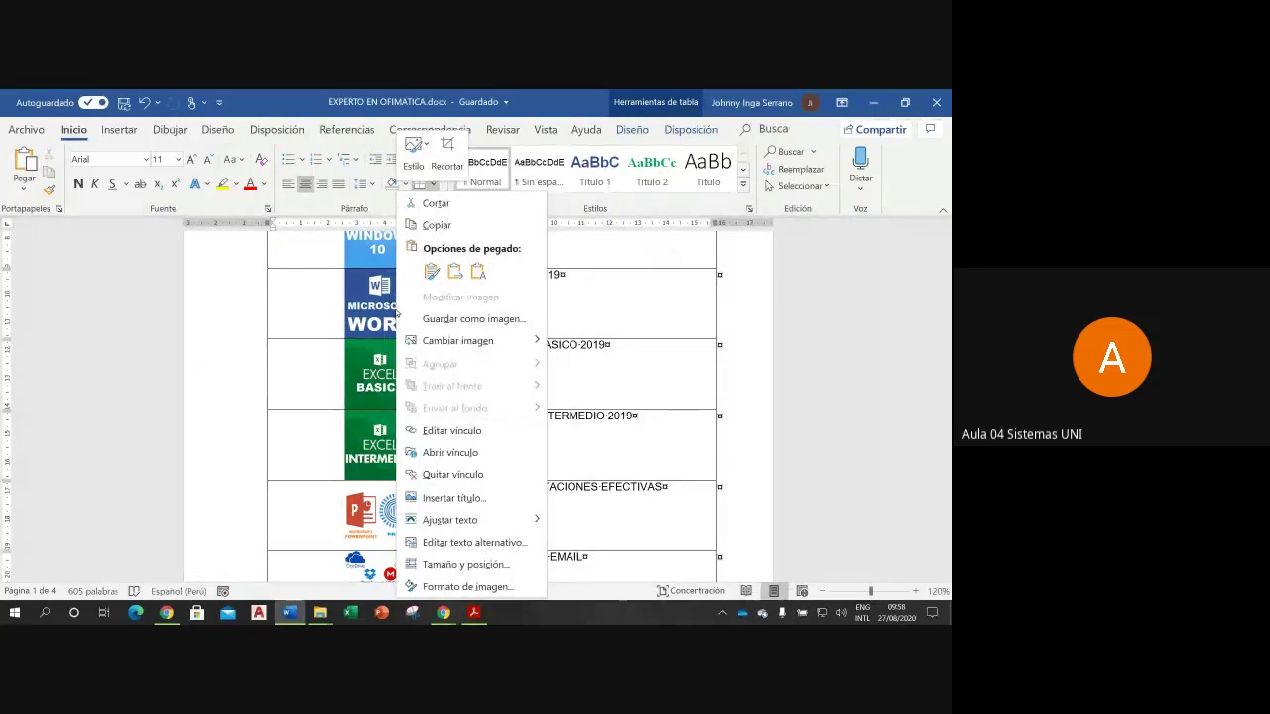
click(380, 377)
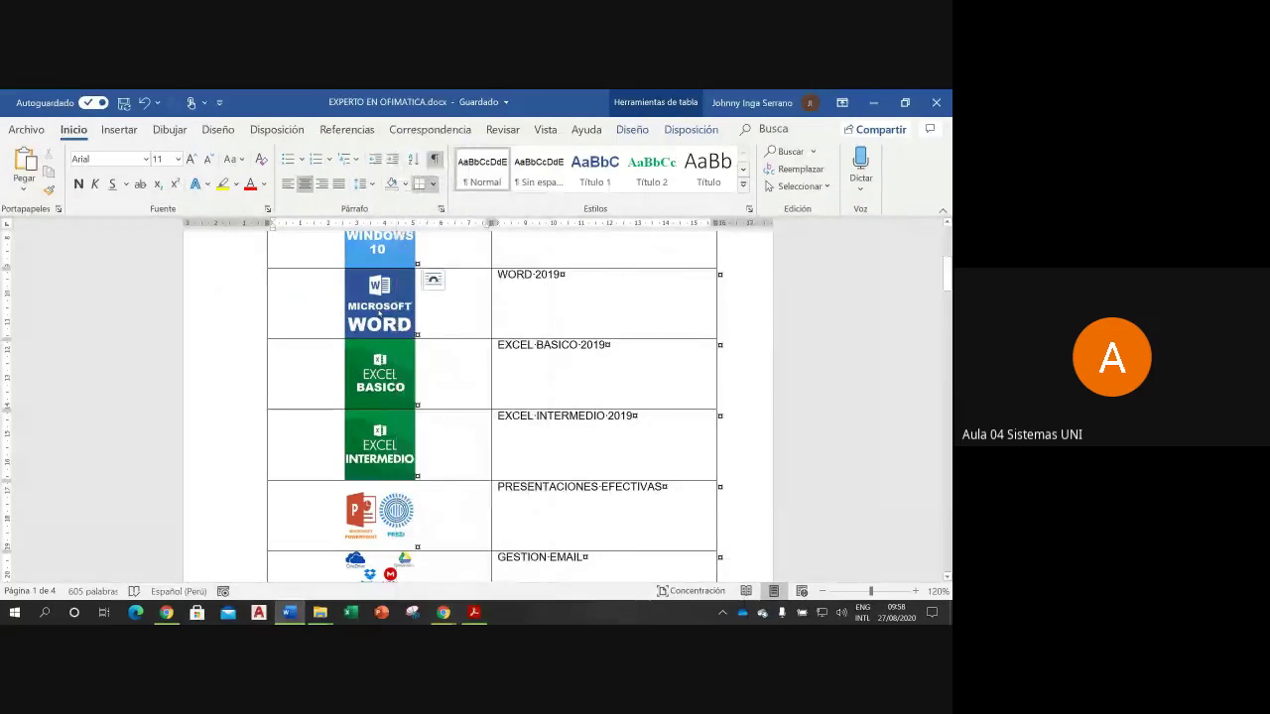
right_click(380, 377)
click(434, 430)
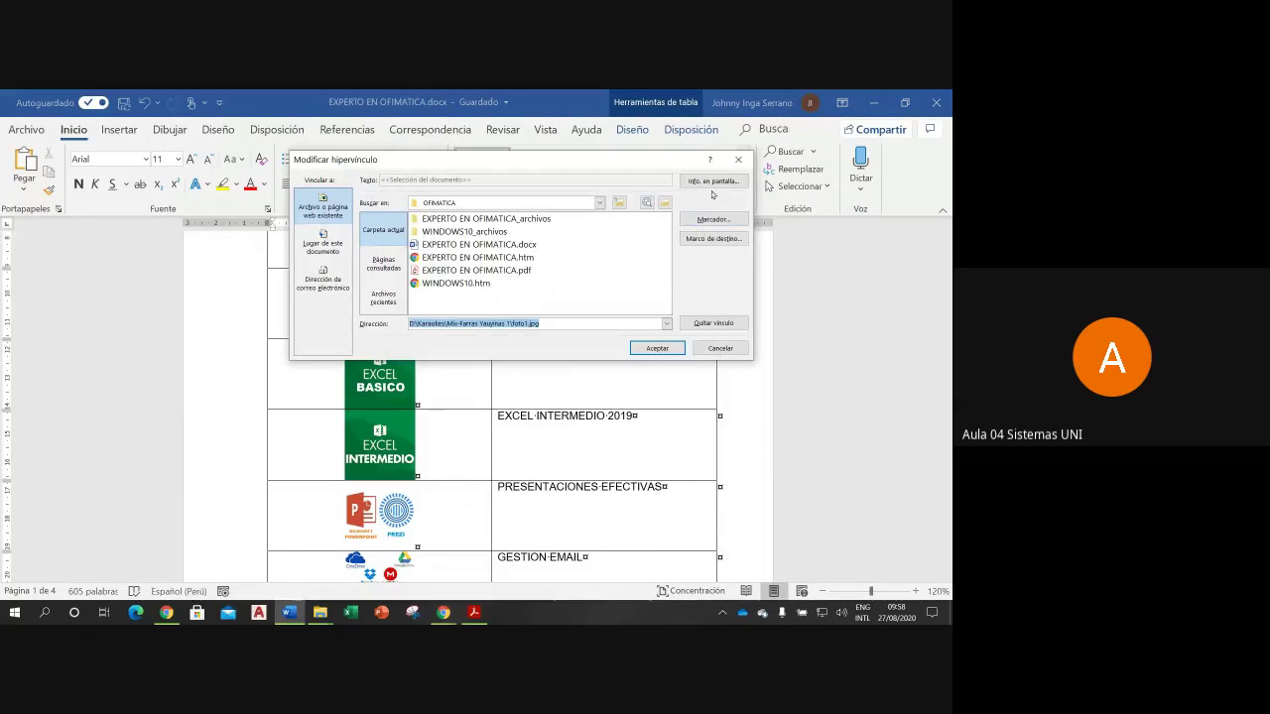
Step: Set the link's screen tip to 'IR A YAUYOS' and apply the edited hyperlink
click(713, 182)
text(ir)
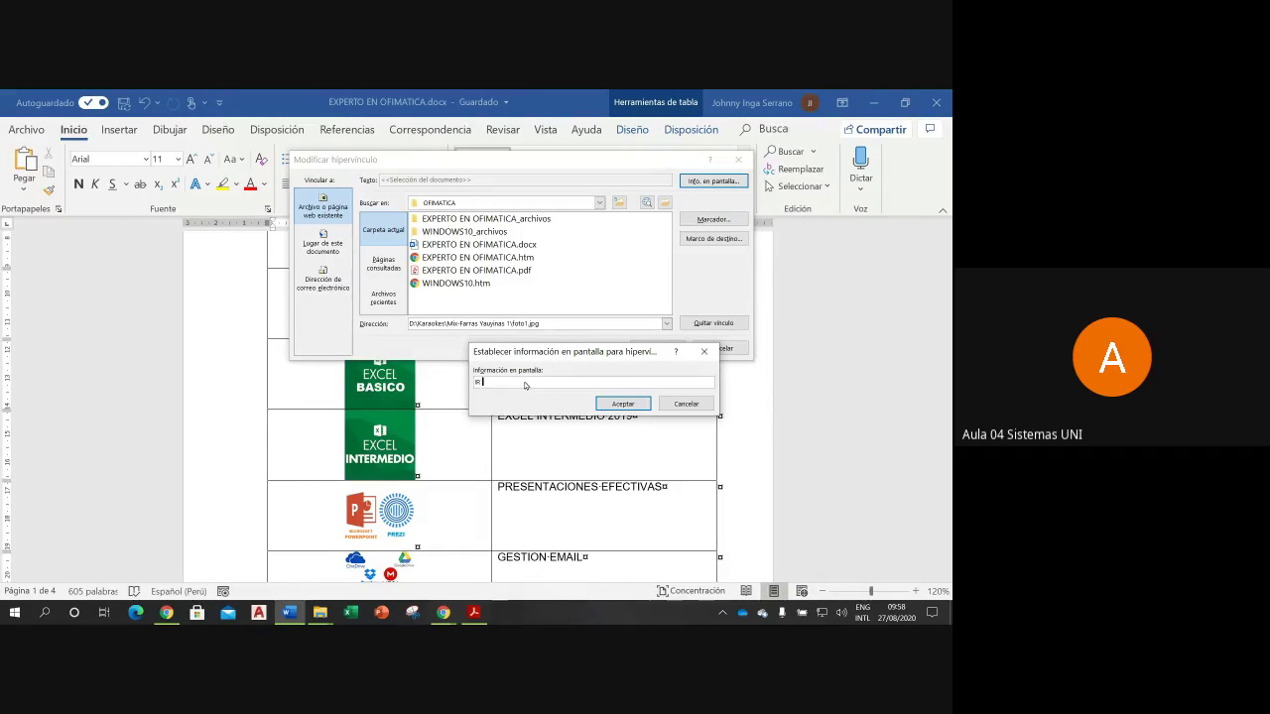
text(A)
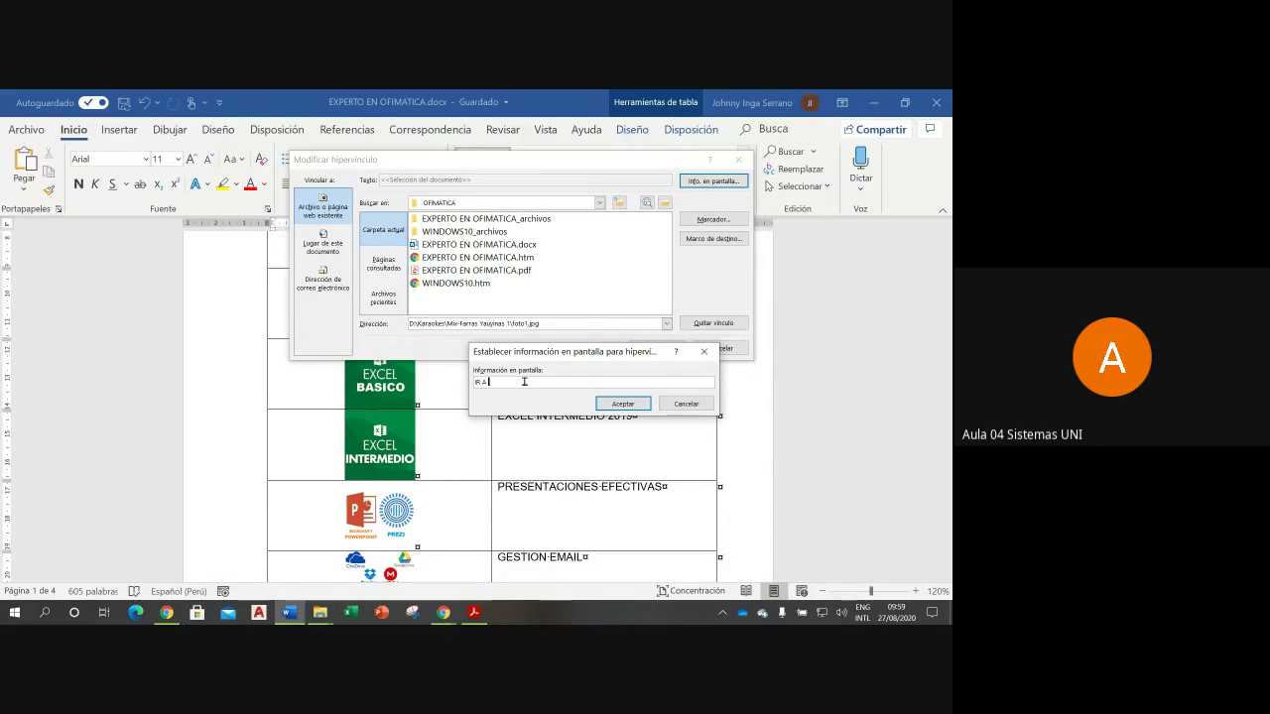
text( YAU)
click(623, 404)
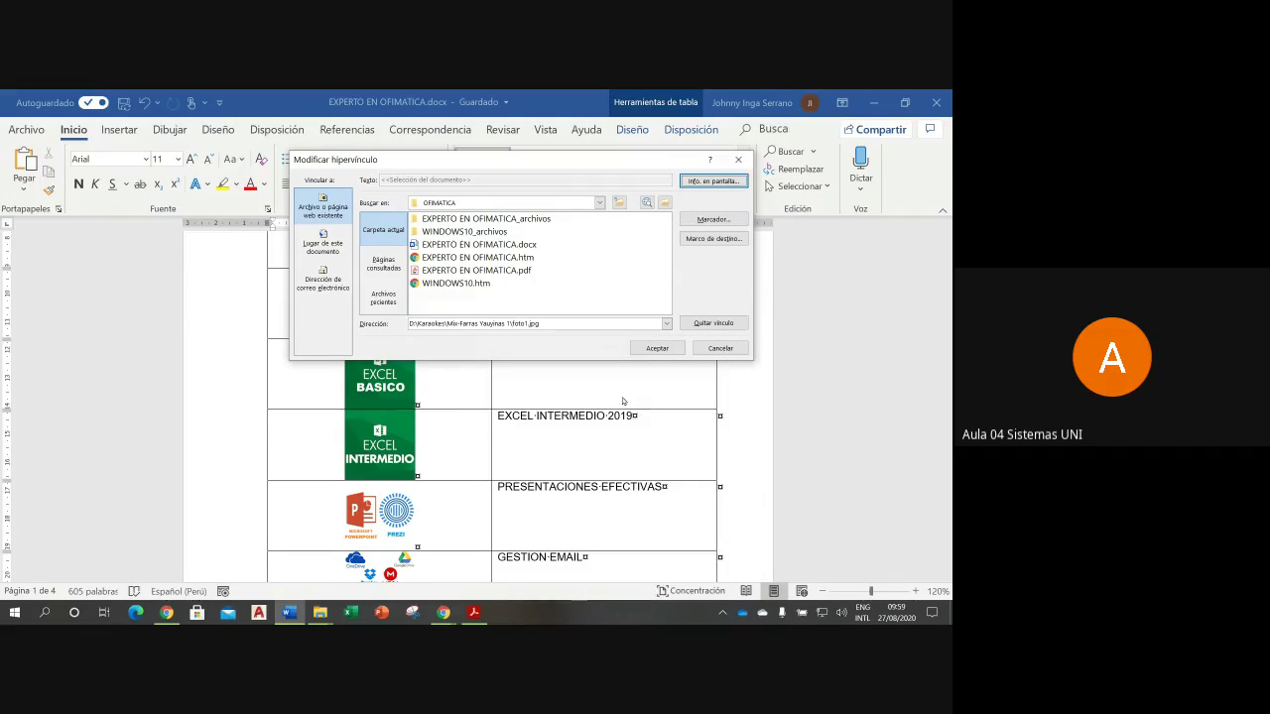
click(656, 348)
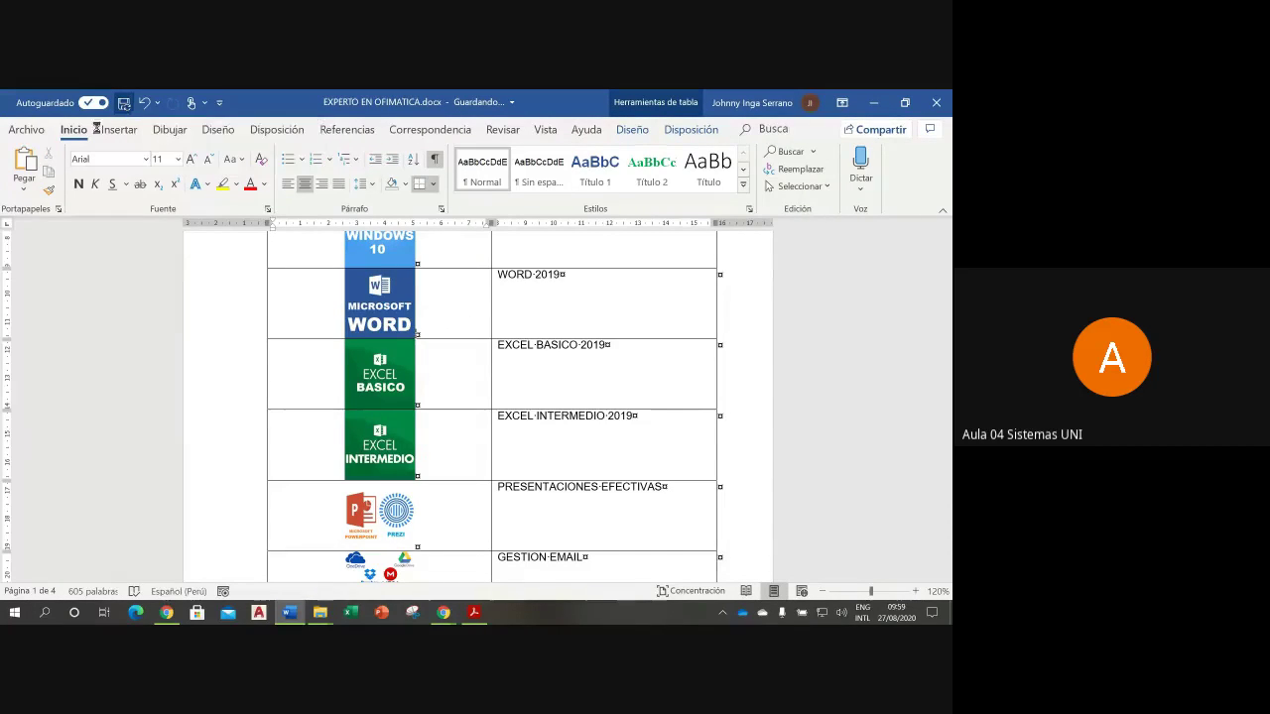
Step: Export via Crear documento PDF/XPS as EXPERTO EN OFIMATICA.pdf, replacing the existing PDF
click(28, 130)
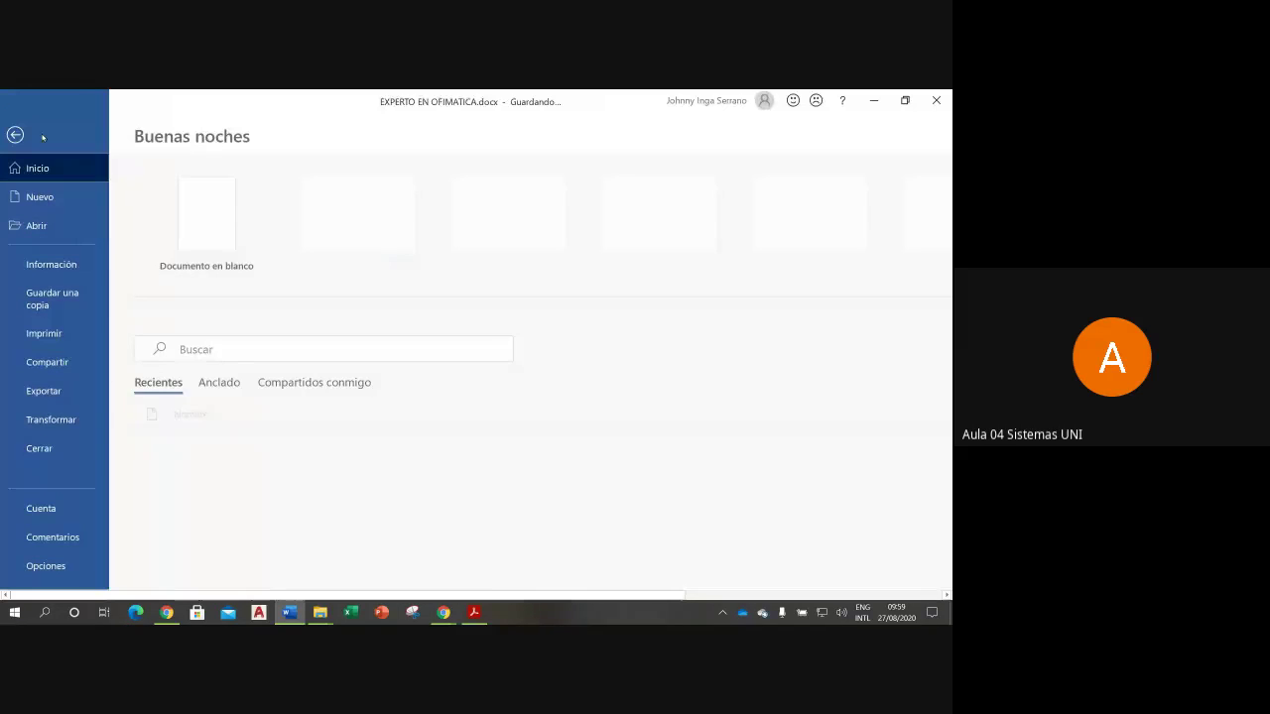
click(71, 397)
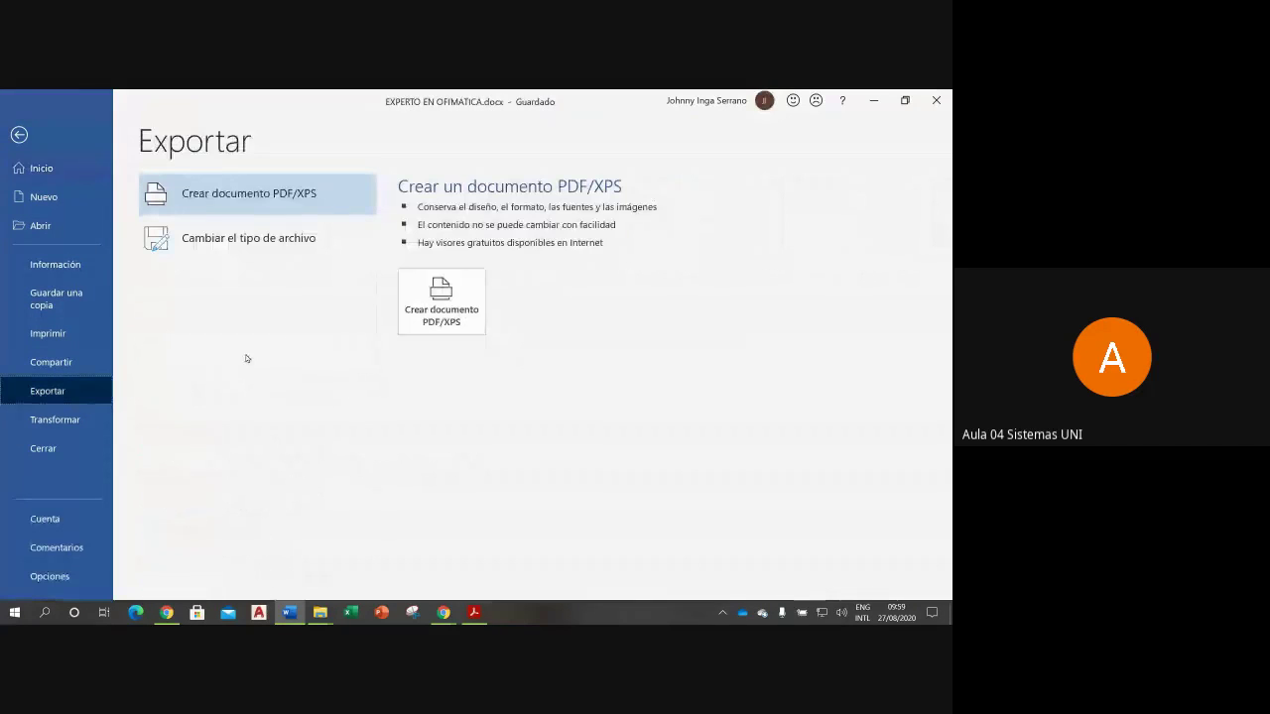
click(431, 305)
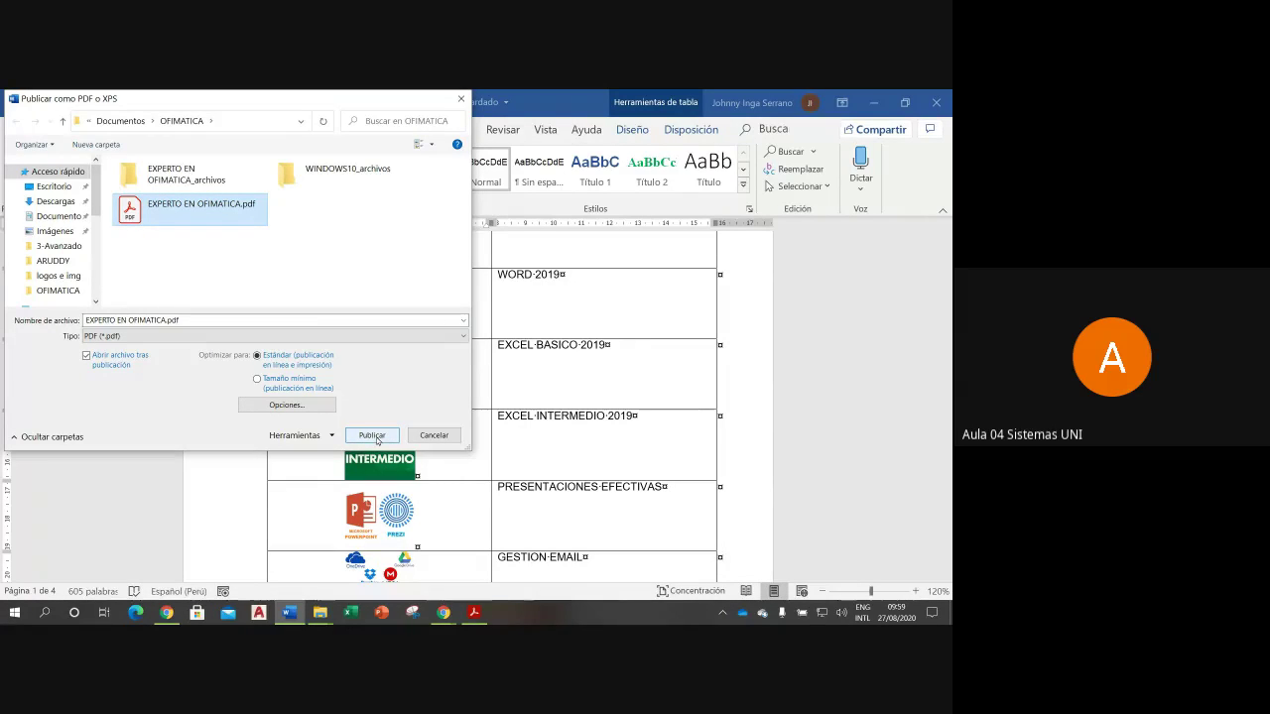
click(373, 436)
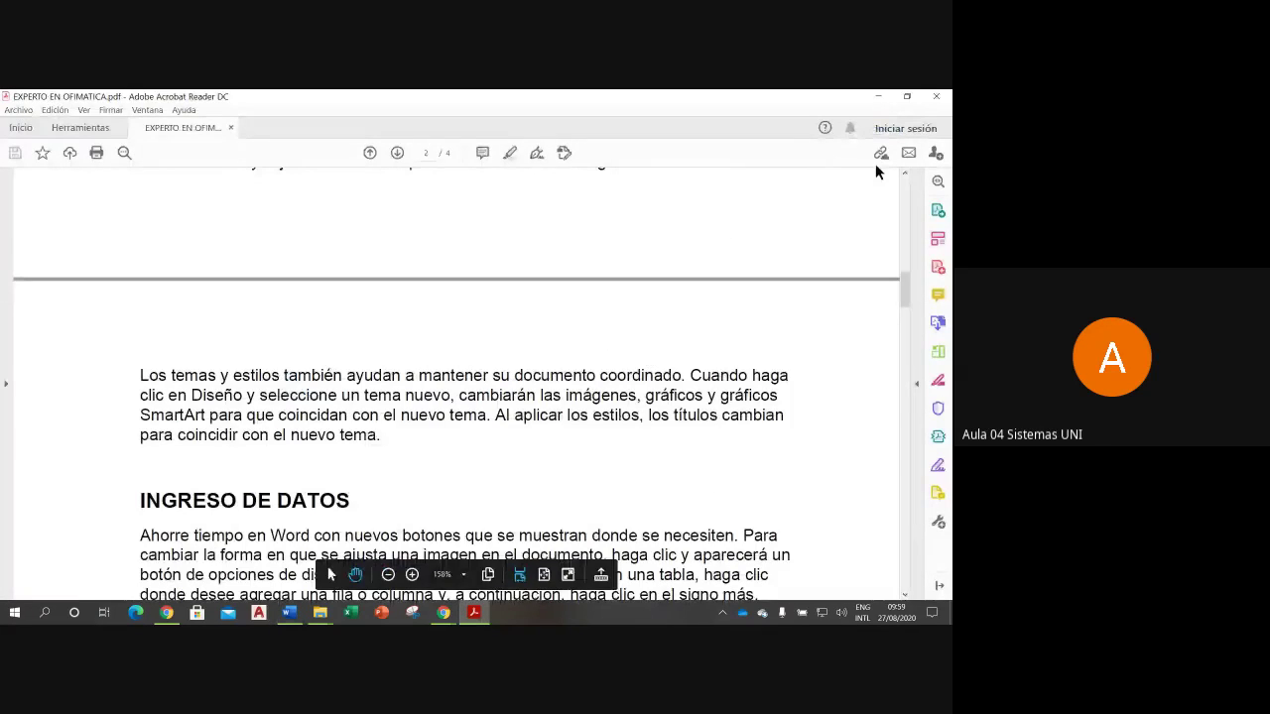
Step: Close the old PDF and the OneDrive tab, then open EXPERTO EN OFIMATICA.pdf from the OFIMATICA folder
click(936, 97)
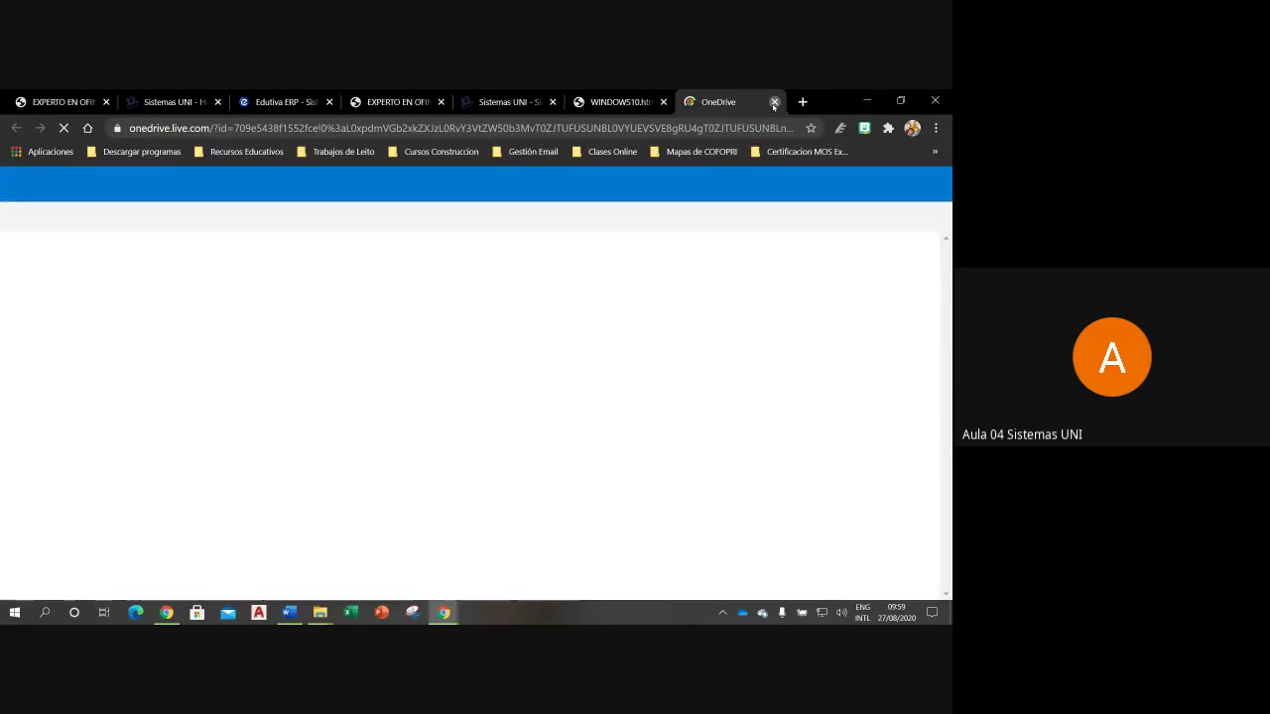
click(774, 102)
mouse_move(319, 612)
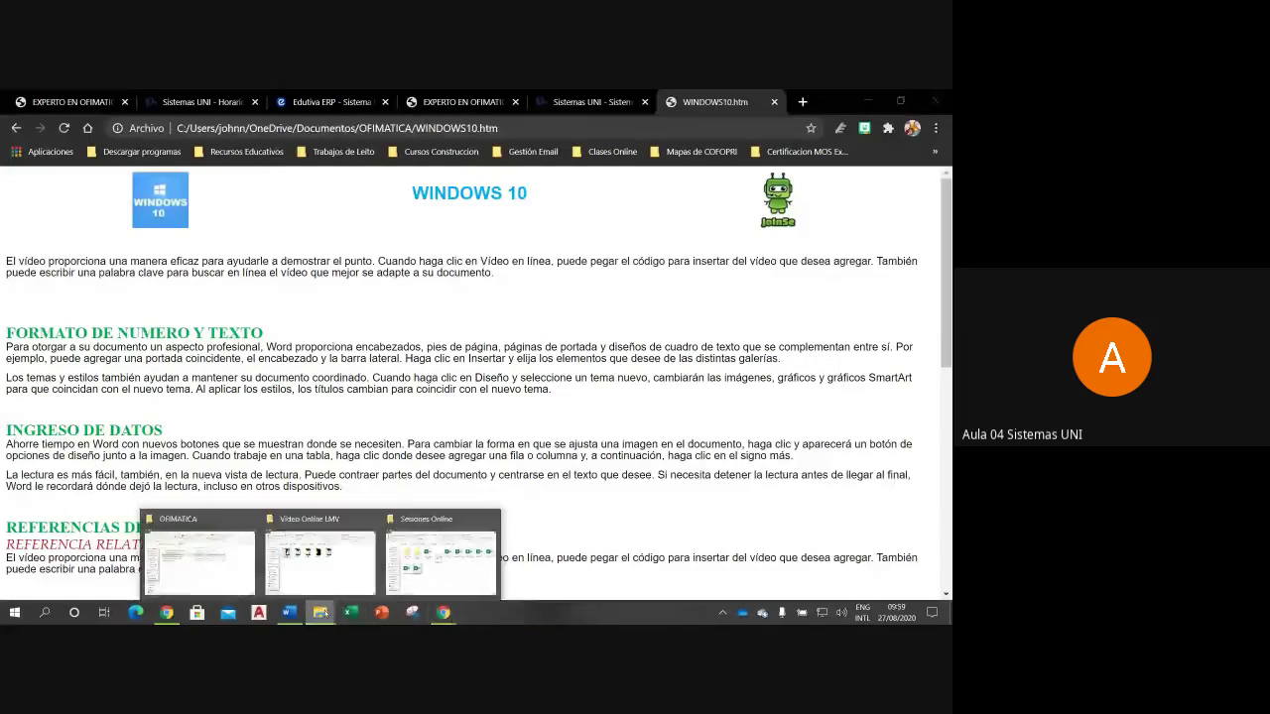
click(198, 556)
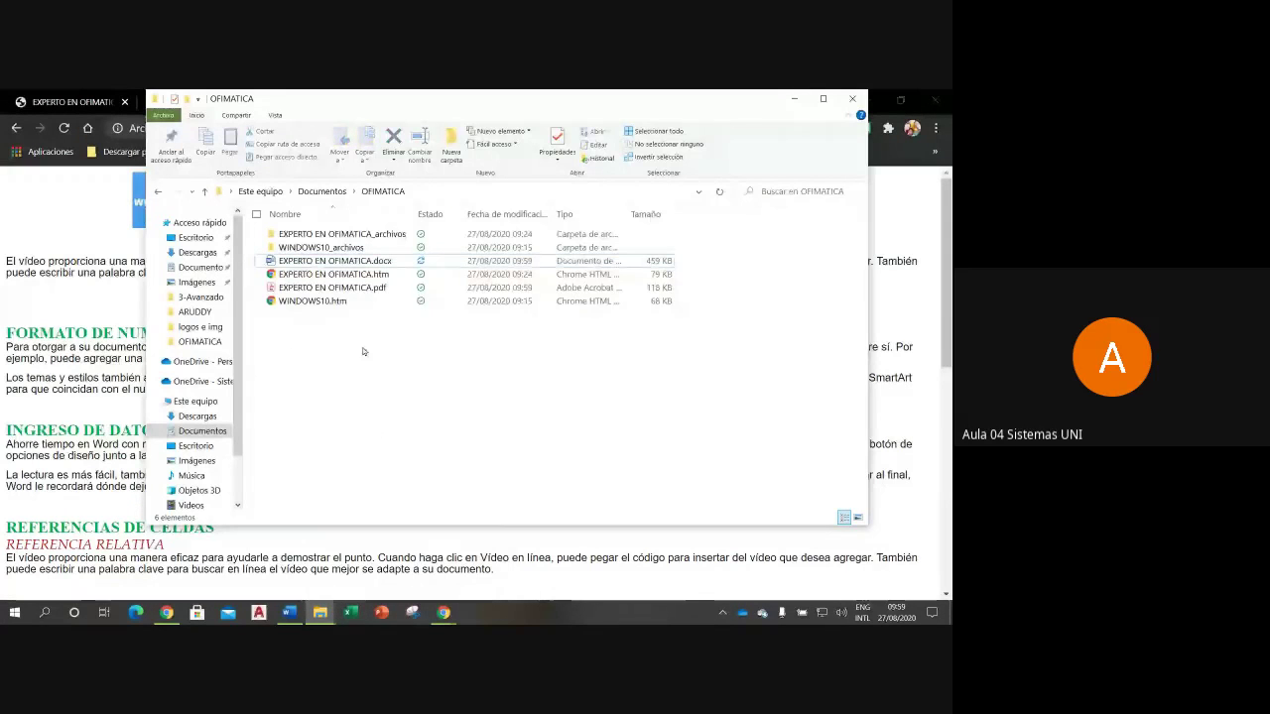
double_click(359, 288)
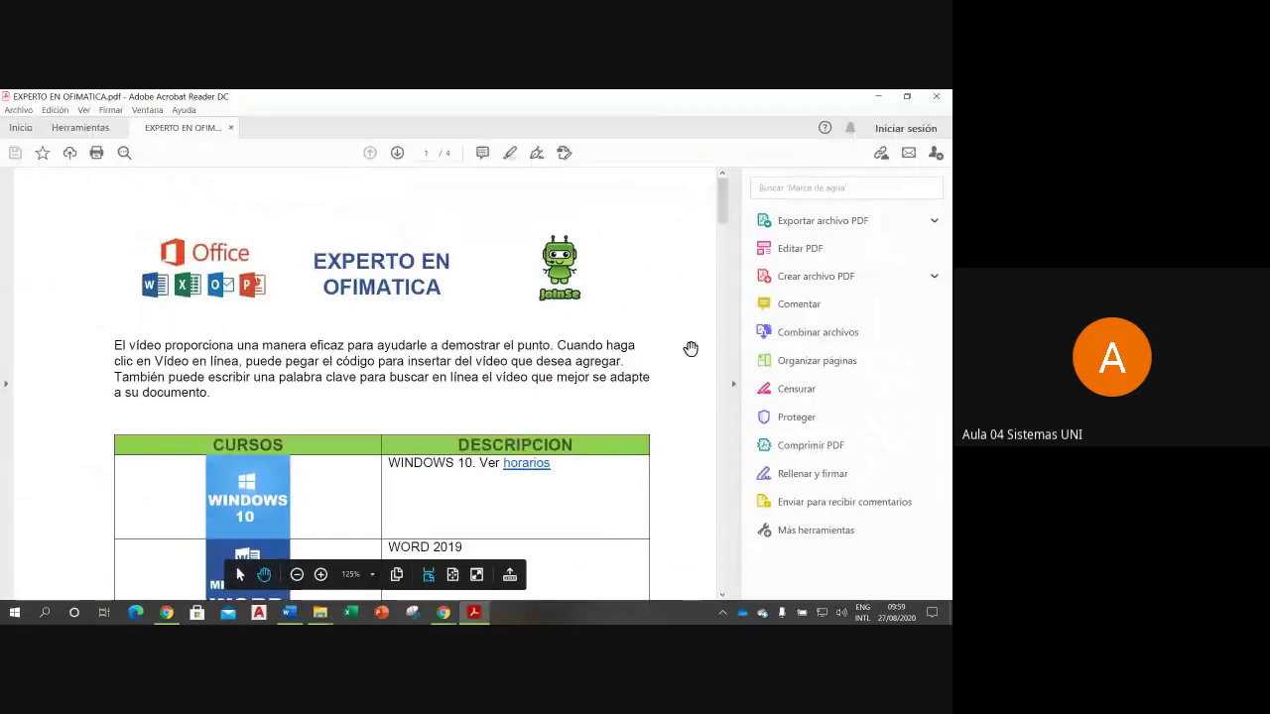
Step: Click the WORD logo link, allow (Permitir) and confirm (Sí) so foto1.jpg opens, then close the photo
drag(723, 208, 723, 243)
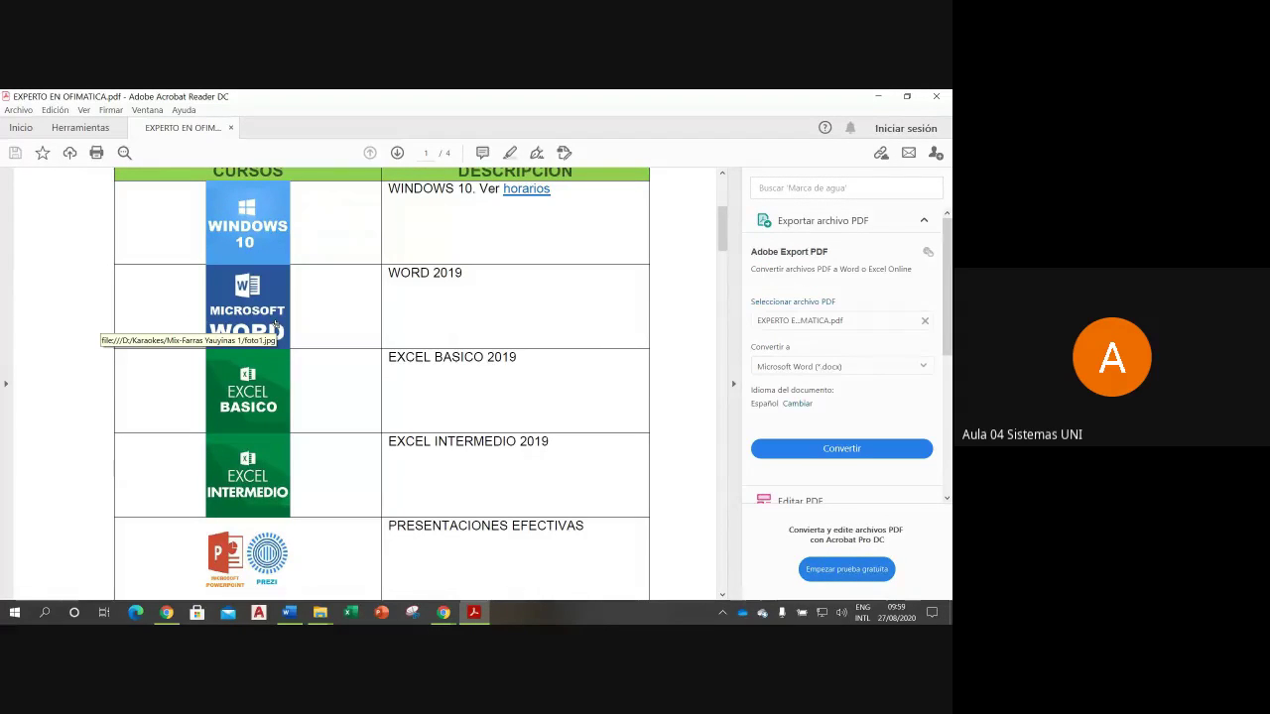
click(275, 325)
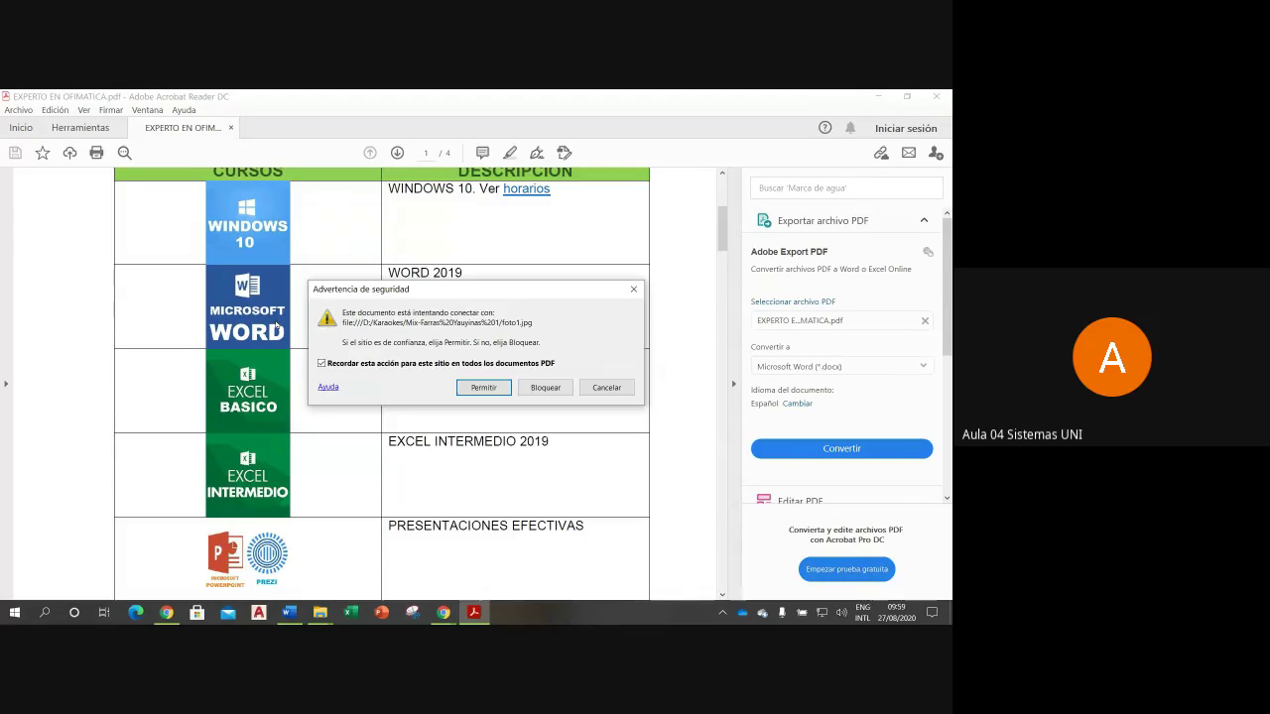
click(483, 388)
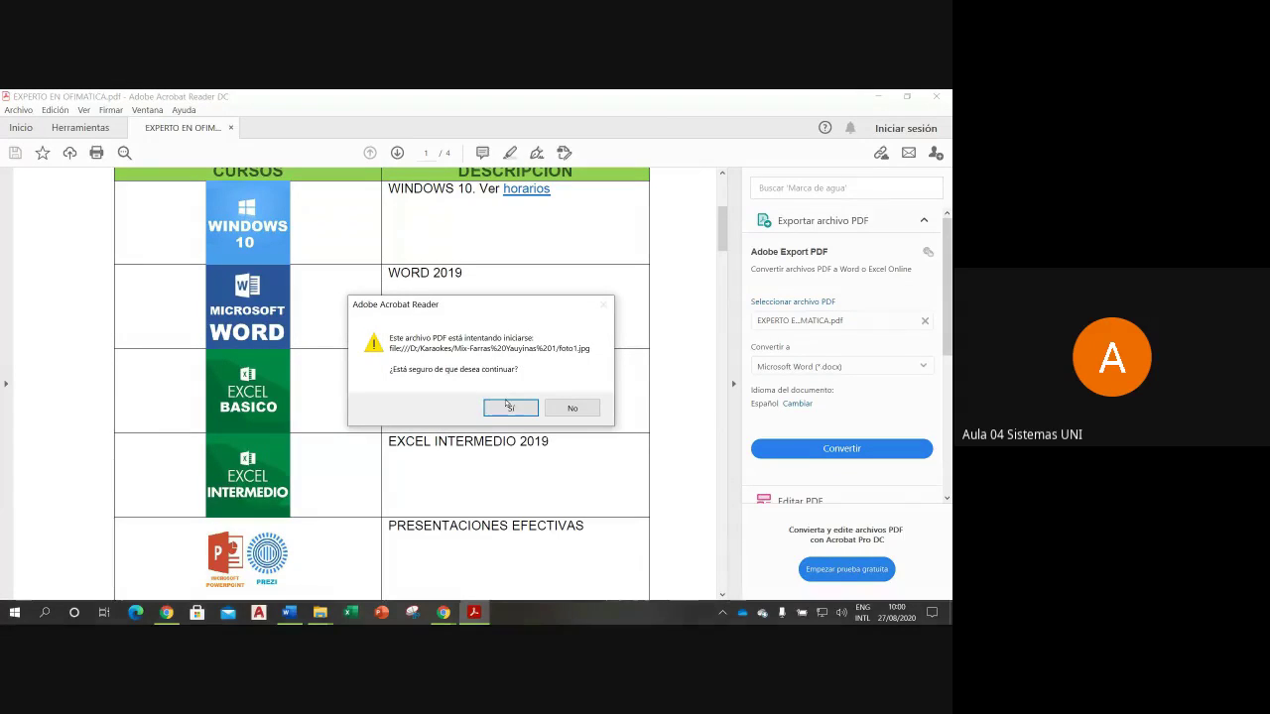
click(507, 412)
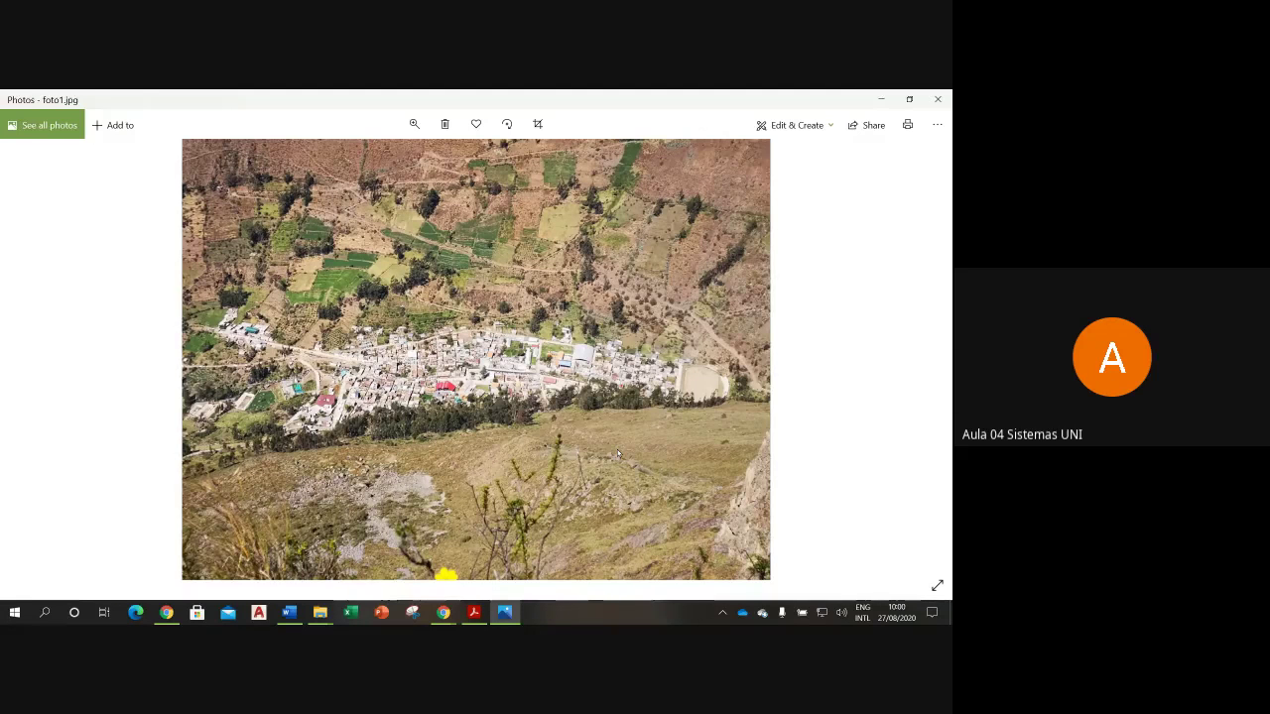
click(937, 100)
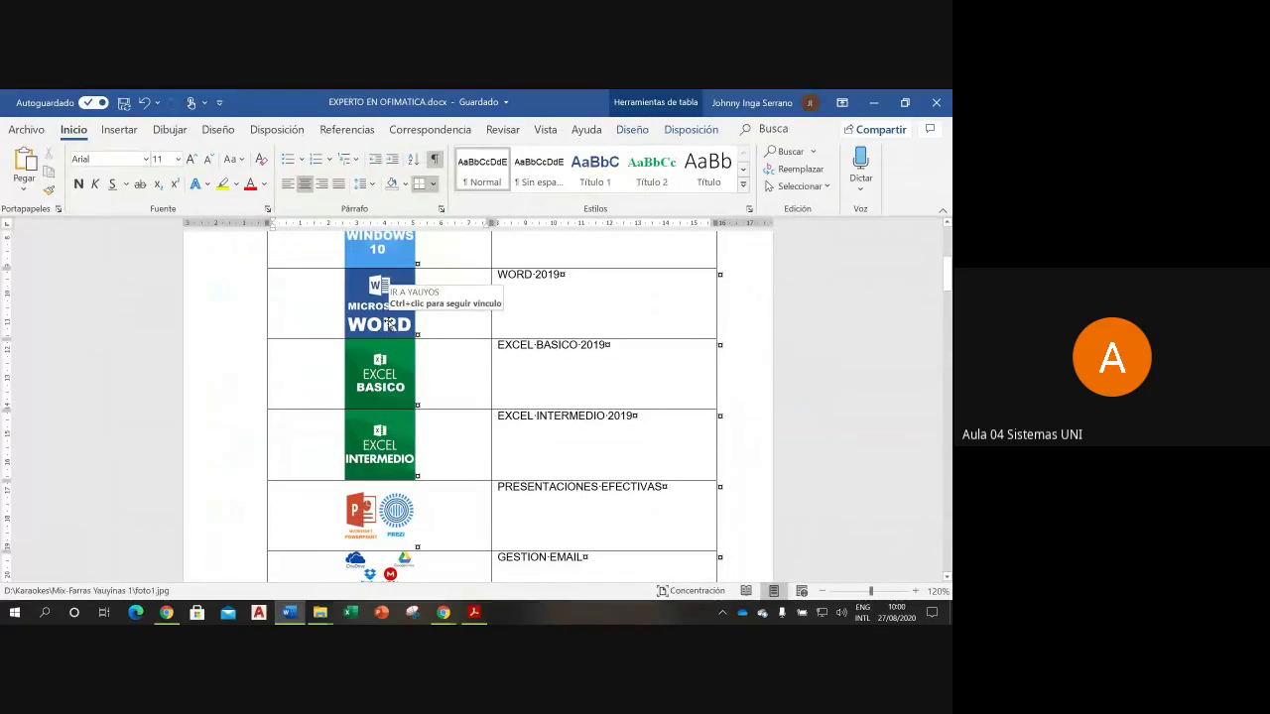
Step: Click the WORD logo link twice, cancelling the security warning each time, then show the Herramientas overview
click(474, 612)
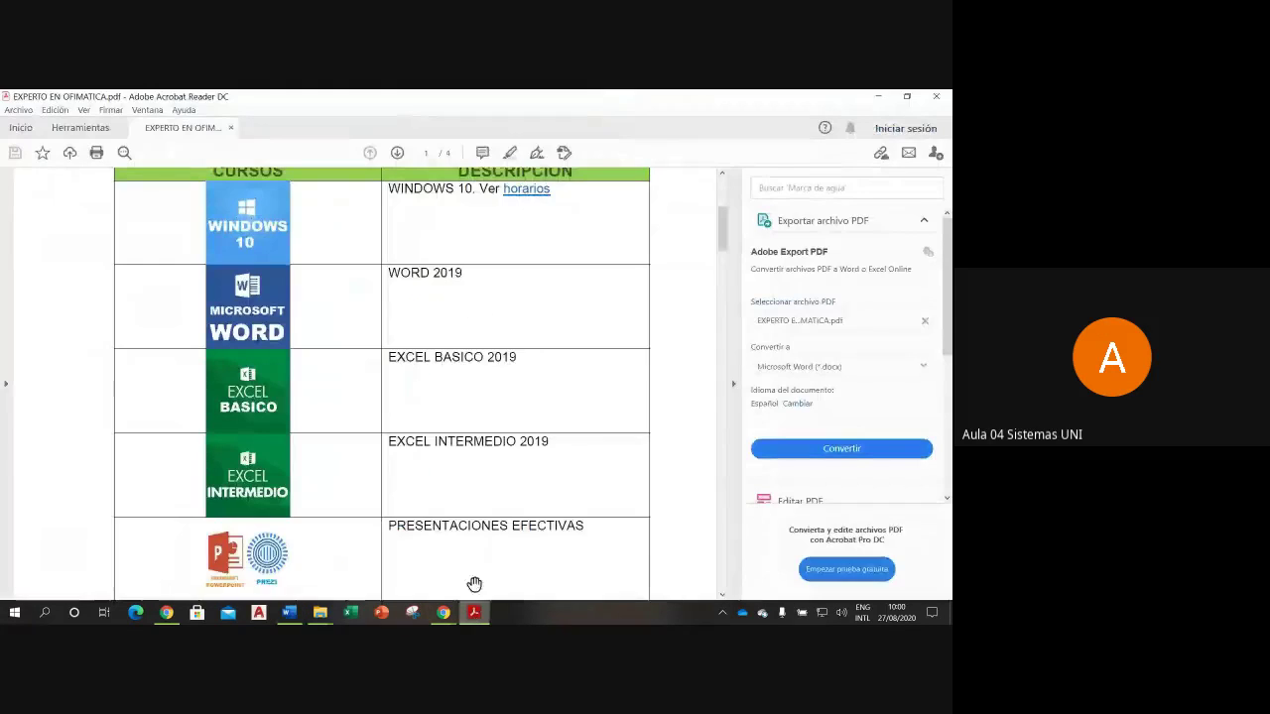
right_click(266, 324)
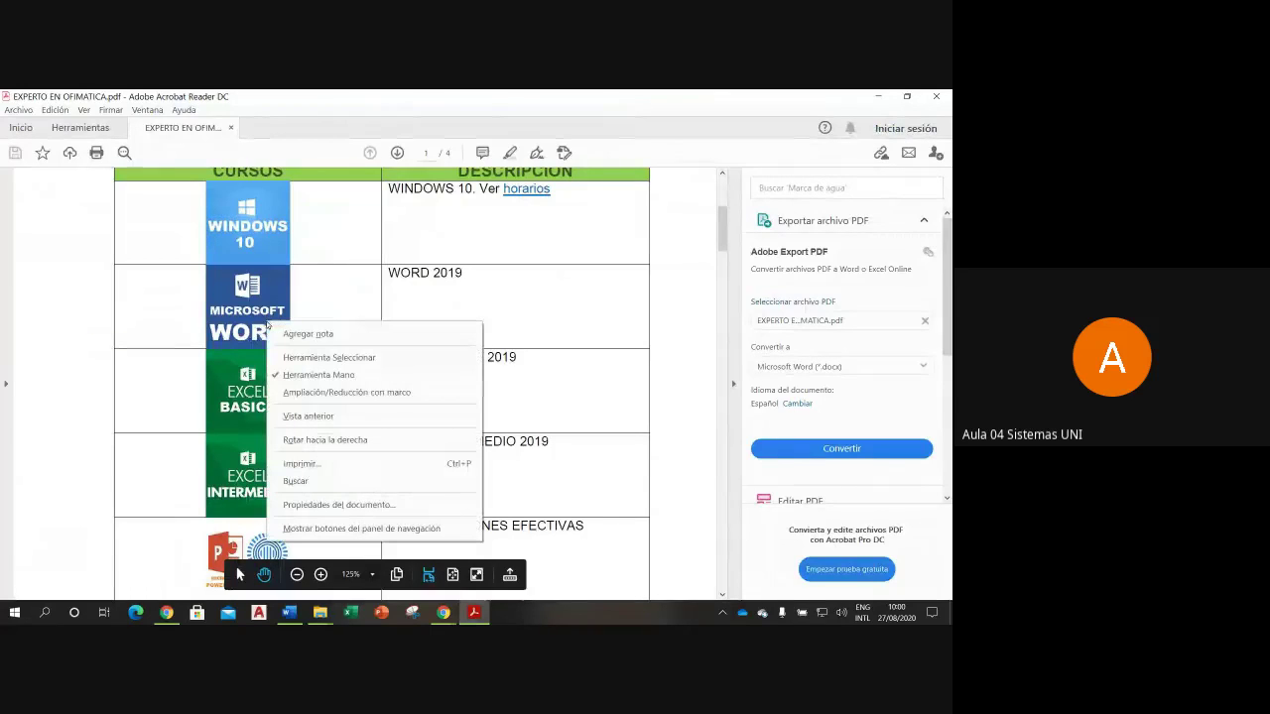
click(265, 313)
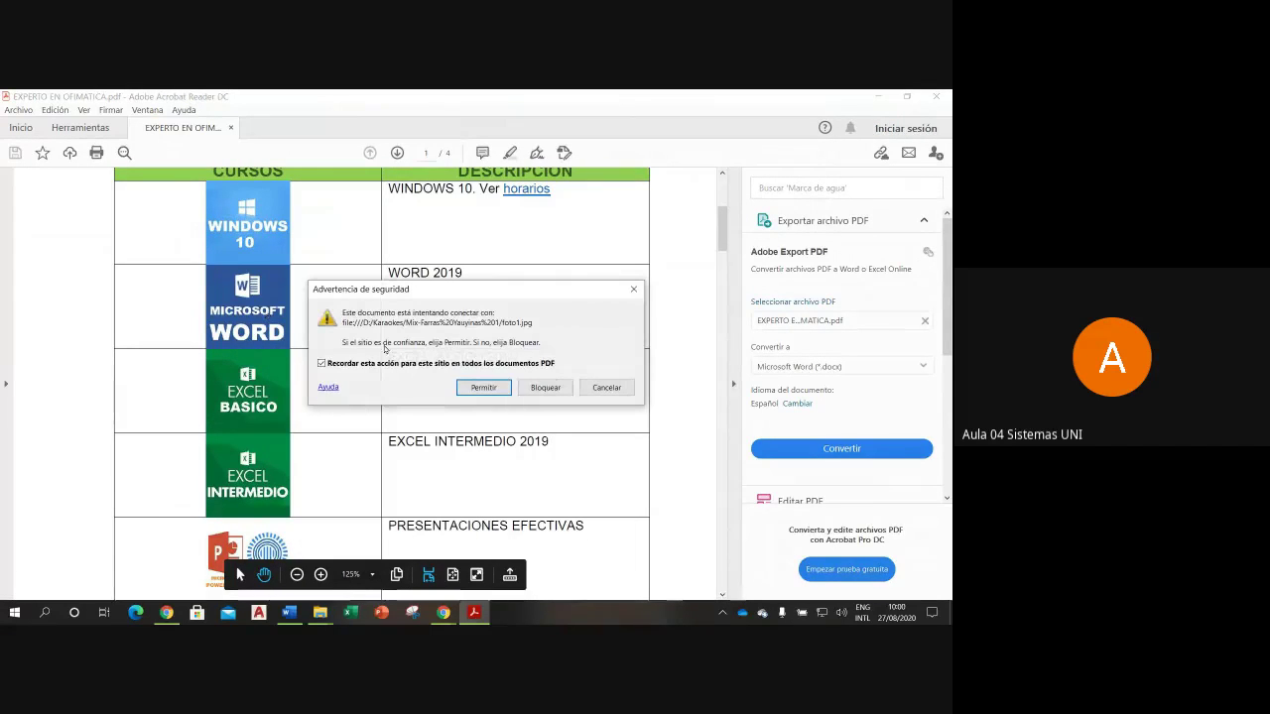
click(605, 388)
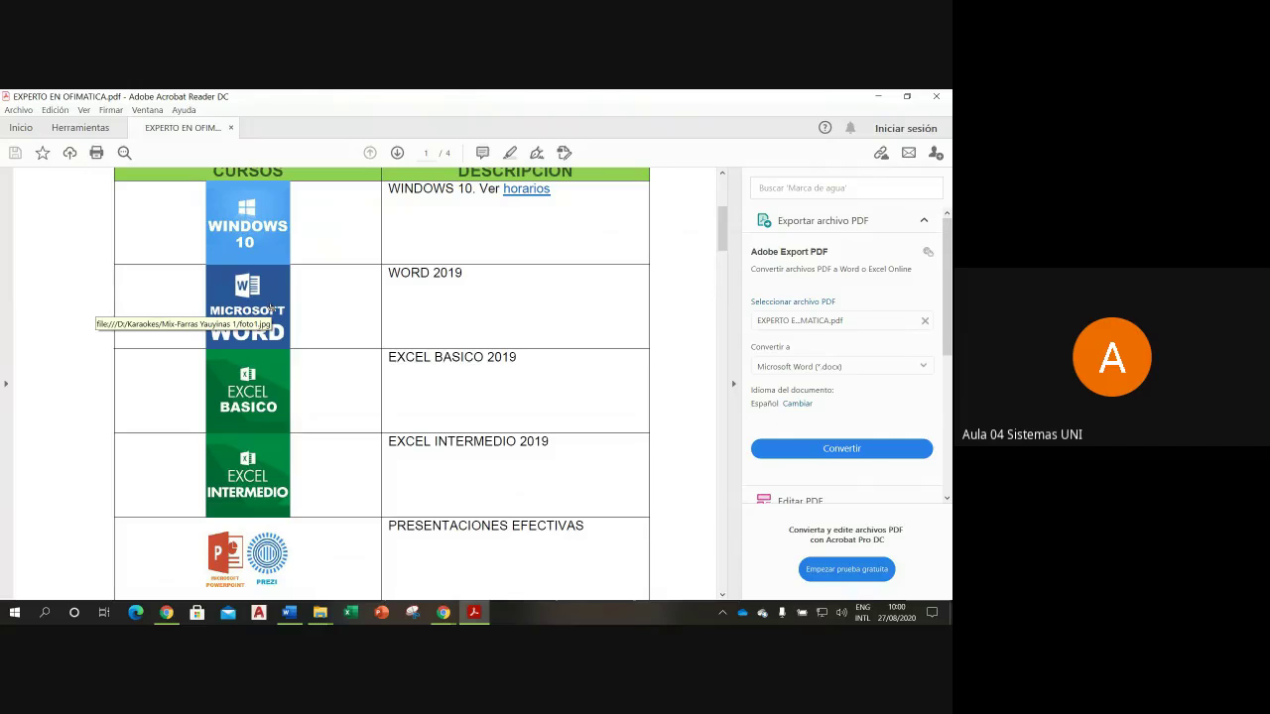
scroll(326, 307, up, 1)
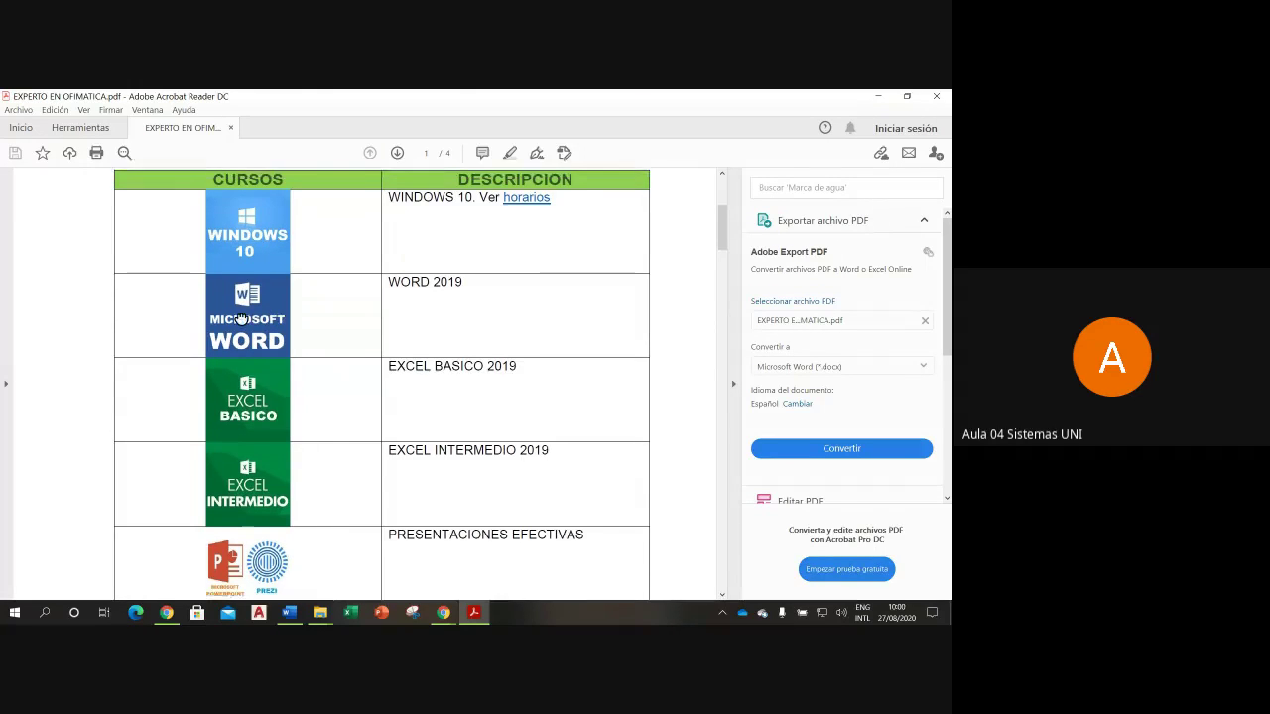
click(218, 328)
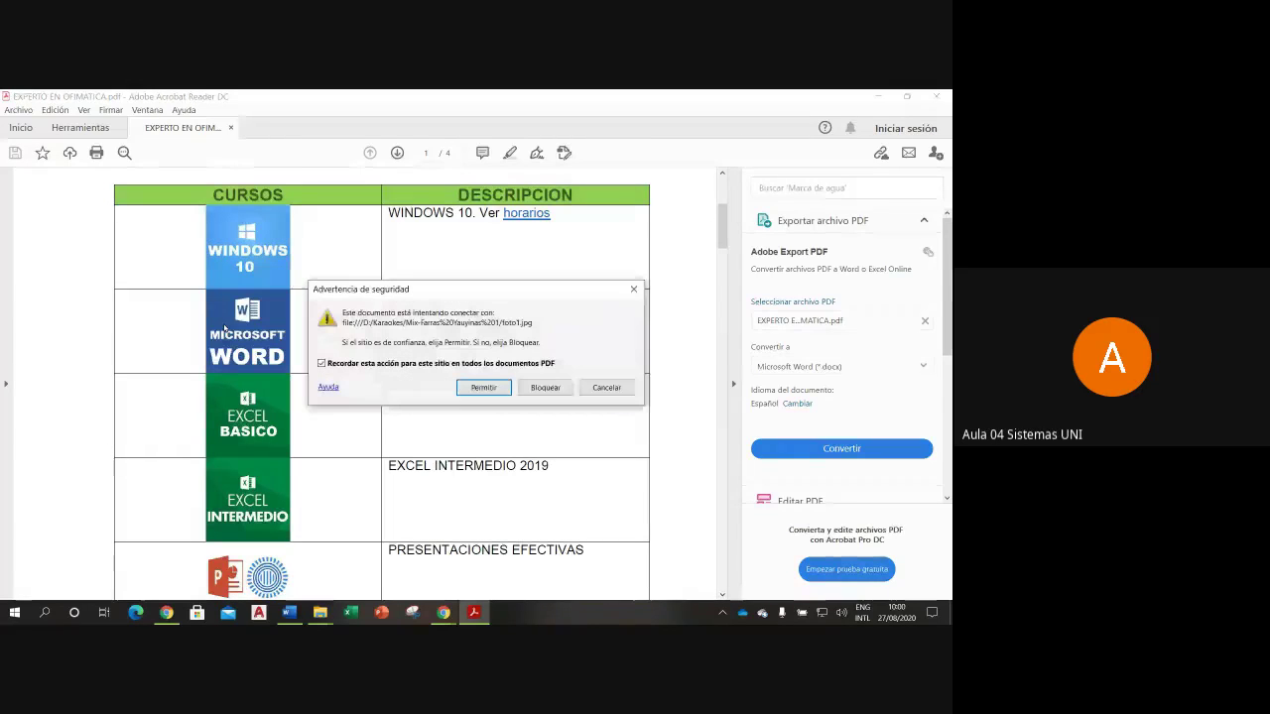
click(604, 387)
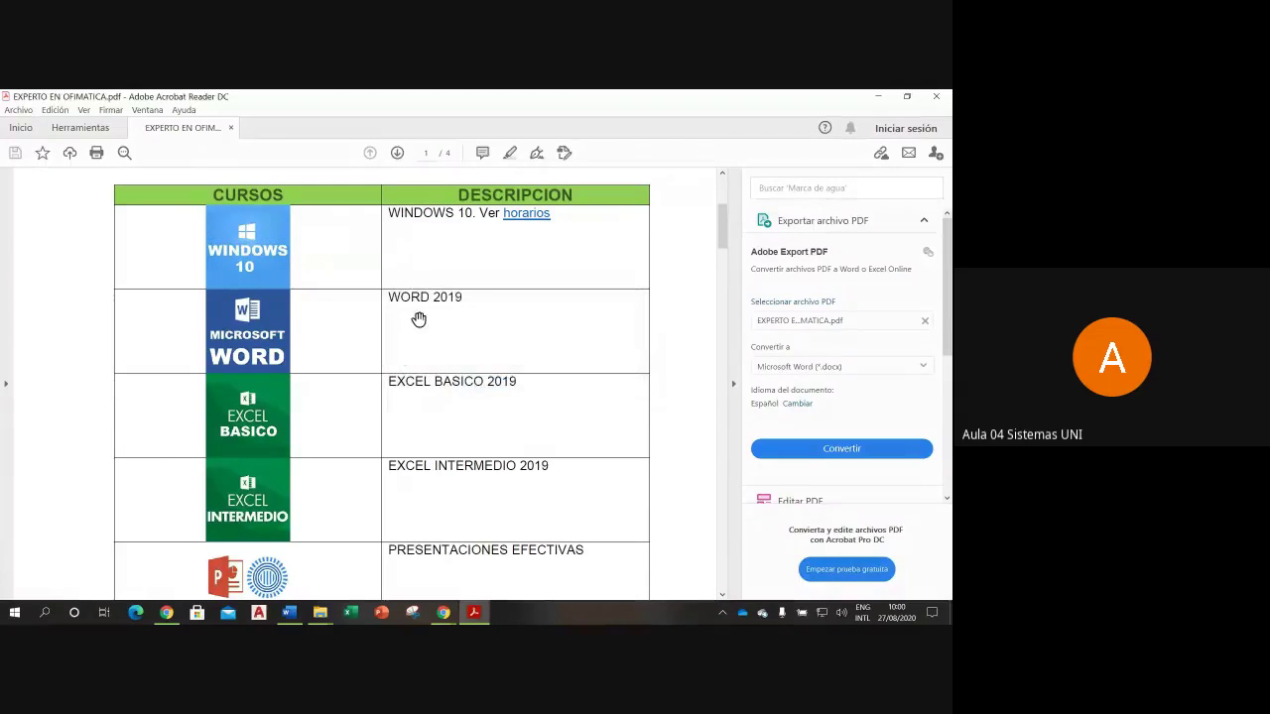
click(75, 132)
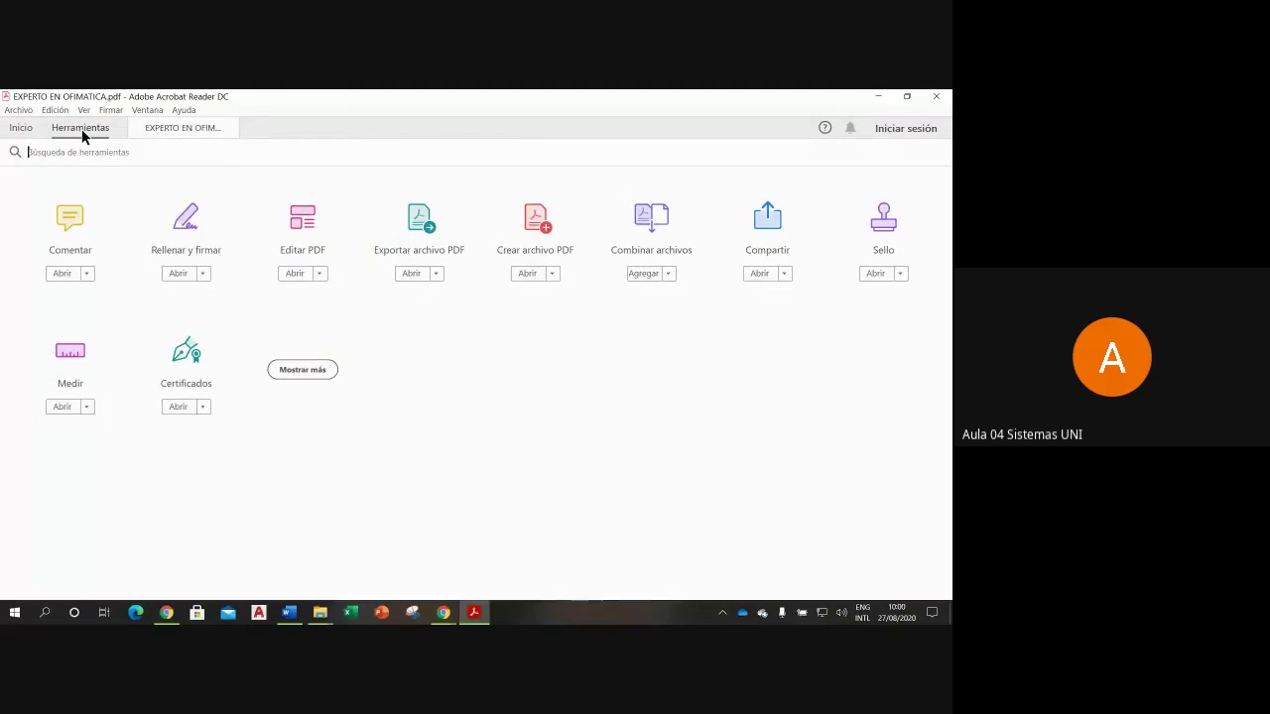
Step: Back on the PDF, try the Editar PDF tool, which leads to an Adobe pricing page
click(164, 127)
drag(950, 294, 950, 328)
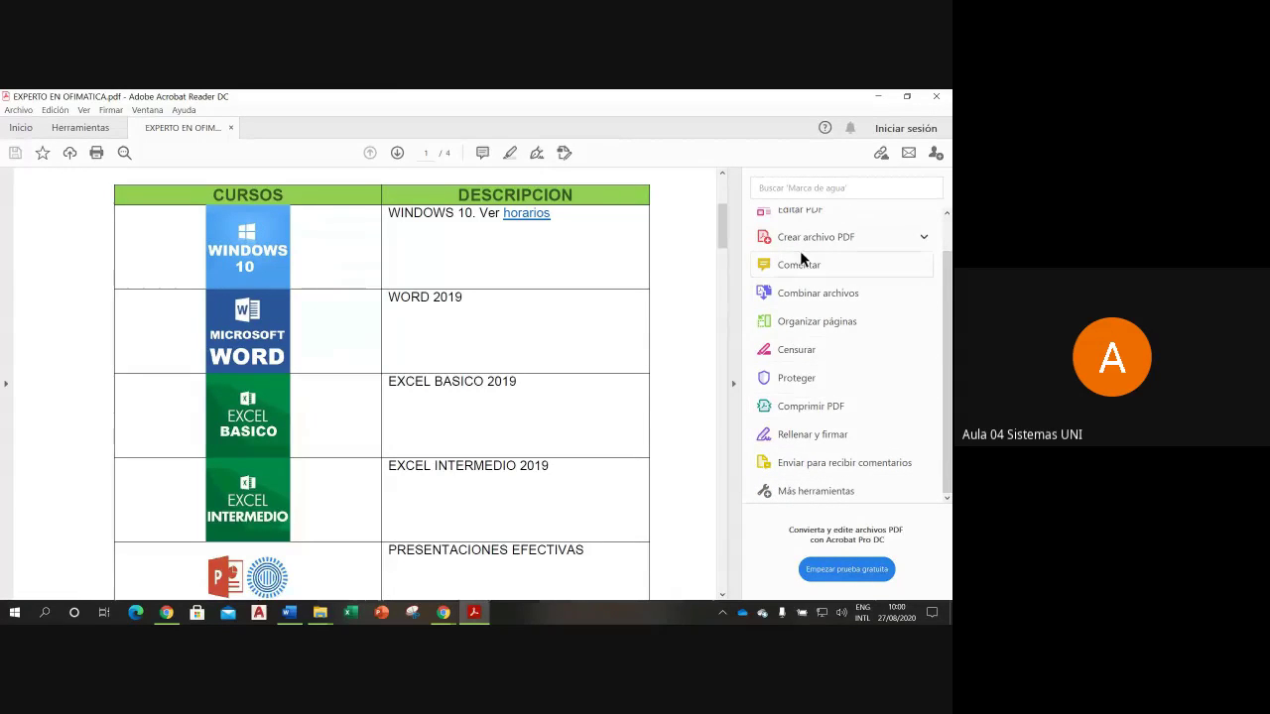
click(792, 211)
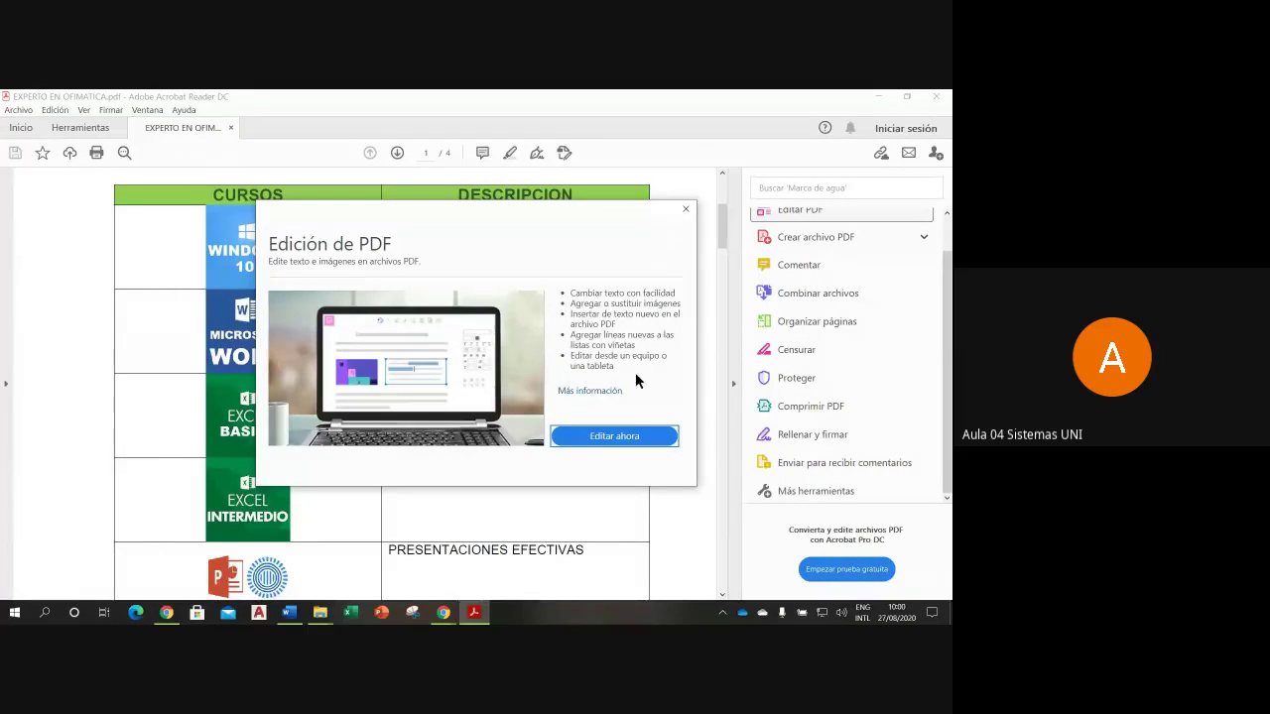
click(619, 437)
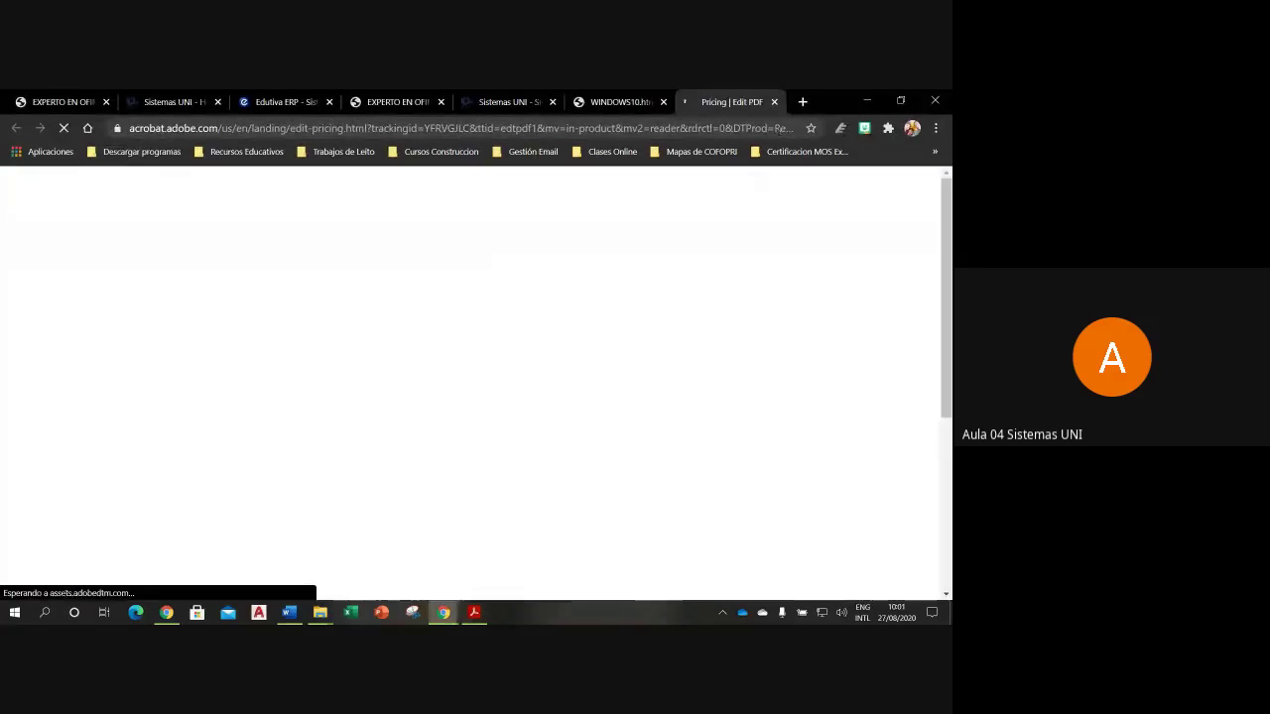
Step: Close the Adobe pricing page, return to Acrobat and dismiss the sign-in prompt
click(775, 102)
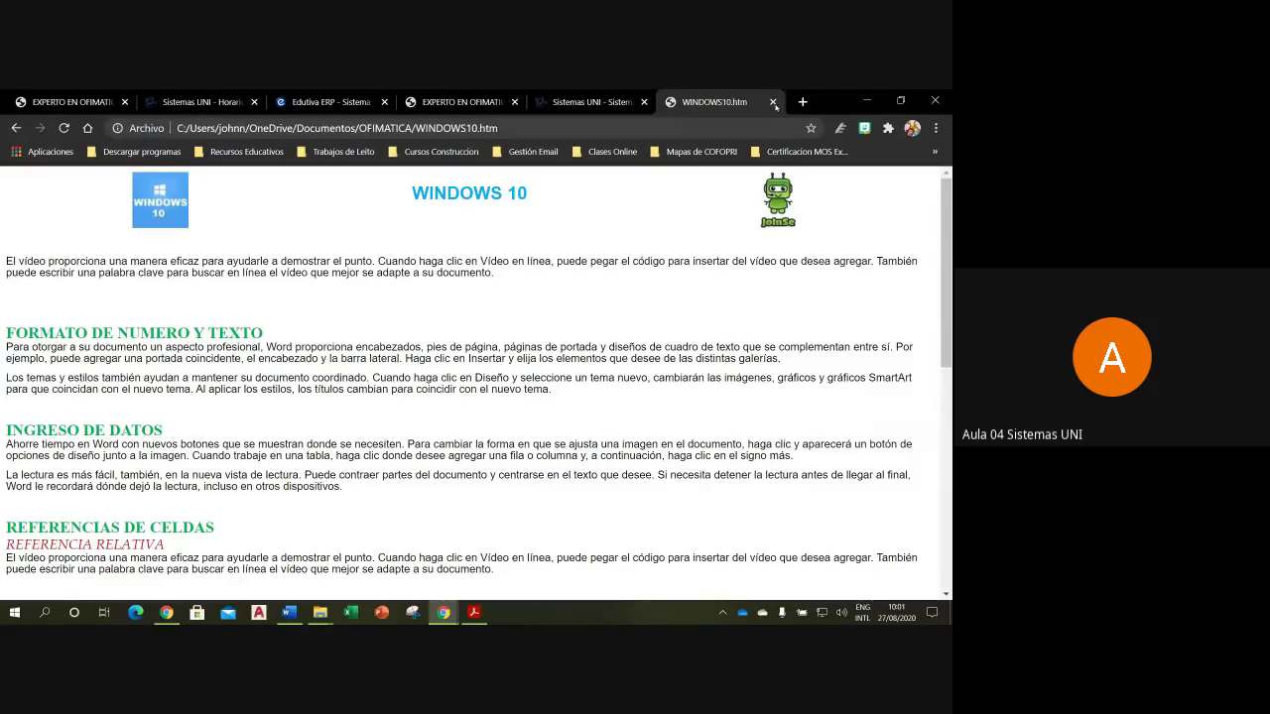
click(474, 613)
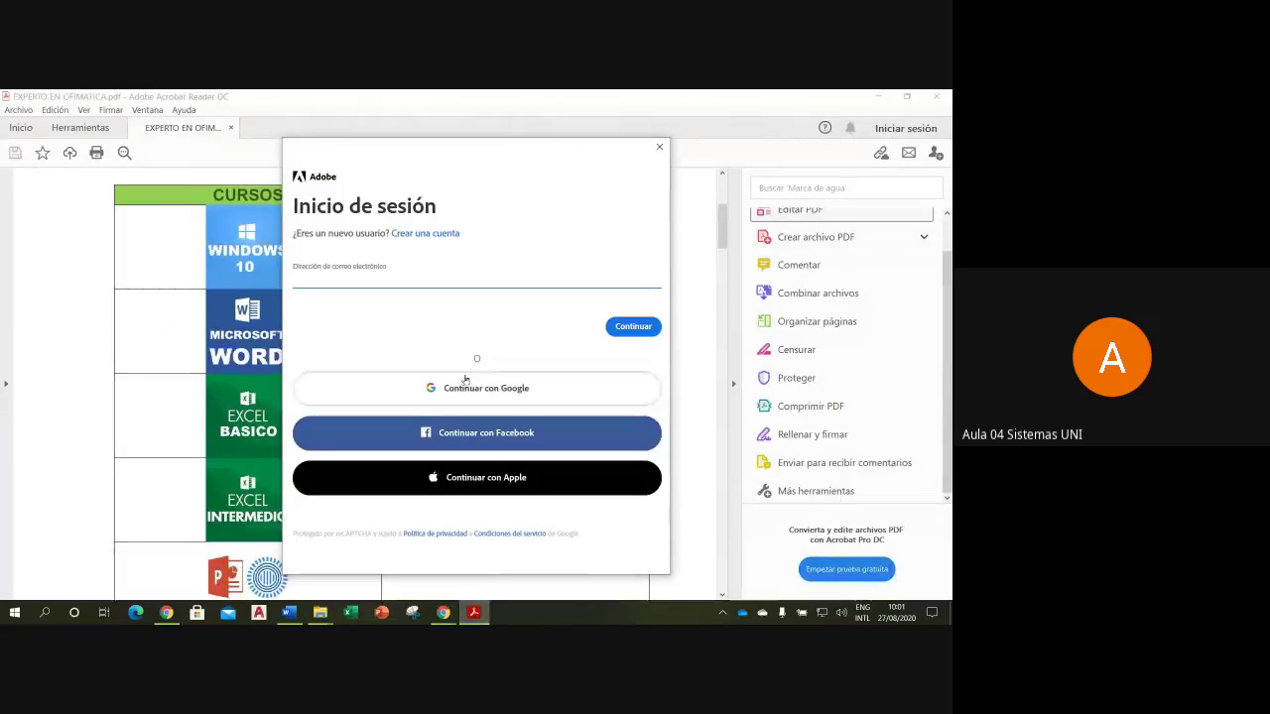
click(659, 147)
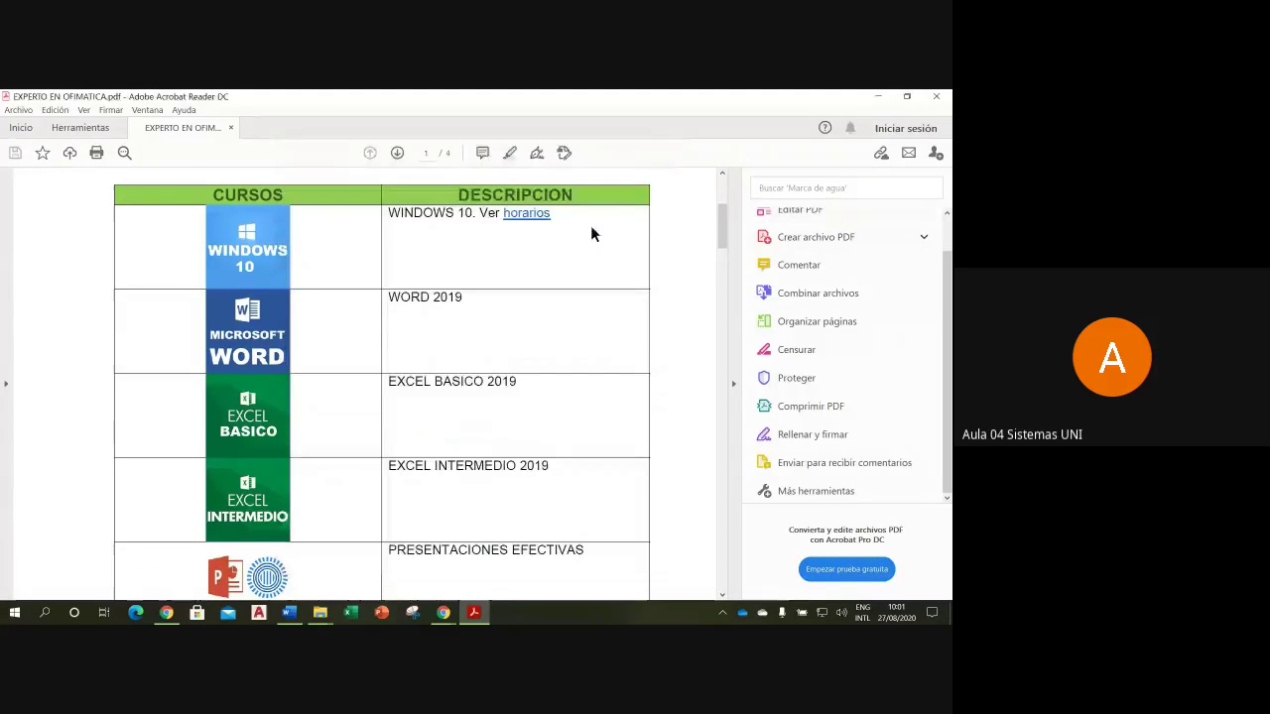
Step: Pick Herramienta Seleccionar from the Word logo's context menu to replace the Hand tool
right_click(255, 339)
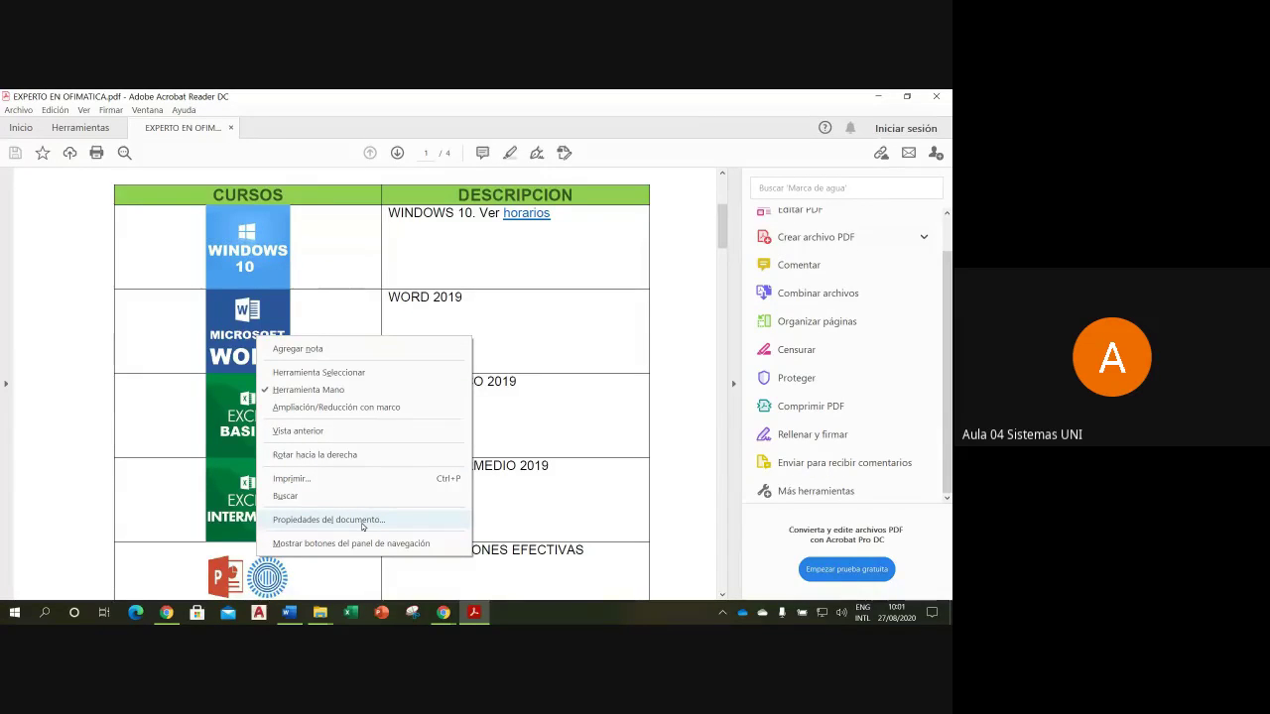
click(328, 371)
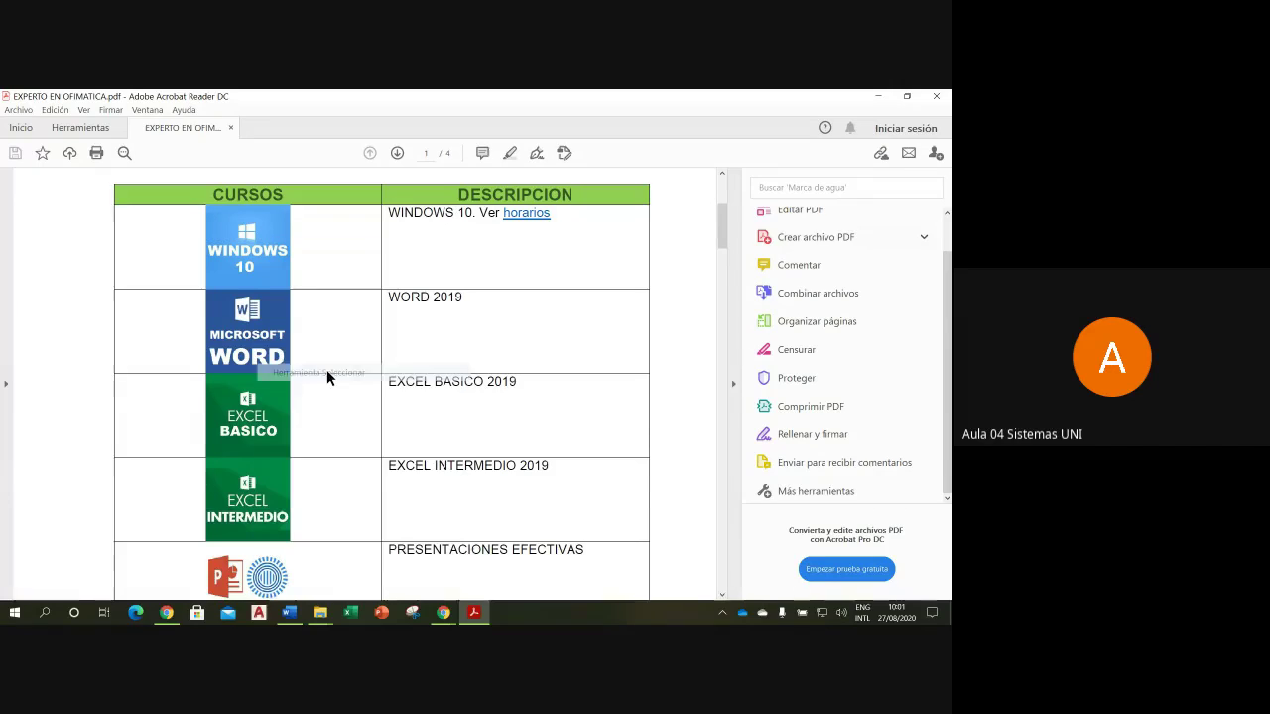
right_click(271, 338)
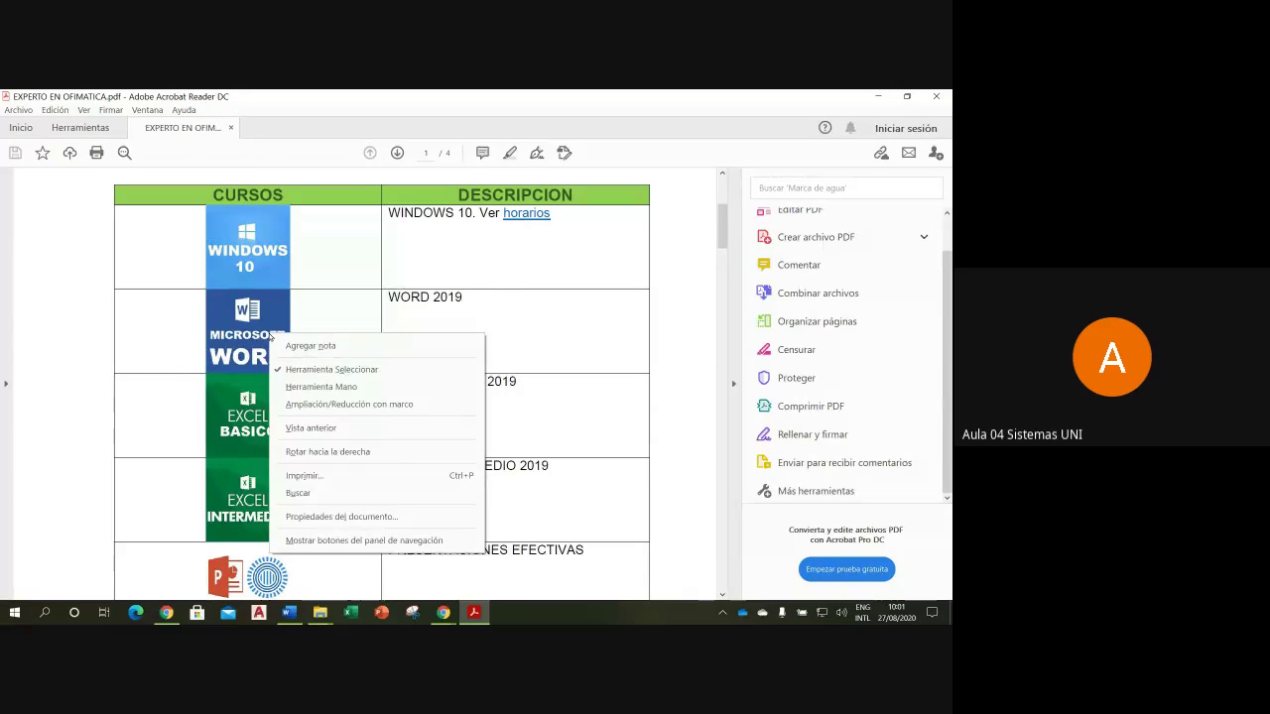
right_click(261, 329)
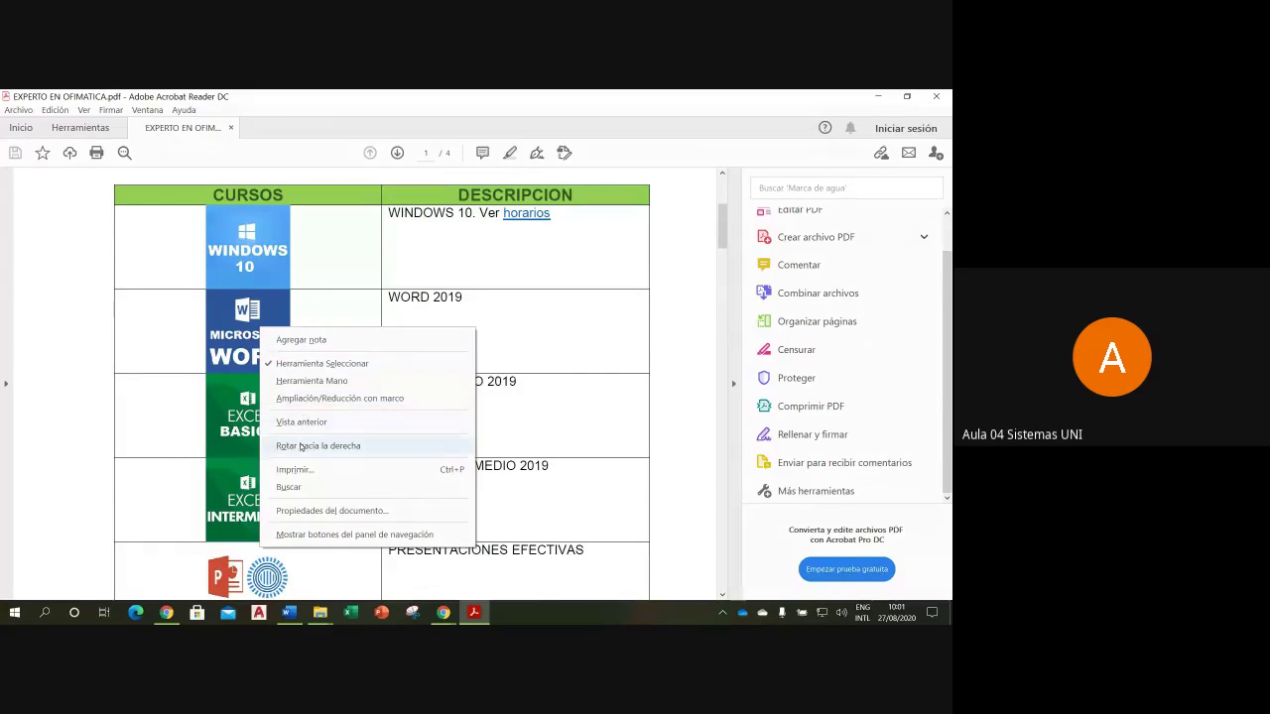
Step: Review the Seguridad, Fuentes and Avanzadas tabs of Propiedades del documento, then select the Word logo
click(323, 510)
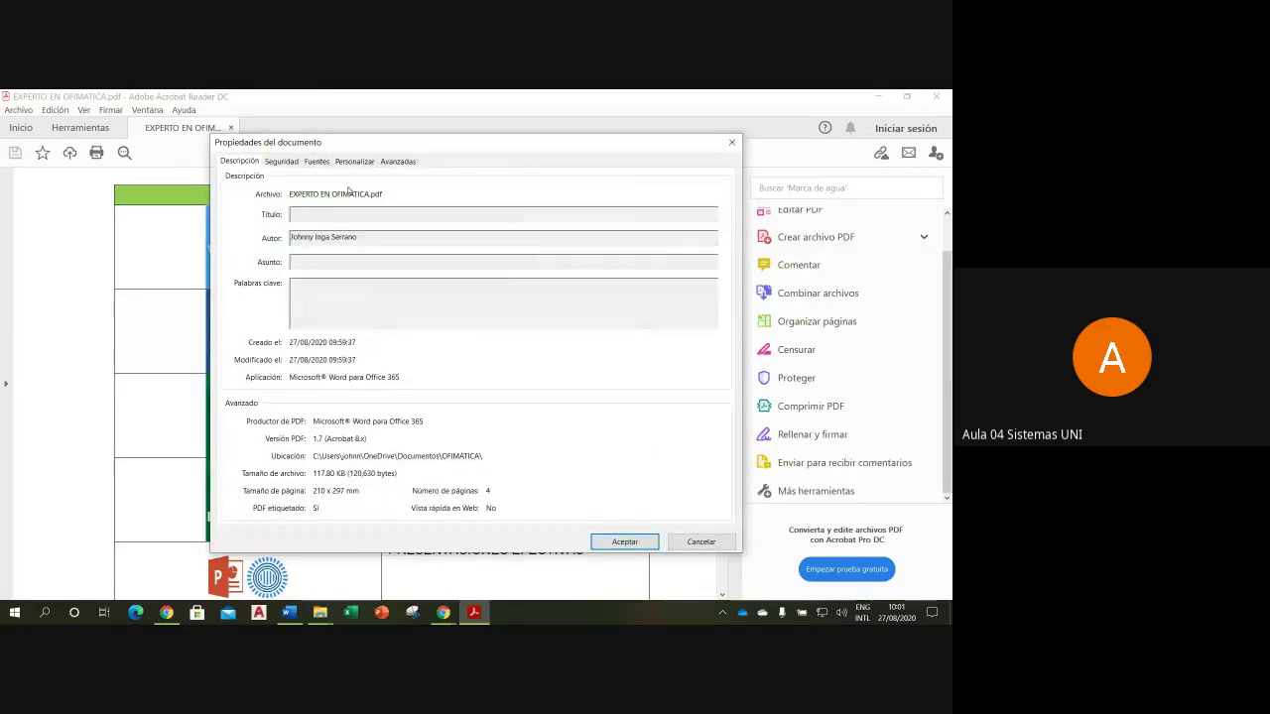
click(282, 161)
click(316, 162)
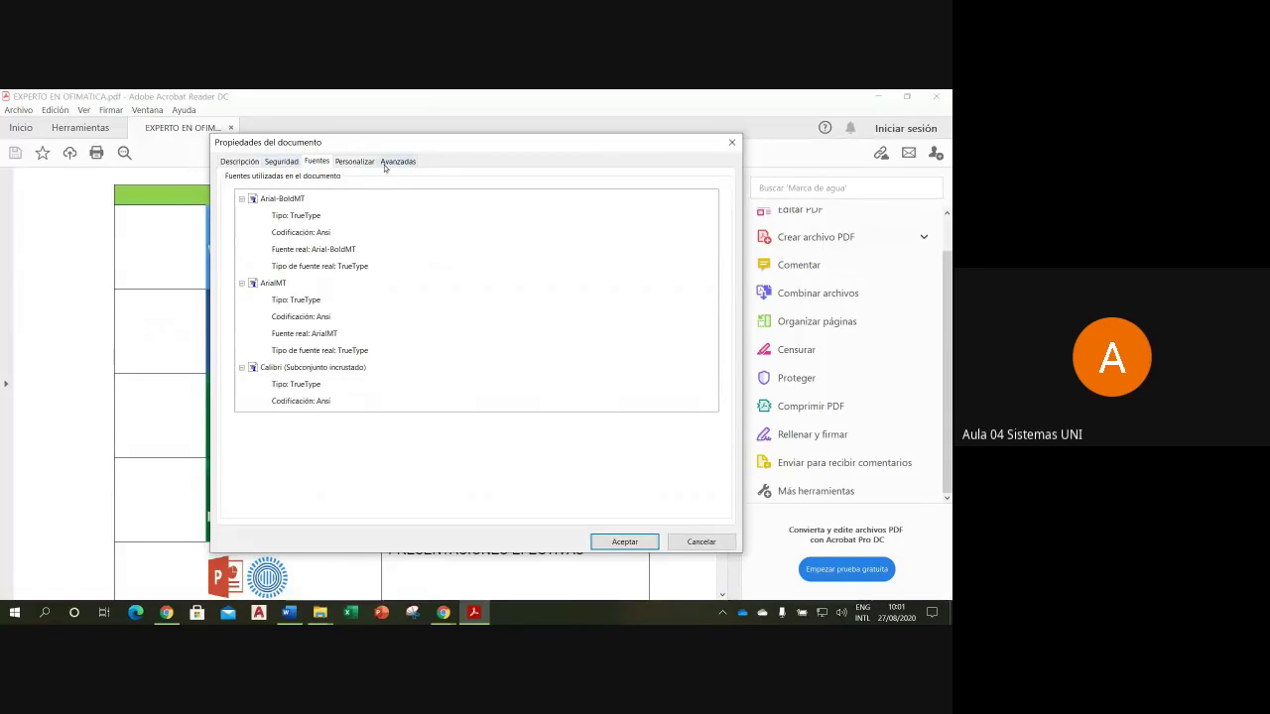
click(397, 162)
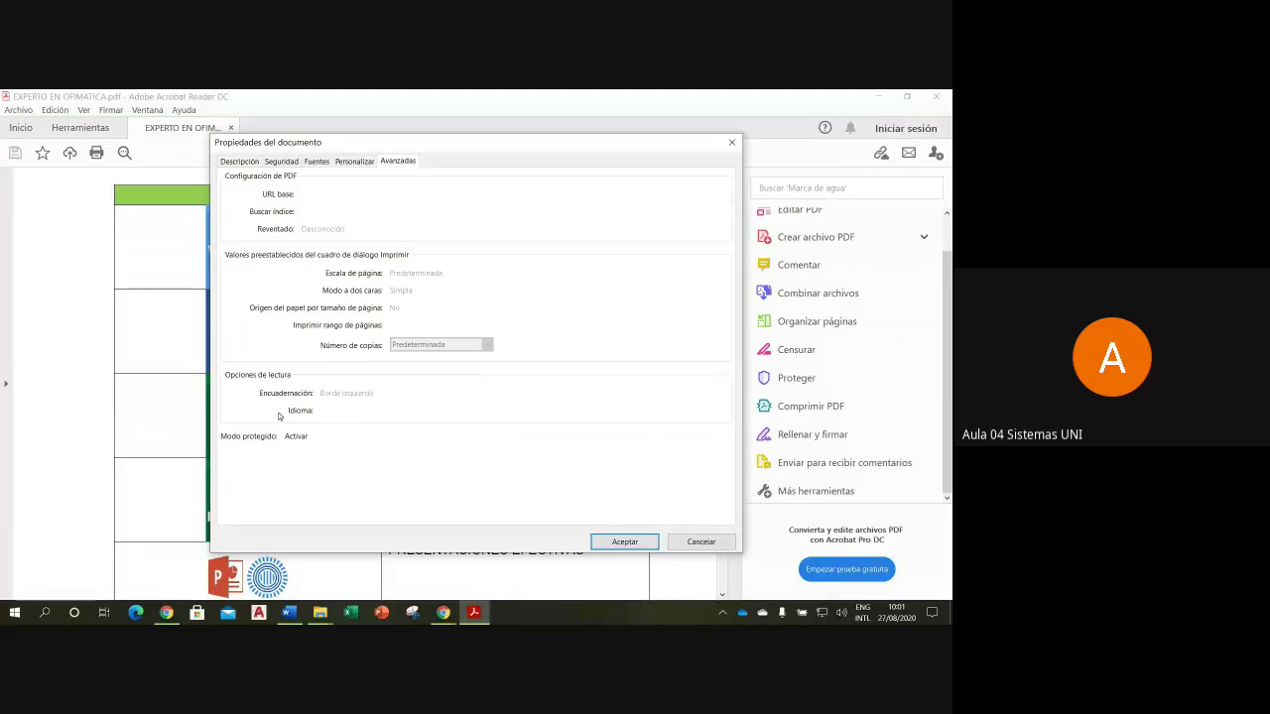
click(732, 142)
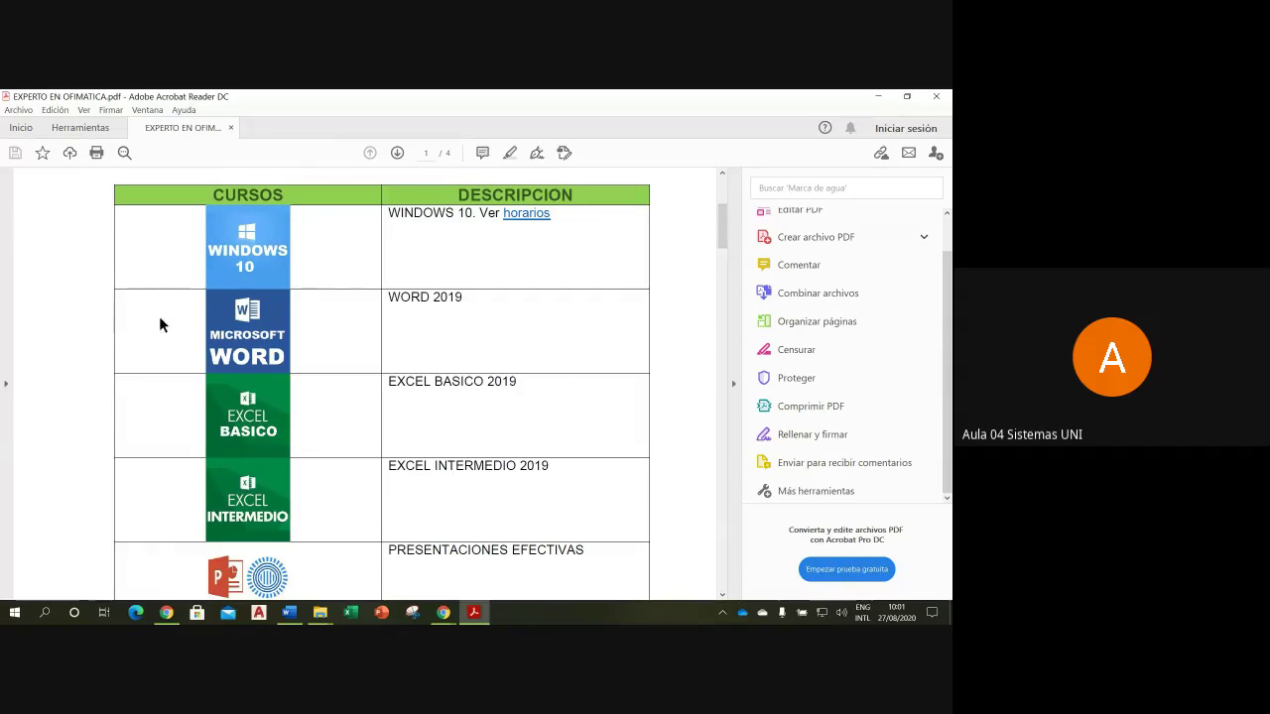
right_click(278, 337)
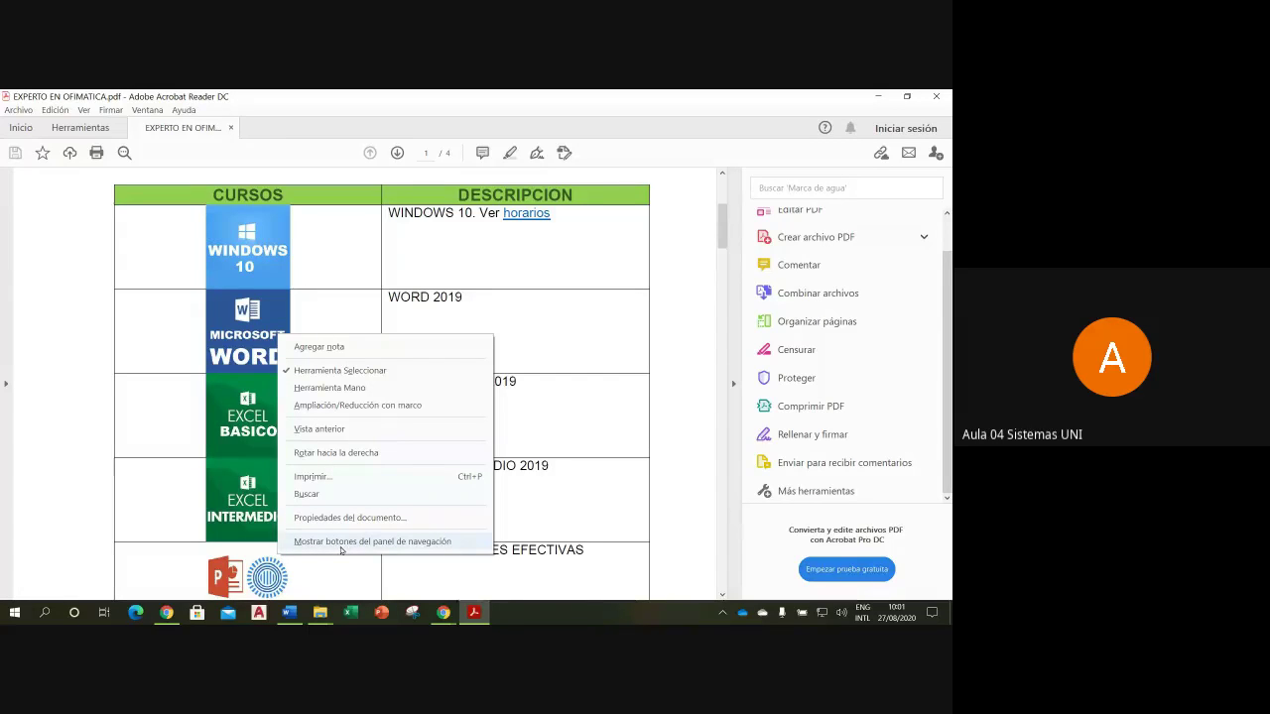
click(226, 352)
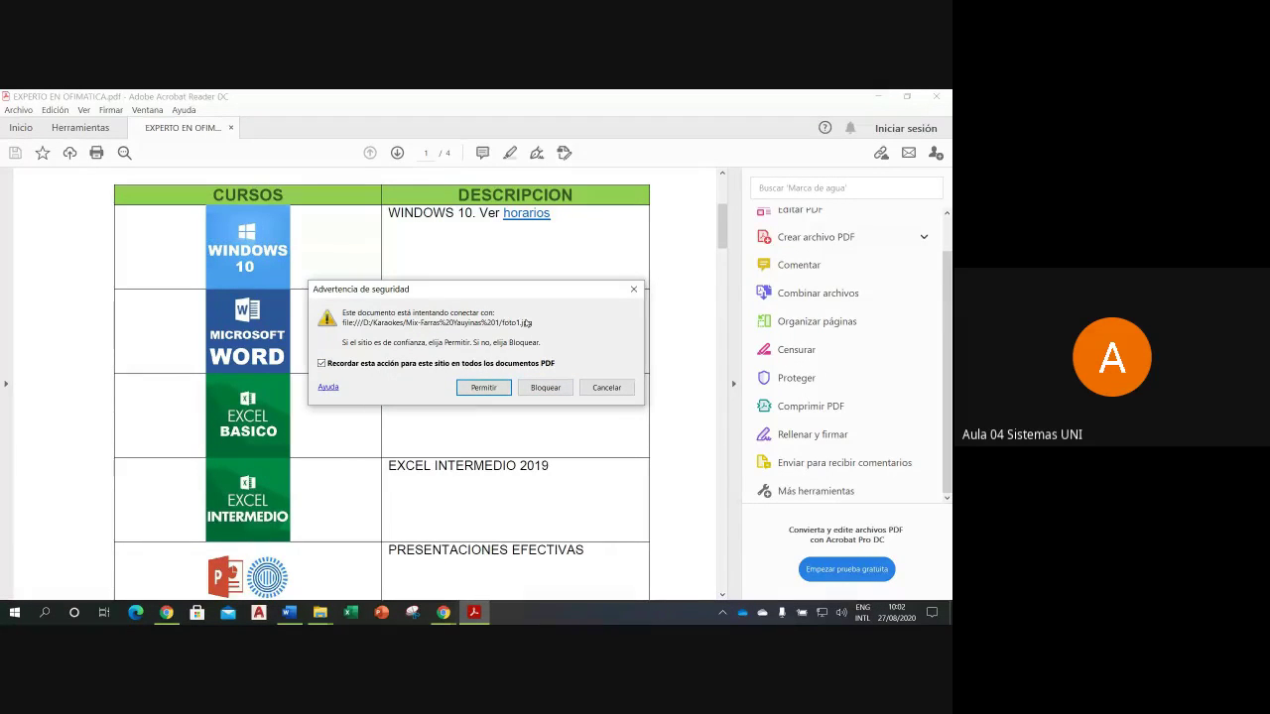
Step: Cancel the foto1.jpg warning, switch back to Herramienta Mano, and retest the Word logo link, cancelling again
click(607, 387)
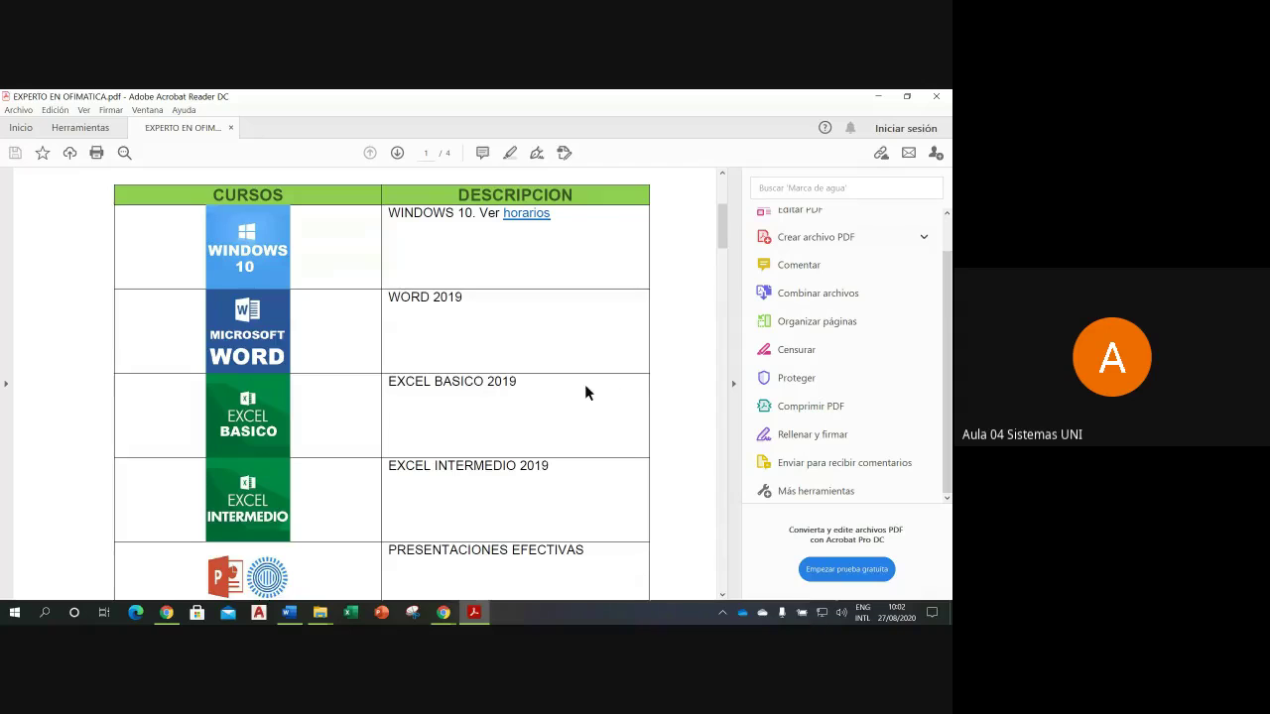
right_click(271, 318)
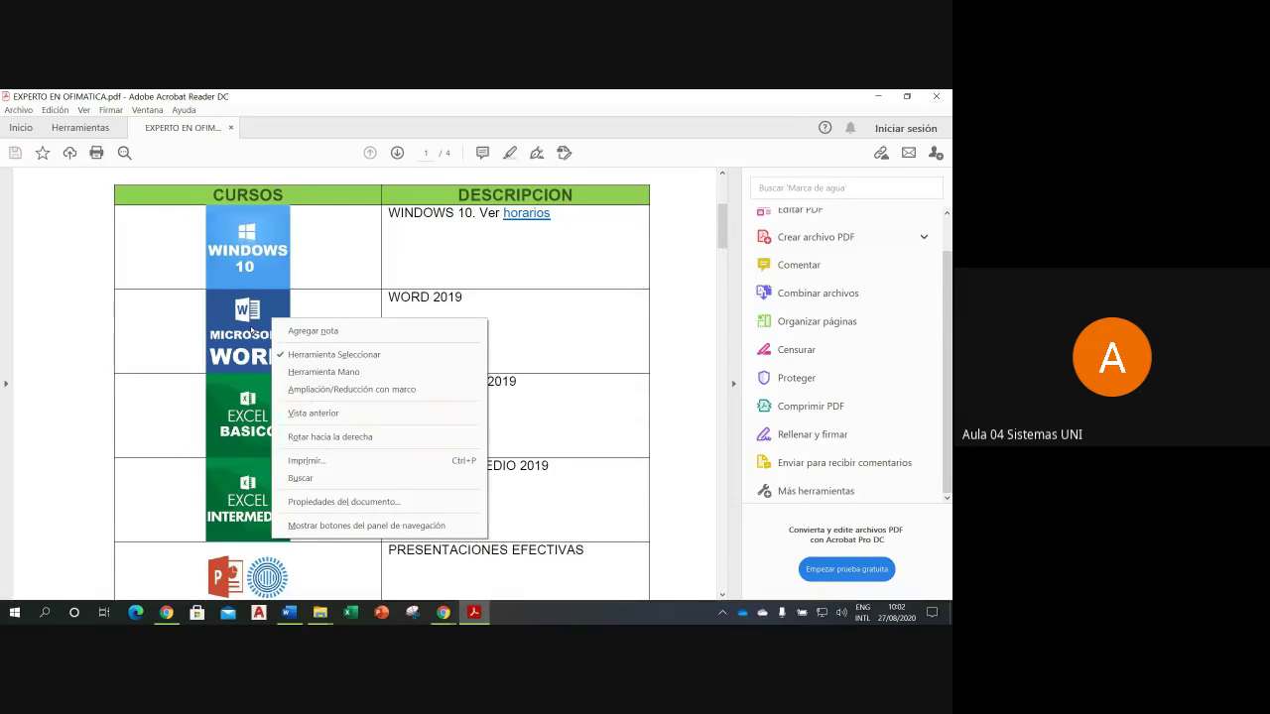
click(328, 371)
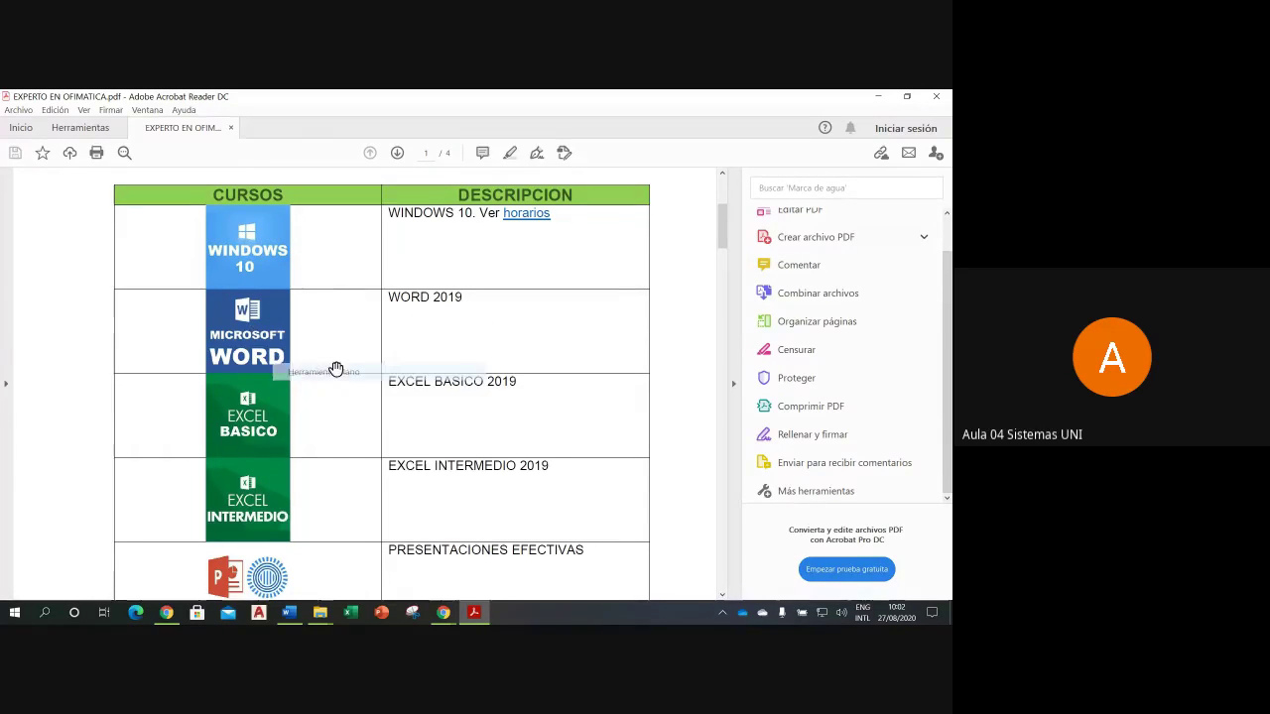
right_click(246, 343)
click(238, 335)
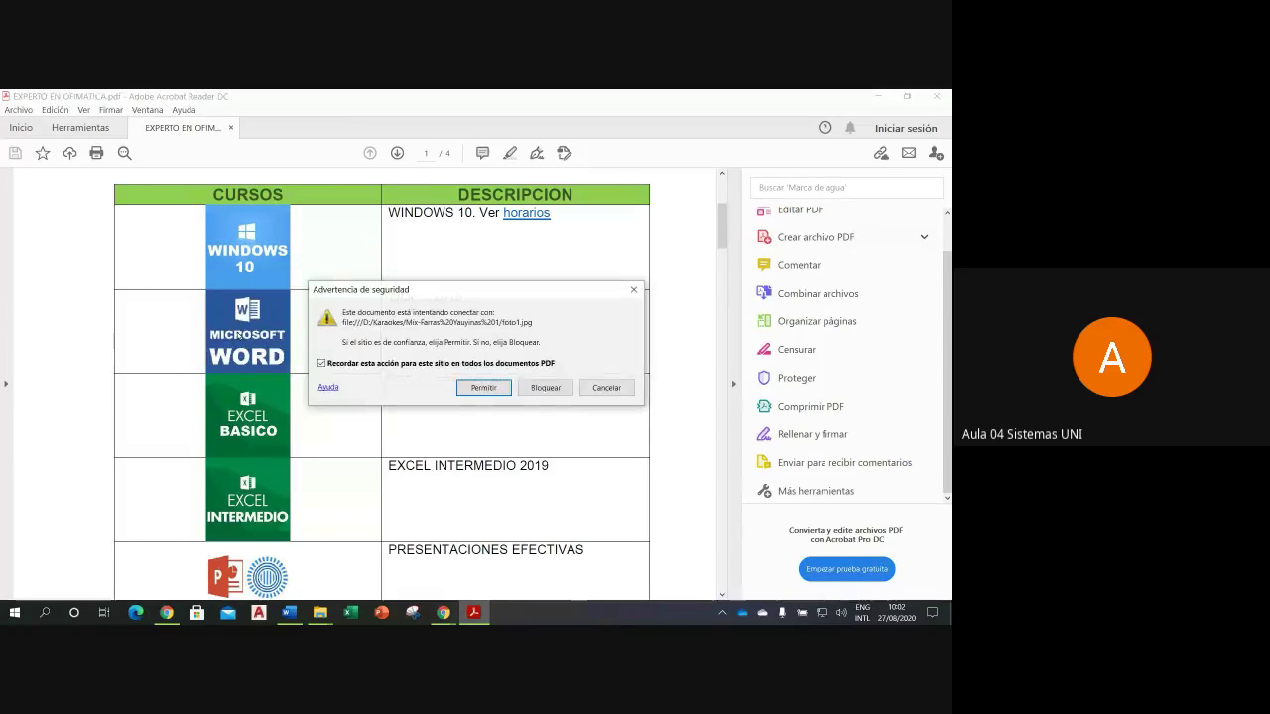
click(606, 387)
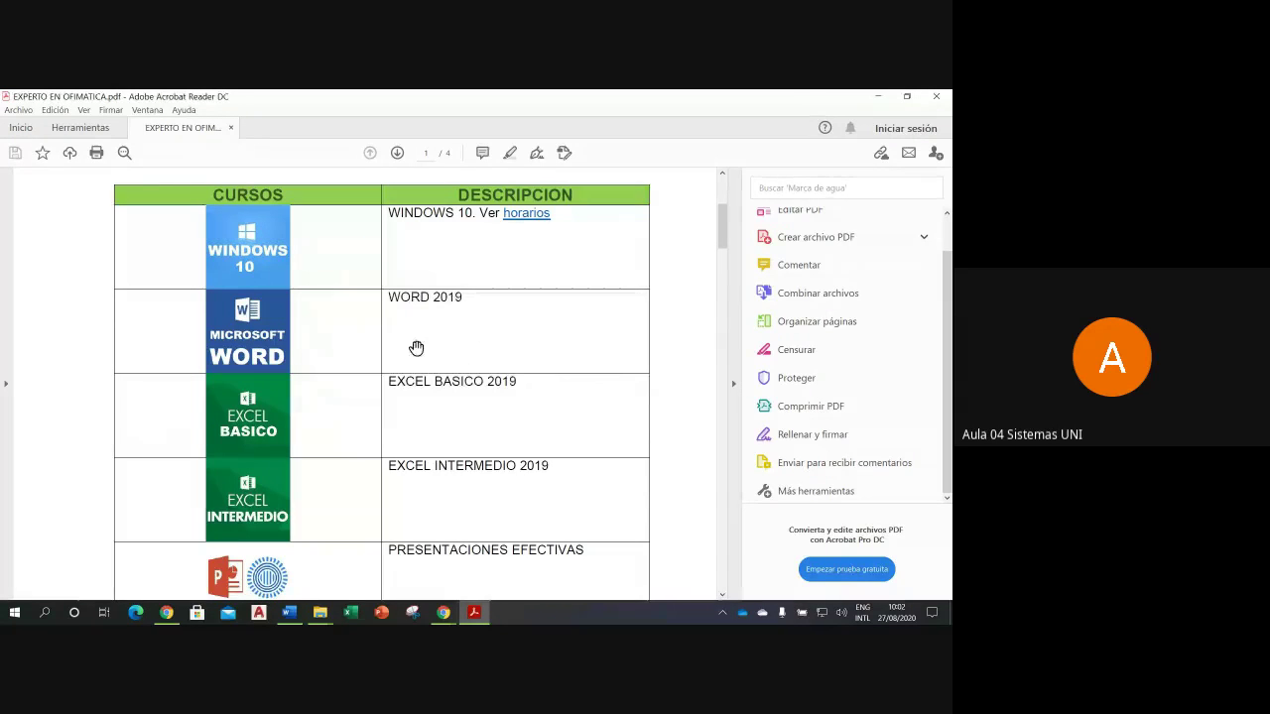
Step: Expand Exportar archivo PDF to reveal the Microsoft Word (.docx) export options, then open the Ver menu
scroll(302, 325, up, 1)
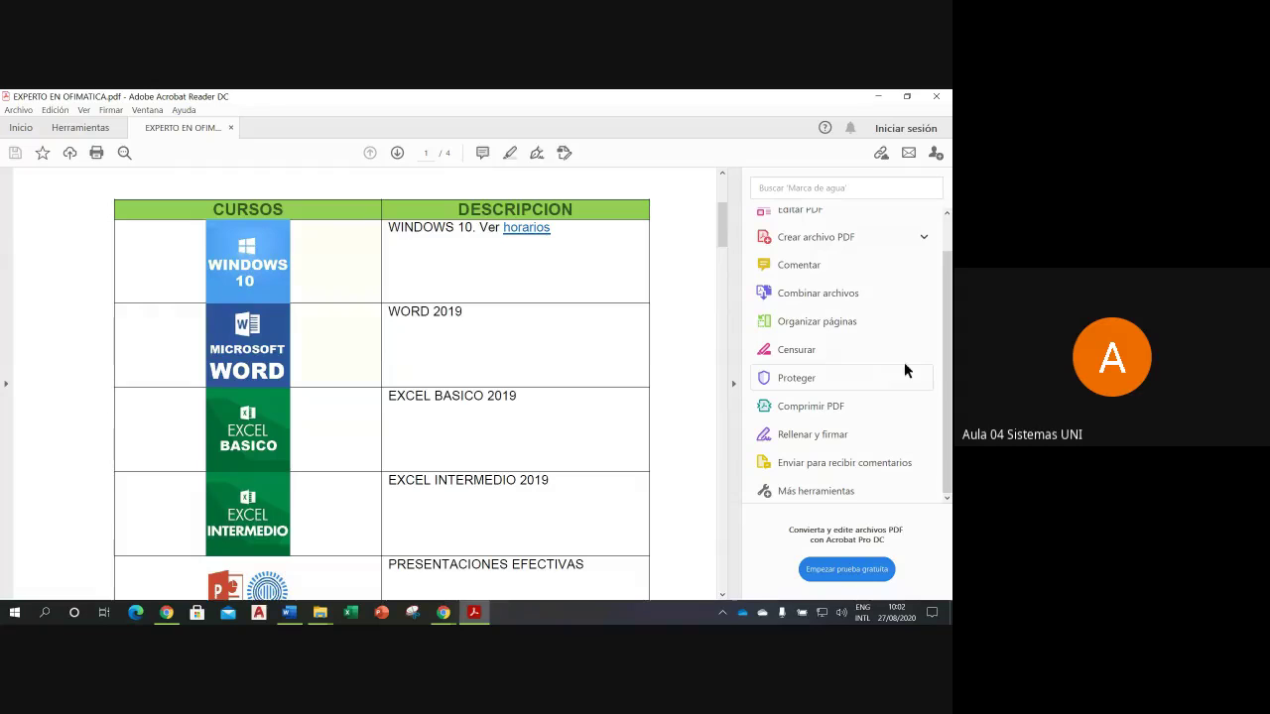
drag(946, 295, 946, 262)
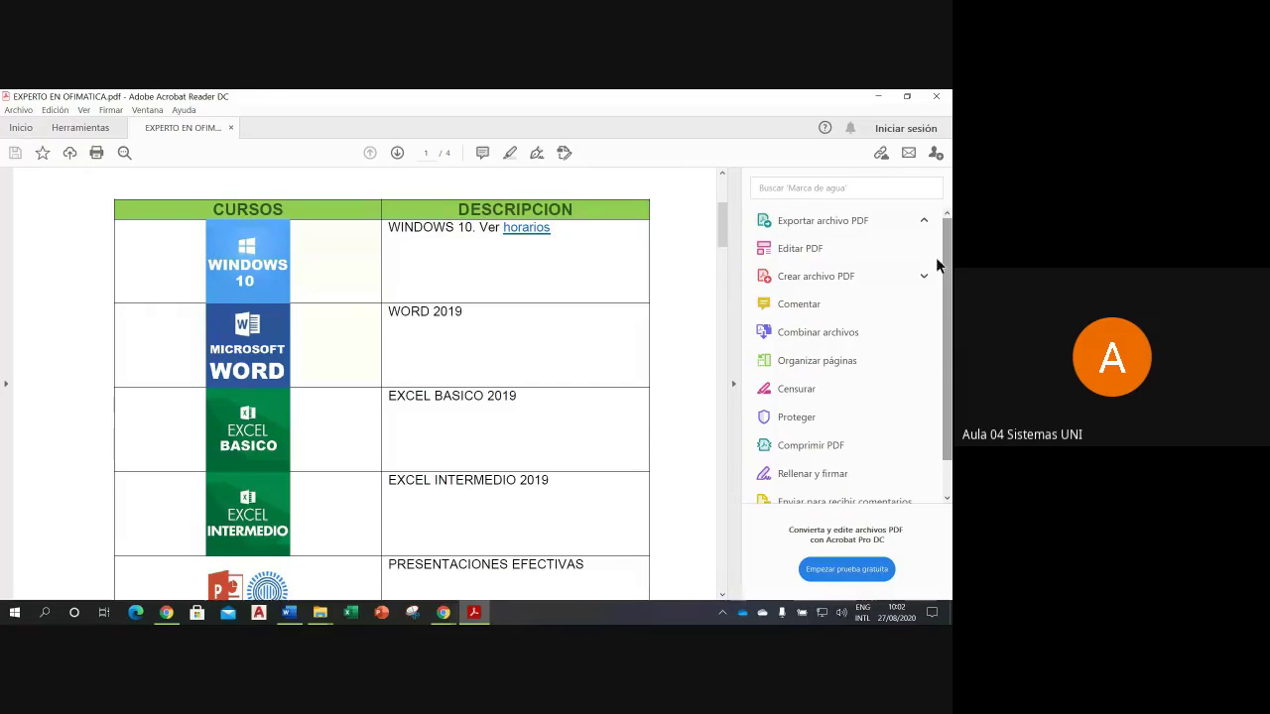
scroll(726, 201, up, 3)
scroll(720, 218, down, 1)
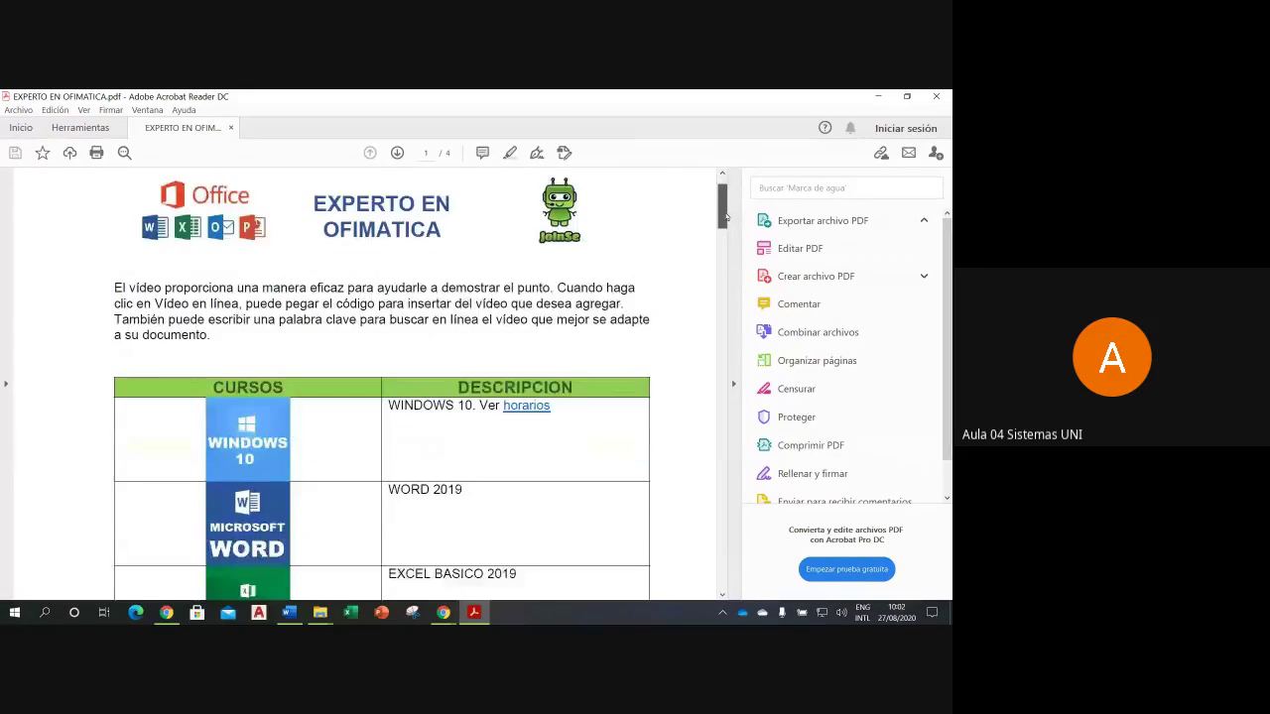
scroll(709, 233, down, 2)
scroll(705, 244, down, 1)
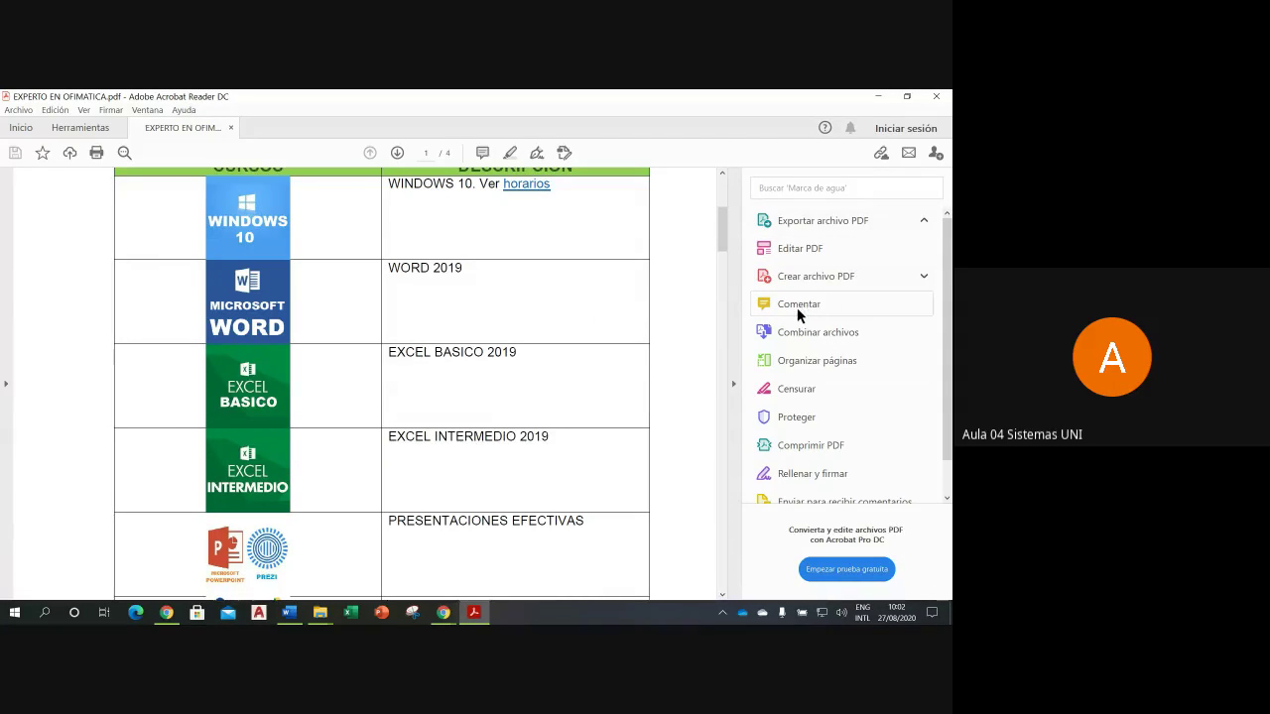
click(923, 277)
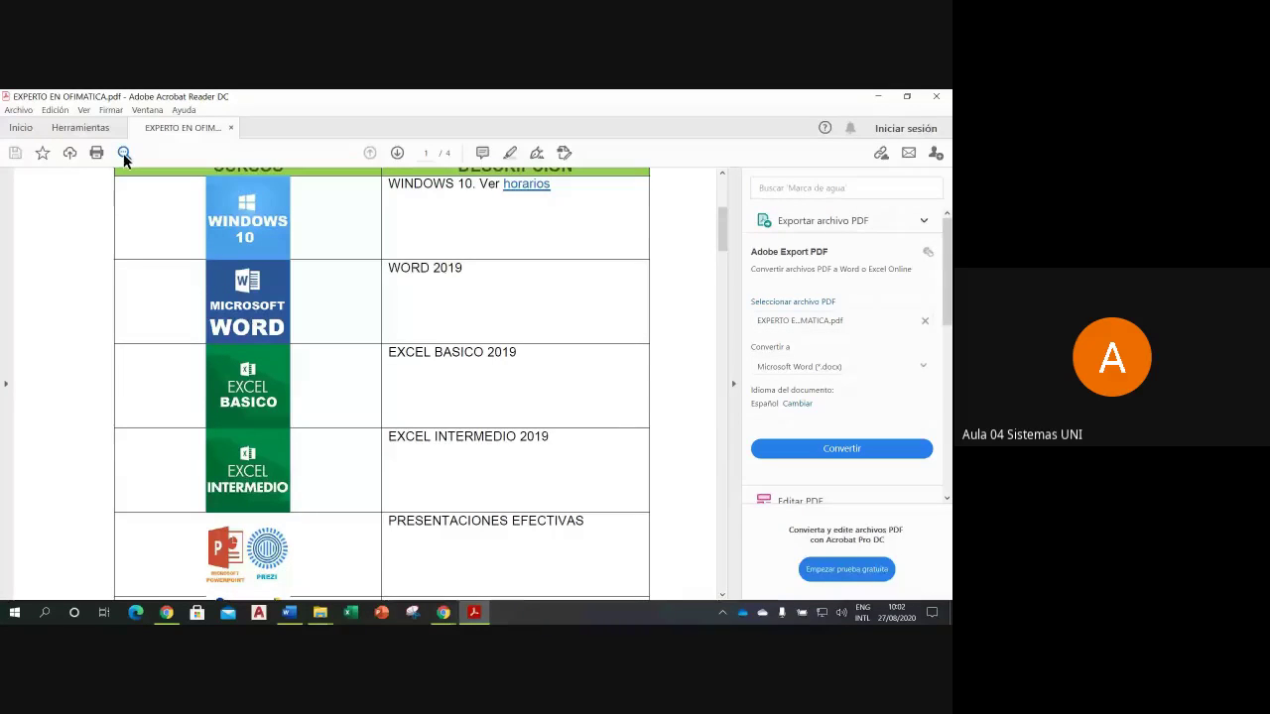
click(85, 110)
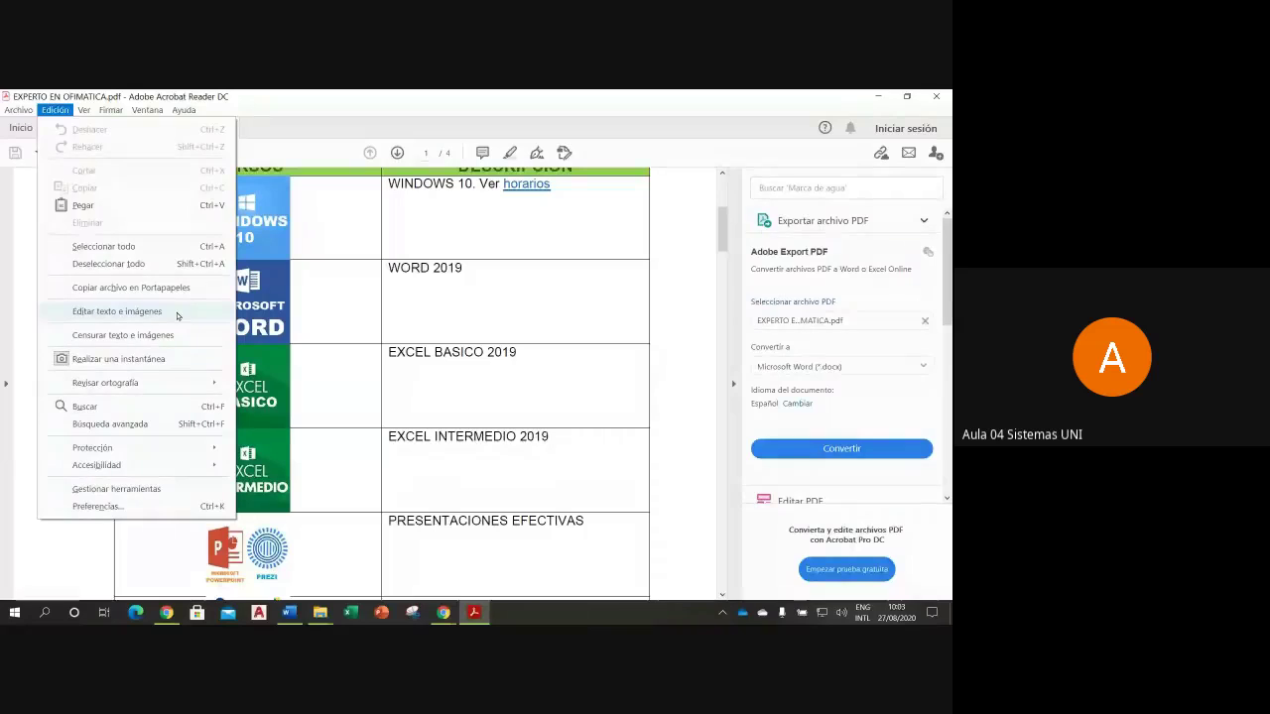
Step: Try Edición > Editar texto e imágenes, then close the resulting Acrobat Pro pricing tab and return to Acrobat
click(176, 315)
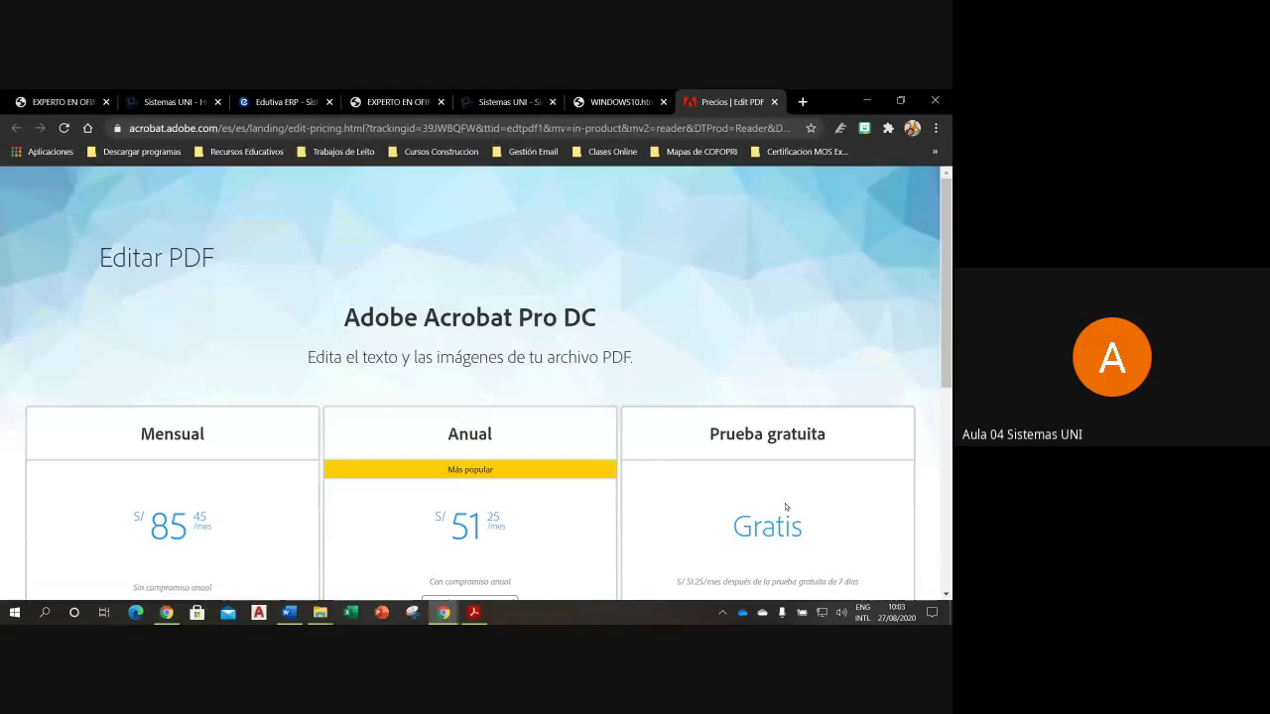
drag(943, 347, 944, 445)
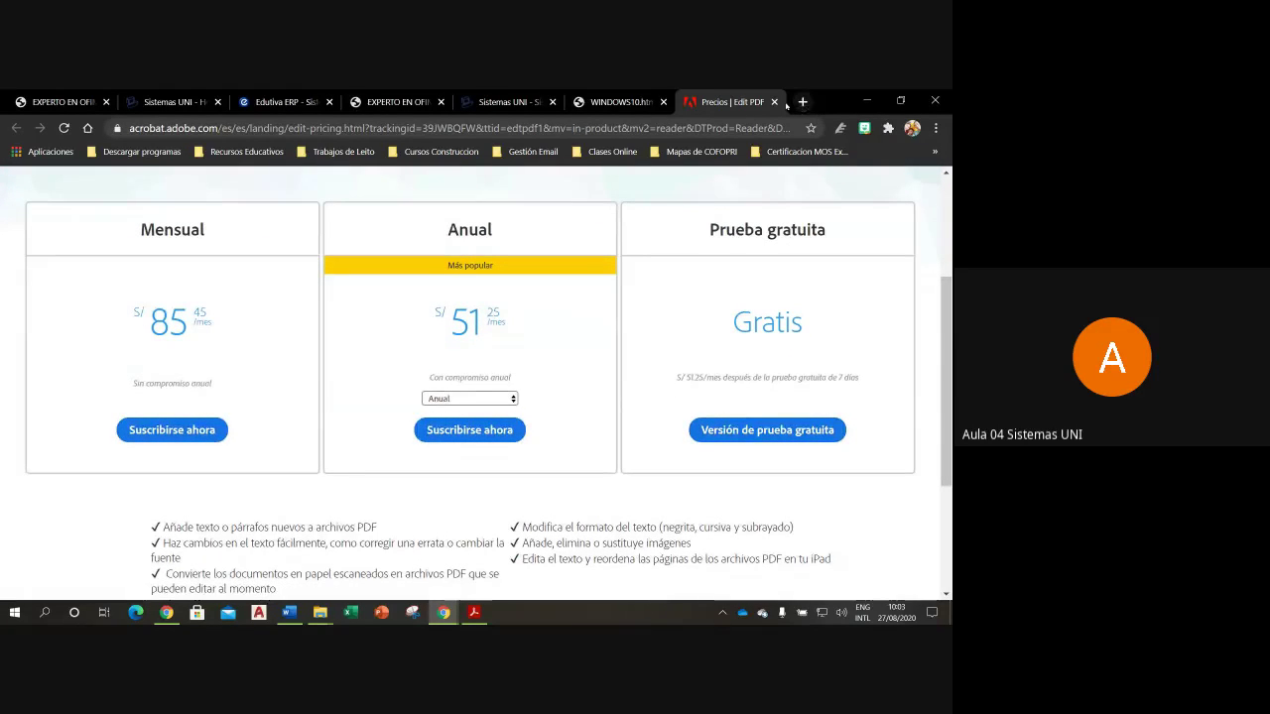
click(775, 102)
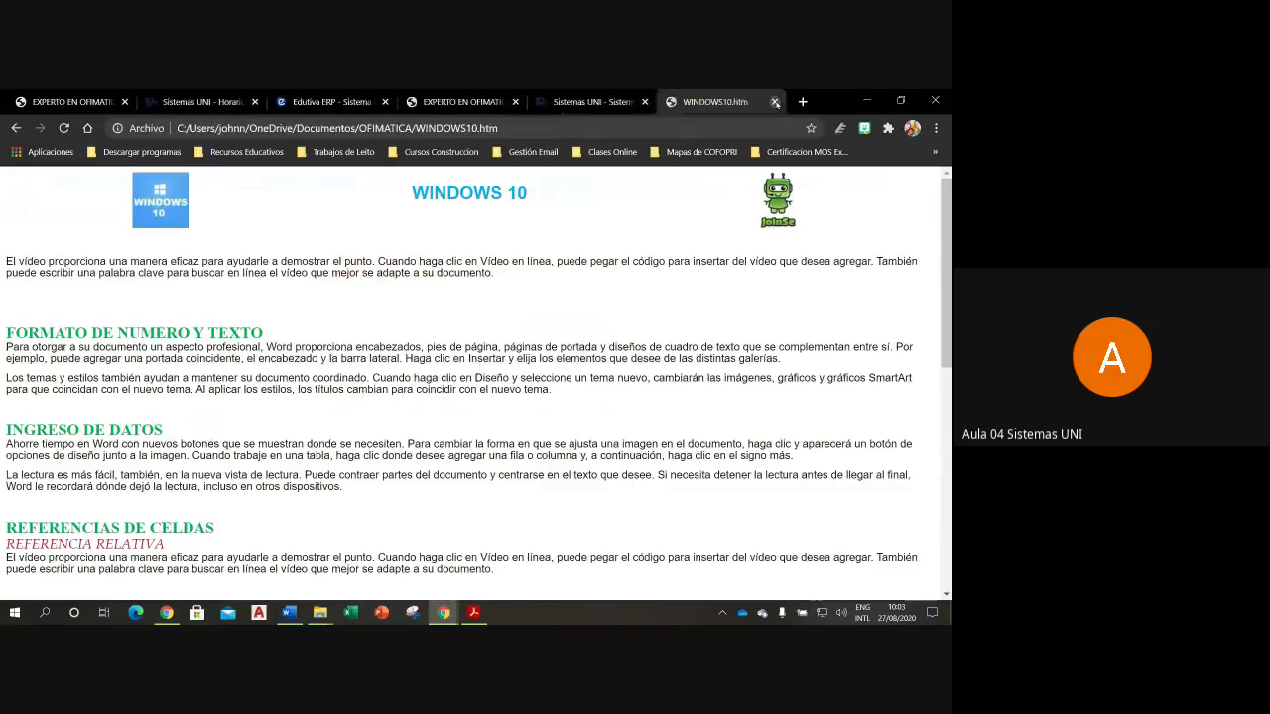
click(473, 612)
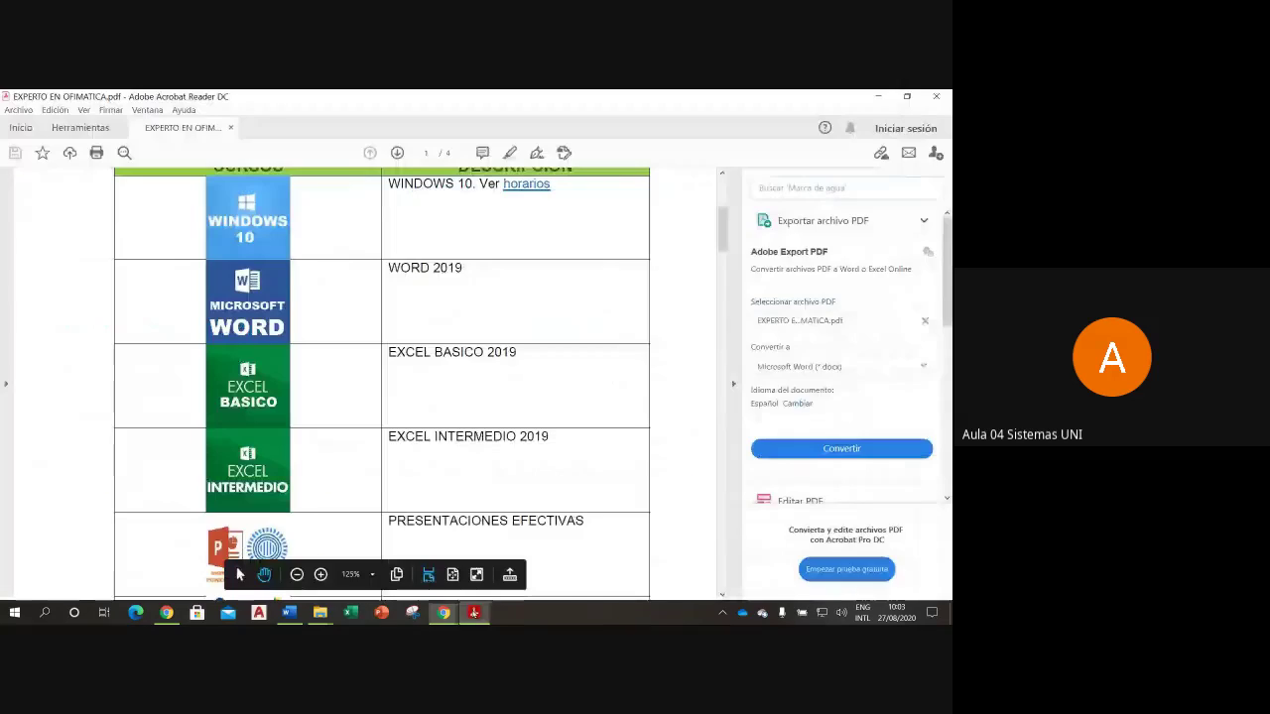
click(83, 110)
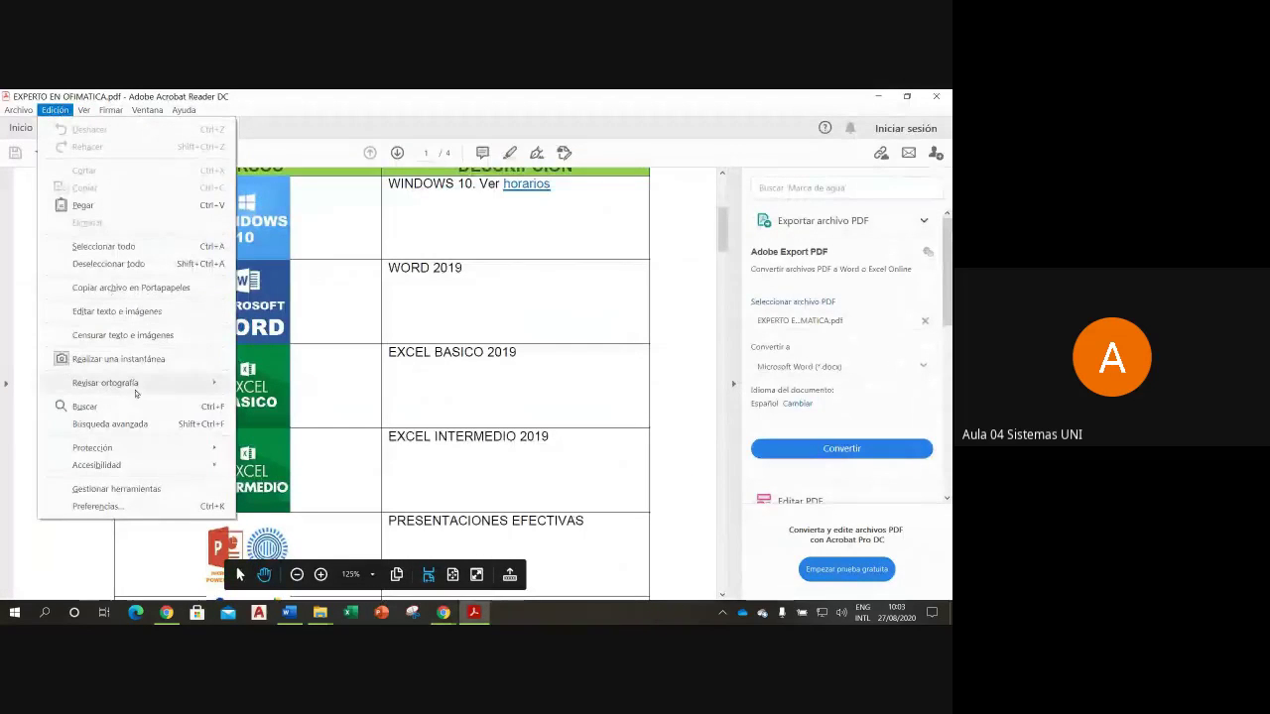
click(121, 507)
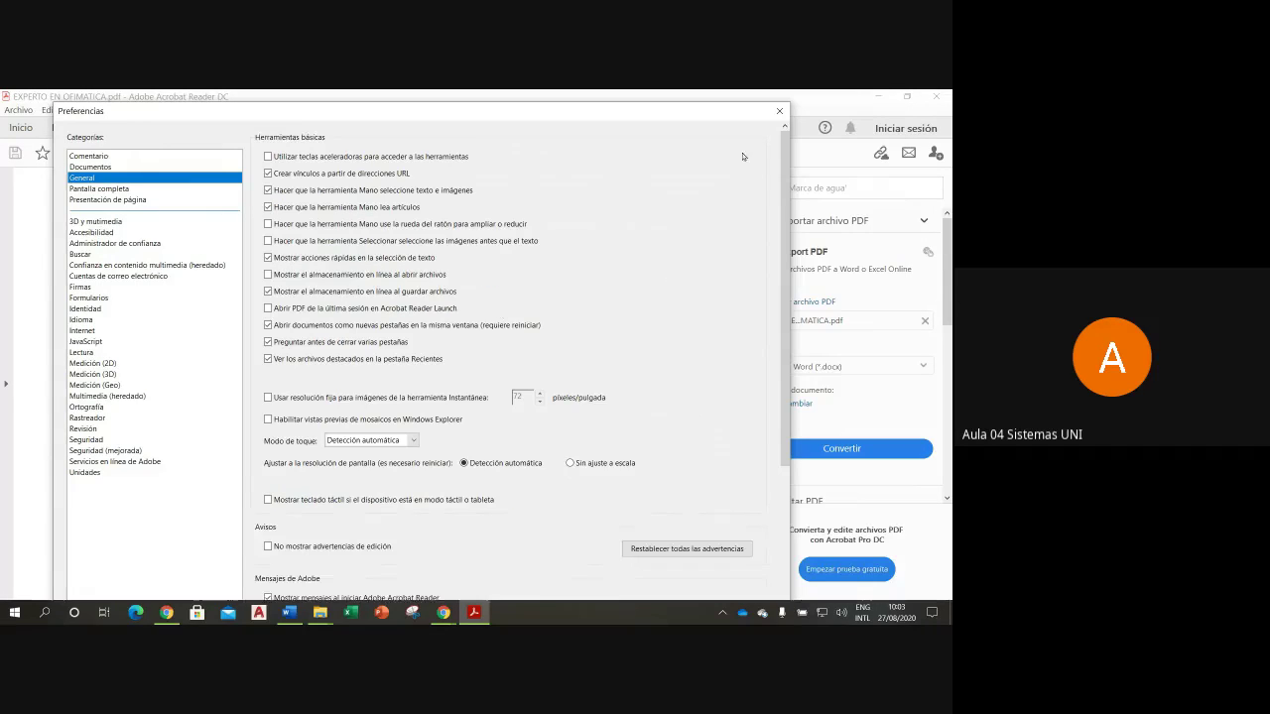
key(Escape)
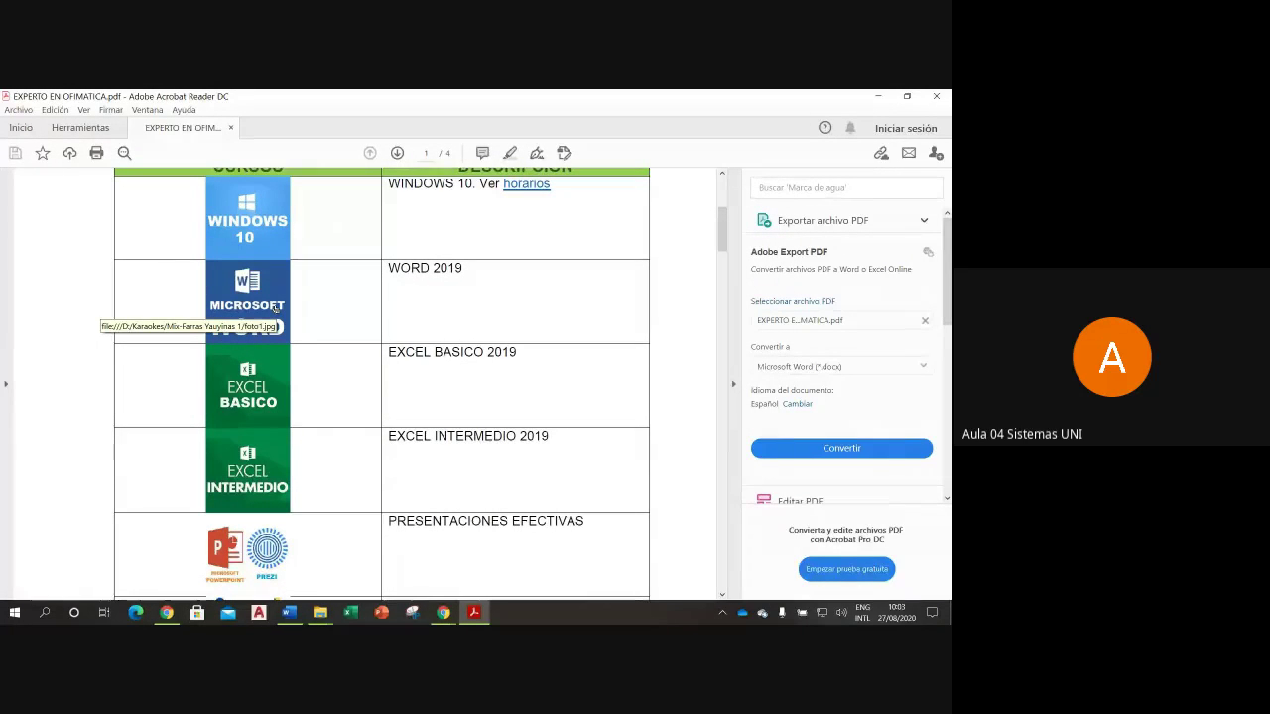
Step: In the Word document, look at the Word logo's context options, then dismiss them and clear the selection
click(288, 612)
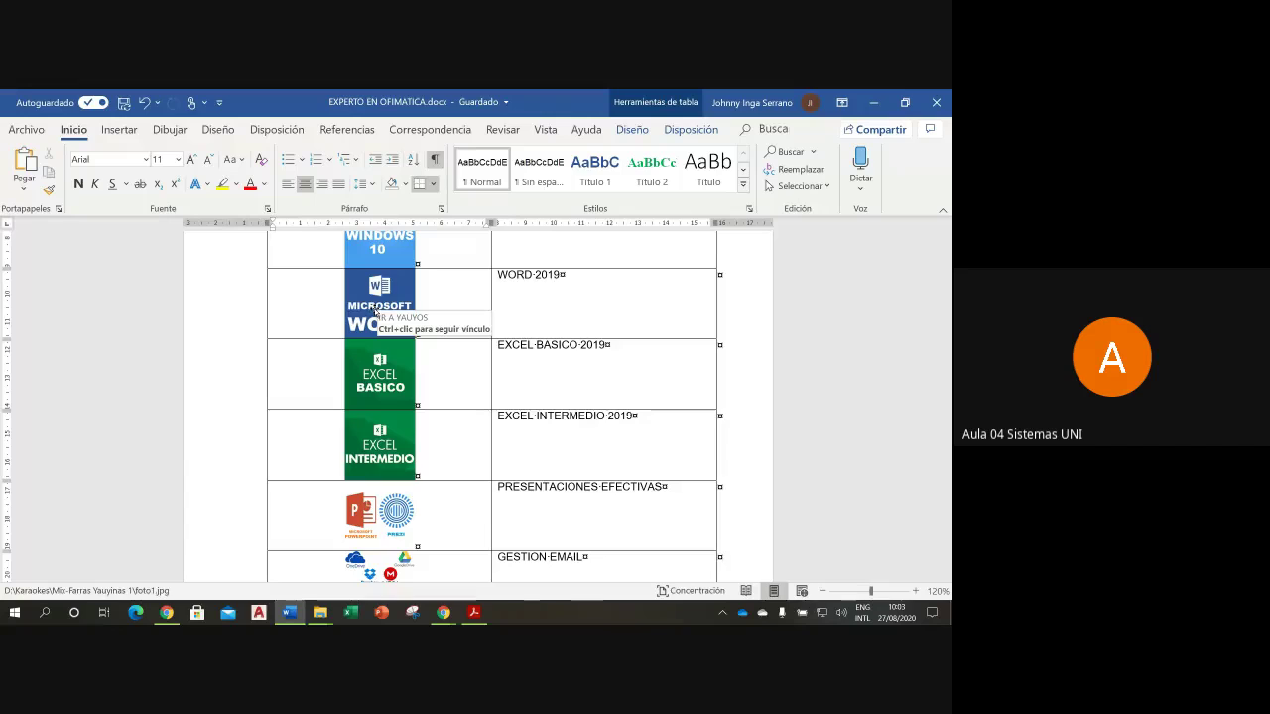
right_click(375, 313)
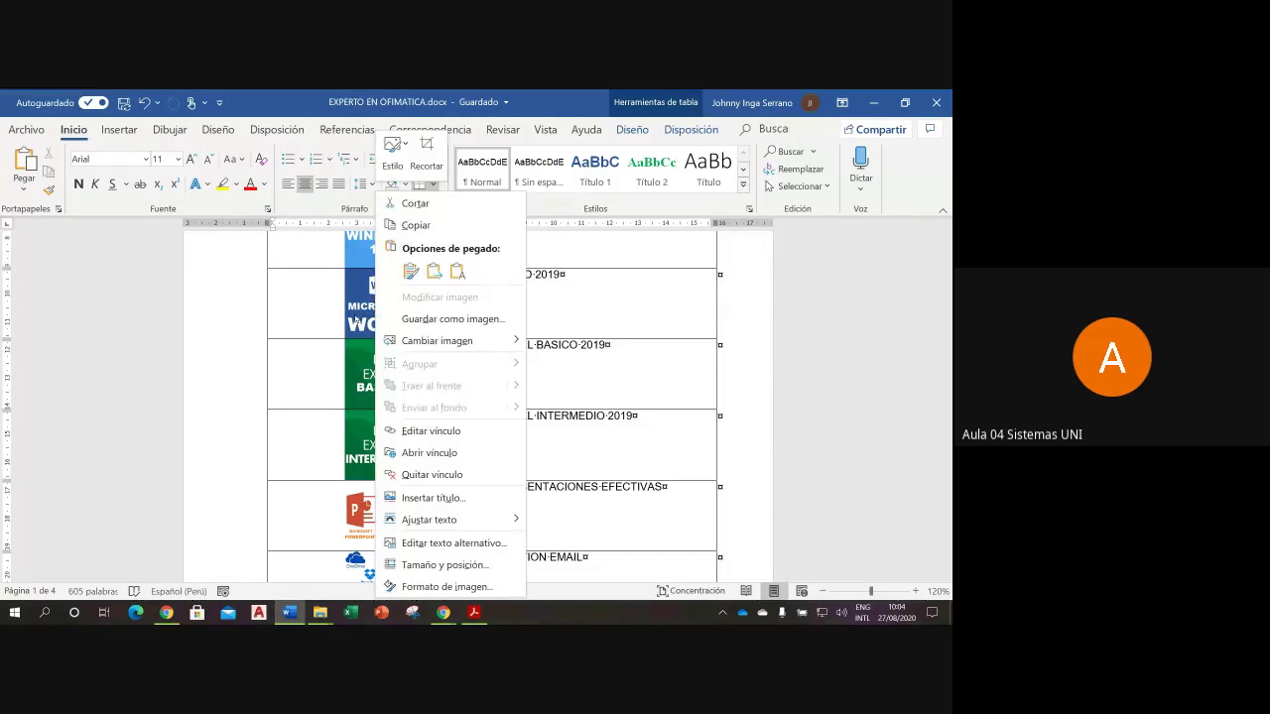
key(Escape)
click(259, 318)
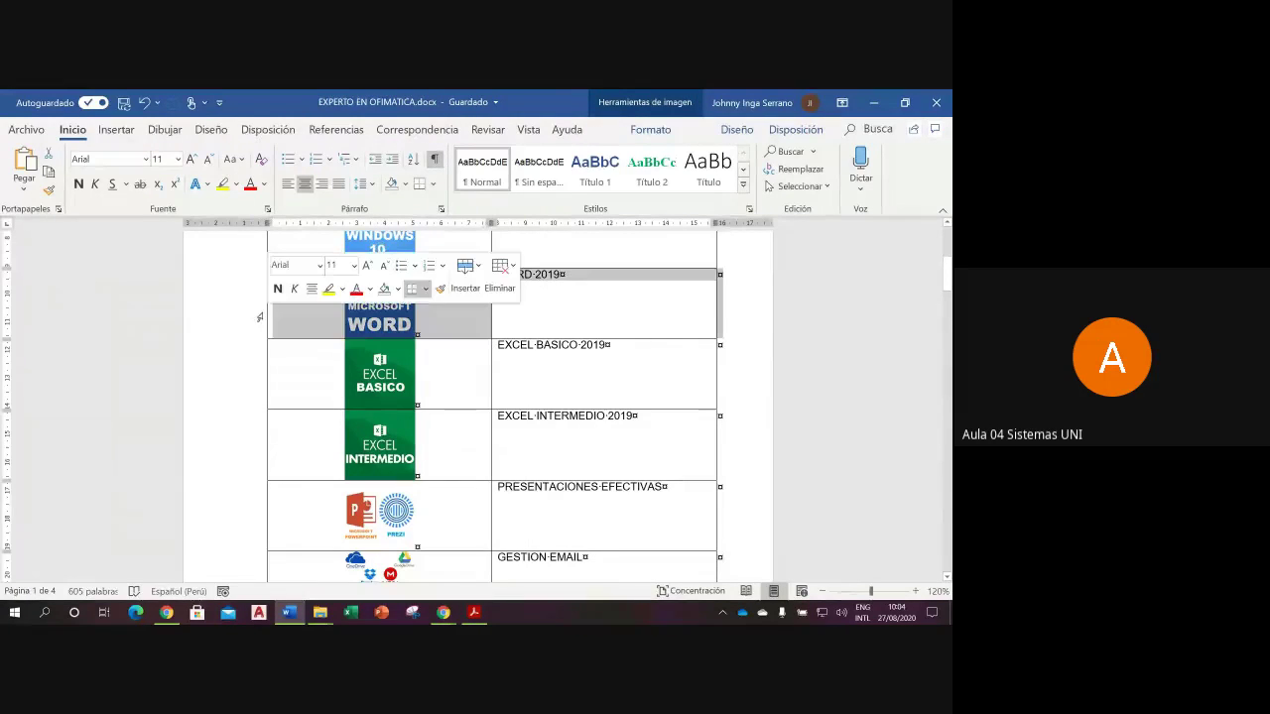
click(279, 308)
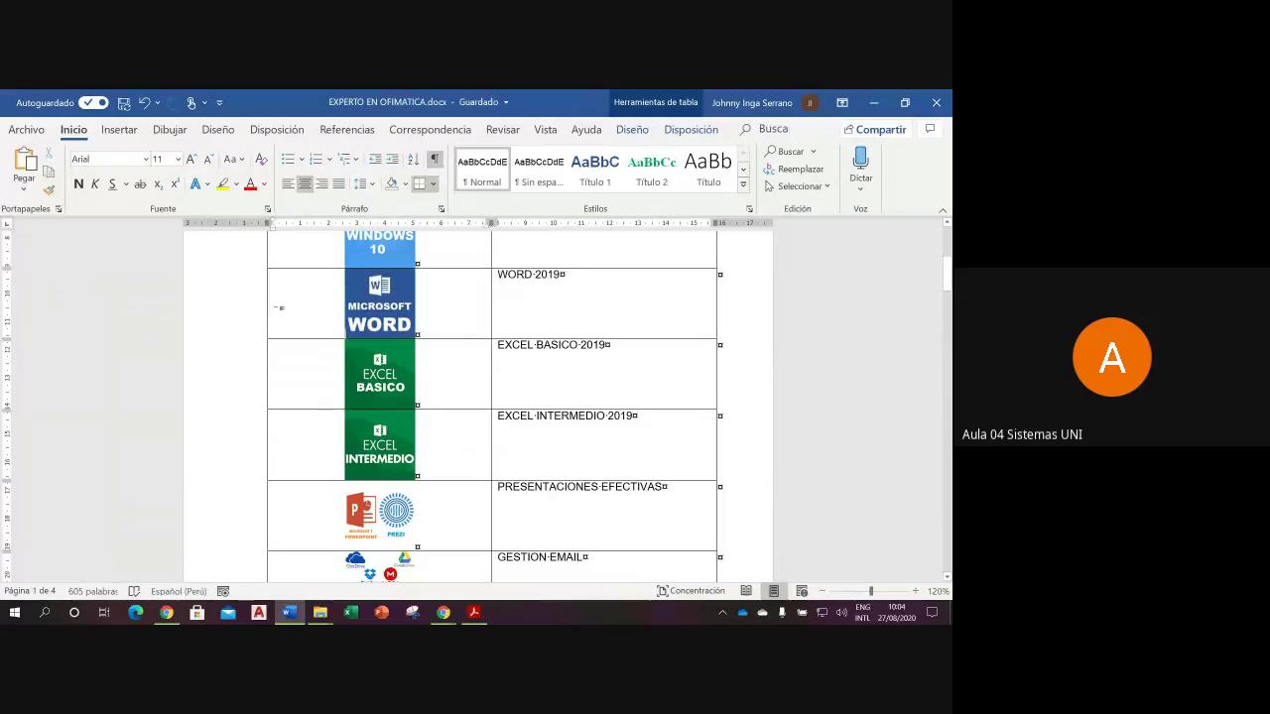
Step: View the Archivo > Exportar page, return to the document, then bring the exported PDF forward in Acrobat
click(39, 134)
click(60, 392)
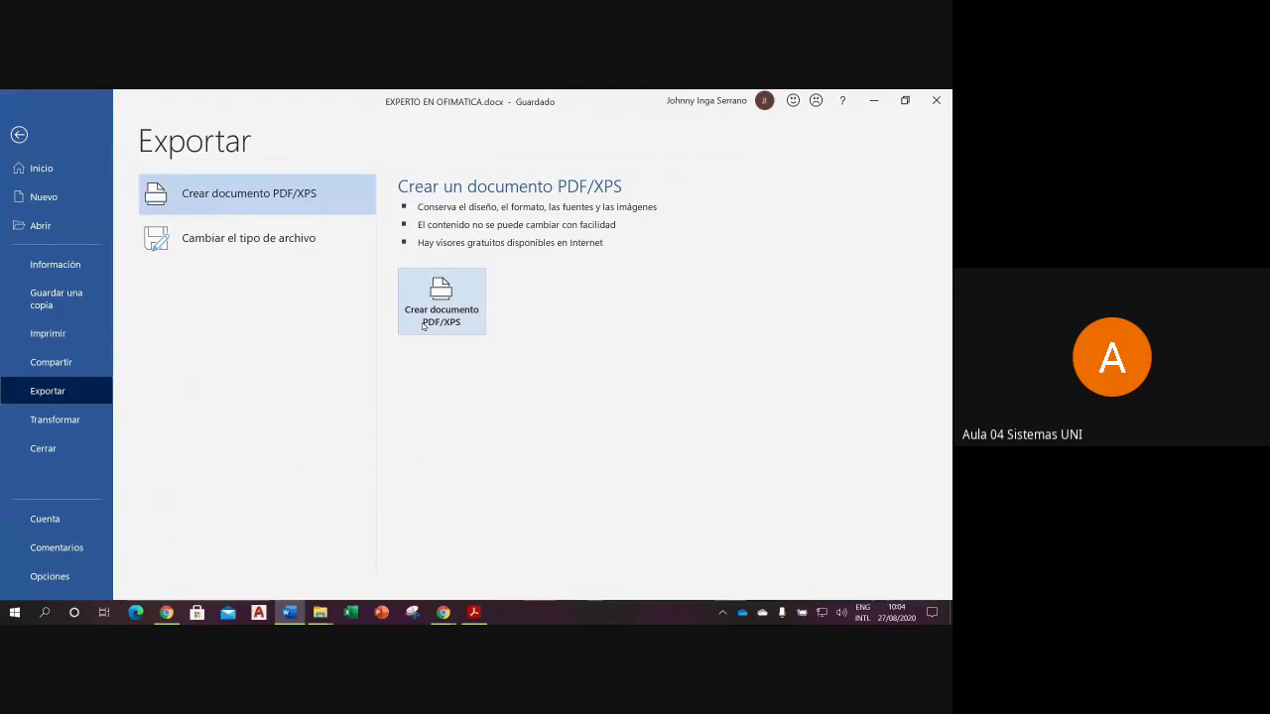
key(Escape)
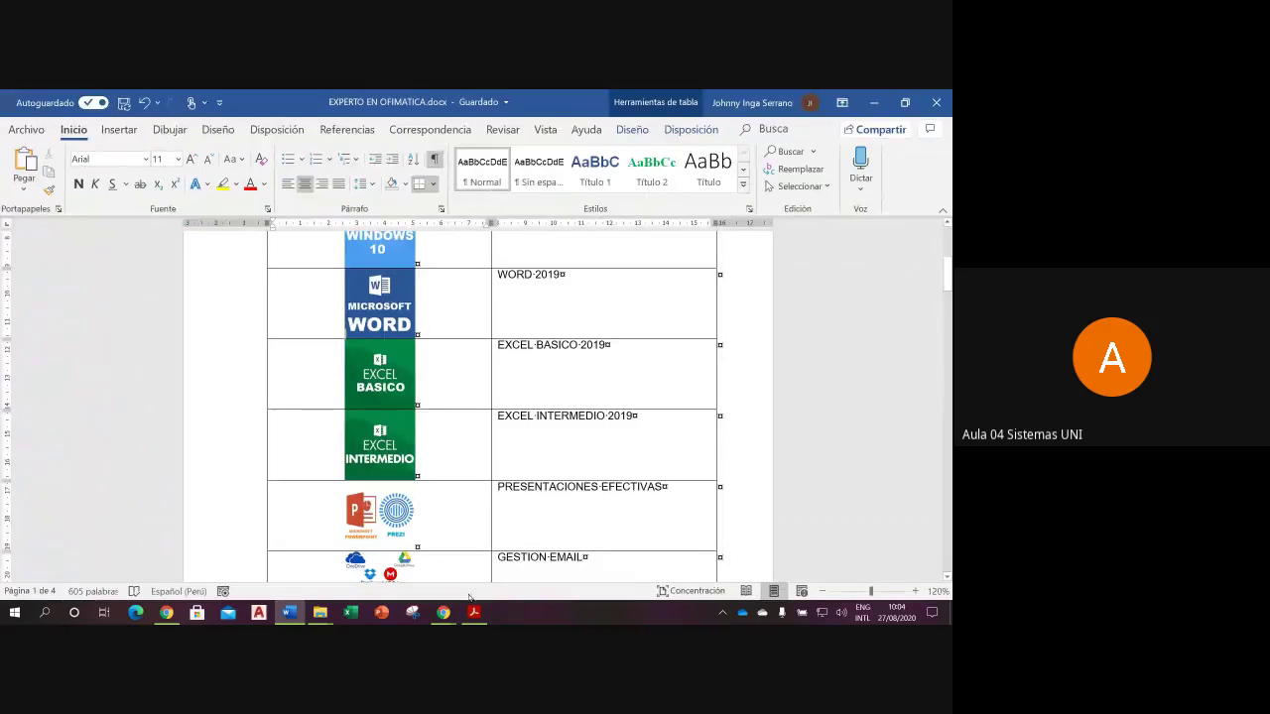
click(474, 612)
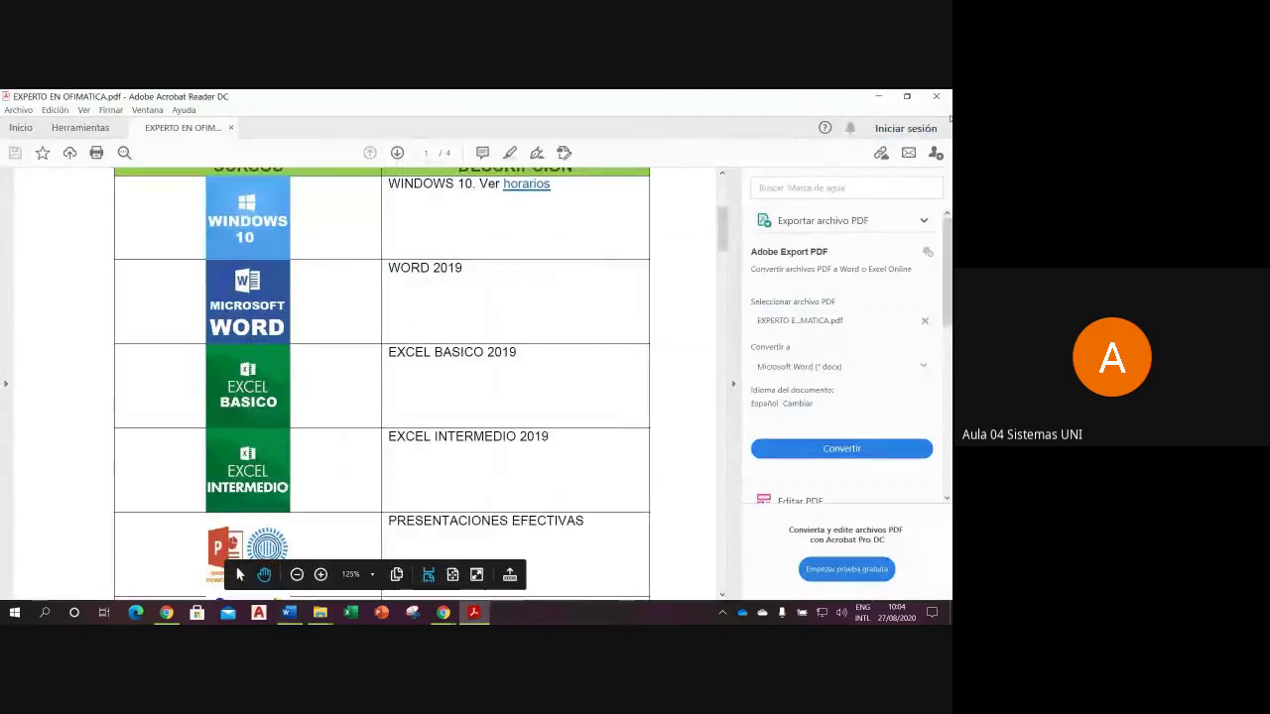
Step: In the PDF options, create bookmarks from Word bookmarks and exclude document properties
click(936, 97)
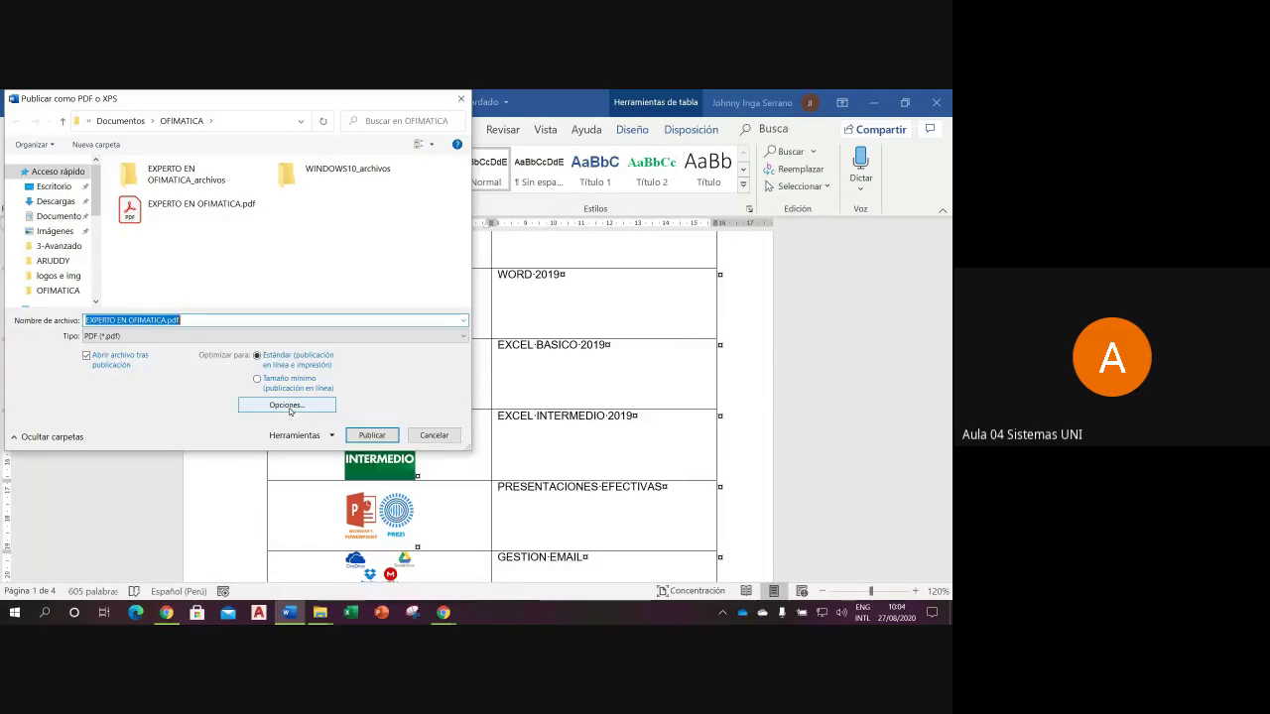
click(287, 406)
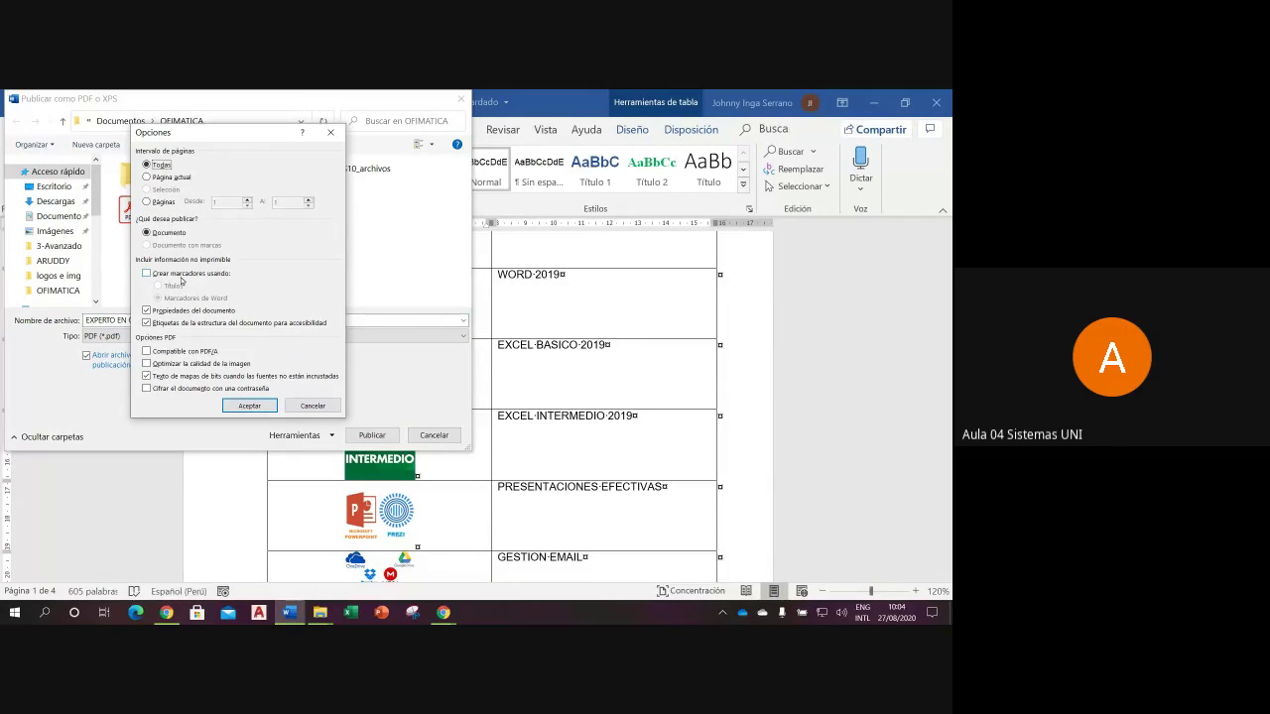
click(147, 274)
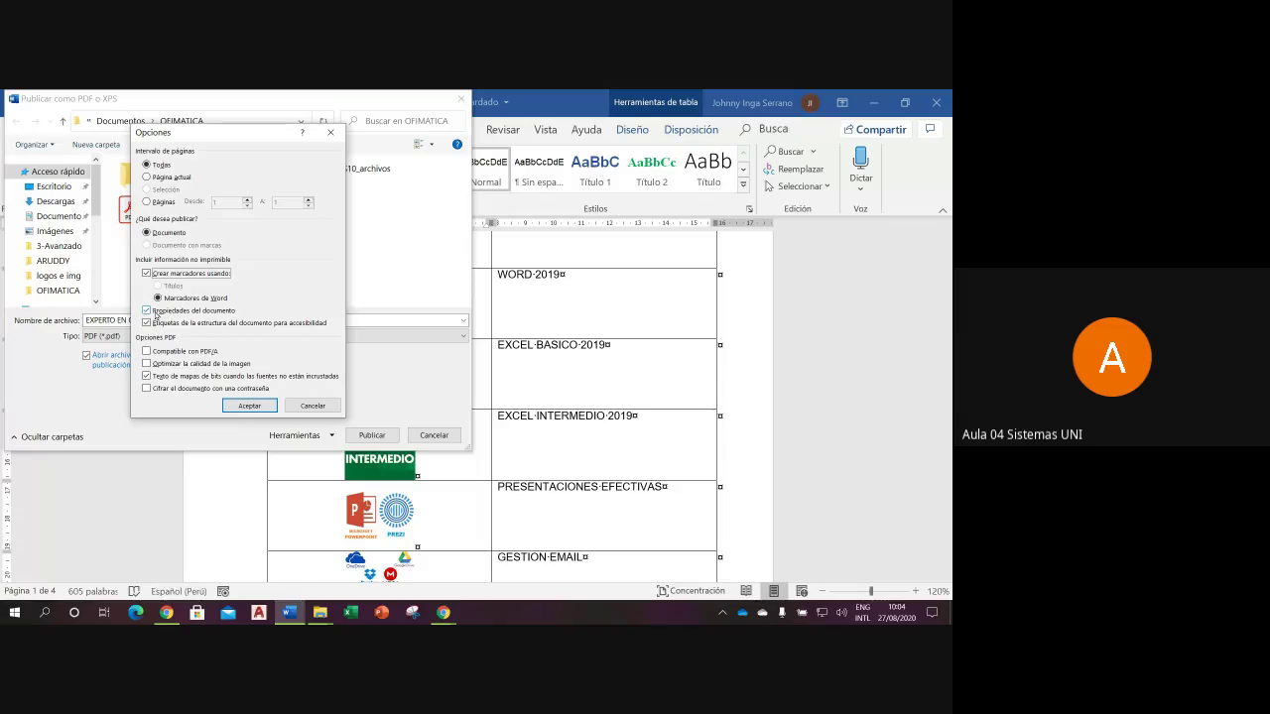
click(155, 312)
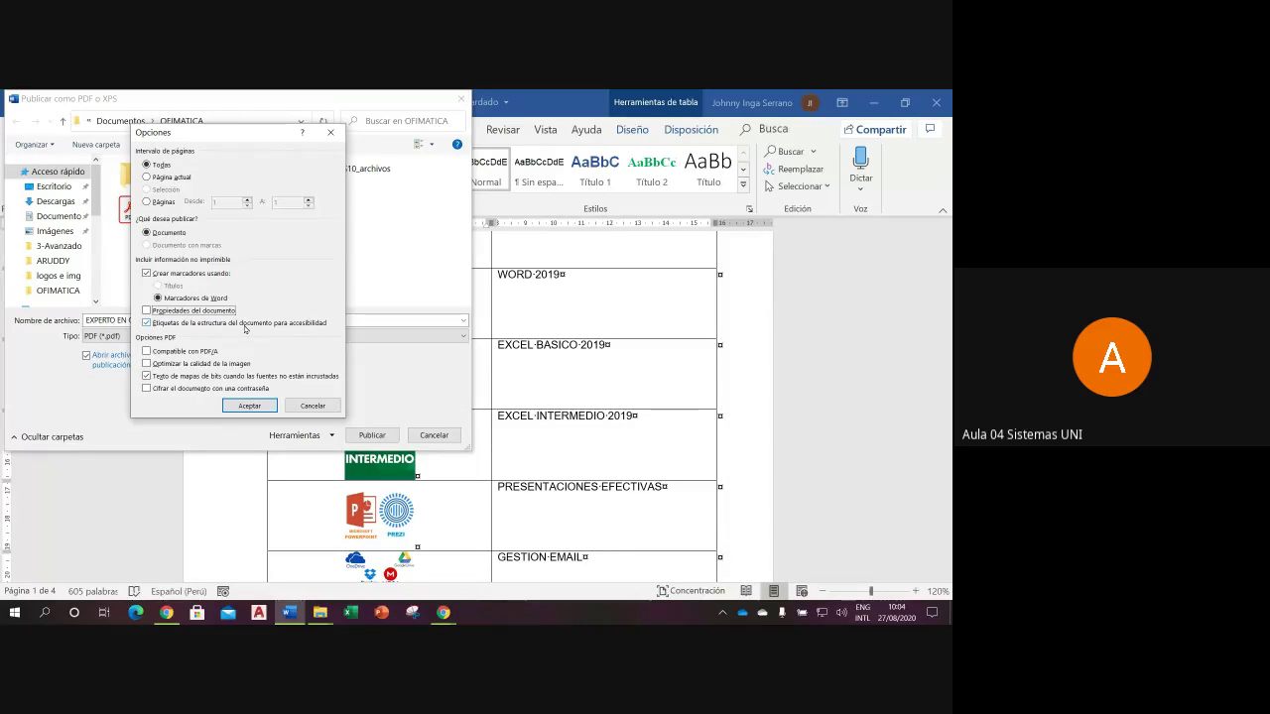
click(255, 405)
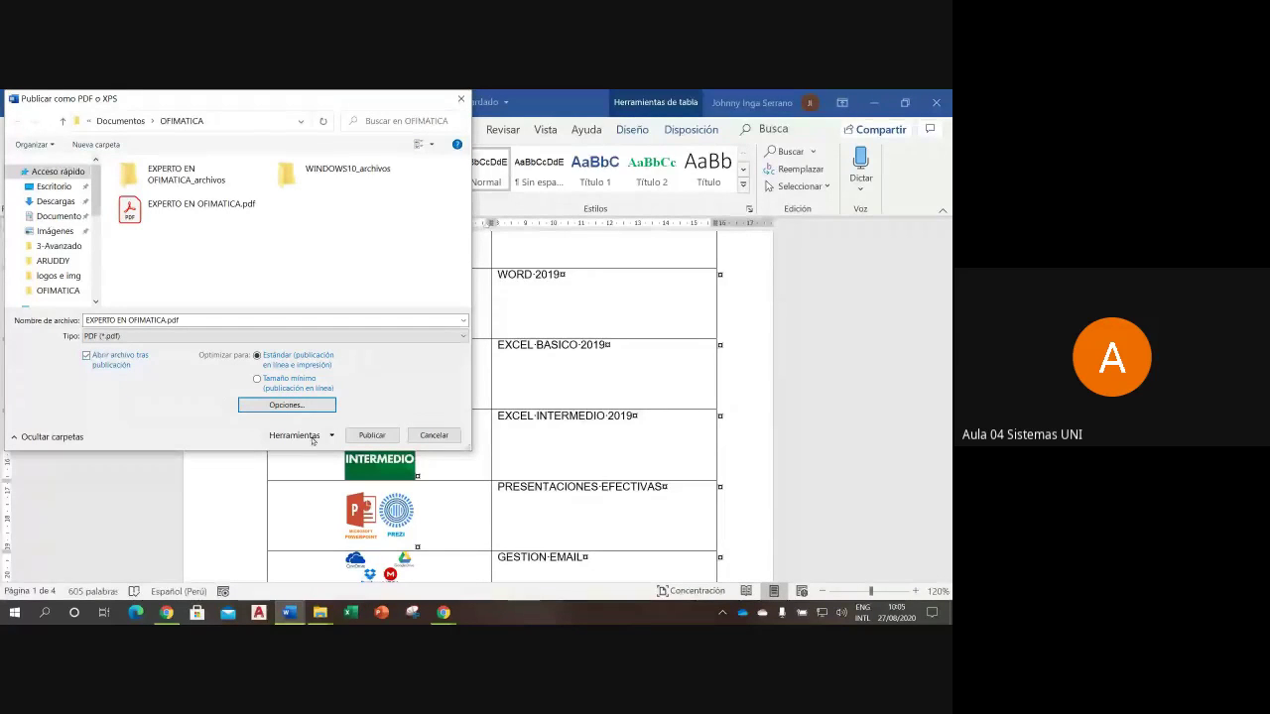
Step: Publish EXPERTO EN OFIMATICA.pdf over the existing file and close the loading Chrome tab
click(330, 437)
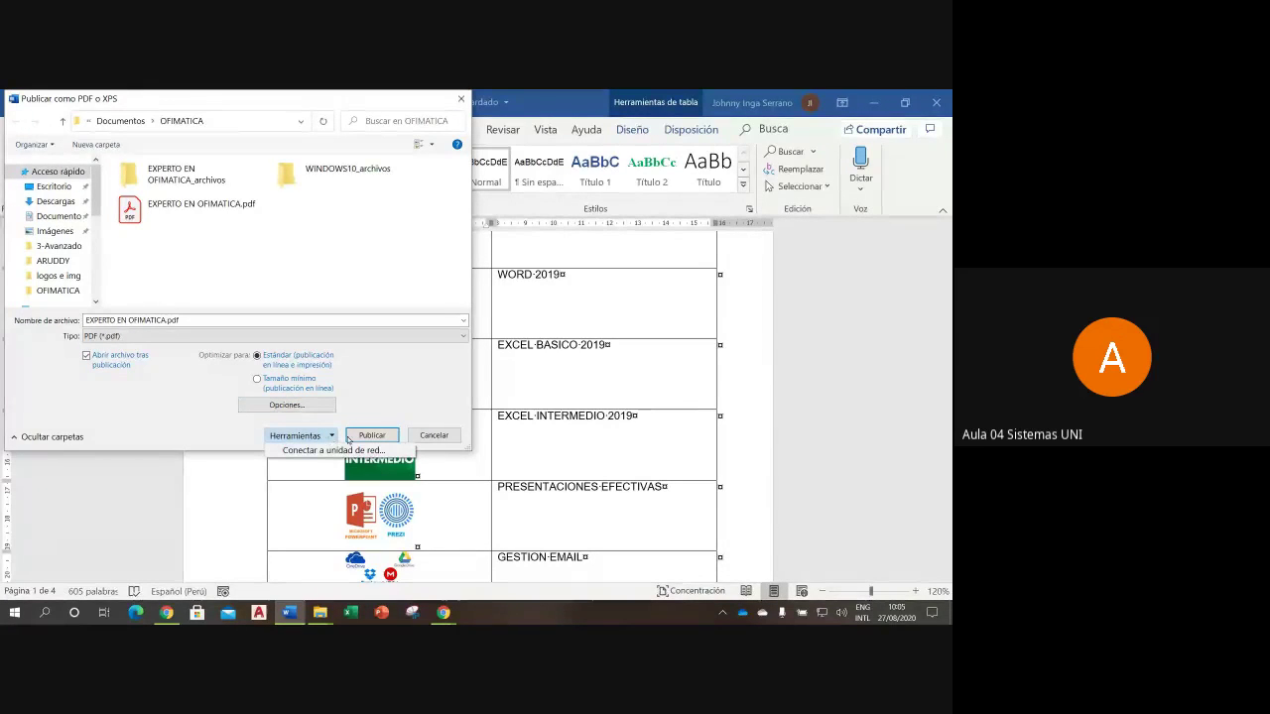
key(Escape)
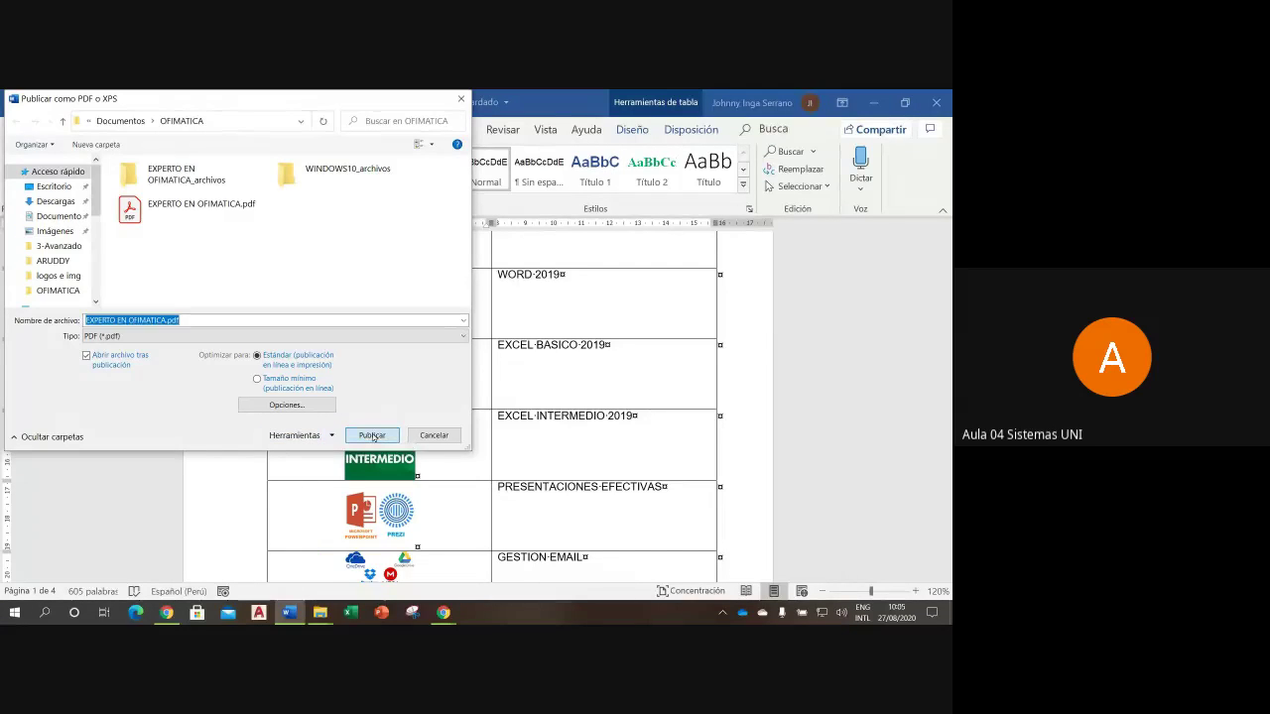
key(Return)
key(Left)
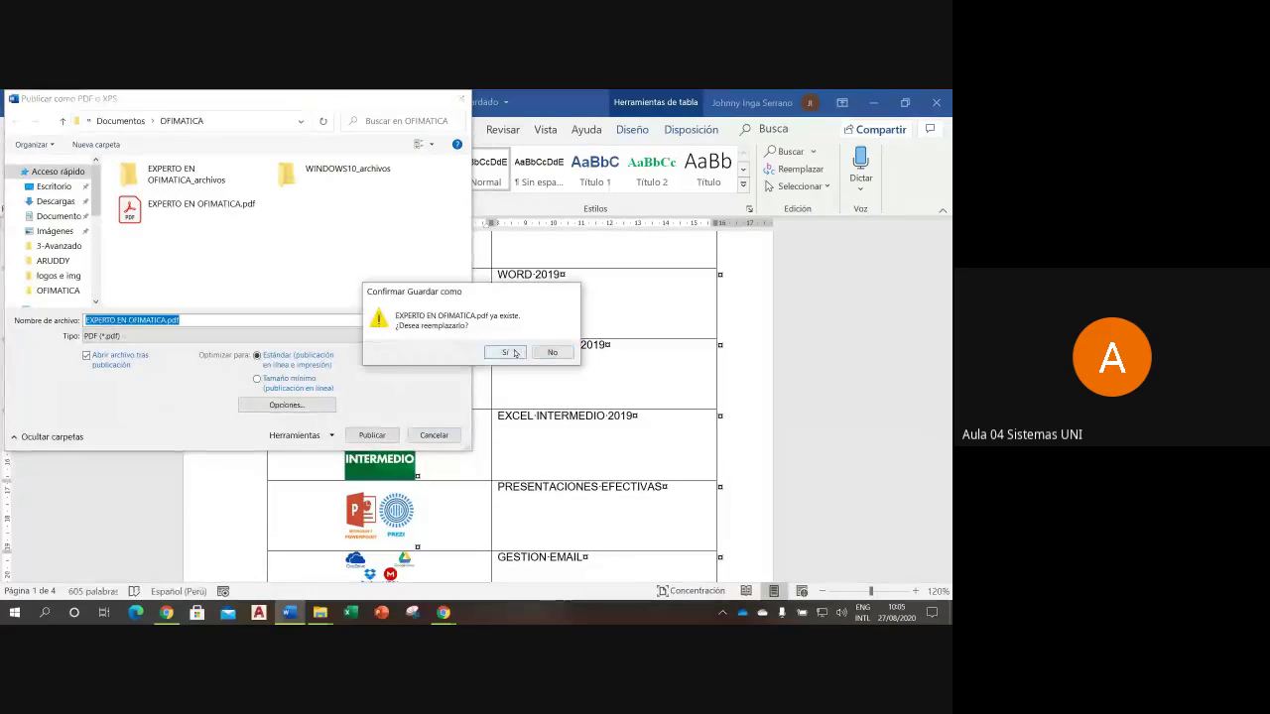
key(Return)
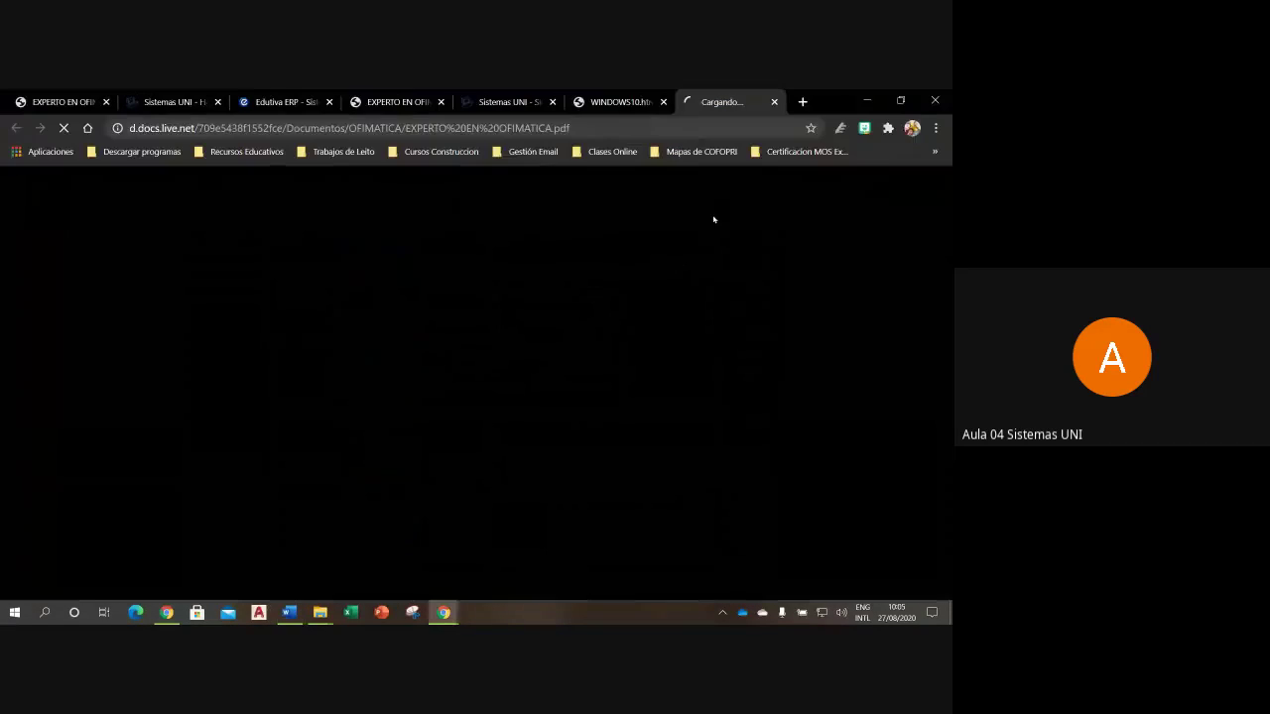
click(774, 102)
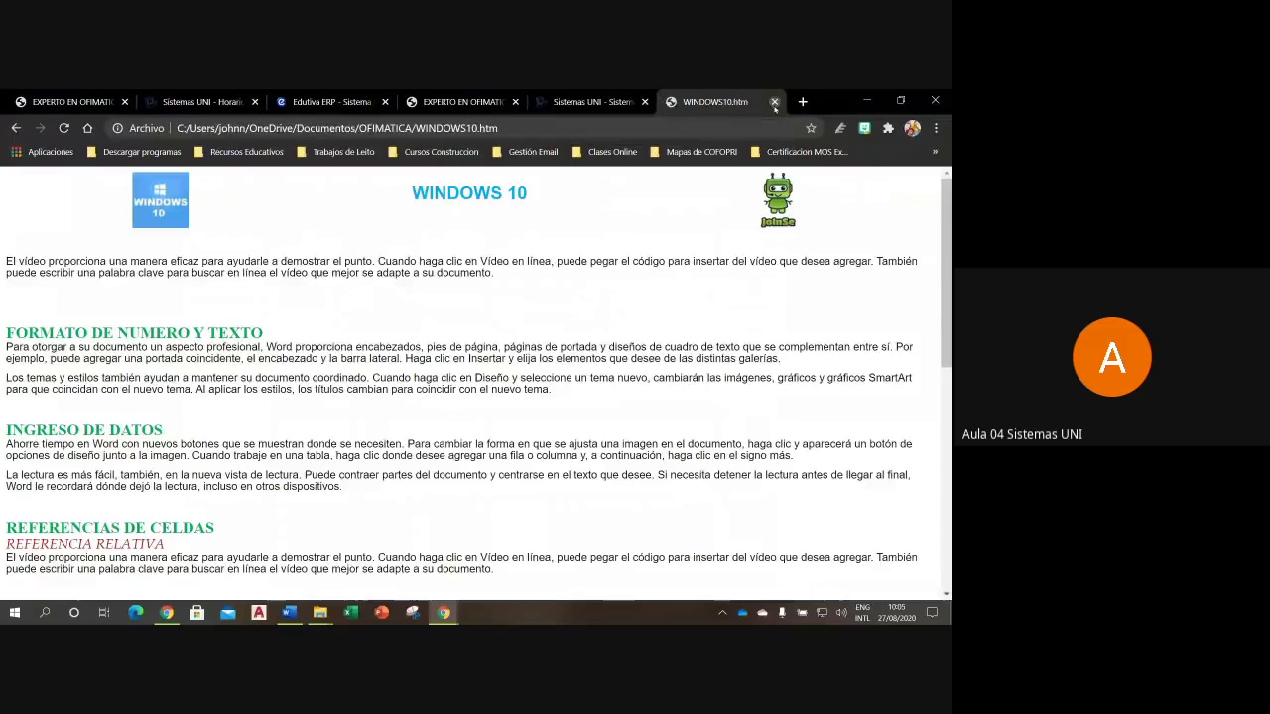
mouse_move(320, 612)
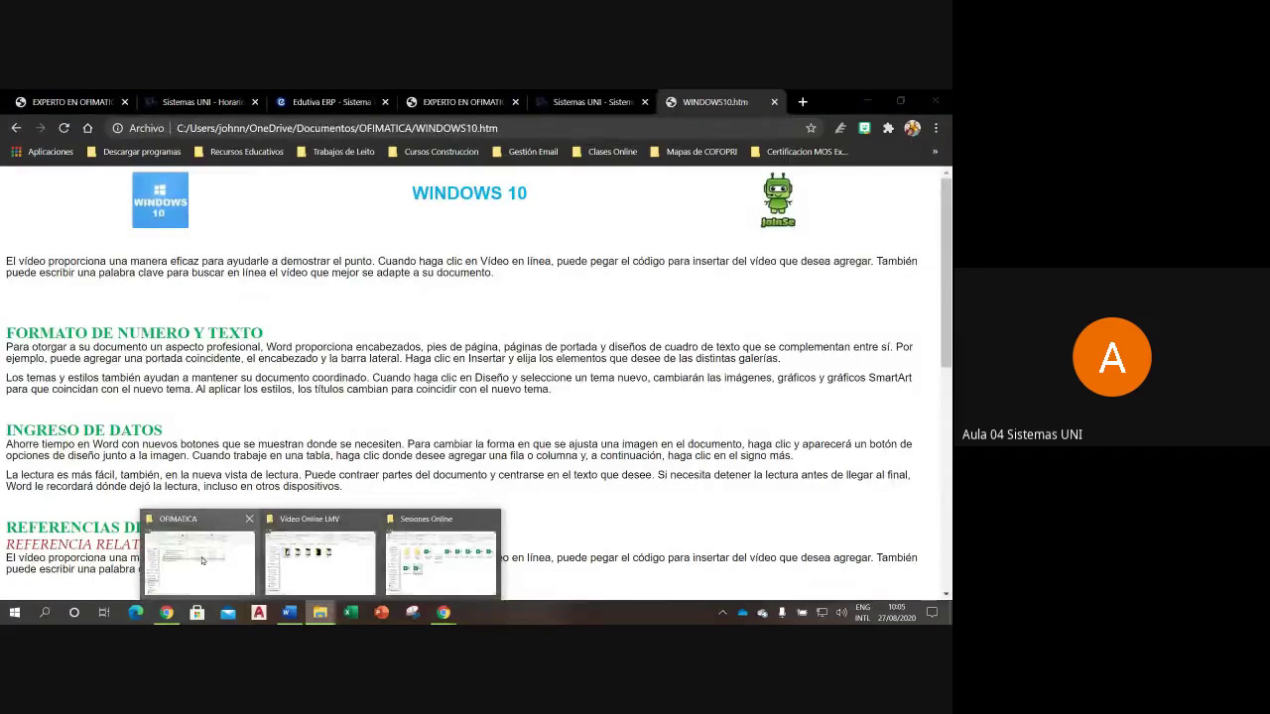
Step: Add a sticky note on the Word logo in the PDF, then delete it
click(201, 561)
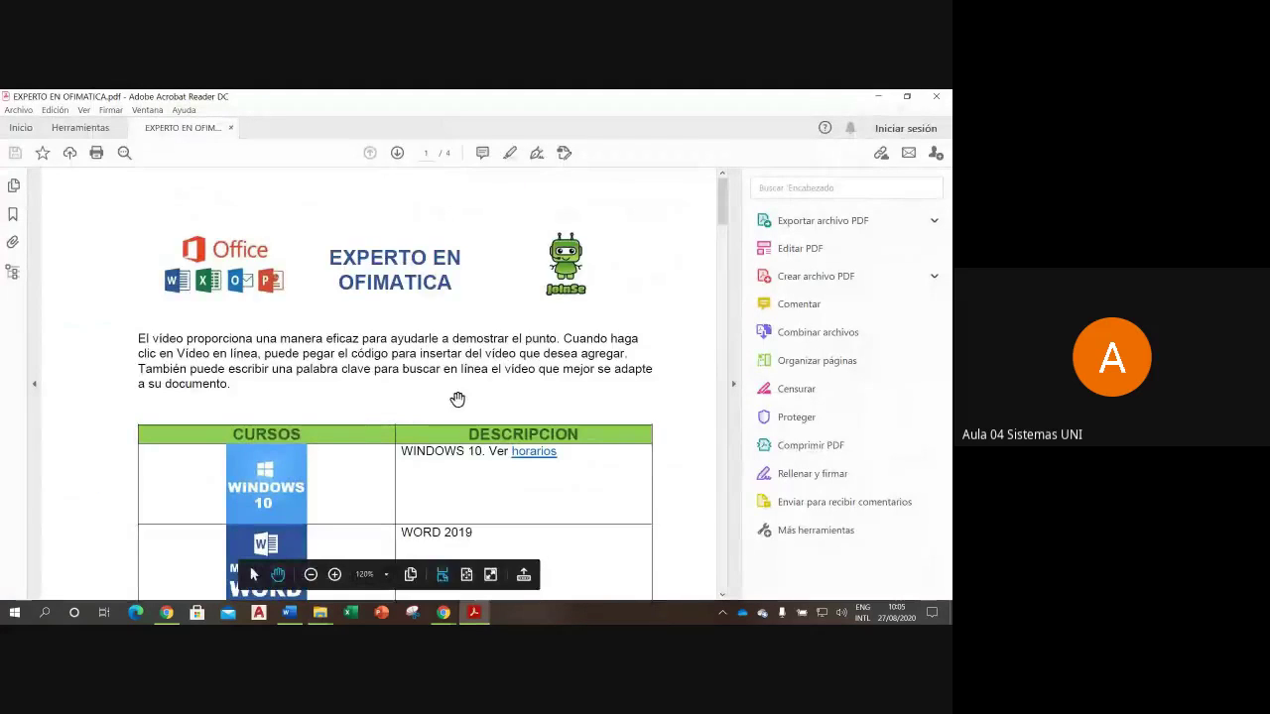
drag(723, 223, 723, 270)
scroll(447, 314, up, 4)
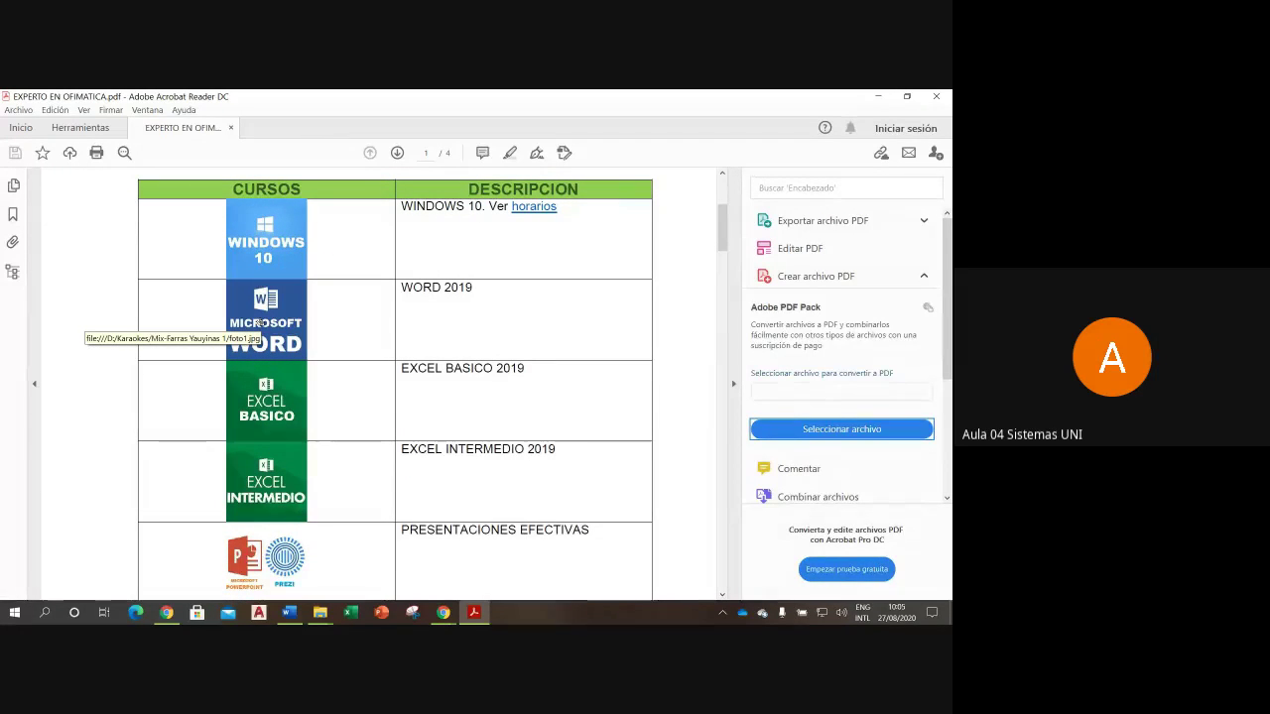
right_click(259, 321)
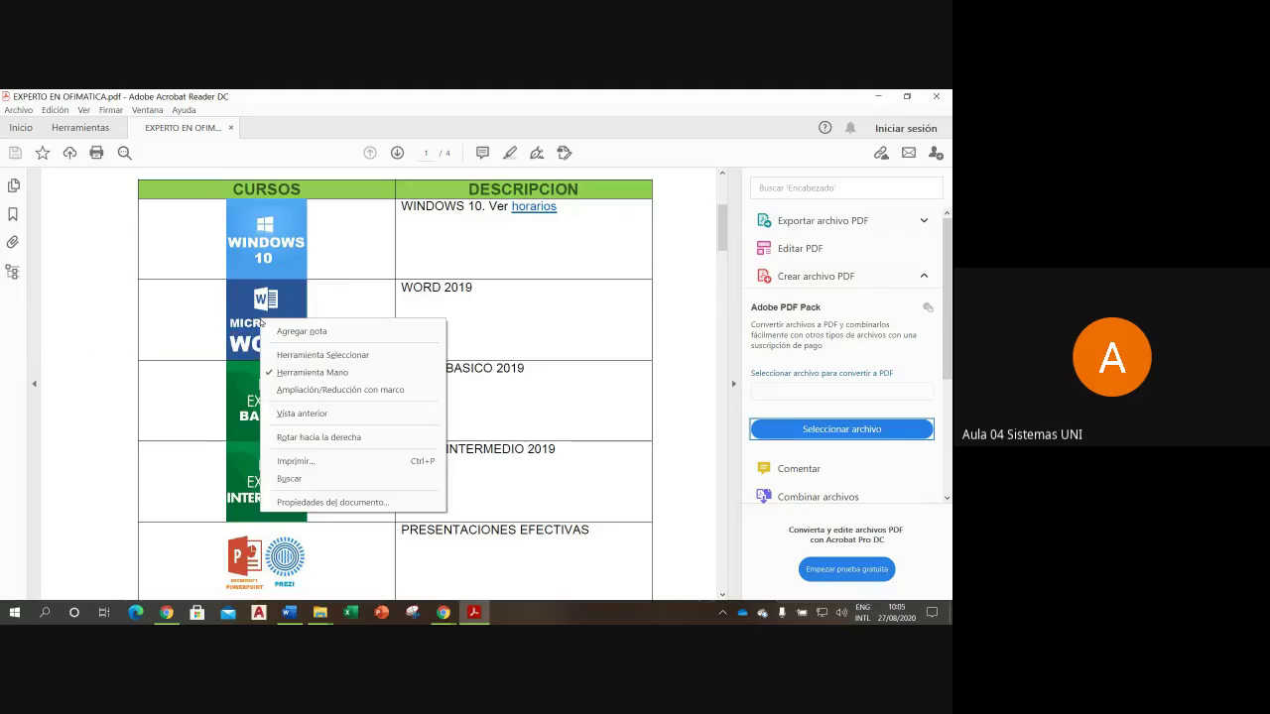
click(297, 332)
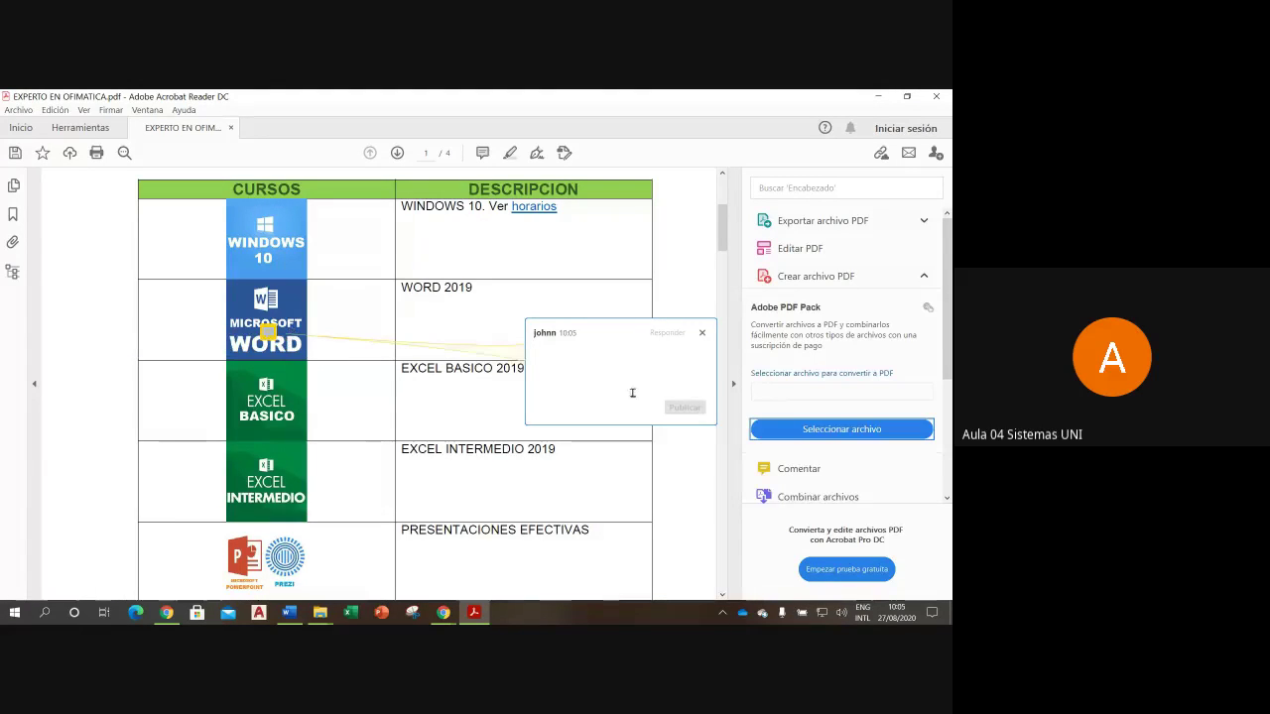
click(701, 334)
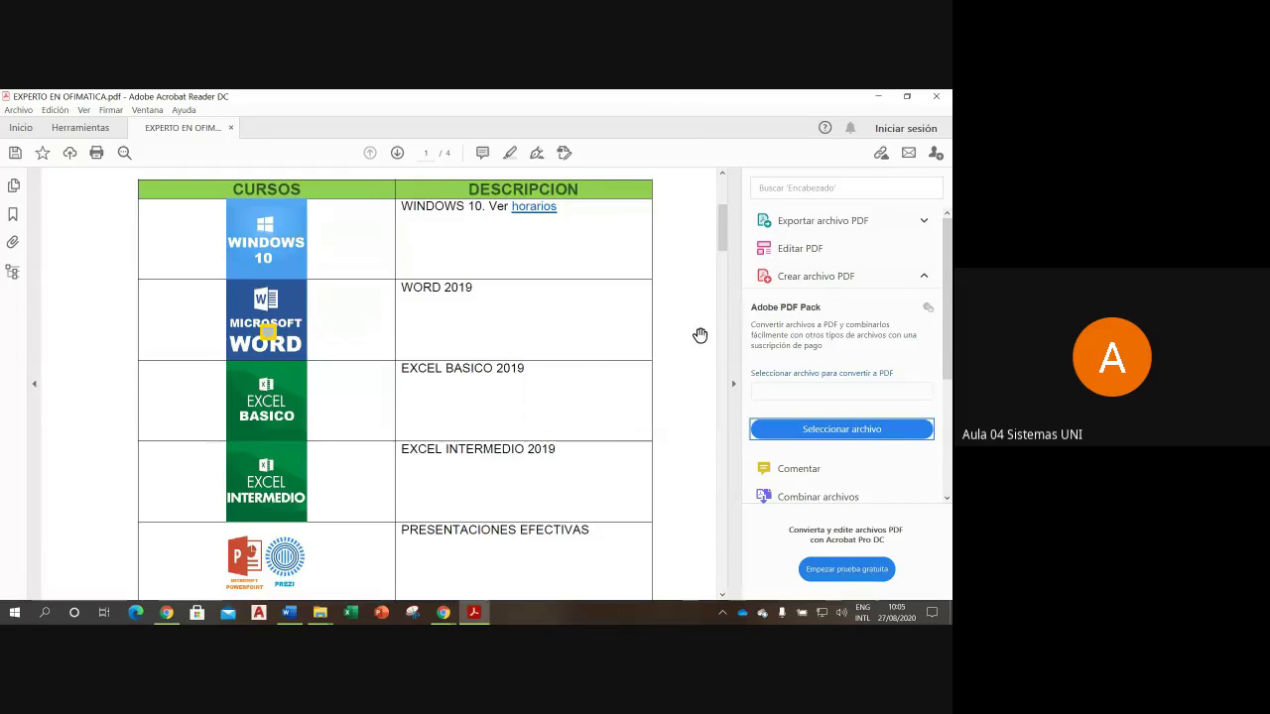
right_click(271, 335)
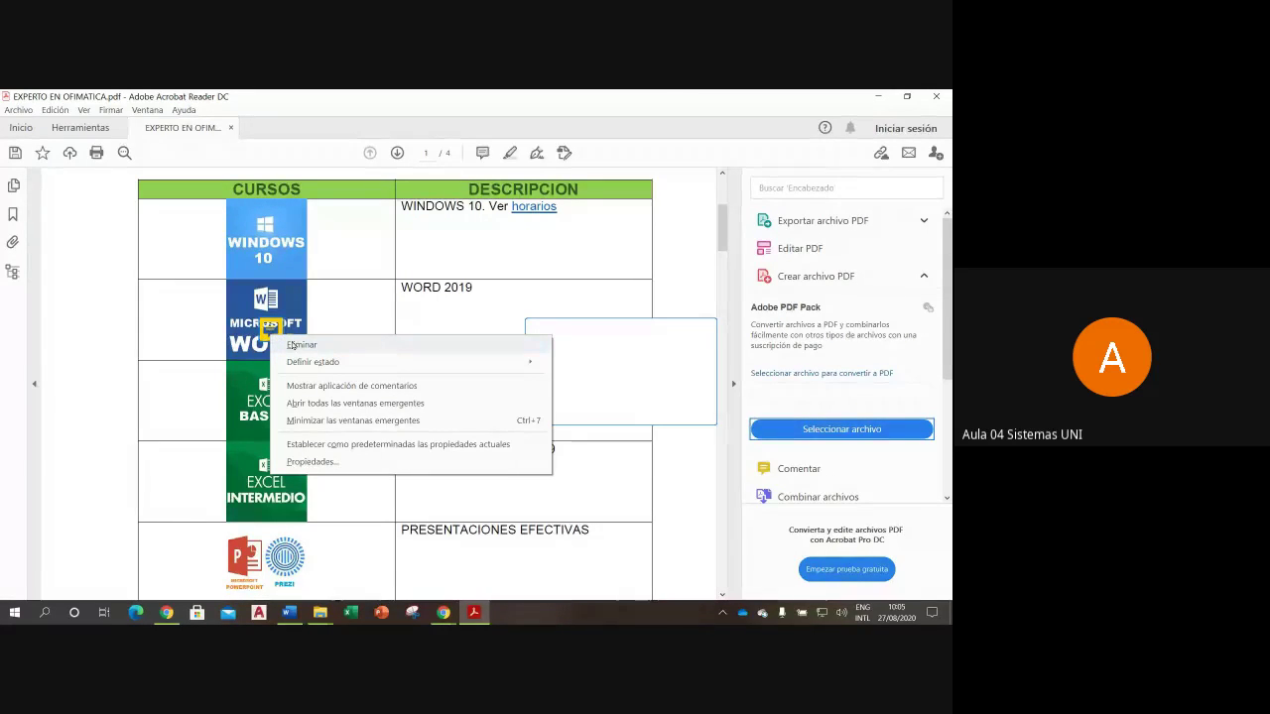
click(291, 344)
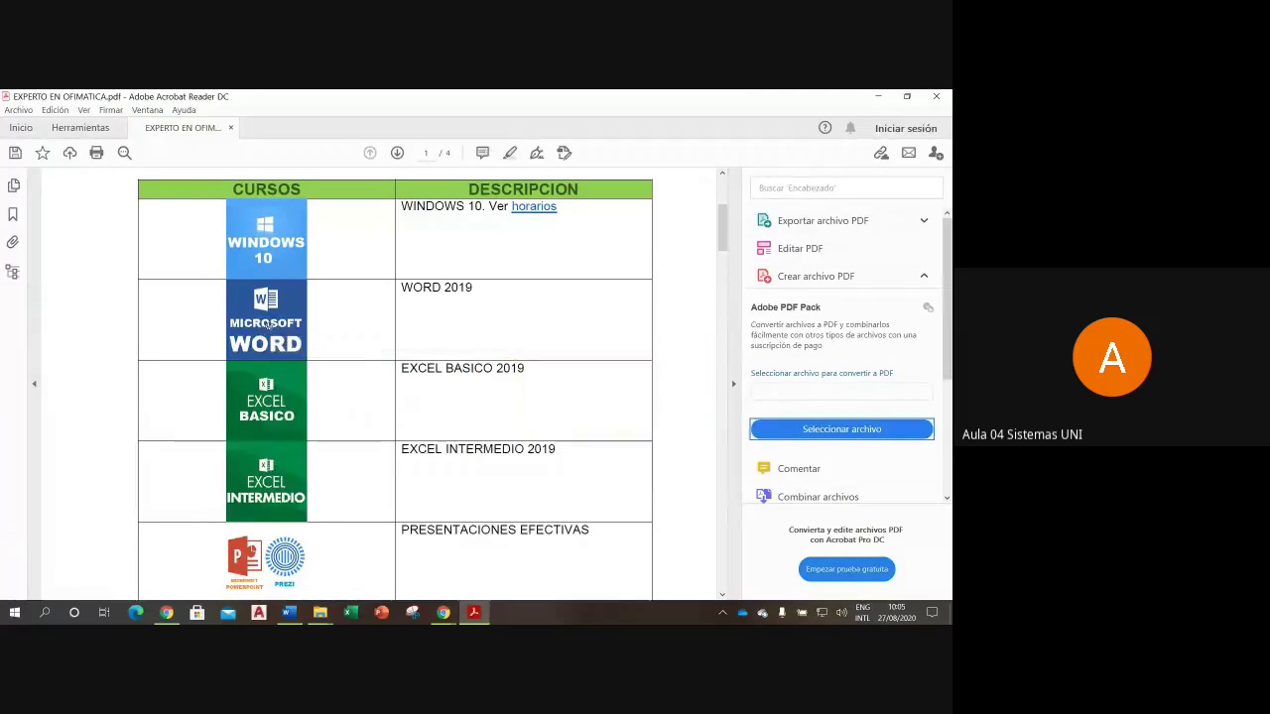
Step: Follow the Word logo's link, allow opening foto1.jpg, then close the photo viewer
right_click(269, 321)
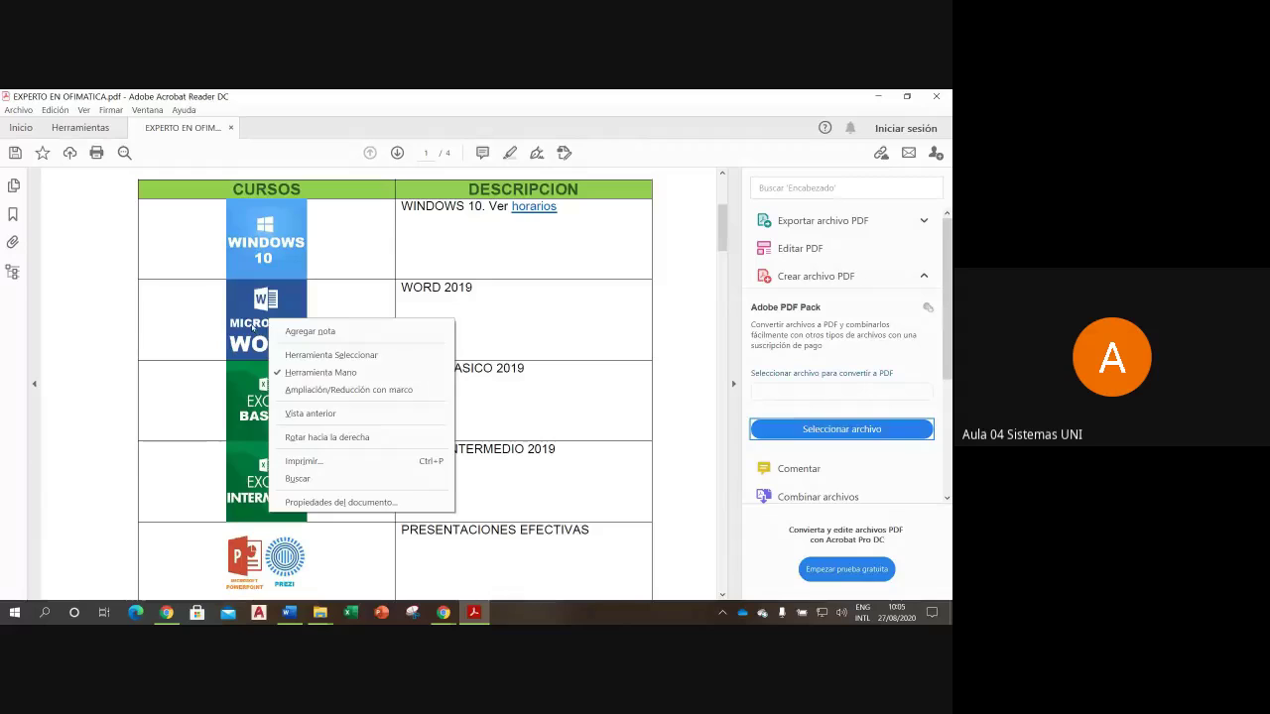
click(255, 326)
click(485, 388)
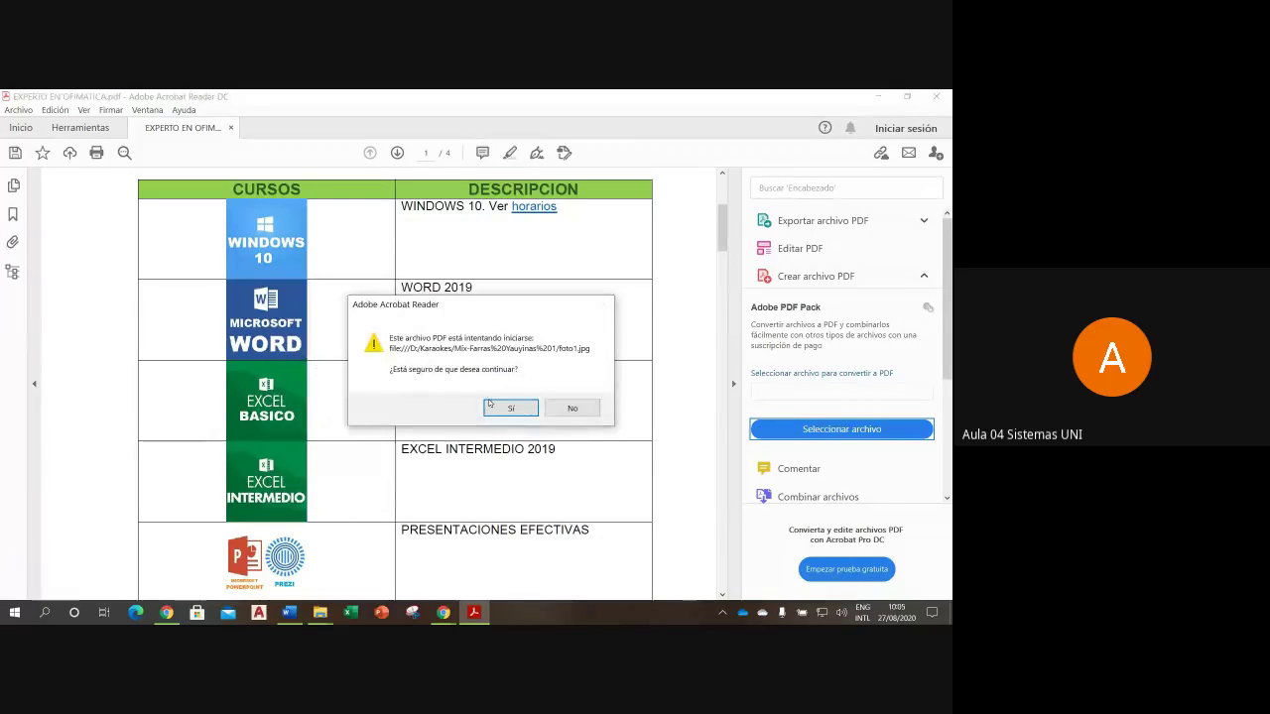
click(508, 406)
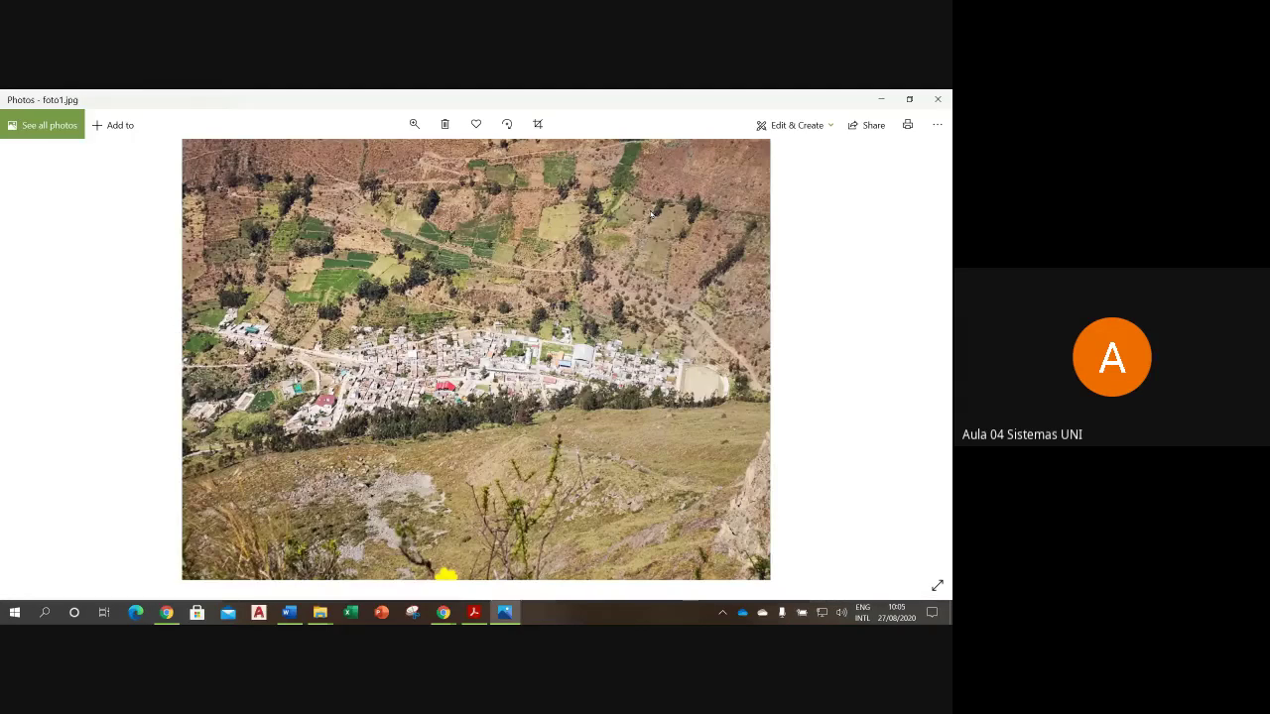
click(937, 99)
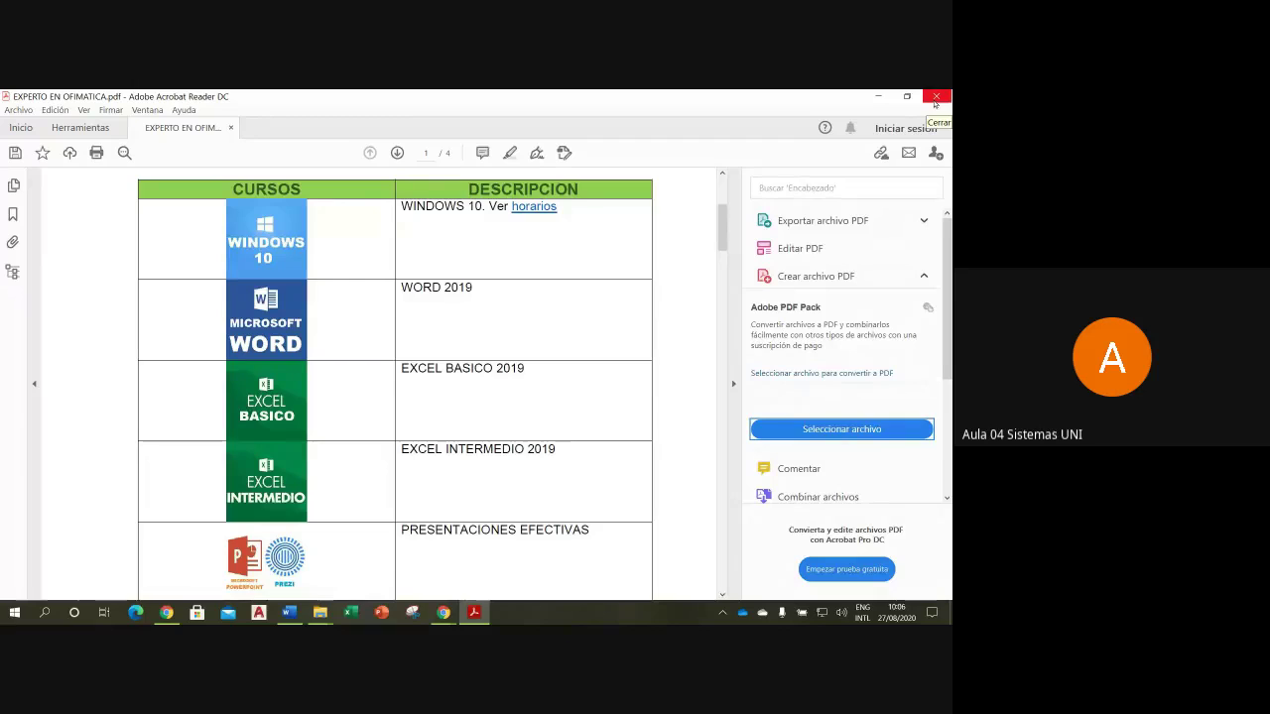
Step: Close the PDF without saving changes and select EXPERTO EN OFIMATICA.docx in the folder
click(936, 96)
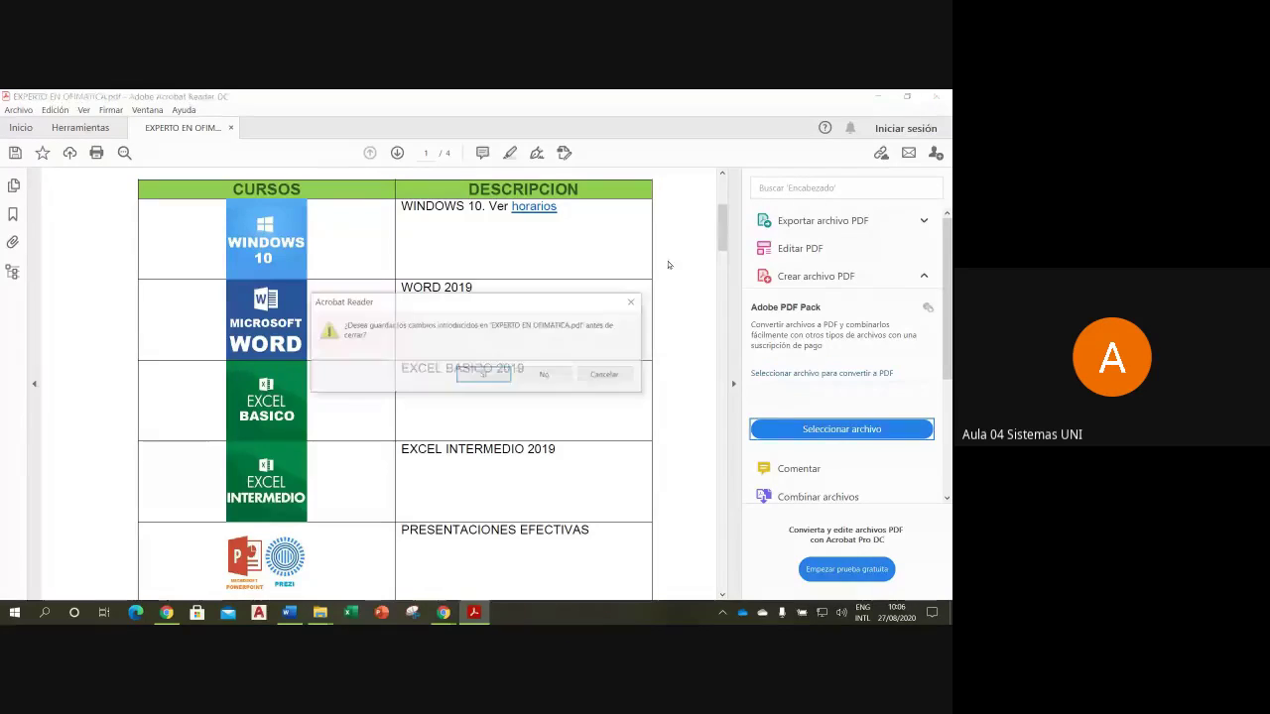
click(538, 377)
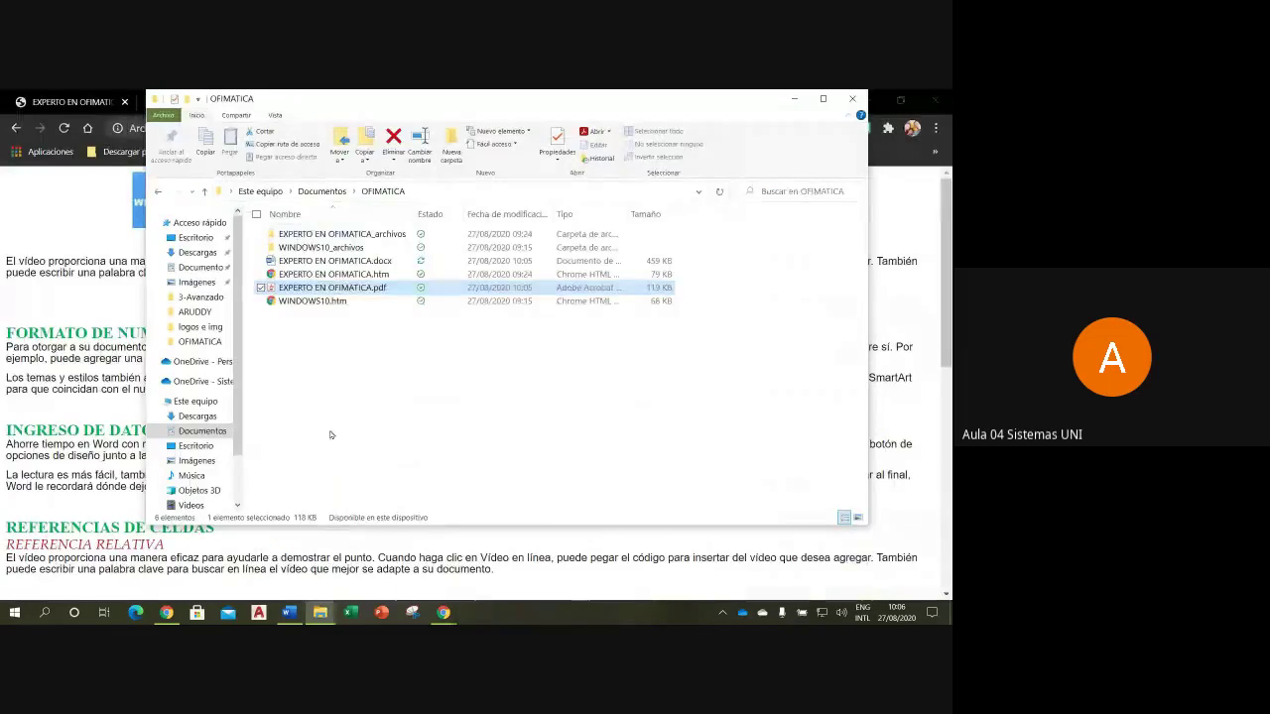
click(324, 262)
Step: Open EXPERTO EN OFIMATICA.docx and start a hyperlink on the EXCEL BASICO logo, browsing drive D:
double_click(325, 262)
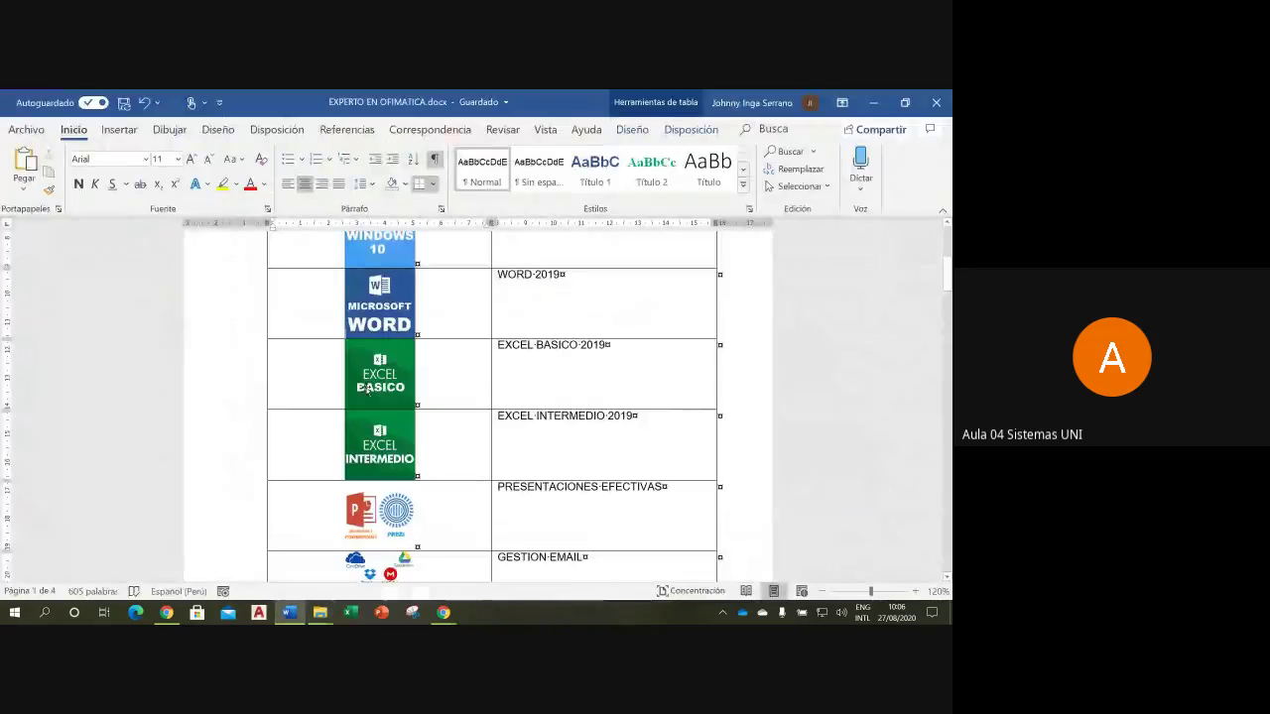
right_click(392, 362)
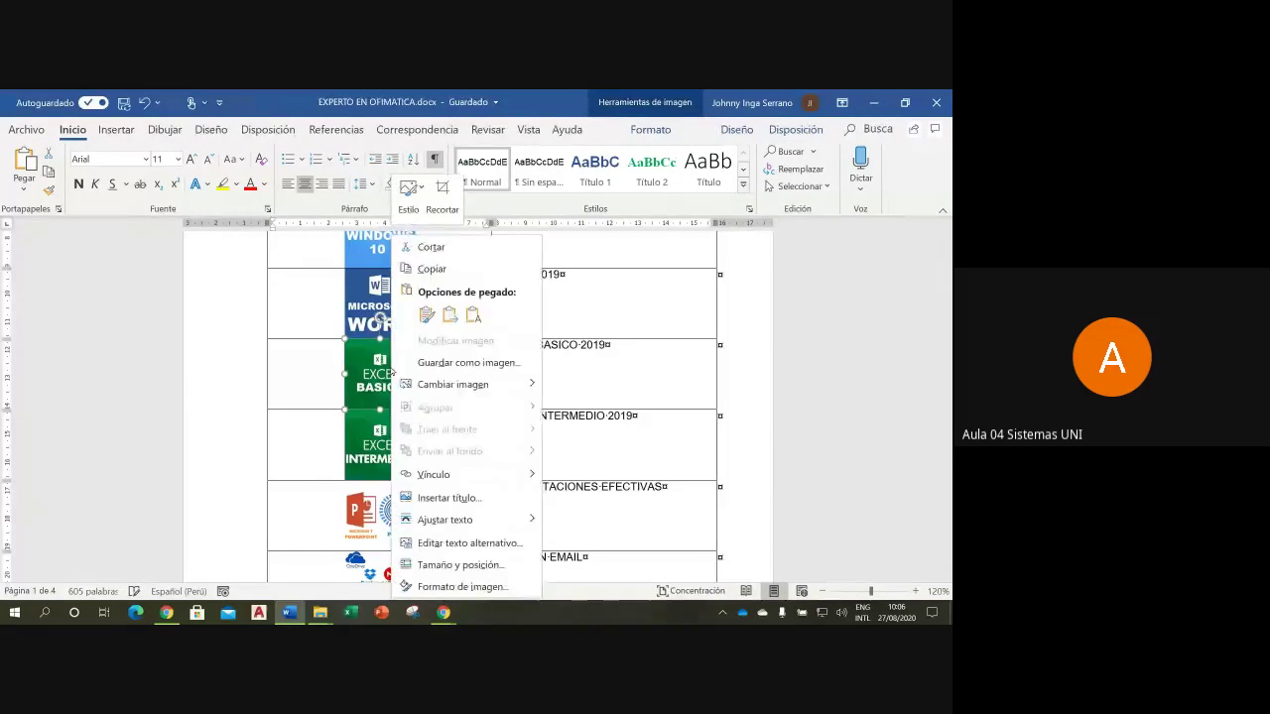
click(434, 474)
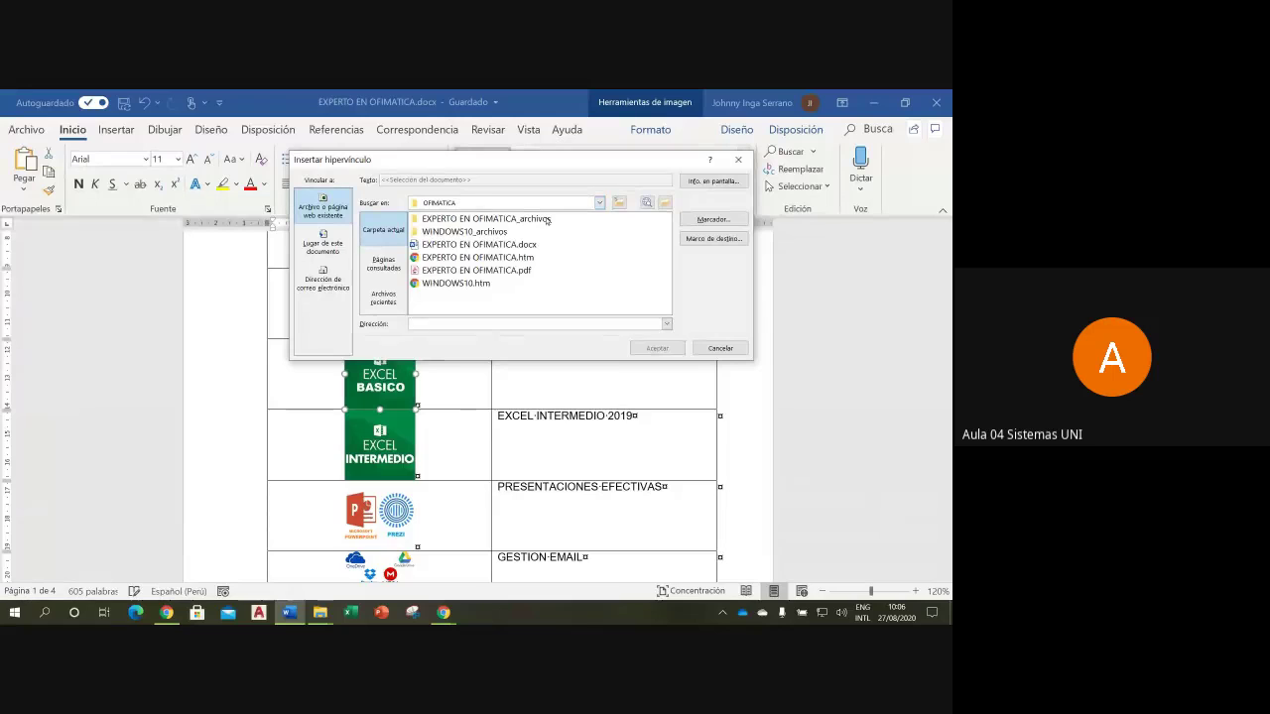
click(598, 203)
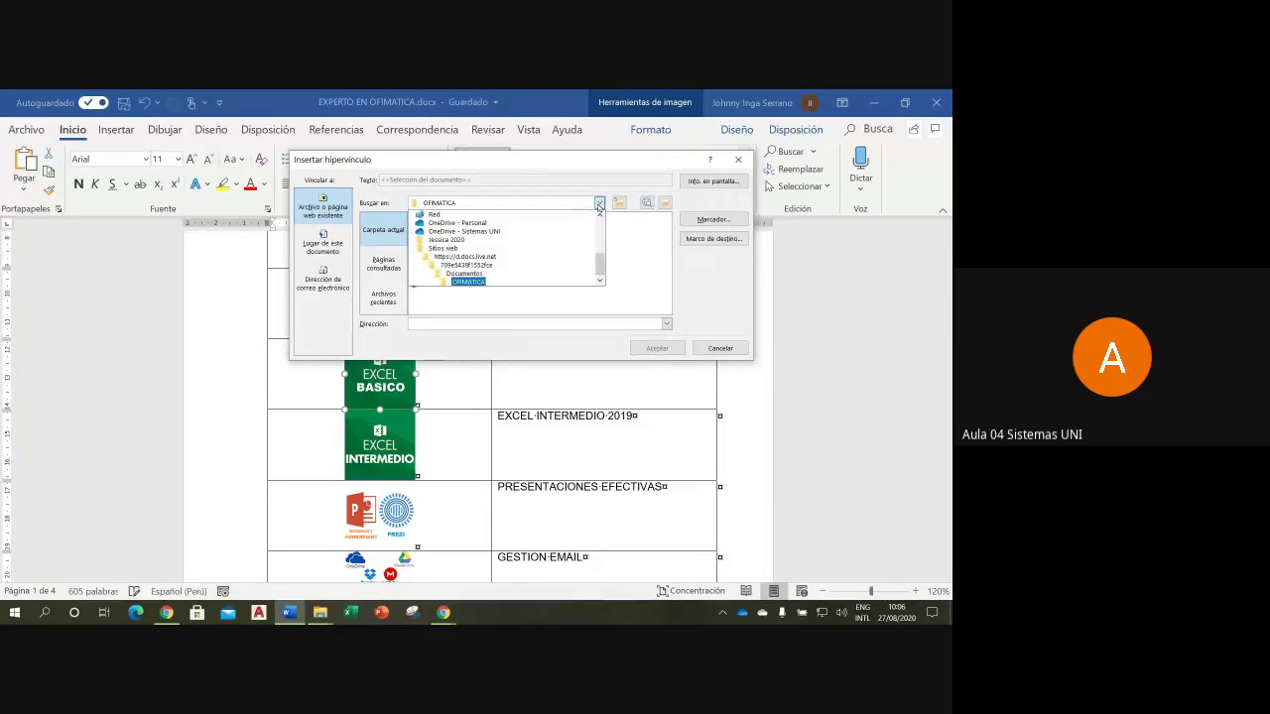
scroll(593, 258, up, 1)
scroll(592, 258, up, 1)
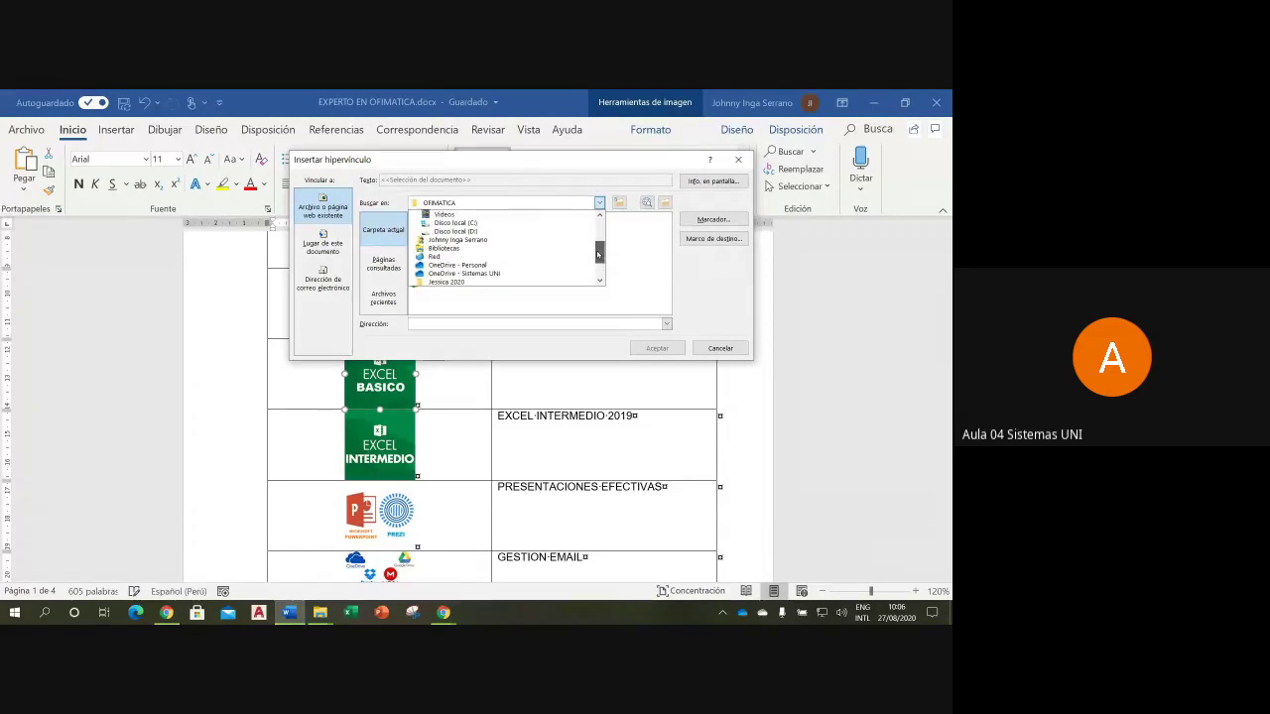
scroll(592, 258, up, 1)
click(480, 240)
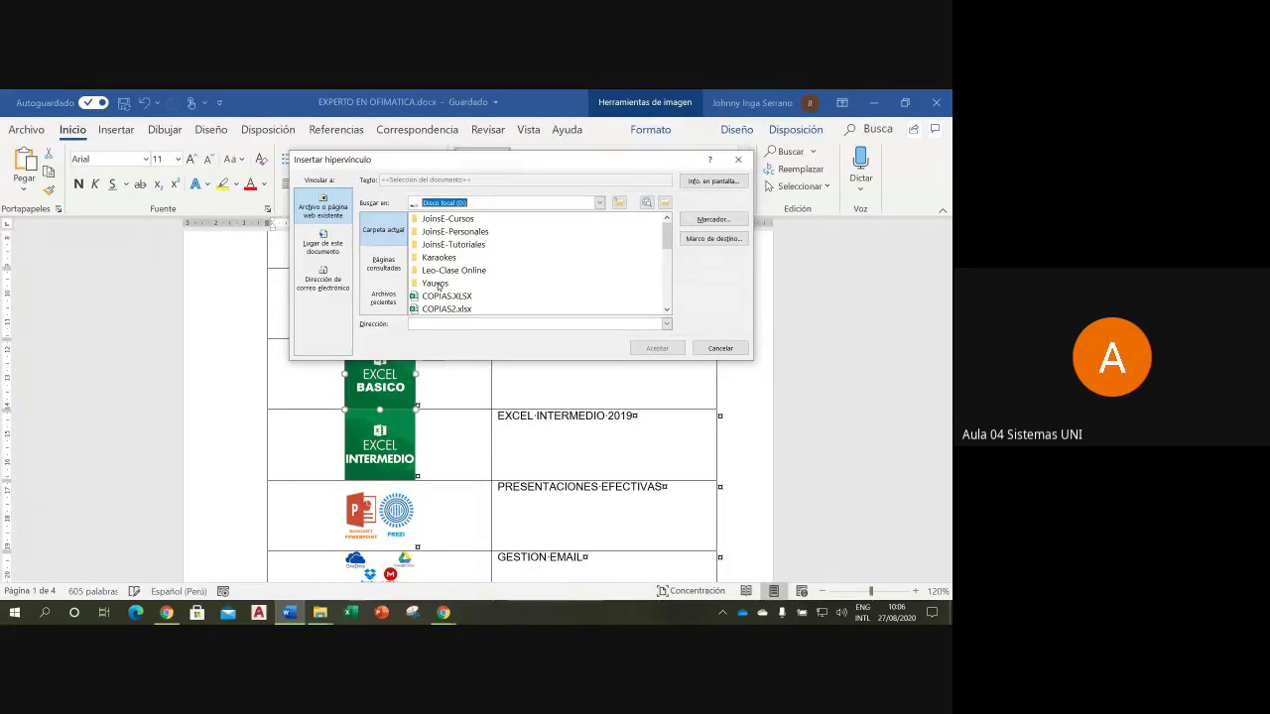
Step: Link the logo to D:\Karaokes\Karaoke-Antologia Mix\Un canto al amor-Antologia.mp4
double_click(439, 285)
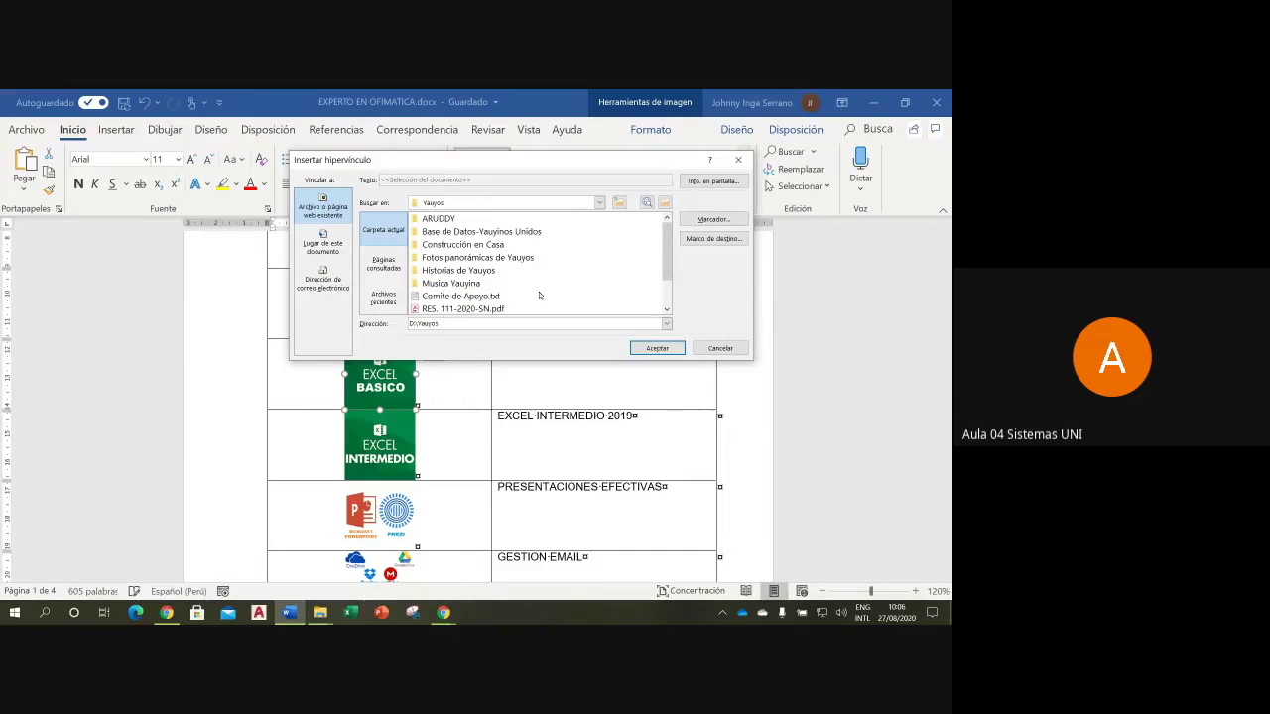
drag(667, 258, 668, 285)
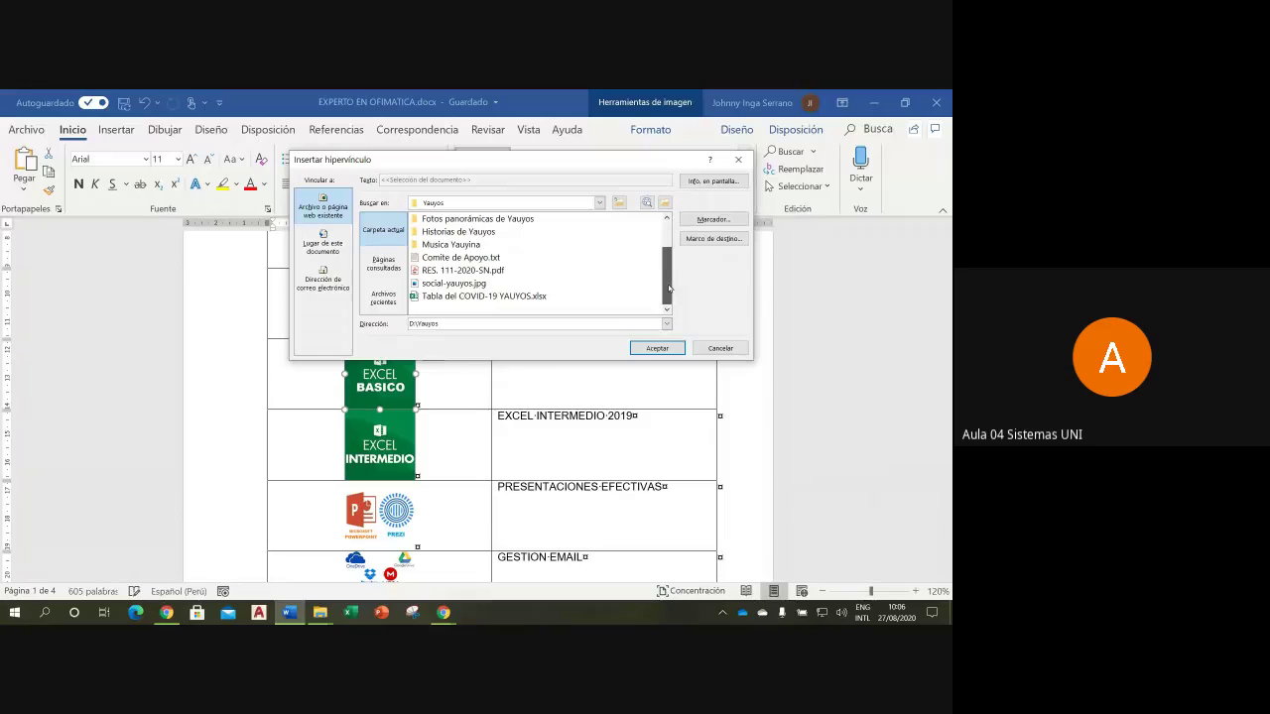
drag(669, 287, 665, 258)
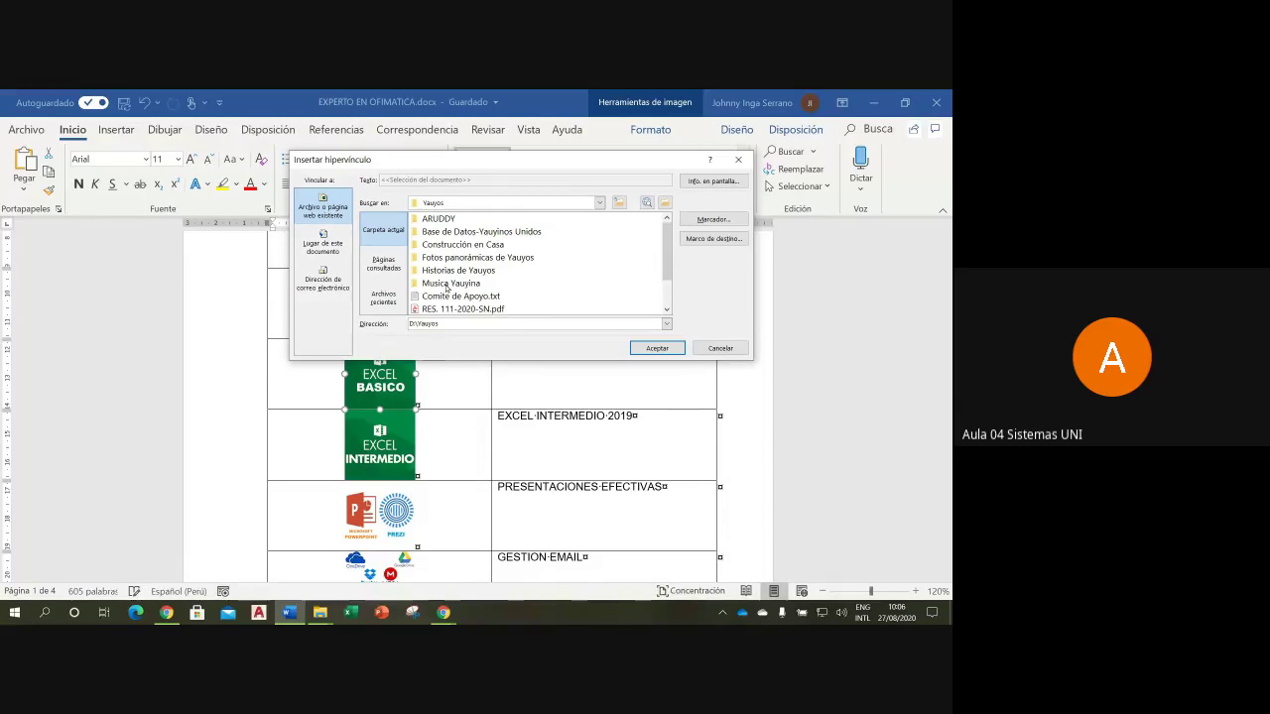
double_click(447, 283)
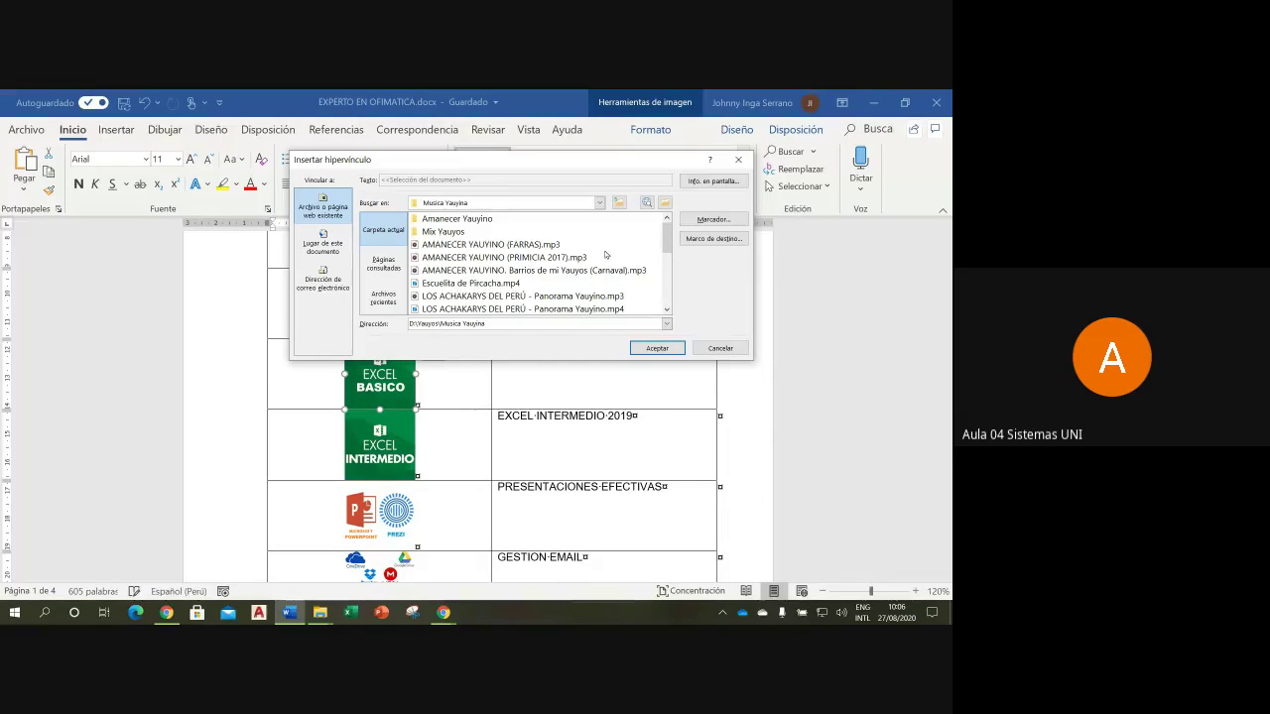
mouse_move(668, 244)
mouse_down()
mouse_move(664, 274)
mouse_move(666, 224)
mouse_up()
click(619, 203)
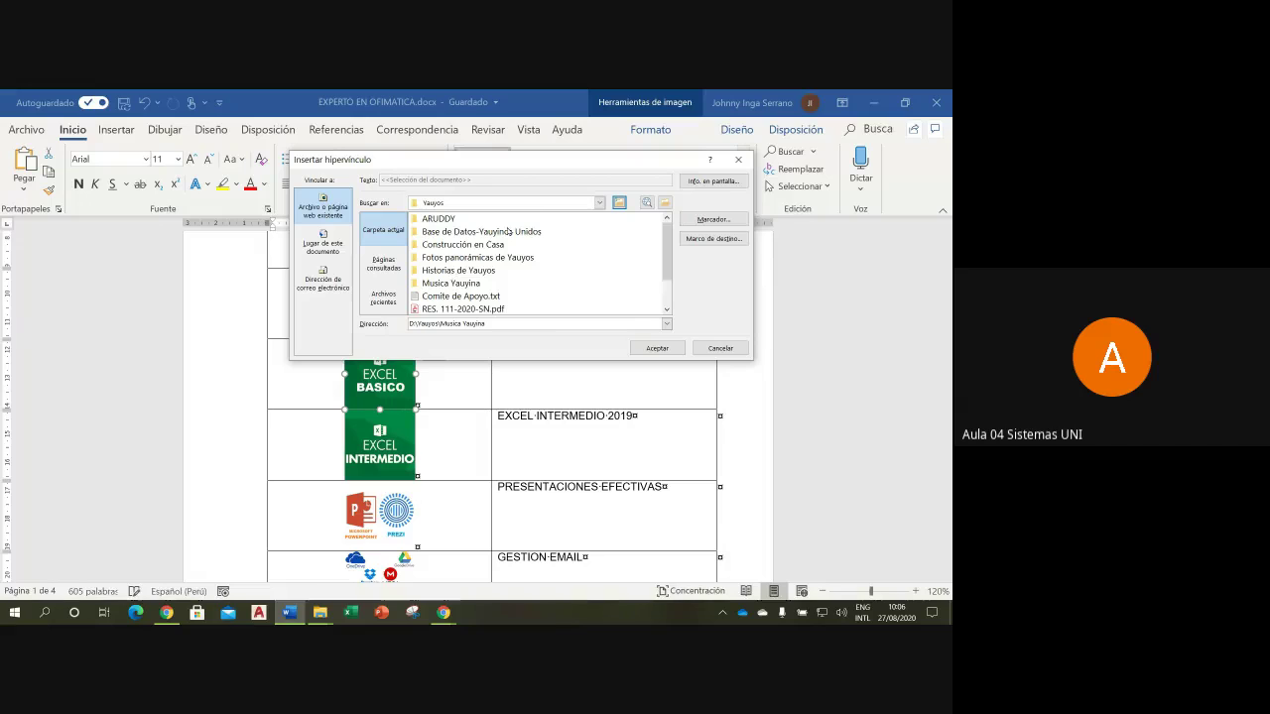
click(619, 203)
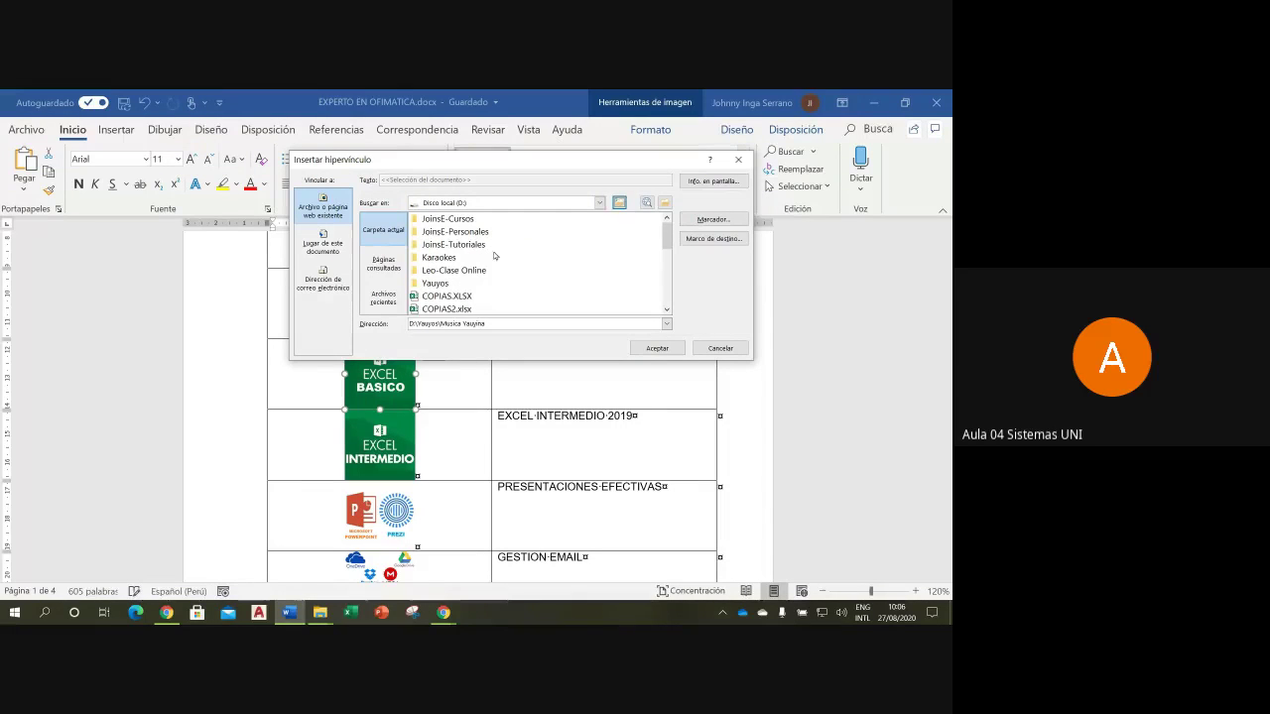
double_click(442, 259)
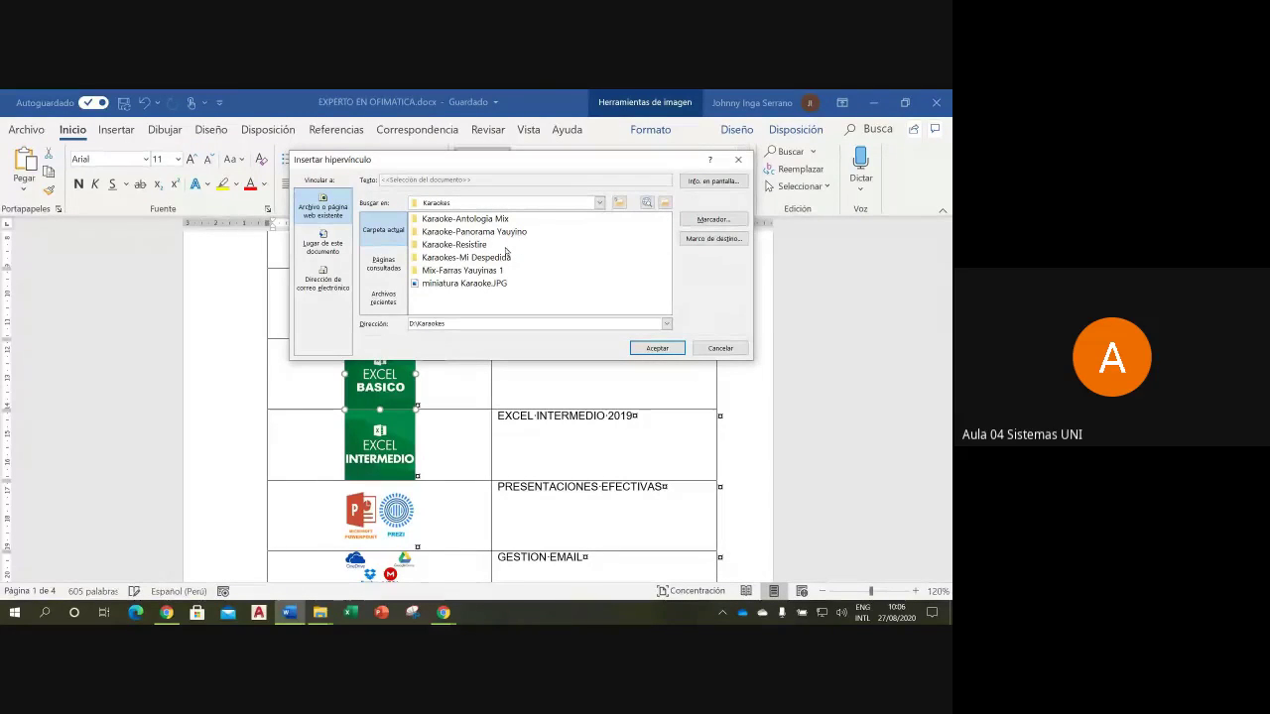
double_click(482, 220)
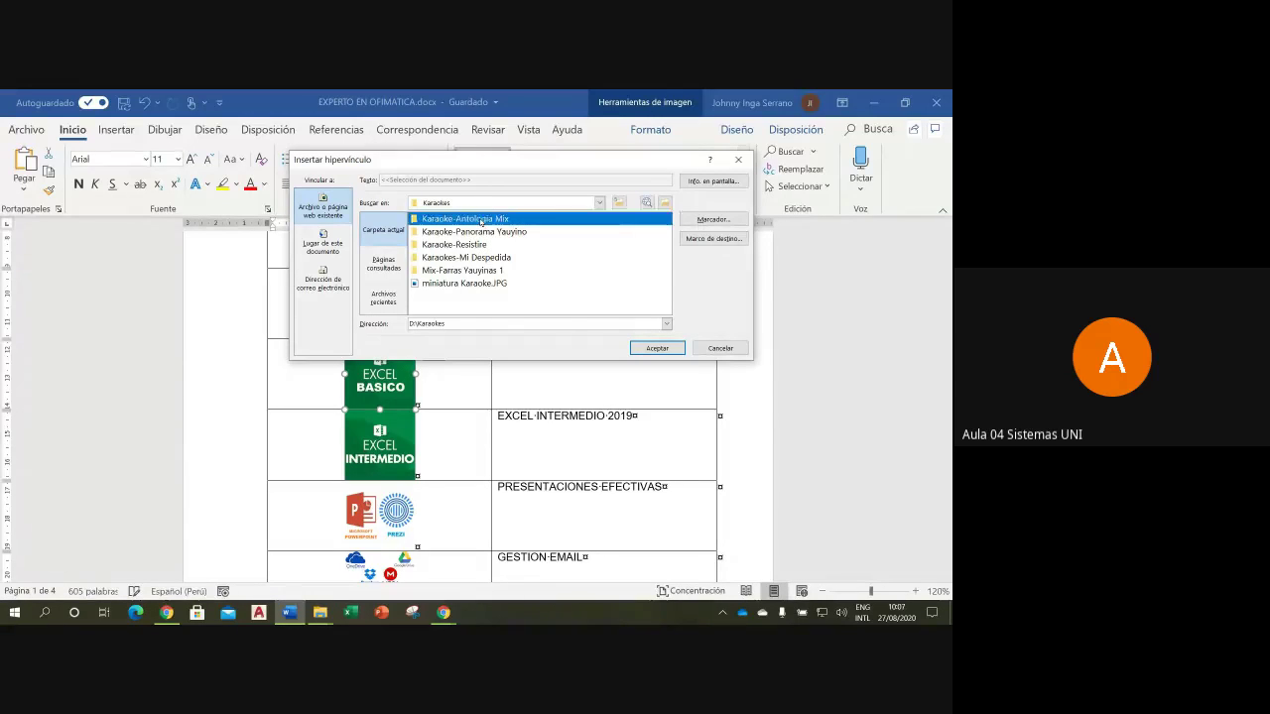
click(455, 235)
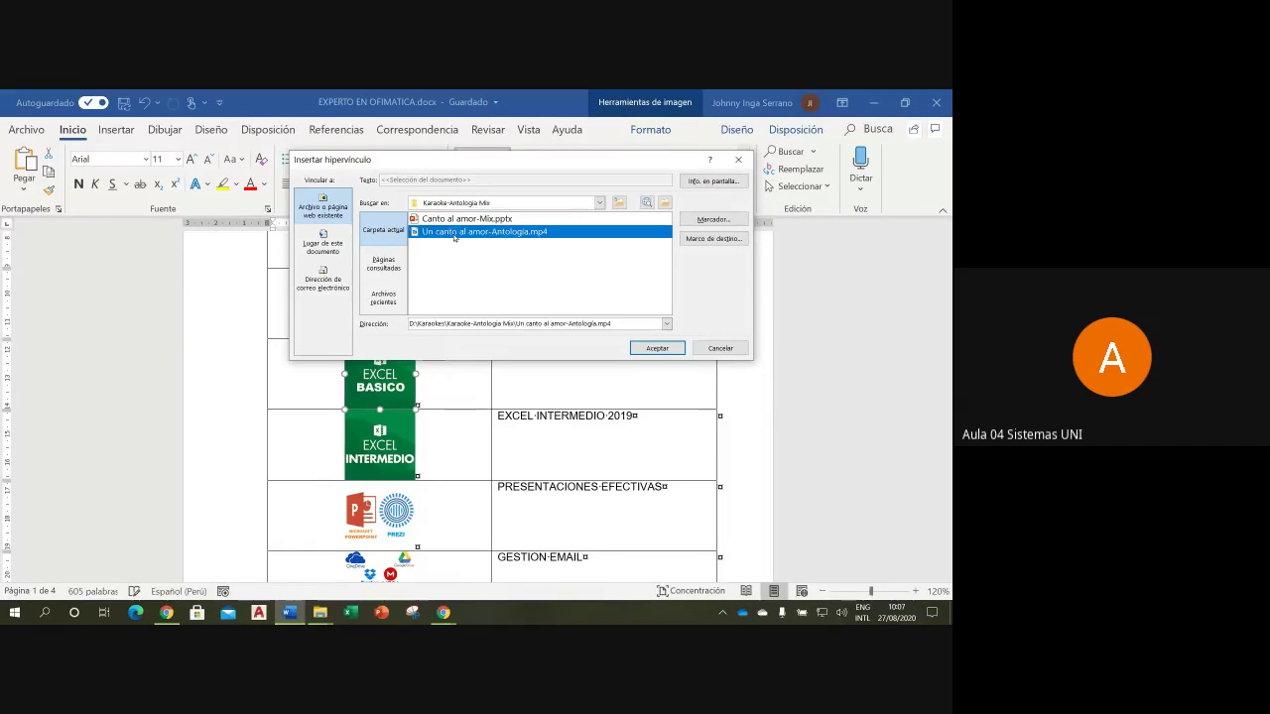
click(646, 350)
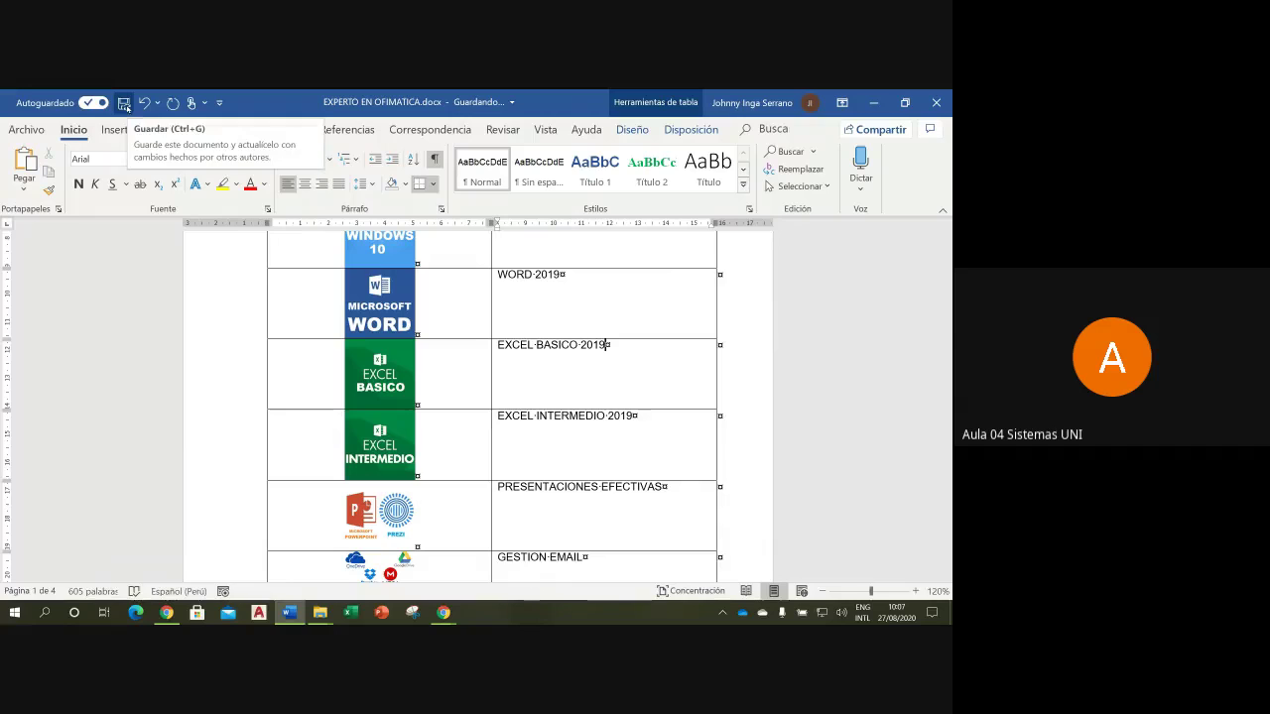
click(45, 131)
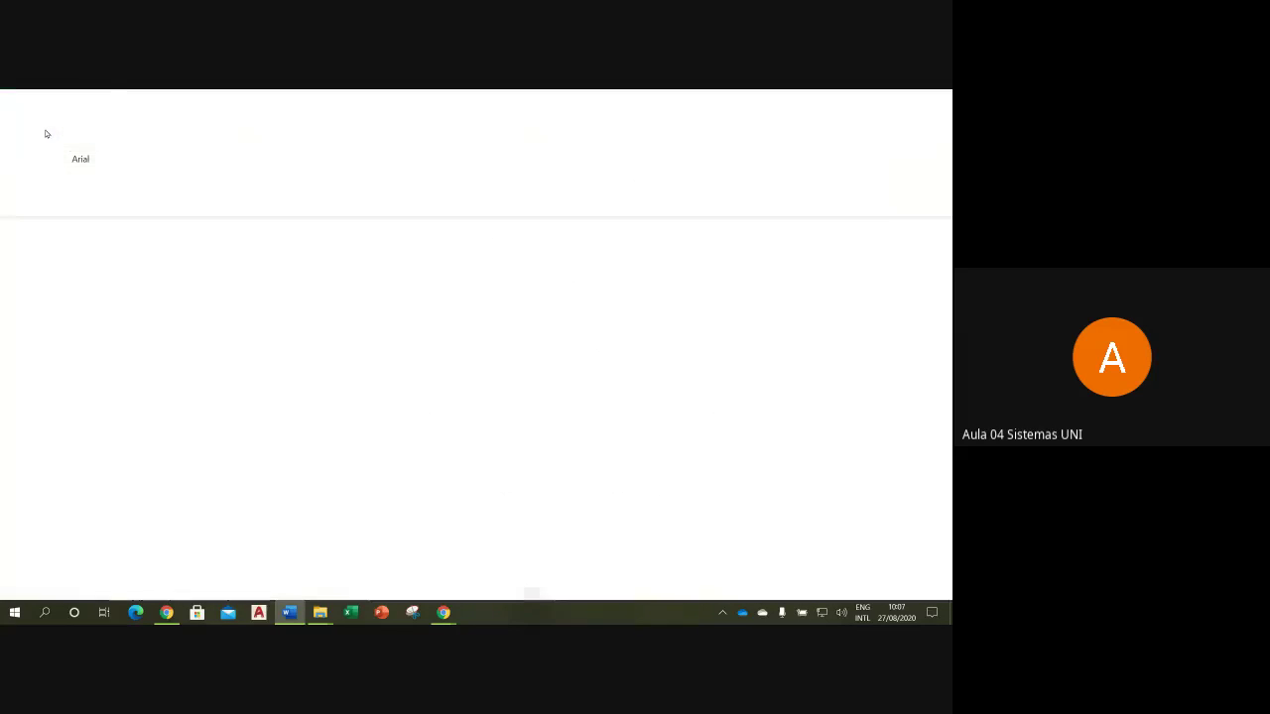
click(61, 392)
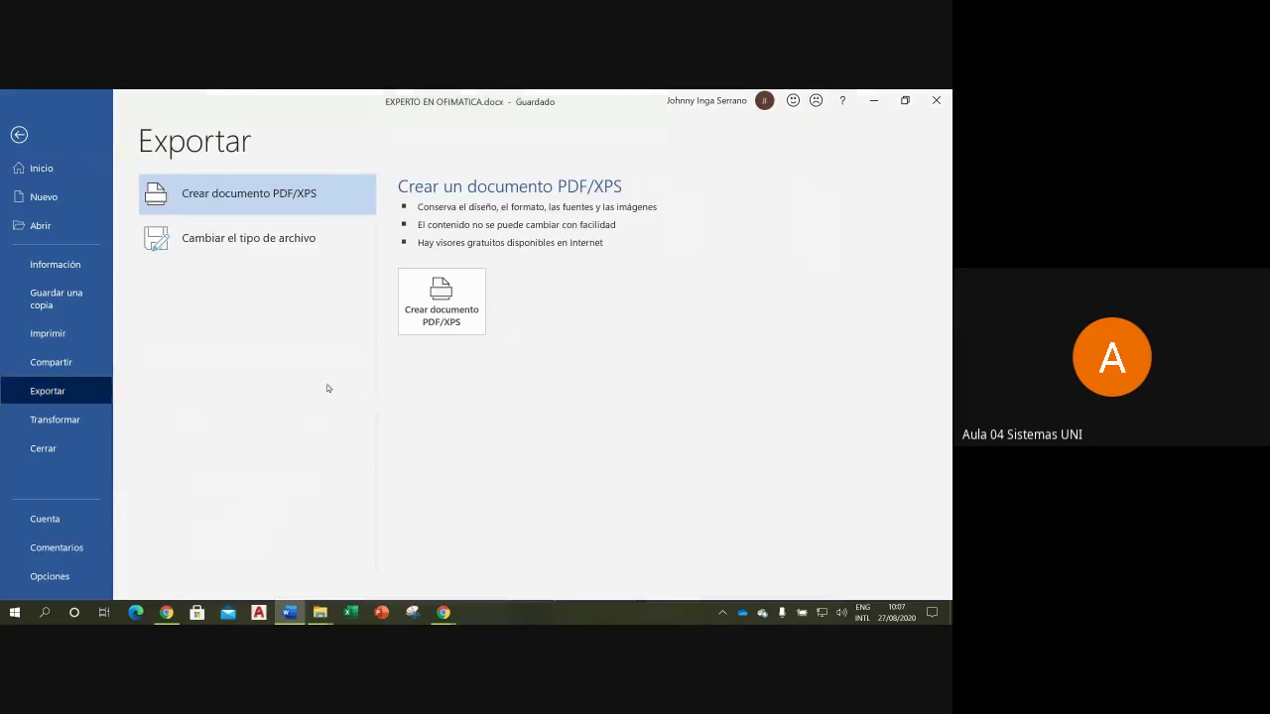
click(440, 297)
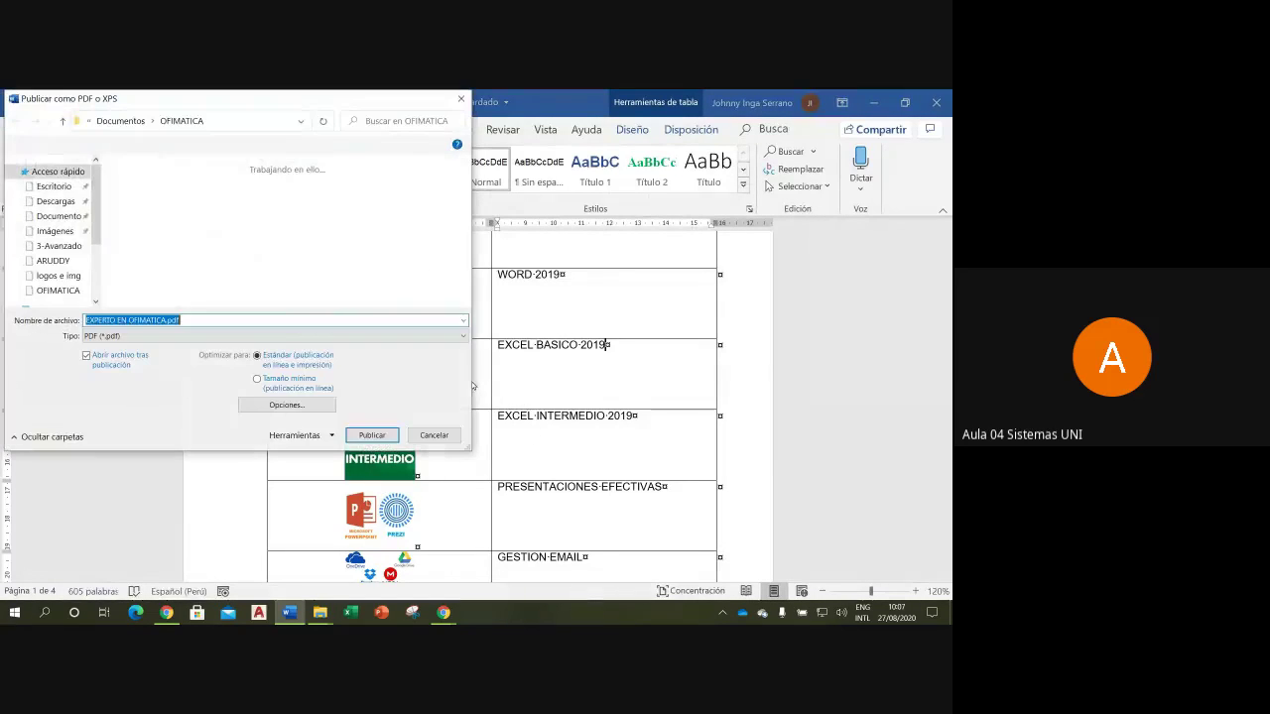
click(433, 434)
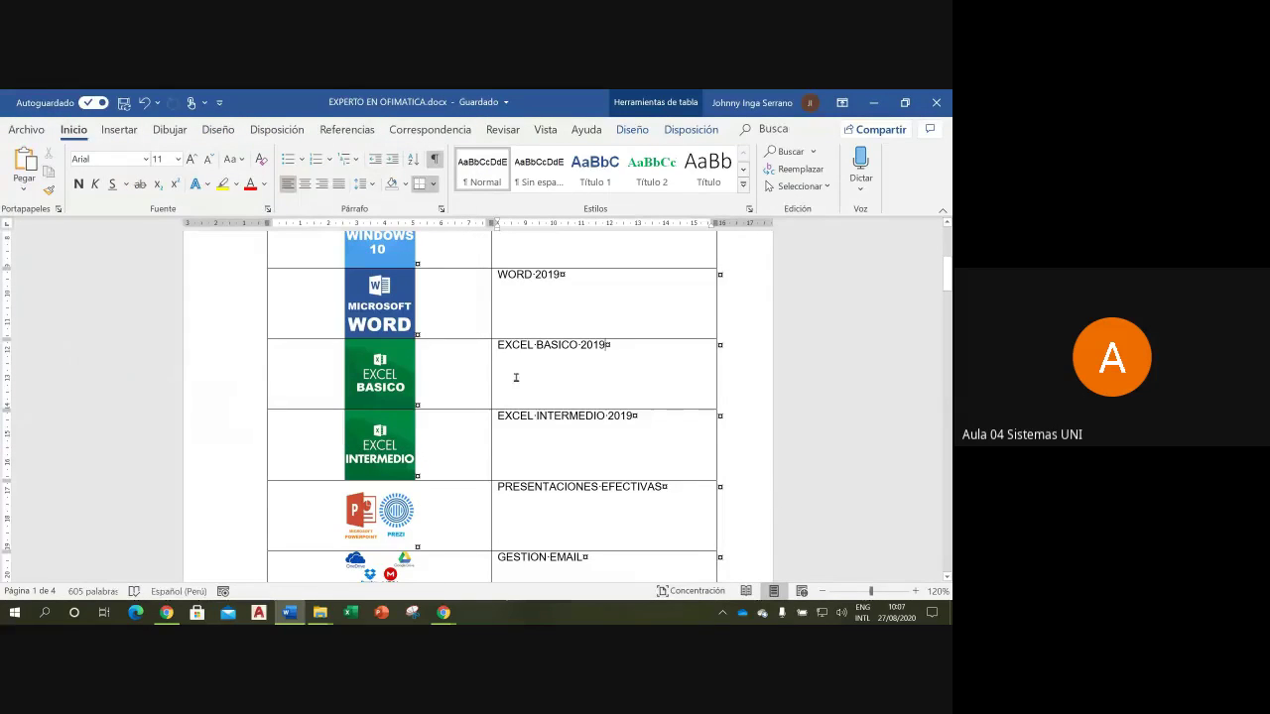
click(515, 374)
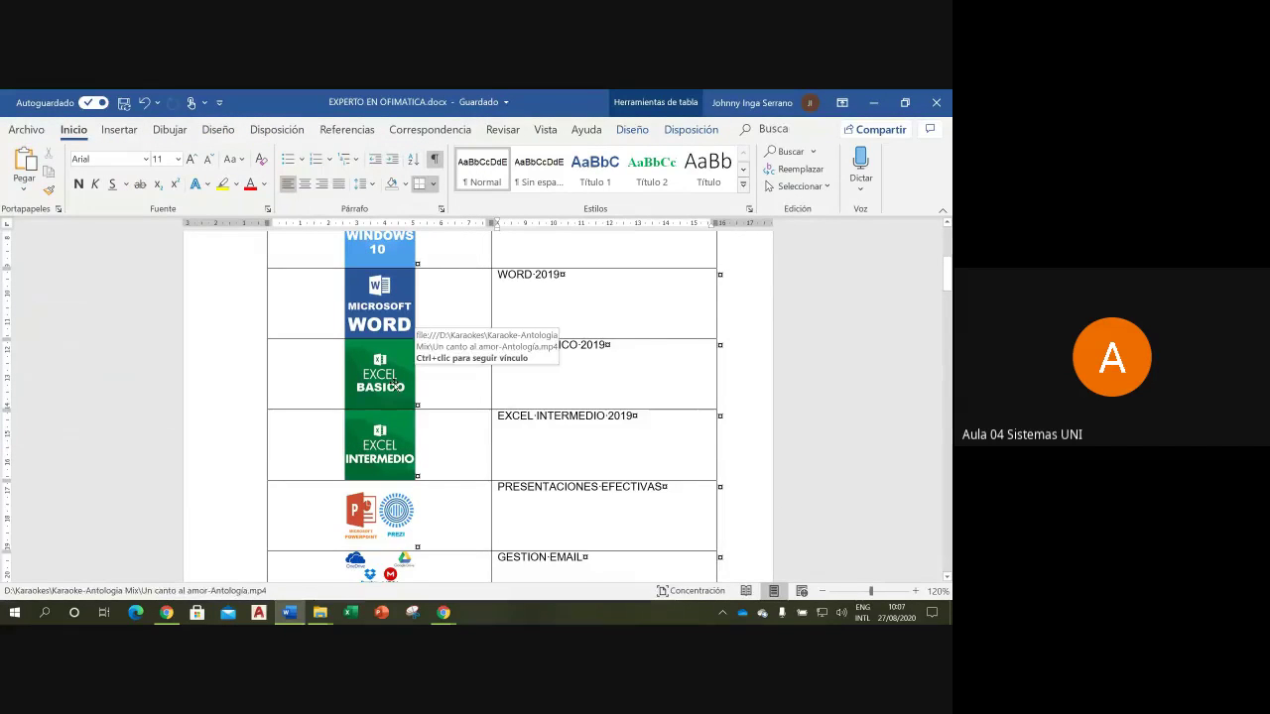
mouse_move(394, 384)
ctrl+click(398, 387)
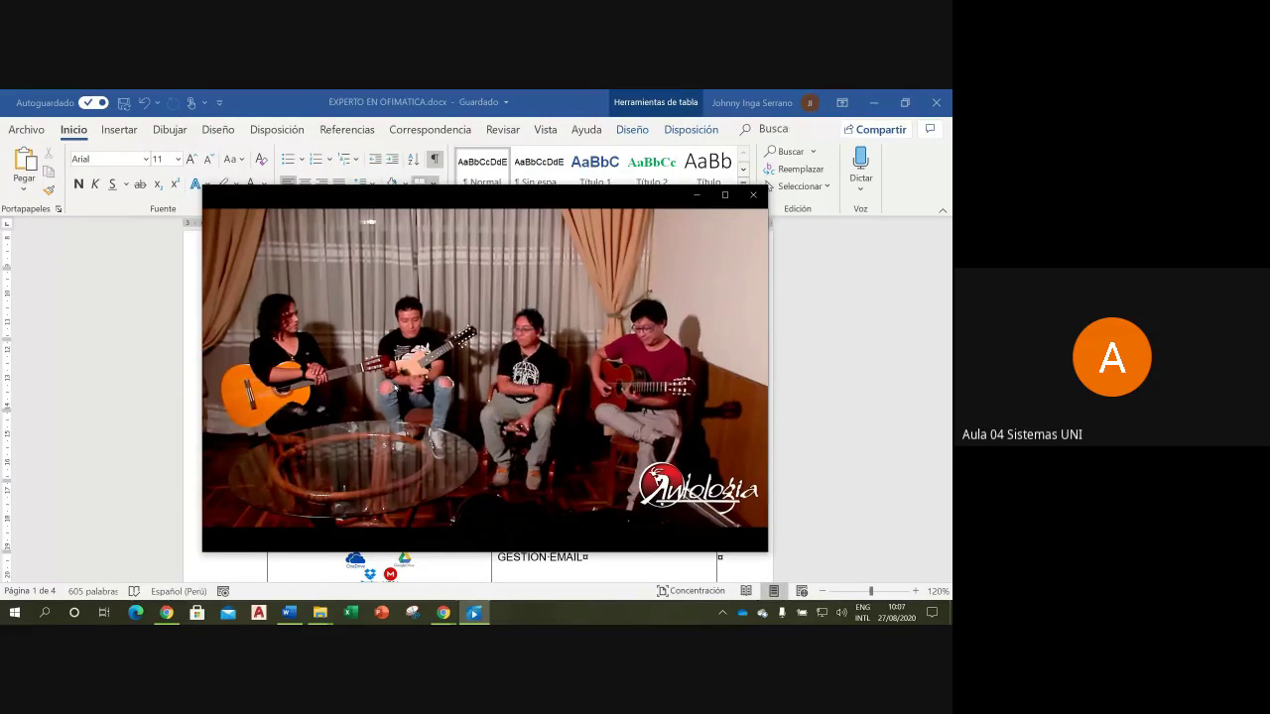
click(756, 196)
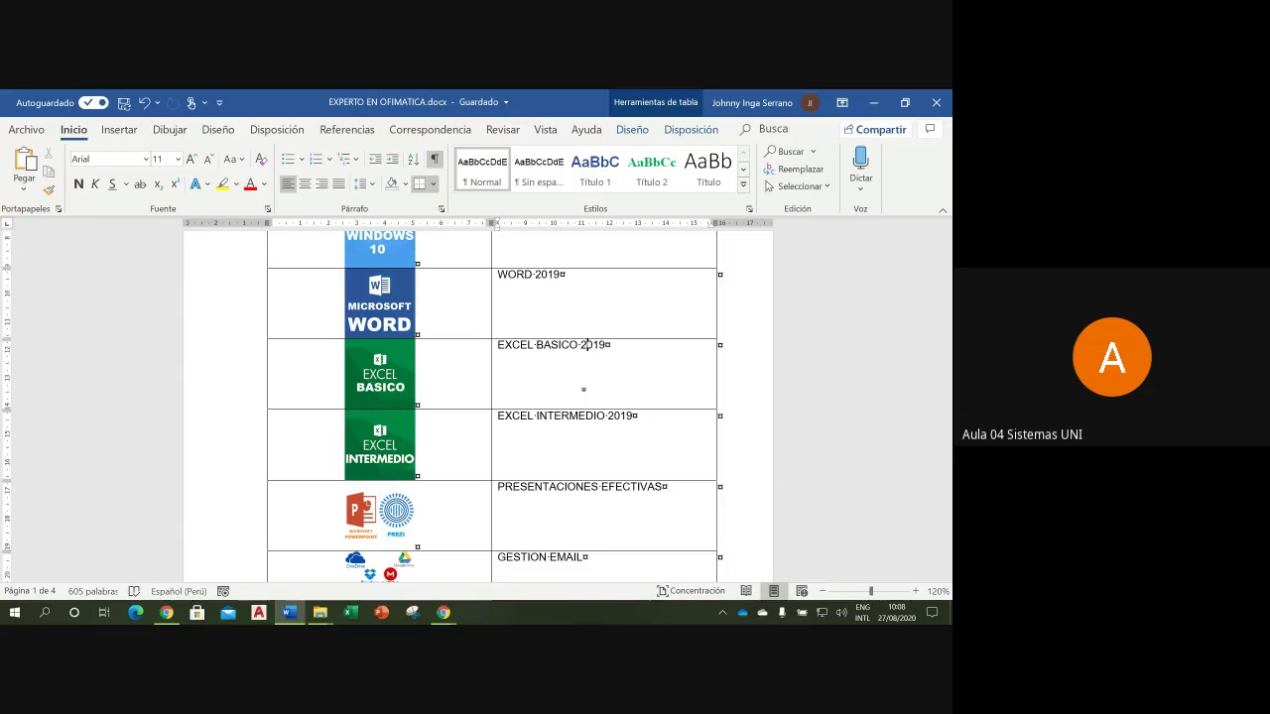
Step: Minimize Word, close the OFIMATICA folder window, and return to the Google Meet call
click(641, 347)
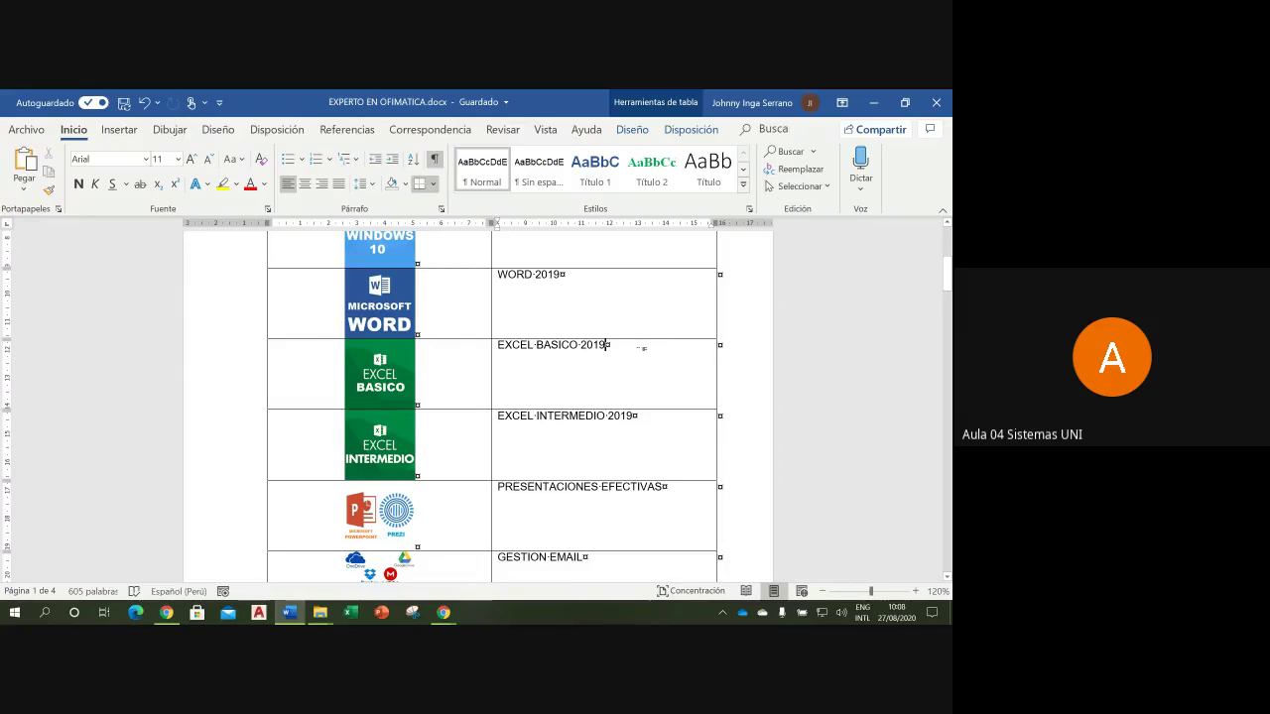
click(873, 102)
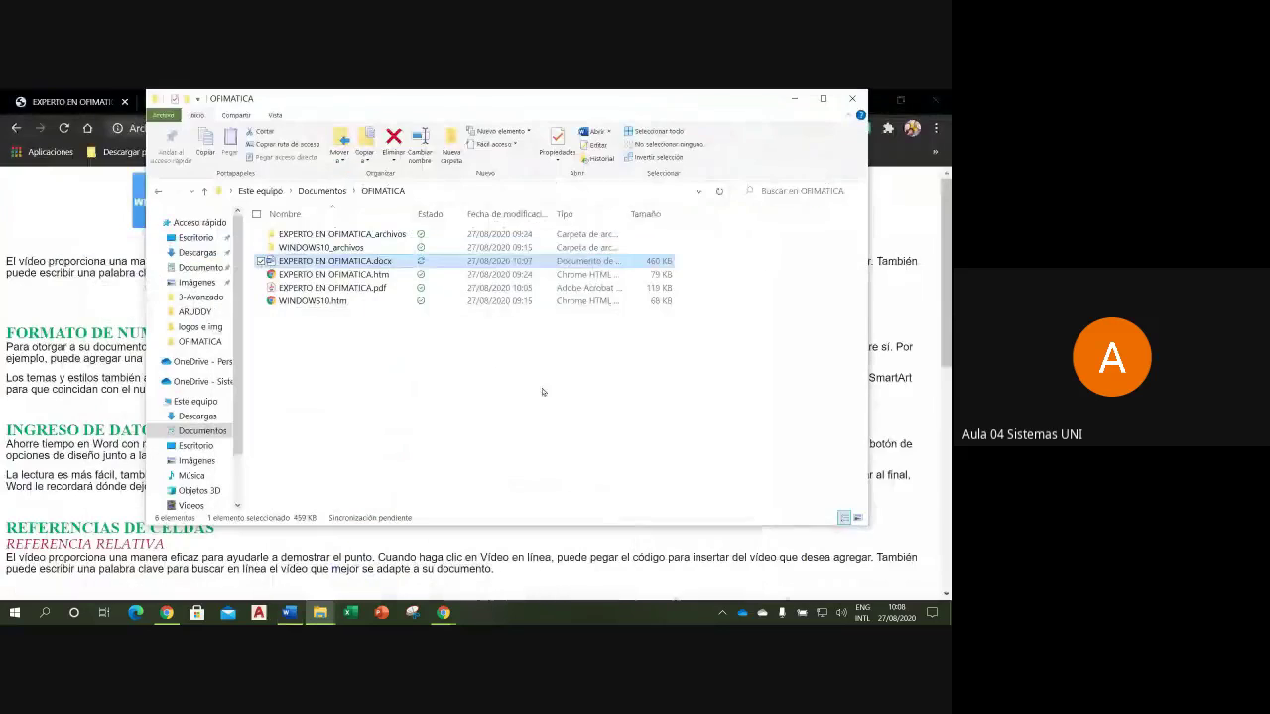
click(794, 98)
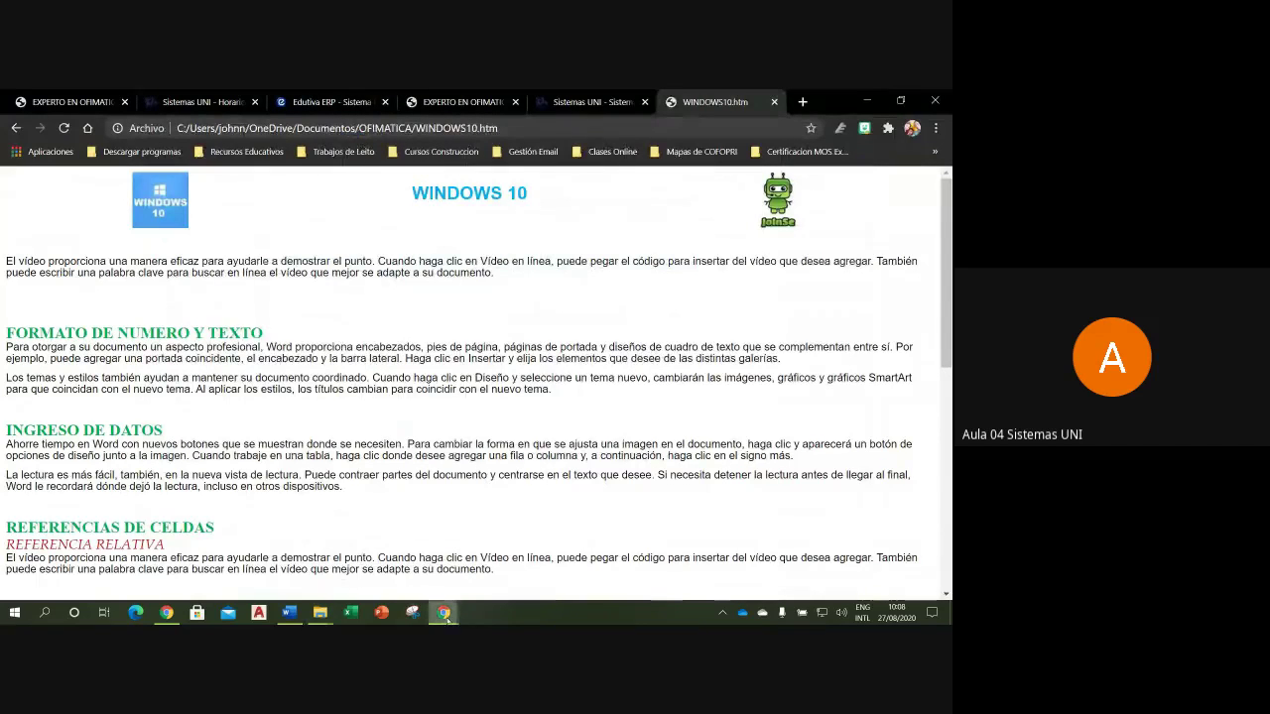
mouse_move(444, 612)
click(377, 556)
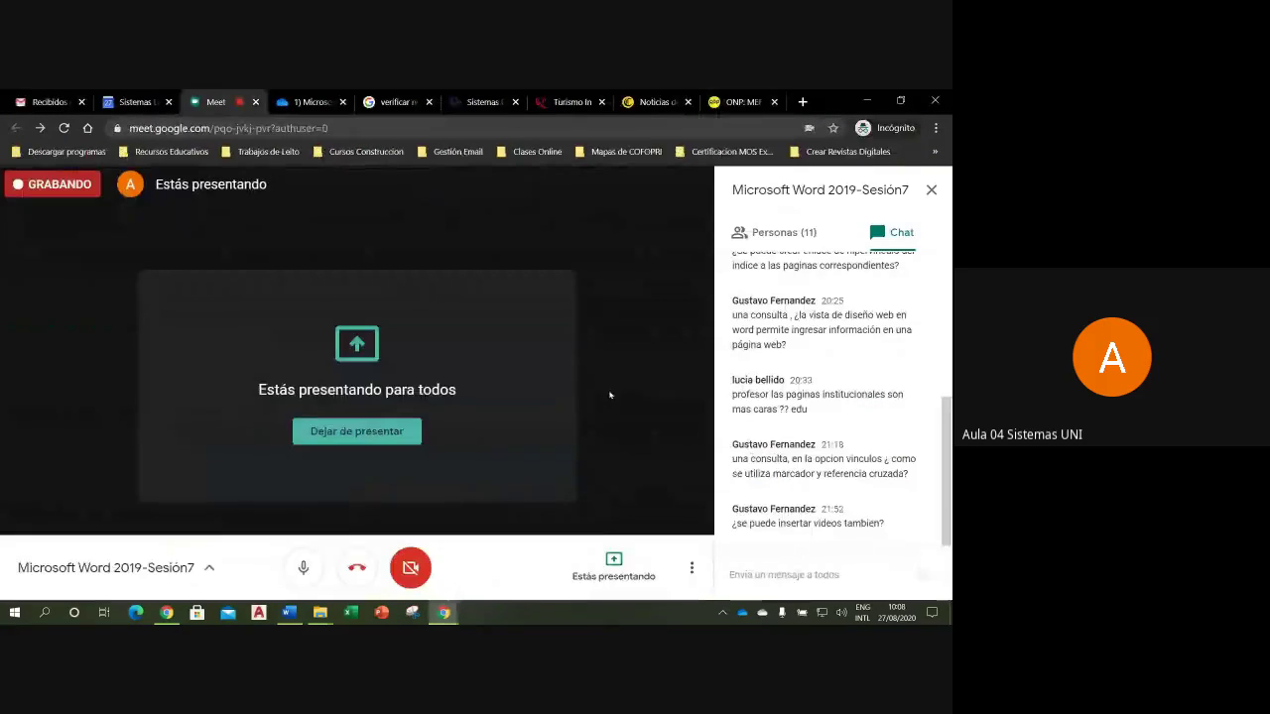